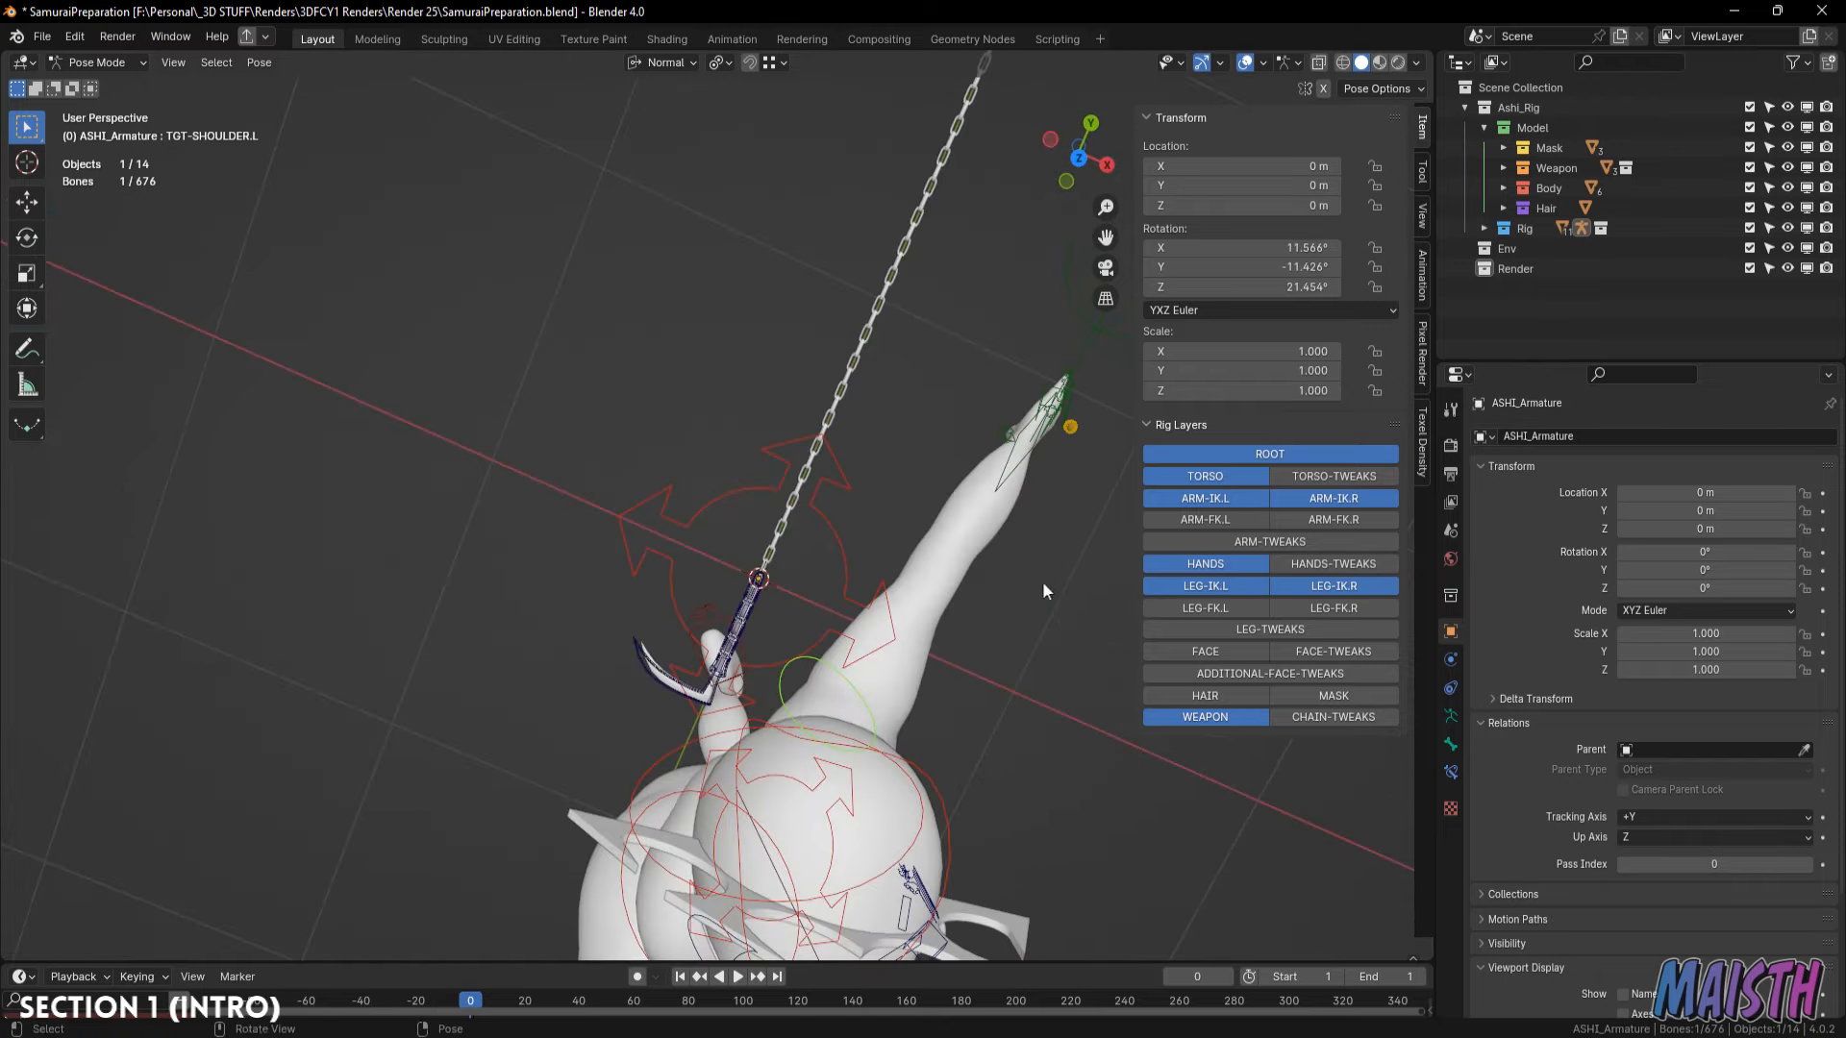
Rotate the character's left shoulder control in Pose Mode.
{"action": "key", "text": "r"}
{"action": "left_click", "coordinate": [966, 534]}
{"action": "middle_click_drag", "start_coordinate": [966, 534], "coordinate": [653, 667]}
Rotate and move the left hand IK control so the left arm stretches out to the character's side.
{"action": "left_click", "coordinate": [656, 633]}
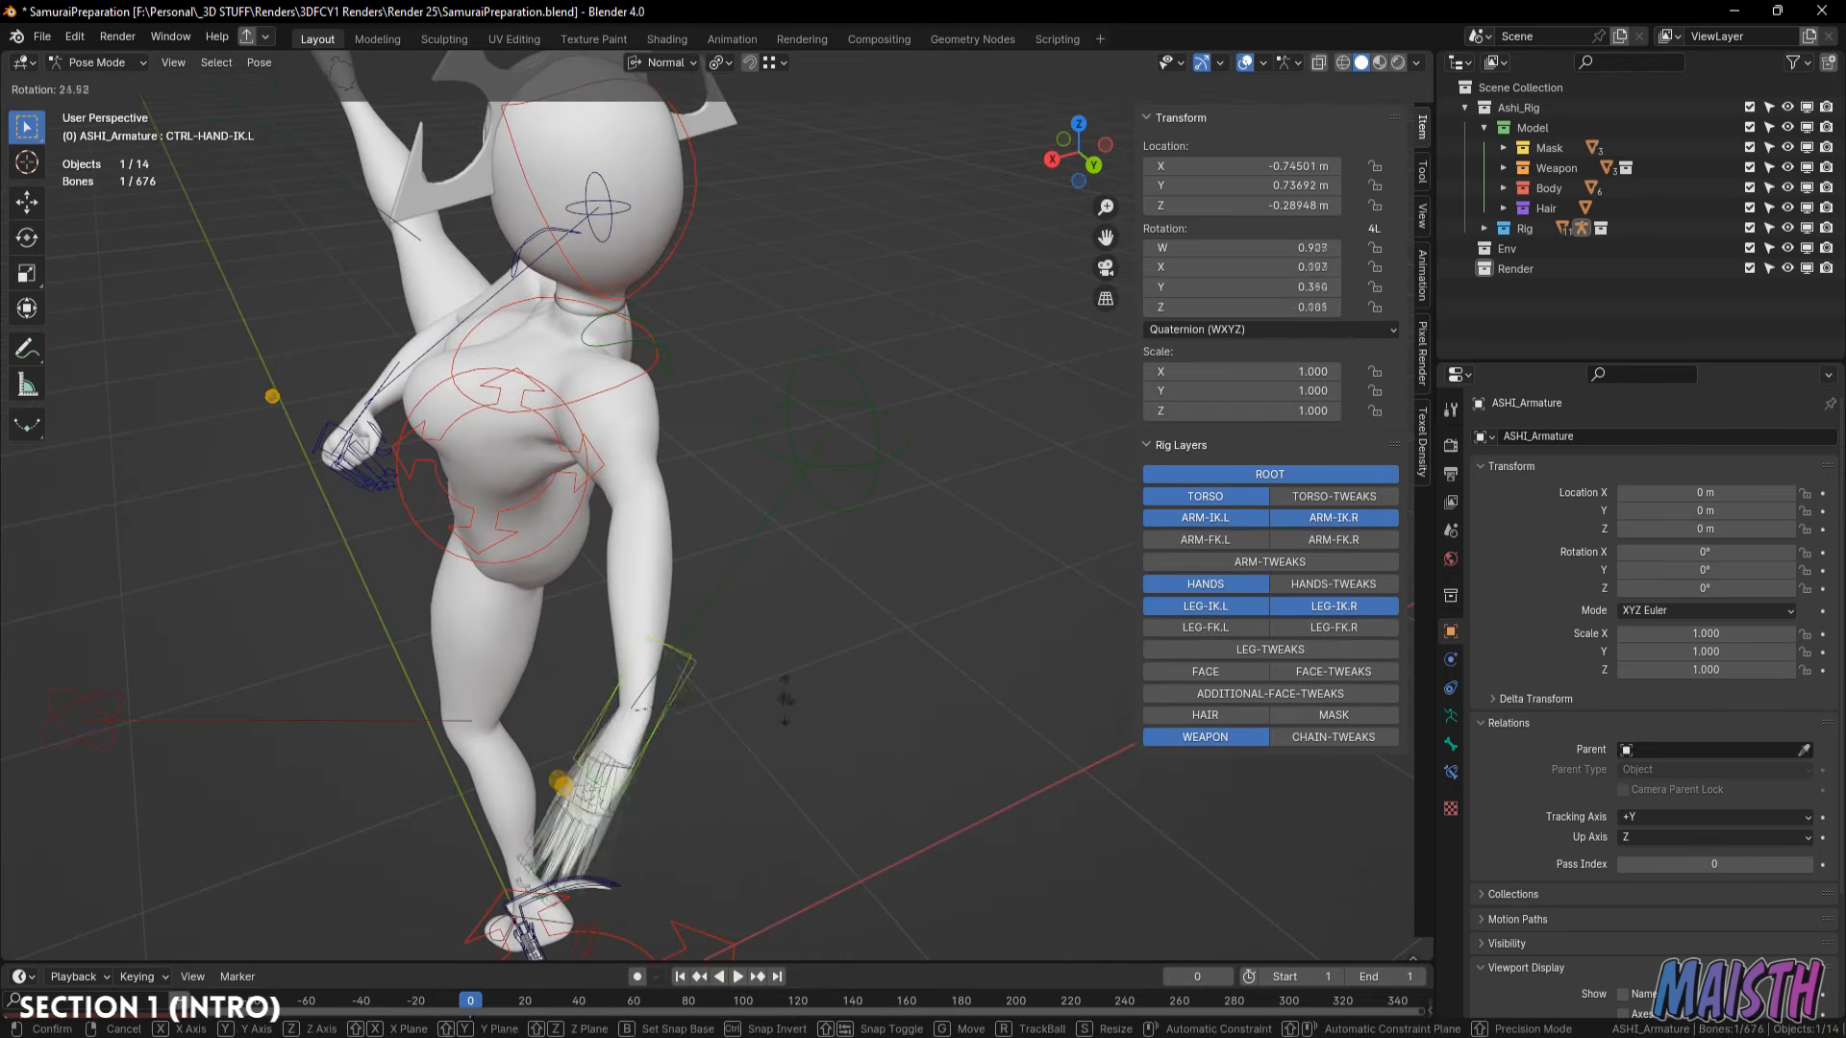
{"action": "key", "text": "g"}
{"action": "left_click", "coordinate": [841, 439]}
{"action": "left_click", "coordinate": [866, 389]}
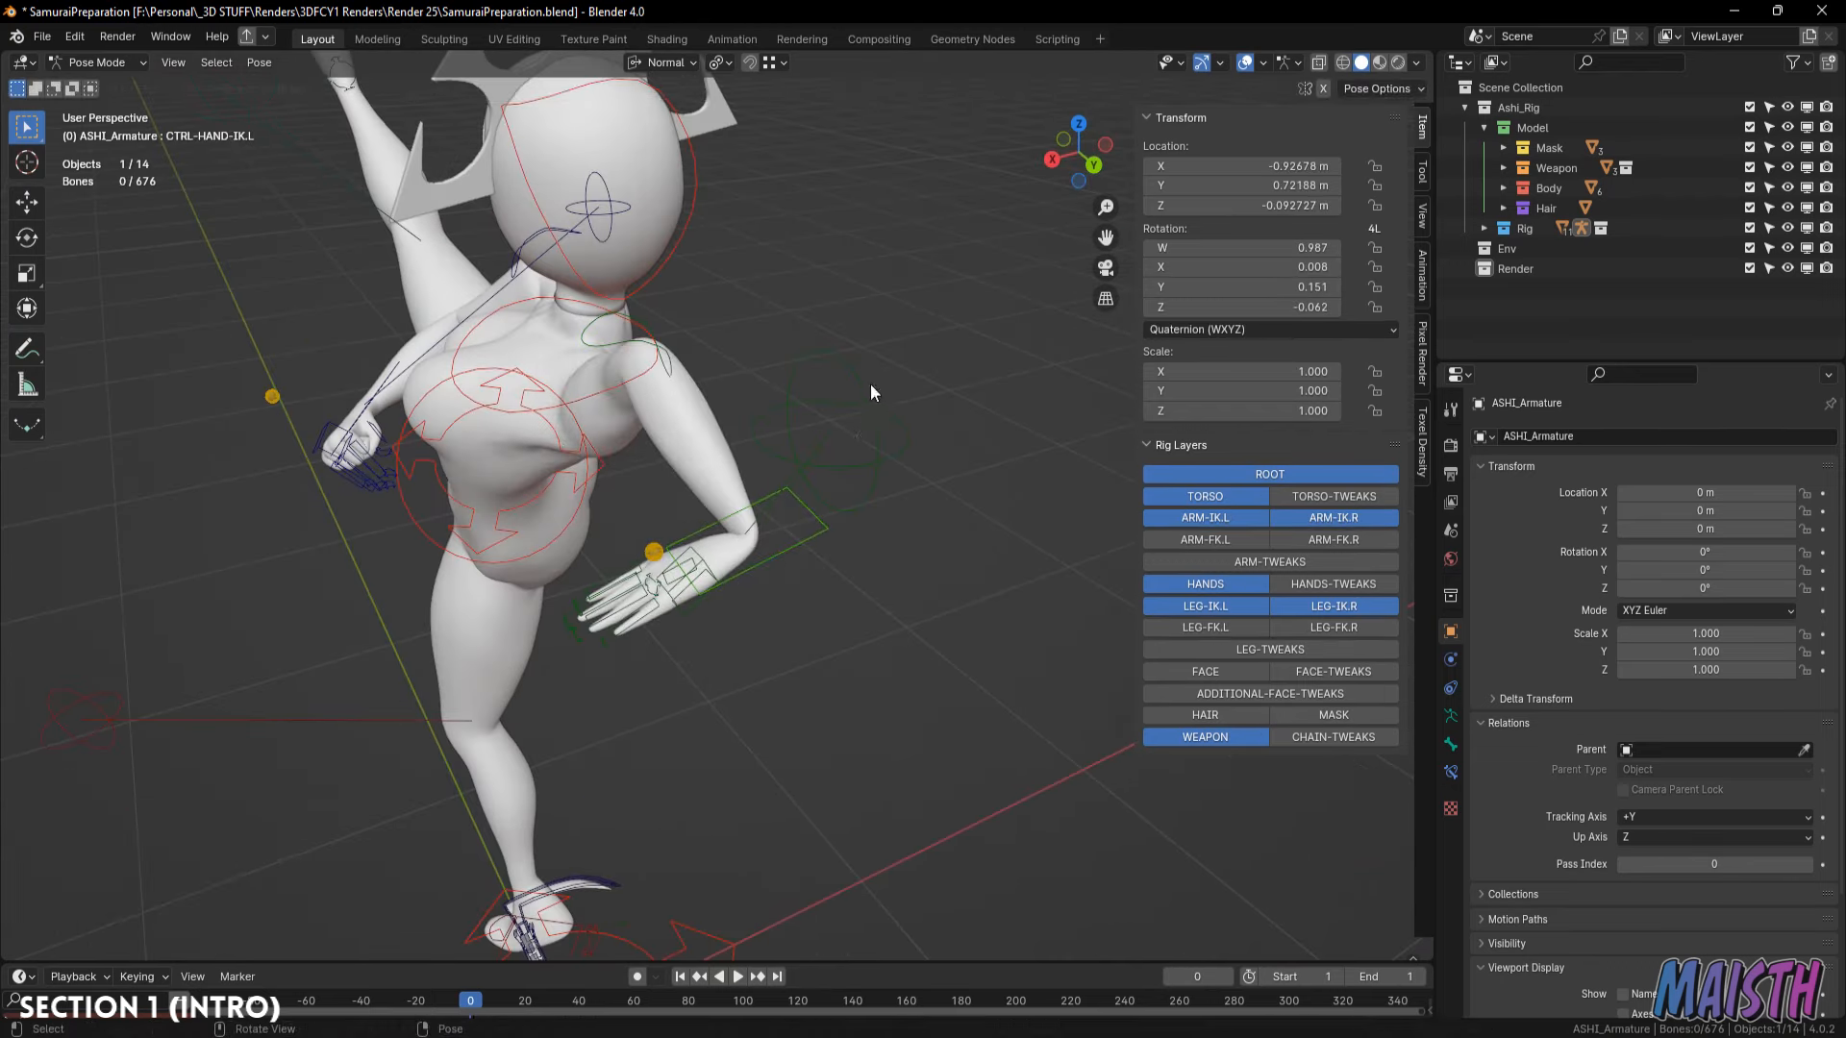
{"action": "middle_click_drag", "start_coordinate": [869, 385], "coordinate": [725, 336]}
{"action": "key", "text": "g"}
{"action": "left_click", "coordinate": [995, 550]}
Rotate the head control with trackball rotation to tilt and turn the character's head.
{"action": "middle_click_drag", "start_coordinate": [995, 550], "coordinate": [1048, 517]}
{"action": "middle_click_drag", "start_coordinate": [788, 514], "coordinate": [954, 470]}
{"action": "middle_click_drag", "start_coordinate": [955, 470], "coordinate": [964, 519], "text": "ctrl"}
{"action": "left_click", "coordinate": [733, 361]}
{"action": "middle_click_drag", "start_coordinate": [733, 361], "coordinate": [646, 441]}
{"action": "key", "text": "r"}
{"action": "key", "text": "r"}
{"action": "left_click", "coordinate": [804, 391]}
{"action": "key", "text": "r"}
{"action": "left_click", "coordinate": [775, 383]}
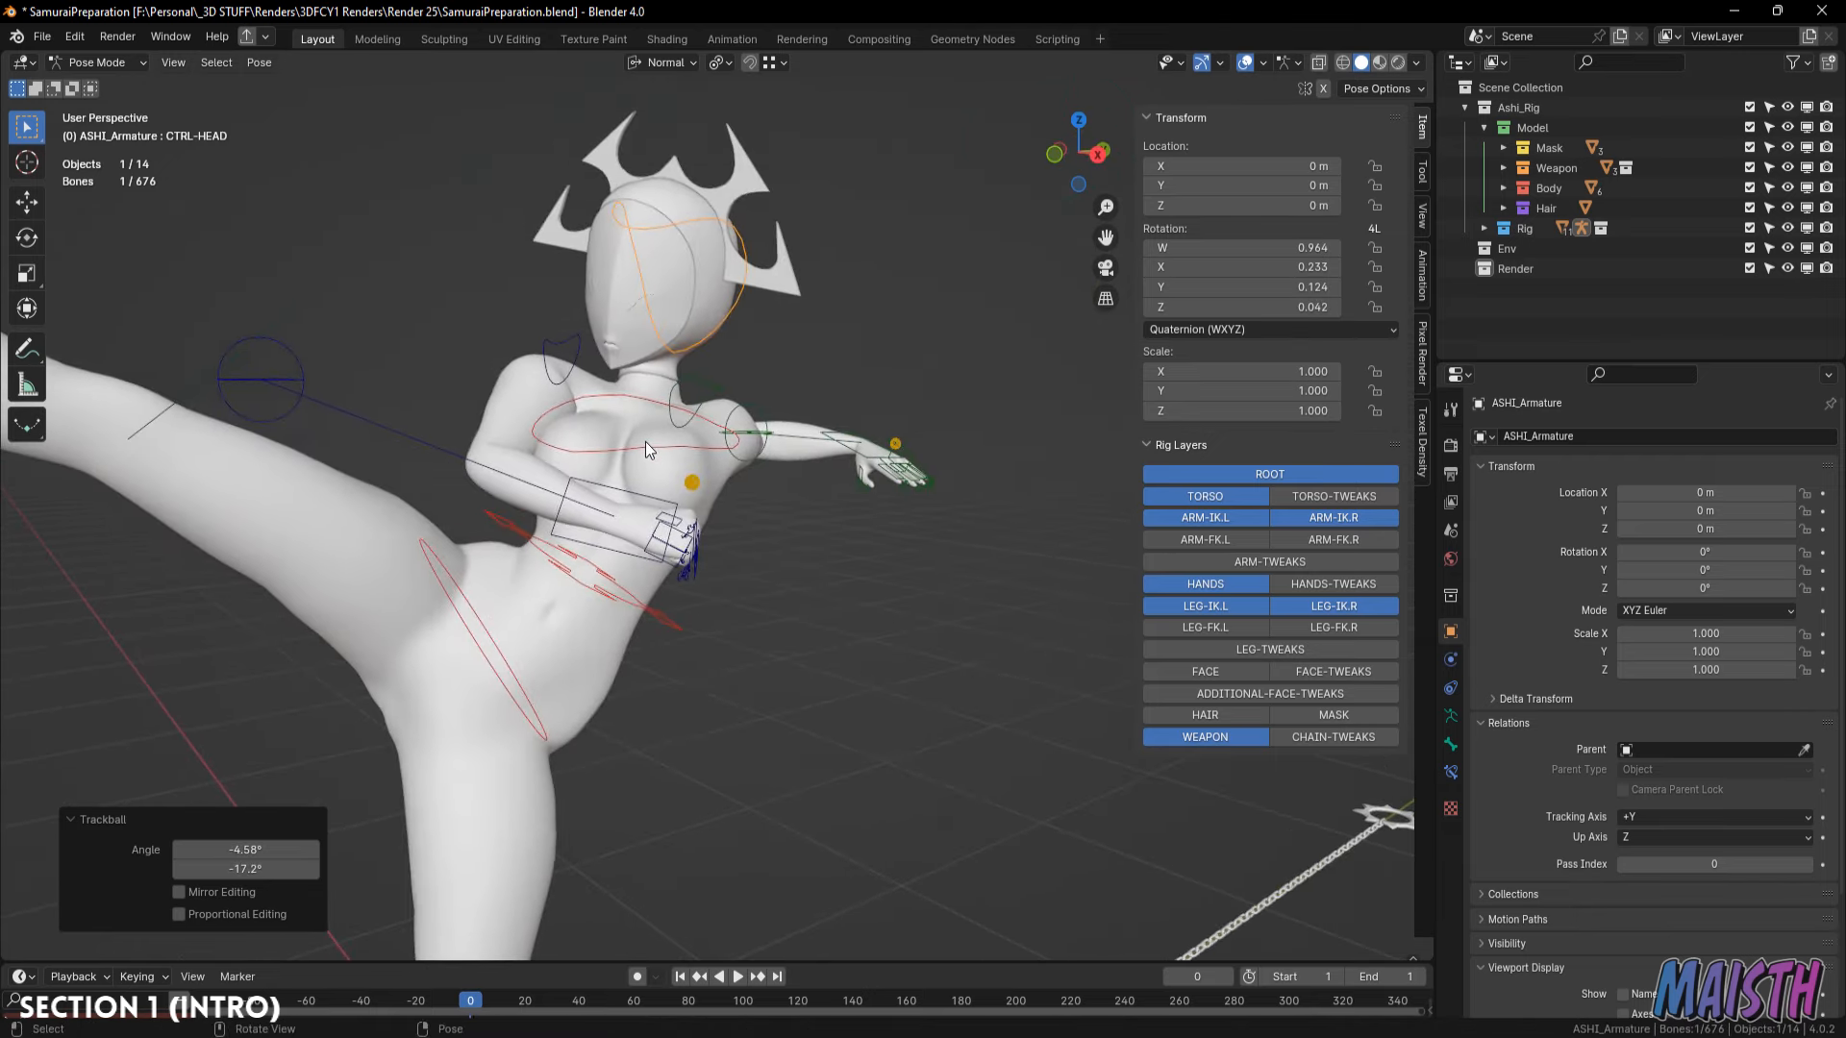
Switch the armature to Object Mode and add a camera to the Render collection.
{"action": "middle_click_drag", "start_coordinate": [654, 441], "coordinate": [677, 524]}
{"action": "scroll", "coordinate": [824, 537], "scroll_direction": "up", "scroll_amount": 3}
{"action": "key", "text": "ctrl+Tab"}
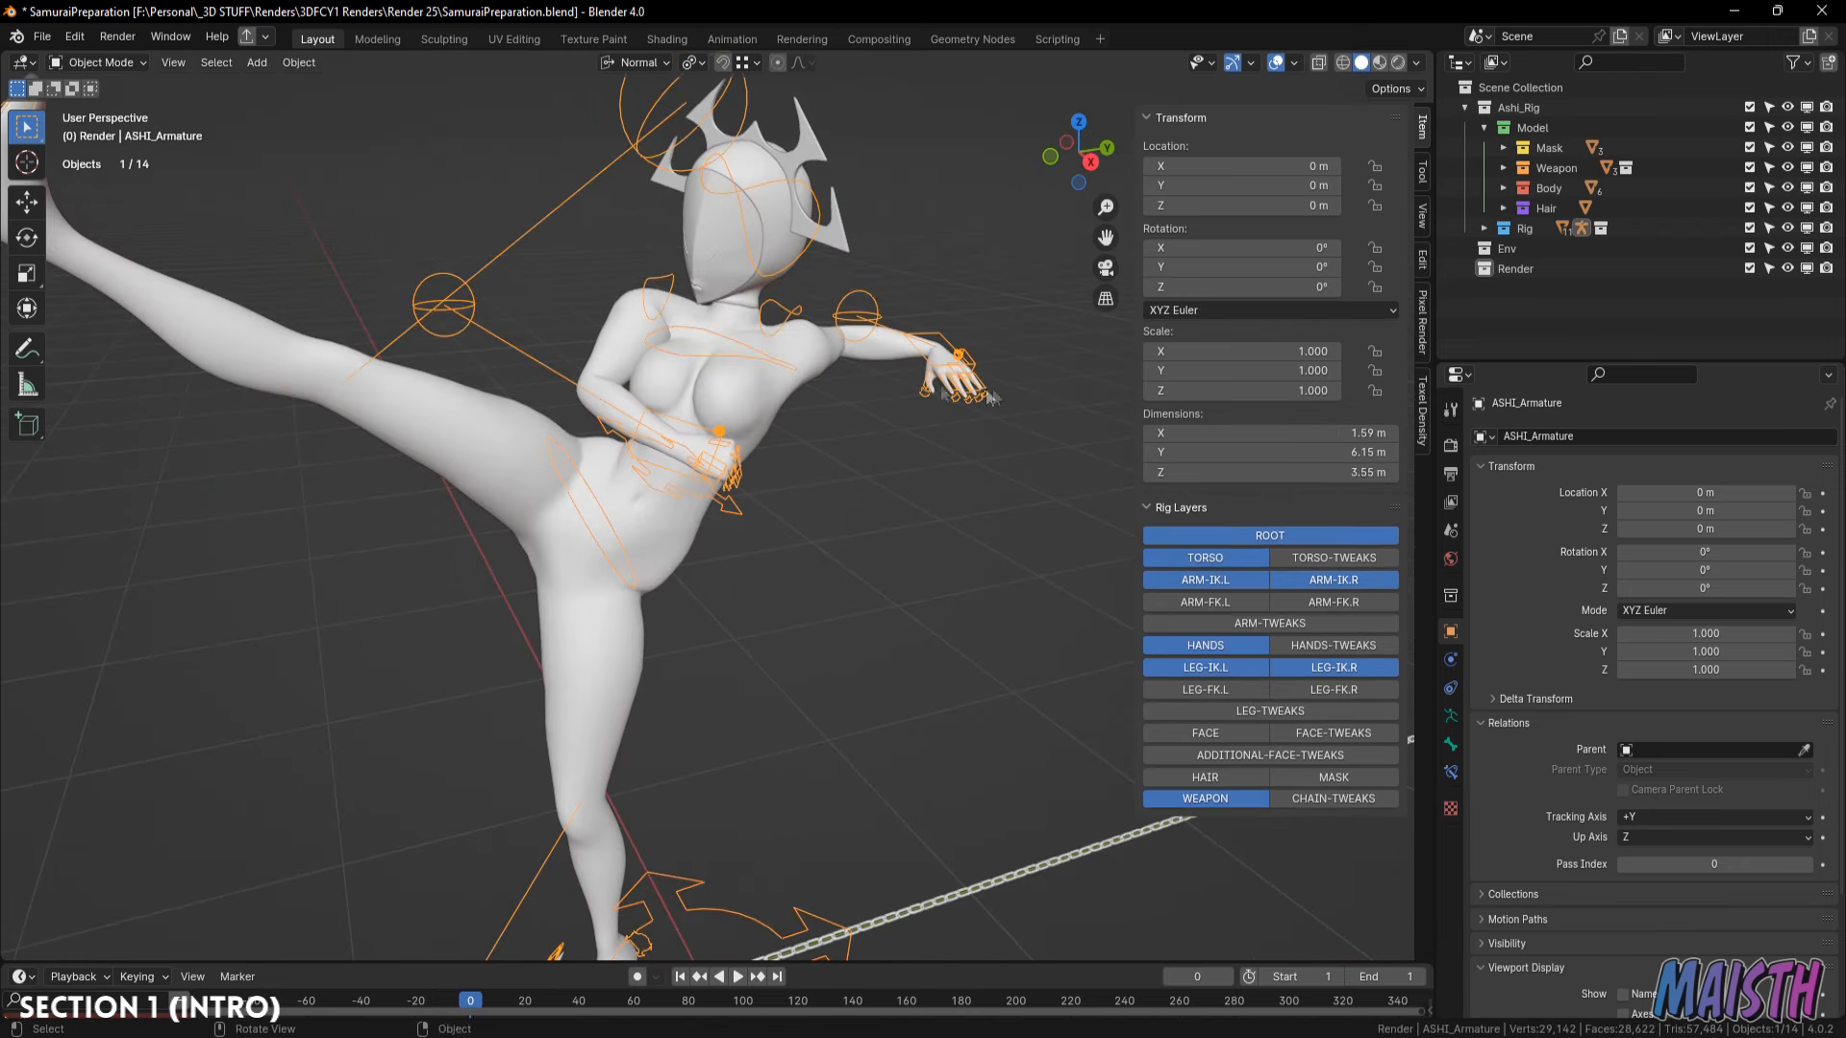
{"action": "left_click", "coordinate": [1454, 275]}
{"action": "key", "text": "shift+a"}
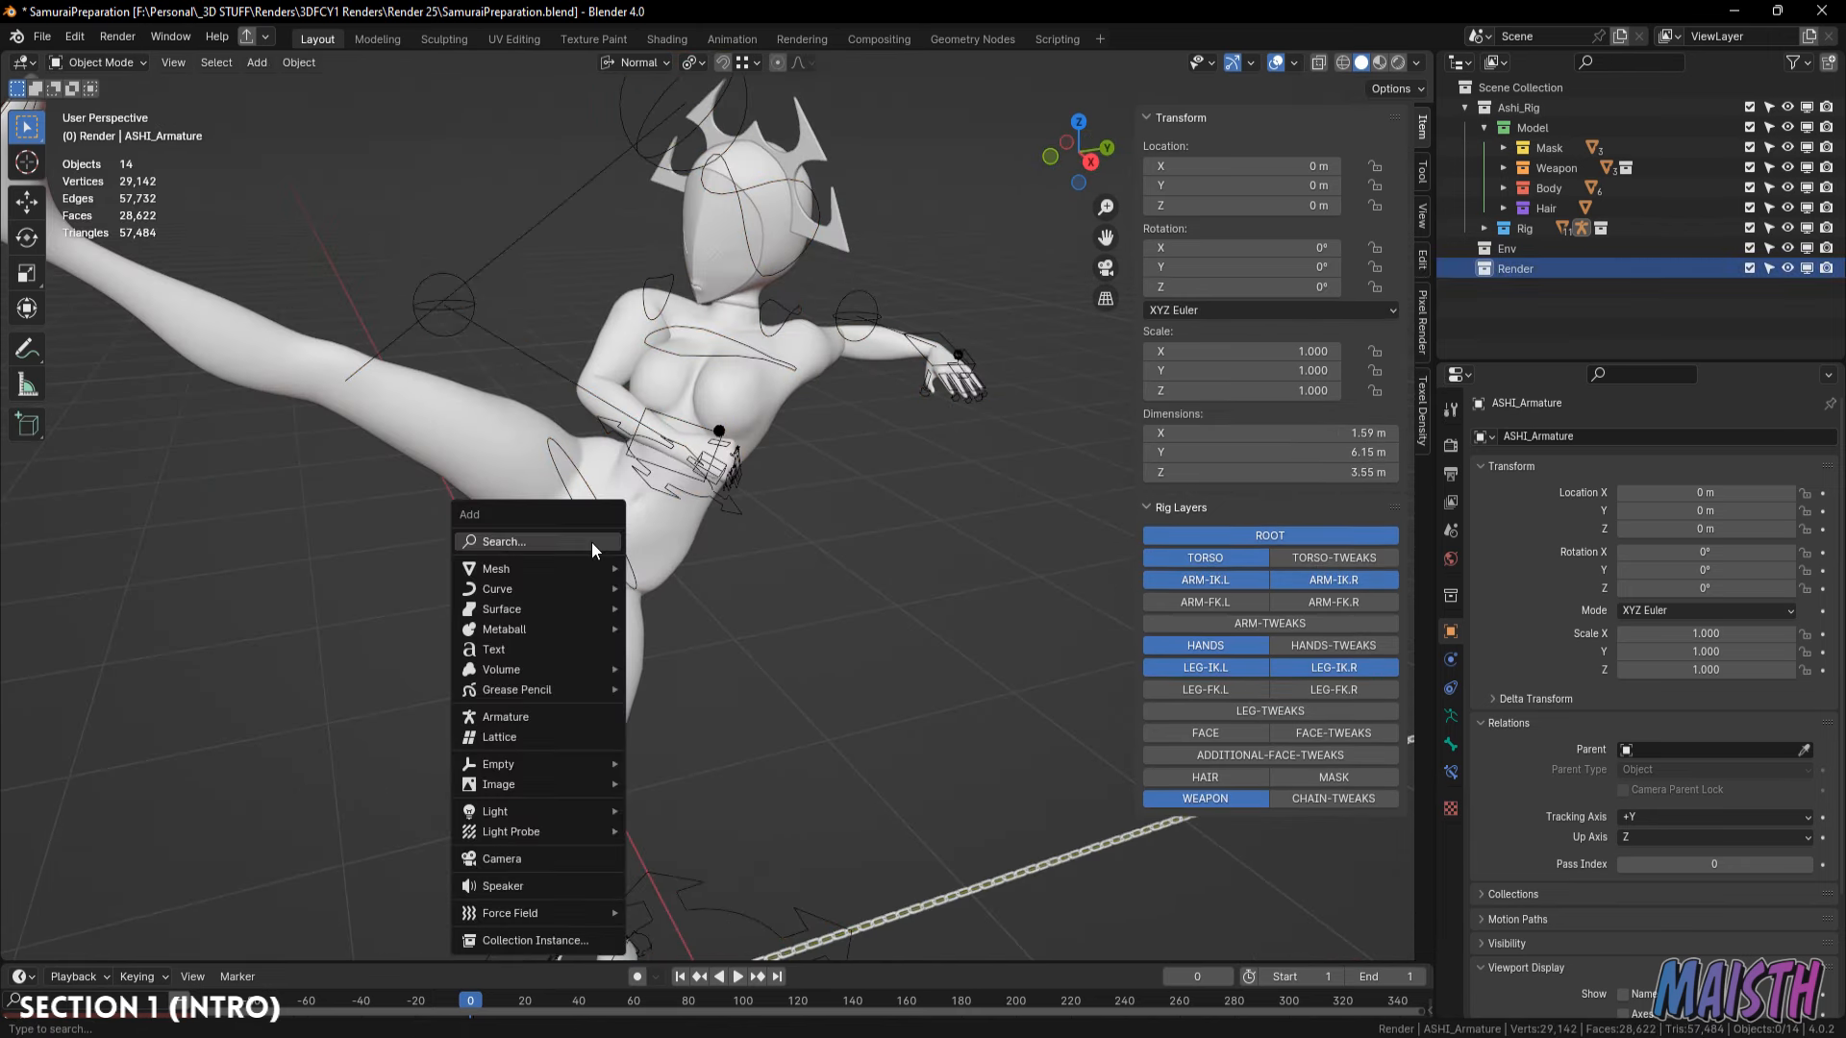
{"action": "left_click", "coordinate": [553, 858]}
Align the camera to the current view, pull it back to frame the full character and chain, and hide the sidebar.
{"action": "key", "text": "ctrl+alt+KP_0"}
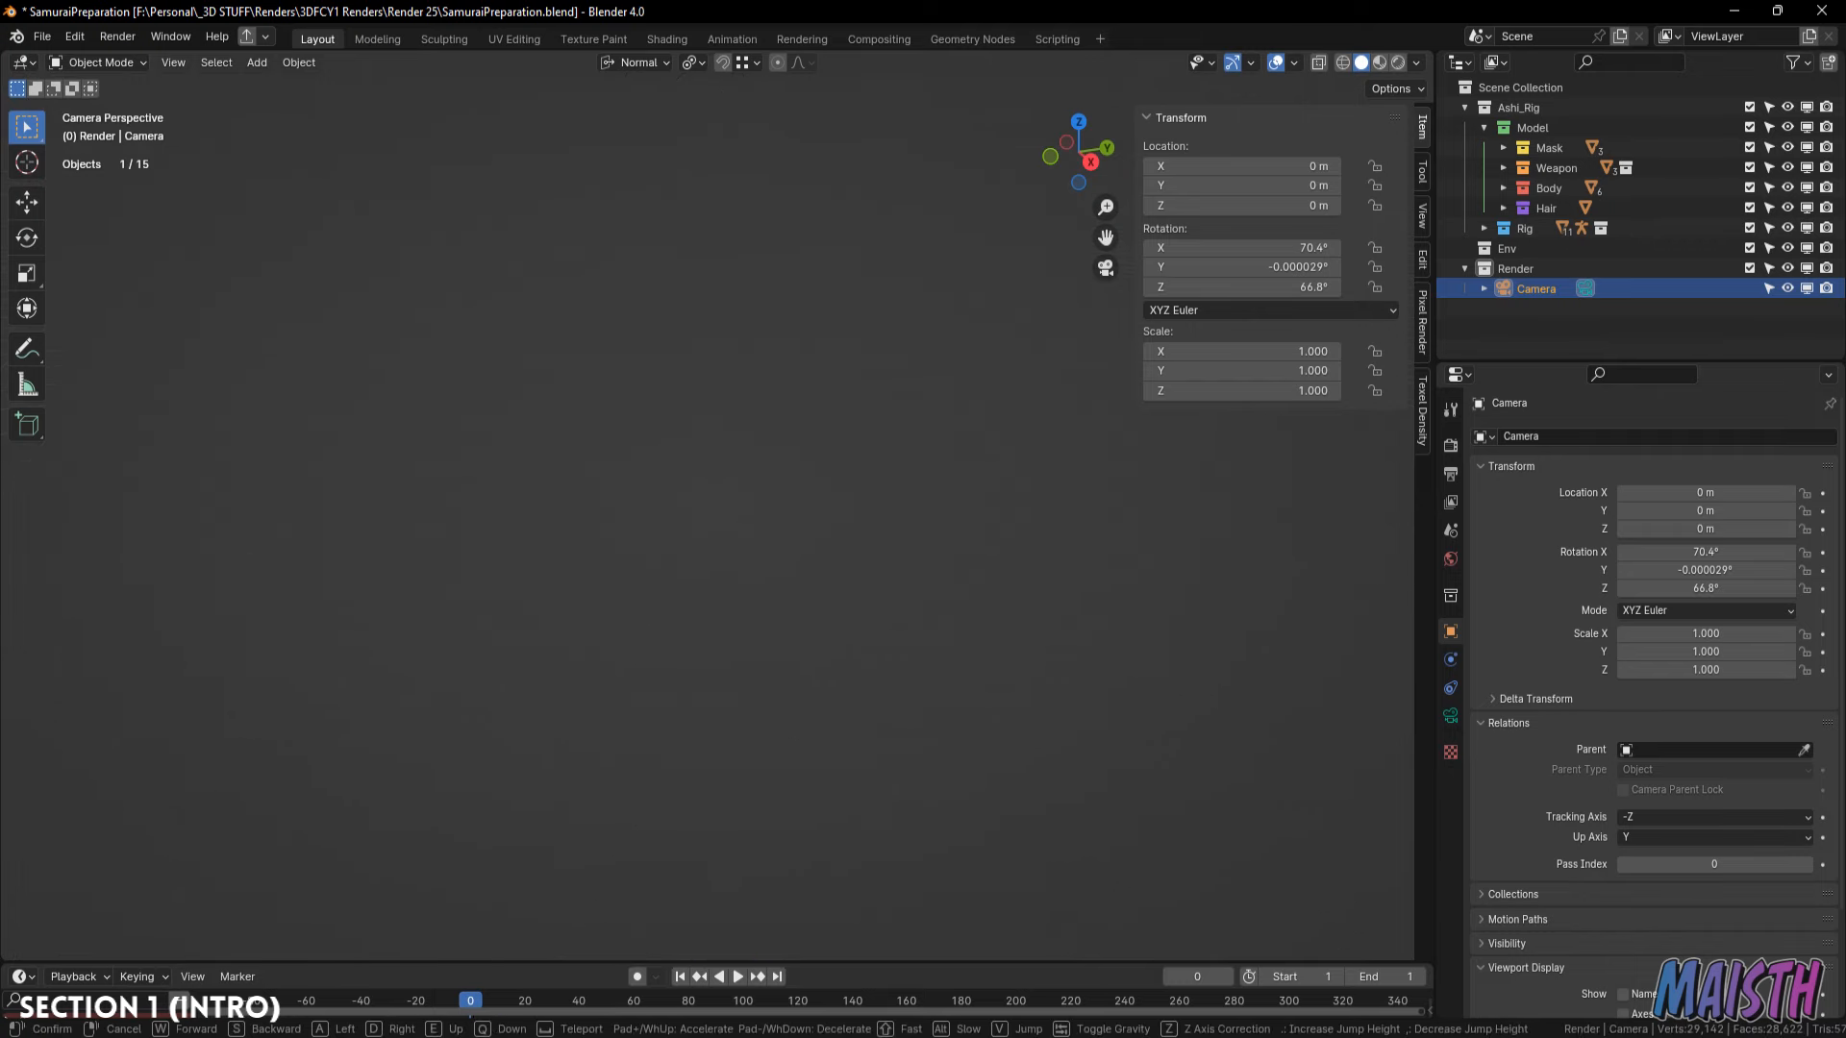
{"action": "scroll", "coordinate": [787, 724], "scroll_direction": "down", "scroll_amount": 6}
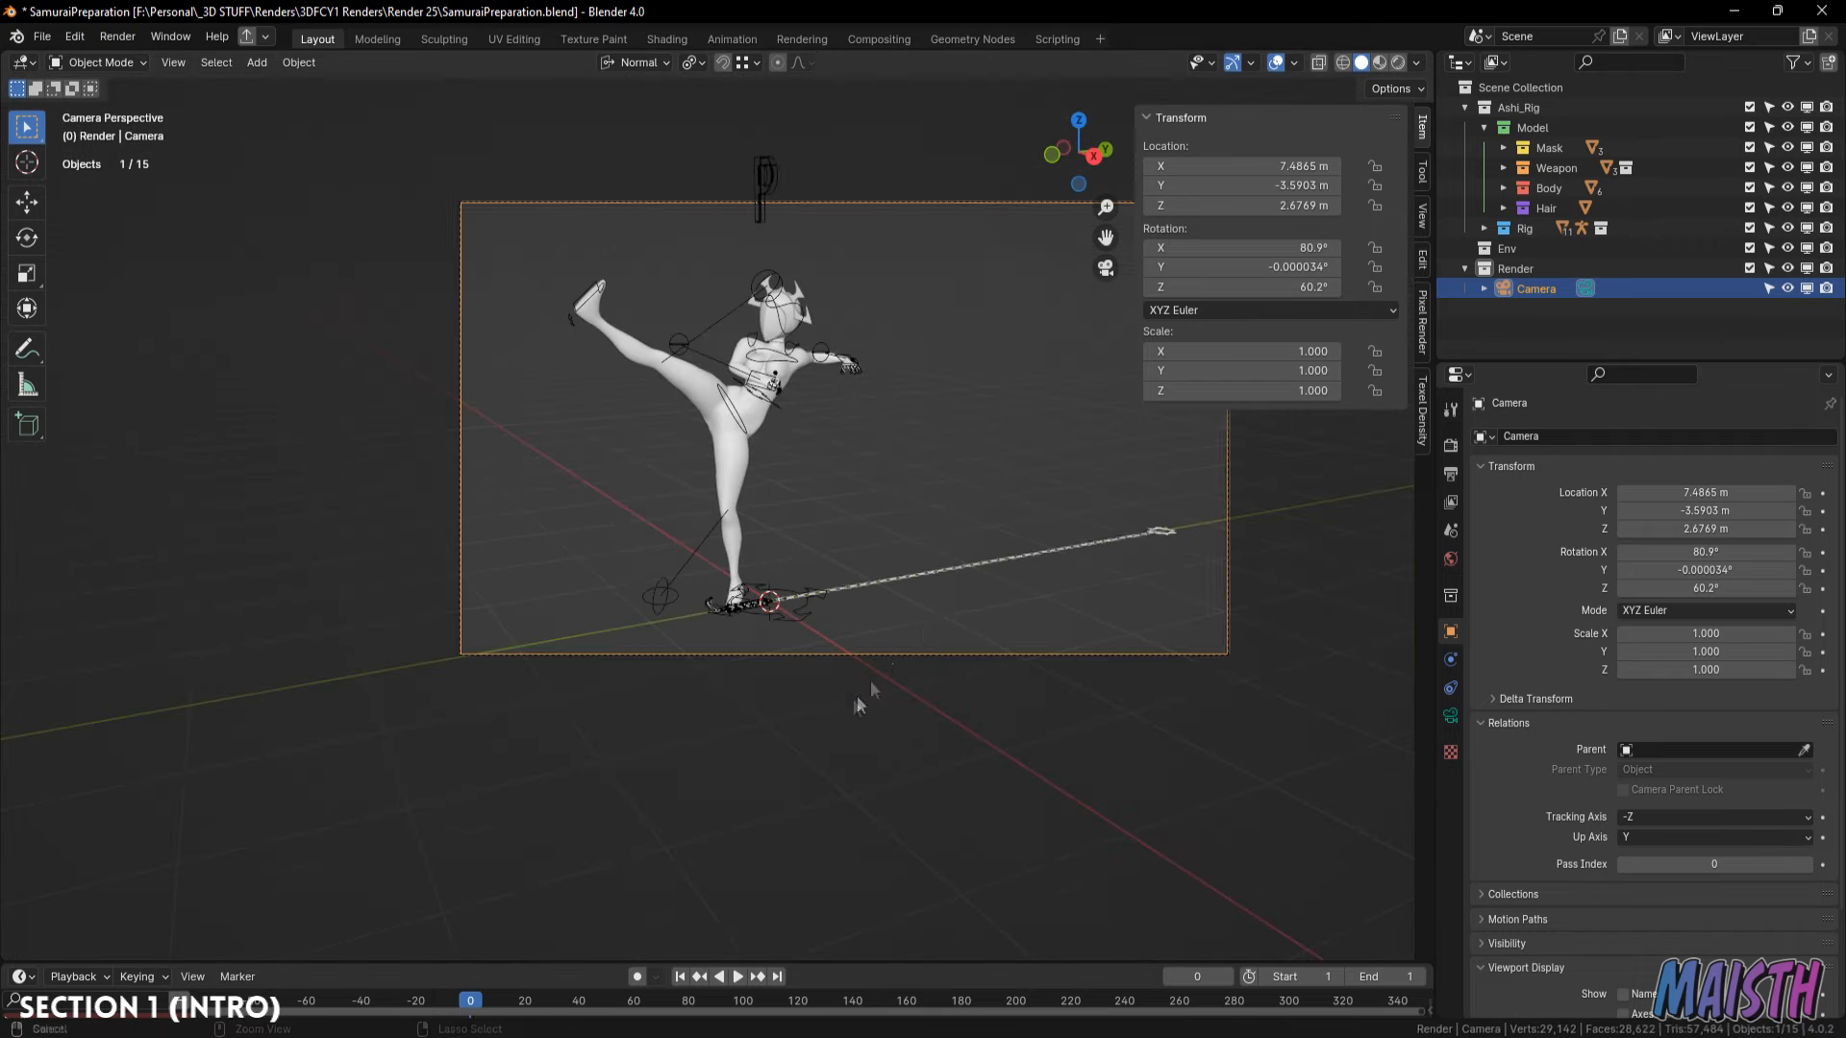
{"action": "key", "text": "n"}
{"action": "middle_click_drag", "start_coordinate": [909, 689], "coordinate": [906, 569], "text": "ctrl"}
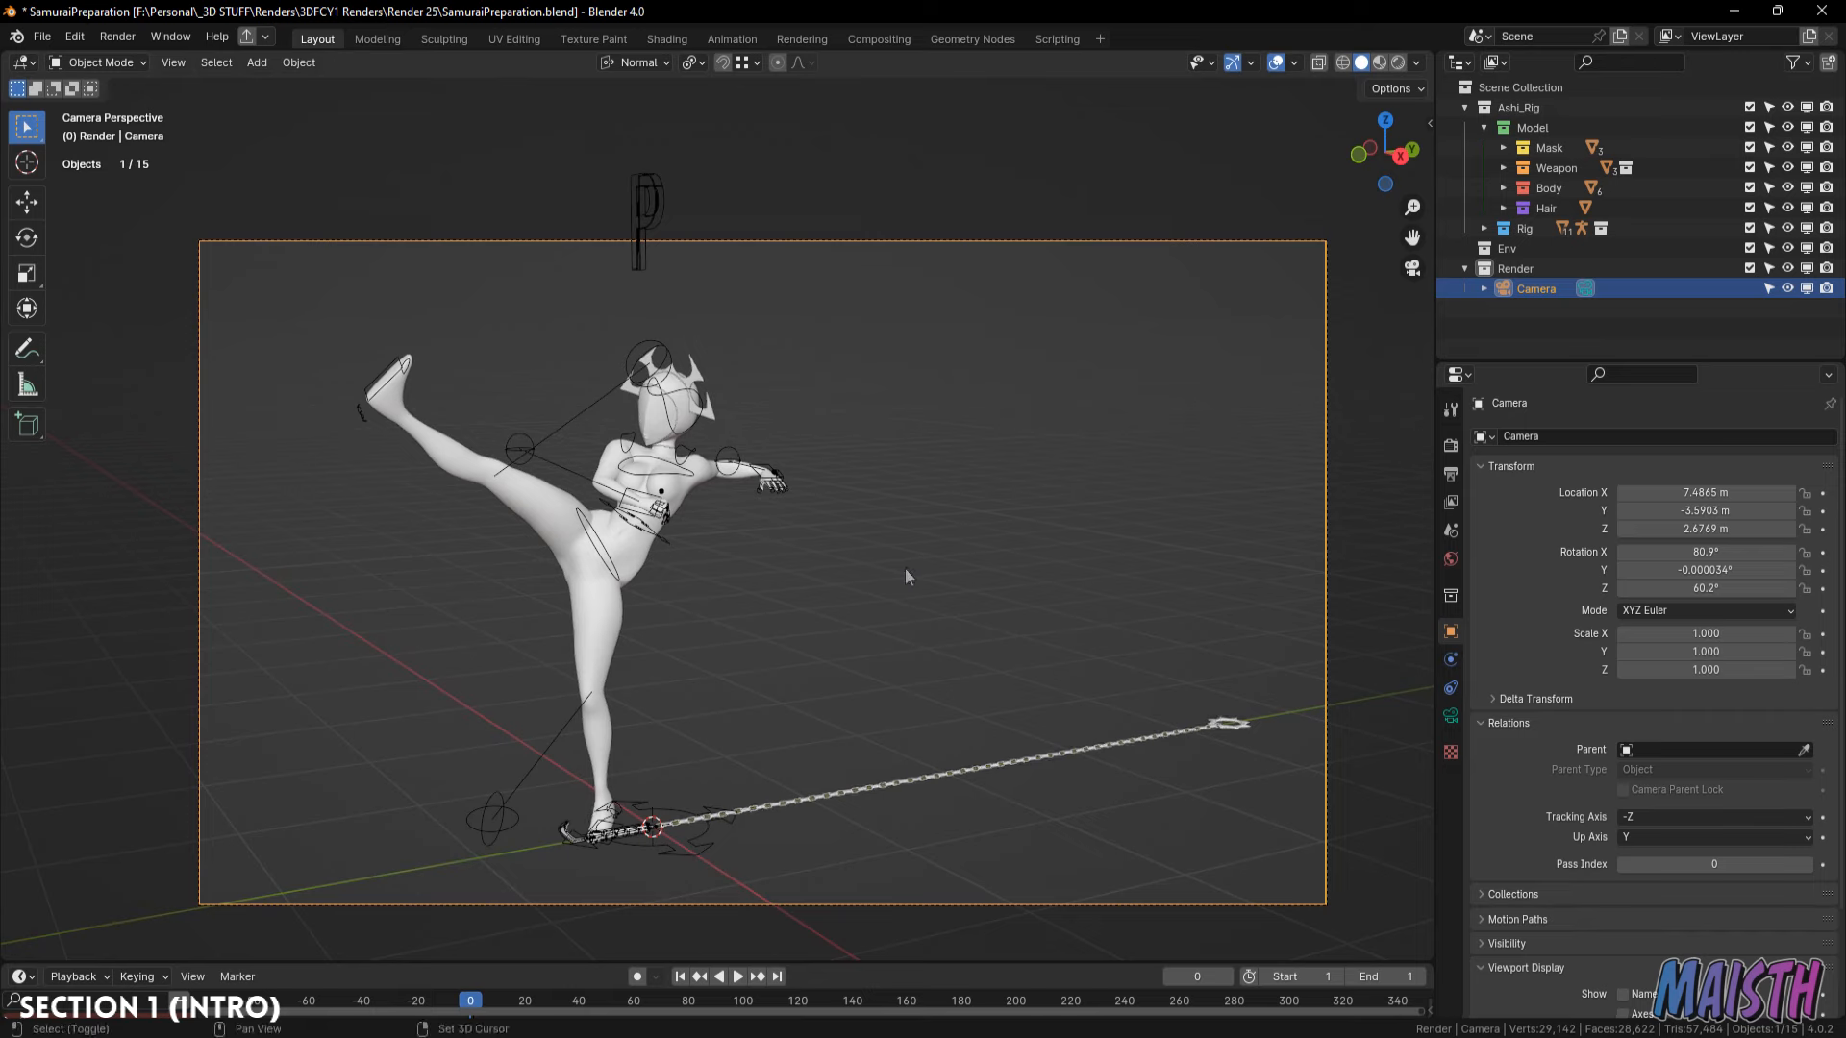
Reposition the camera to center the character in frame, and edit the lens value in the camera settings.
{"action": "key", "text": "shift+grave"}
{"action": "key", "text": "w"}
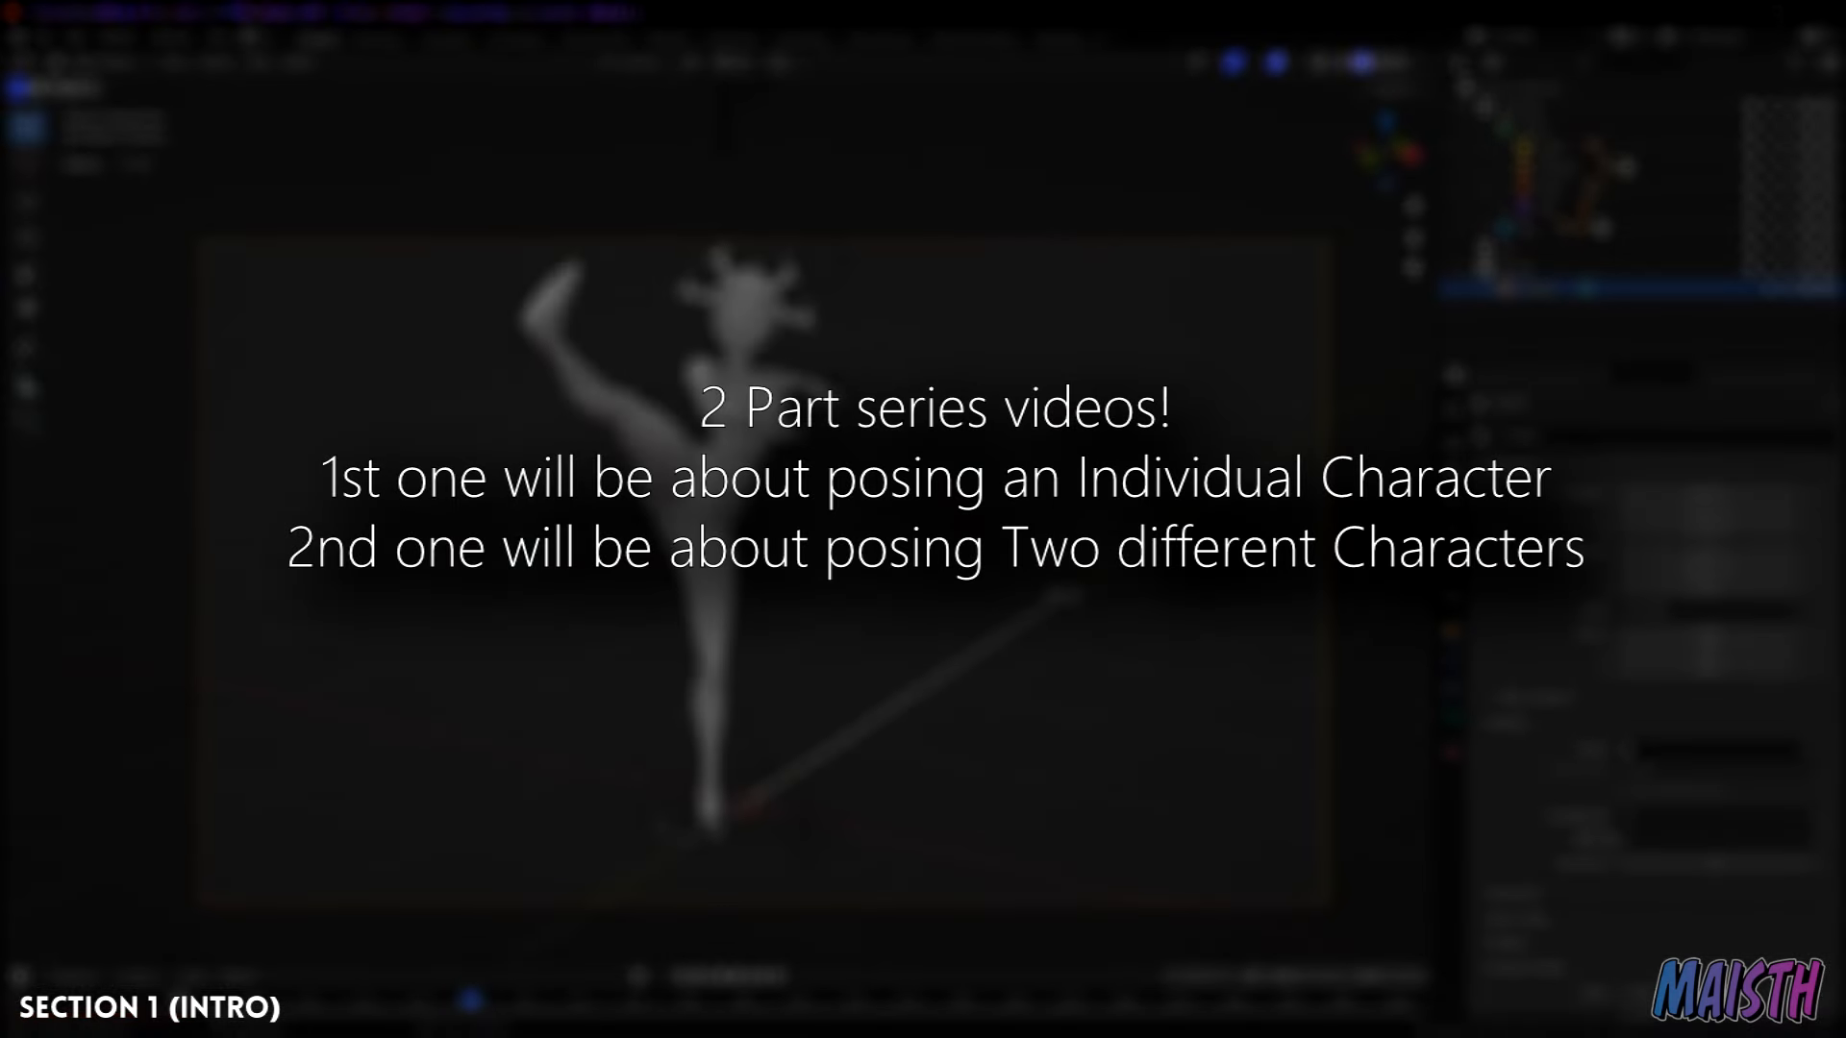
{"action": "left_click", "coordinate": [1454, 718]}
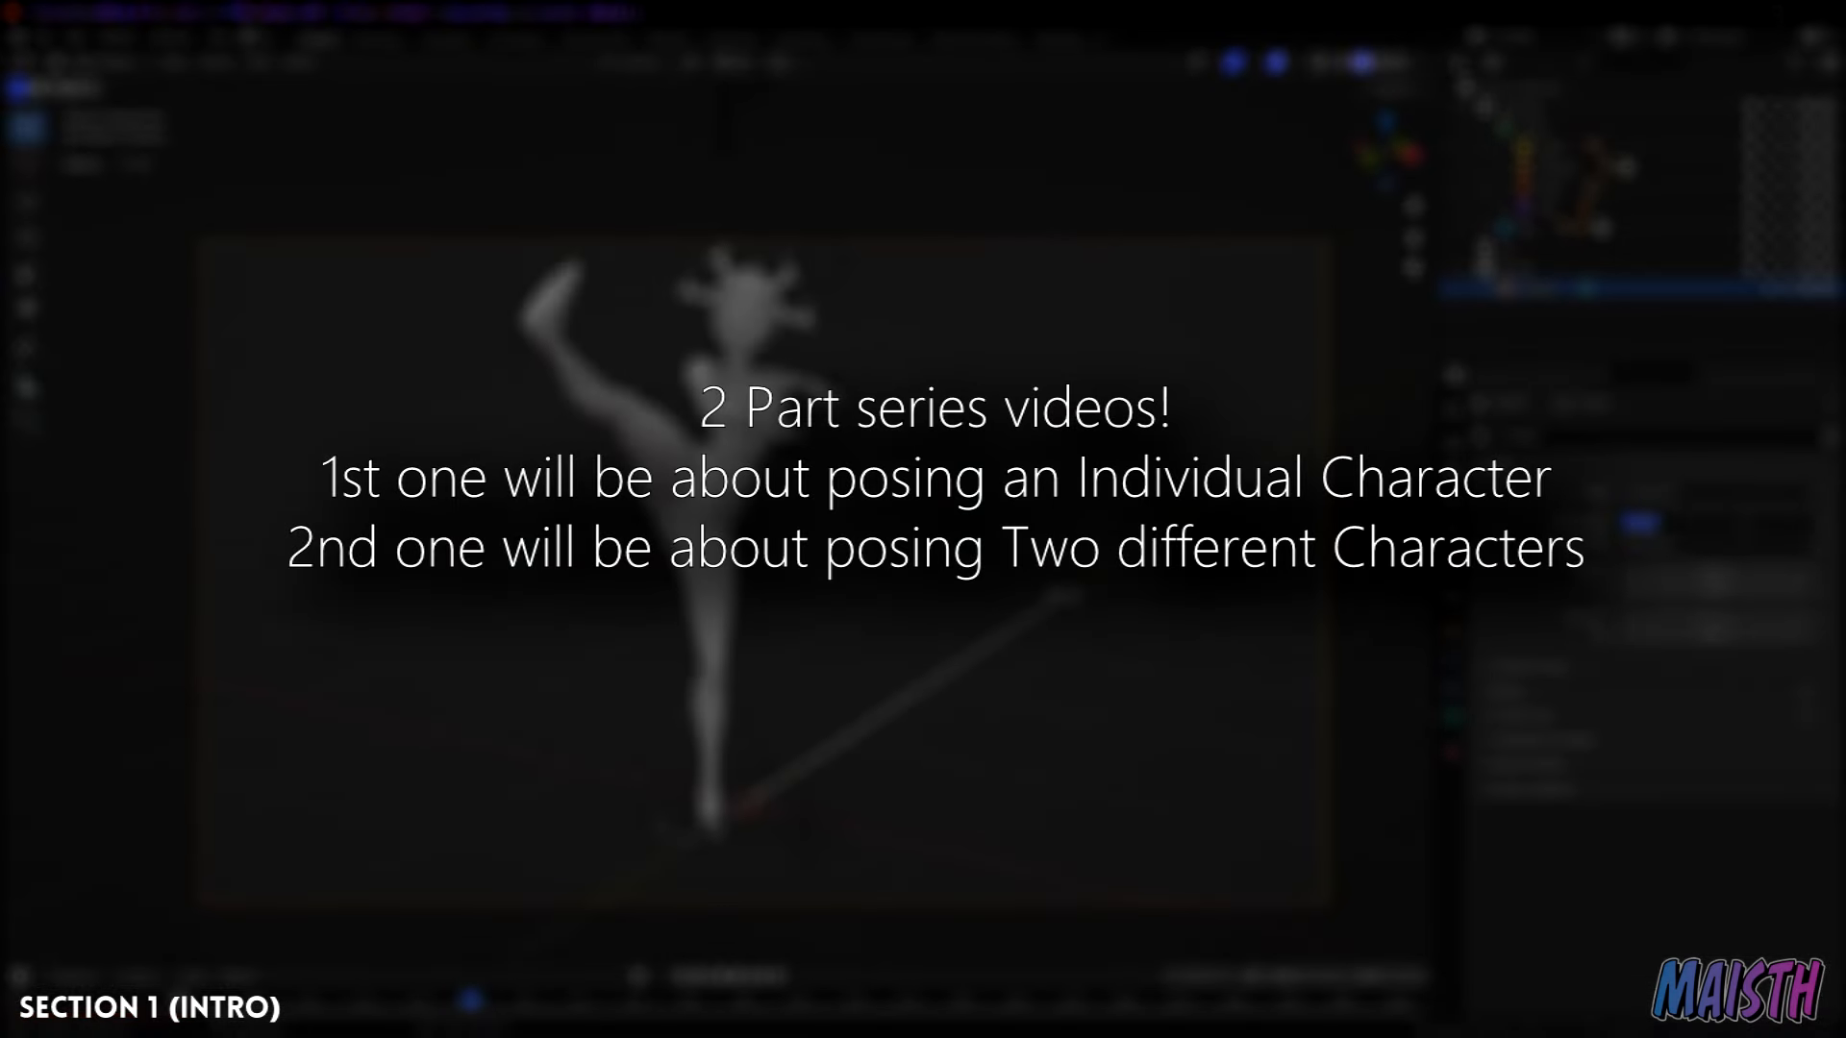
{"action": "key", "text": "Return"}
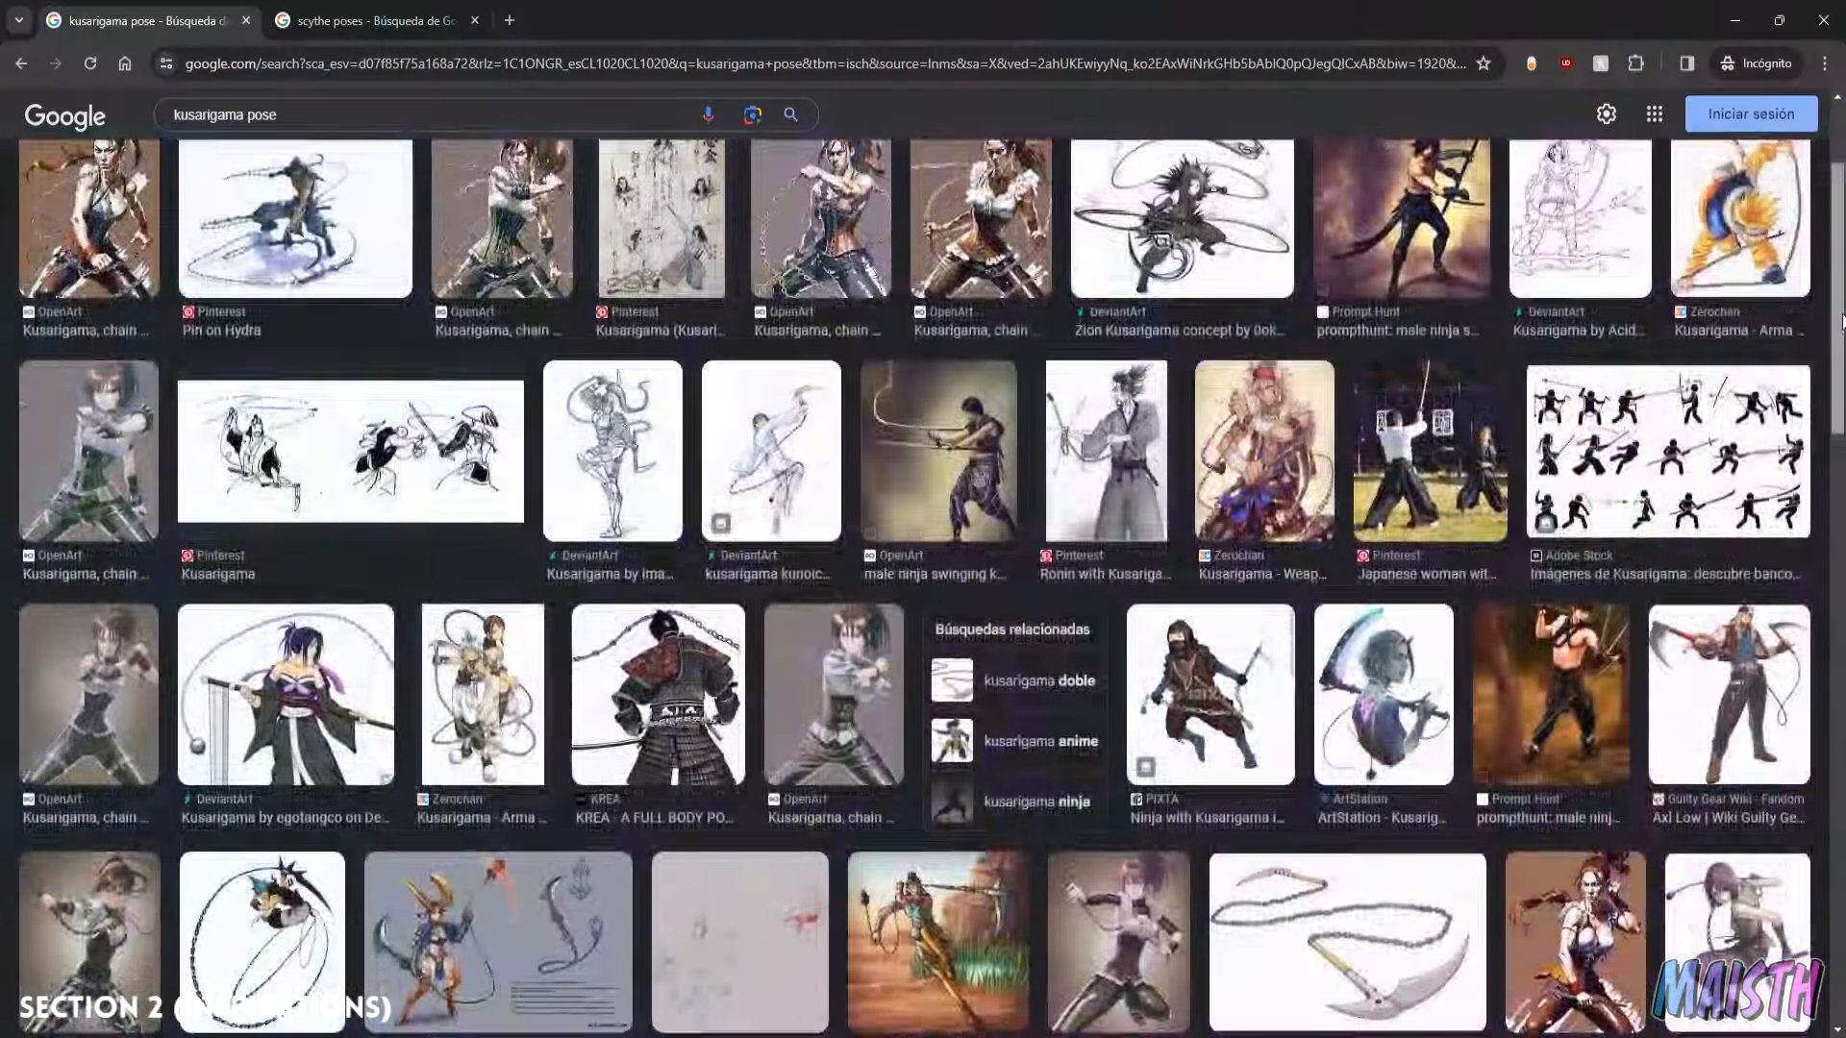
In the browser's kusarigama pose image results, examine the Zion Kusarigama concept and Kusarigama kid drawings along with their related images.
{"action": "scroll", "coordinate": [1836, 288], "scroll_direction": "up", "scroll_amount": 2}
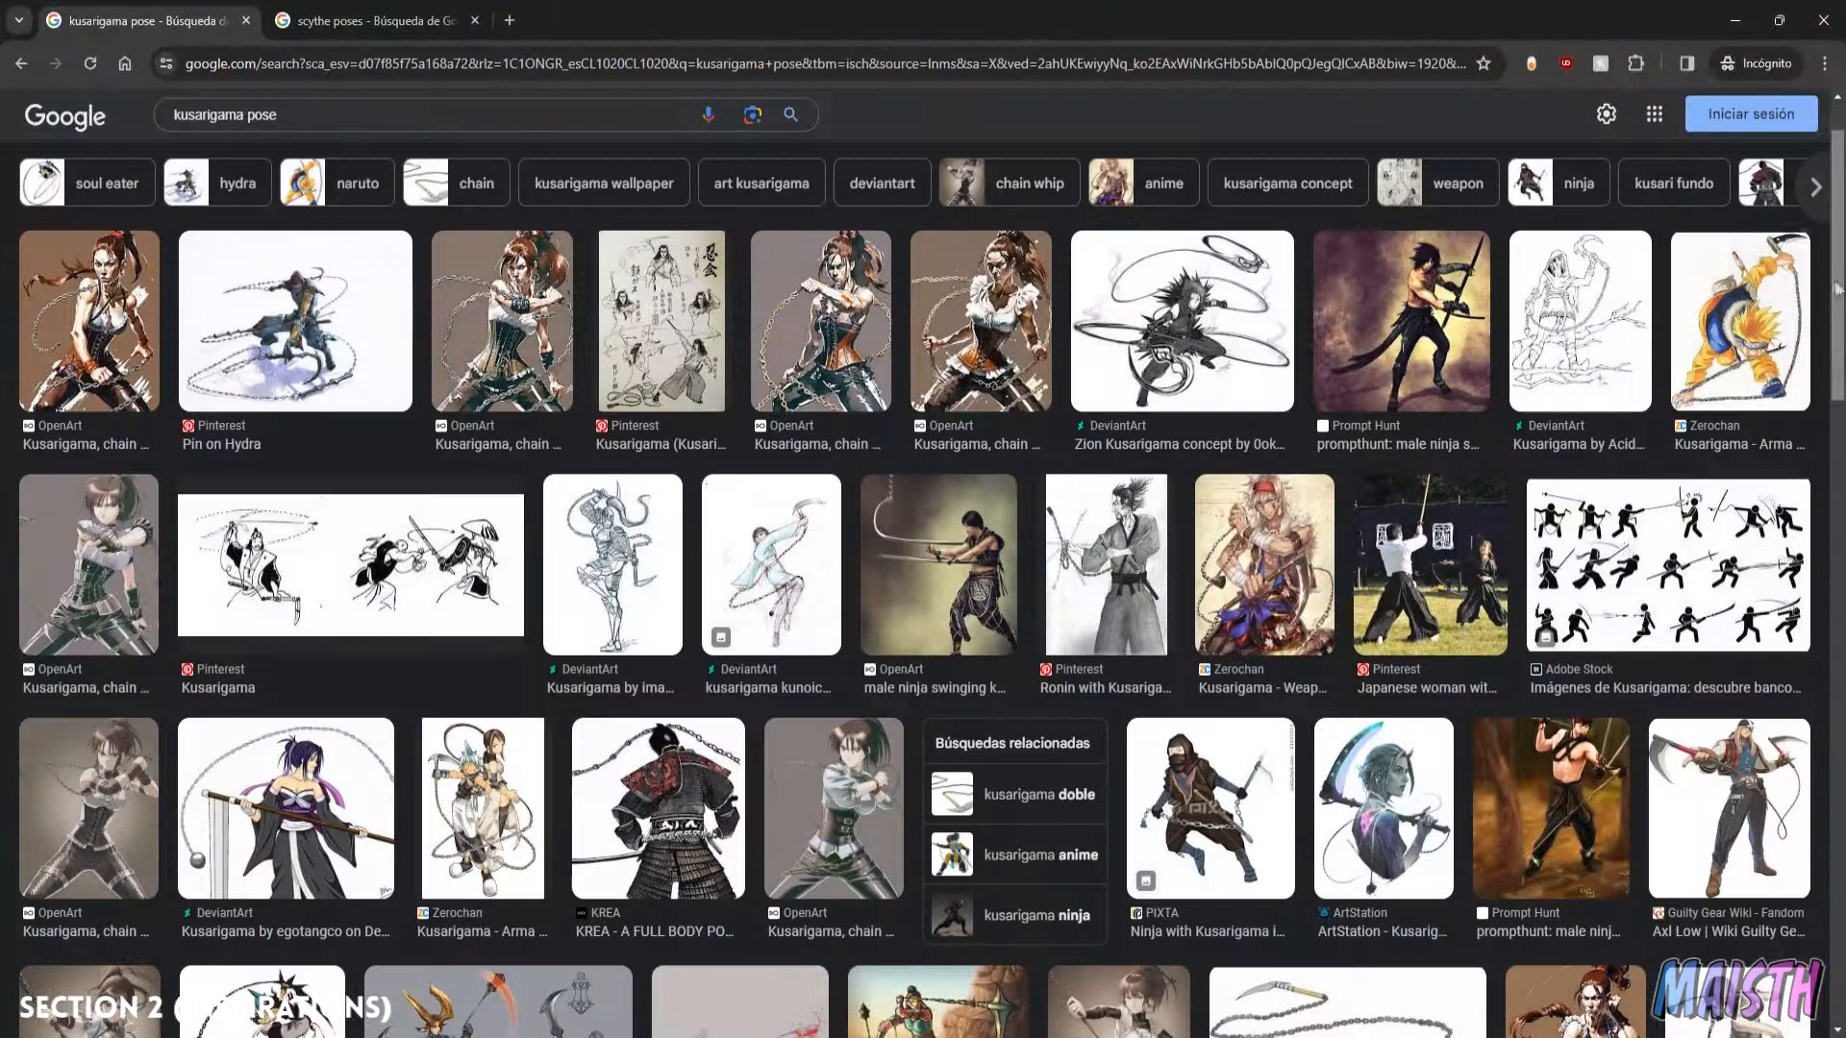
{"action": "left_click", "coordinate": [1276, 287]}
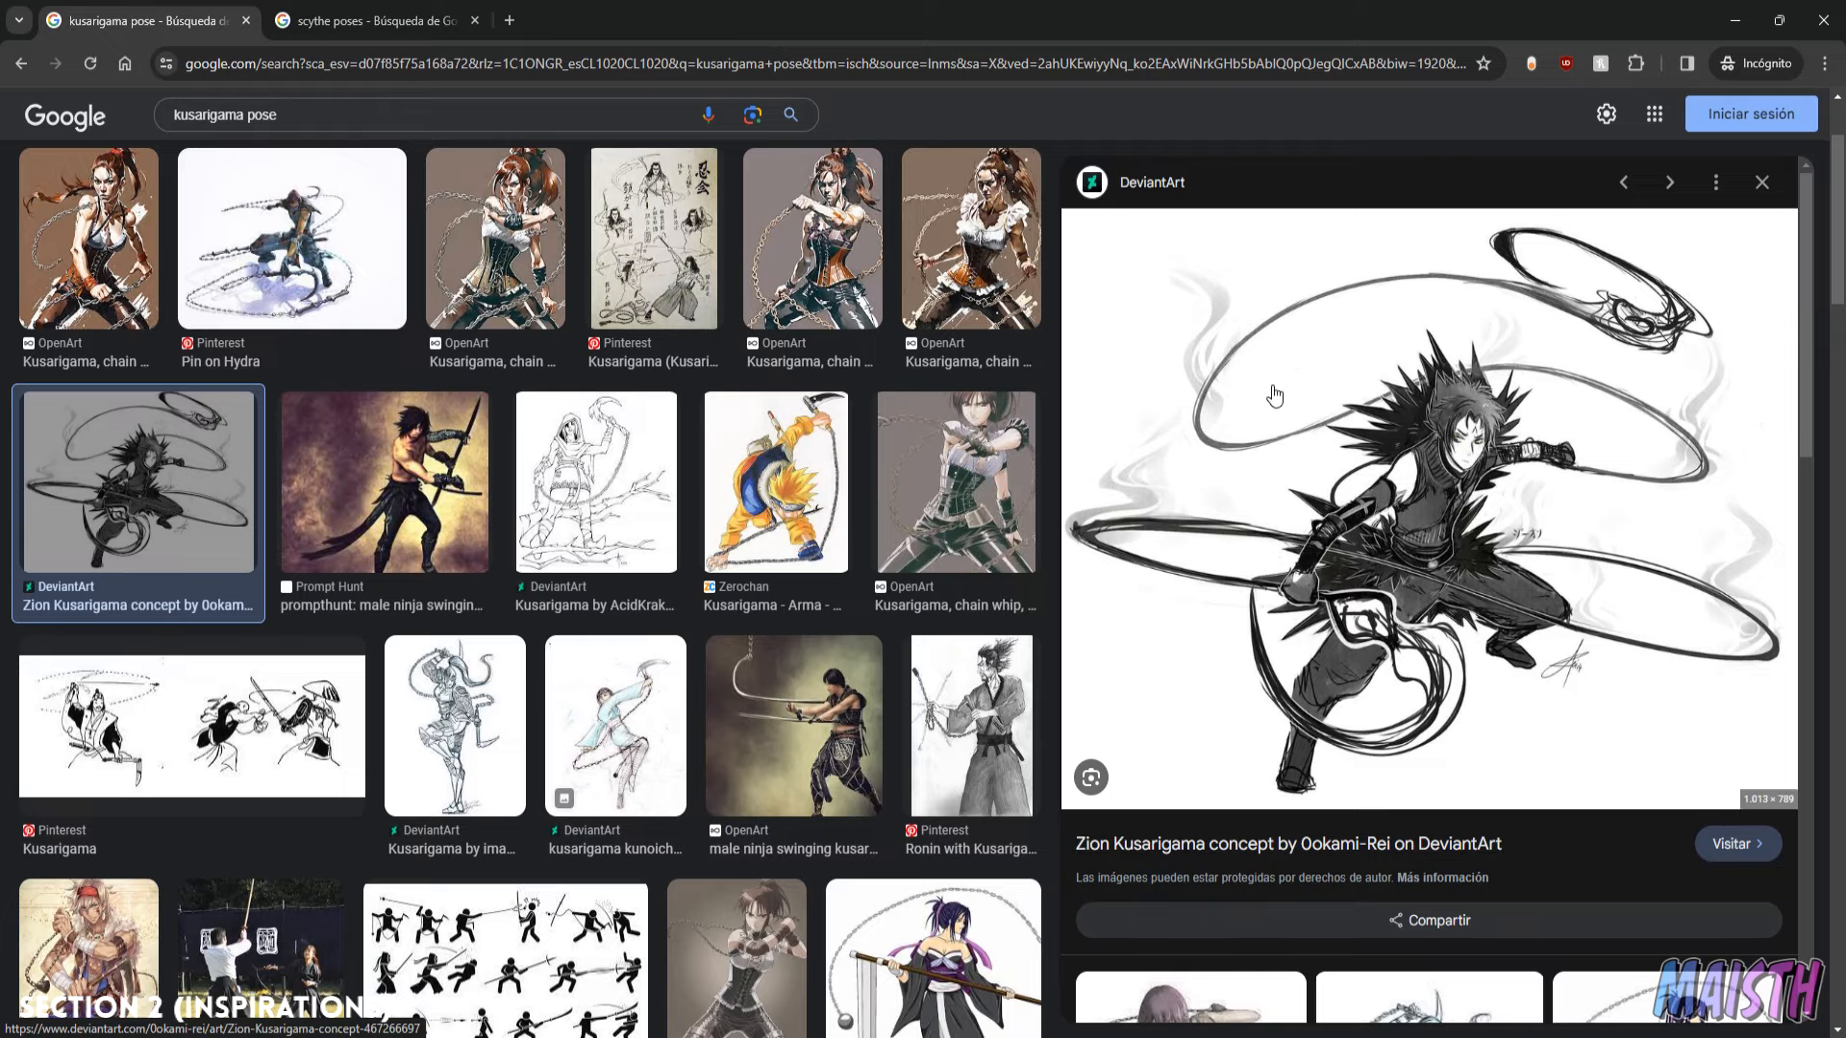
{"action": "left_click_drag", "start_coordinate": [1807, 447], "coordinate": [1796, 716]}
{"action": "scroll", "coordinate": [1785, 706], "scroll_direction": "down", "scroll_amount": 1}
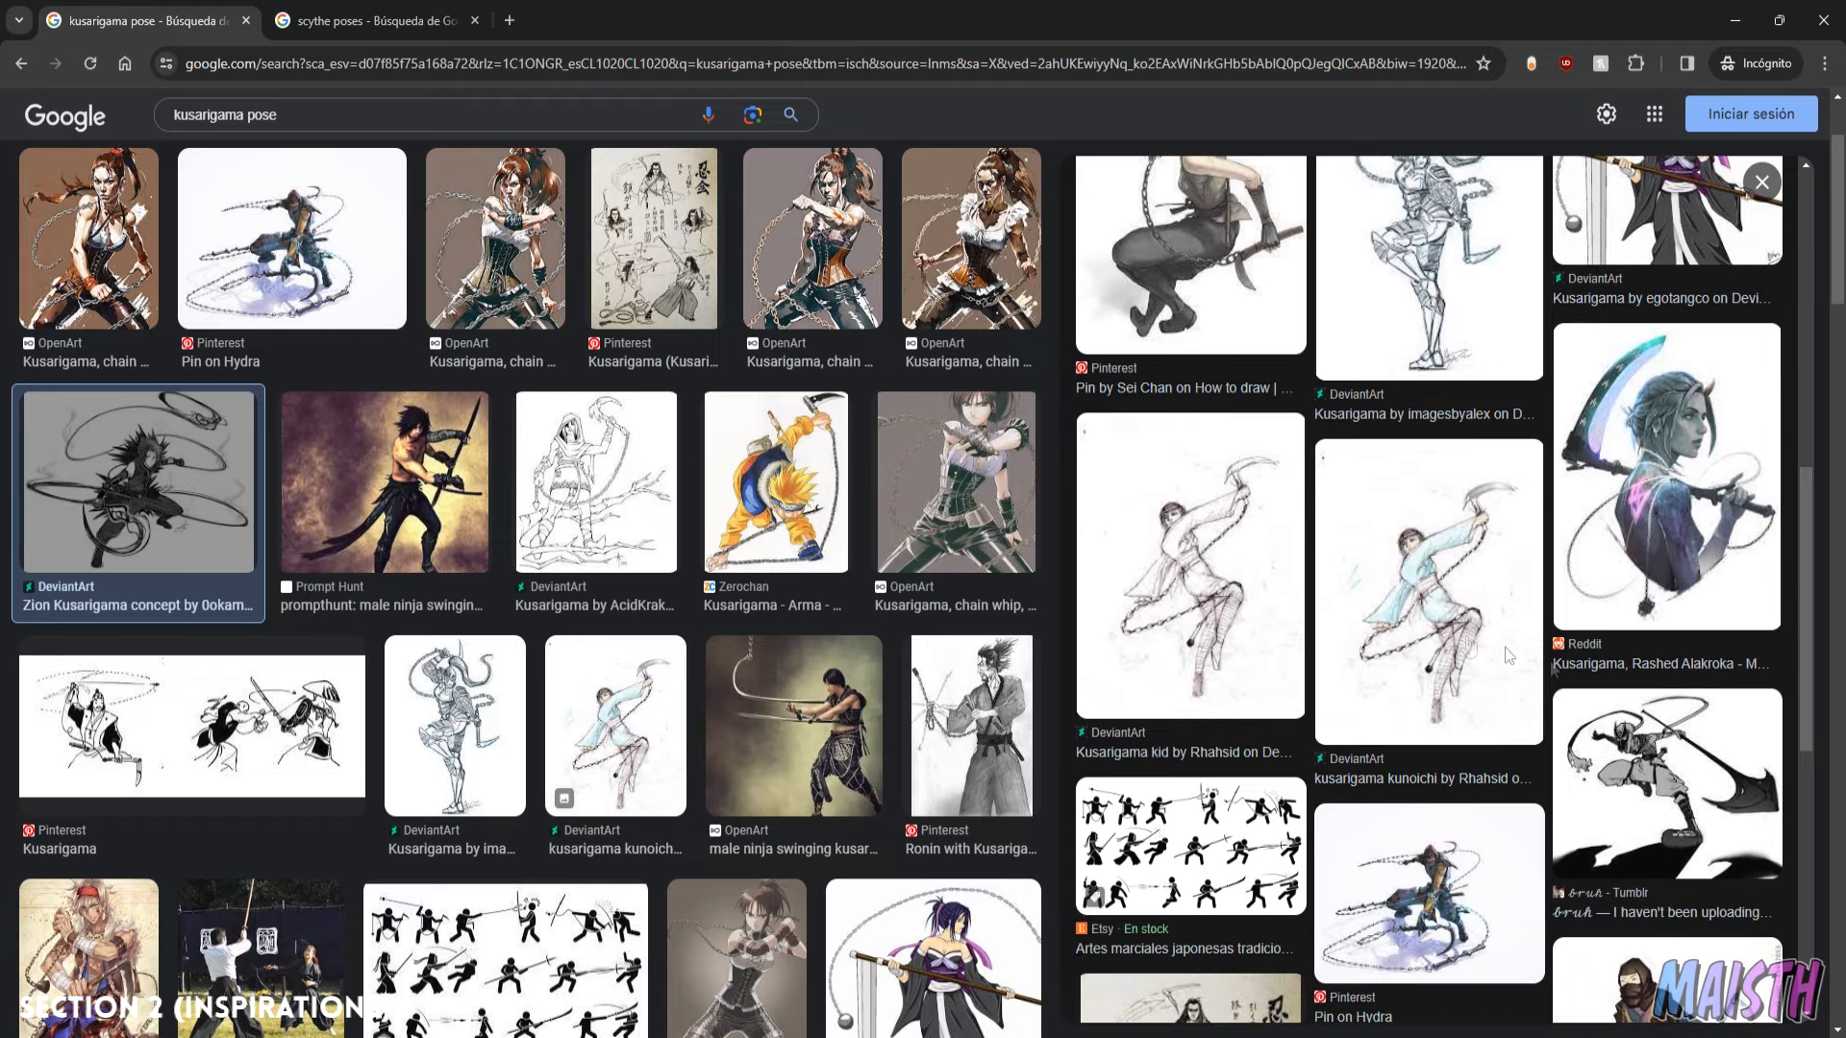
{"action": "left_click", "coordinate": [1291, 601]}
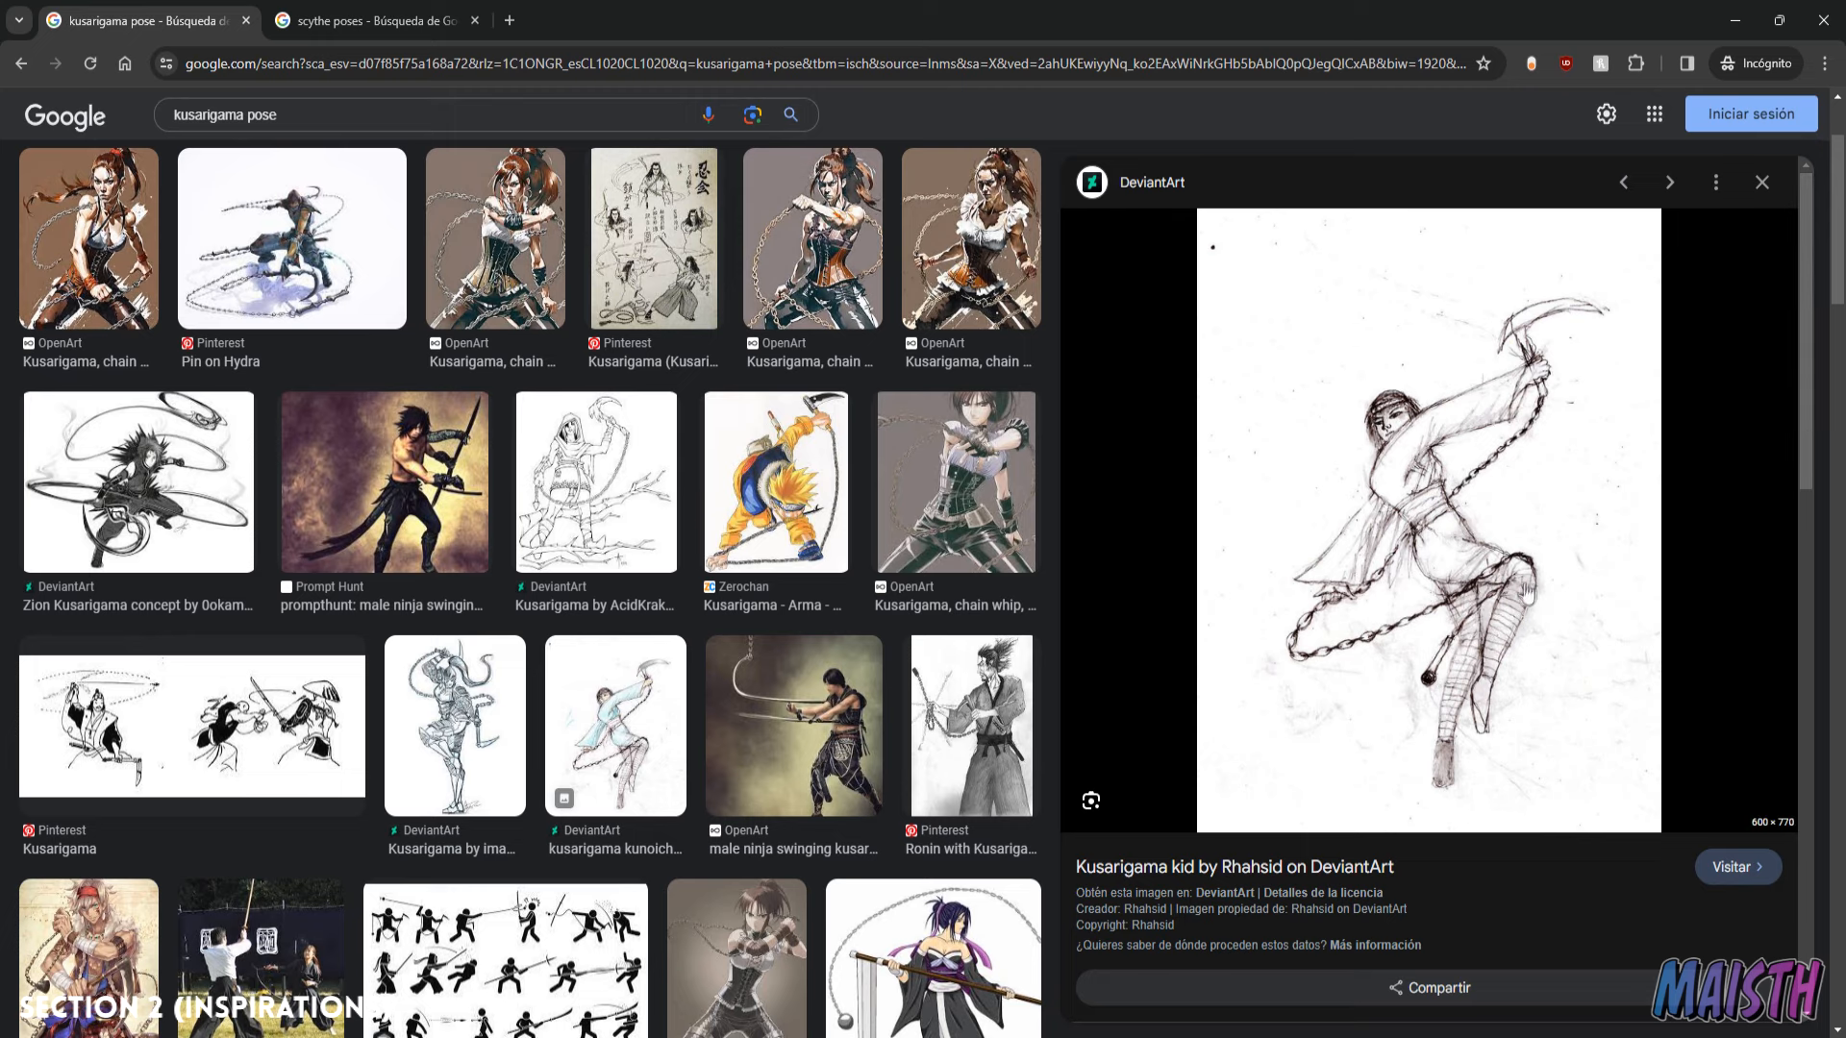
{"action": "left_click_drag", "start_coordinate": [1802, 424], "coordinate": [1788, 764]}
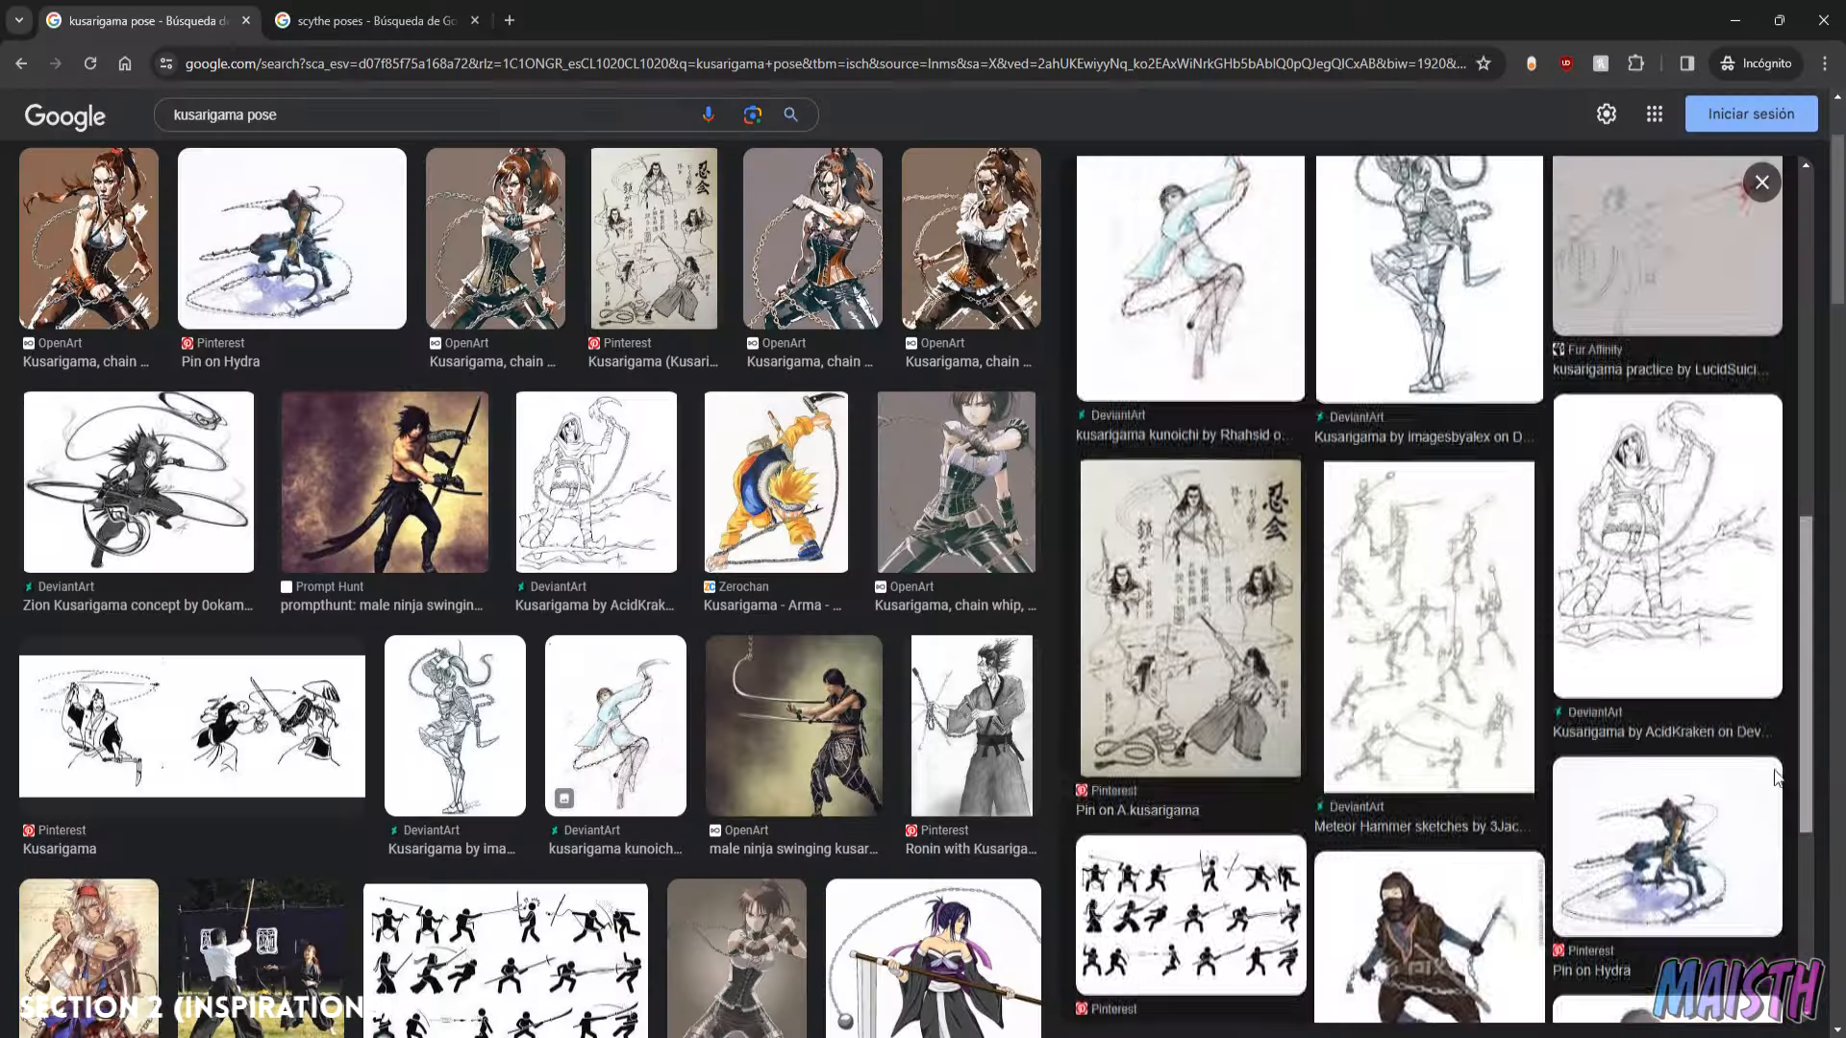
{"action": "scroll", "coordinate": [1761, 819], "scroll_direction": "down", "scroll_amount": 2}
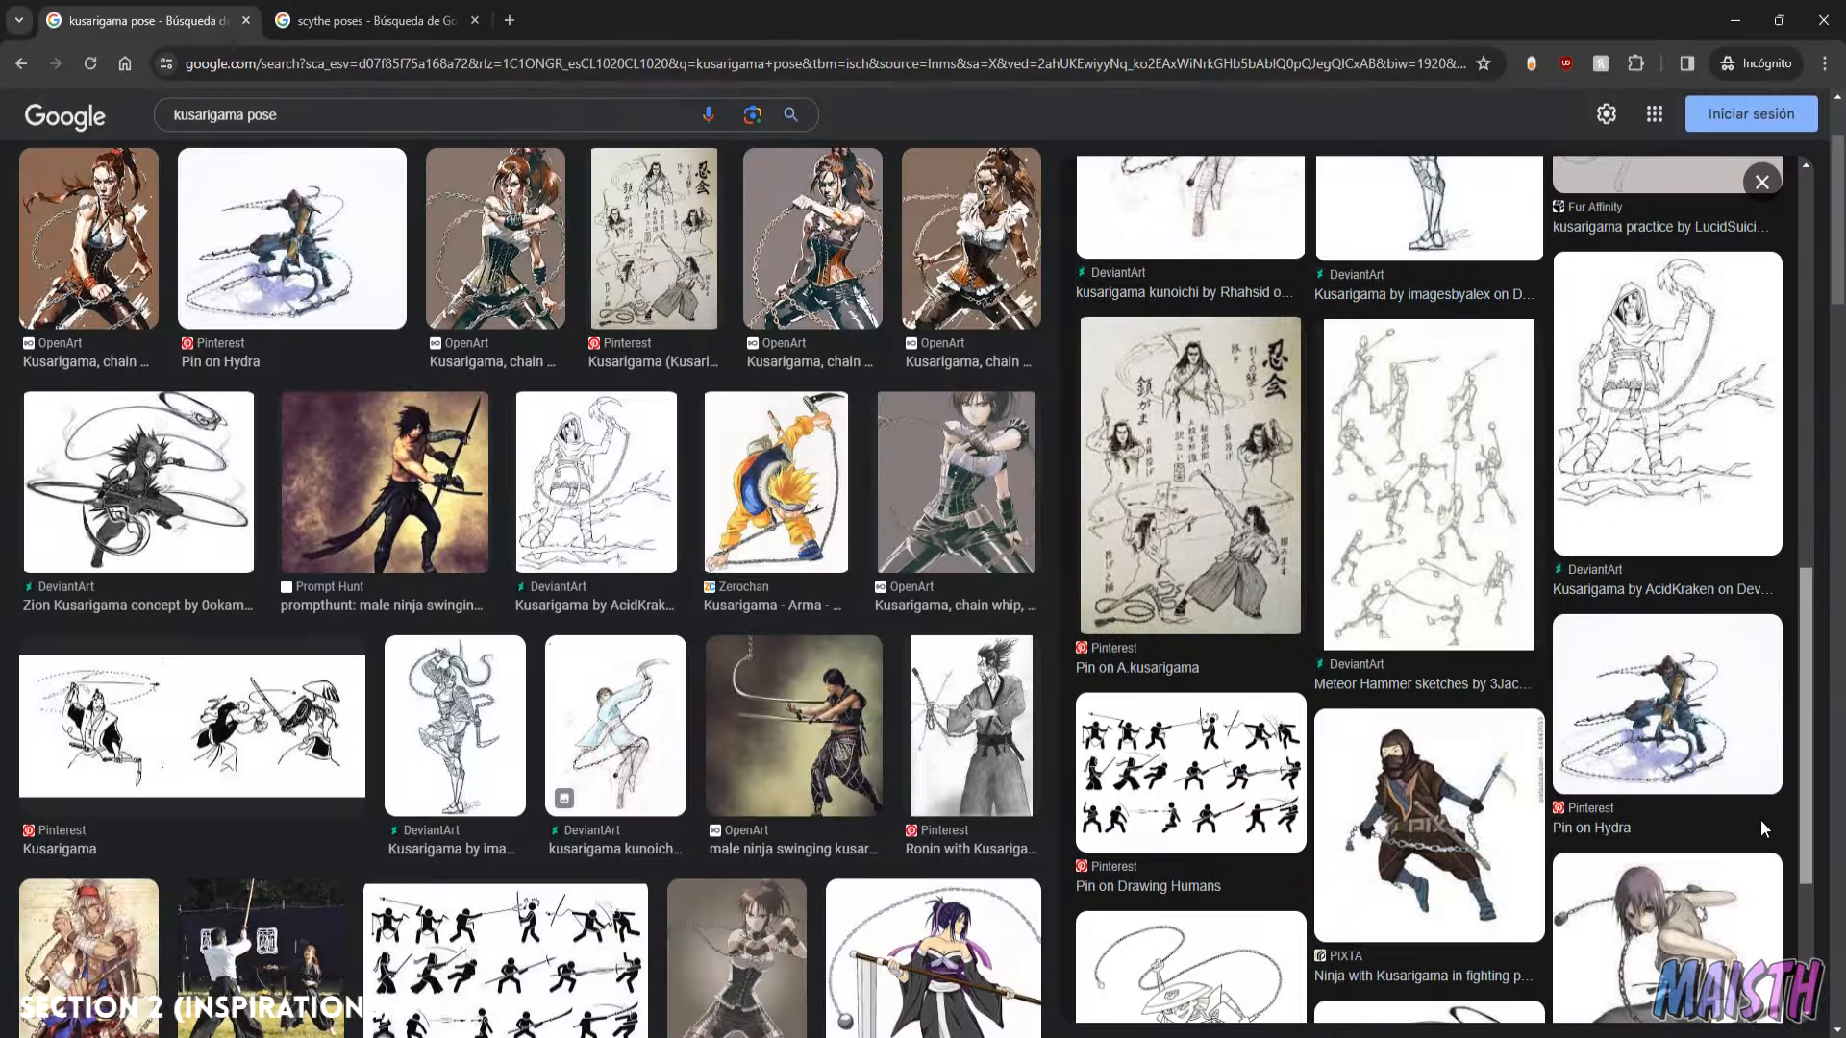
{"action": "scroll", "coordinate": [1762, 819], "scroll_direction": "down", "scroll_amount": 3}
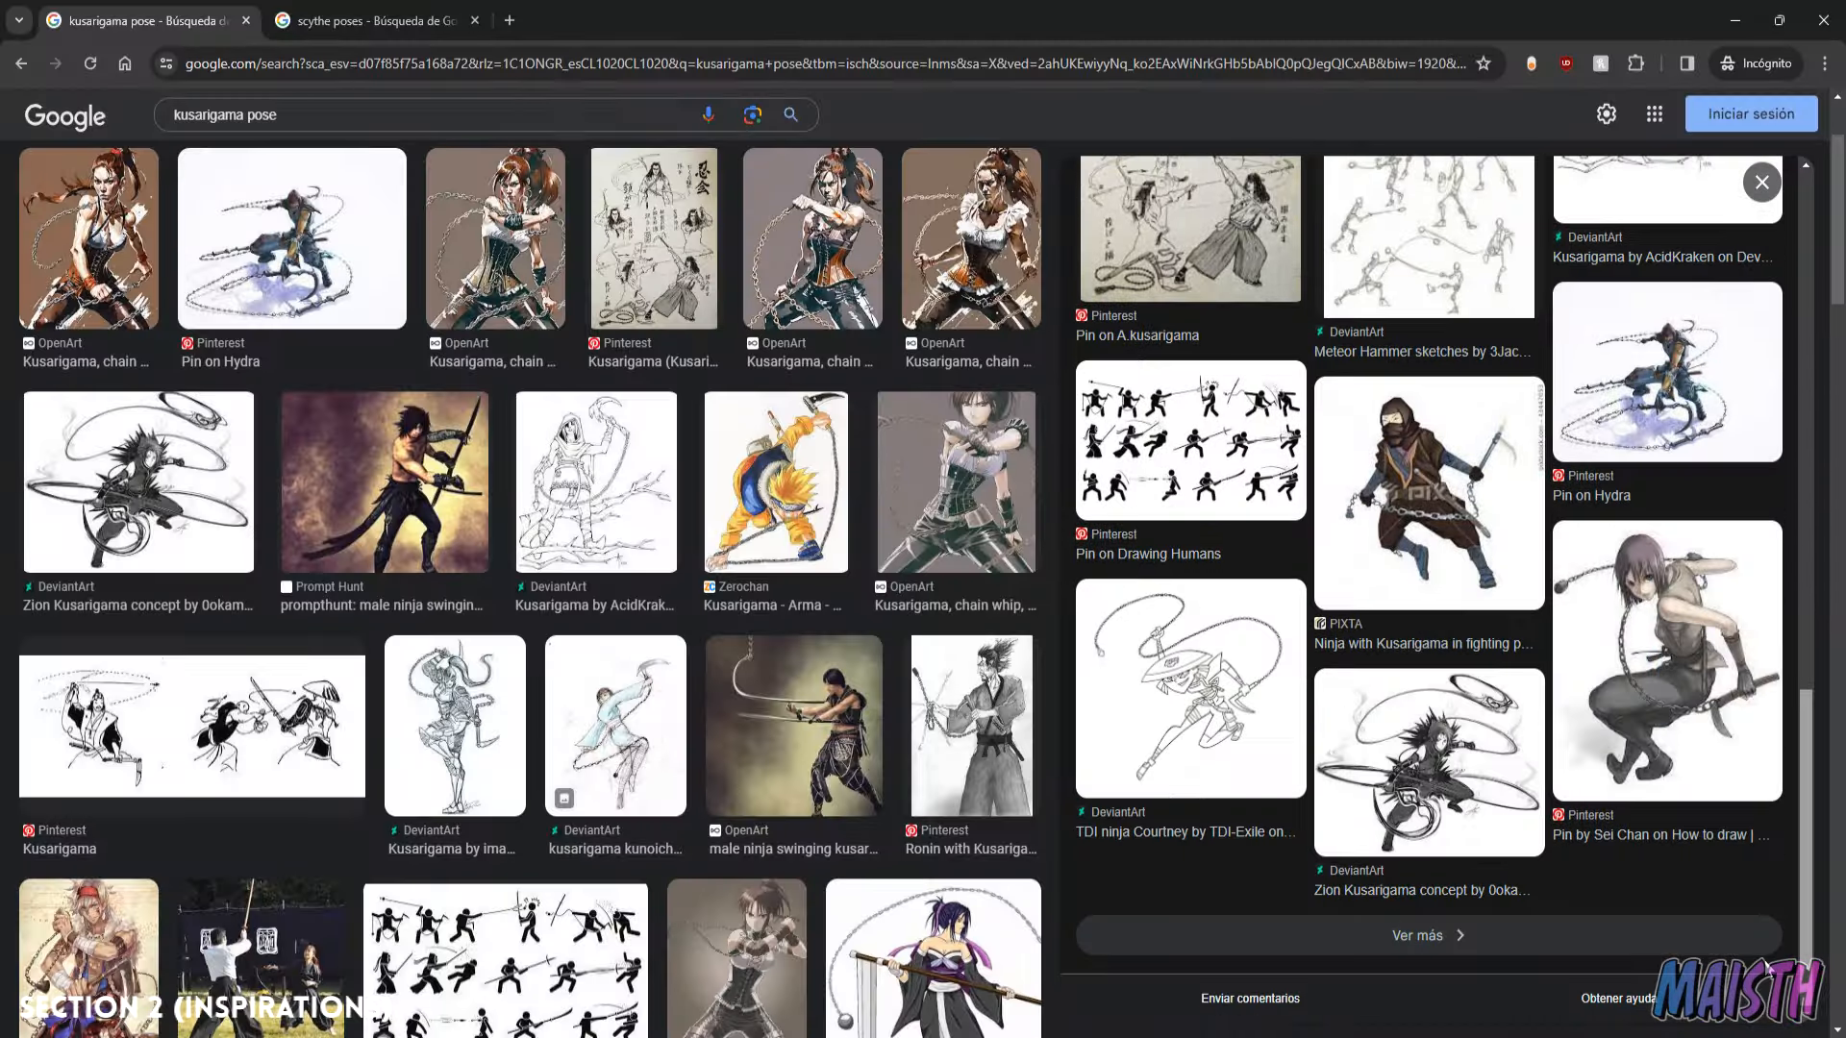
Examine the crouching kunoichi drawing and the ink drawing of three kusarigama fighters, including the latter's related images.
{"action": "left_click", "coordinate": [1712, 771]}
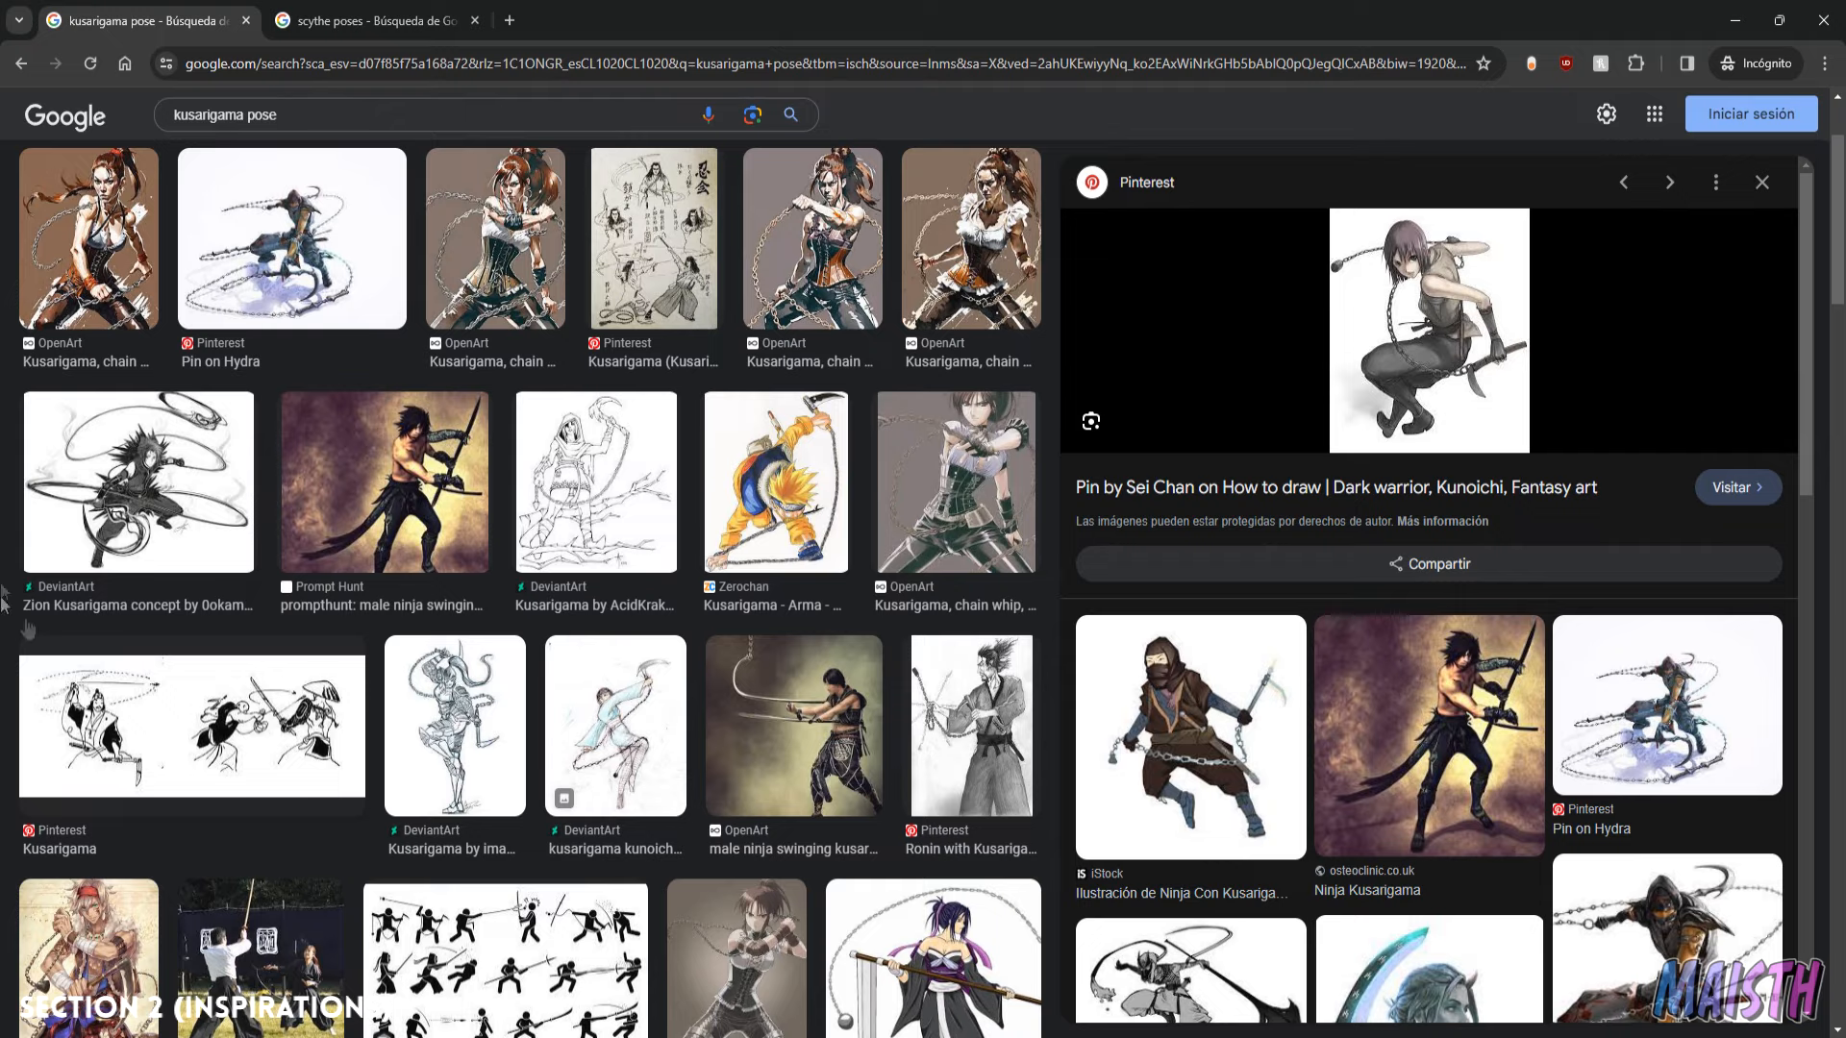
{"action": "scroll", "coordinate": [3, 594], "scroll_direction": "down", "scroll_amount": 2}
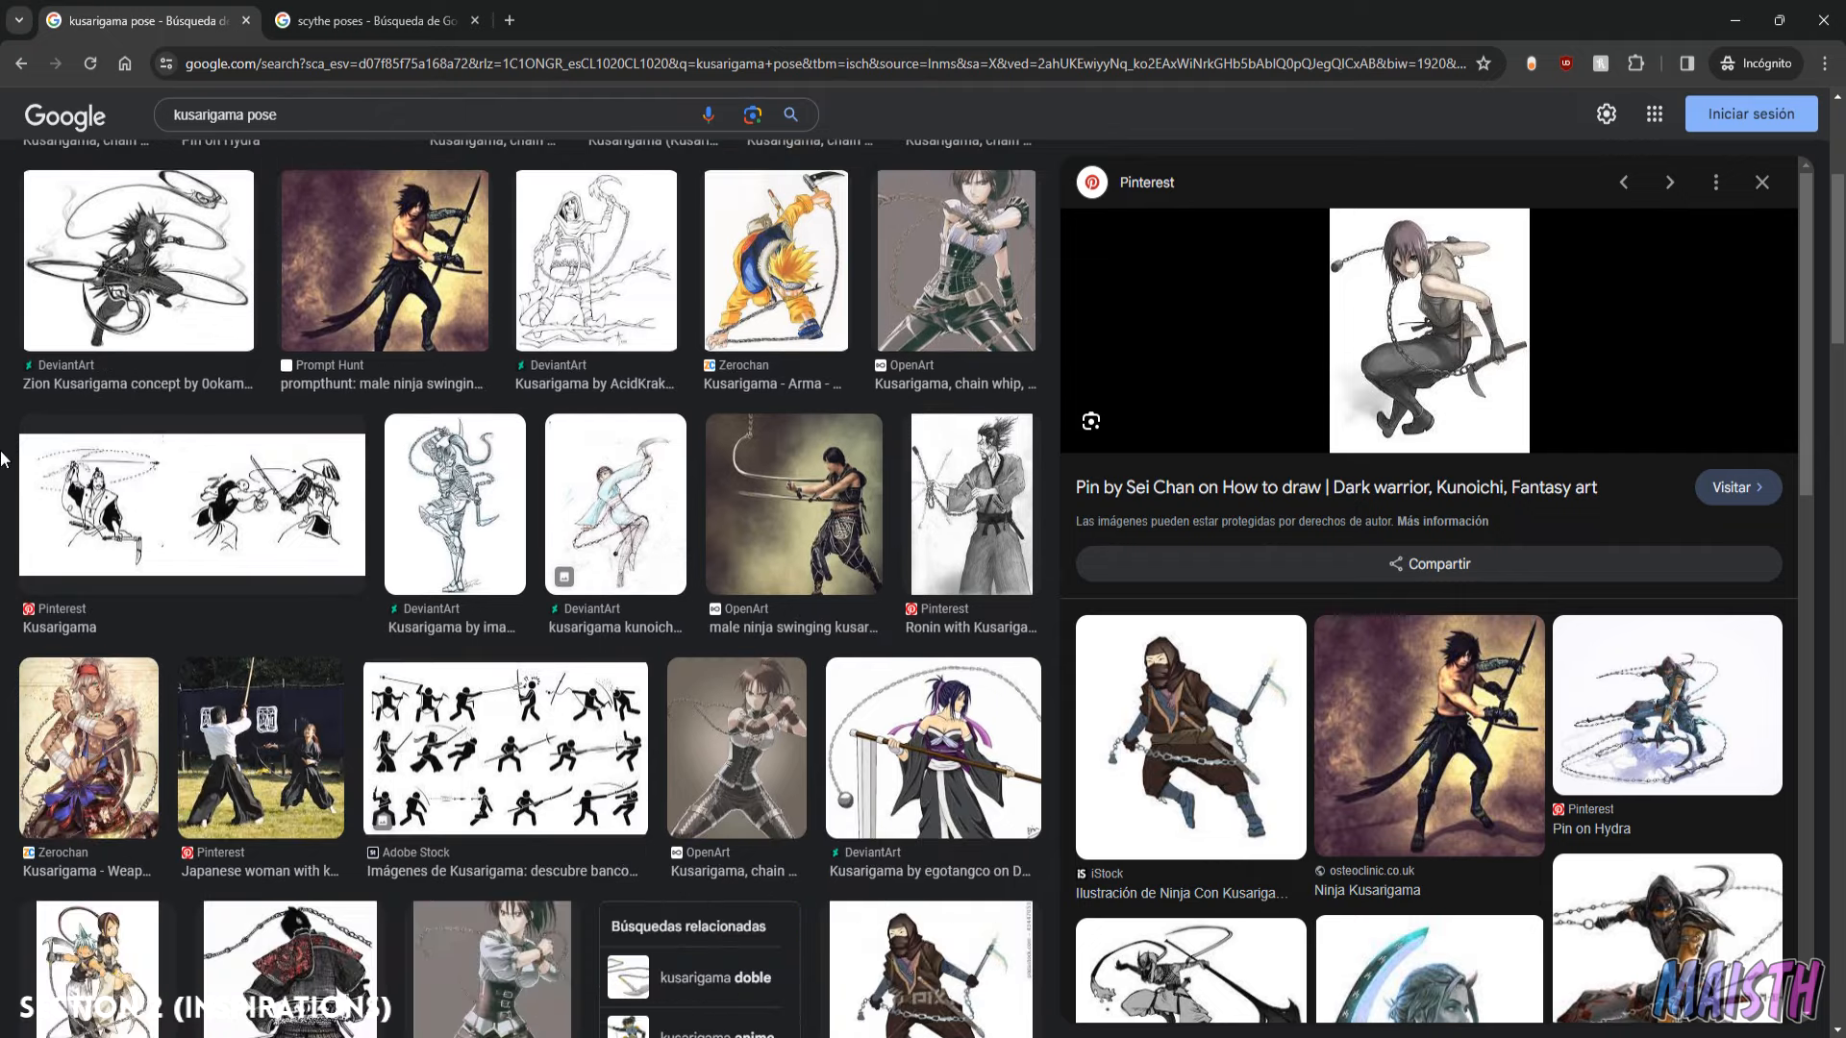
{"action": "left_click", "coordinate": [240, 495]}
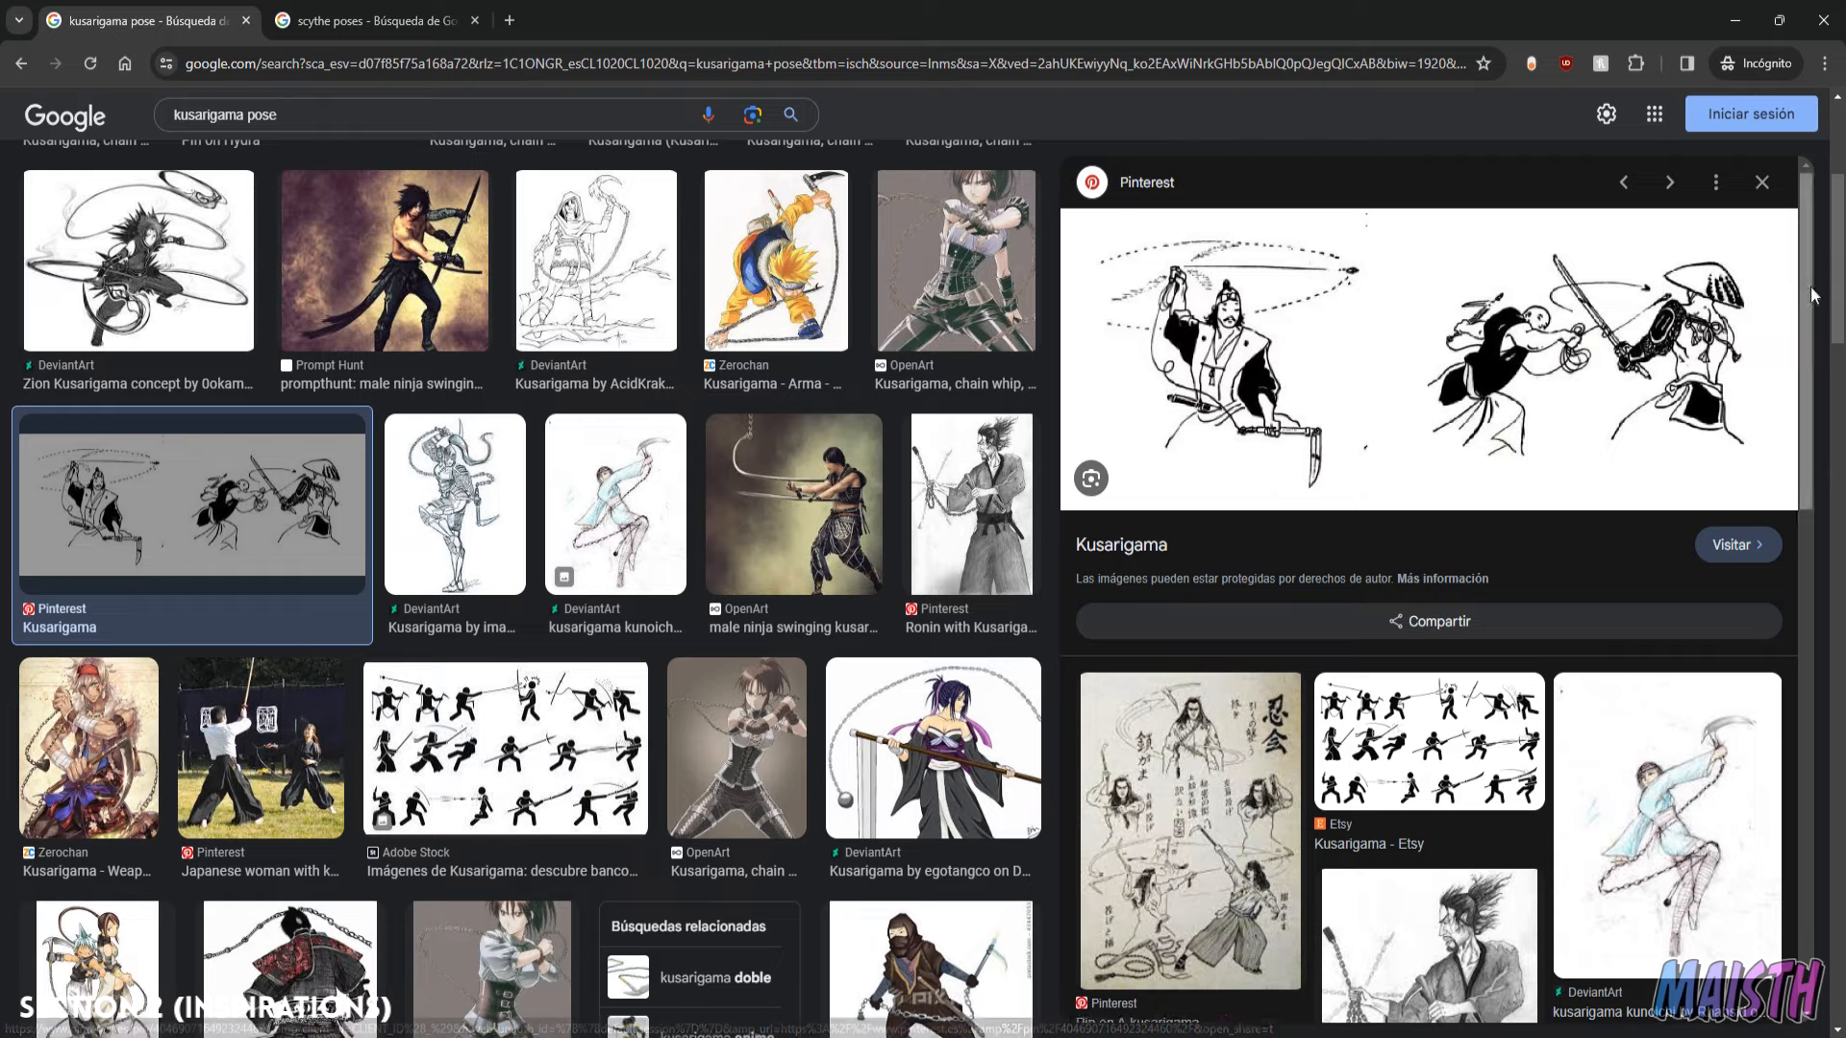
{"action": "scroll", "coordinate": [1779, 385], "scroll_direction": "down", "scroll_amount": 7}
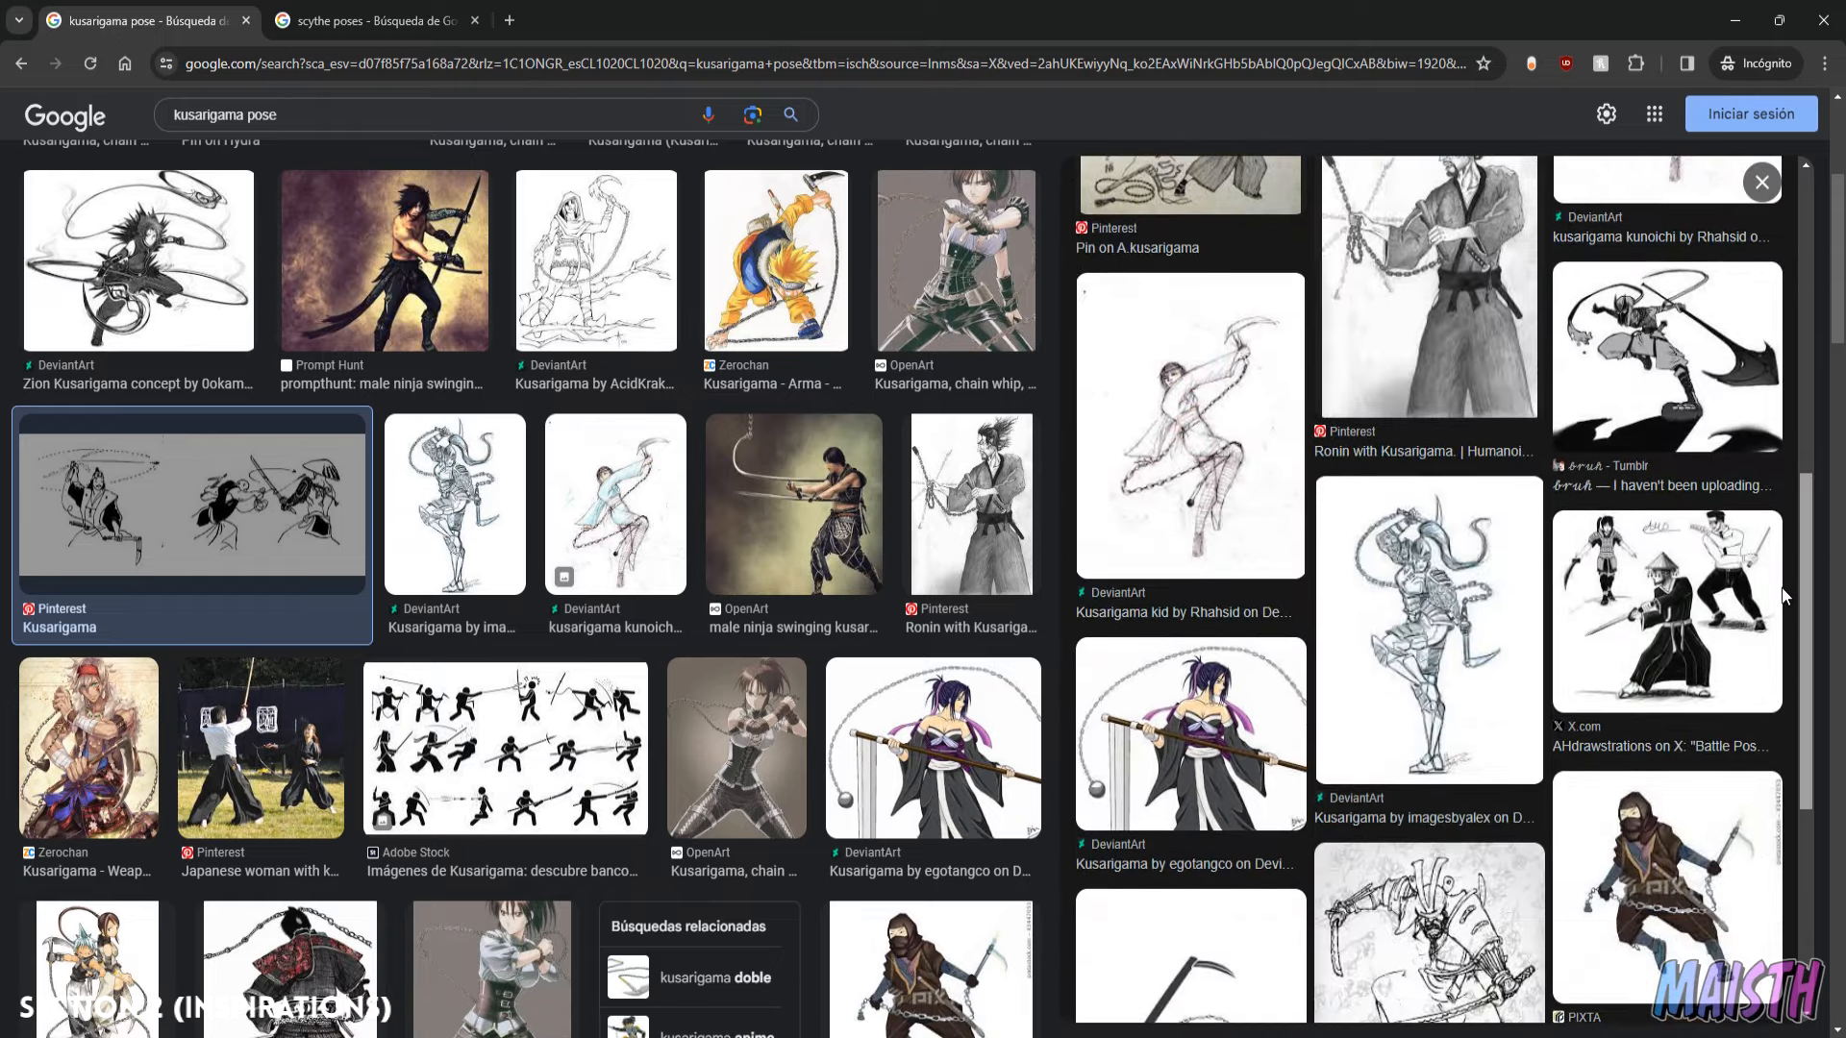
{"action": "scroll", "coordinate": [1782, 591], "scroll_direction": "down", "scroll_amount": 3}
{"action": "left_click_drag", "start_coordinate": [1807, 669], "coordinate": [1760, 567]}
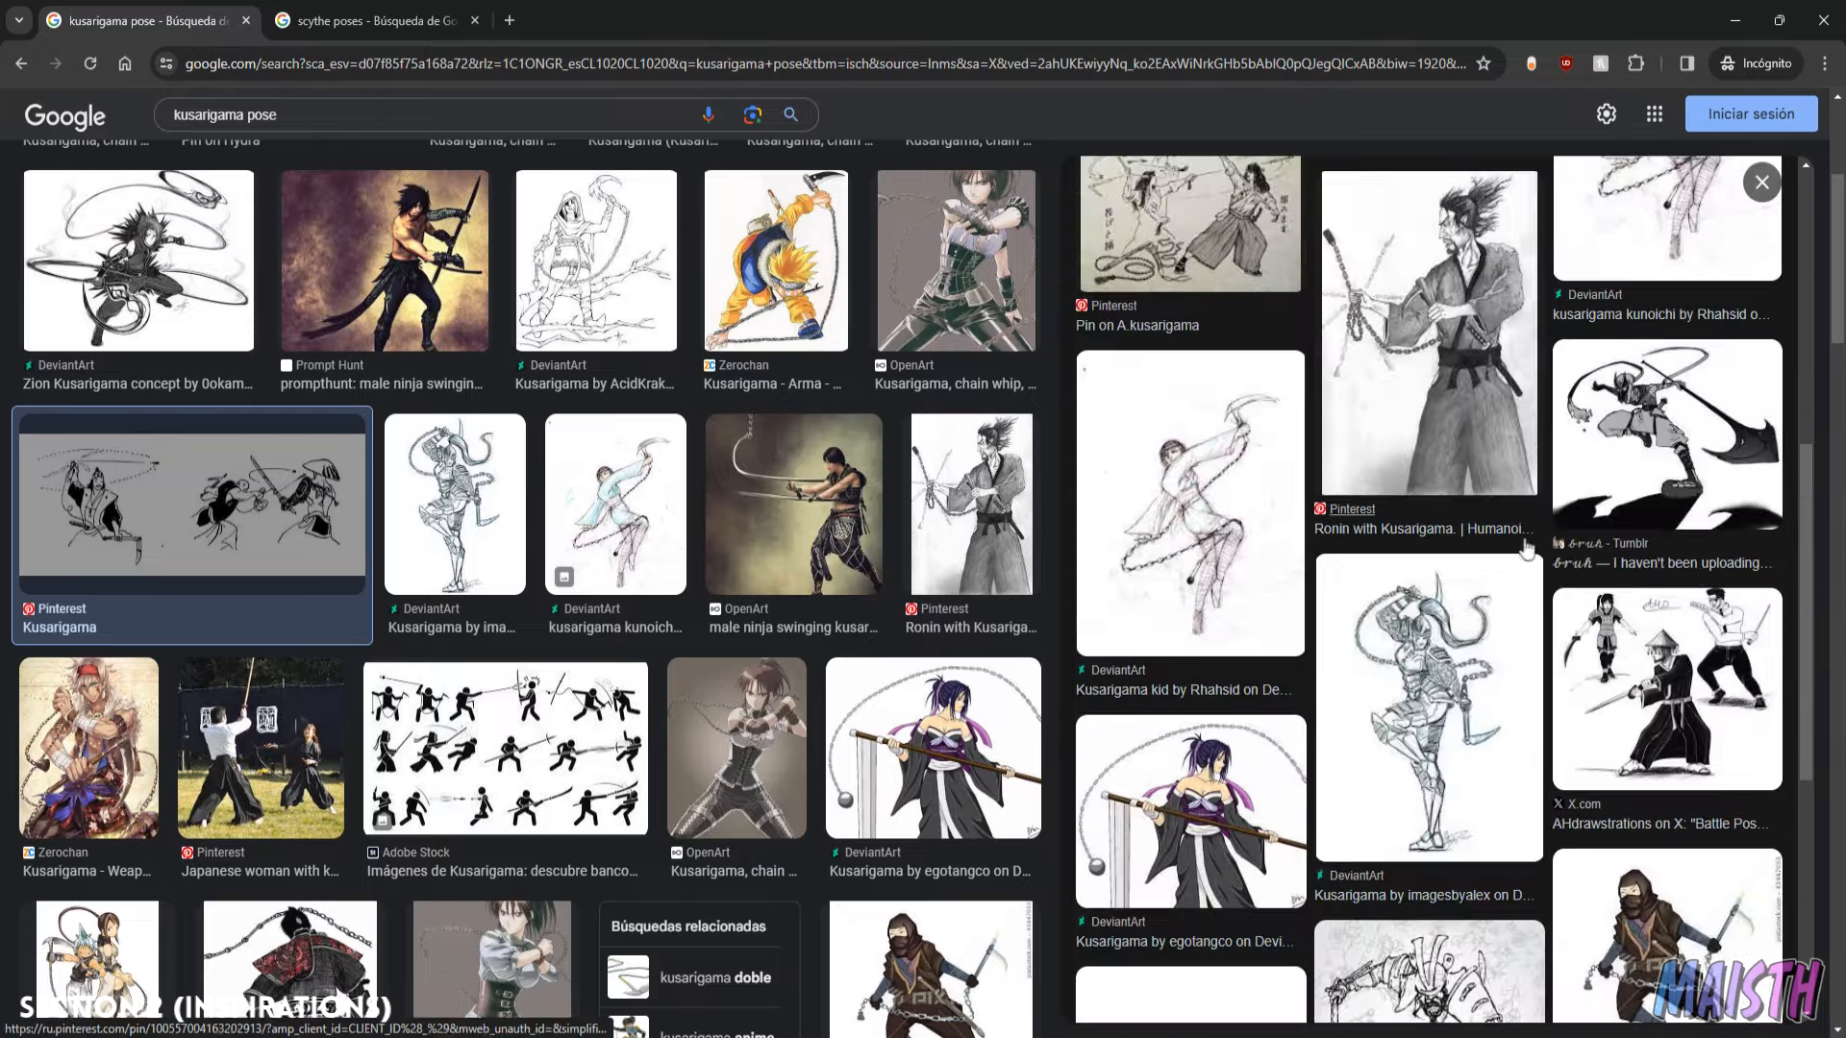
Find the Bleach Kusarigama artwork further down the results and examine it and its related images for poses.
{"action": "scroll", "coordinate": [767, 569], "scroll_direction": "down", "scroll_amount": 10}
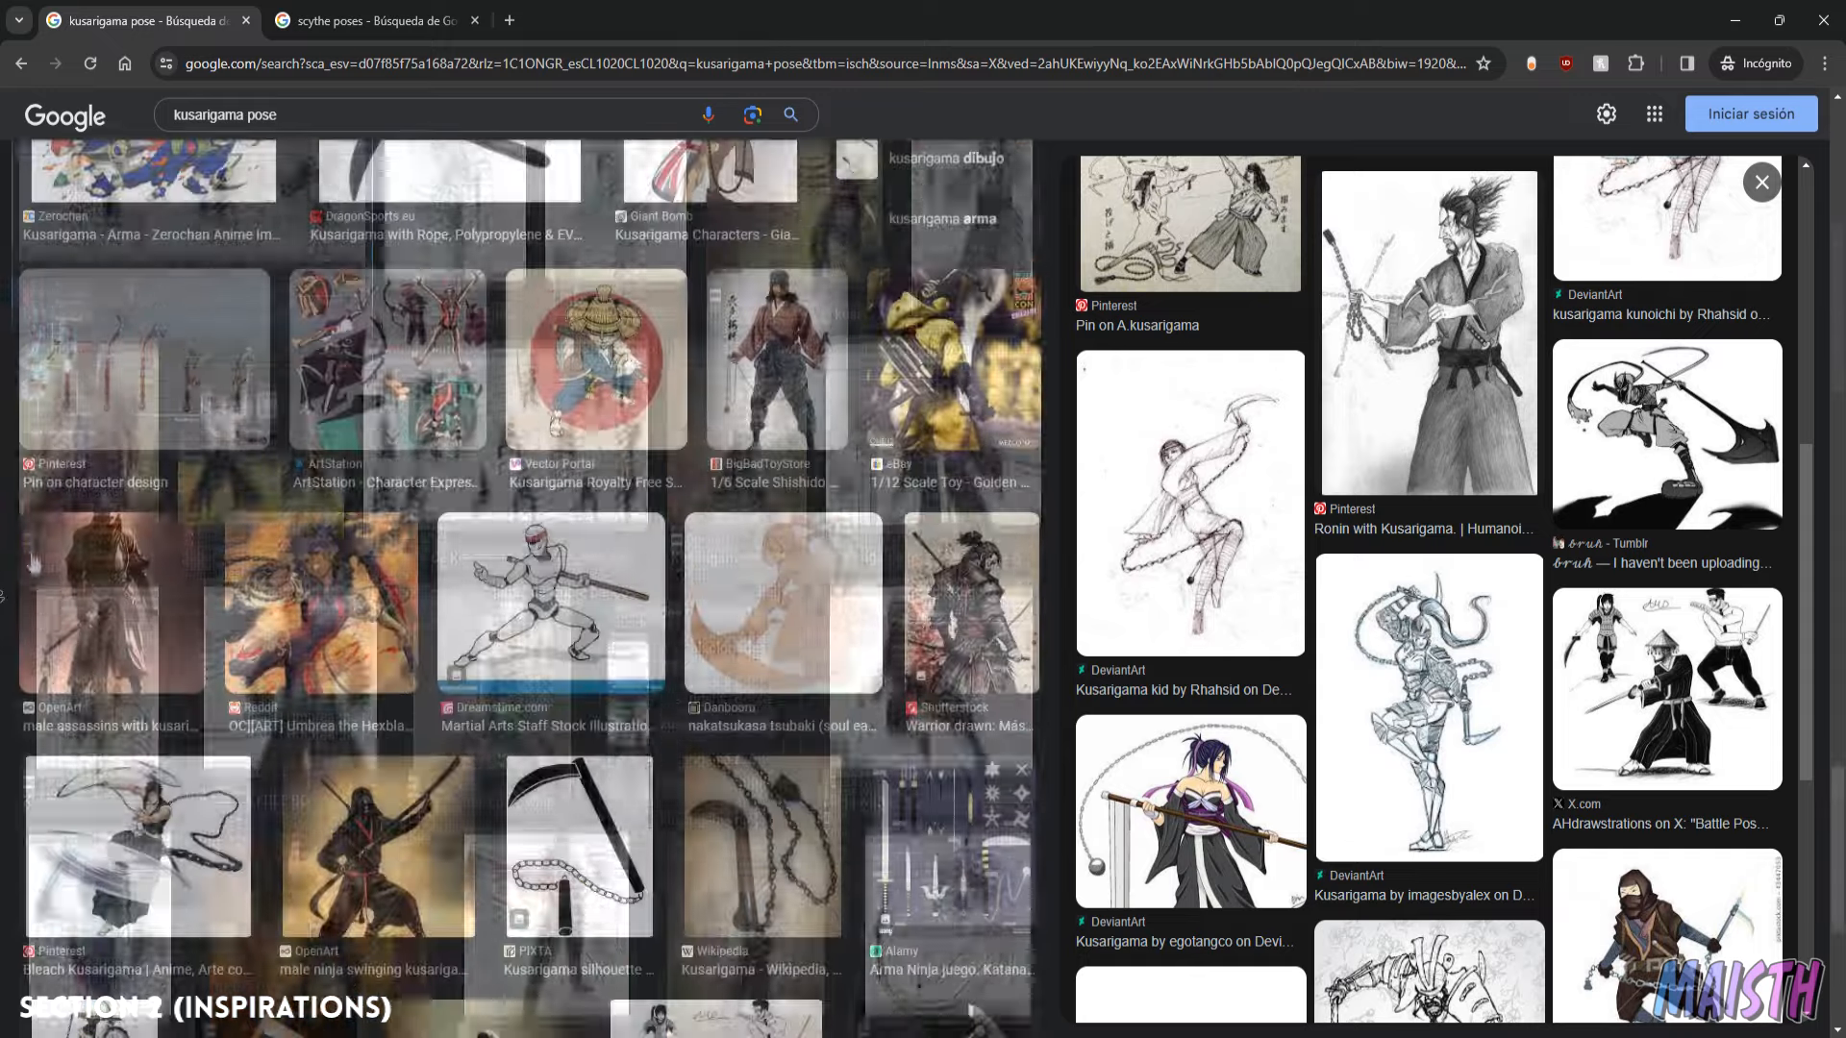
{"action": "scroll", "coordinate": [34, 563], "scroll_direction": "down", "scroll_amount": 2}
{"action": "left_click", "coordinate": [125, 642]}
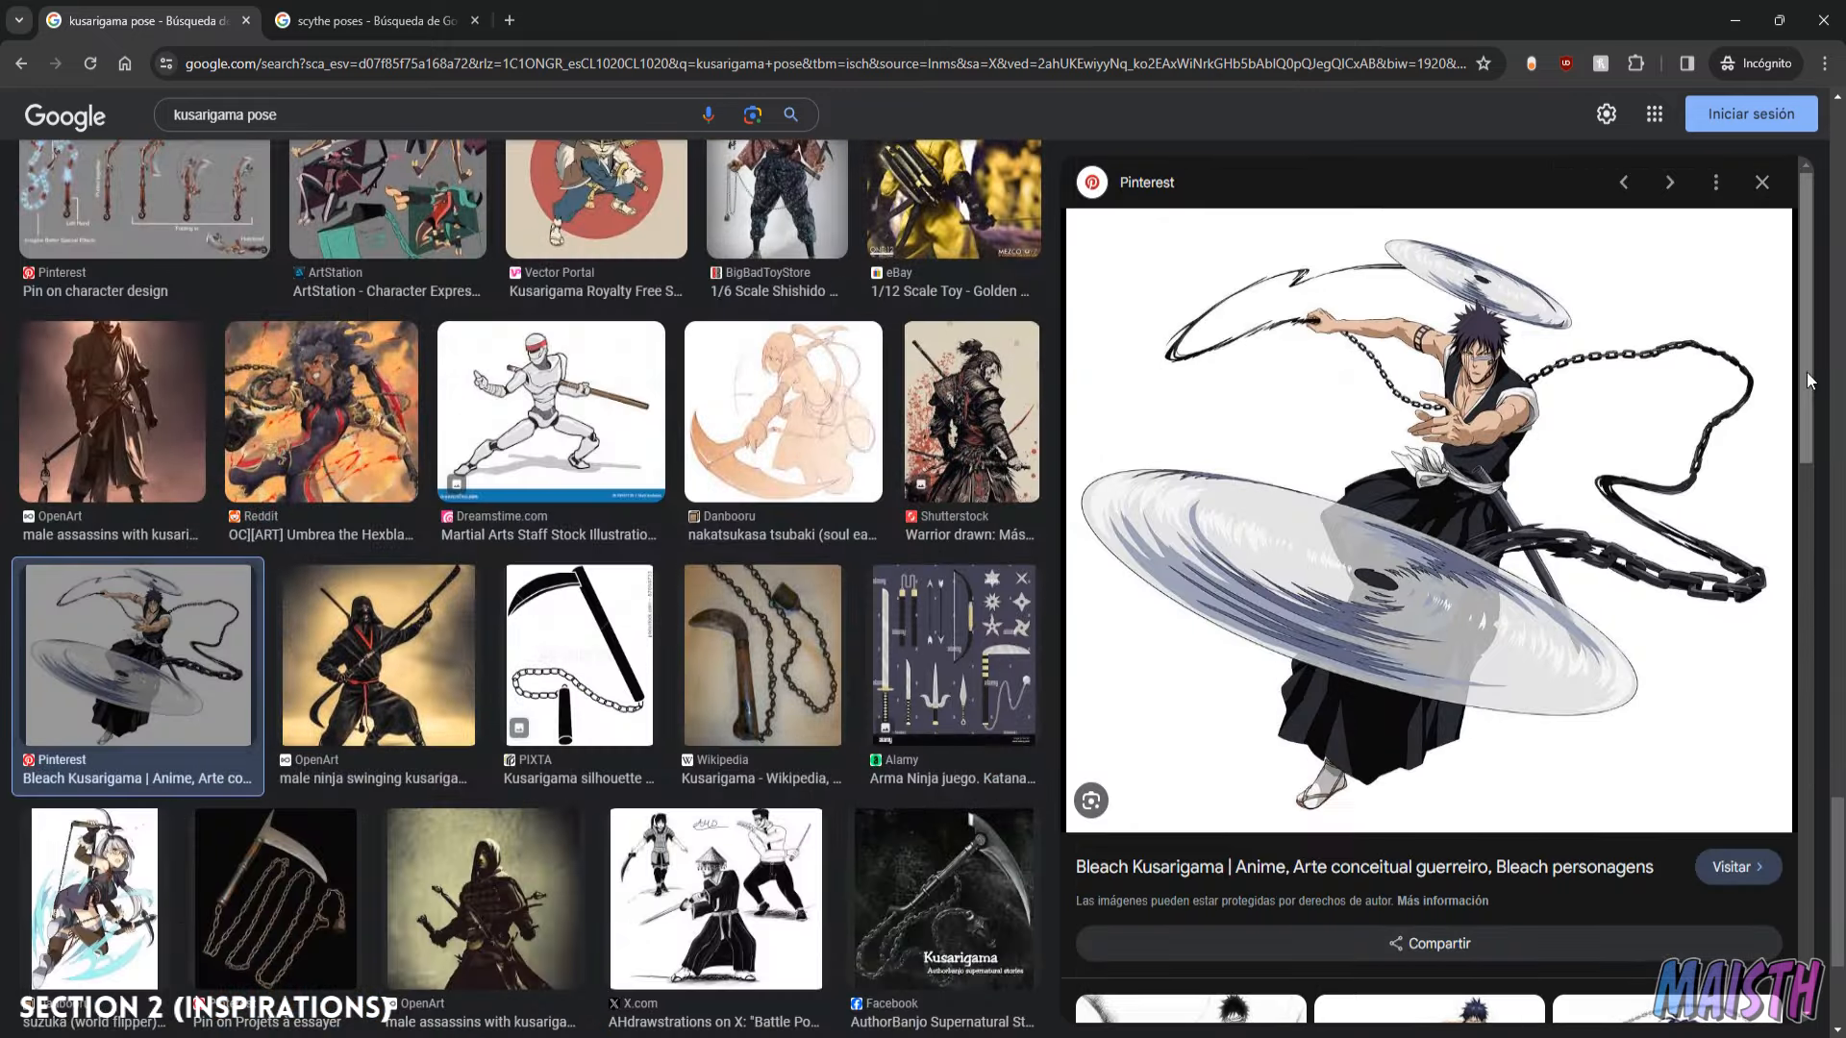
{"action": "left_click_drag", "start_coordinate": [1810, 380], "coordinate": [1789, 675]}
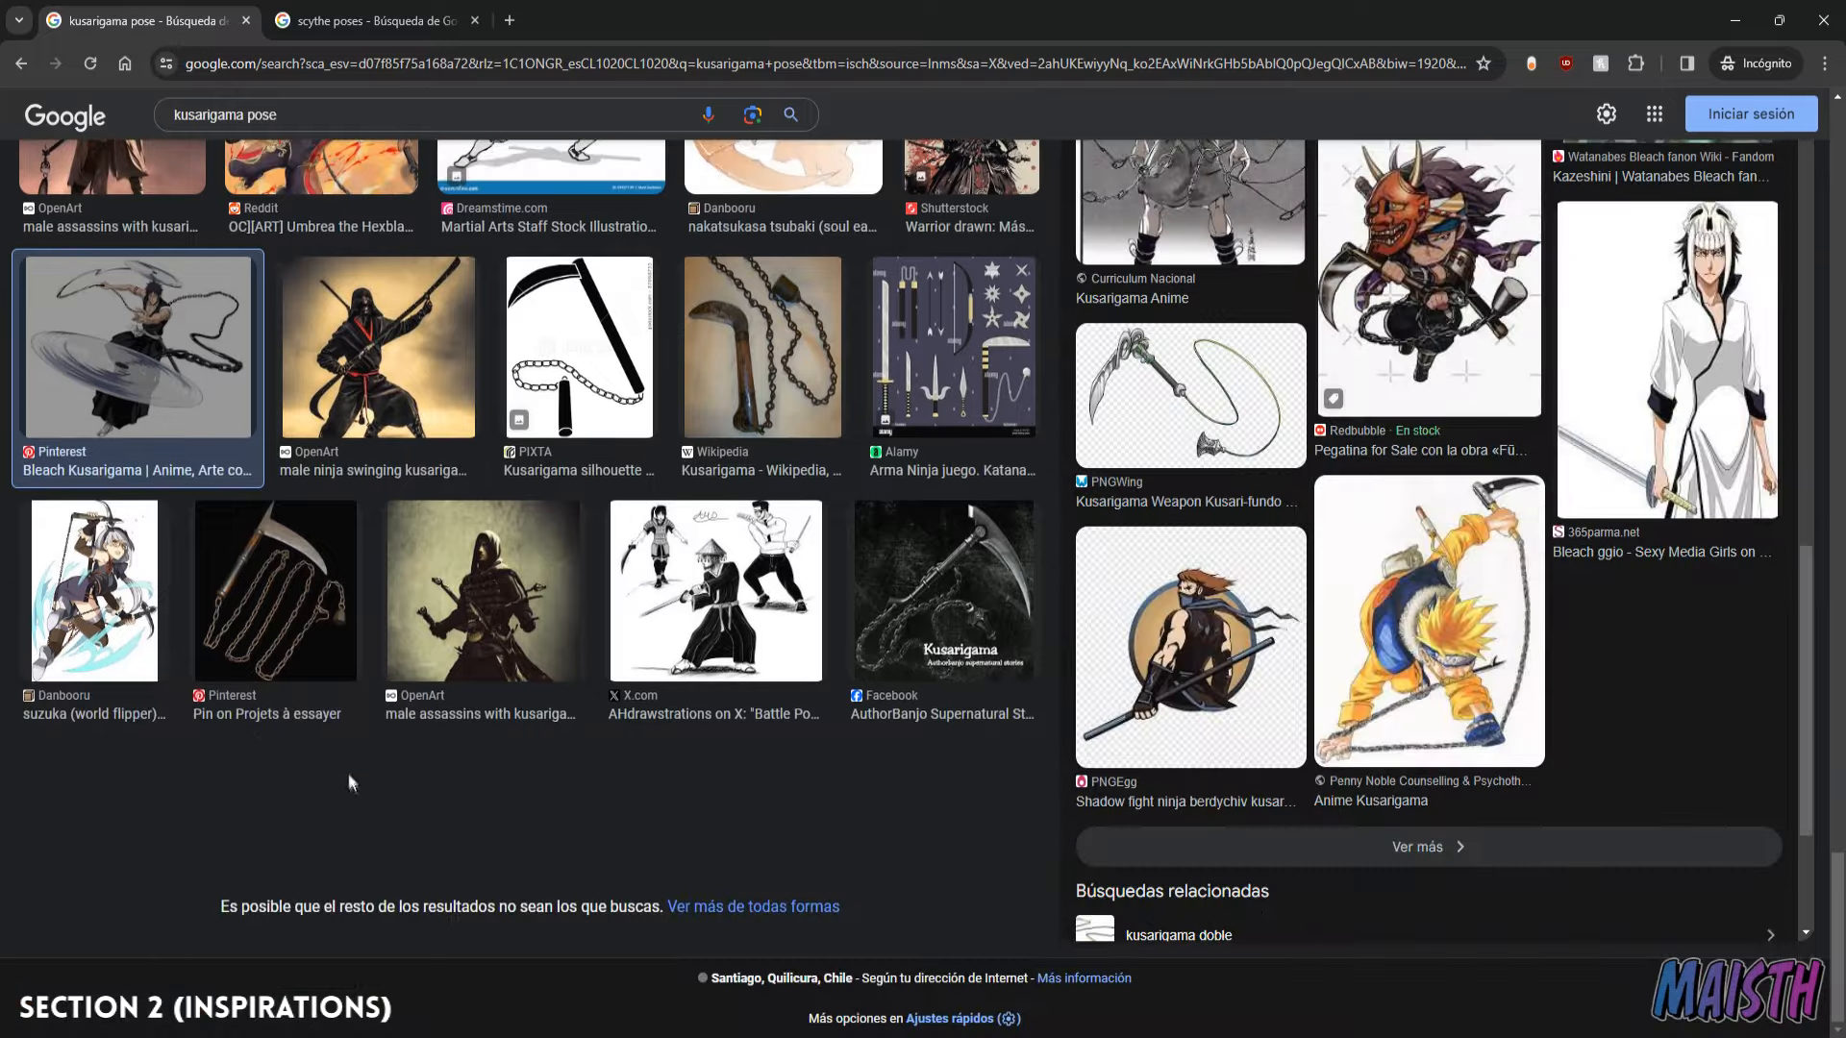
Examine the suzuka (world flipper) artwork and its related images as kusarigama pose references.
{"action": "scroll", "coordinate": [351, 784], "scroll_direction": "up", "scroll_amount": 1}
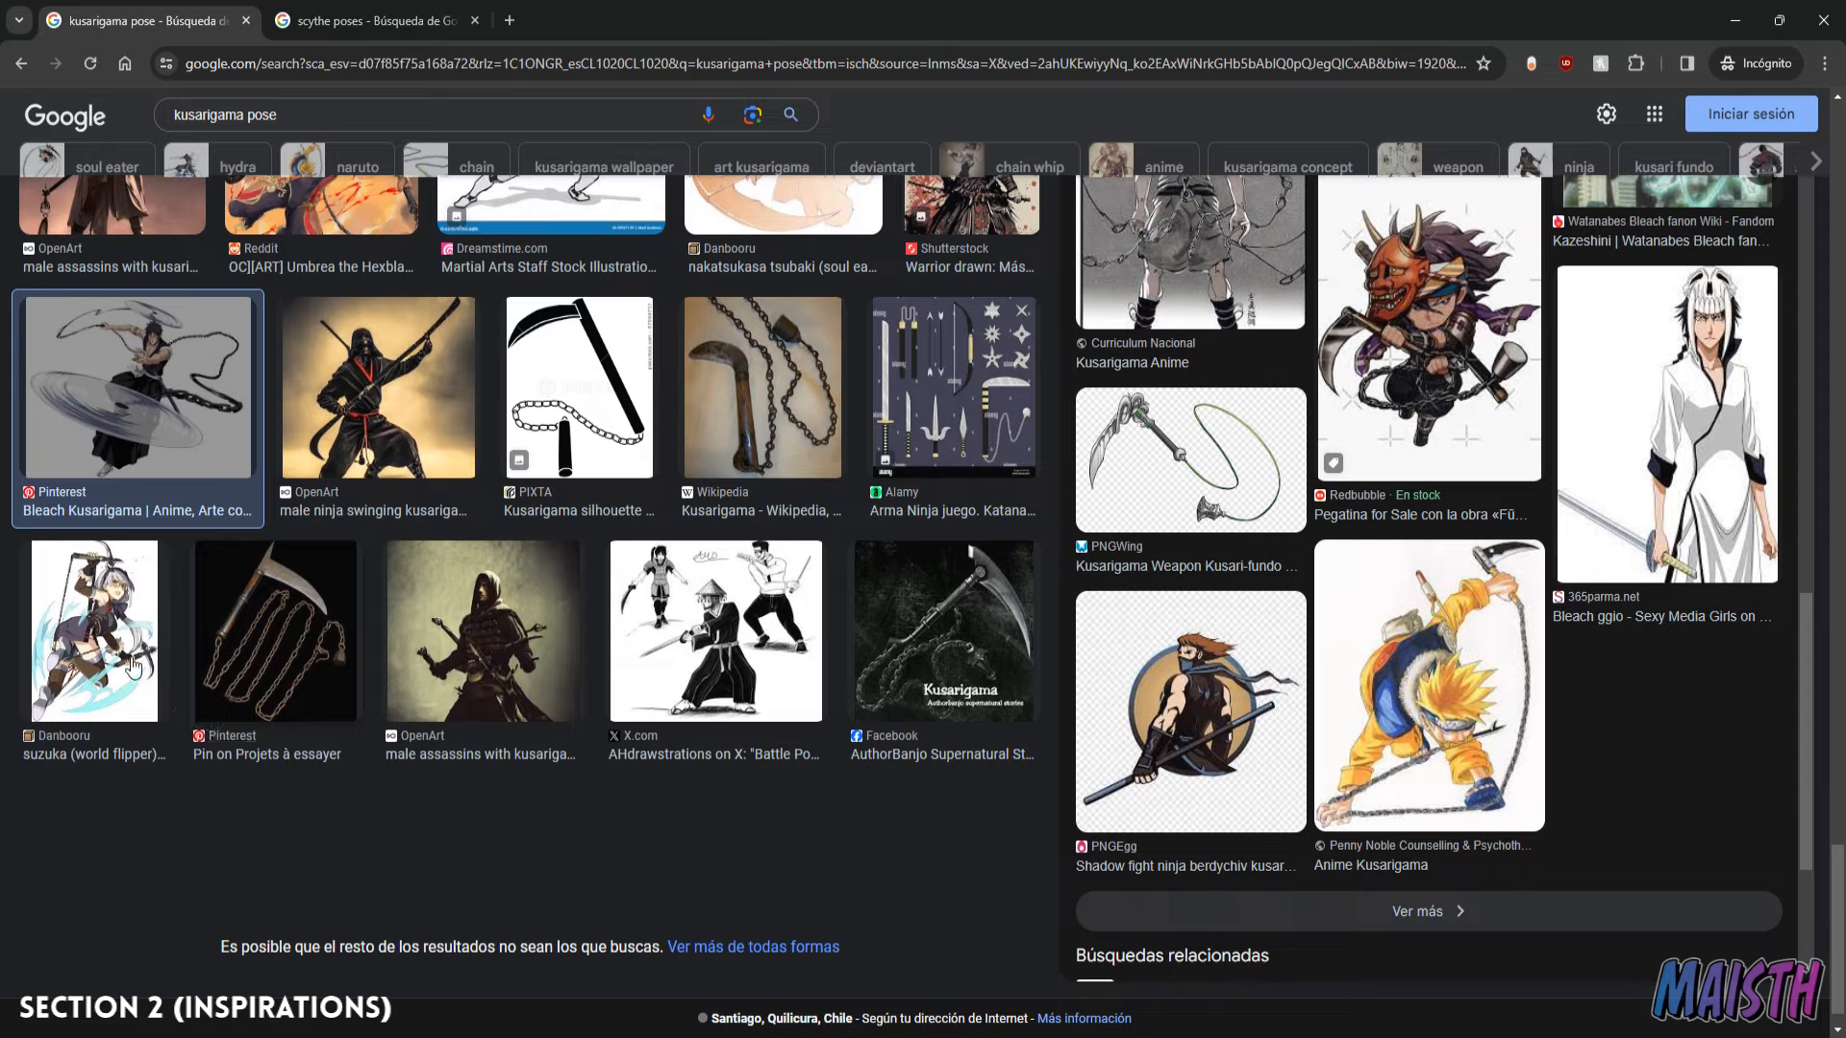
{"action": "left_click", "coordinate": [135, 673]}
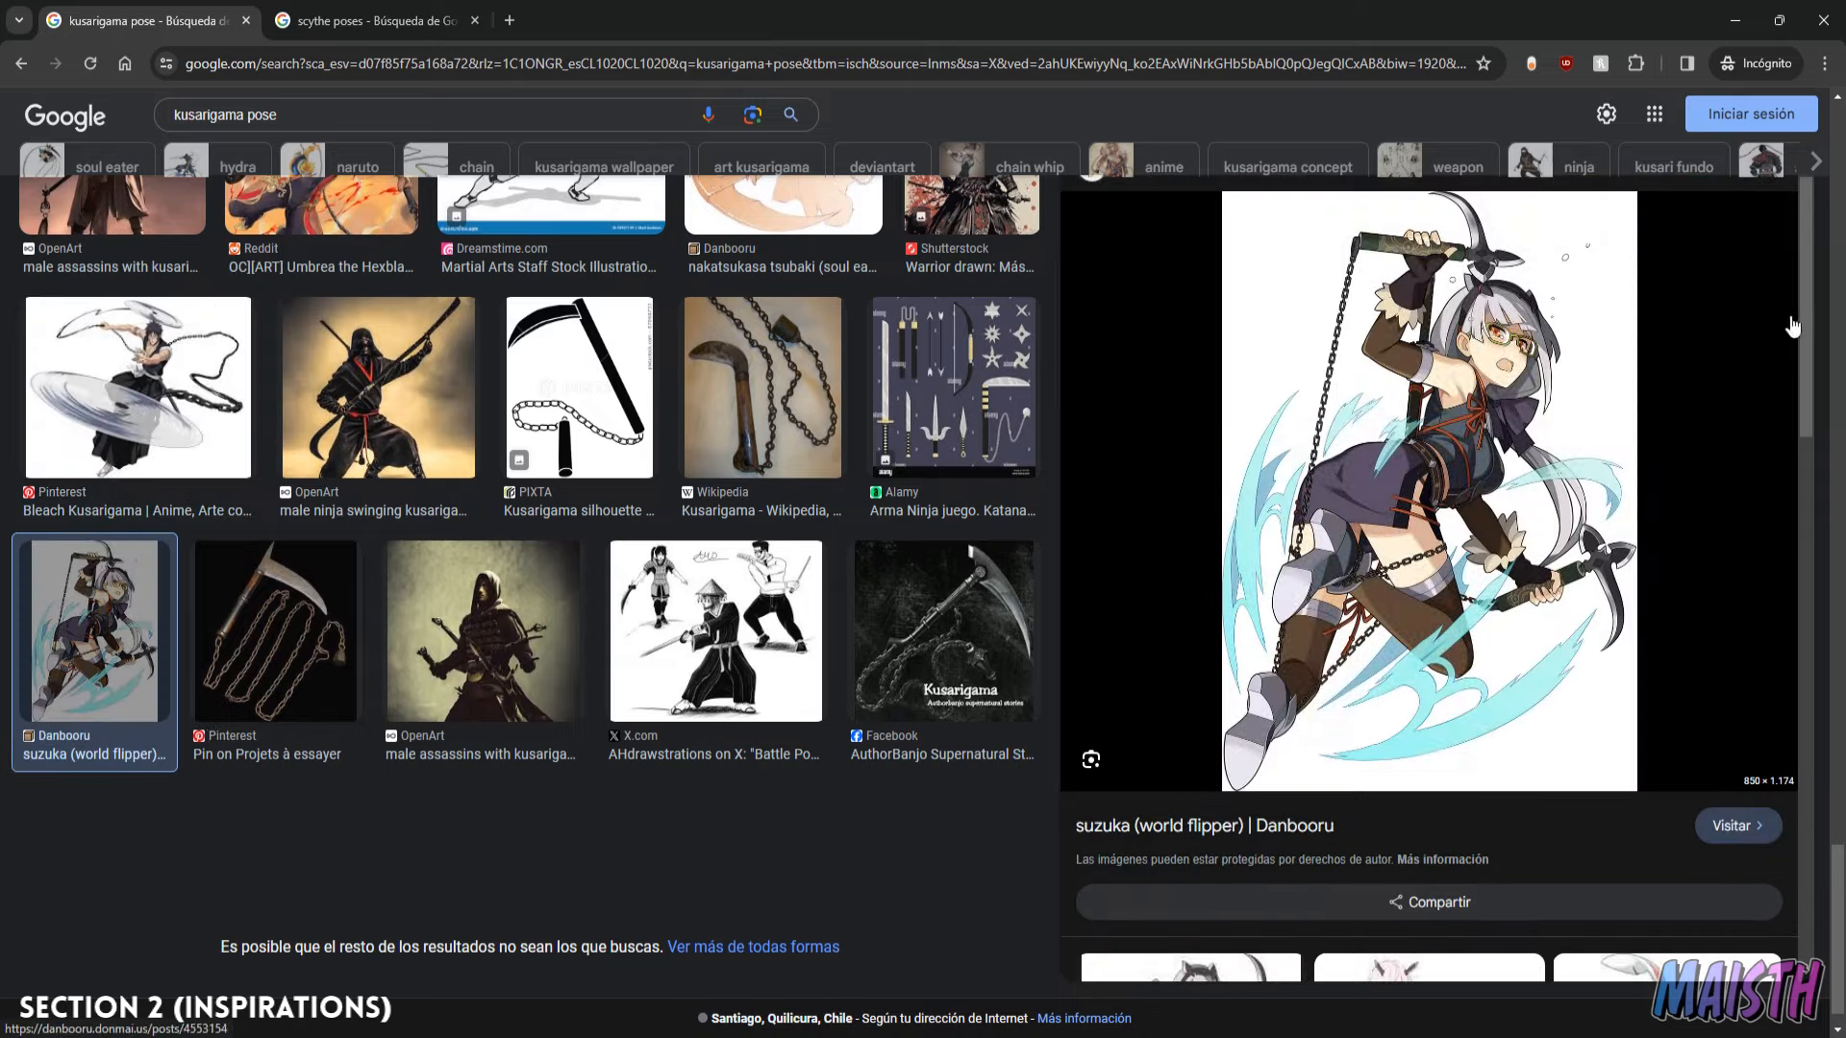
{"action": "left_click_drag", "start_coordinate": [1807, 323], "coordinate": [1802, 595]}
{"action": "scroll", "coordinate": [1788, 663], "scroll_direction": "down", "scroll_amount": 4}
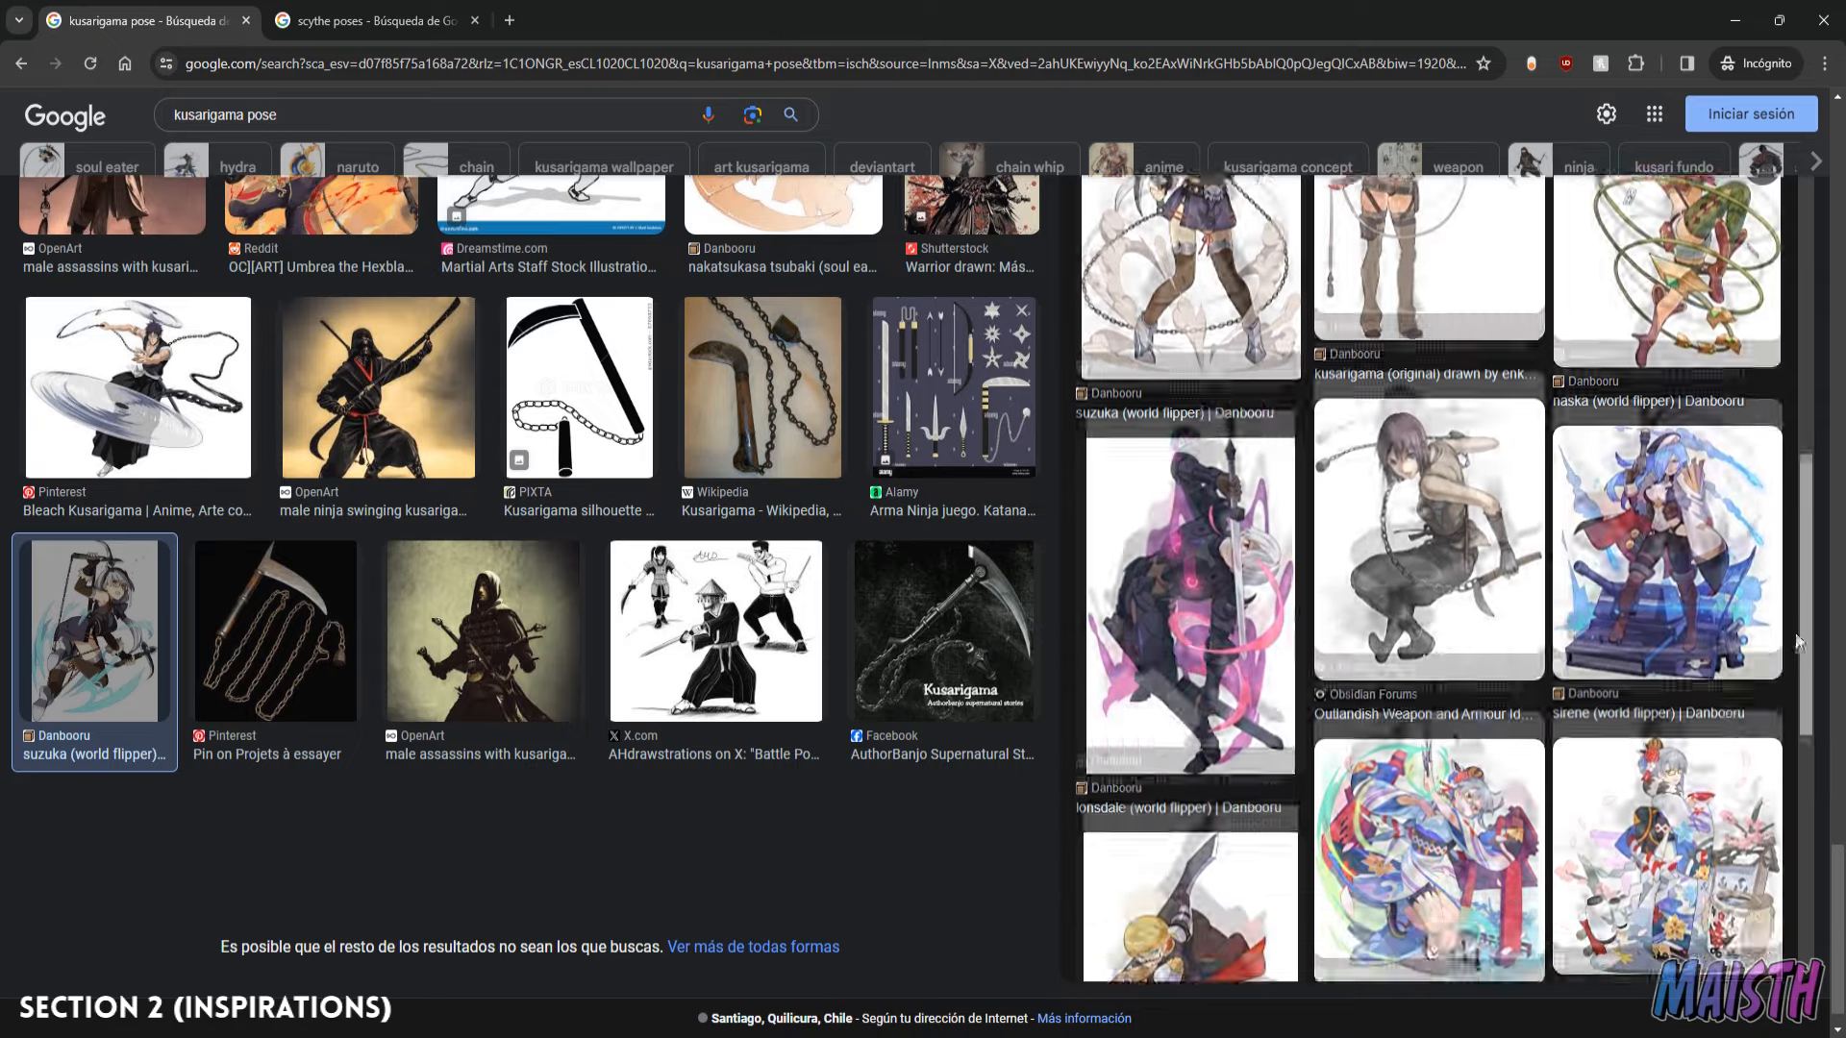
{"action": "scroll", "coordinate": [1776, 760], "scroll_direction": "down", "scroll_amount": 3}
{"action": "left_click_drag", "start_coordinate": [1807, 807], "coordinate": [1812, 365]}
{"action": "scroll", "coordinate": [760, 853], "scroll_direction": "up", "scroll_amount": 10}
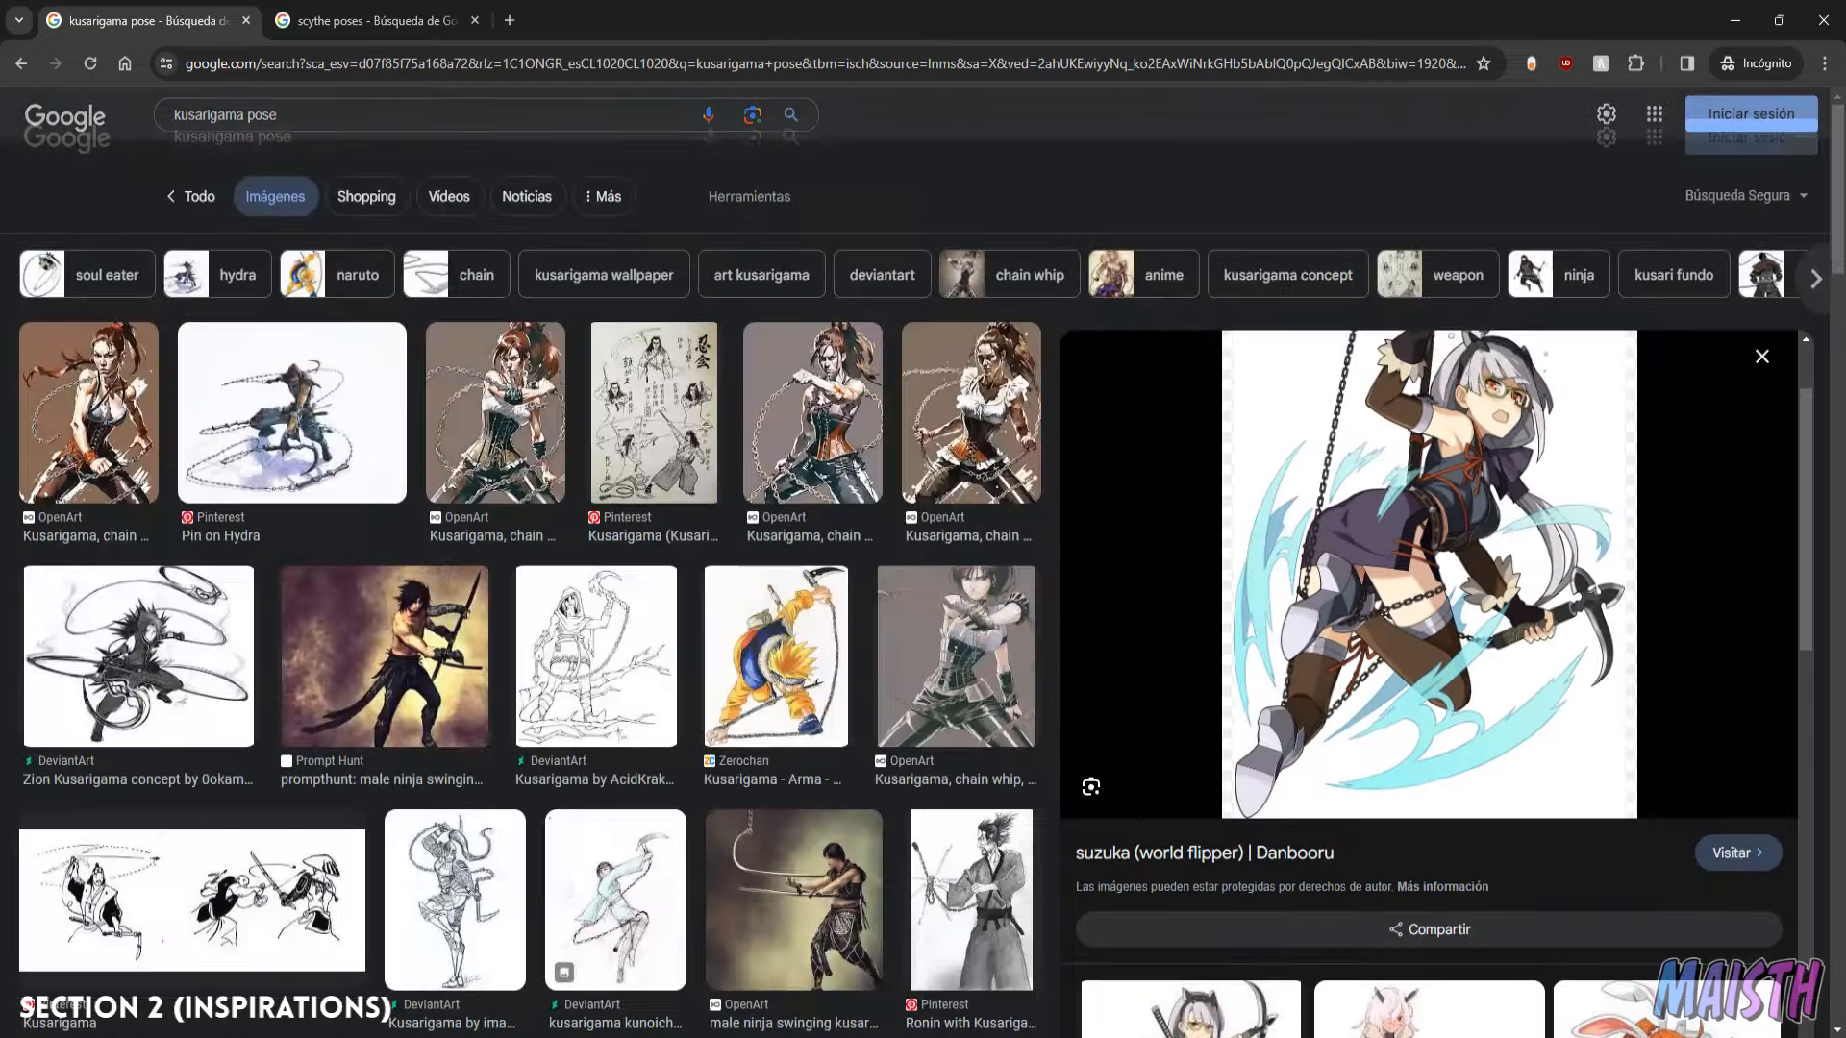
Examine the Prompt Hunt image of a male ninja swinging a kusarigama and its related images.
{"action": "scroll", "coordinate": [907, 219], "scroll_direction": "down", "scroll_amount": 2}
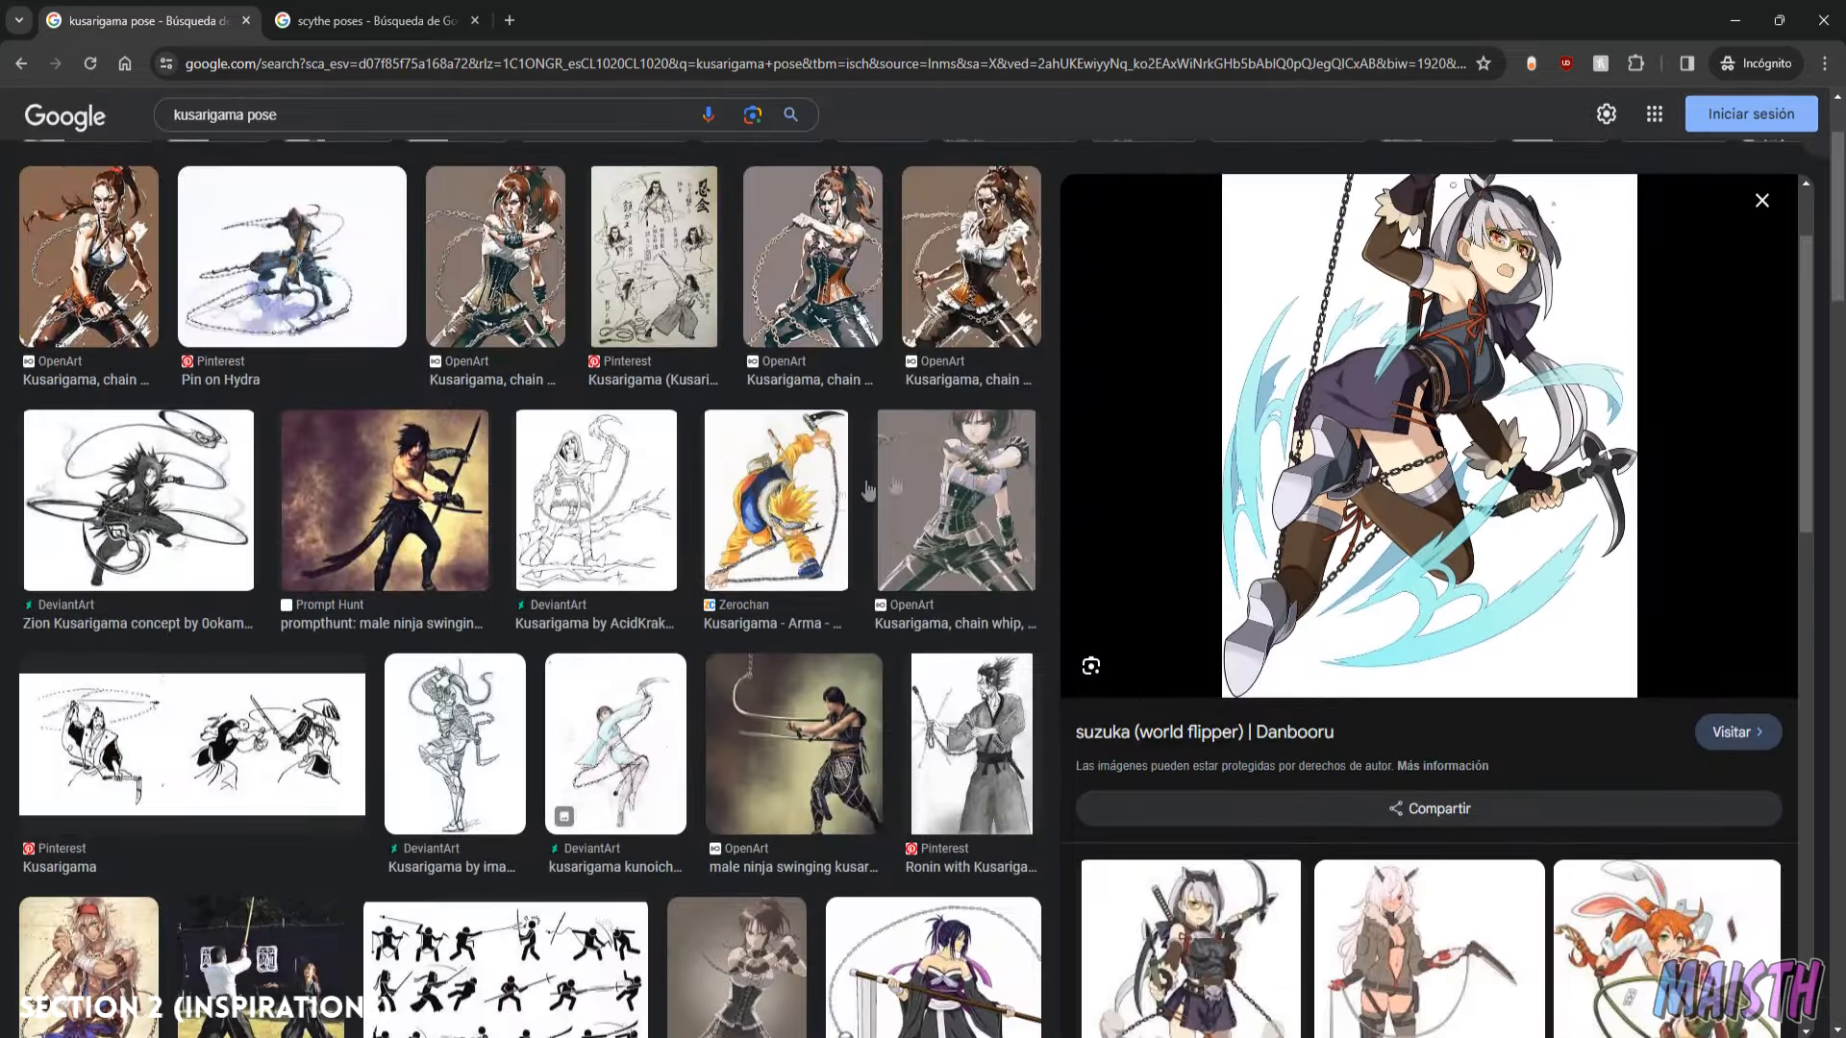
{"action": "left_click", "coordinate": [490, 519]}
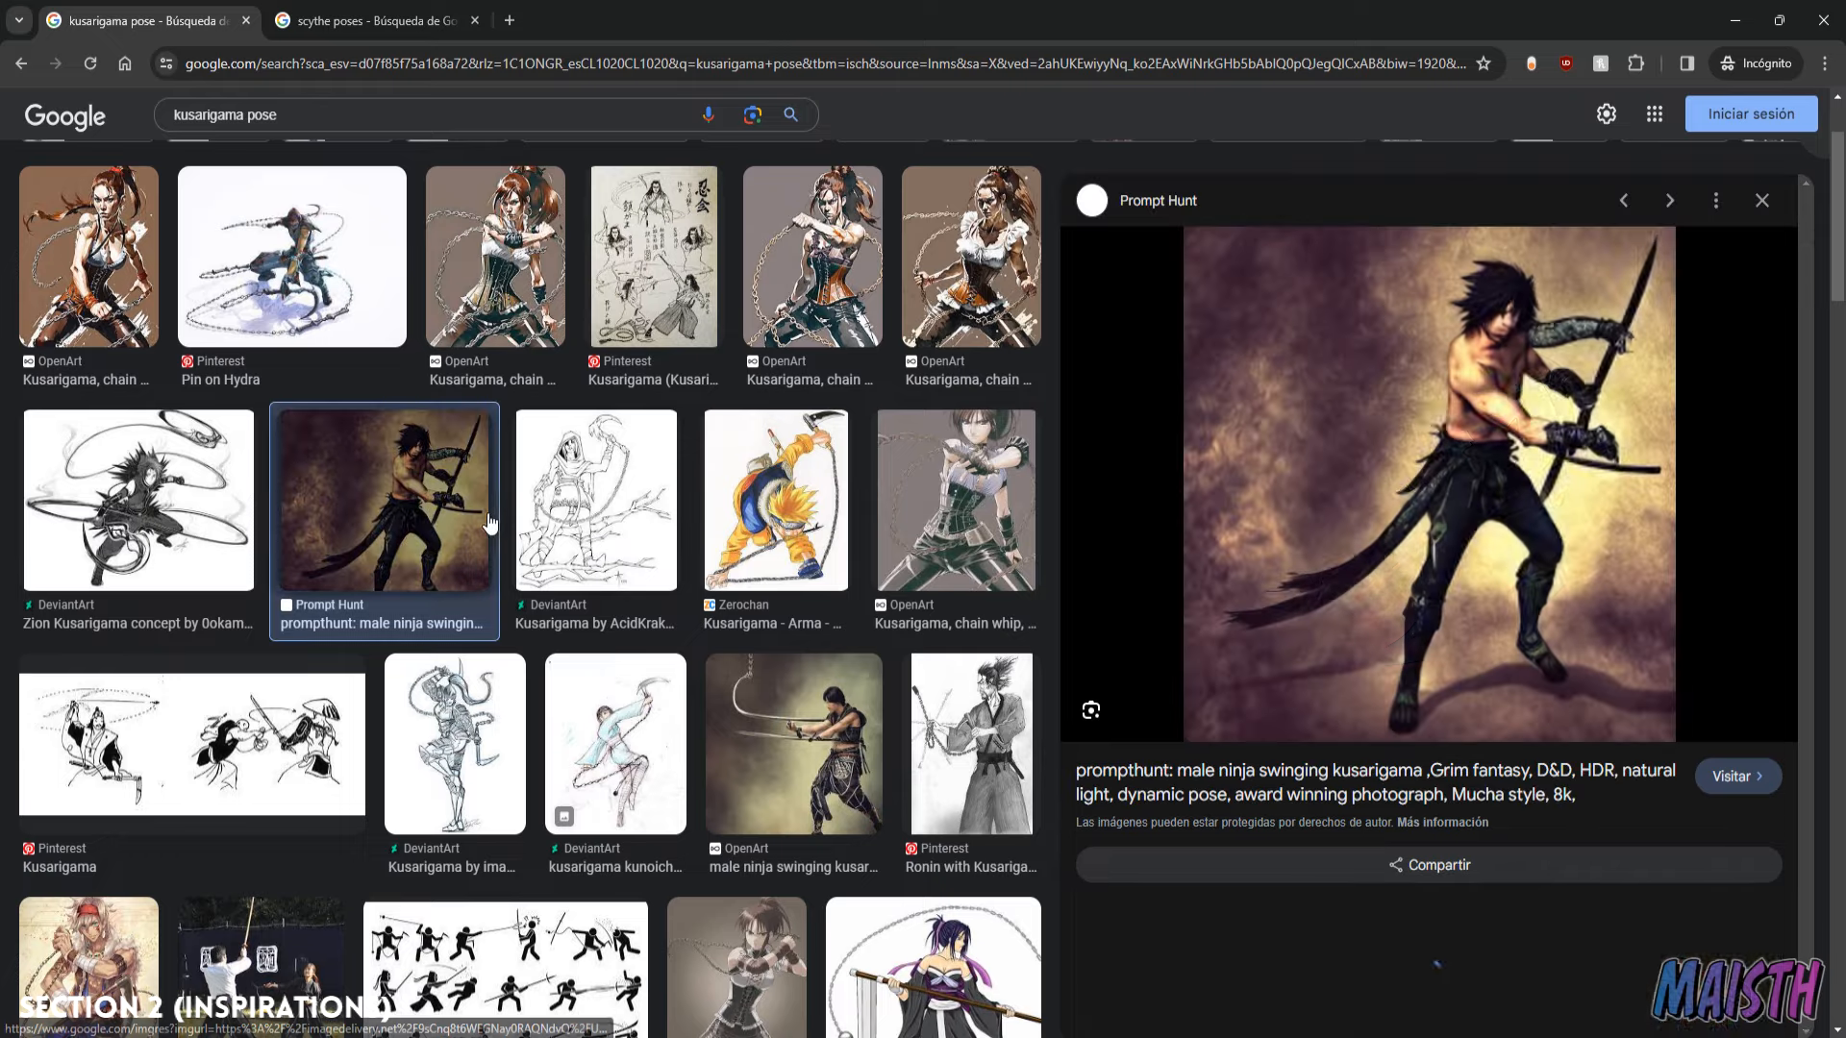
{"action": "left_click_drag", "start_coordinate": [1805, 431], "coordinate": [1803, 879]}
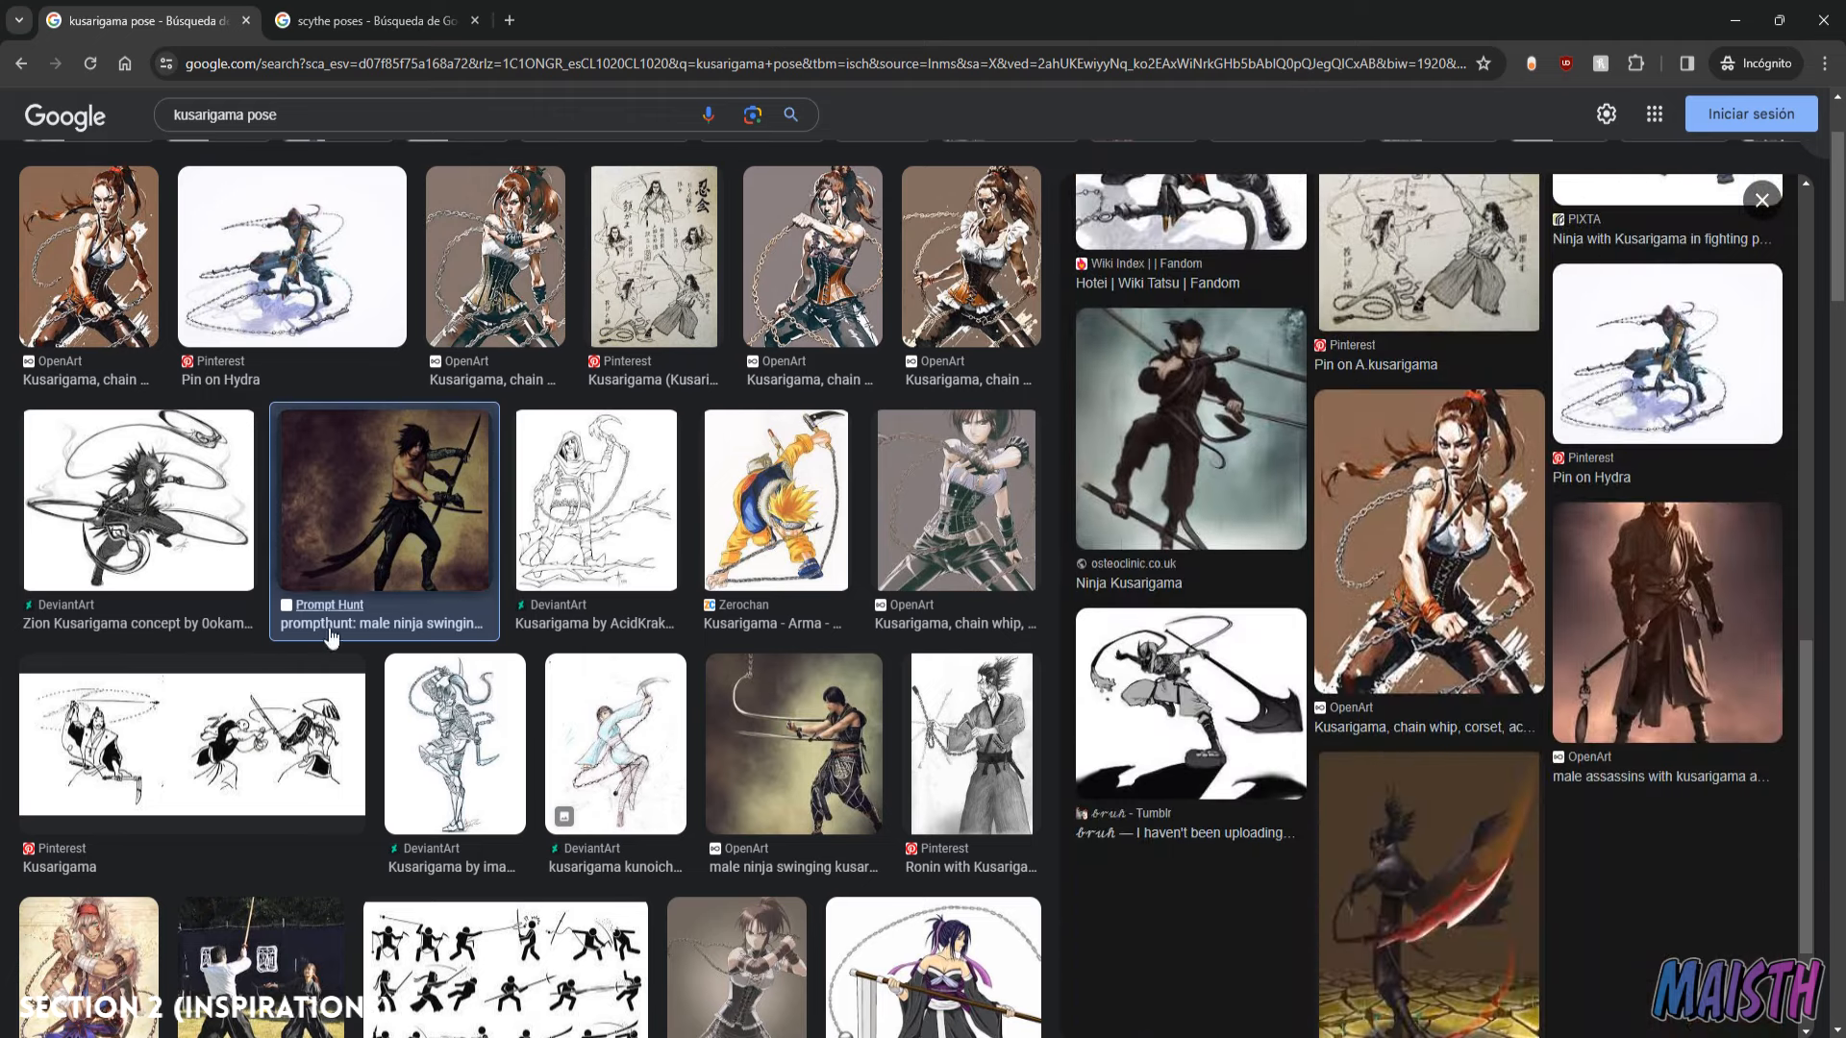
Examine the Kusarigama (Kusari Kama) fighting poses sheet and switch to the scythe poses image results.
{"action": "left_click", "coordinate": [683, 325]}
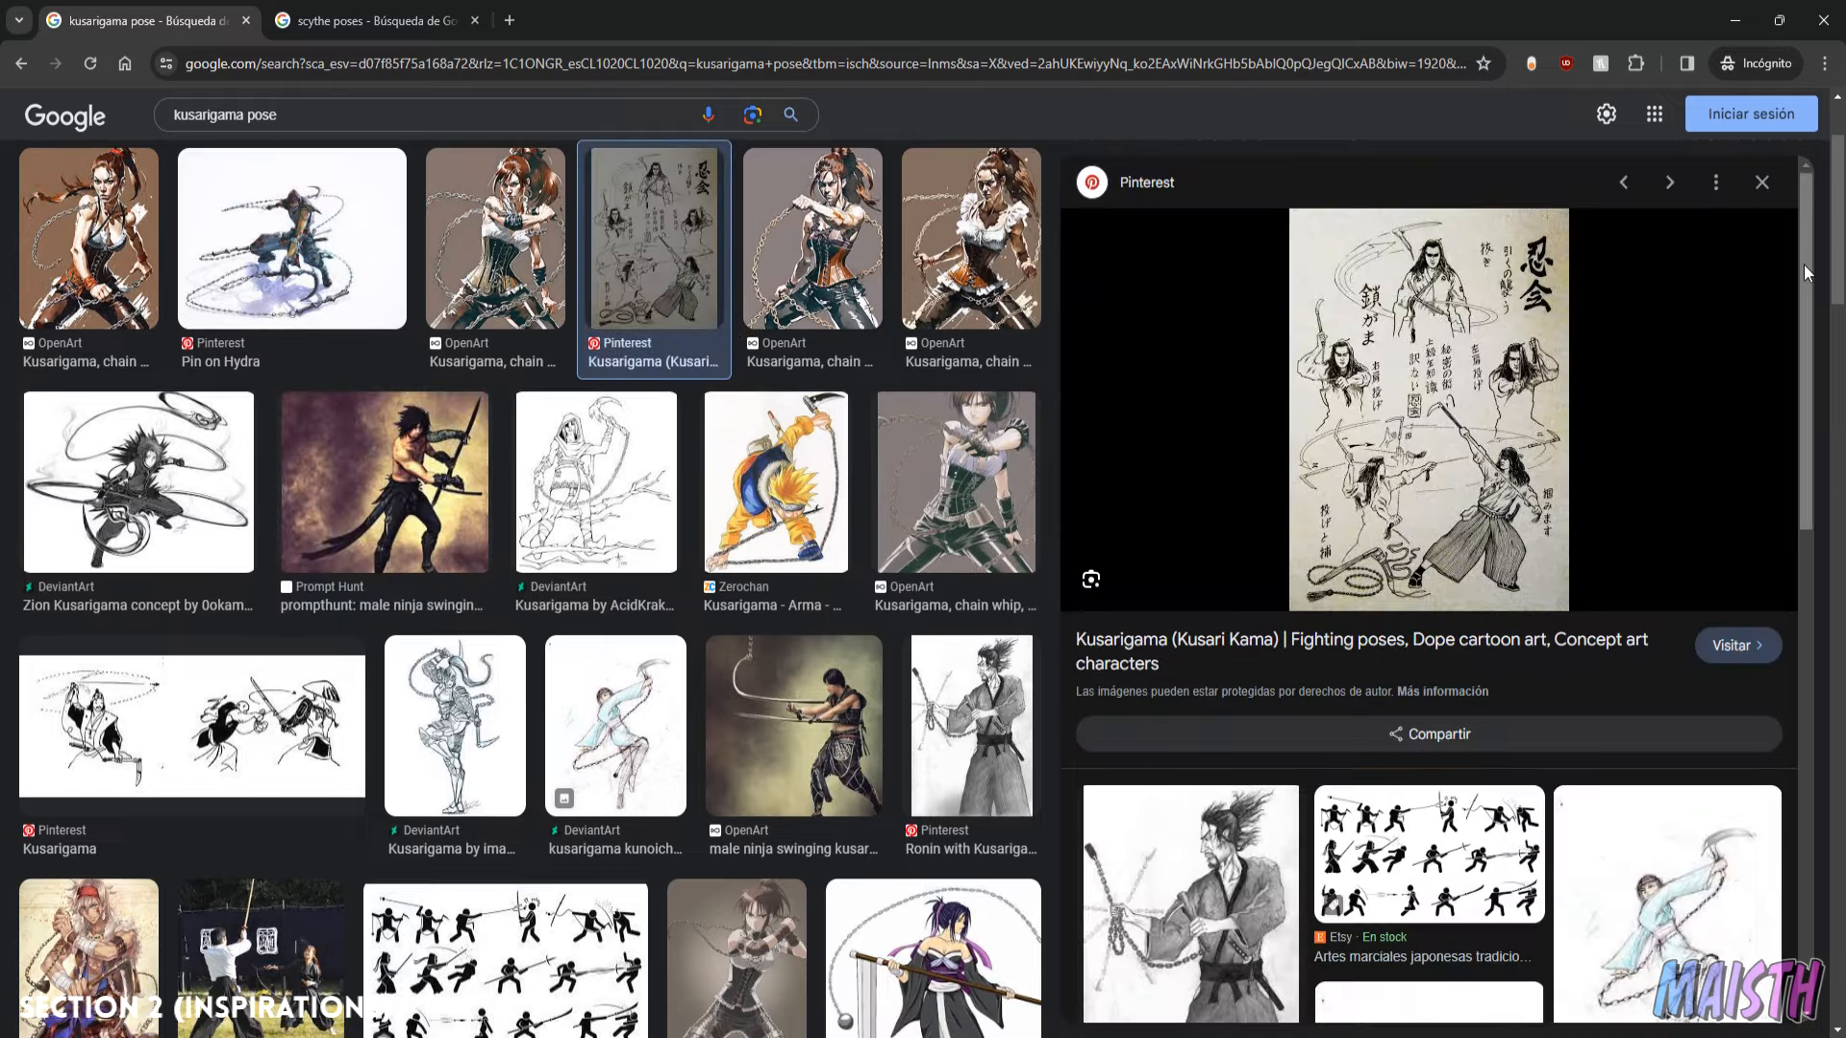
{"action": "scroll", "coordinate": [1804, 263], "scroll_direction": "down", "scroll_amount": 5}
{"action": "left_click", "coordinate": [356, 29]}
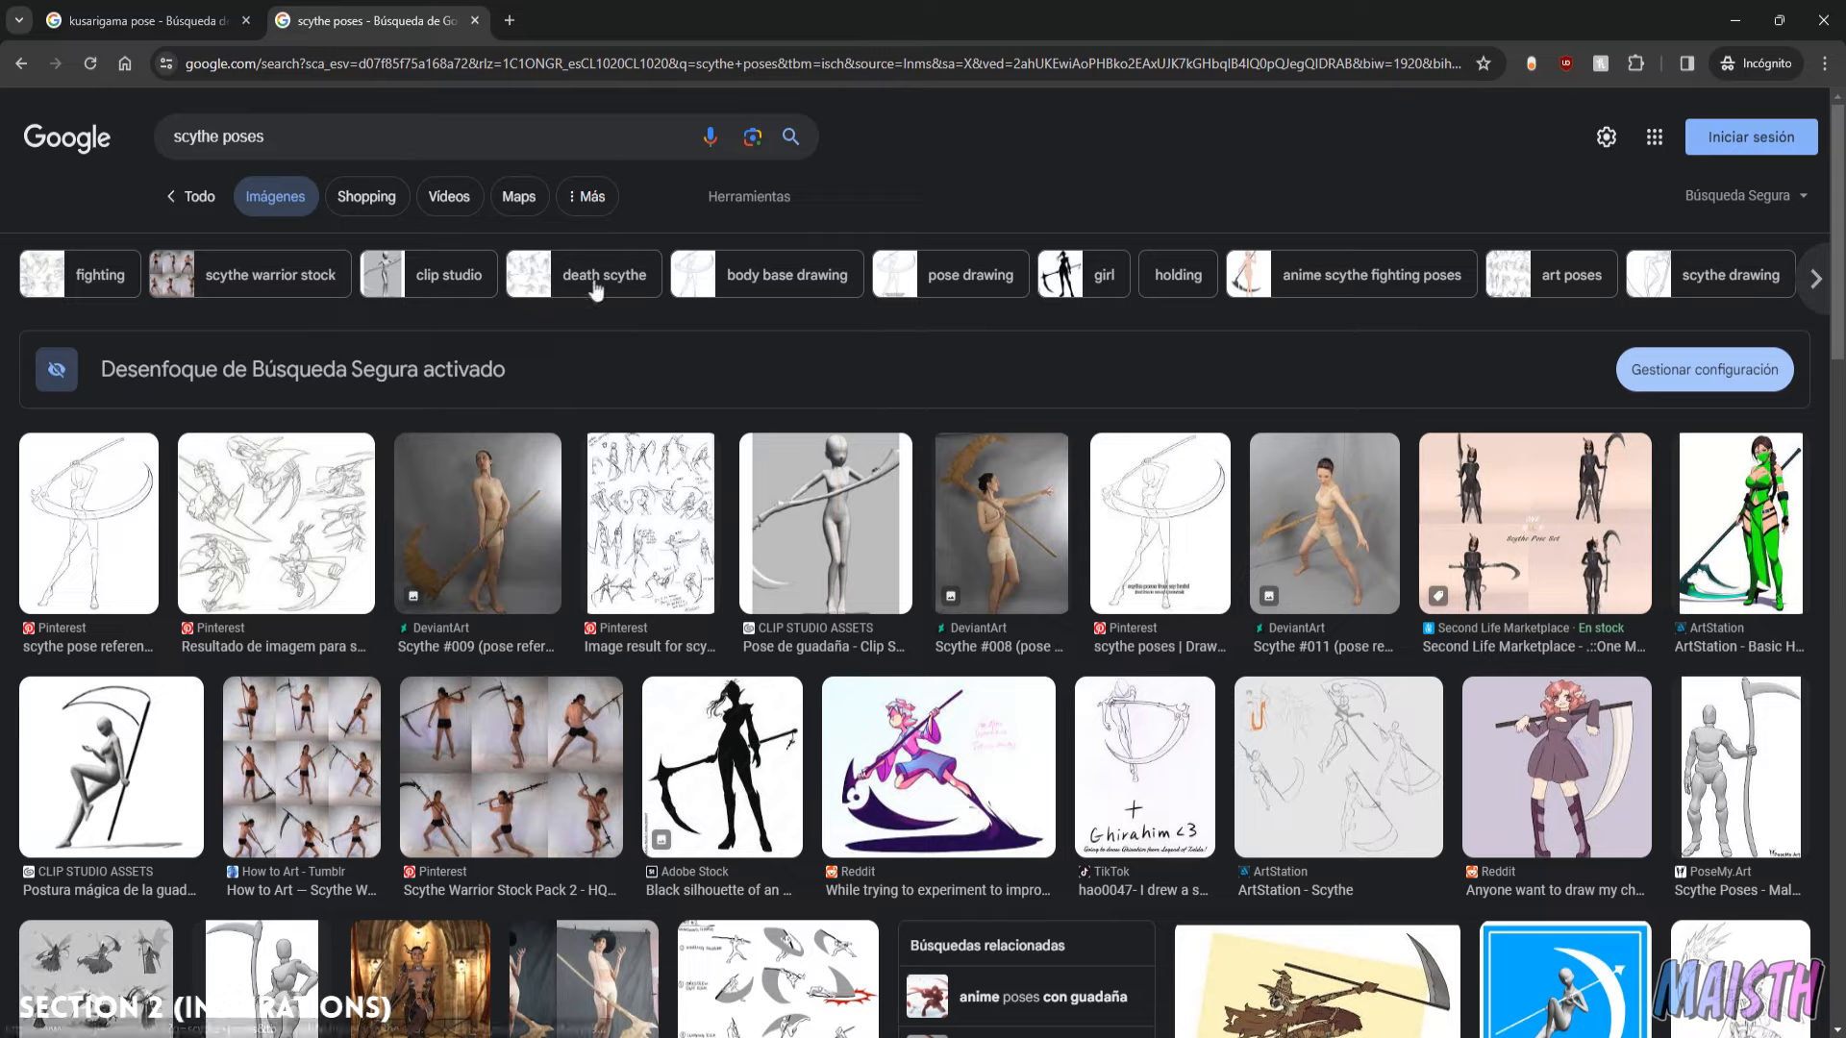
Examine the sketch sheet "Resultado de imagem para scythe poses" and the related "36 Scythe poses ideas" sheet.
{"action": "scroll", "coordinate": [597, 369], "scroll_direction": "down", "scroll_amount": 2}
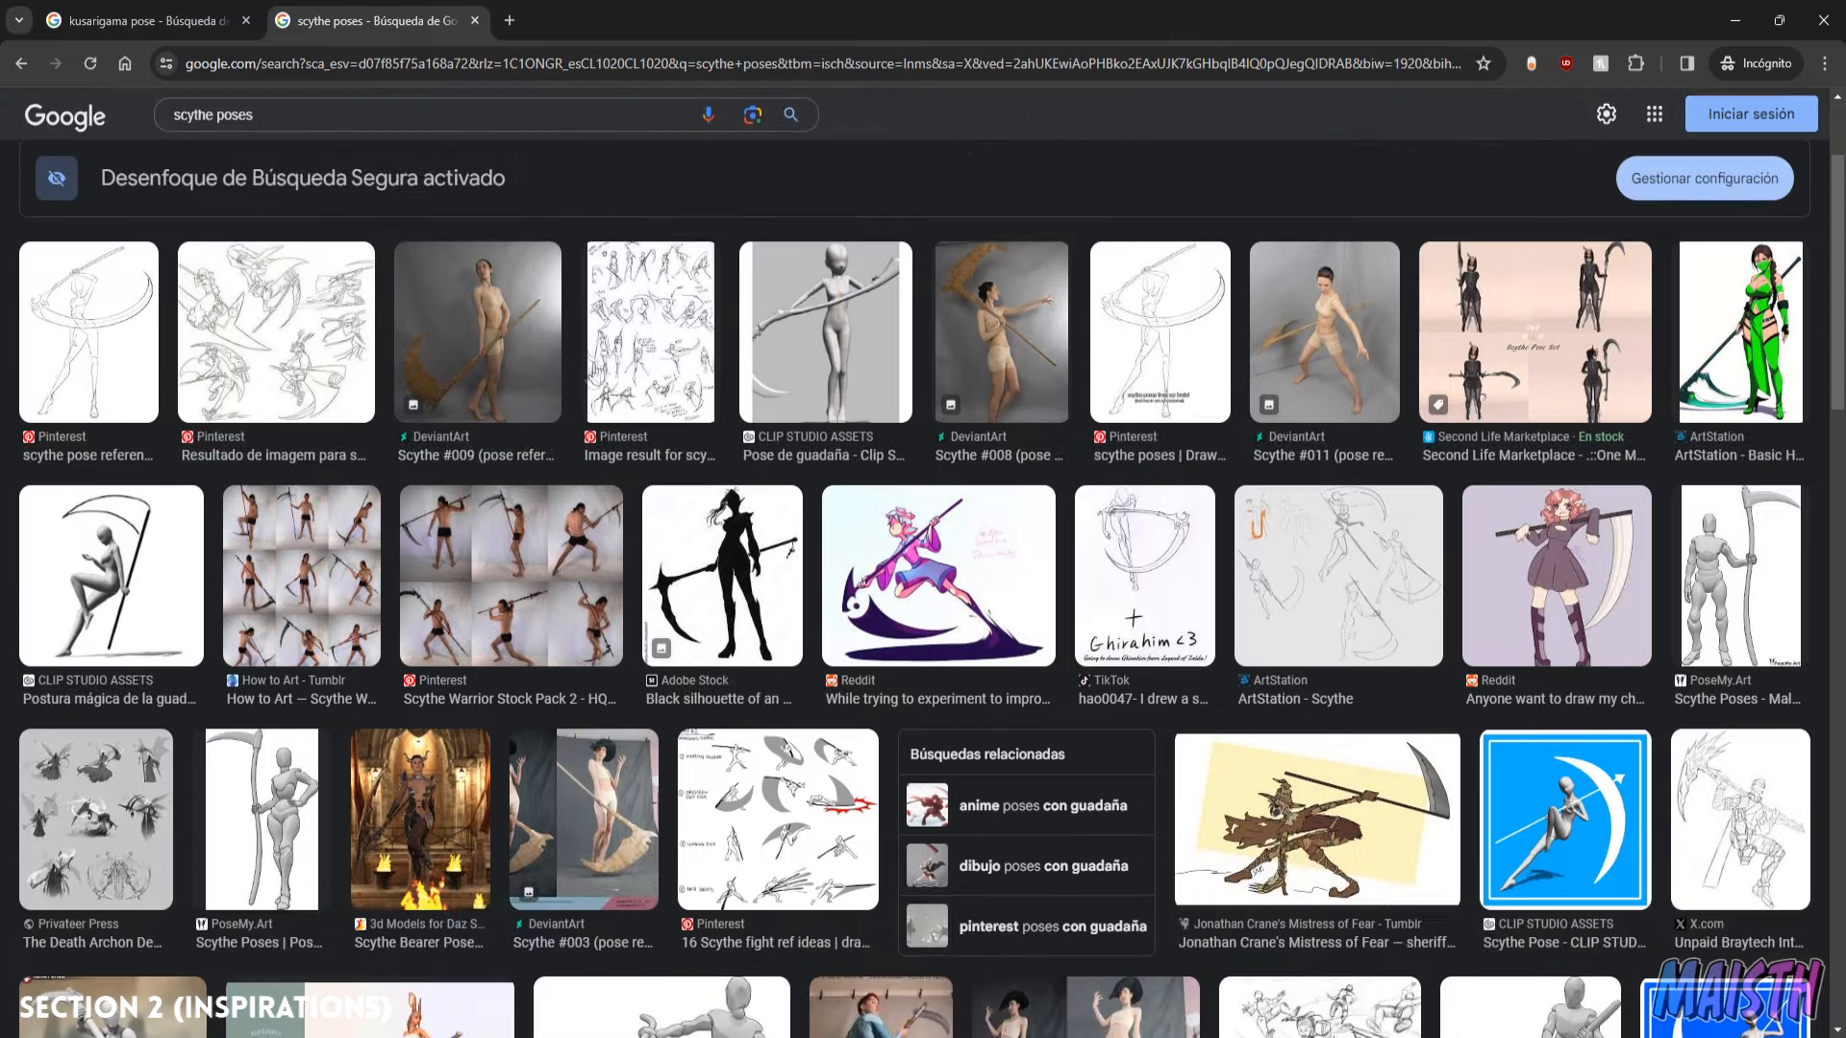
{"action": "left_click", "coordinate": [327, 362]}
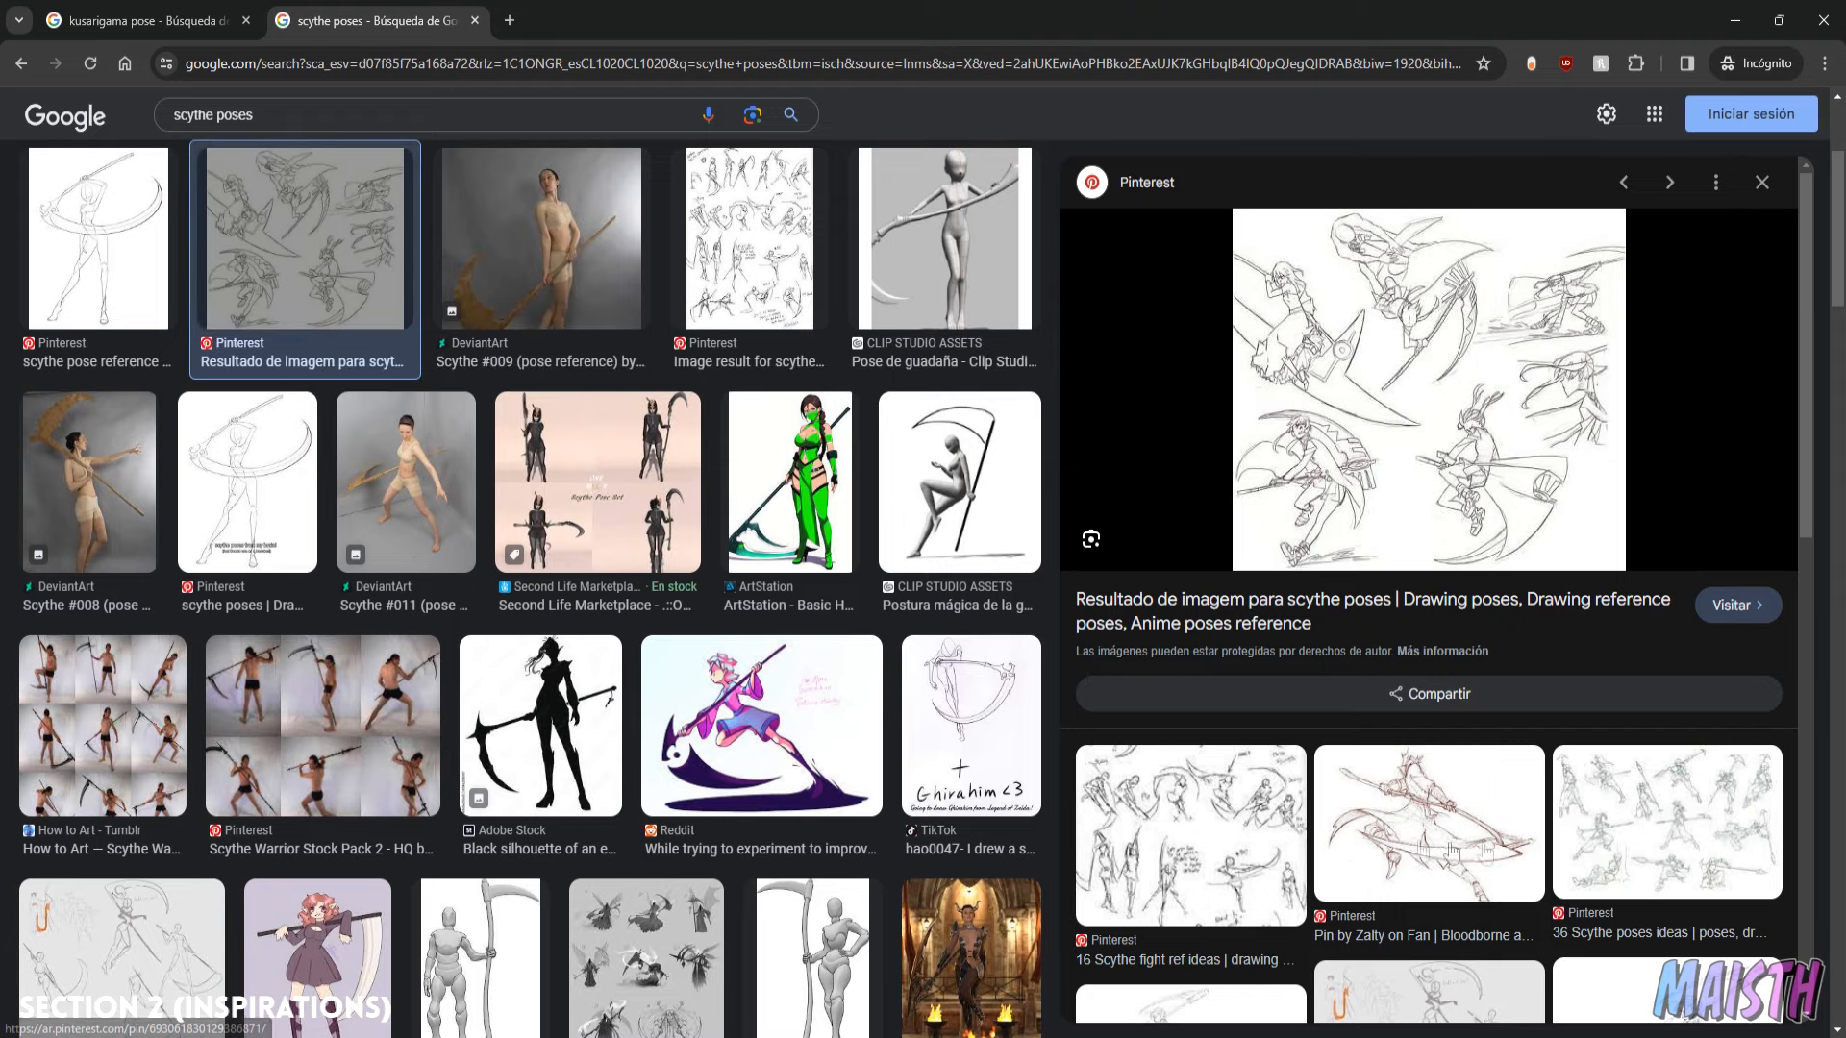
{"action": "left_click", "coordinate": [1642, 808]}
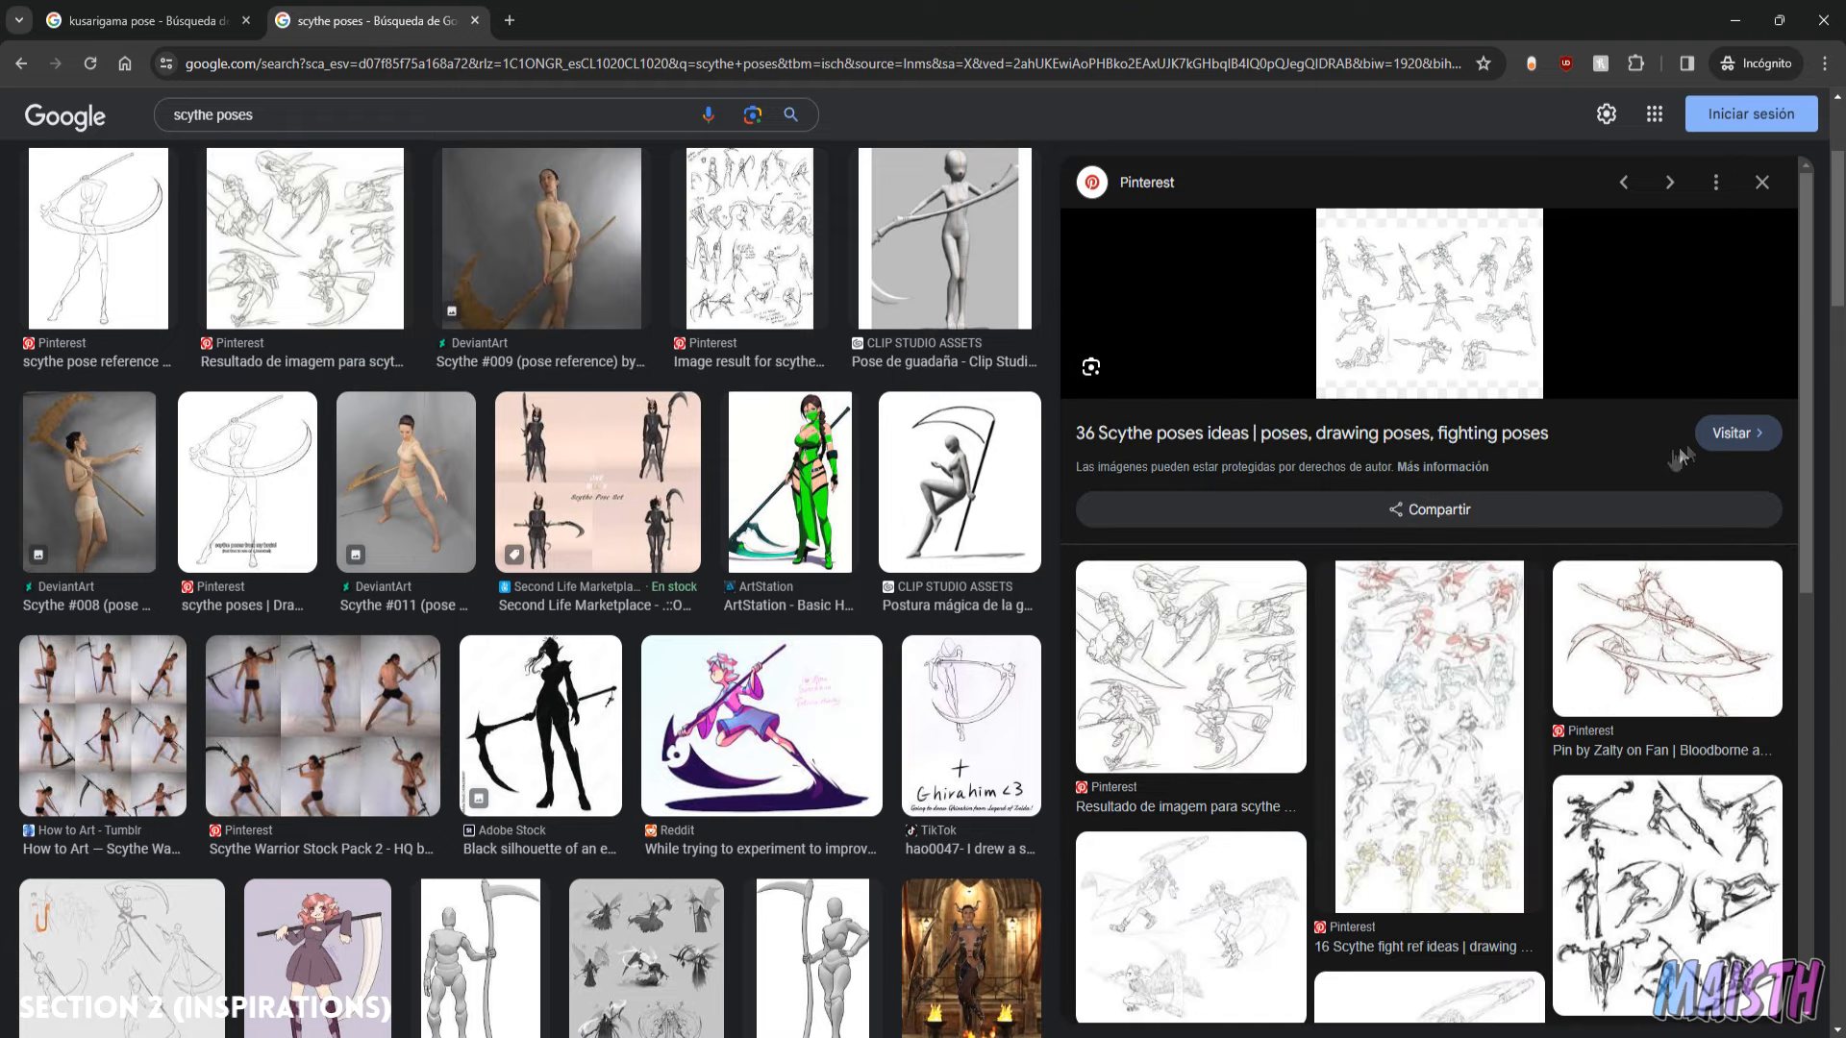
Examine the Scythe Warrior Stock Pack 2 and Pack 1 photos and the related Pin on Pose Reference image.
{"action": "left_click", "coordinate": [293, 749]}
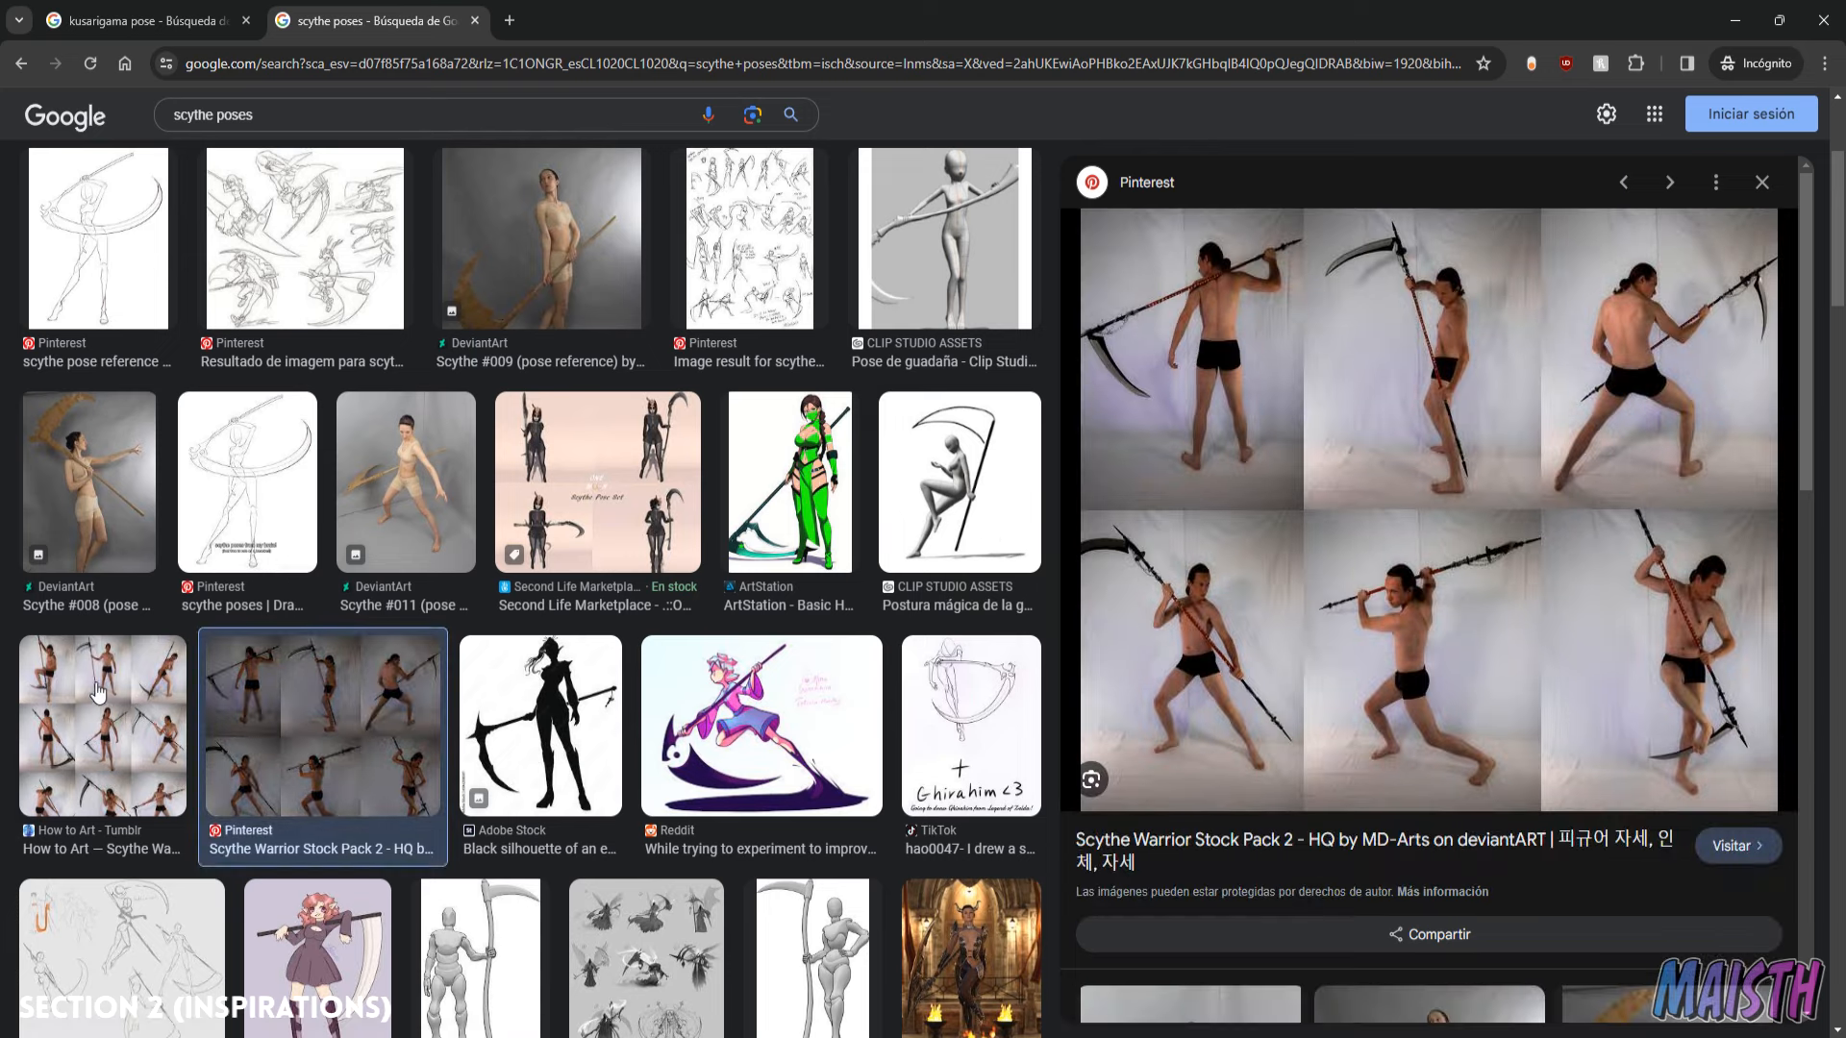
{"action": "left_click", "coordinate": [97, 692]}
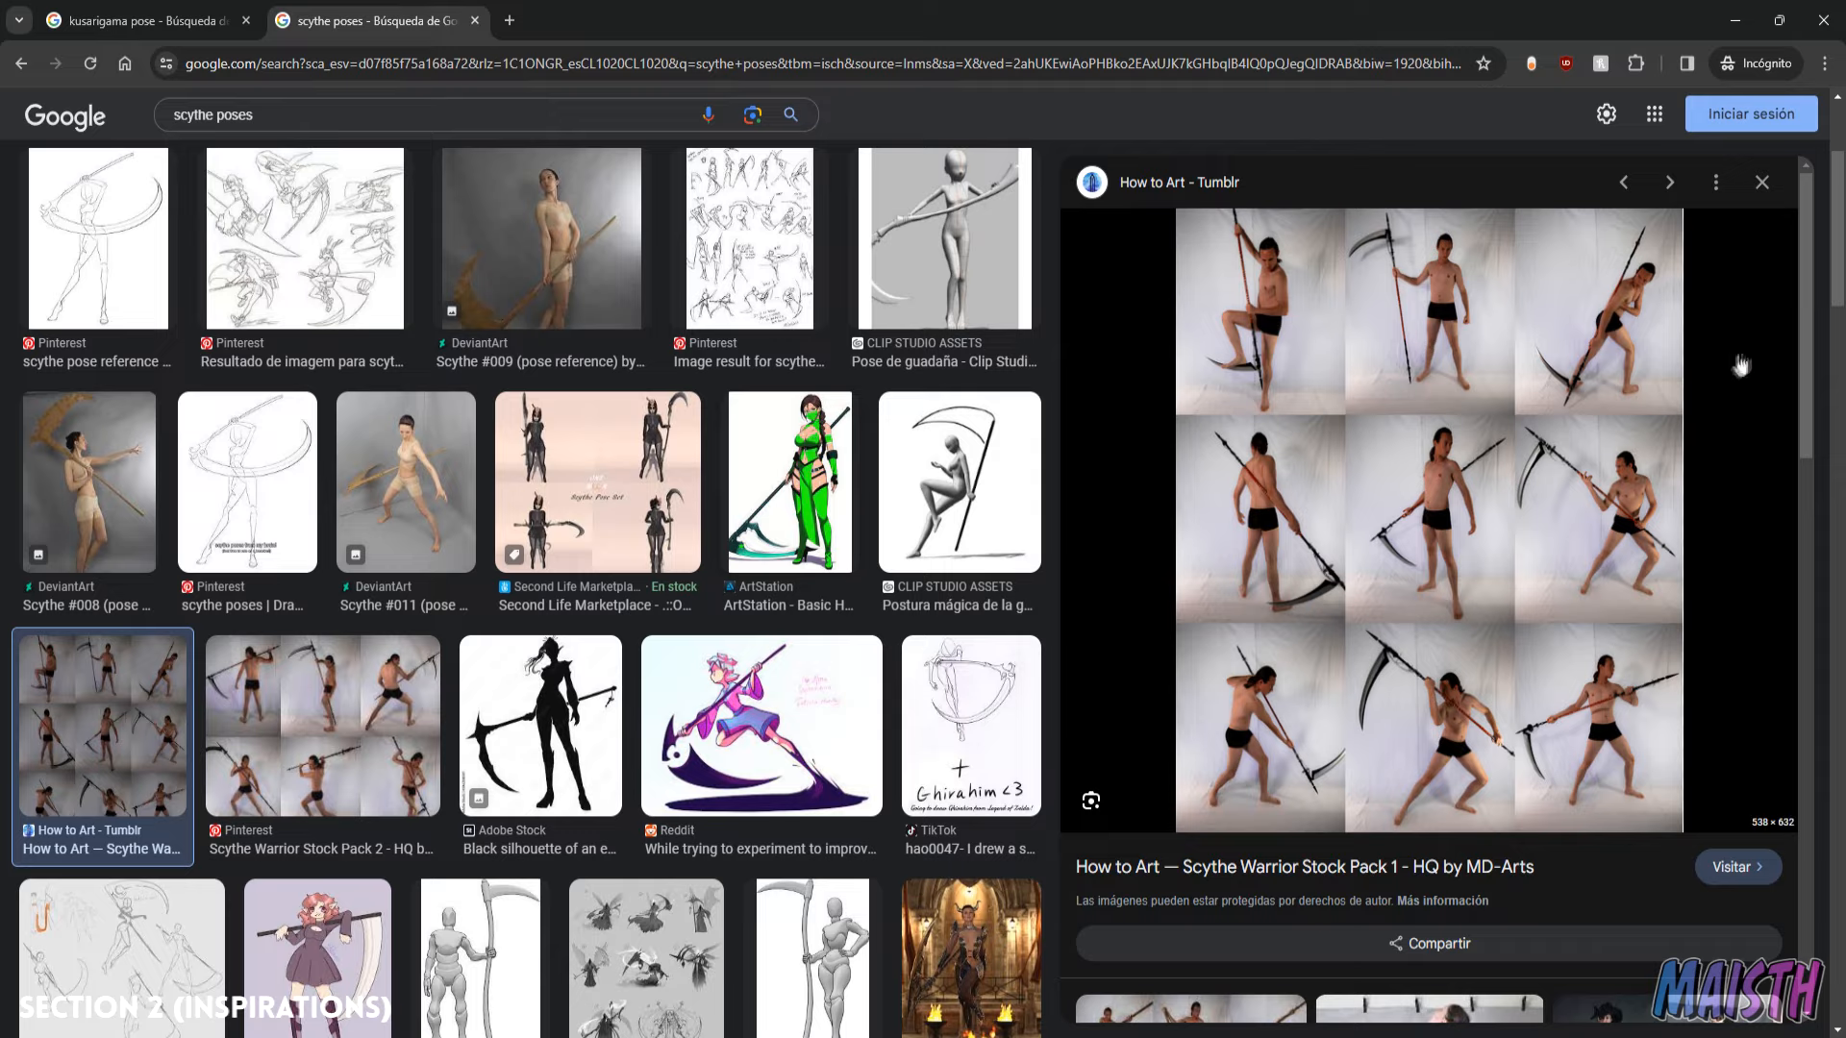
{"action": "scroll", "coordinate": [1810, 368], "scroll_direction": "down", "scroll_amount": 10}
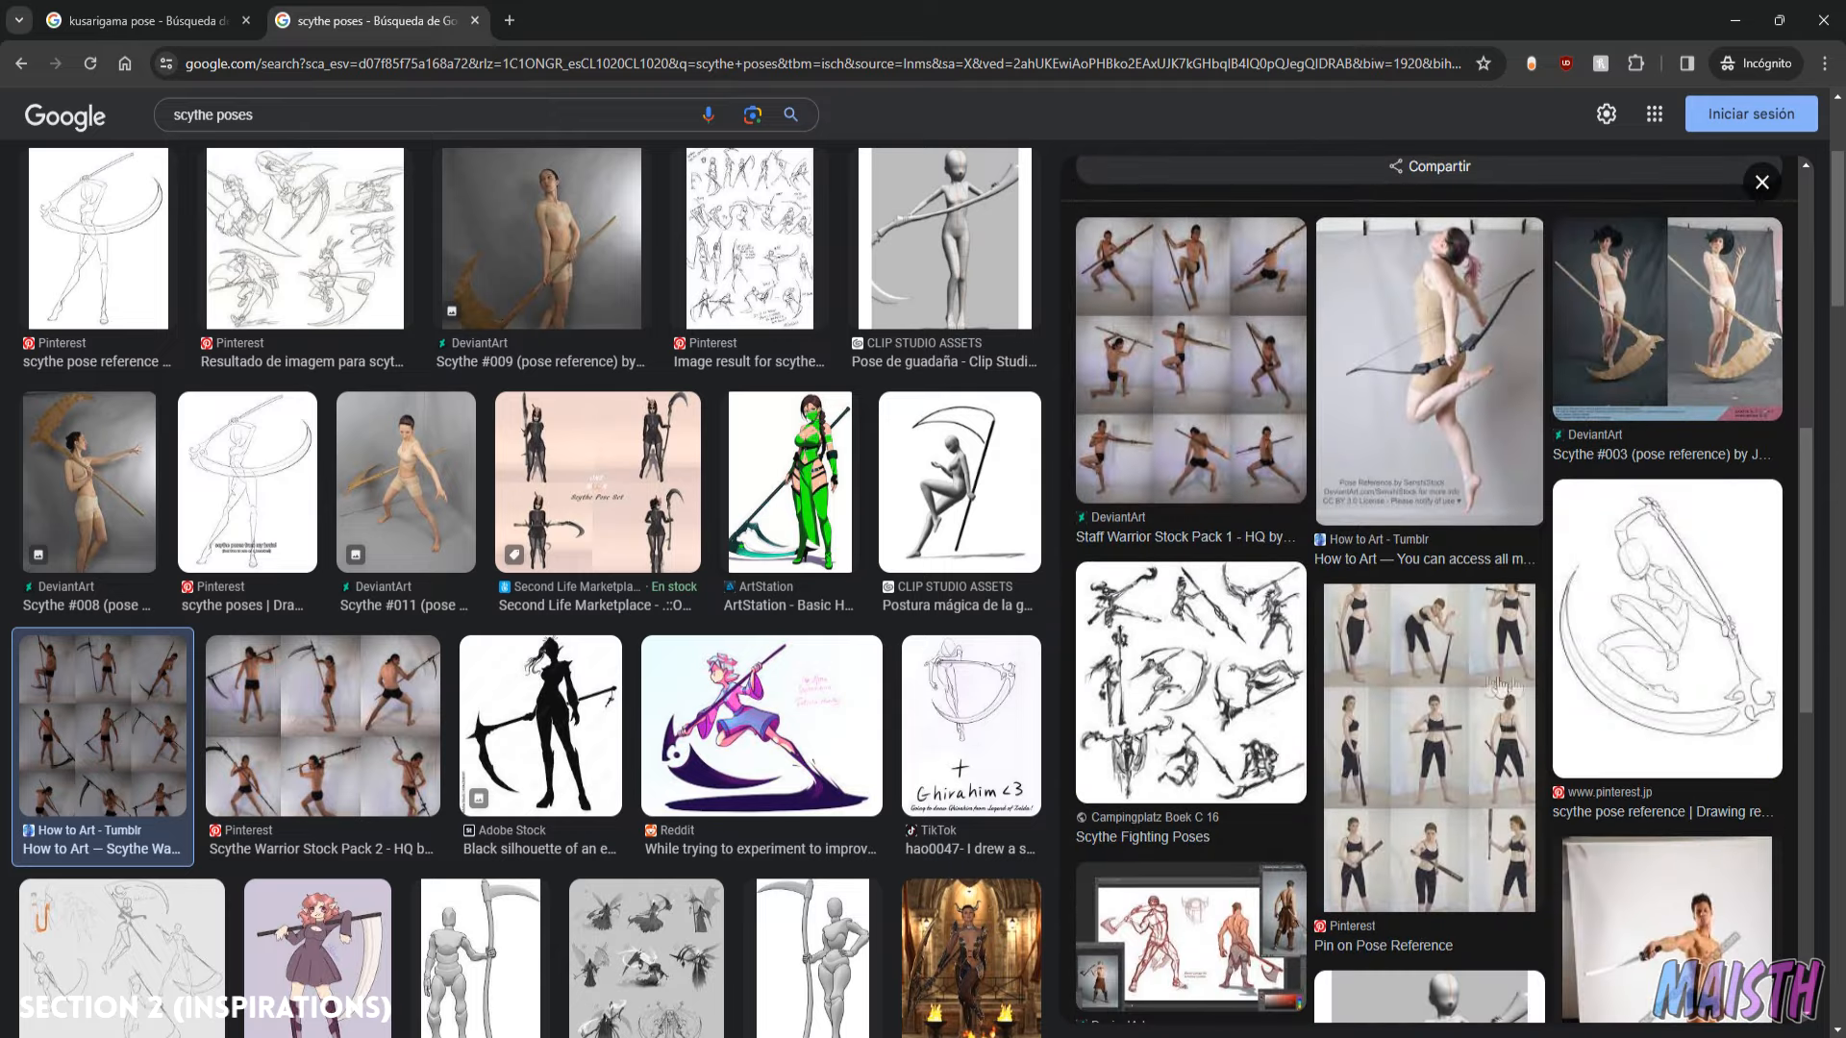
{"action": "left_click", "coordinate": [1474, 680]}
Examine The Death Archon Descends concept poses and the ArtStation Scythe sketches further down the results.
{"action": "scroll", "coordinate": [50, 642], "scroll_direction": "down", "scroll_amount": 4}
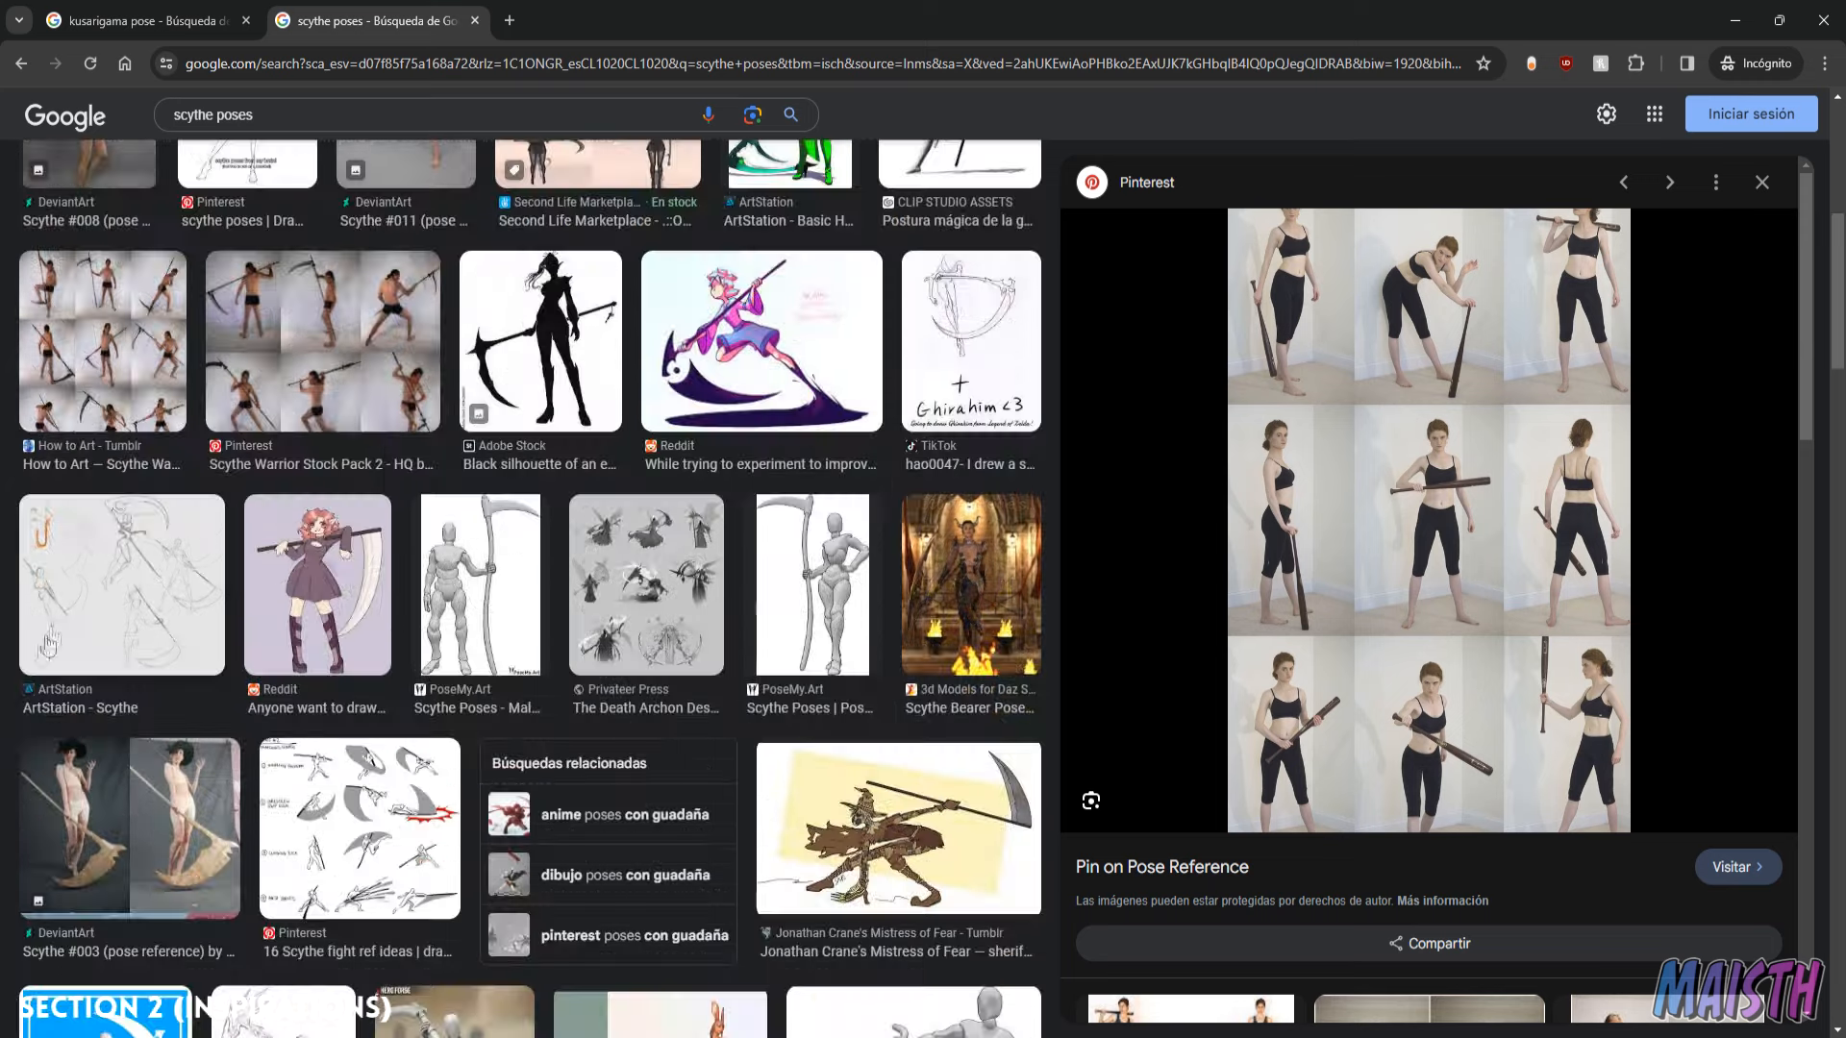
{"action": "scroll", "coordinate": [14, 558], "scroll_direction": "down", "scroll_amount": 1}
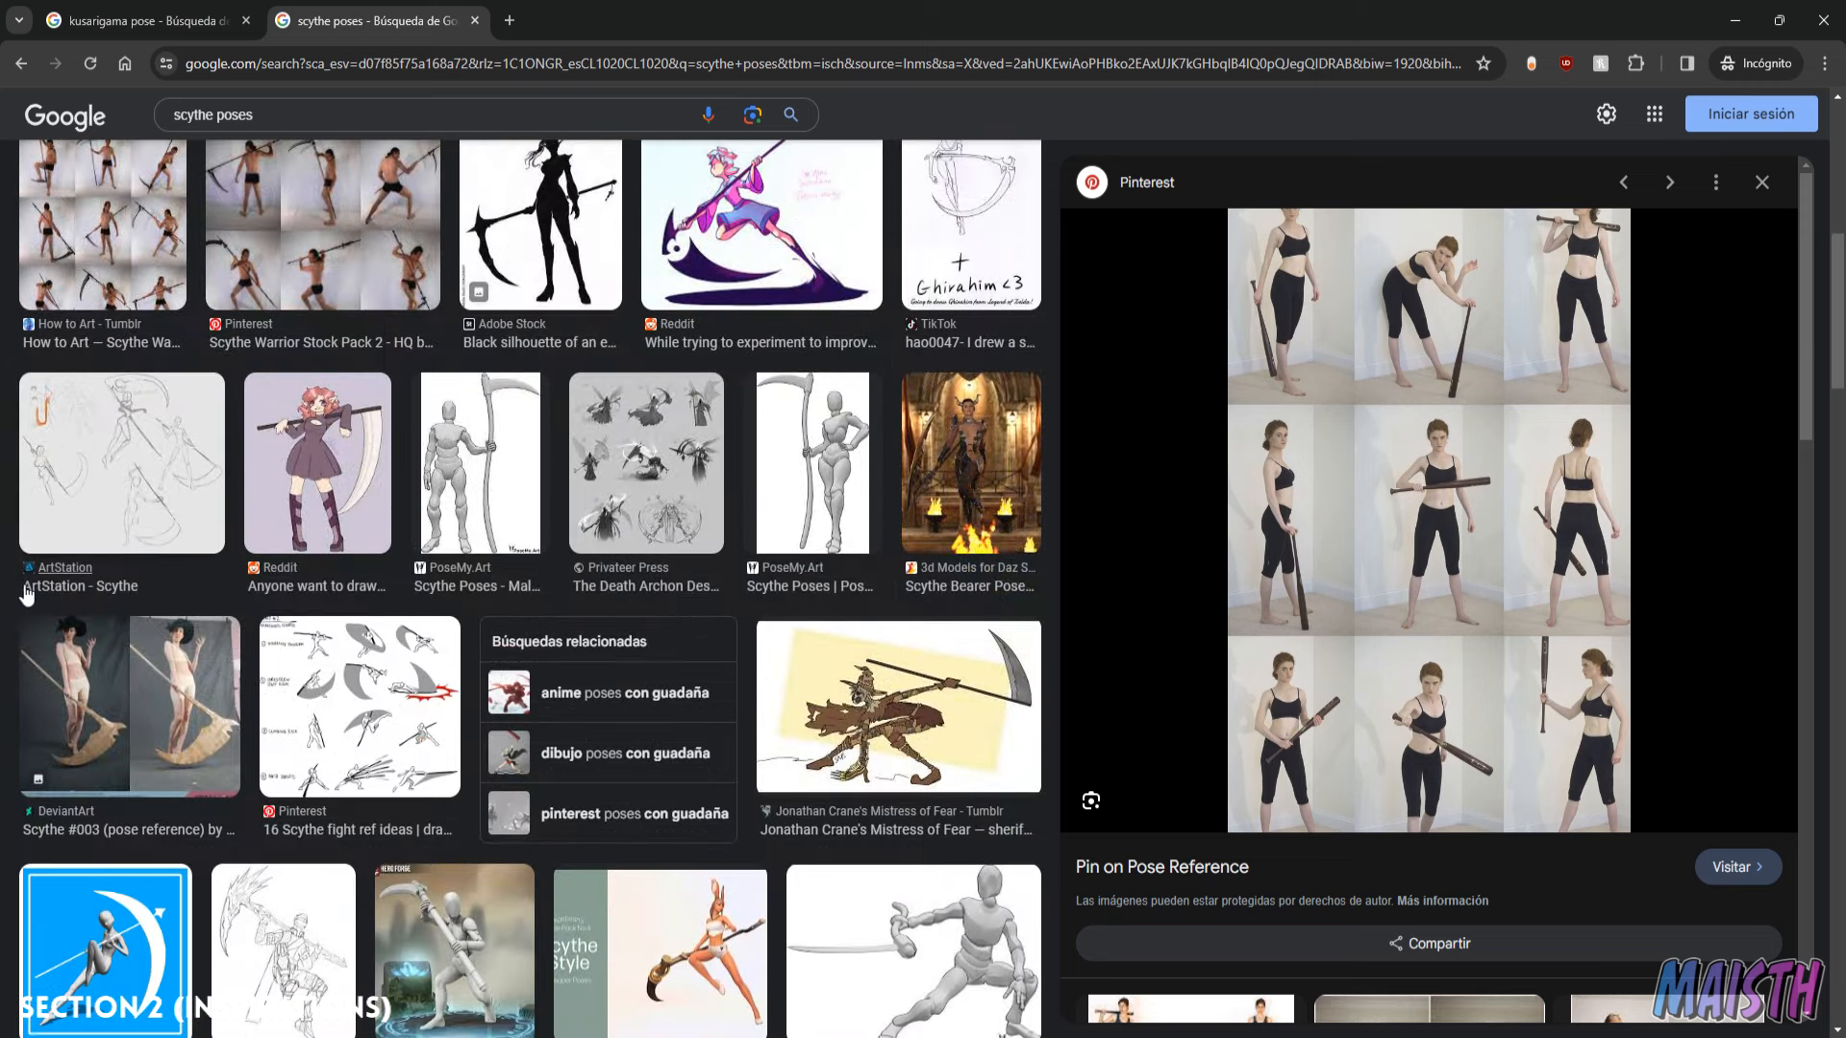
{"action": "left_click", "coordinate": [658, 439]}
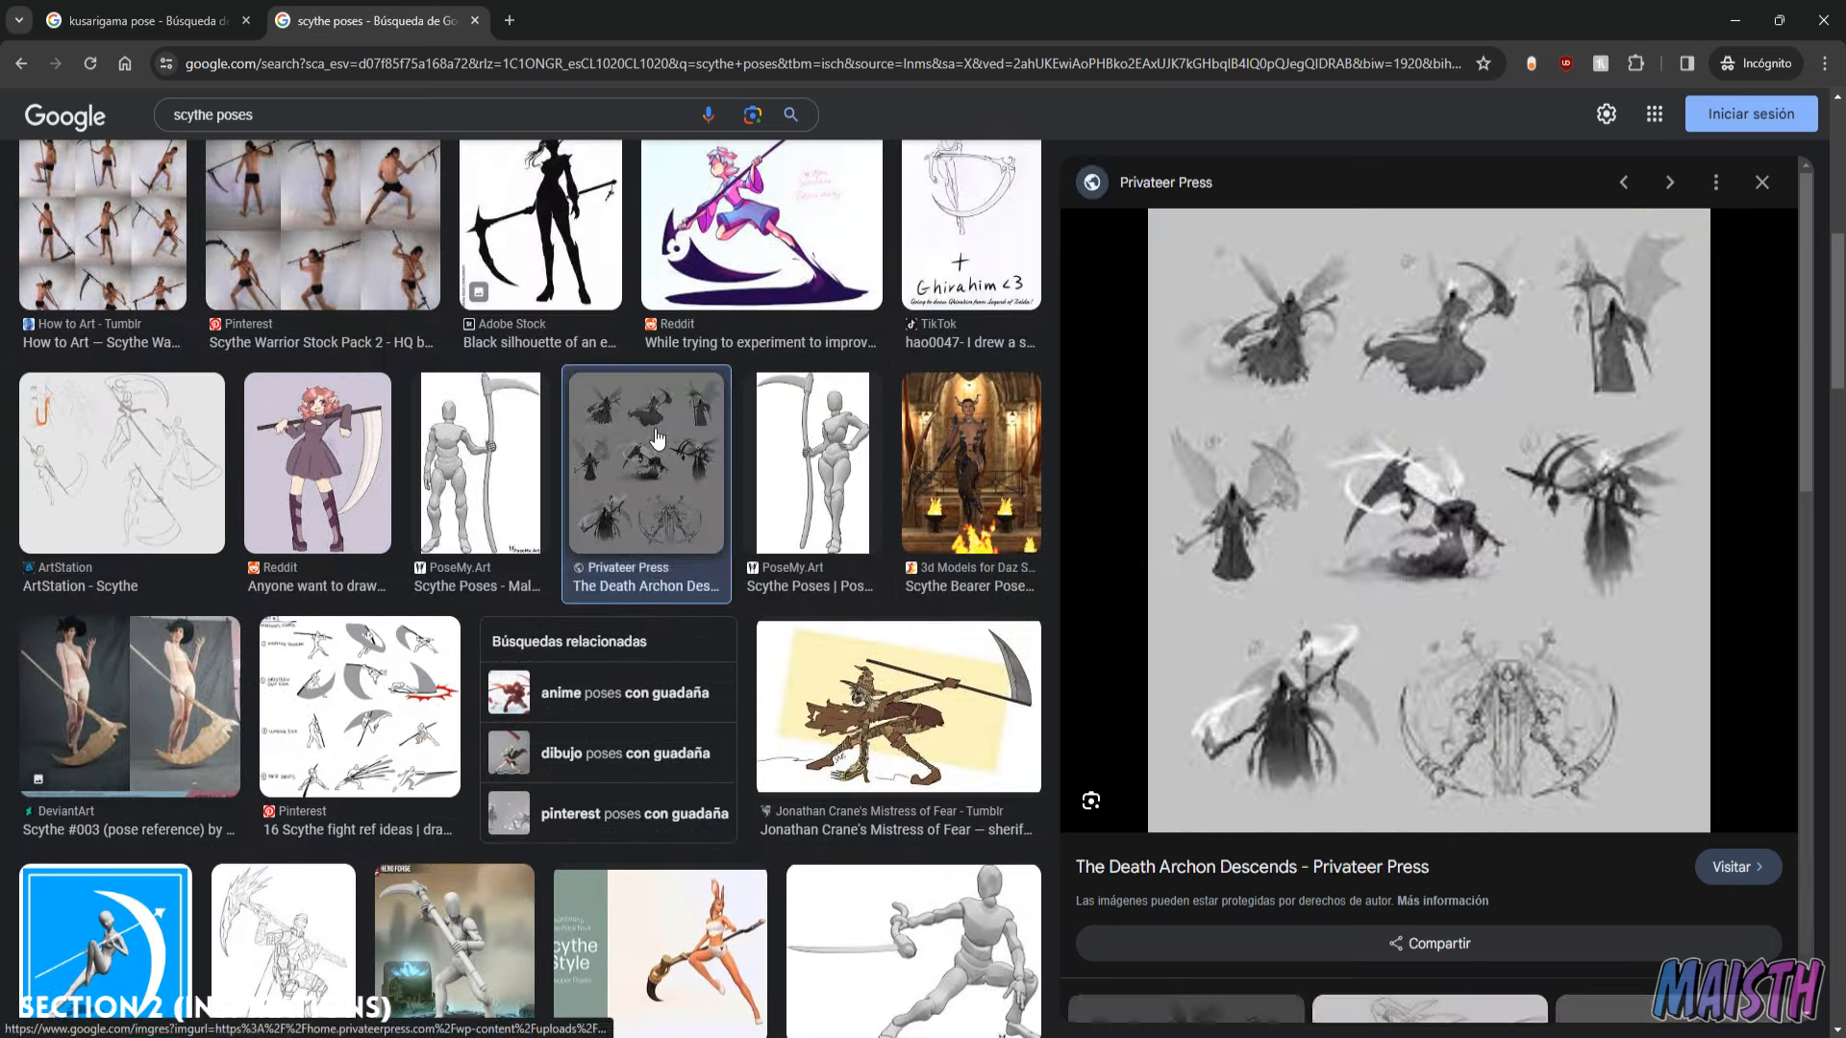
{"action": "left_click", "coordinate": [99, 473]}
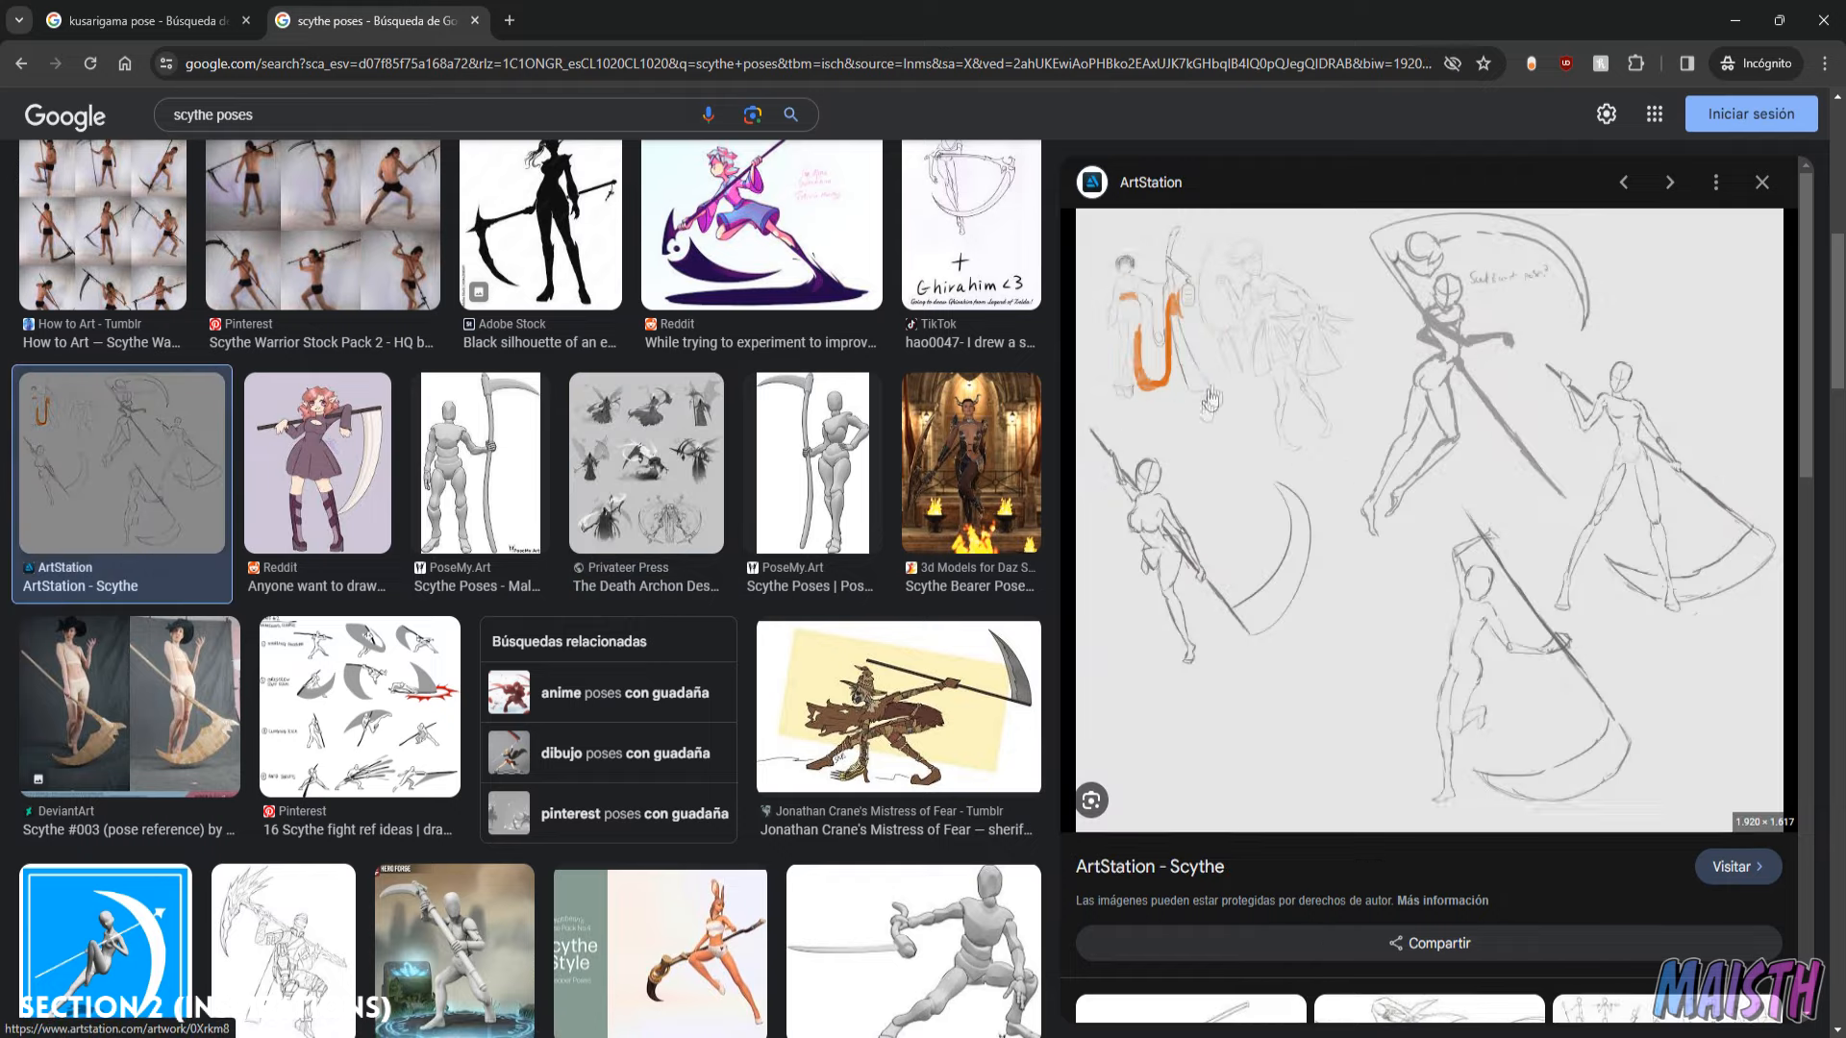
Examine the Mistress of Fear scarecrow artwork and the 16 Scythe fight ref ideas sheet for scythe poses.
{"action": "scroll", "coordinate": [32, 625], "scroll_direction": "down", "scroll_amount": 5}
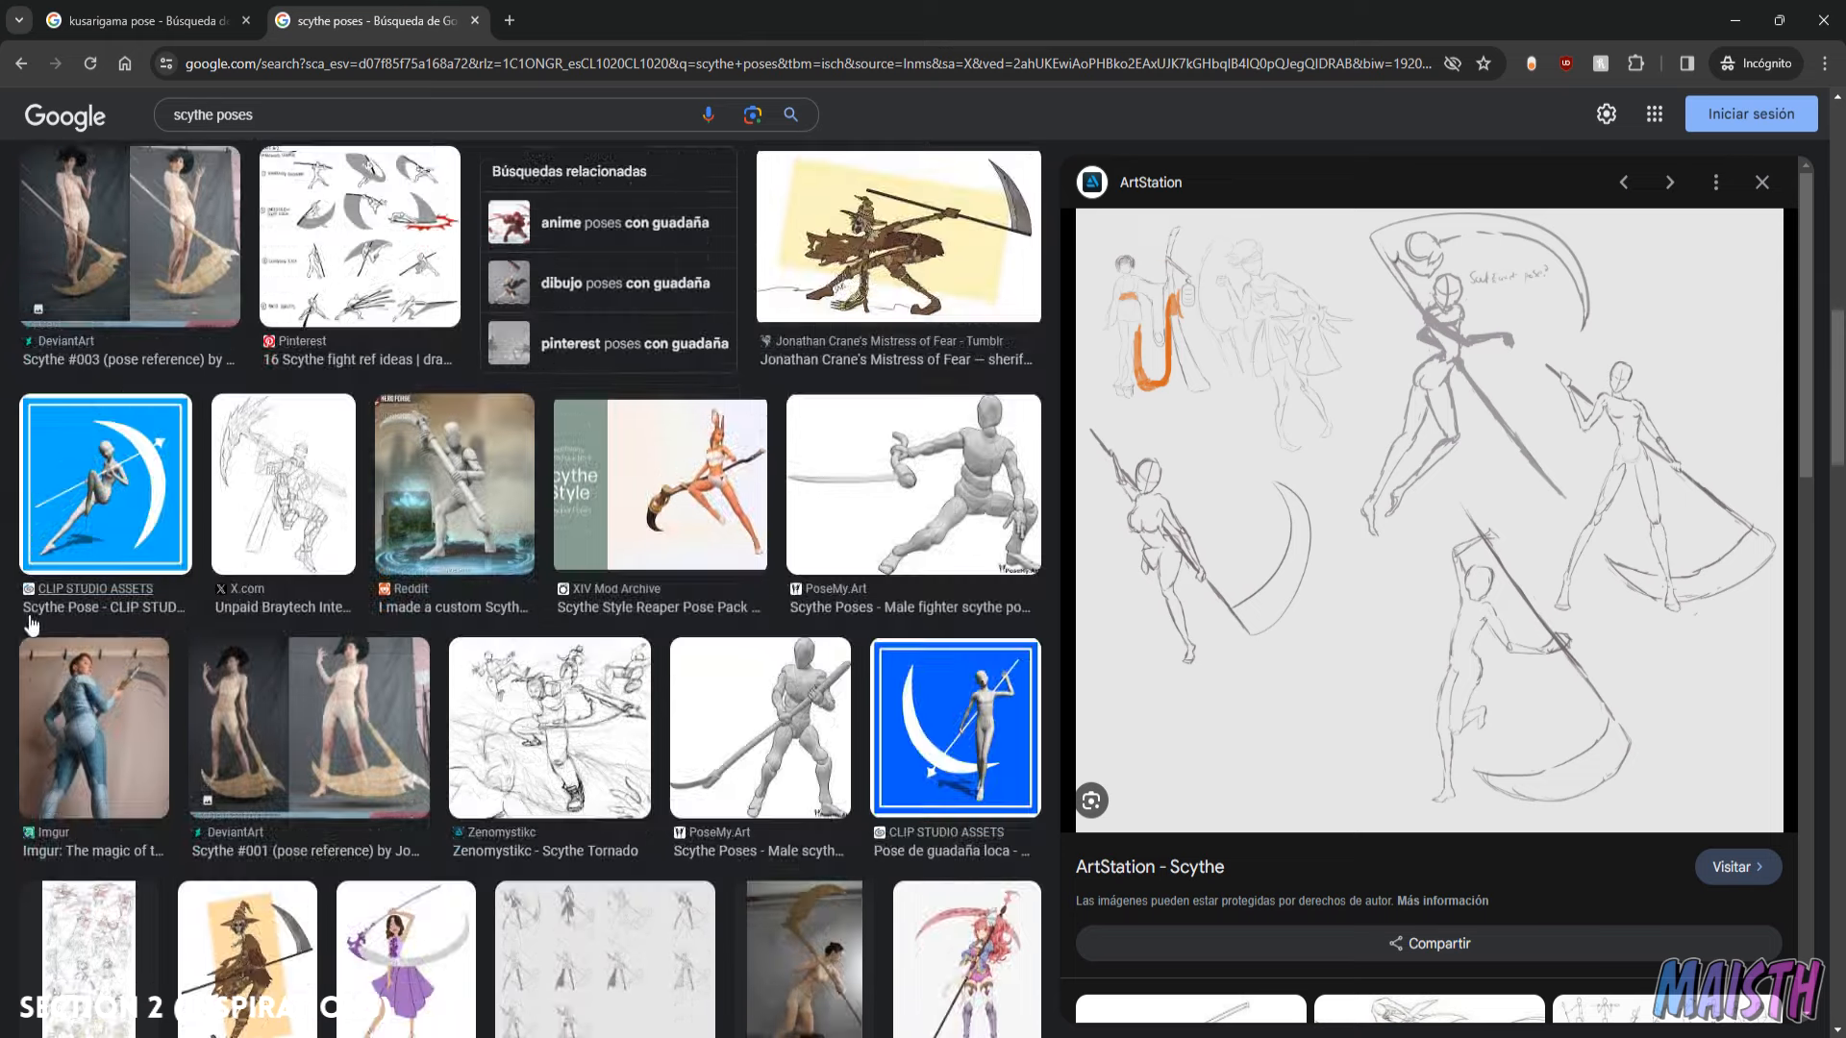
{"action": "scroll", "coordinate": [29, 625], "scroll_direction": "down", "scroll_amount": 5}
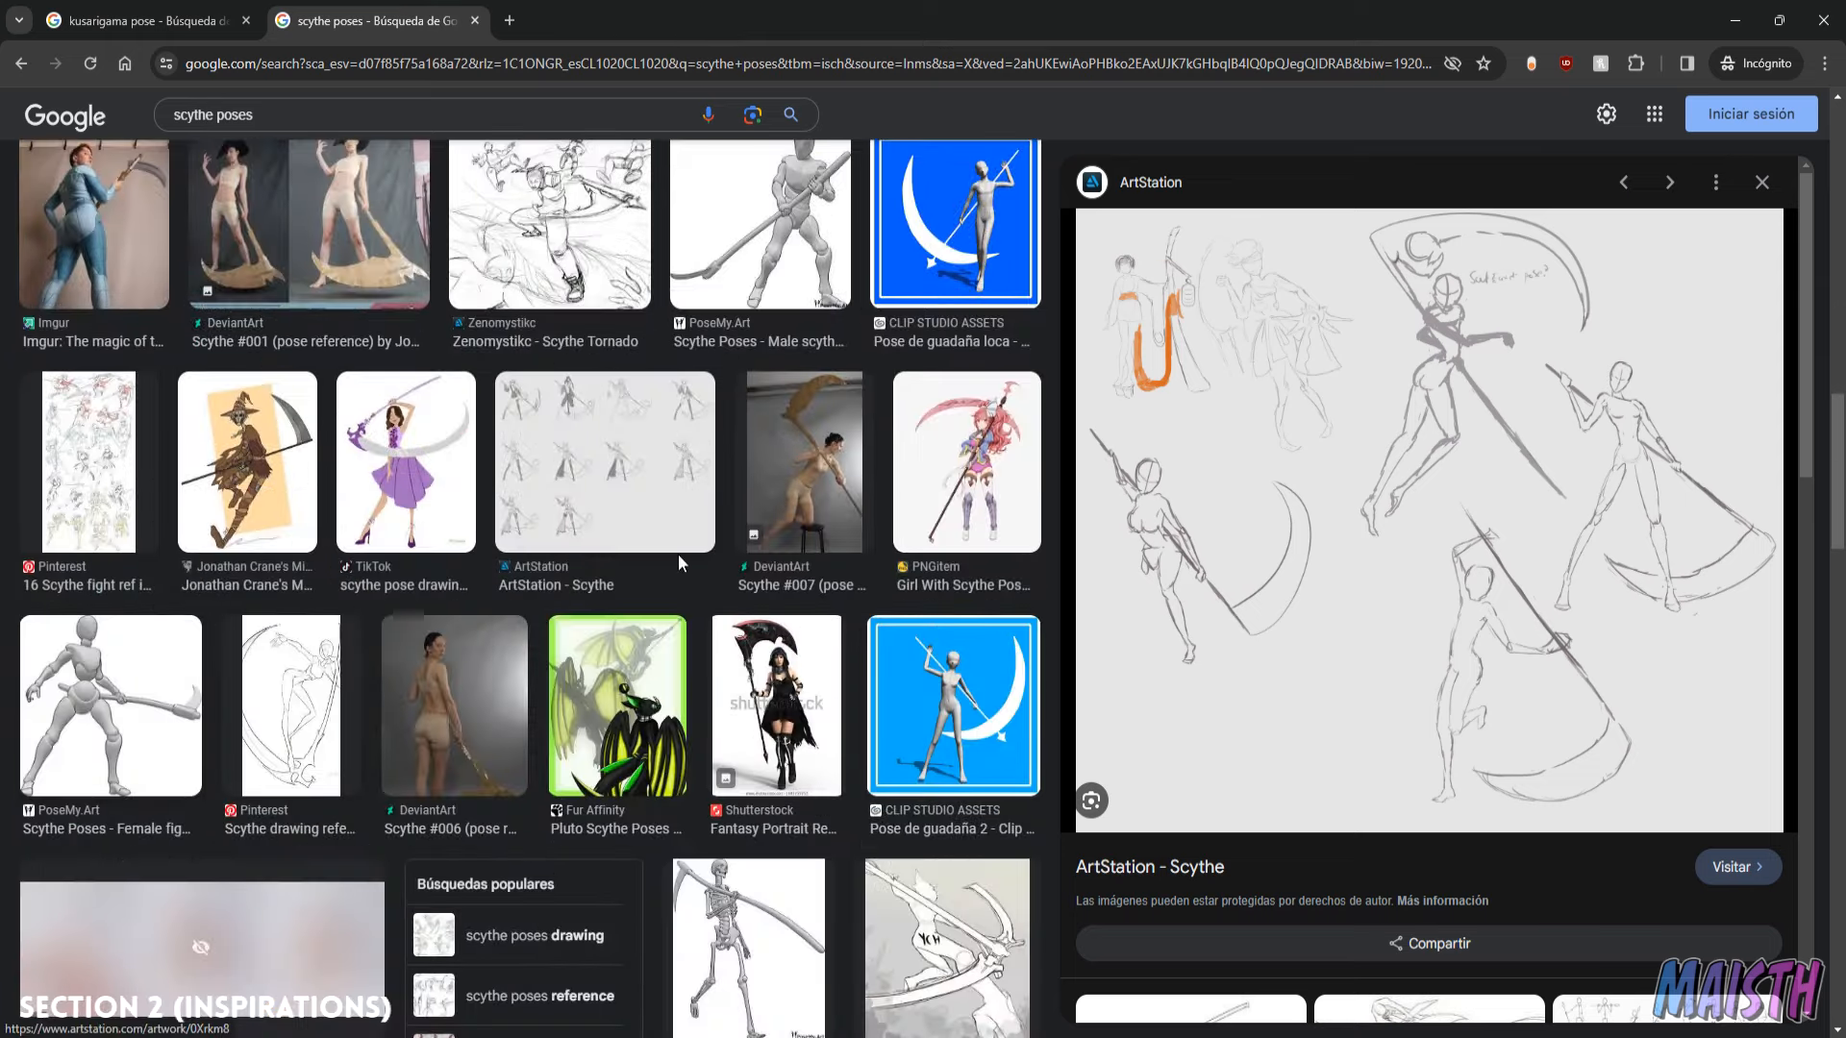
{"action": "left_click", "coordinate": [240, 461]}
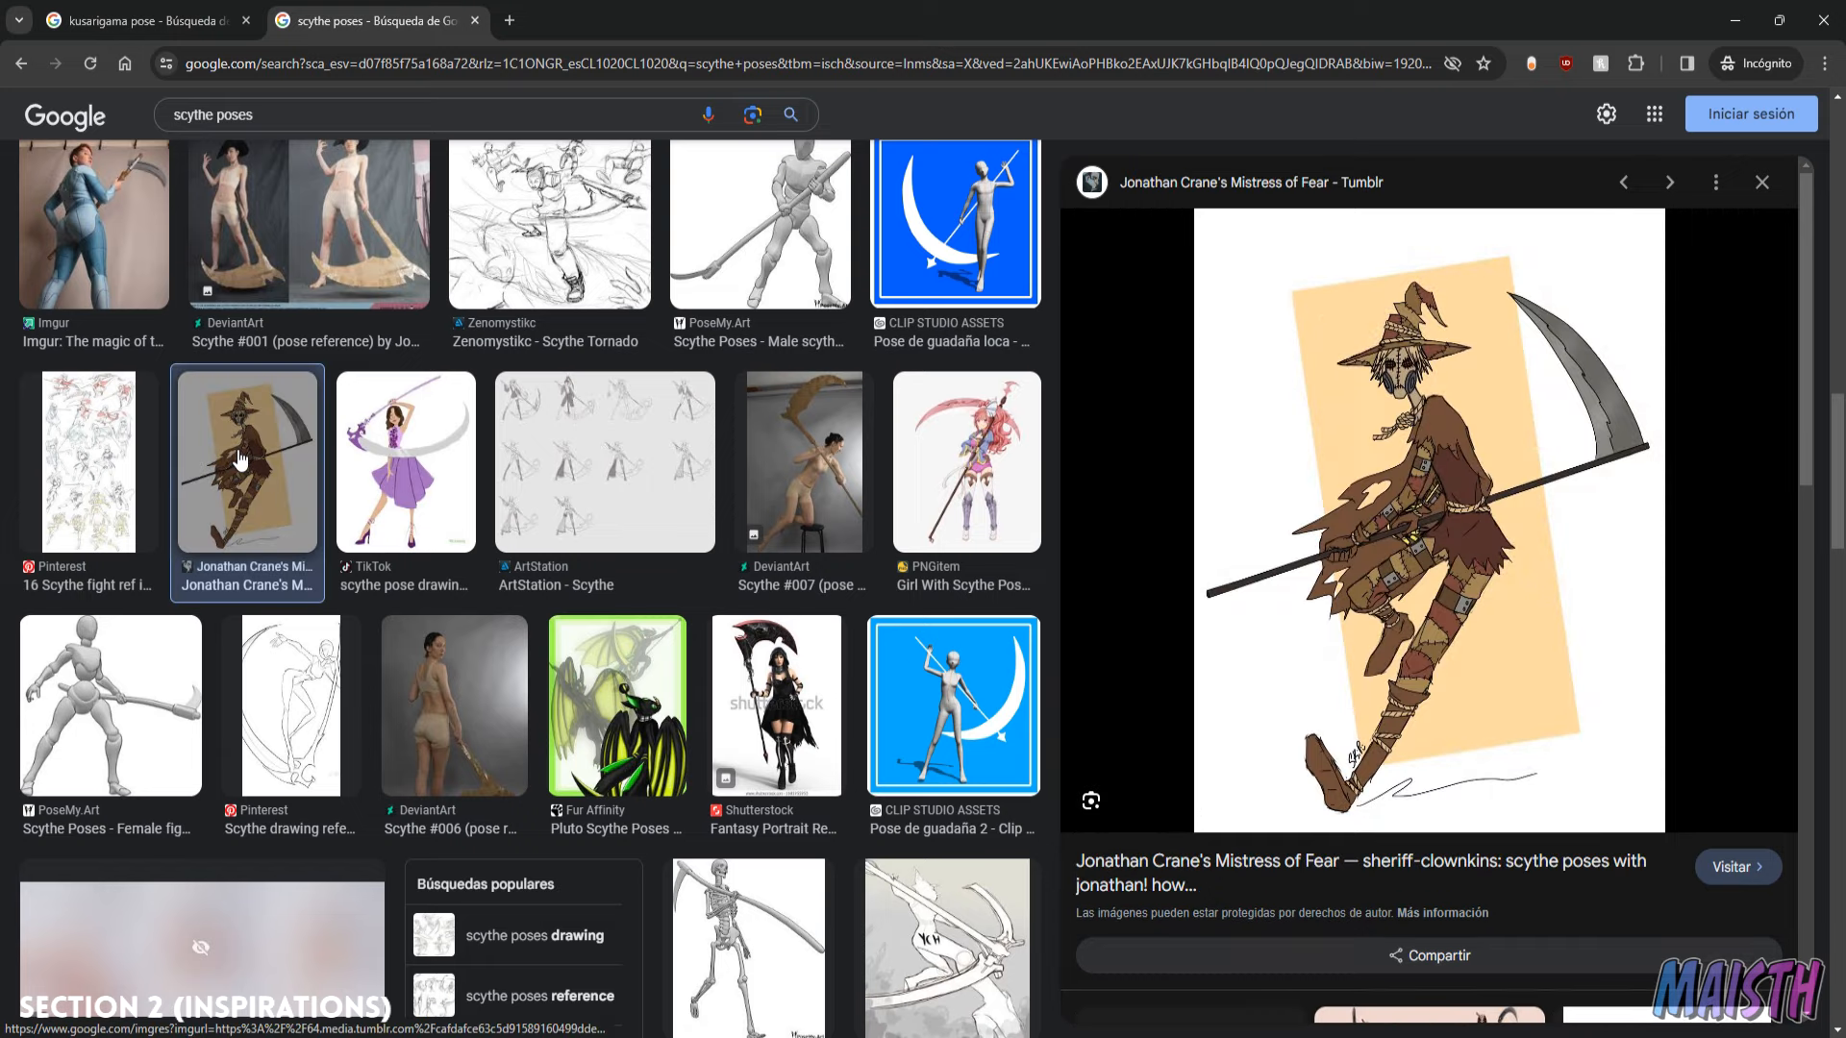
{"action": "left_click", "coordinate": [151, 462]}
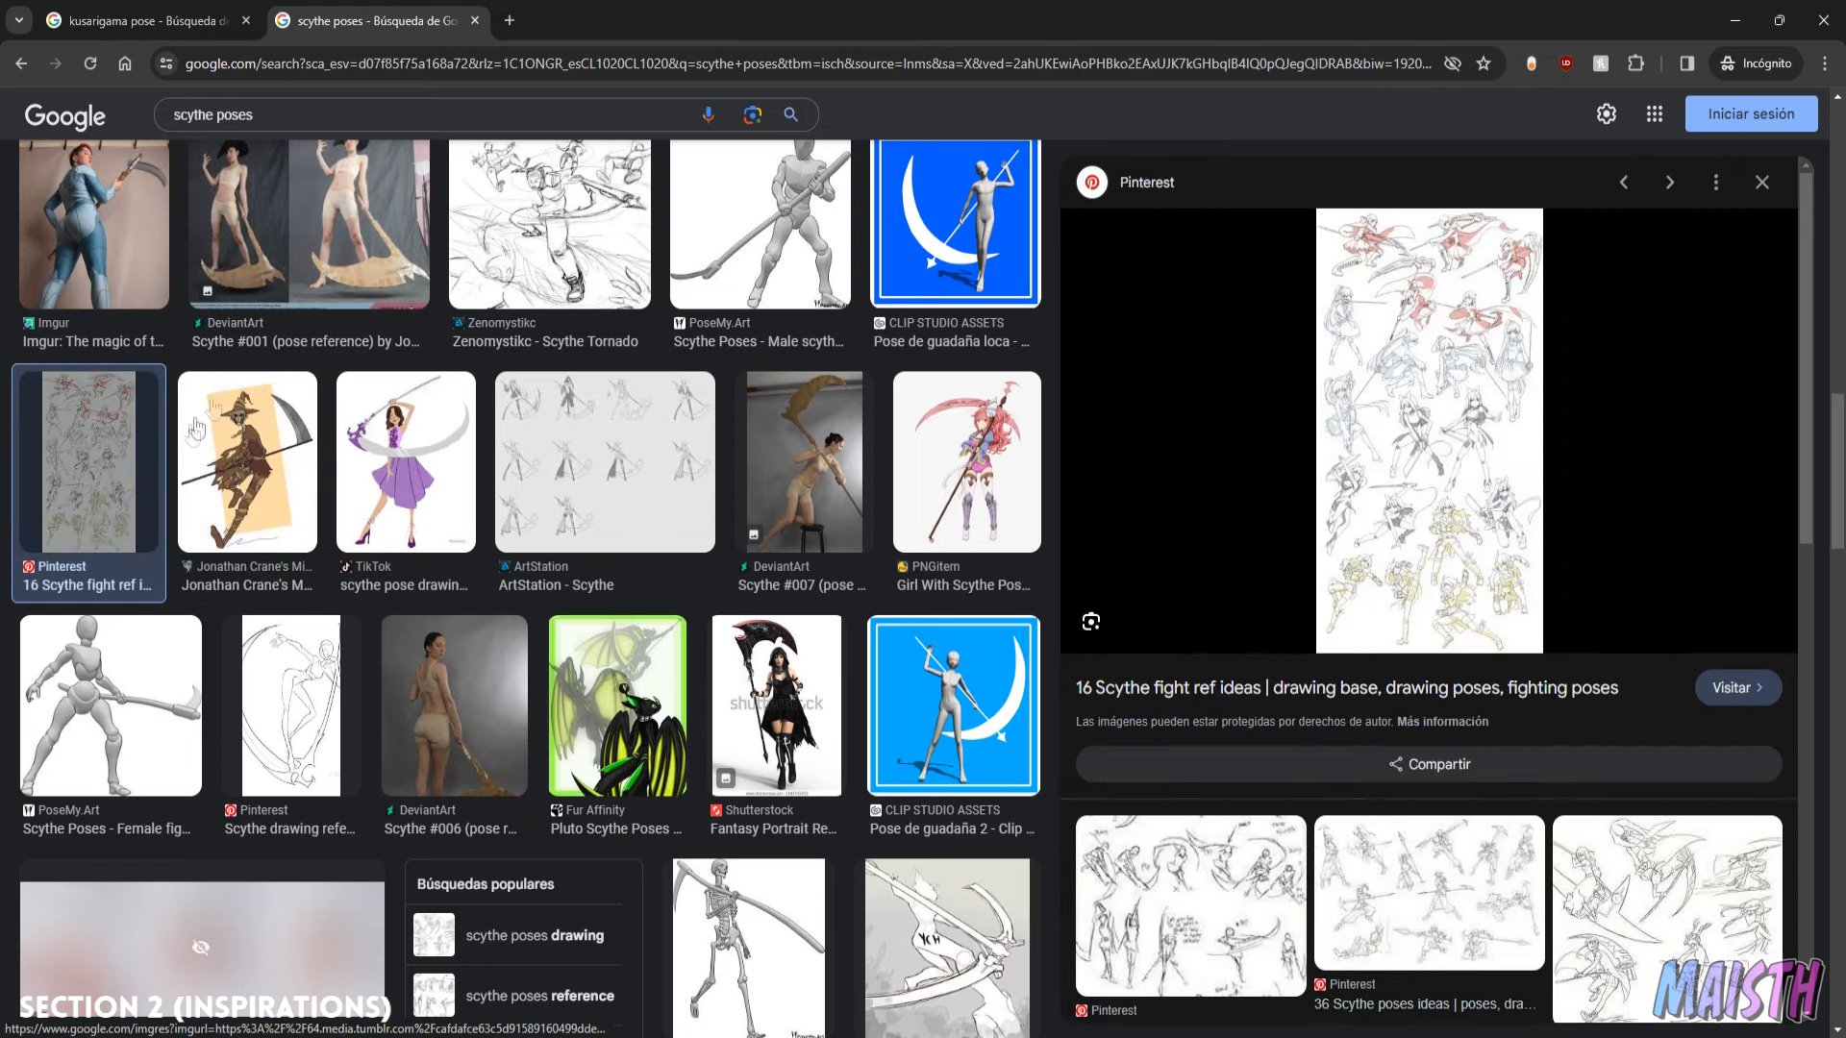
Search the images for "female action poses".
{"action": "left_click", "coordinate": [468, 106]}
{"action": "type", "text": "female action"}
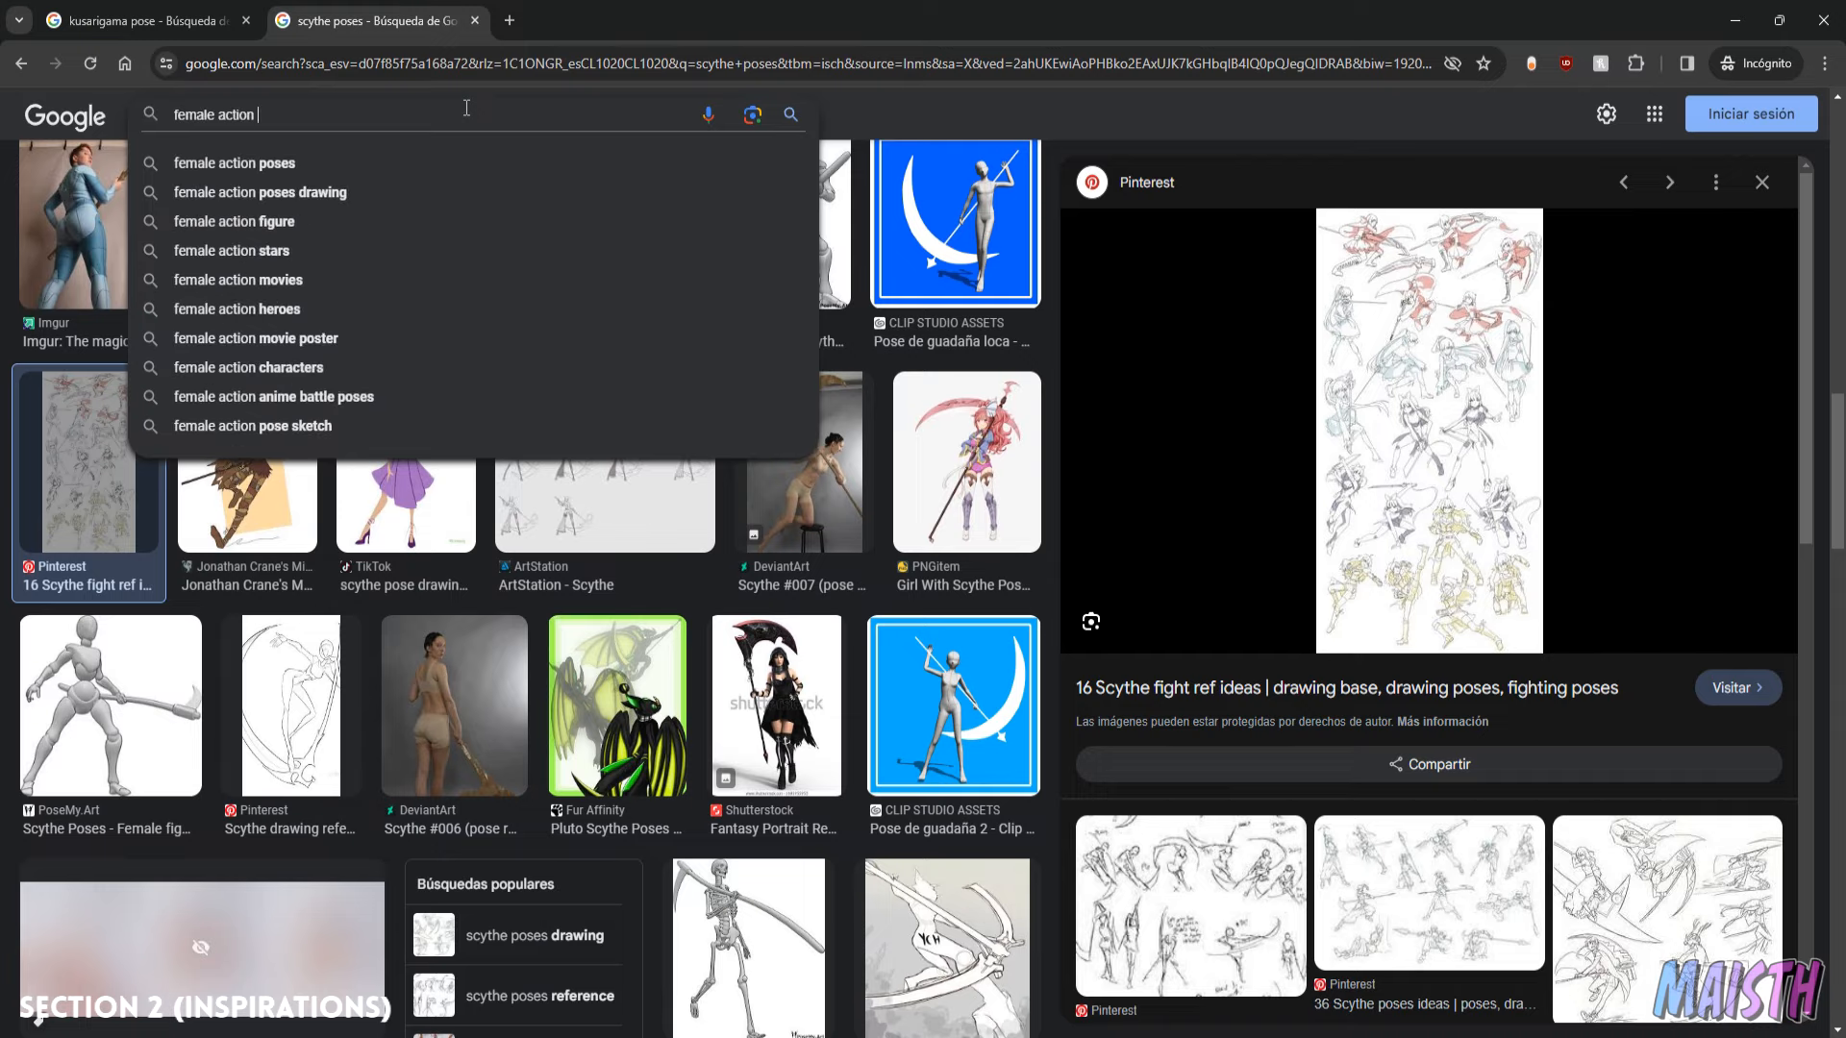
{"action": "key", "text": "Down"}
{"action": "key", "text": "Return"}
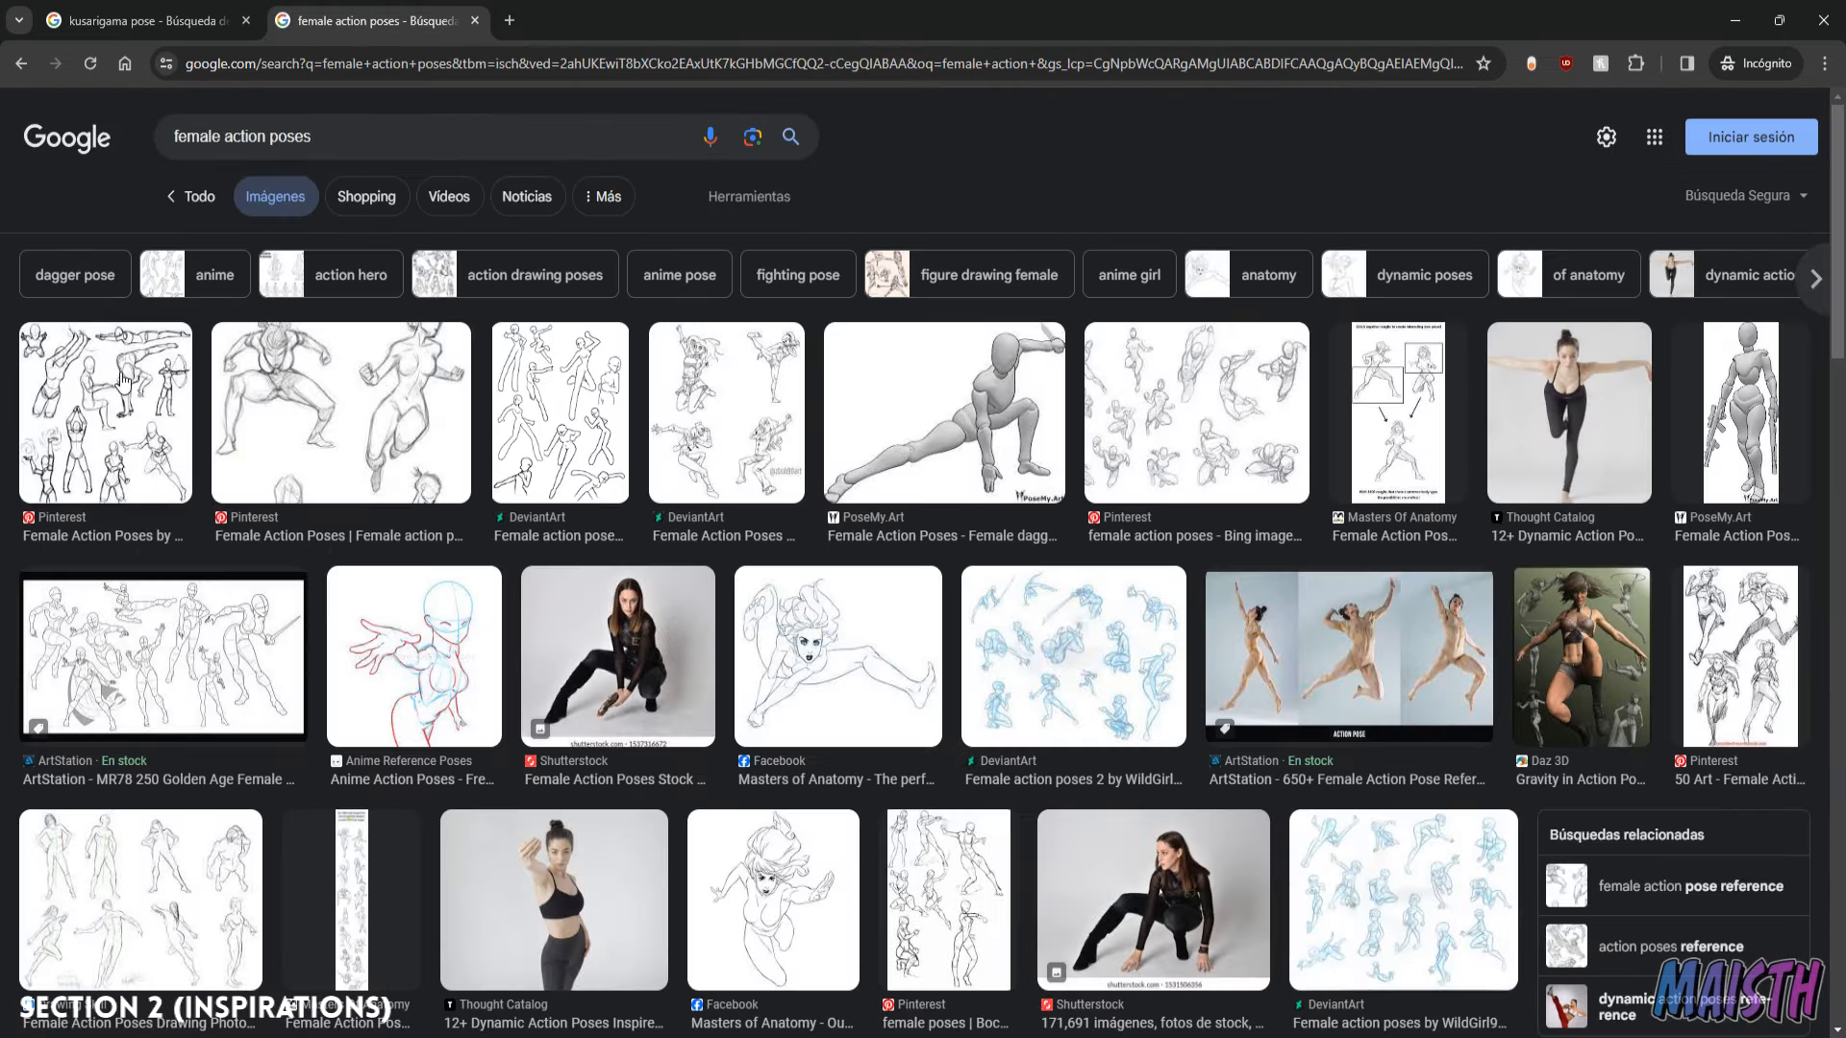
Examine the MR78 250 Golden Age Female Action poses and the Female Action Poses Drawing Pic as references.
{"action": "left_click", "coordinate": [207, 604]}
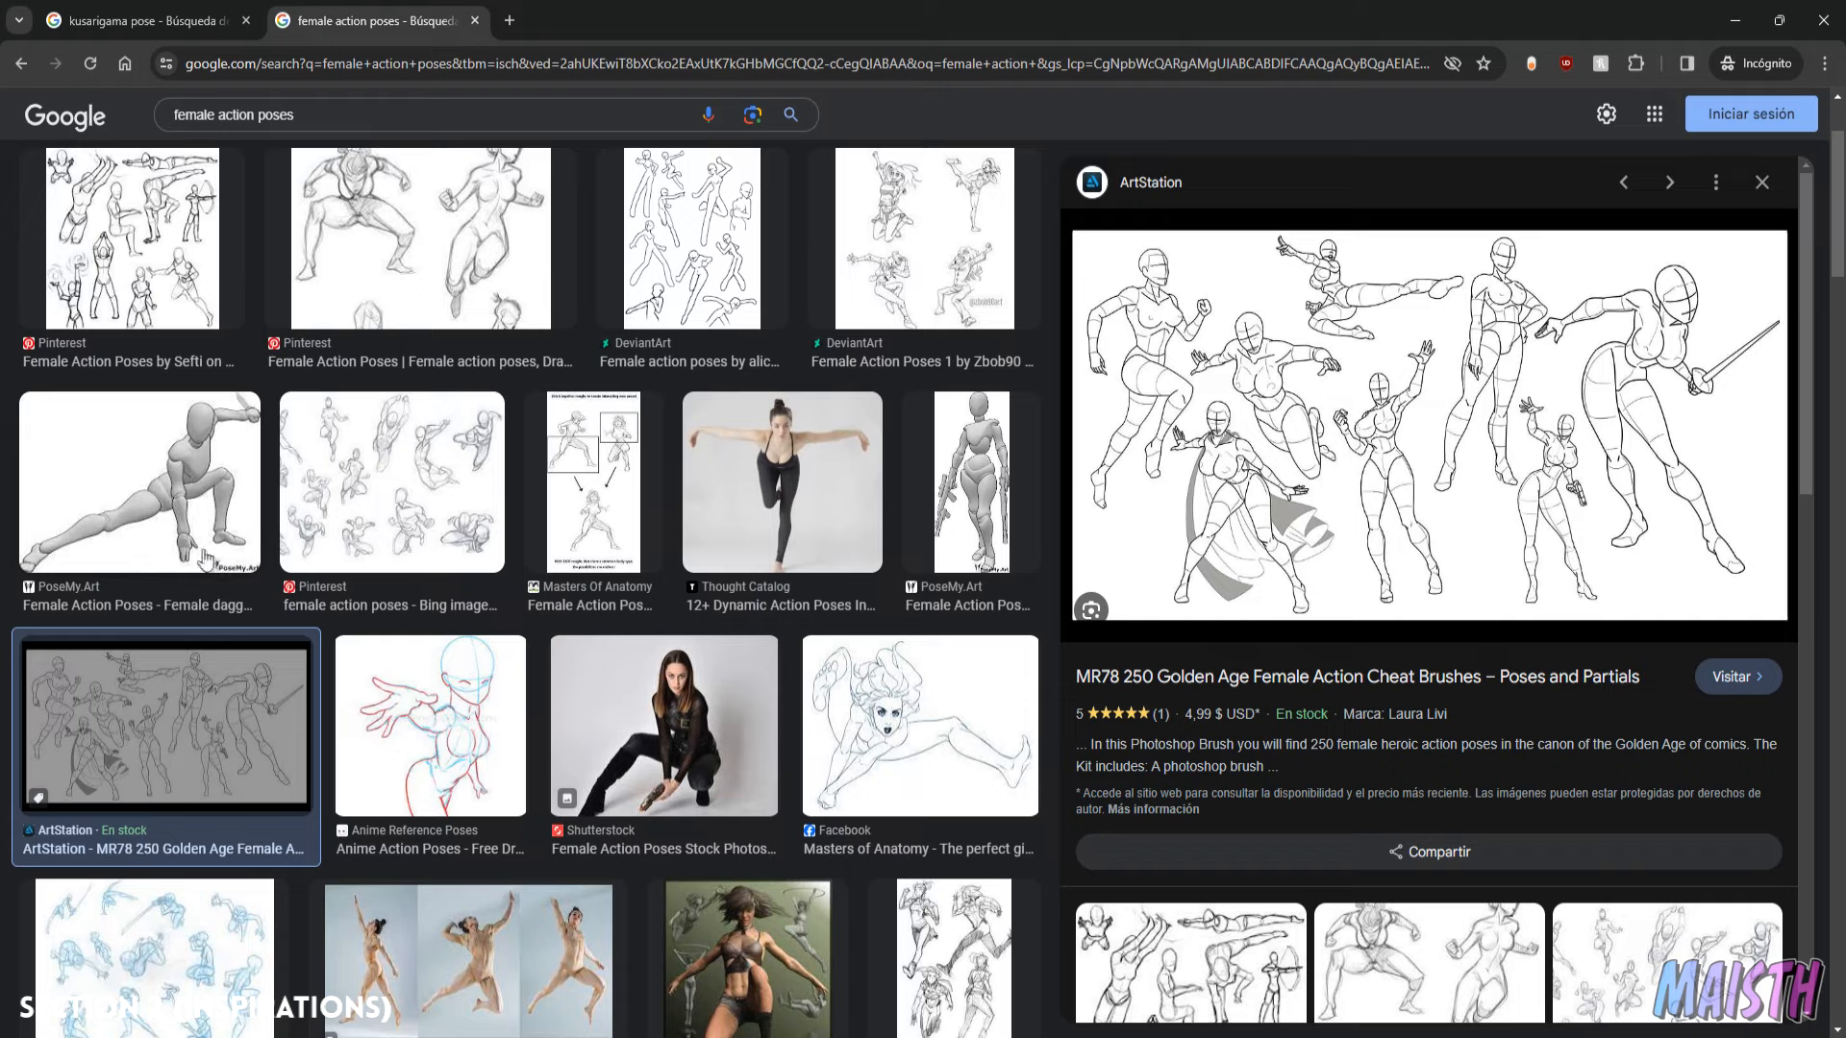
{"action": "scroll", "coordinate": [42, 704], "scroll_direction": "down", "scroll_amount": 5}
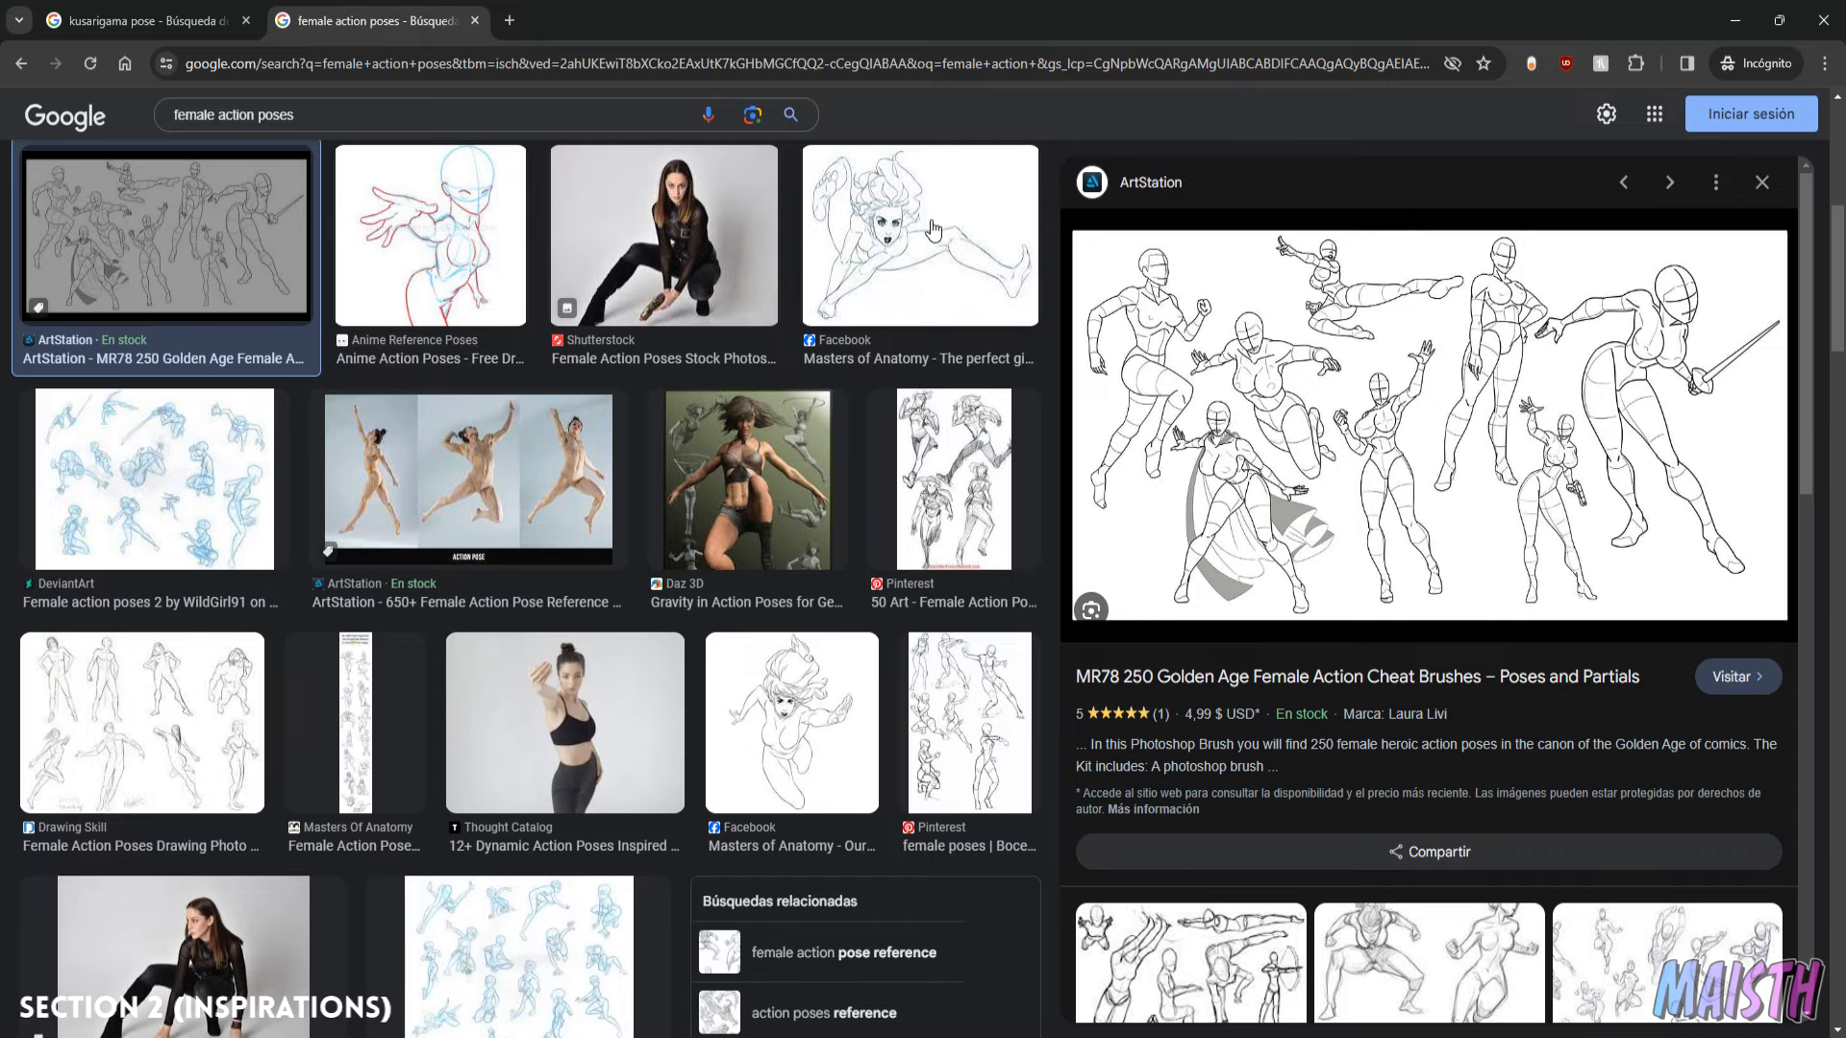
{"action": "scroll", "coordinate": [241, 474], "scroll_direction": "down", "scroll_amount": 5}
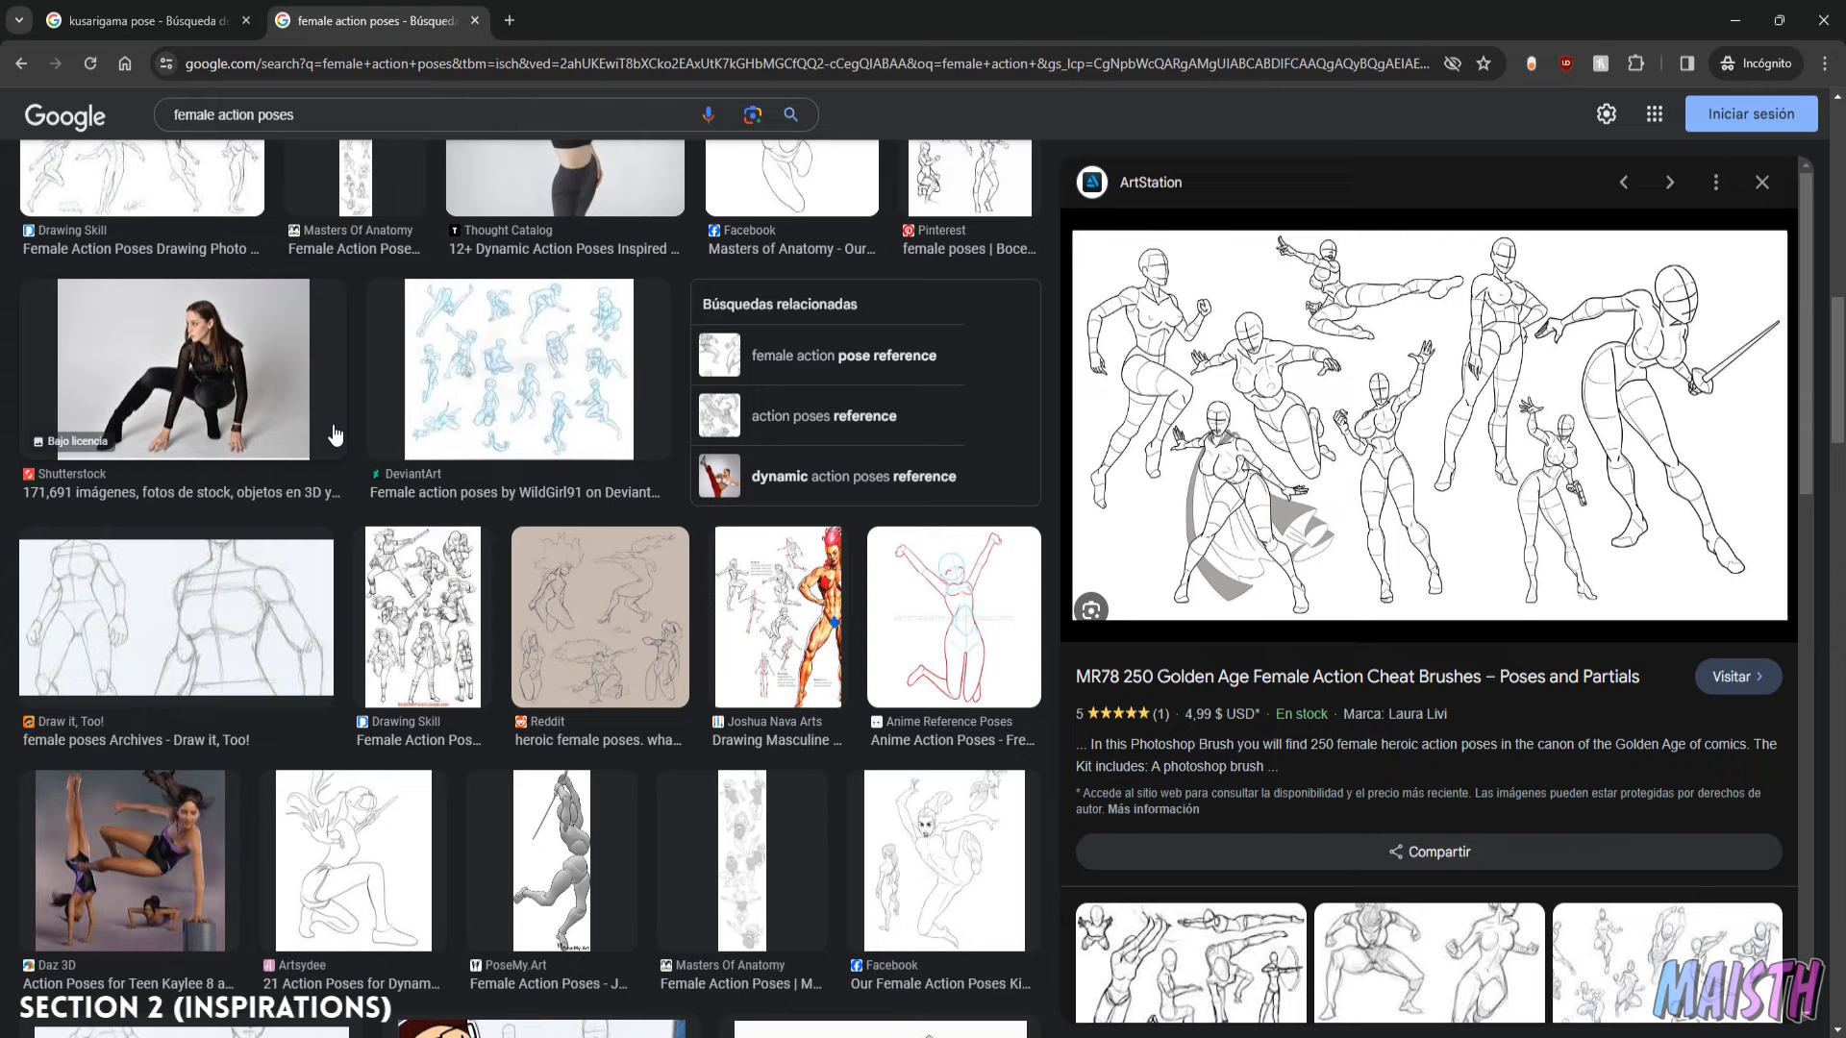
{"action": "left_click", "coordinate": [451, 603]}
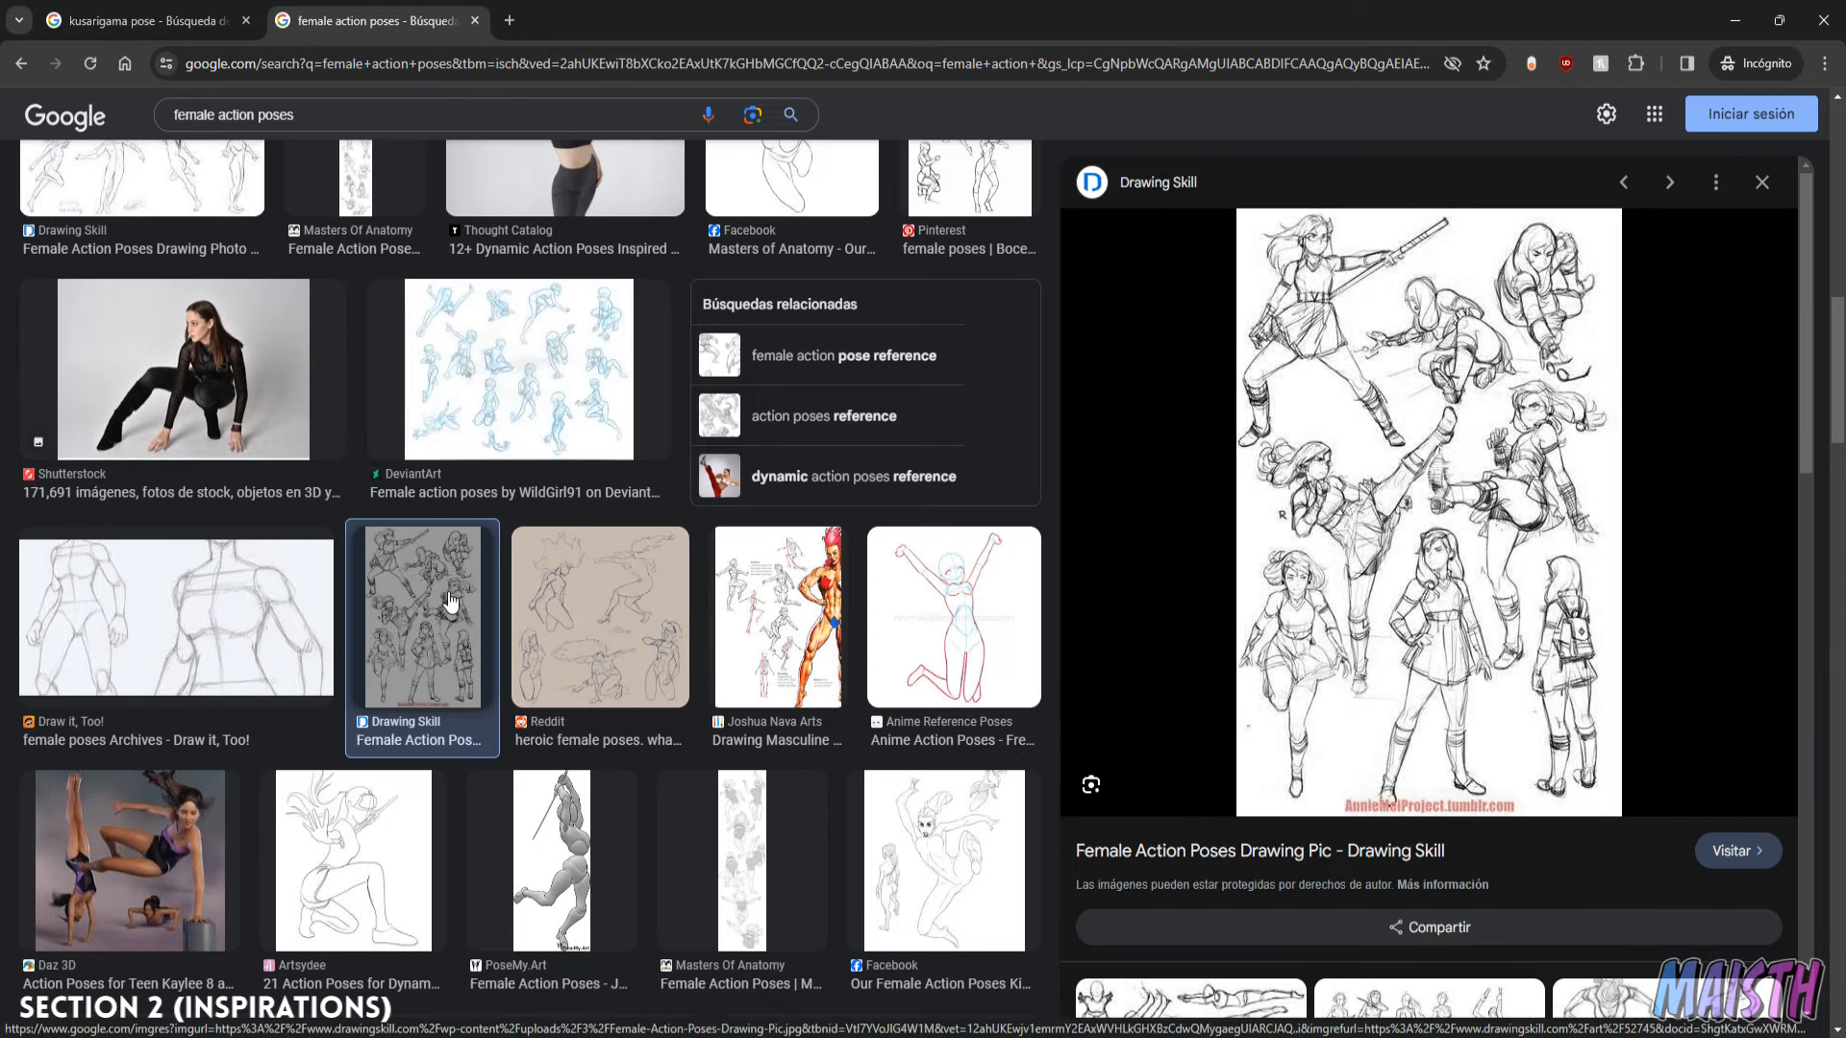
{"action": "scroll", "coordinate": [262, 625], "scroll_direction": "down", "scroll_amount": 5}
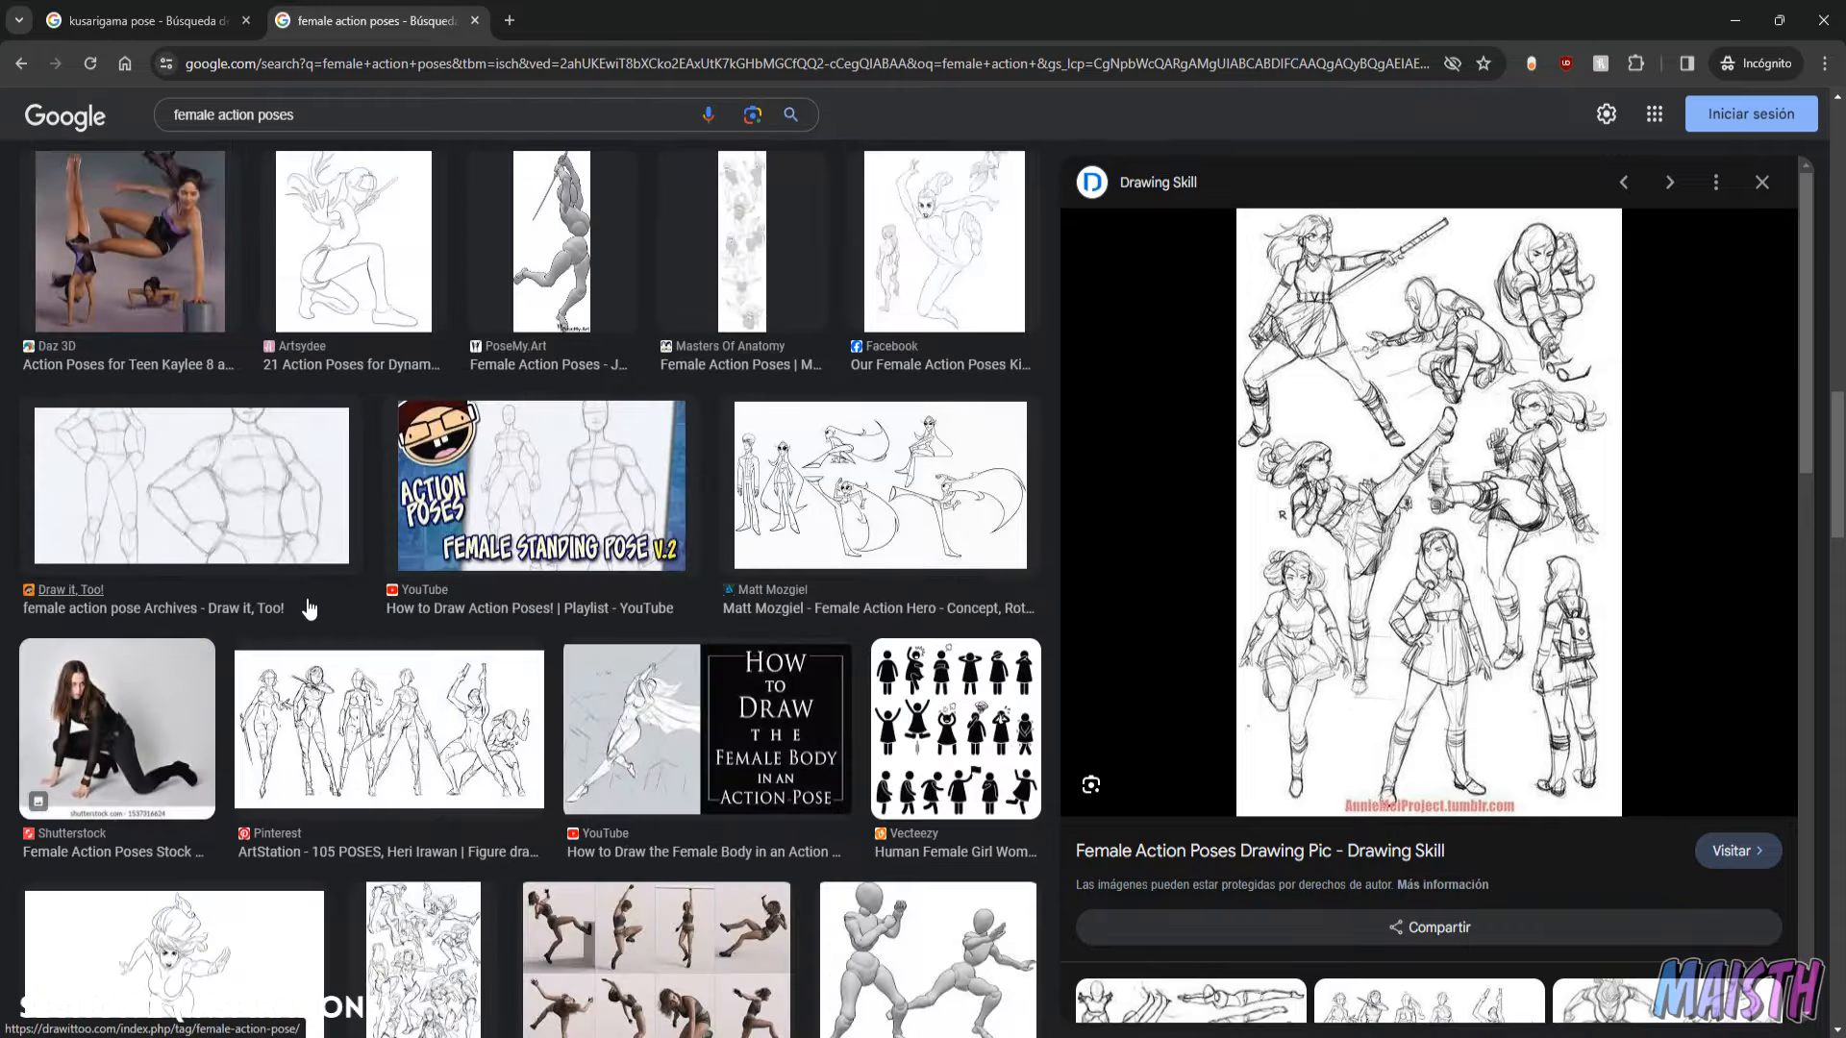
Search the images for "female action poses jump" and examine the 330+ Male Action Pose Reference Pictures result.
{"action": "key", "text": "Return"}
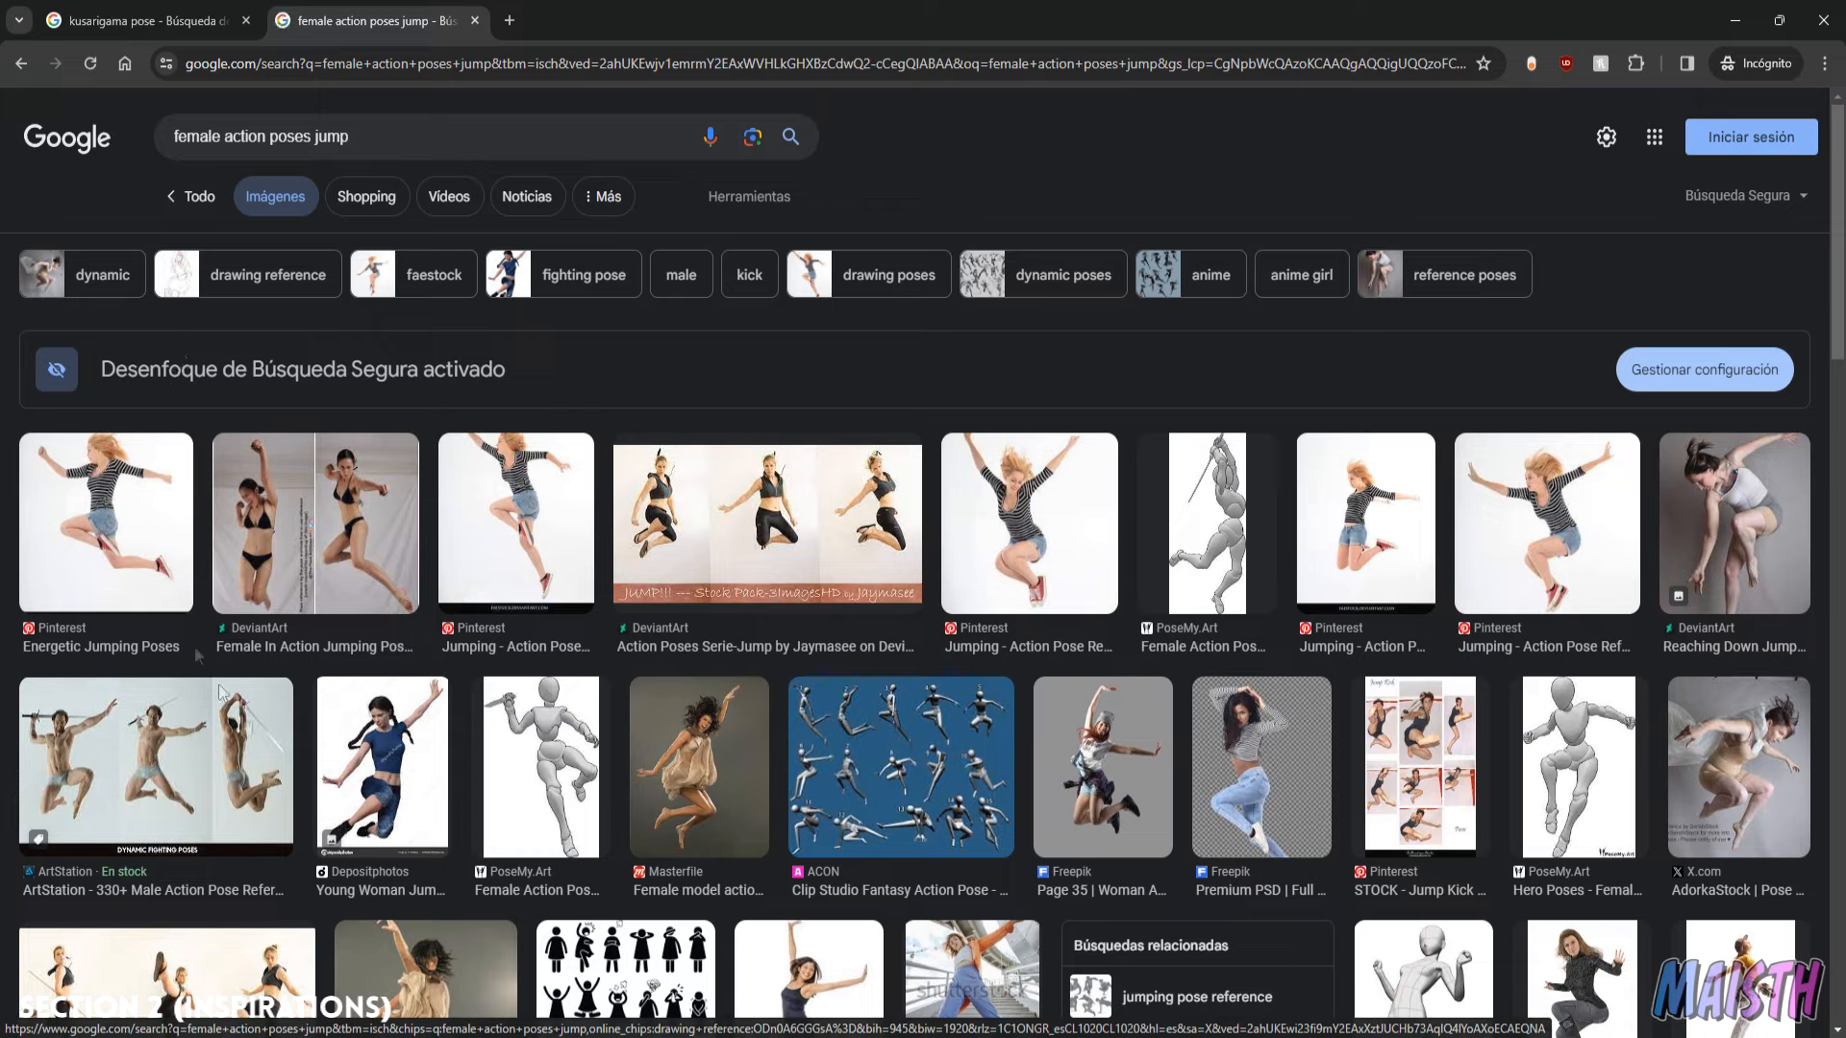
{"action": "left_click", "coordinate": [220, 769]}
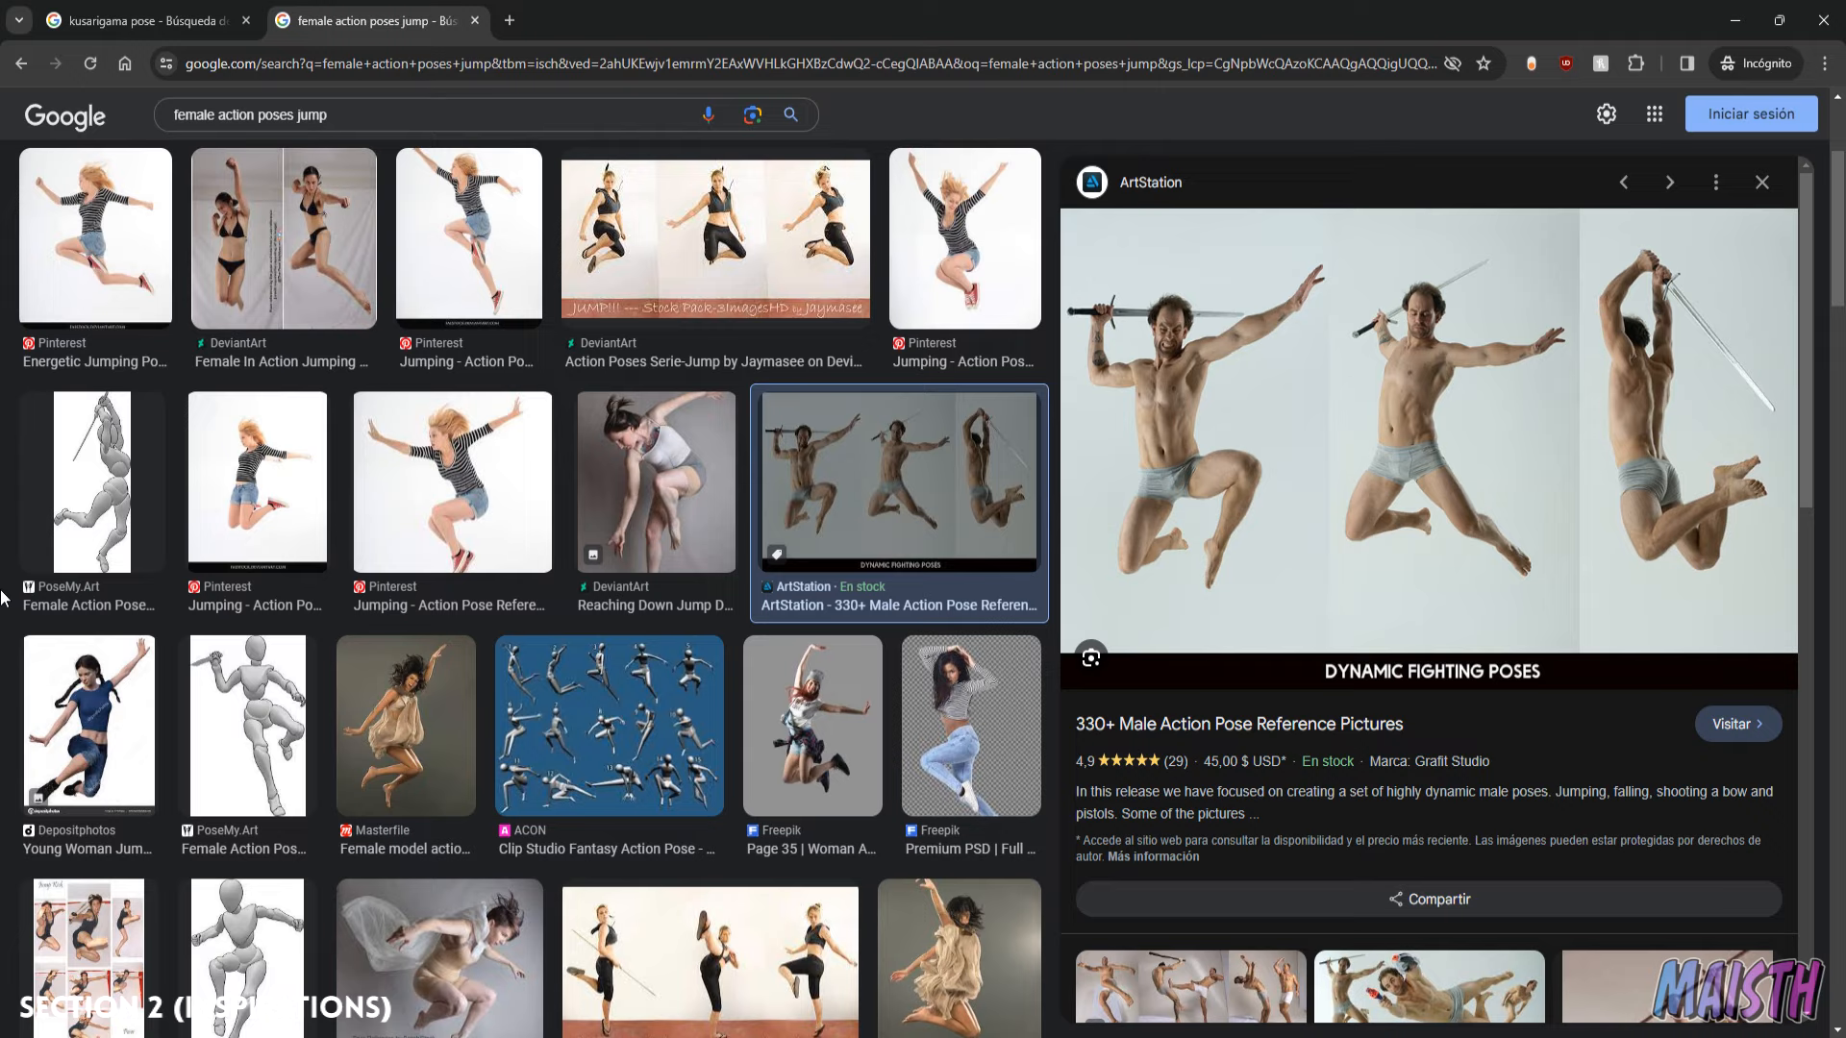
{"action": "scroll", "coordinate": [247, 492], "scroll_direction": "down", "scroll_amount": 2}
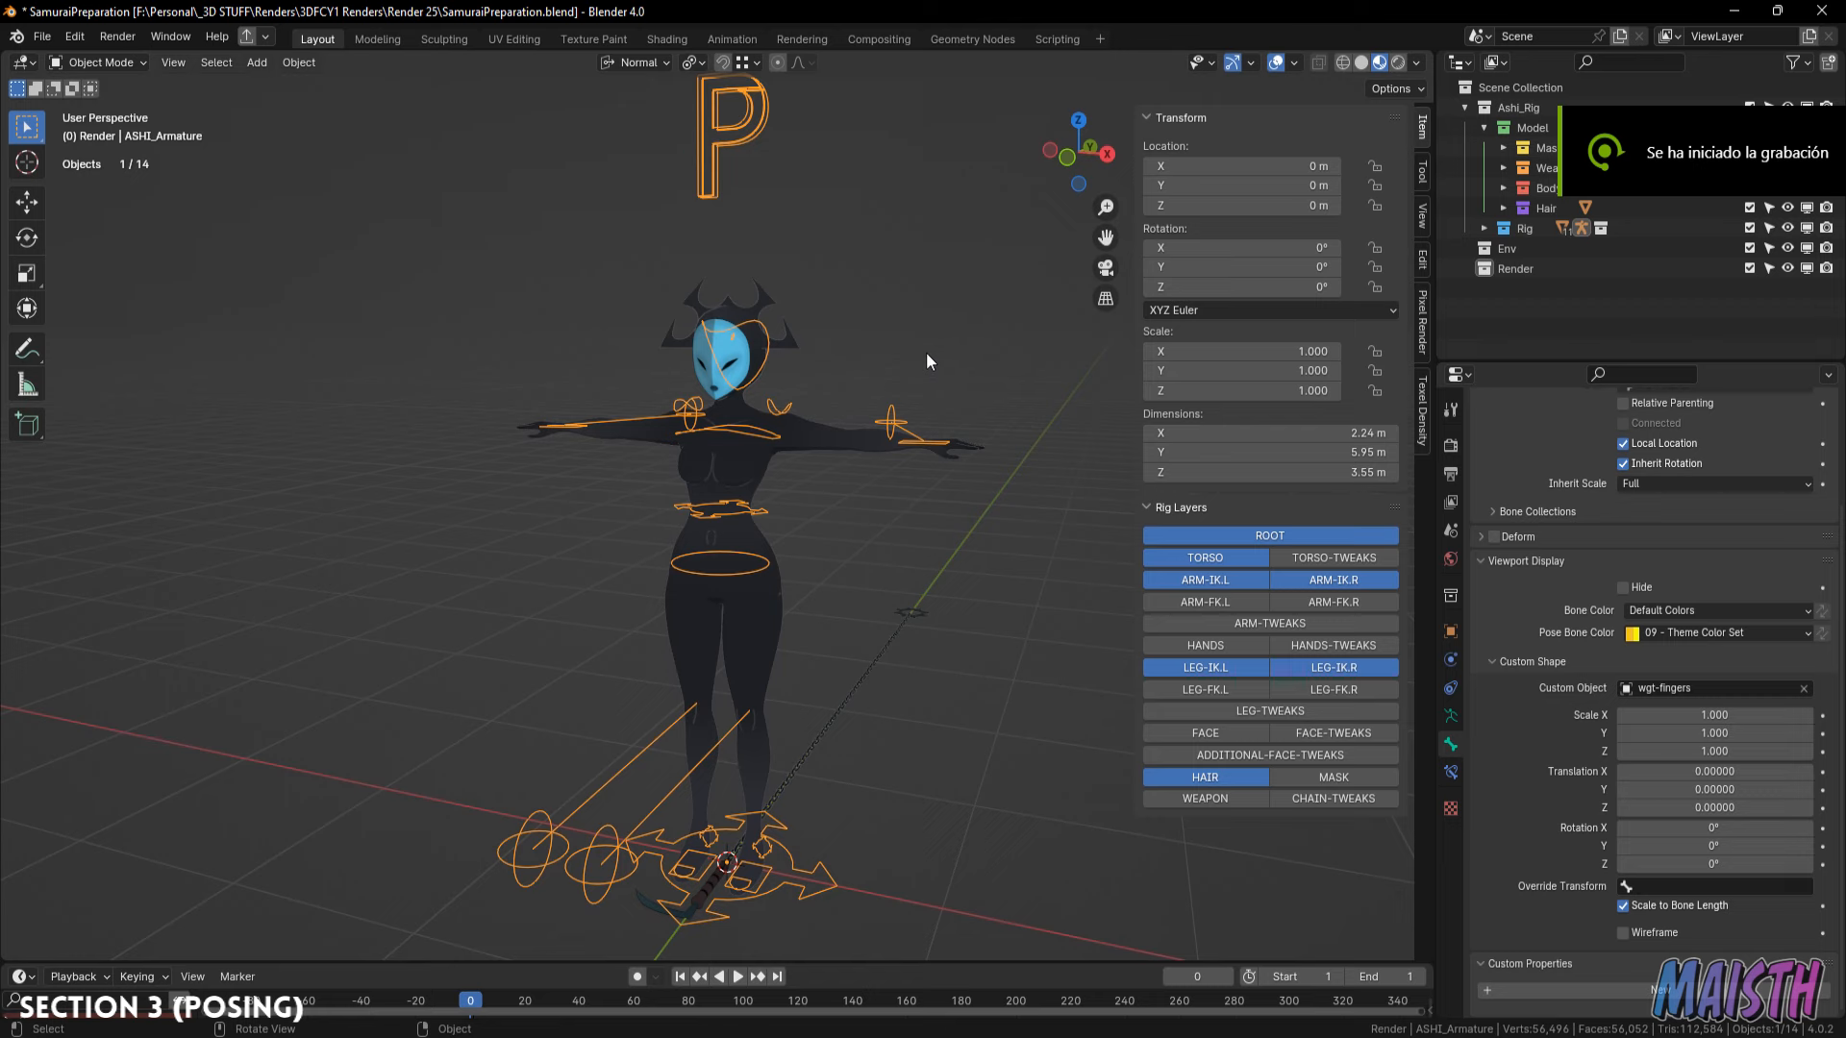
In Blender, select all character objects with the body active and disable the Outline modifier's viewport display on all of them.
{"action": "left_click", "coordinate": [759, 541], "text": "shift"}
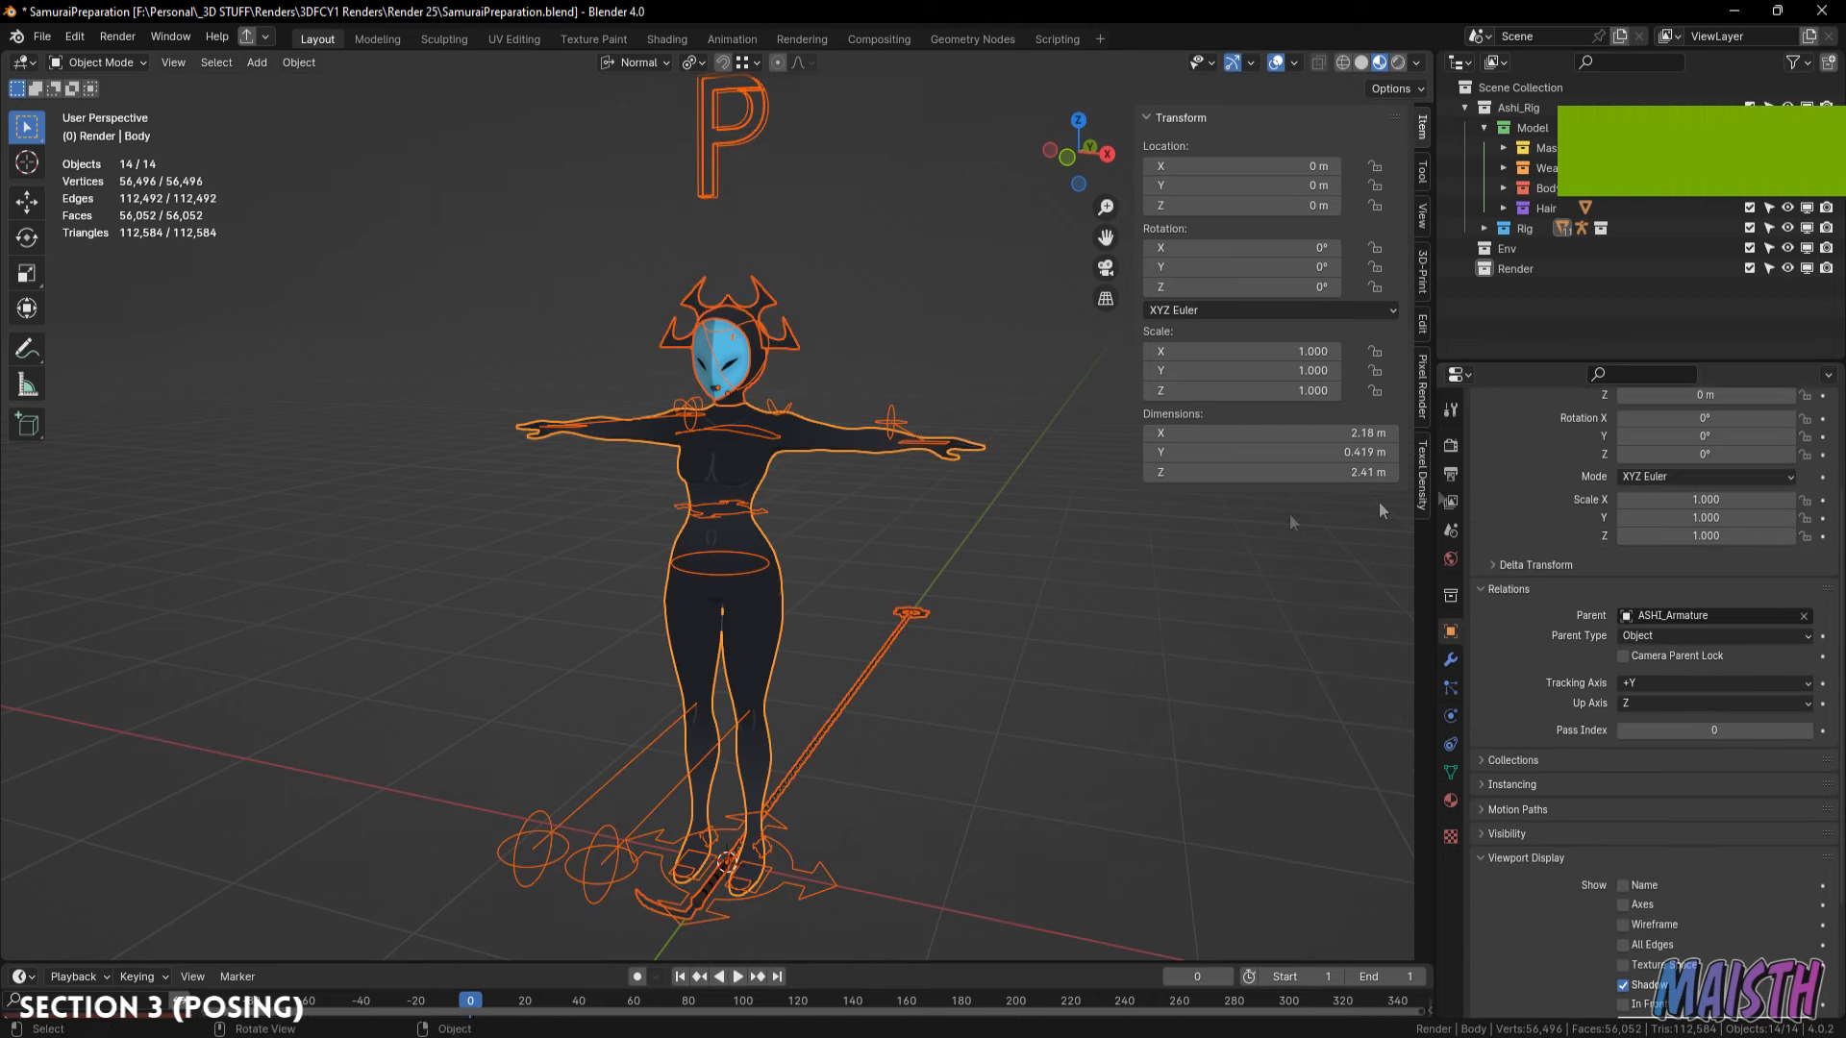
{"action": "left_click", "coordinate": [1453, 659]}
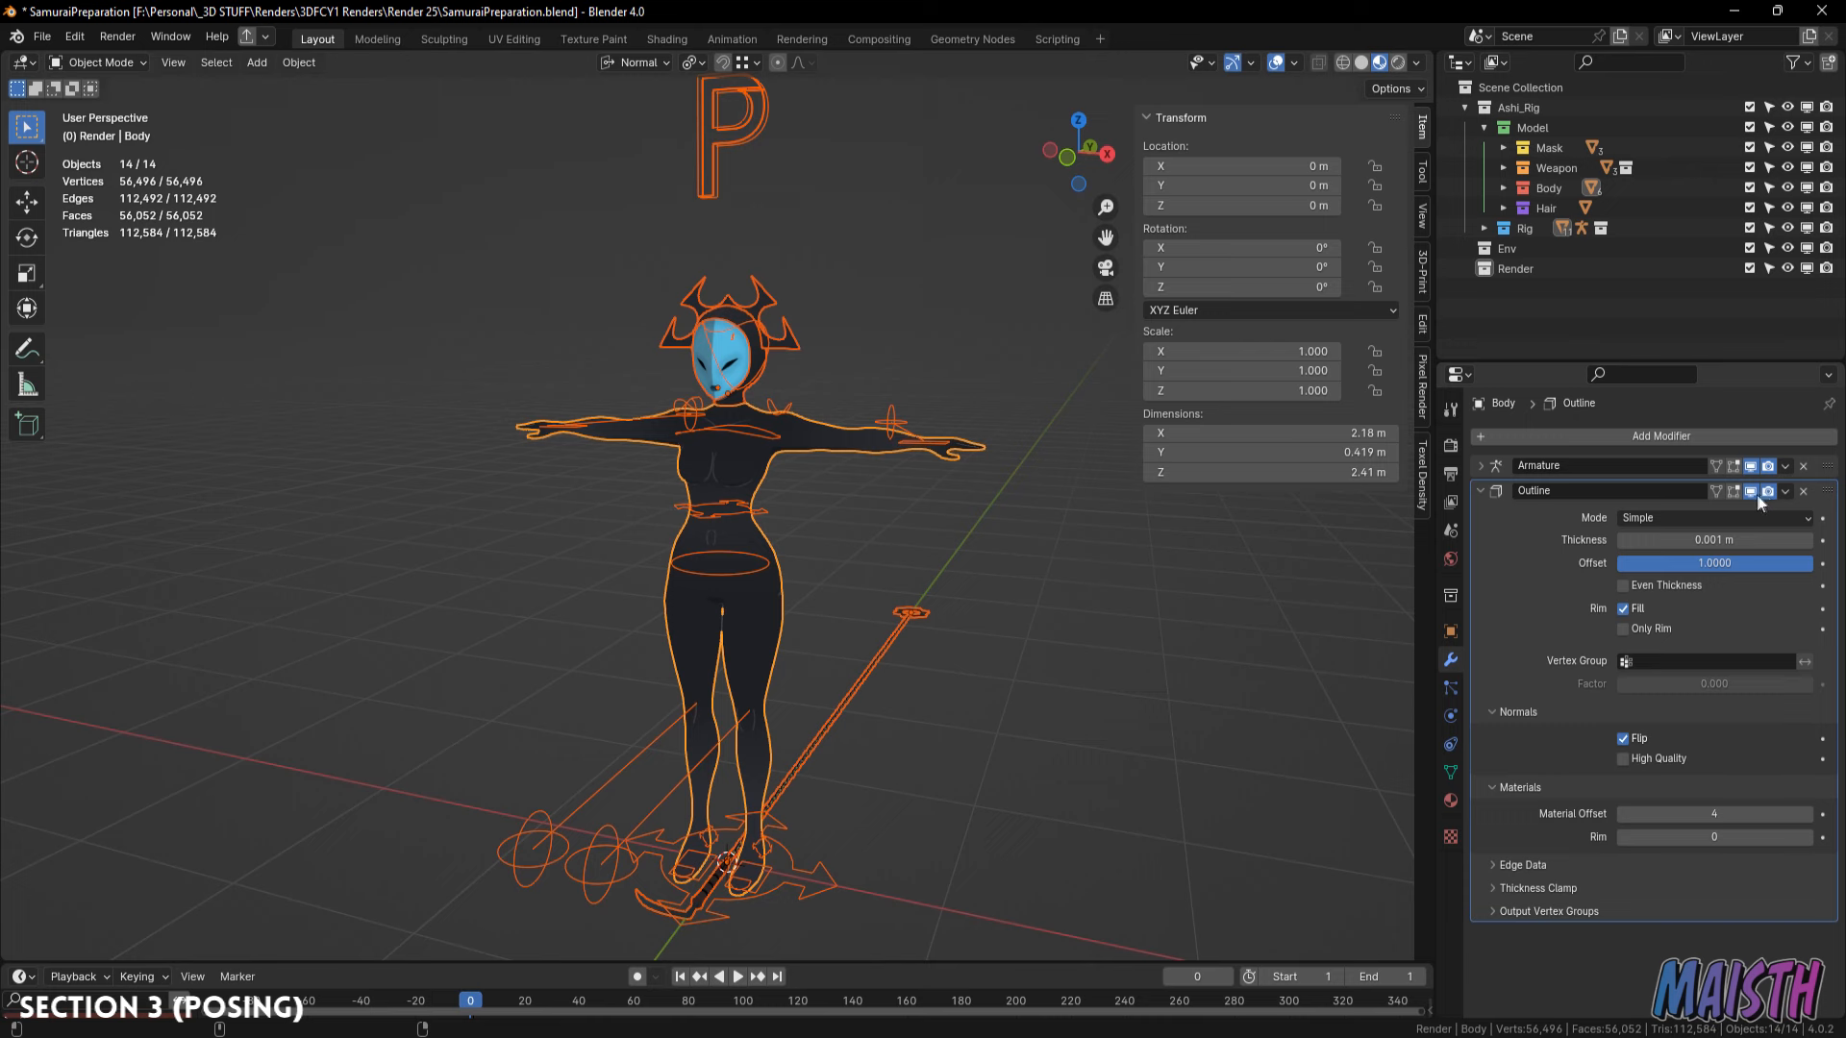
{"action": "left_click", "coordinate": [1014, 194]}
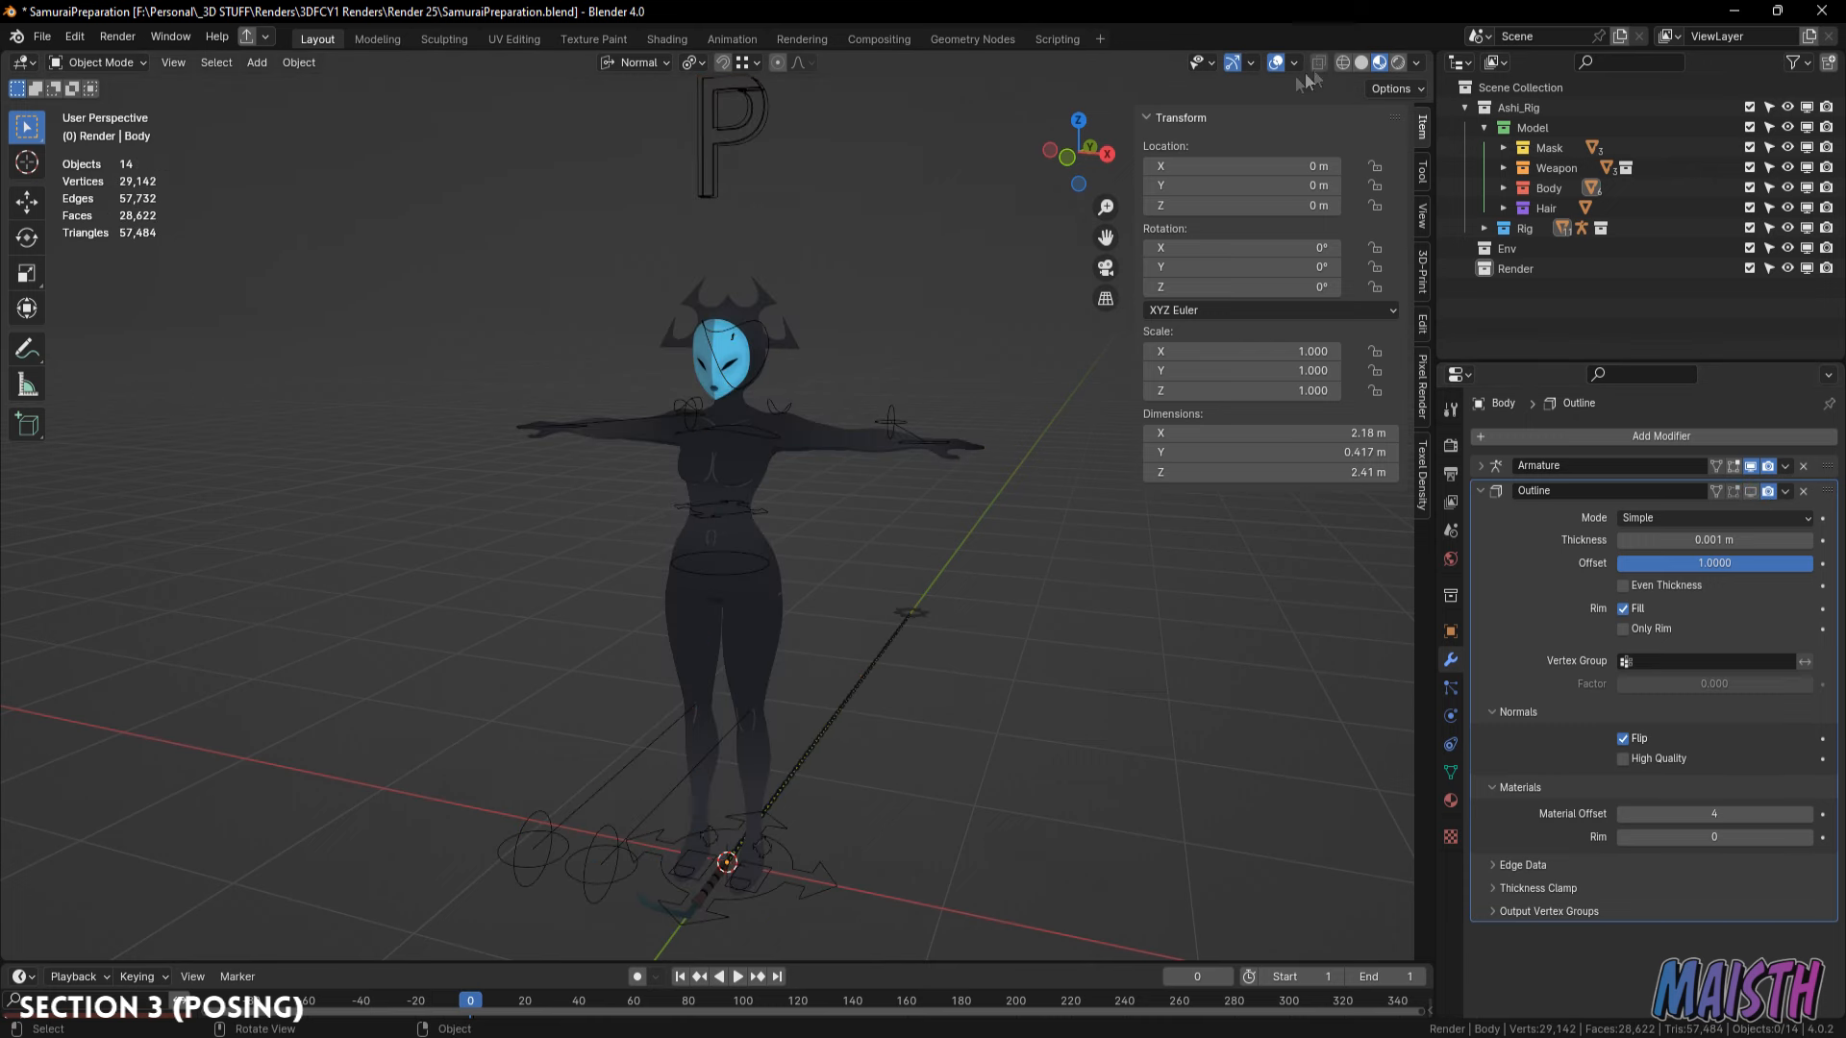
Switch the viewport to Solid shading with Studio lighting and set its color mode to Texture.
{"action": "left_click", "coordinate": [1294, 63]}
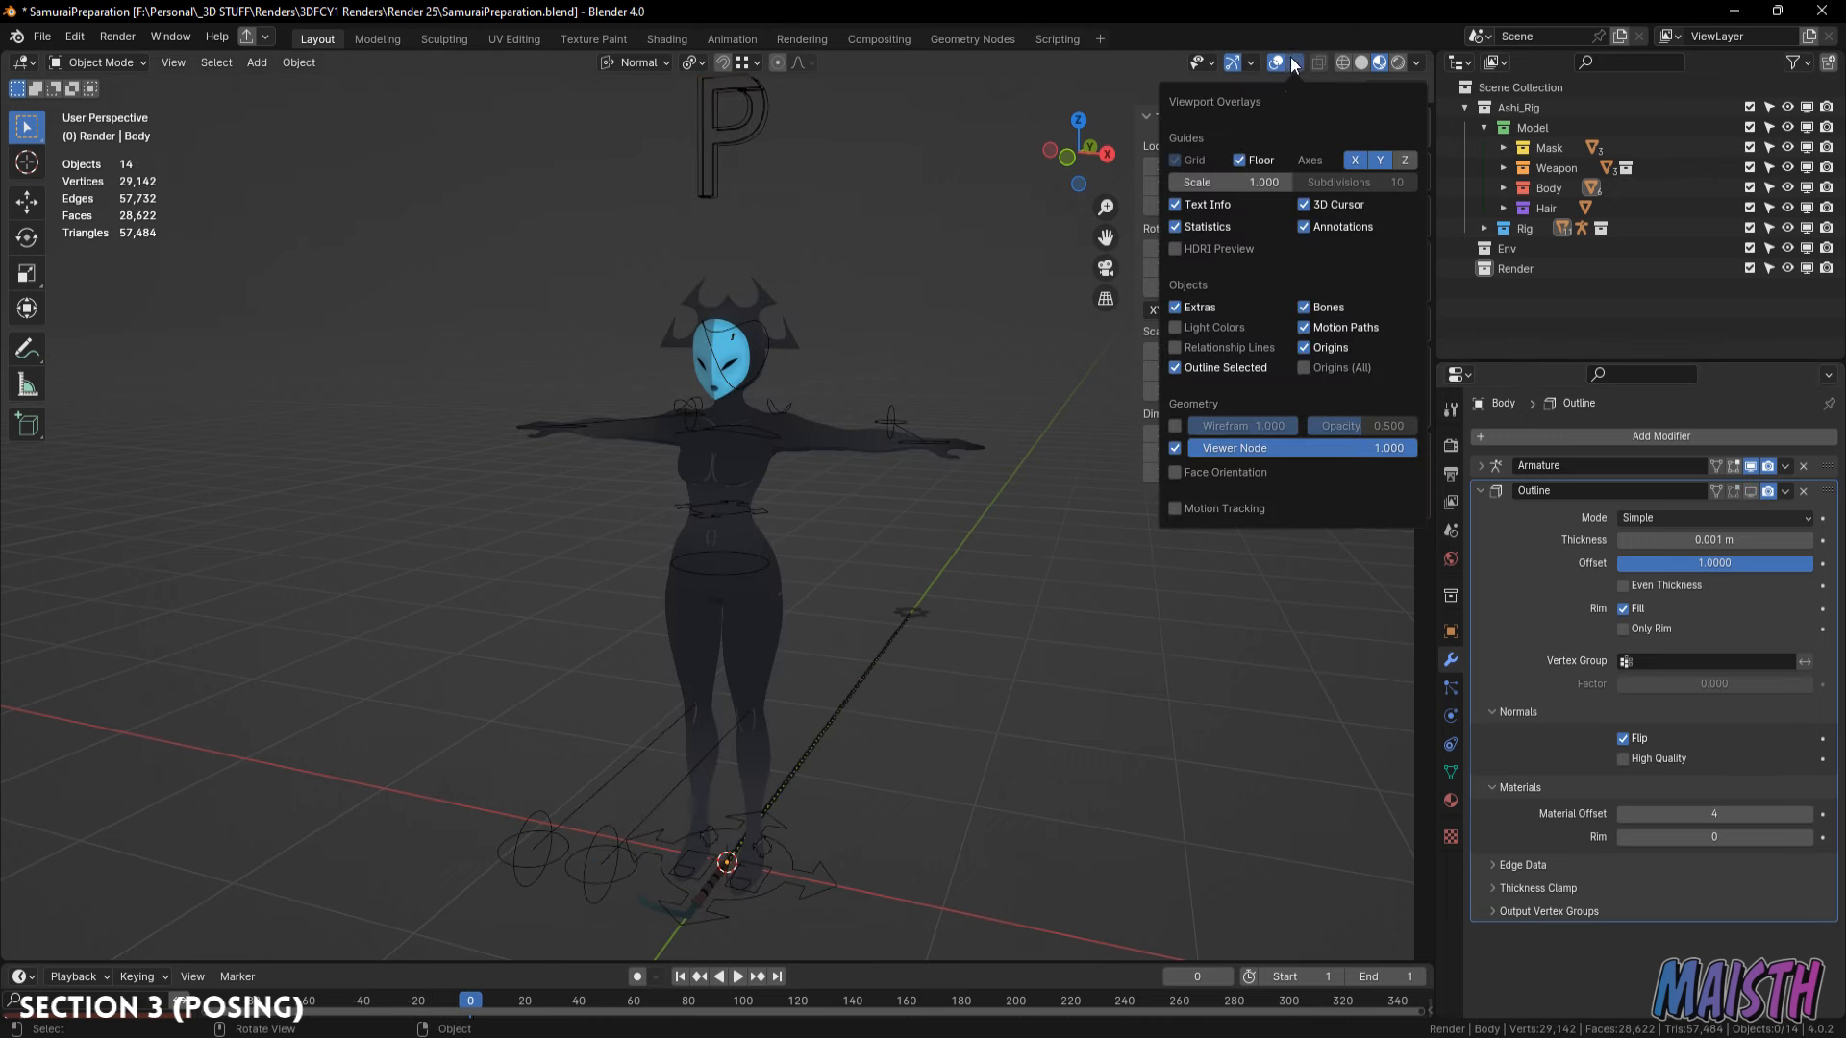
{"action": "left_click", "coordinate": [1417, 65]}
{"action": "left_click", "coordinate": [1399, 204]}
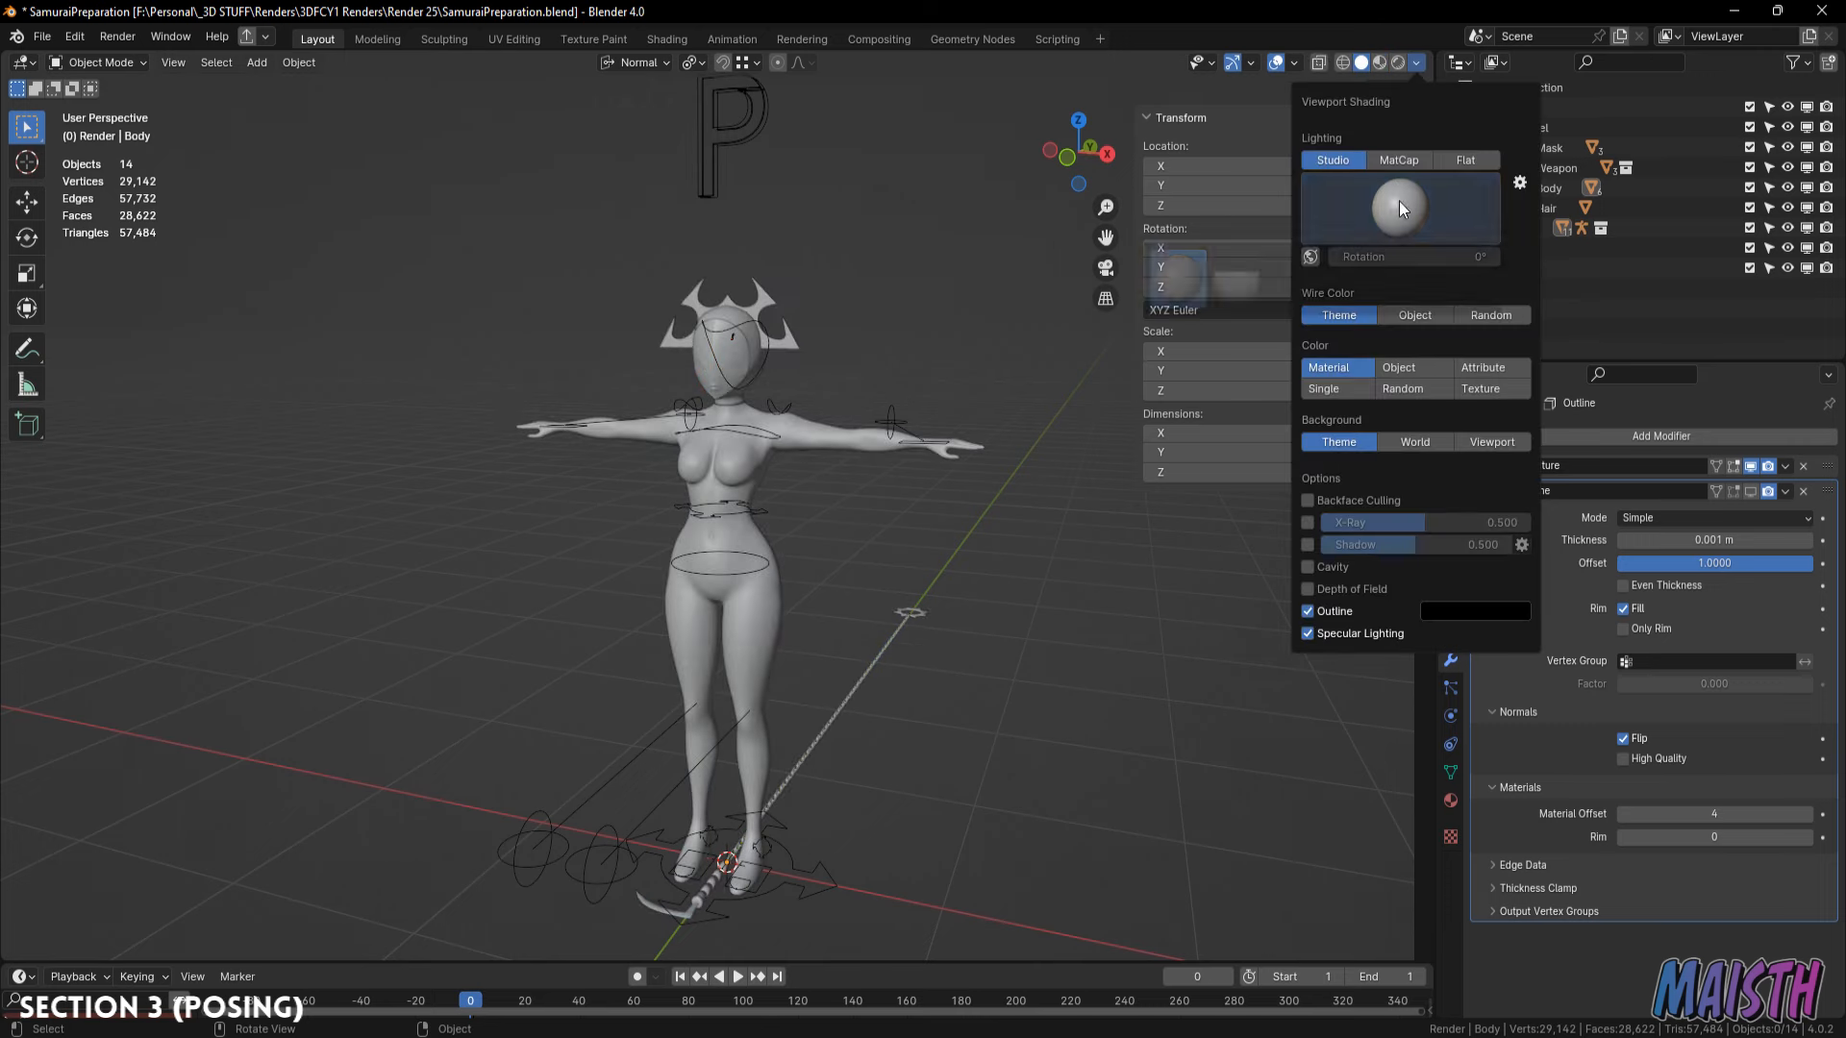
{"action": "left_click", "coordinate": [1361, 301]}
{"action": "left_click", "coordinate": [1492, 389]}
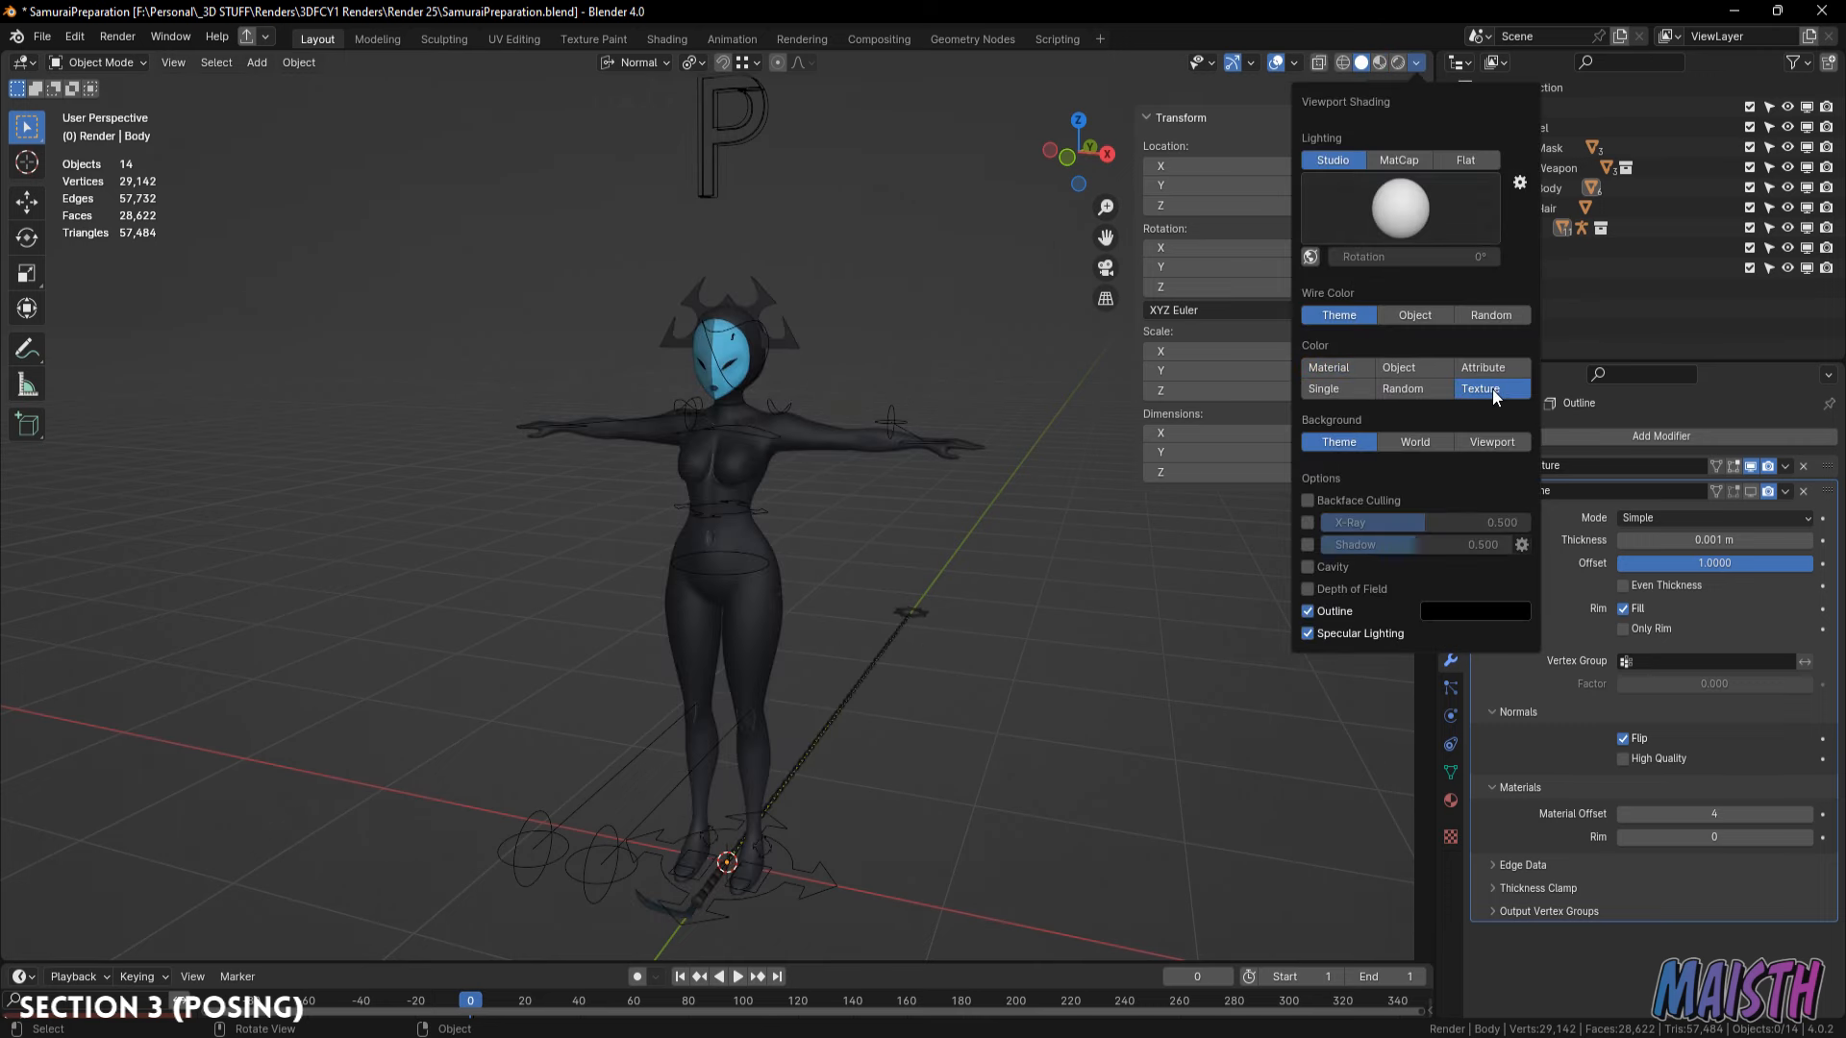
Save the file, then select the character's armature and switch it to Pose Mode.
{"action": "mouse_move", "coordinate": [726, 461]}
{"action": "middle_mouse_down"}
{"action": "mouse_move", "coordinate": [684, 445]}
{"action": "mouse_move", "coordinate": [754, 462]}
{"action": "mouse_move", "coordinate": [754, 516]}
{"action": "mouse_move", "coordinate": [800, 454]}
{"action": "middle_mouse_up"}
{"action": "scroll", "coordinate": [754, 462], "scroll_direction": "up", "scroll_amount": 2}
{"action": "key", "text": "ctrl+s"}
{"action": "scroll", "coordinate": [800, 454], "scroll_direction": "down", "scroll_amount": 1}
{"action": "left_click", "coordinate": [786, 413]}
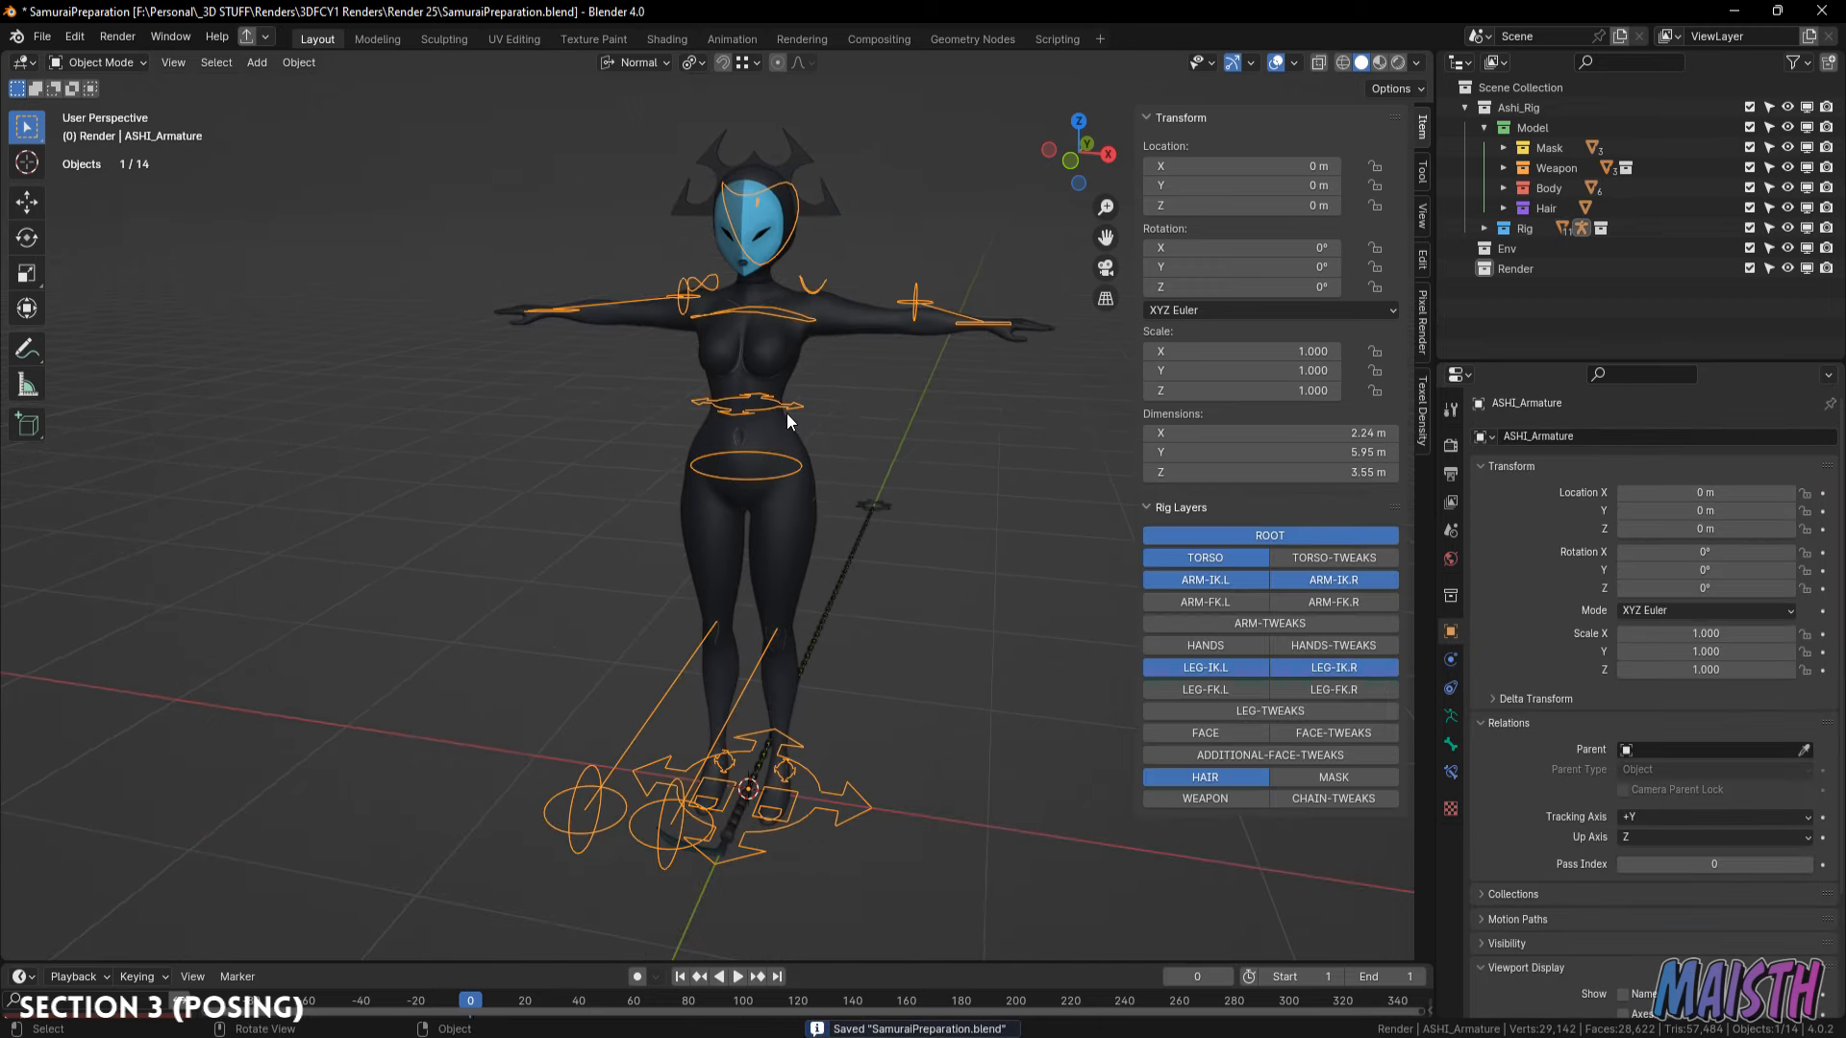
{"action": "left_click", "coordinate": [101, 62]}
{"action": "left_click", "coordinate": [96, 122]}
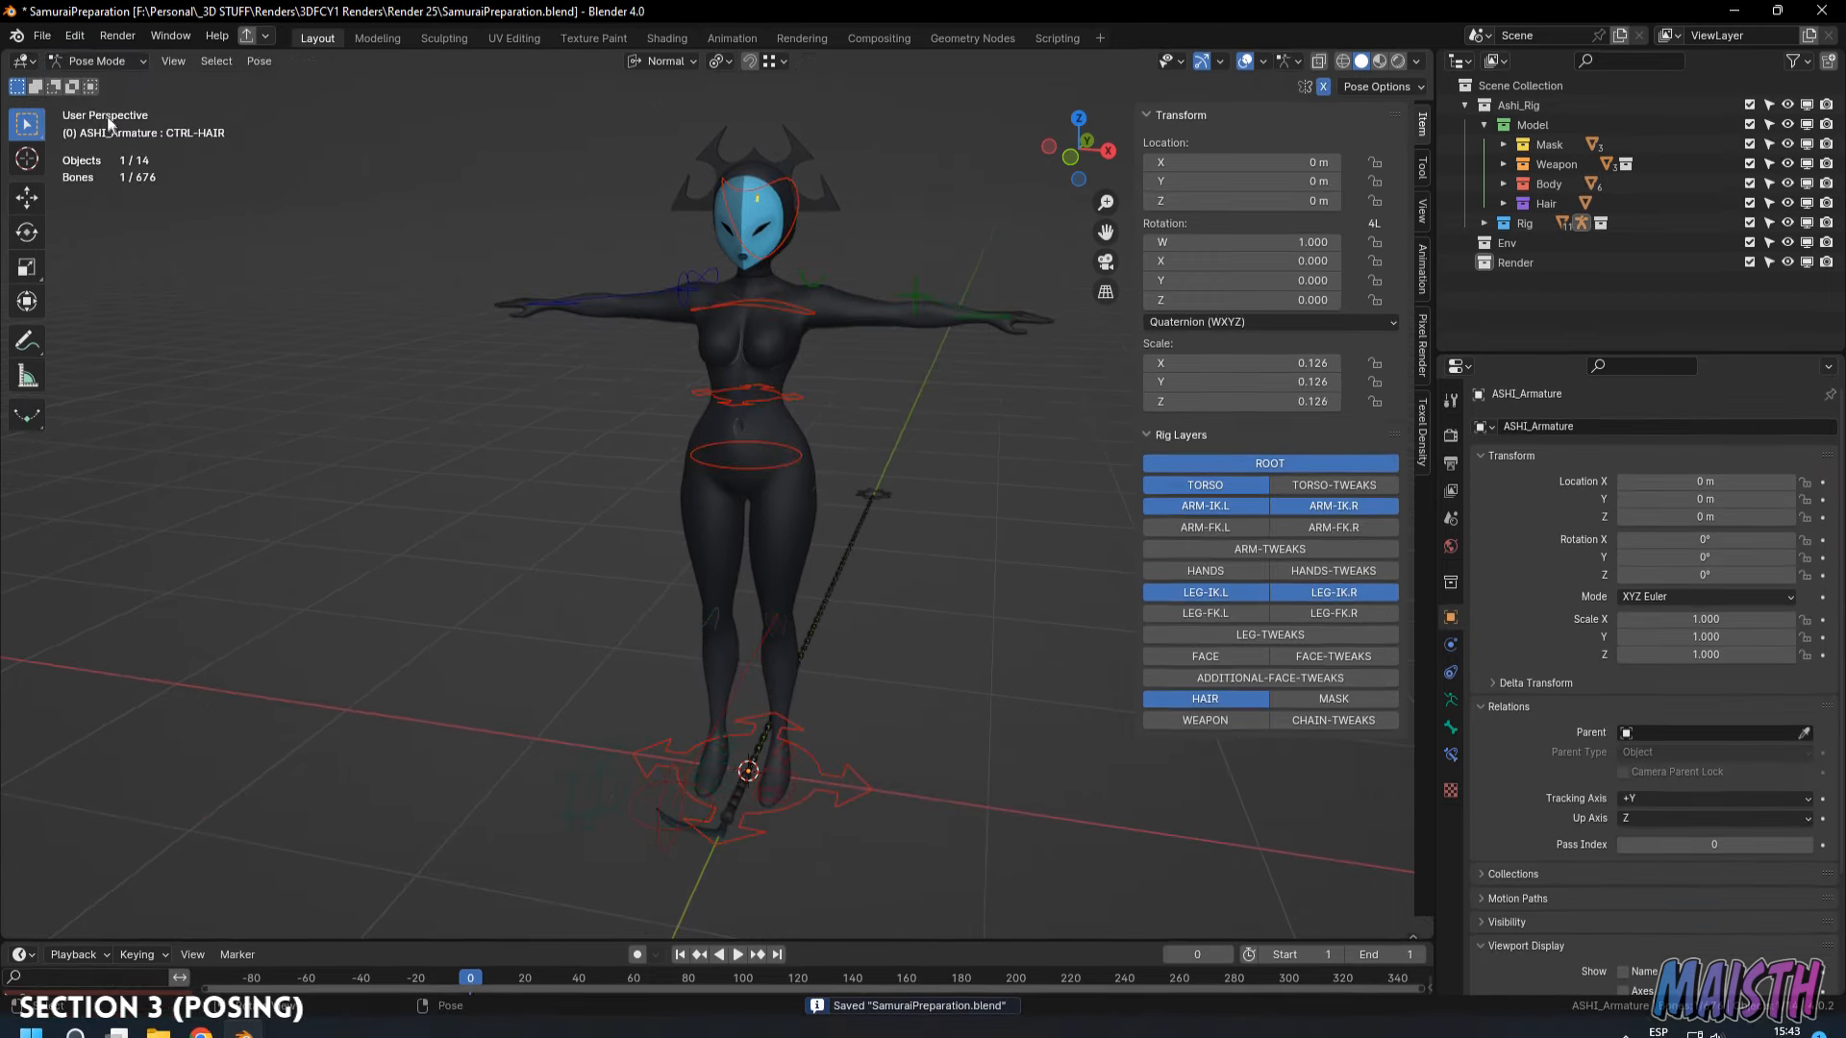
Rotate the torso control freely from several angles to tilt and twist the character's upper body.
{"action": "left_click", "coordinate": [746, 308]}
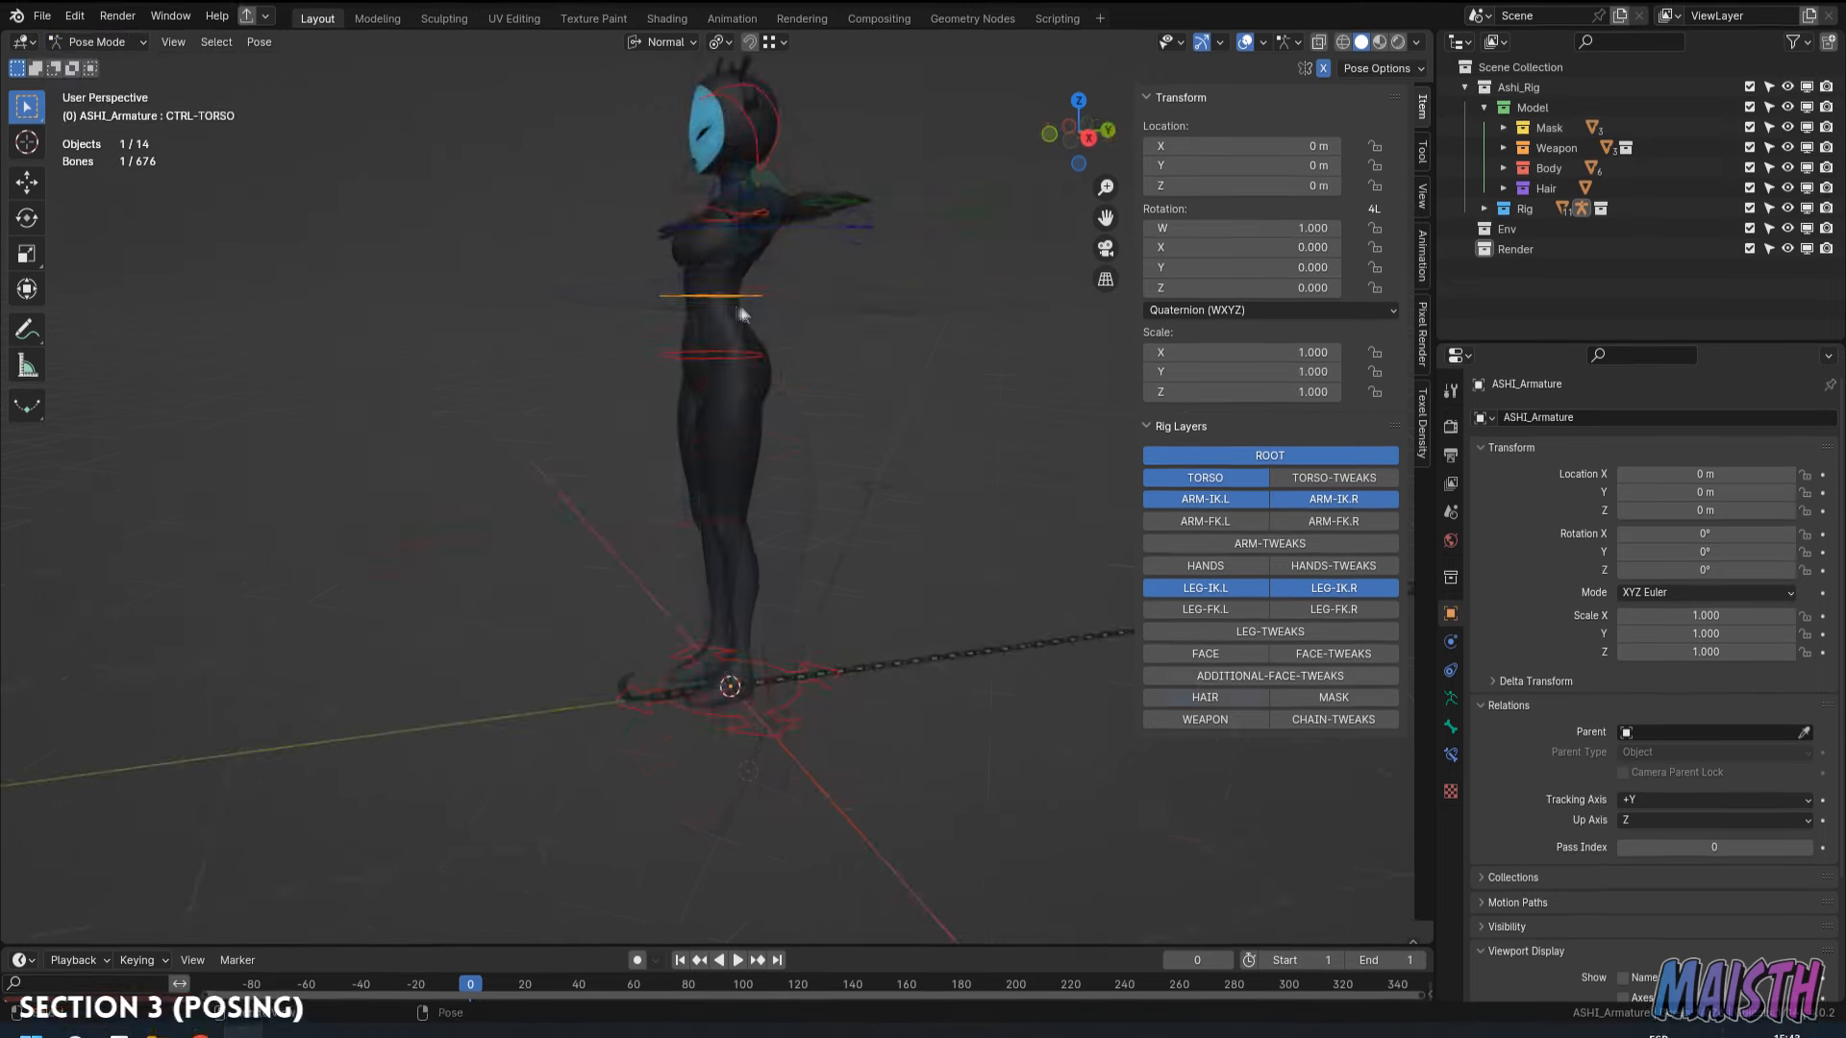
{"action": "key", "text": "r"}
{"action": "key", "text": "r"}
{"action": "middle_click_drag", "start_coordinate": [746, 309], "coordinate": [927, 460]}
{"action": "left_click", "coordinate": [916, 330]}
{"action": "scroll", "coordinate": [927, 460], "scroll_direction": "up", "scroll_amount": 1}
{"action": "mouse_move", "coordinate": [927, 460]}
{"action": "middle_mouse_down"}
{"action": "mouse_move", "coordinate": [911, 467]}
{"action": "mouse_move", "coordinate": [937, 463]}
{"action": "middle_mouse_up"}
{"action": "key", "text": "r"}
{"action": "key", "text": "r"}
{"action": "left_click", "coordinate": [935, 461]}
Rotate the chest control to turn the ribcage, finishing with a trackball rotation of -10.3° and 1.72°.
{"action": "left_click", "coordinate": [747, 378]}
{"action": "key", "text": "r"}
{"action": "key", "text": "r"}
{"action": "left_click", "coordinate": [650, 380]}
{"action": "middle_click_drag", "start_coordinate": [730, 356], "coordinate": [813, 327]}
{"action": "key", "text": "r"}
{"action": "left_click", "coordinate": [829, 327]}
Rotate the hips control freely to tilt the pelvis, finishing with a -5.74° rotation in the view orientation.
{"action": "left_click", "coordinate": [740, 527]}
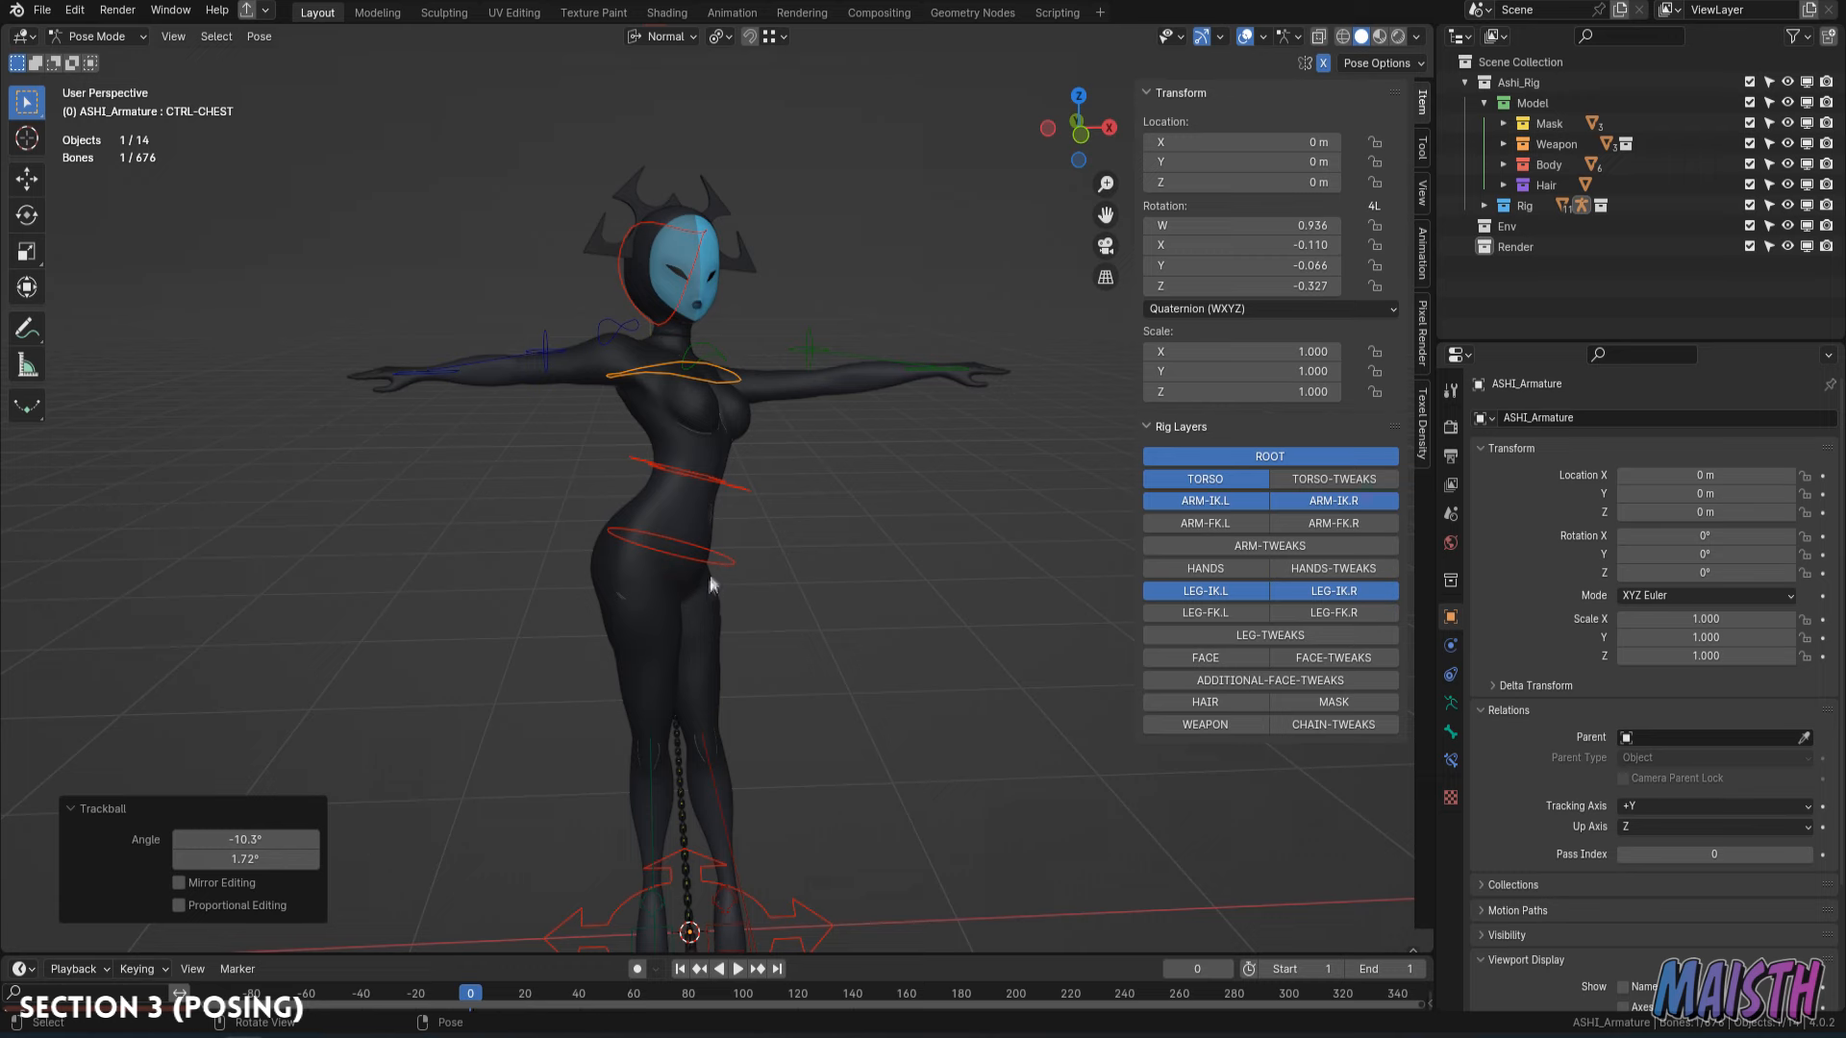
{"action": "key", "text": "r"}
{"action": "key", "text": "r"}
{"action": "left_click", "coordinate": [787, 517]}
{"action": "mouse_move", "coordinate": [787, 517]}
{"action": "middle_mouse_down"}
{"action": "mouse_move", "coordinate": [936, 568]}
{"action": "mouse_move", "coordinate": [877, 411]}
{"action": "mouse_move", "coordinate": [788, 402]}
{"action": "middle_mouse_up"}
{"action": "key", "text": "r"}
{"action": "left_click", "coordinate": [927, 530]}
Set the viewport's solid shading color mode to Material.
{"action": "scroll", "coordinate": [877, 412], "scroll_direction": "up", "scroll_amount": 1}
{"action": "left_click", "coordinate": [1417, 37]}
{"action": "left_click", "coordinate": [1339, 349]}
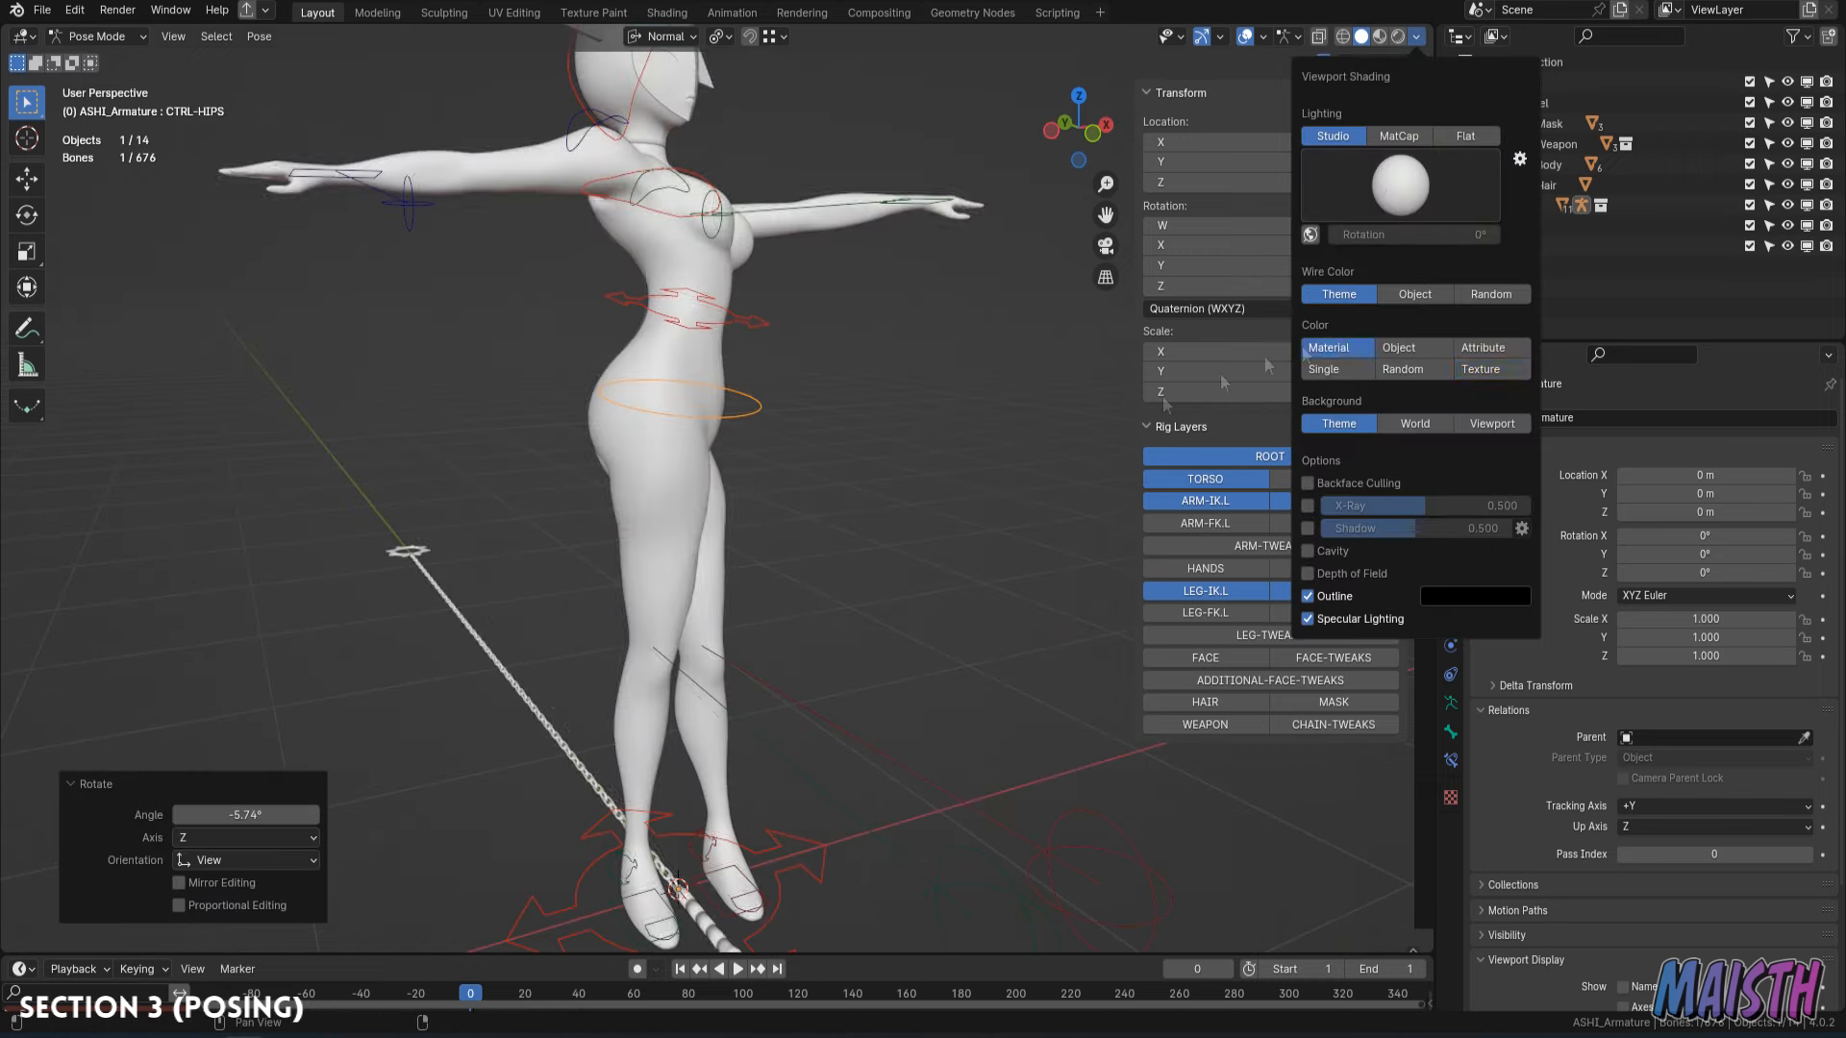
{"action": "middle_click_drag", "start_coordinate": [923, 596], "coordinate": [919, 481], "text": "shift"}
{"action": "scroll", "coordinate": [904, 500], "scroll_direction": "down", "scroll_amount": 1}
{"action": "middle_click_drag", "start_coordinate": [865, 519], "coordinate": [769, 539]}
{"action": "left_click", "coordinate": [615, 710]}
{"action": "left_click", "coordinate": [641, 737]}
{"action": "mouse_move", "coordinate": [615, 709]}
{"action": "middle_mouse_down"}
{"action": "mouse_move", "coordinate": [697, 706]}
{"action": "mouse_move", "coordinate": [674, 740]}
{"action": "middle_mouse_up"}
{"action": "left_click", "coordinate": [660, 757]}
{"action": "key", "text": "r"}
{"action": "key", "text": "z"}
{"action": "right_click", "coordinate": [759, 596]}
Move the right foot IK control upward in two passes to lift the right leg with a bent knee.
{"action": "left_click", "coordinate": [783, 371]}
{"action": "middle_click_drag", "start_coordinate": [783, 370], "coordinate": [846, 384]}
{"action": "key", "text": "g"}
{"action": "left_click", "coordinate": [894, 206]}
{"action": "middle_click_drag", "start_coordinate": [895, 207], "coordinate": [539, 216]}
{"action": "key", "text": "g"}
{"action": "left_click", "coordinate": [1411, 681]}
Rotate the right foot IK control freely, finishing with a trackball rotation of 5.73° and 23.5°, and adjust its position.
{"action": "key", "text": "r"}
{"action": "left_click", "coordinate": [770, 462]}
{"action": "key", "text": "r"}
{"action": "key", "text": "r"}
{"action": "left_click", "coordinate": [760, 433]}
{"action": "middle_click_drag", "start_coordinate": [760, 433], "coordinate": [923, 447]}
{"action": "key", "text": "g"}
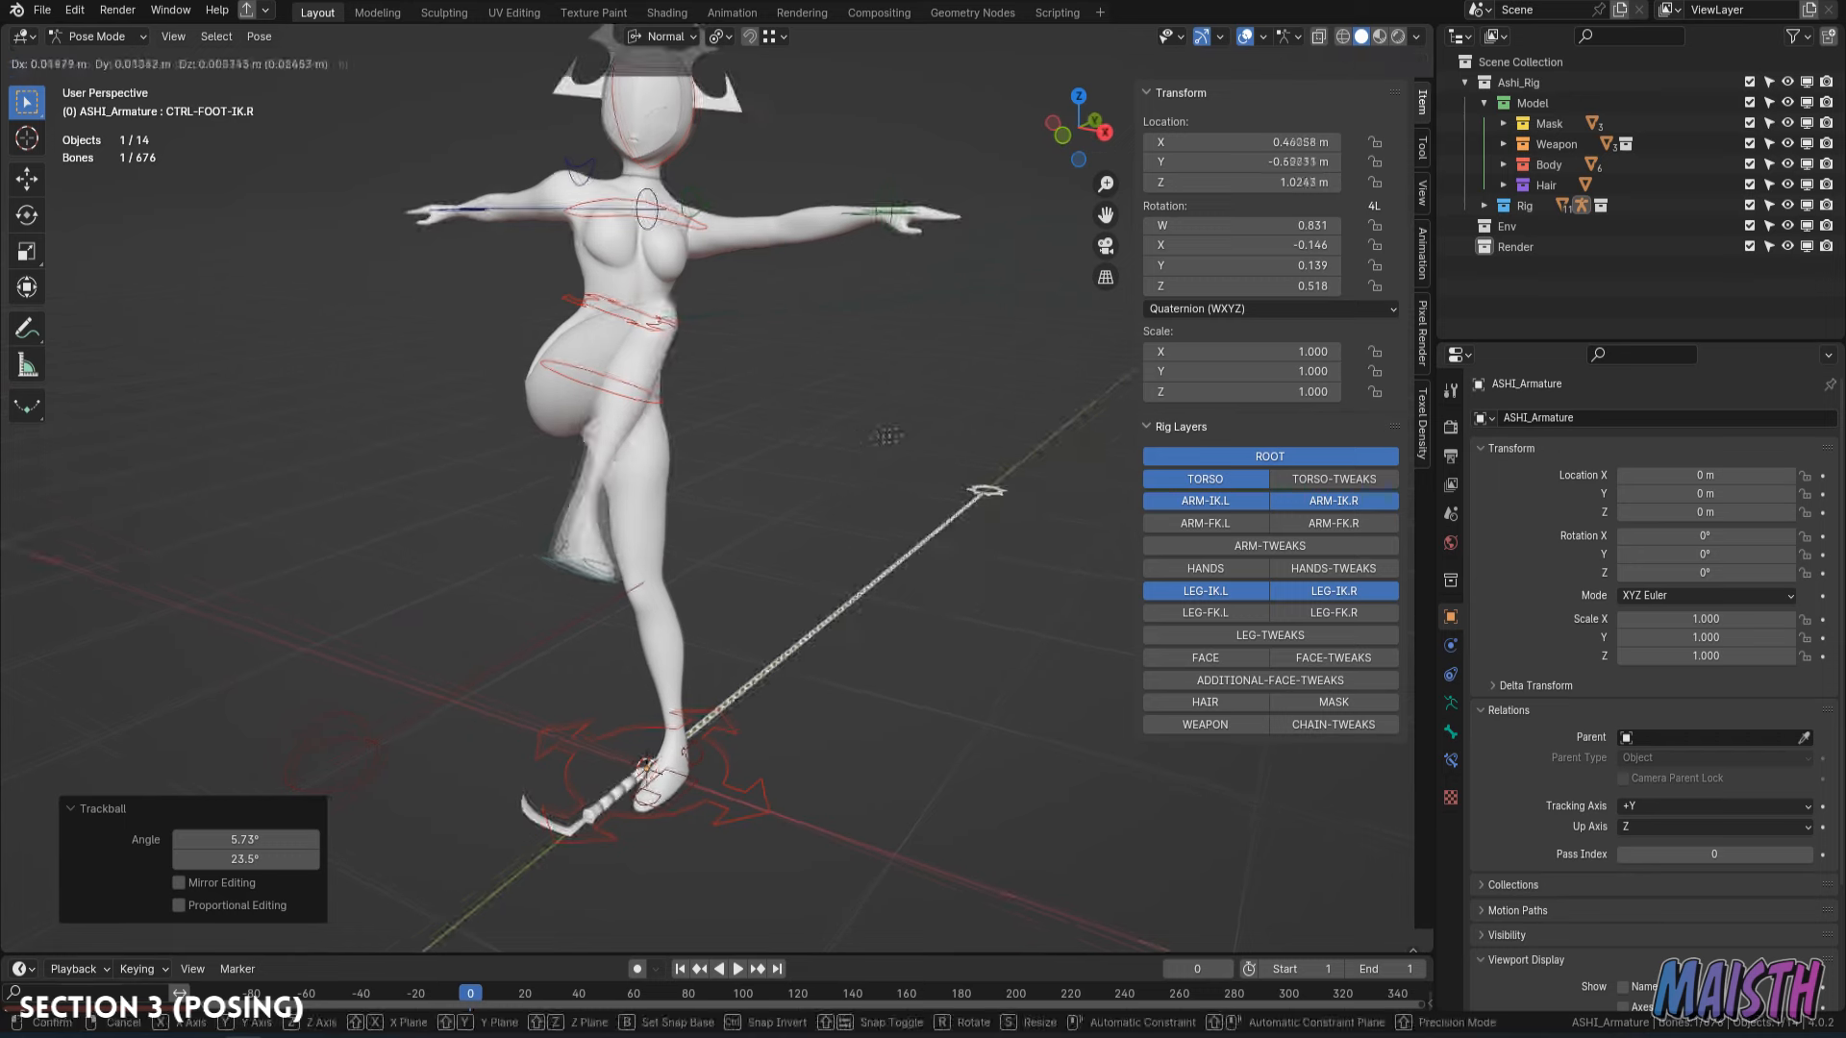
{"action": "left_click", "coordinate": [947, 442]}
Rotate the right foot IK control about the X axis and move it by -0.33379 m, 0.04611 m and -0.14589 m.
{"action": "middle_click_drag", "start_coordinate": [806, 440], "coordinate": [1067, 456]}
{"action": "middle_click_drag", "start_coordinate": [1067, 456], "coordinate": [1062, 587], "text": "shift"}
{"action": "left_click", "coordinate": [716, 236]}
{"action": "middle_click_drag", "start_coordinate": [961, 769], "coordinate": [904, 750]}
{"action": "left_click", "coordinate": [848, 799]}
{"action": "key", "text": "r"}
{"action": "key", "text": "x"}
{"action": "left_click", "coordinate": [932, 819]}
{"action": "key", "text": "g"}
{"action": "left_click", "coordinate": [870, 846]}
Rotate the torso control in the view orientation to lean the upper body forward over the standing leg.
{"action": "middle_click_drag", "start_coordinate": [866, 817], "coordinate": [1045, 773]}
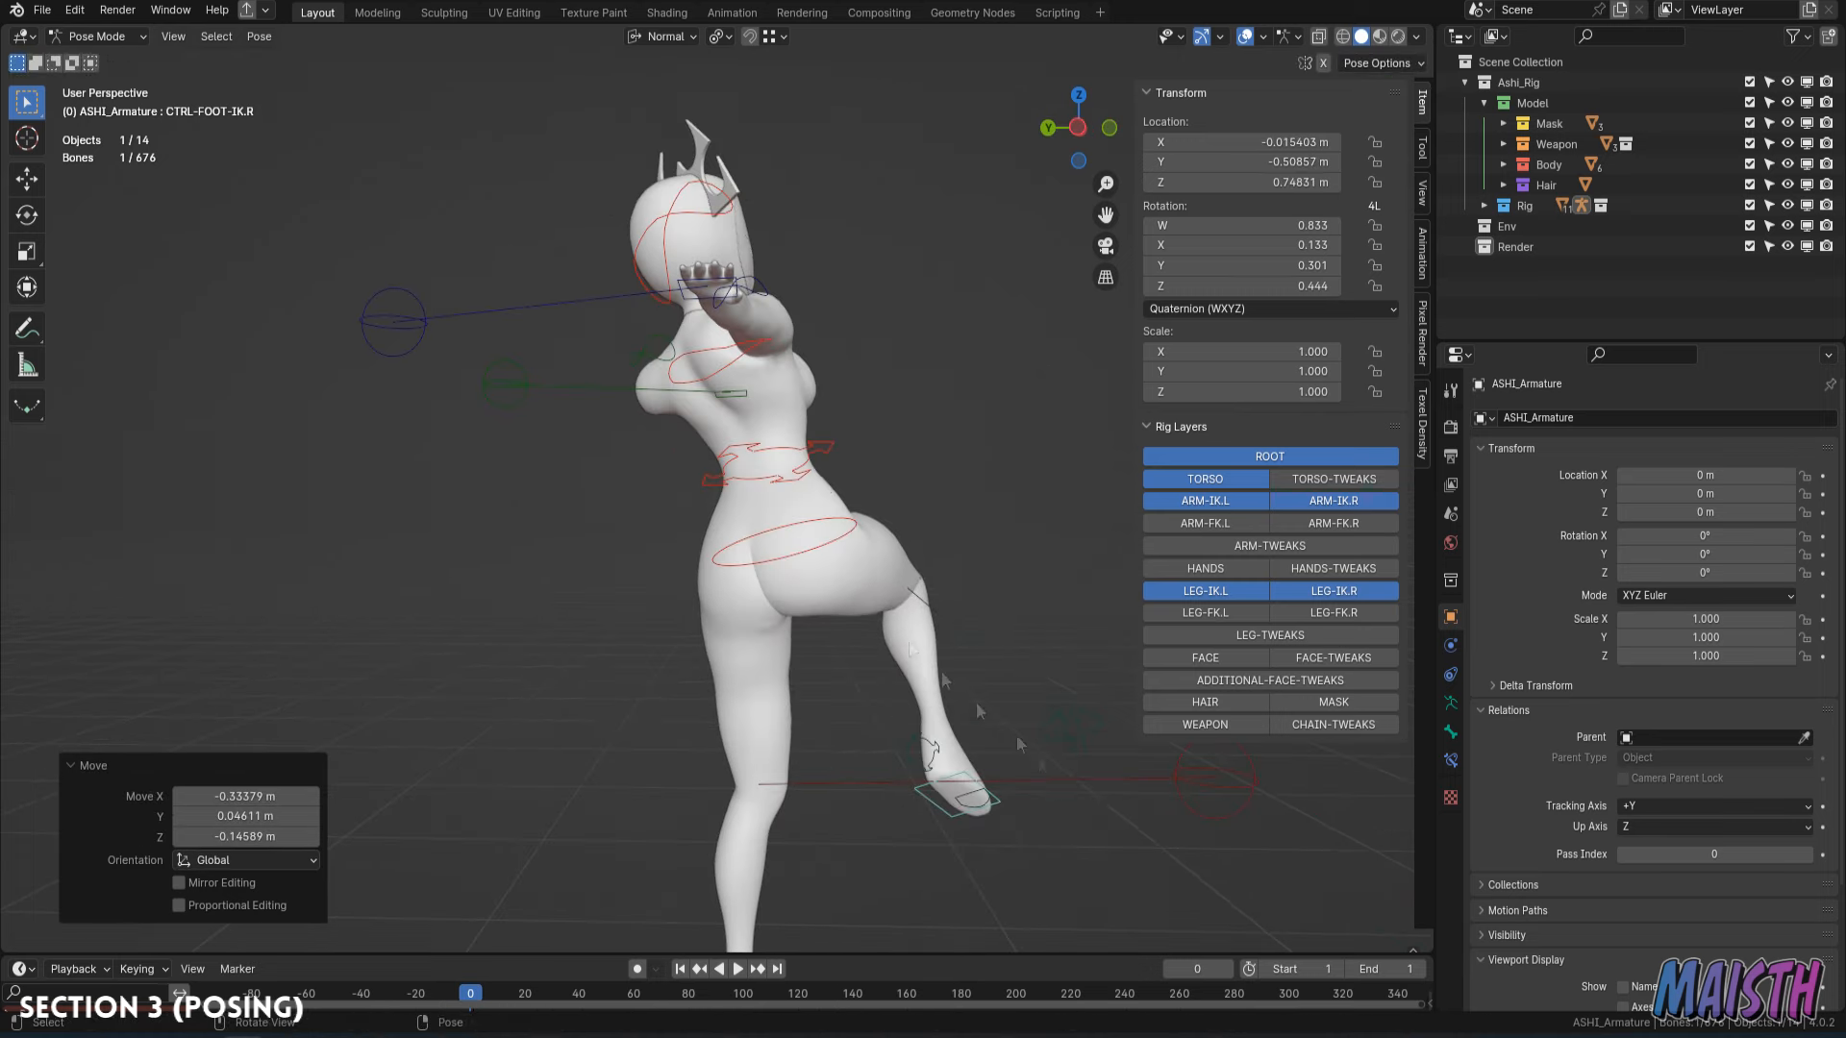
{"action": "middle_click_drag", "start_coordinate": [832, 500], "coordinate": [842, 649], "text": "ctrl"}
{"action": "left_click", "coordinate": [784, 466]}
{"action": "left_click", "coordinate": [768, 330]}
Rotate the right foot IK control and move it outward to raise the lower leg behind the body.
{"action": "left_click", "coordinate": [870, 675]}
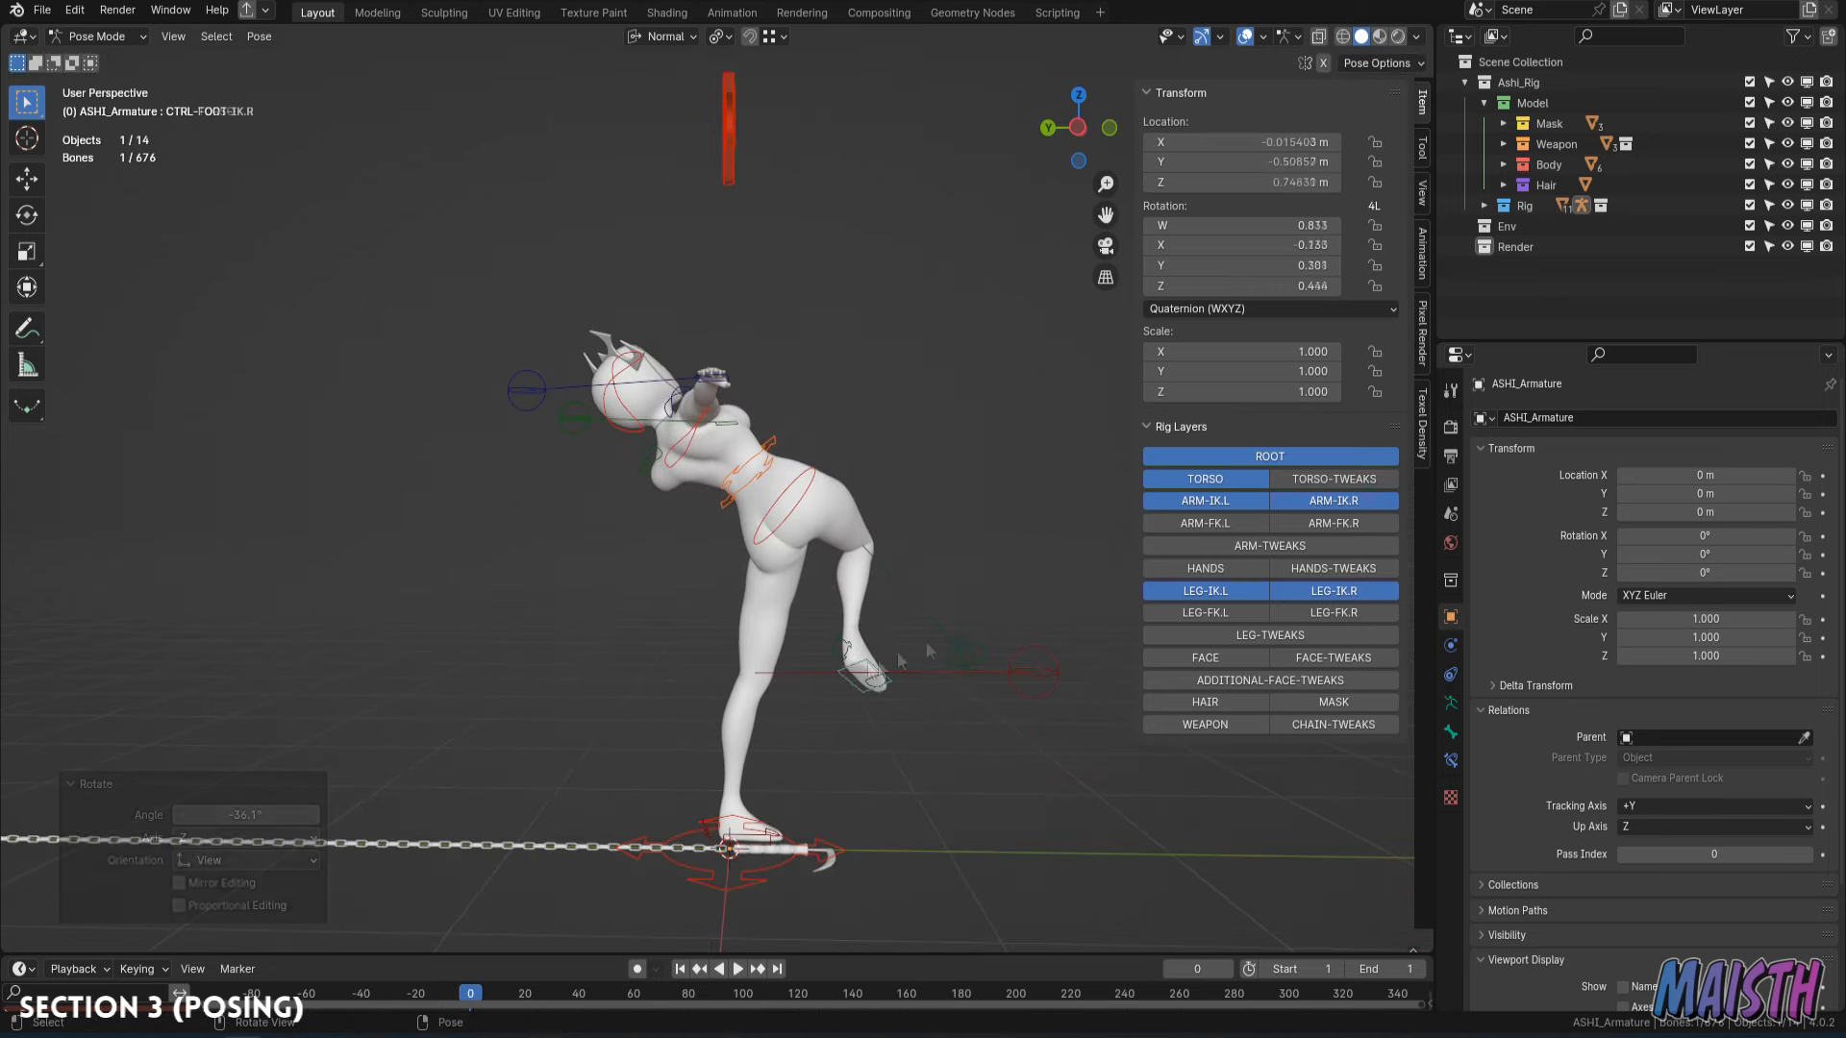
{"action": "key", "text": "r"}
{"action": "left_click", "coordinate": [894, 605]}
{"action": "key", "text": "g"}
{"action": "left_click", "coordinate": [990, 558]}
Move the right knee pole control and adjust the right foot control to redirect the bent leg.
{"action": "middle_click_drag", "start_coordinate": [981, 557], "coordinate": [923, 438]}
{"action": "left_click", "coordinate": [947, 557]}
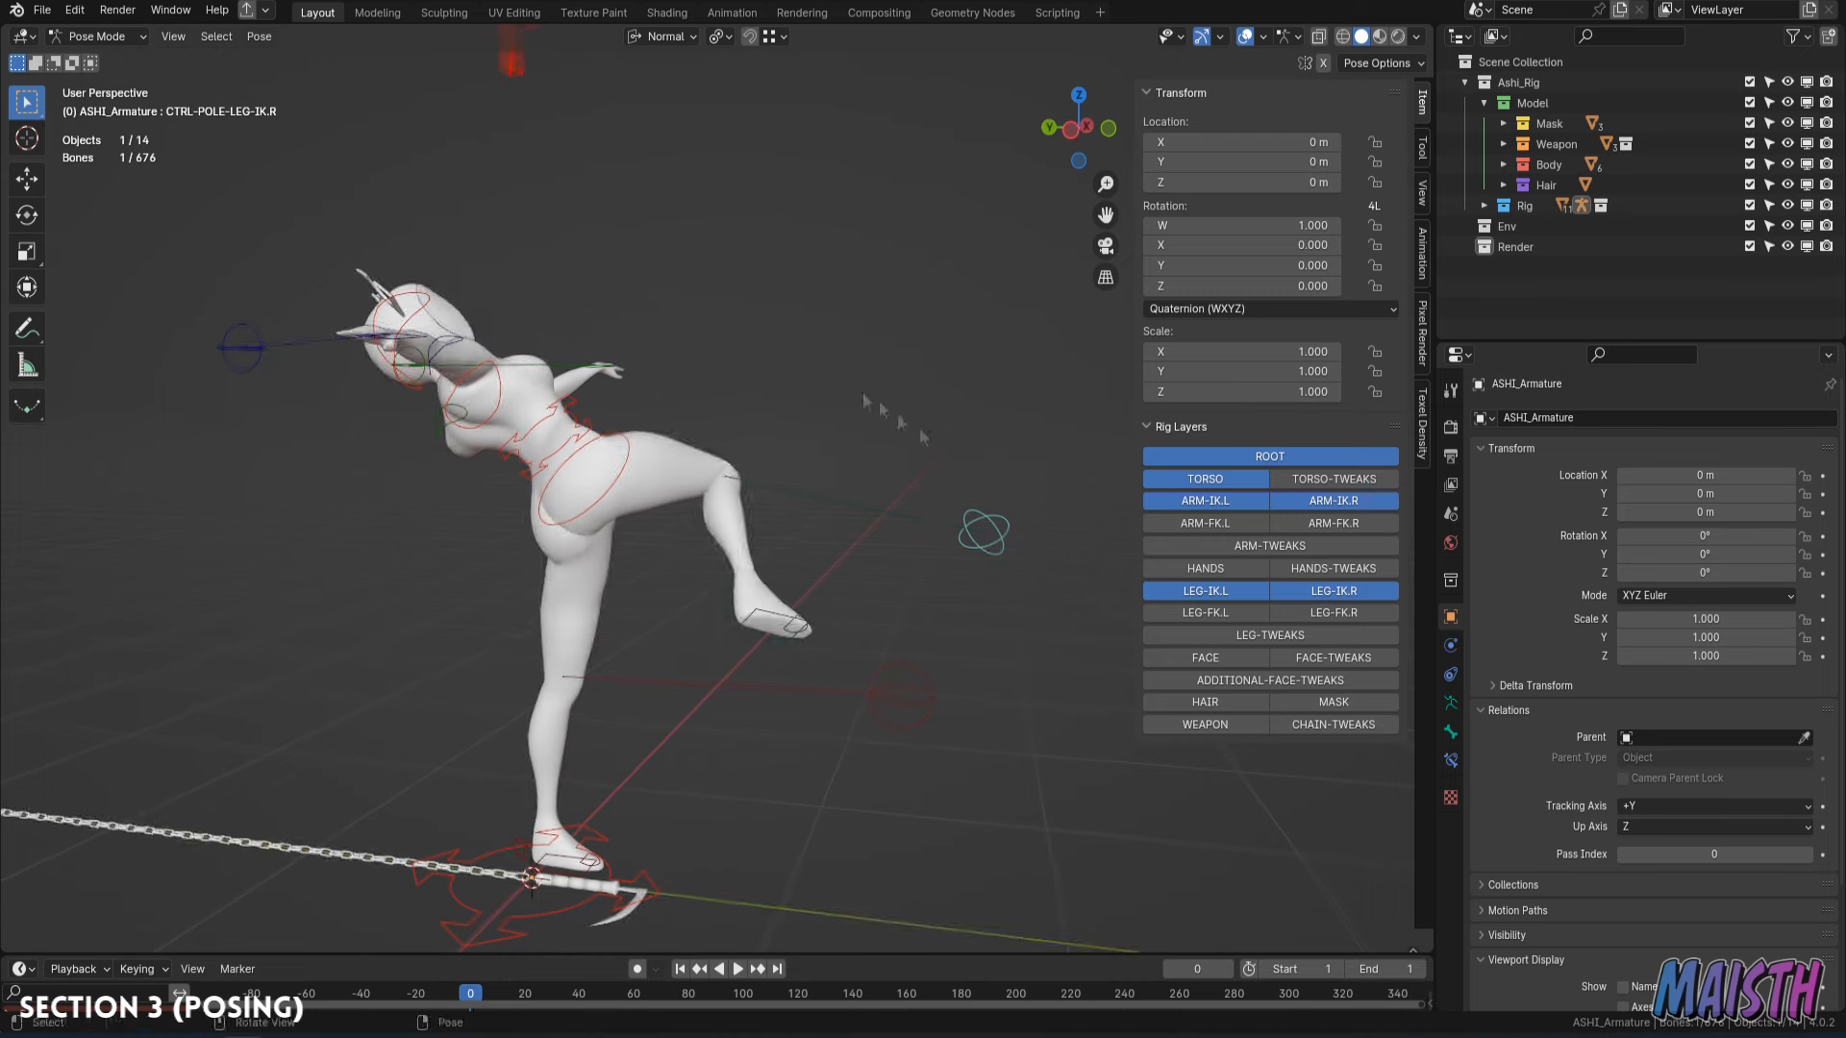
{"action": "left_click", "coordinate": [675, 388]}
{"action": "left_click", "coordinate": [775, 609]}
{"action": "left_click", "coordinate": [776, 571]}
Rotate the left foot IK control about the Z axis and move it up to lift the standing leg off the ground.
{"action": "middle_click_drag", "start_coordinate": [962, 586], "coordinate": [783, 558]}
{"action": "left_click", "coordinate": [765, 884]}
{"action": "key", "text": "r"}
{"action": "key", "text": "z"}
{"action": "left_click", "coordinate": [726, 673]}
{"action": "key", "text": "g"}
{"action": "left_click", "coordinate": [663, 577]}
Rotate the torso control freely with a trackball rotation and a further rotation from the side to change the body's lean.
{"action": "left_click", "coordinate": [815, 423]}
{"action": "key", "text": "r"}
{"action": "key", "text": "r"}
{"action": "left_click", "coordinate": [854, 413]}
{"action": "middle_click_drag", "start_coordinate": [854, 413], "coordinate": [1067, 399]}
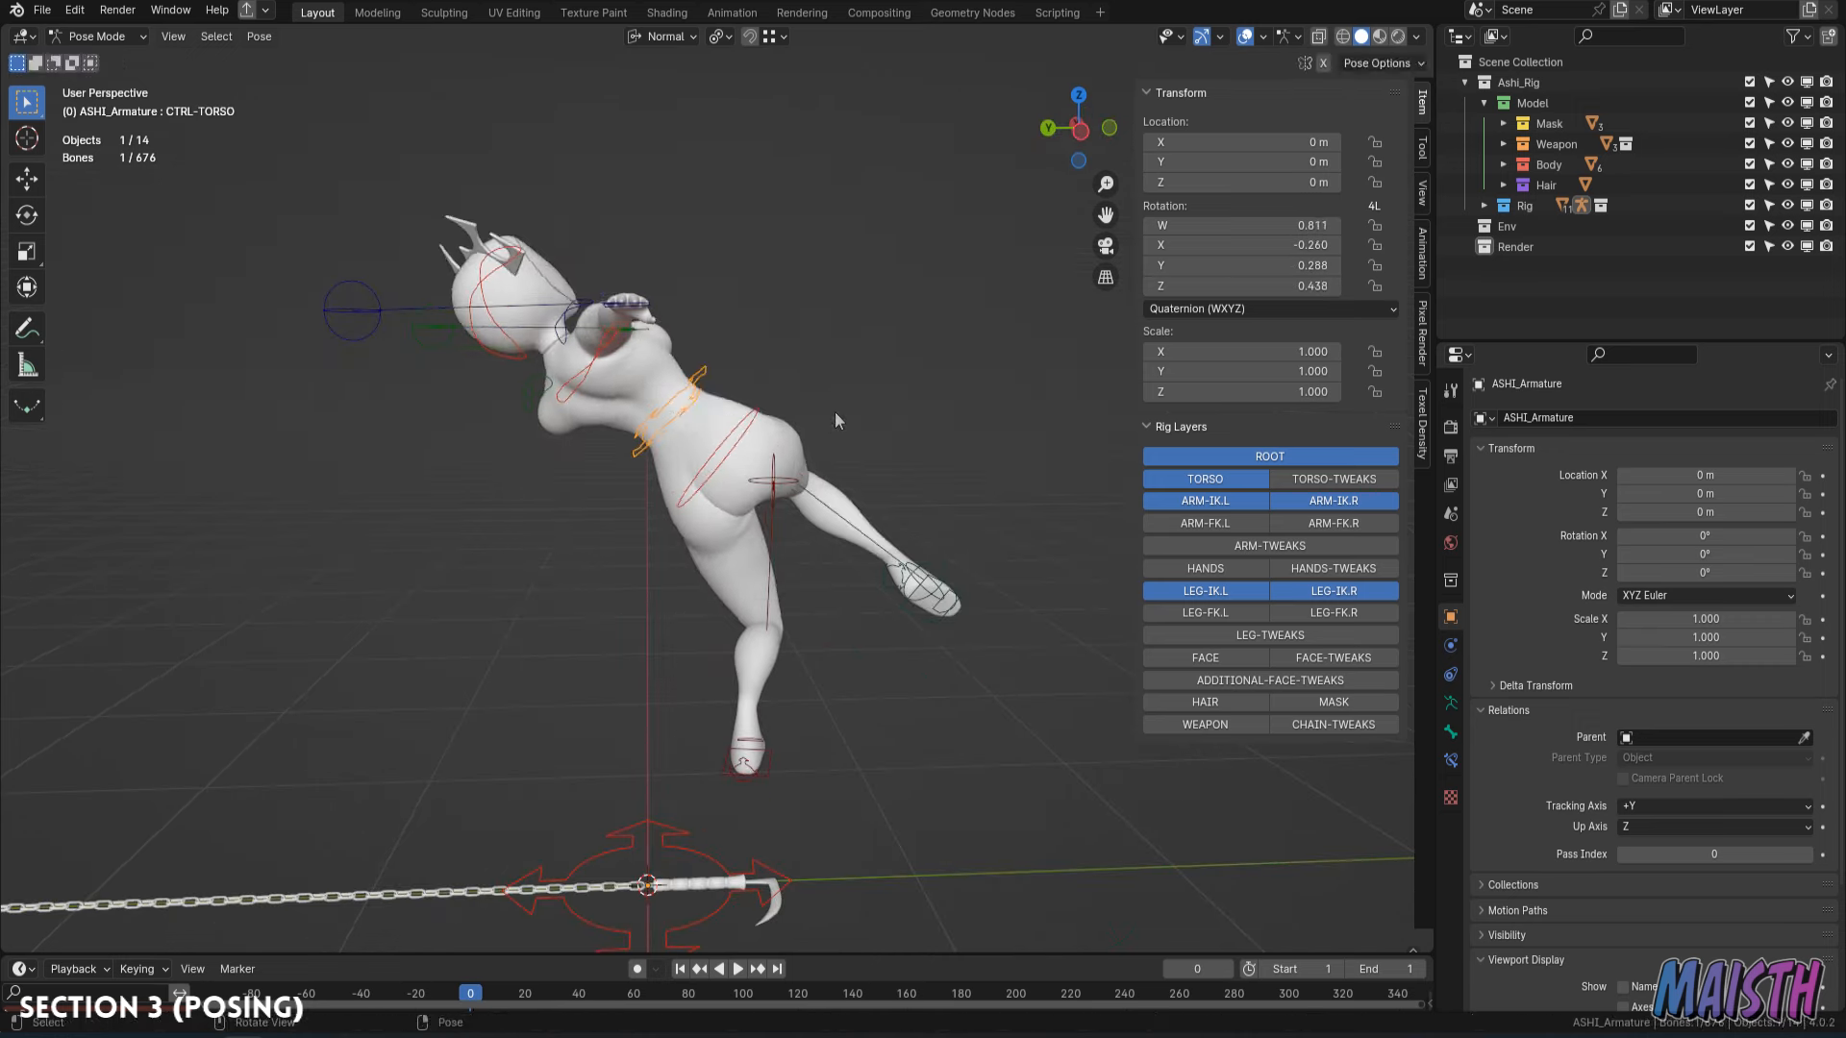
{"action": "key", "text": "r"}
{"action": "left_click", "coordinate": [837, 358]}
Rotate the chest control and the hips control in the view plane to adjust the bend of the body.
{"action": "left_click", "coordinate": [625, 337]}
{"action": "key", "text": "r"}
{"action": "left_click", "coordinate": [858, 370]}
{"action": "left_click", "coordinate": [747, 431]}
{"action": "key", "text": "r"}
{"action": "left_click", "coordinate": [818, 375]}
Apply trackball rotations to the body controls from two angles to tilt the body back.
{"action": "scroll", "coordinate": [818, 375], "scroll_direction": "up", "scroll_amount": 2}
{"action": "middle_click_drag", "start_coordinate": [822, 385], "coordinate": [673, 576], "text": "shift"}
{"action": "left_click", "coordinate": [742, 415]}
{"action": "key", "text": "r"}
{"action": "key", "text": "r"}
{"action": "left_click", "coordinate": [729, 448]}
{"action": "middle_click_drag", "start_coordinate": [568, 450], "coordinate": [943, 568]}
{"action": "left_click", "coordinate": [646, 509]}
{"action": "key", "text": "r"}
{"action": "key", "text": "r"}
{"action": "left_click", "coordinate": [850, 543]}
Move the right leg's control from two angles to swing the leg toward a raised front kick.
{"action": "left_click", "coordinate": [709, 620]}
{"action": "middle_click_drag", "start_coordinate": [709, 620], "coordinate": [803, 635]}
{"action": "key", "text": "g"}
{"action": "left_click", "coordinate": [496, 736]}
{"action": "middle_click_drag", "start_coordinate": [495, 736], "coordinate": [312, 741]}
{"action": "key", "text": "g"}
{"action": "left_click", "coordinate": [665, 477]}
{"action": "middle_click_drag", "start_coordinate": [666, 478], "coordinate": [750, 481]}
Rotate the raised leg's control in the view plane and with a trackball rotation to orient it.
{"action": "left_click", "coordinate": [623, 446]}
{"action": "middle_click_drag", "start_coordinate": [623, 446], "coordinate": [534, 481]}
{"action": "key", "text": "r"}
{"action": "left_click", "coordinate": [616, 481]}
{"action": "key", "text": "r"}
{"action": "key", "text": "r"}
{"action": "left_click", "coordinate": [851, 531]}
{"action": "scroll", "coordinate": [539, 483], "scroll_direction": "down", "scroll_amount": 3}
Rotate the left hand IK control freely and move it to lower the bent left arm beside the body.
{"action": "left_click", "coordinate": [1002, 500]}
{"action": "middle_click_drag", "start_coordinate": [1003, 500], "coordinate": [438, 476]}
{"action": "key", "text": "r"}
{"action": "left_click", "coordinate": [479, 599]}
{"action": "key", "text": "r"}
{"action": "key", "text": "r"}
{"action": "left_click", "coordinate": [461, 519]}
{"action": "key", "text": "g"}
{"action": "left_click", "coordinate": [673, 495]}
{"action": "middle_click_drag", "start_coordinate": [673, 495], "coordinate": [904, 553]}
Rotate the left foot IK control by -23.3° in the side view and move it down toward the ground.
{"action": "key", "text": "g"}
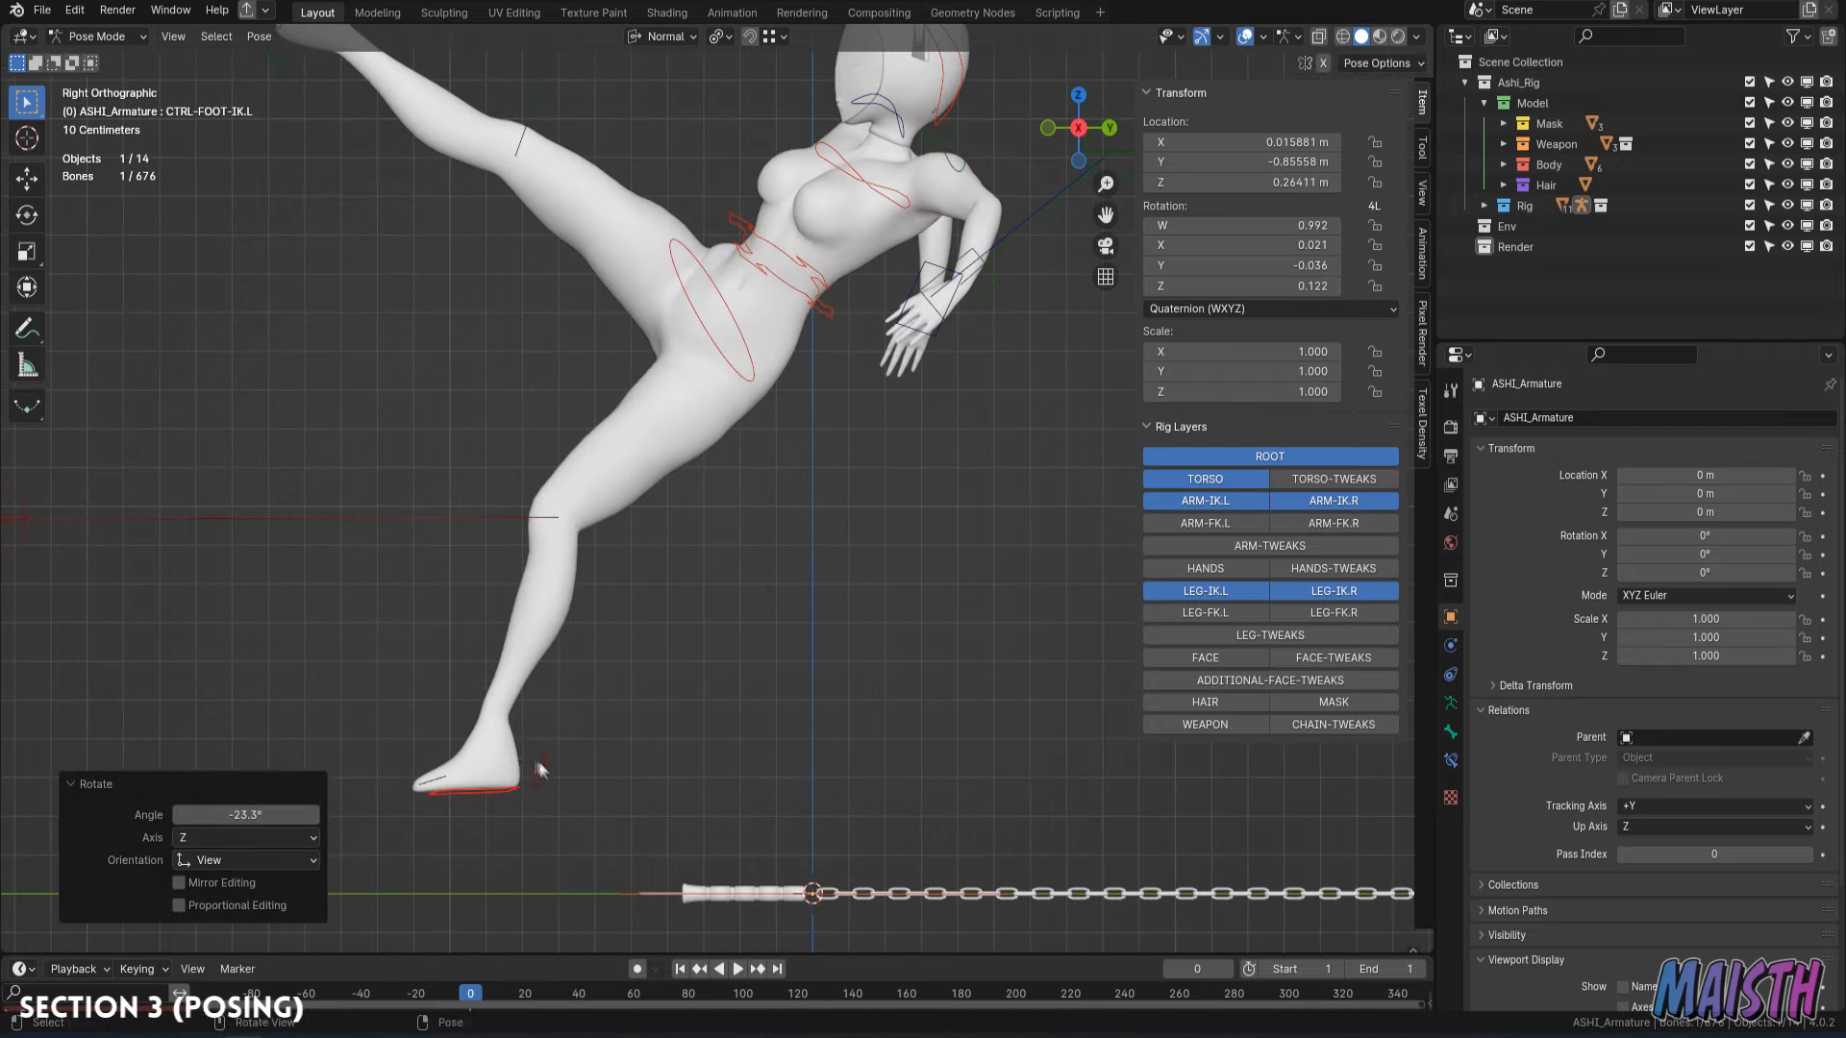
{"action": "key", "text": "g"}
{"action": "key", "text": "Escape"}
{"action": "key", "text": "g"}
{"action": "left_click", "coordinate": [562, 859]}
Move the right hand IK control and rotate it by -59.2° in the view orientation.
{"action": "middle_click_drag", "start_coordinate": [654, 625], "coordinate": [1125, 646]}
{"action": "left_click", "coordinate": [433, 423]}
{"action": "key", "text": "g"}
{"action": "mouse_move", "coordinate": [546, 385]}
{"action": "middle_mouse_down"}
{"action": "mouse_move", "coordinate": [615, 423]}
{"action": "mouse_move", "coordinate": [538, 385]}
{"action": "middle_mouse_up"}
{"action": "left_click", "coordinate": [964, 359]}
{"action": "key", "text": "r"}
{"action": "left_click", "coordinate": [750, 385]}
Move the right hand IK control again and apply a trackball rotation to extend the right arm outward.
{"action": "middle_click_drag", "start_coordinate": [750, 384], "coordinate": [897, 464]}
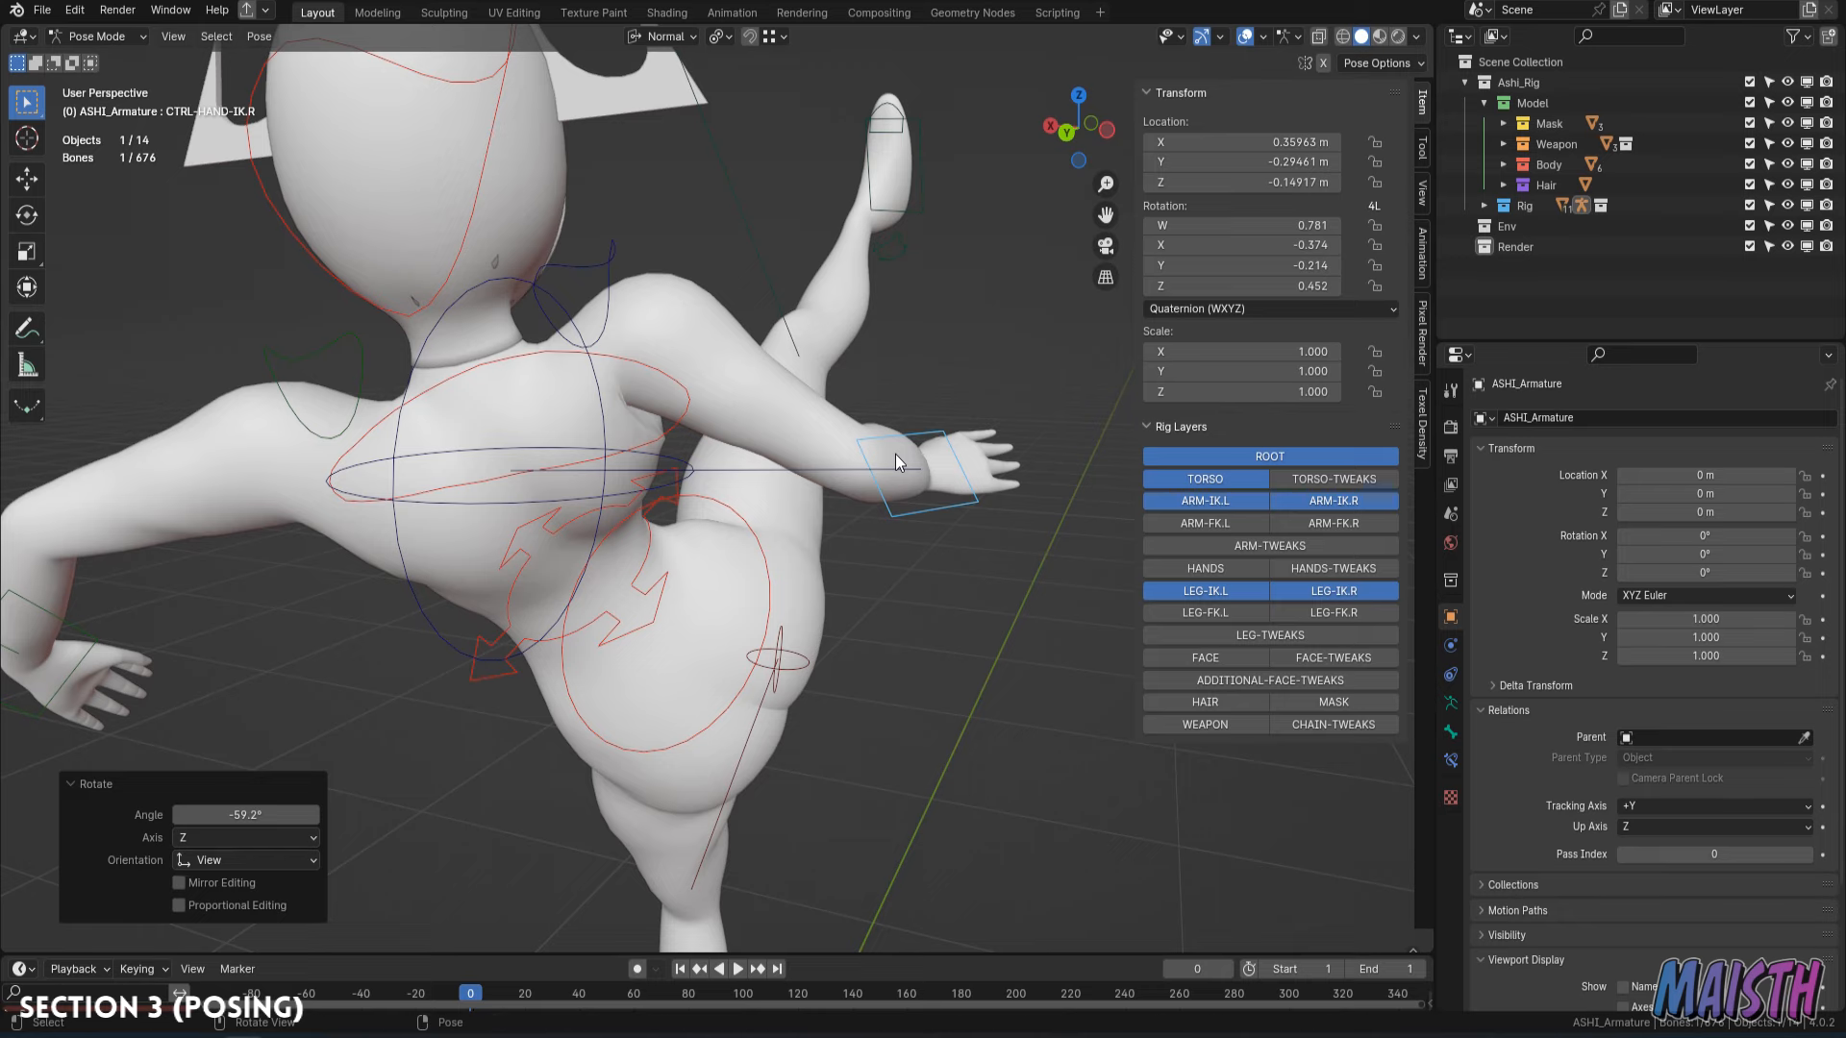
{"action": "right_click", "coordinate": [903, 478]}
{"action": "scroll", "coordinate": [904, 478], "scroll_direction": "down", "scroll_amount": 2}
{"action": "key", "text": "g"}
{"action": "left_click", "coordinate": [947, 385]}
{"action": "key", "text": "r"}
{"action": "key", "text": "r"}
{"action": "left_click", "coordinate": [808, 536]}
Rotate the hips control in the view plane in two passes to refine the pelvis tilt.
{"action": "middle_click_drag", "start_coordinate": [807, 536], "coordinate": [898, 536]}
{"action": "middle_click_drag", "start_coordinate": [524, 523], "coordinate": [663, 539]}
{"action": "left_click", "coordinate": [664, 538]}
{"action": "key", "text": "r"}
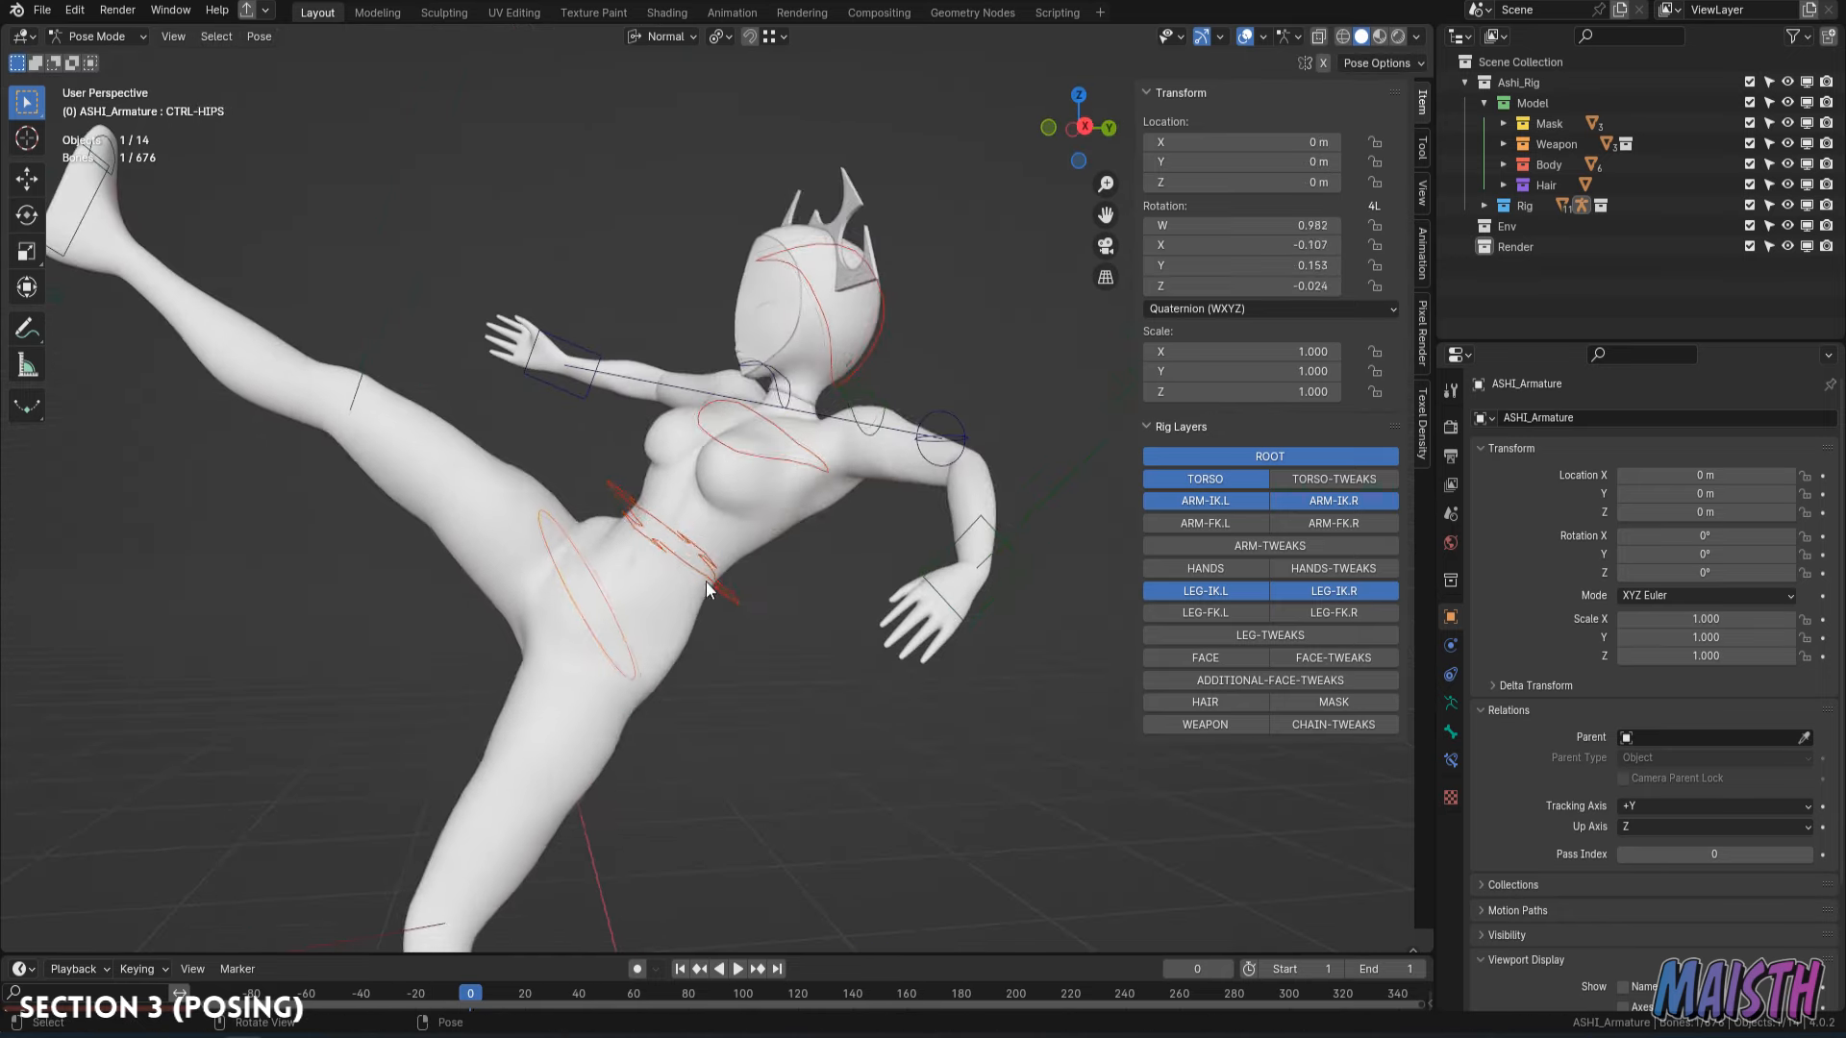
{"action": "left_click", "coordinate": [831, 476]}
{"action": "left_click", "coordinate": [730, 533]}
{"action": "scroll", "coordinate": [731, 534], "scroll_direction": "up", "scroll_amount": 2}
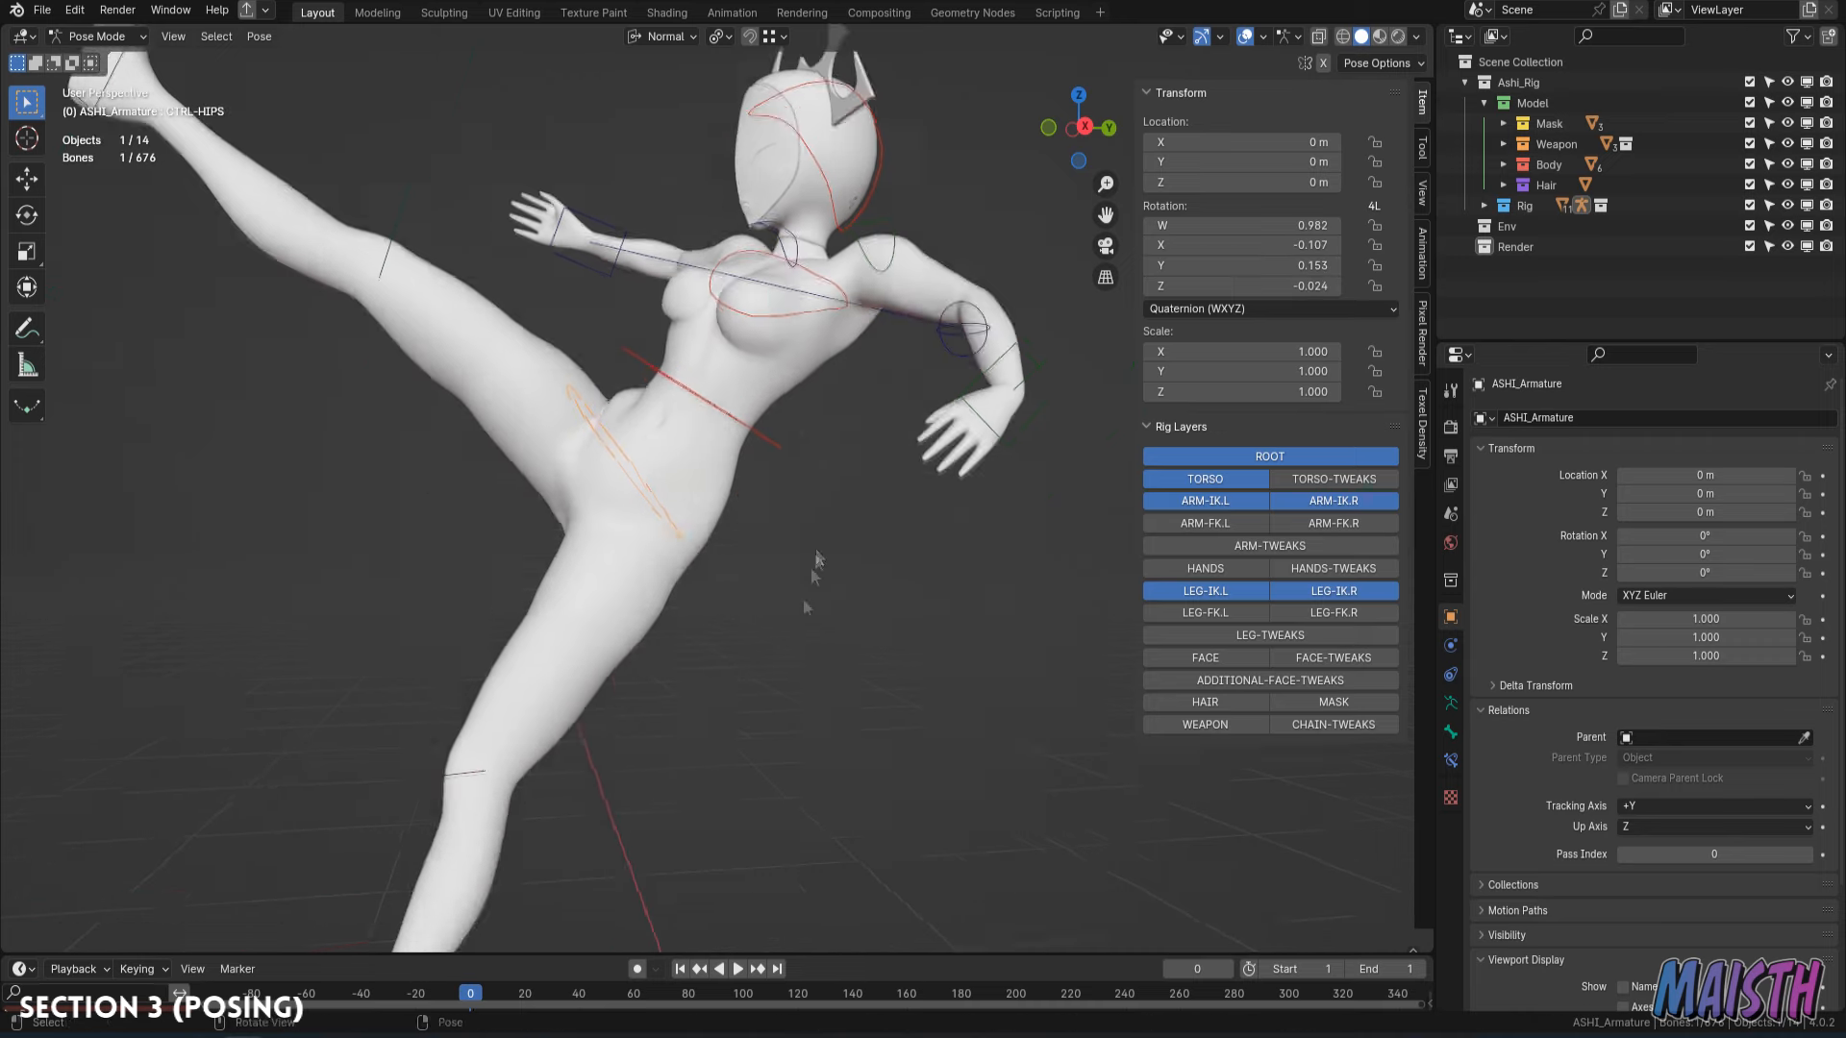
{"action": "key", "text": "r"}
{"action": "left_click", "coordinate": [791, 620]}
Rotate the upper-body control in the view plane to refine the turn of the upper torso.
{"action": "middle_click_drag", "start_coordinate": [792, 620], "coordinate": [876, 558]}
{"action": "left_click", "coordinate": [869, 326]}
{"action": "key", "text": "r"}
{"action": "left_click", "coordinate": [916, 377]}
{"action": "scroll", "coordinate": [876, 557], "scroll_direction": "down", "scroll_amount": 1}
Move the left hand IK control to reposition the bent left arm away from the body.
{"action": "left_click", "coordinate": [1039, 780]}
{"action": "middle_click_drag", "start_coordinate": [1039, 781], "coordinate": [961, 788]}
{"action": "key", "text": "g"}
{"action": "left_click", "coordinate": [980, 616]}
Move the left elbow pole control by -0.56477 m, 0.18096 m and 0.16444 m to redirect the elbow.
{"action": "left_click", "coordinate": [1092, 576]}
{"action": "key", "text": "g"}
{"action": "middle_click_drag", "start_coordinate": [1092, 577], "coordinate": [1000, 461]}
{"action": "left_click", "coordinate": [1173, 351]}
{"action": "scroll", "coordinate": [865, 452], "scroll_direction": "up", "scroll_amount": 2}
{"action": "middle_click_drag", "start_coordinate": [769, 433], "coordinate": [666, 409], "text": "shift"}
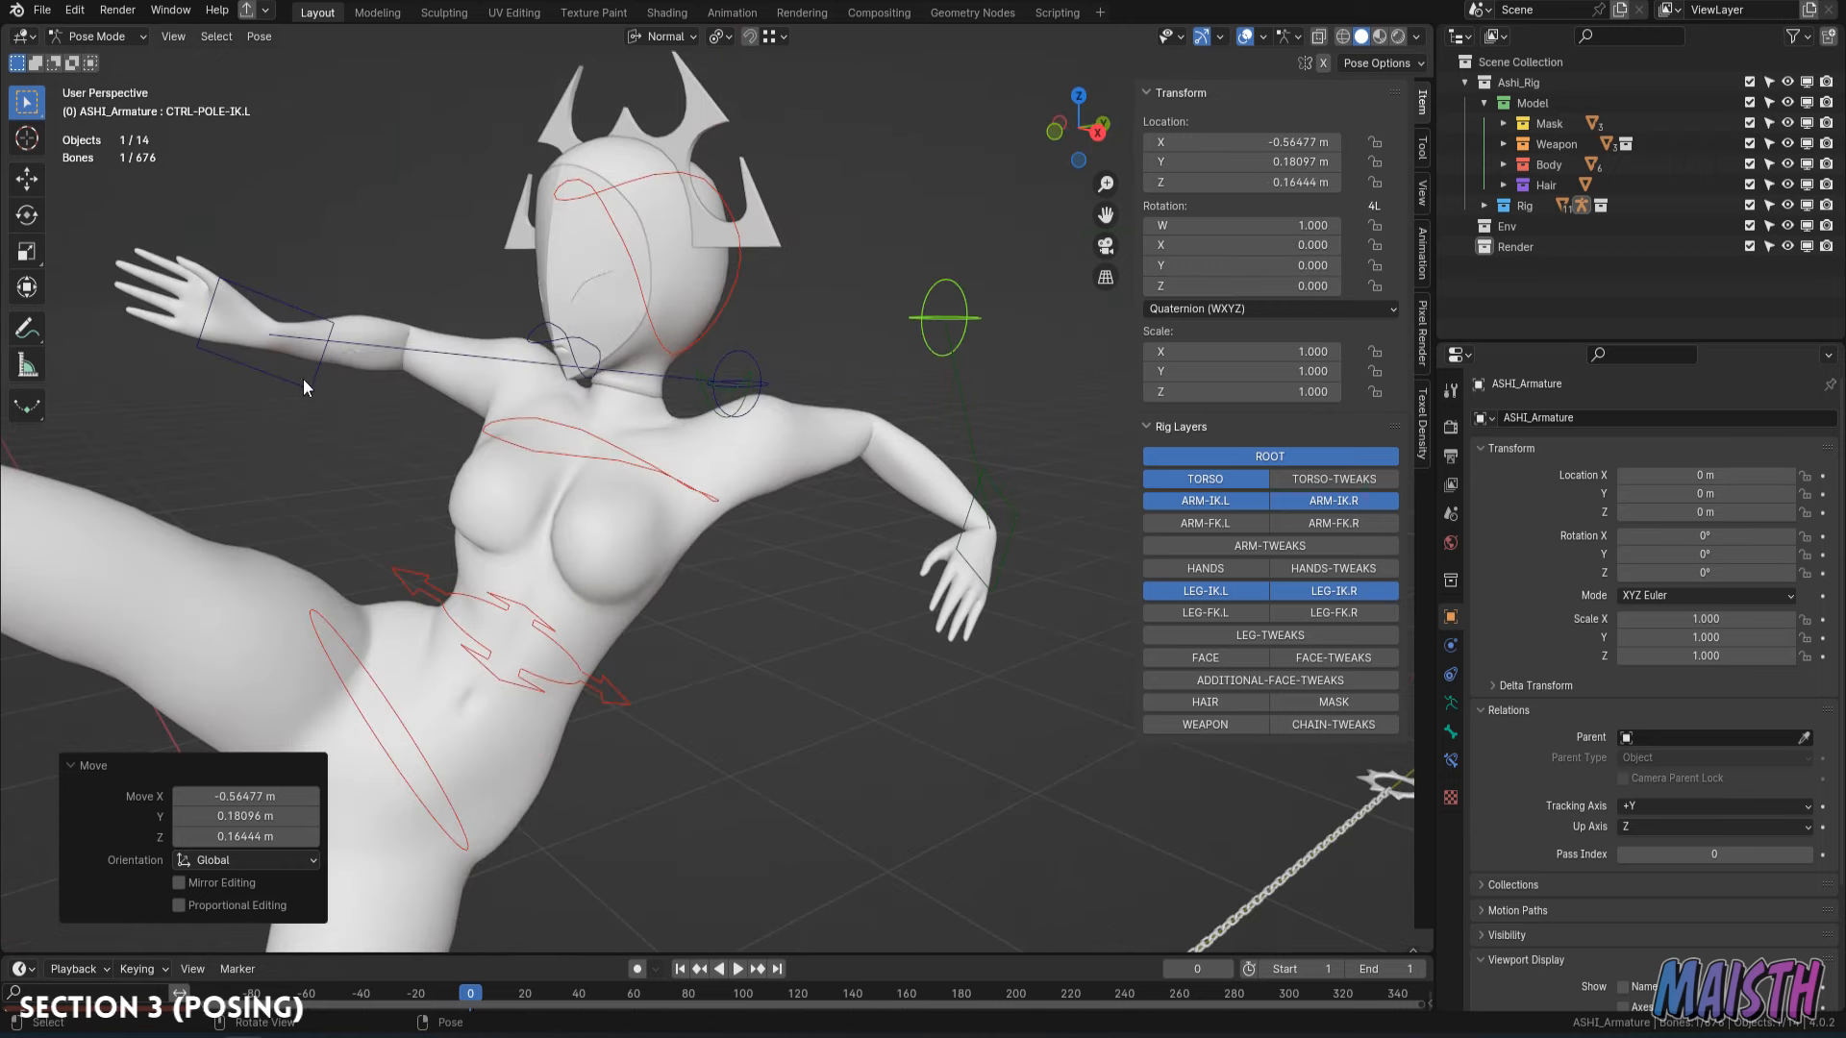
Rotate the right hand IK control freely, then by -42.9° in the view plane, to reorient the wrist.
{"action": "left_click", "coordinate": [306, 385]}
{"action": "key", "text": "r"}
{"action": "key", "text": "r"}
{"action": "left_click", "coordinate": [319, 510]}
{"action": "key", "text": "g"}
{"action": "right_click", "coordinate": [327, 476]}
{"action": "middle_click_drag", "start_coordinate": [326, 475], "coordinate": [383, 568]}
{"action": "key", "text": "r"}
{"action": "left_click", "coordinate": [339, 382]}
{"action": "key", "text": "r"}
{"action": "key", "text": "r"}
{"action": "right_click", "coordinate": [427, 382]}
{"action": "middle_click_drag", "start_coordinate": [423, 433], "coordinate": [701, 606]}
{"action": "scroll", "coordinate": [385, 423], "scroll_direction": "down", "scroll_amount": 4}
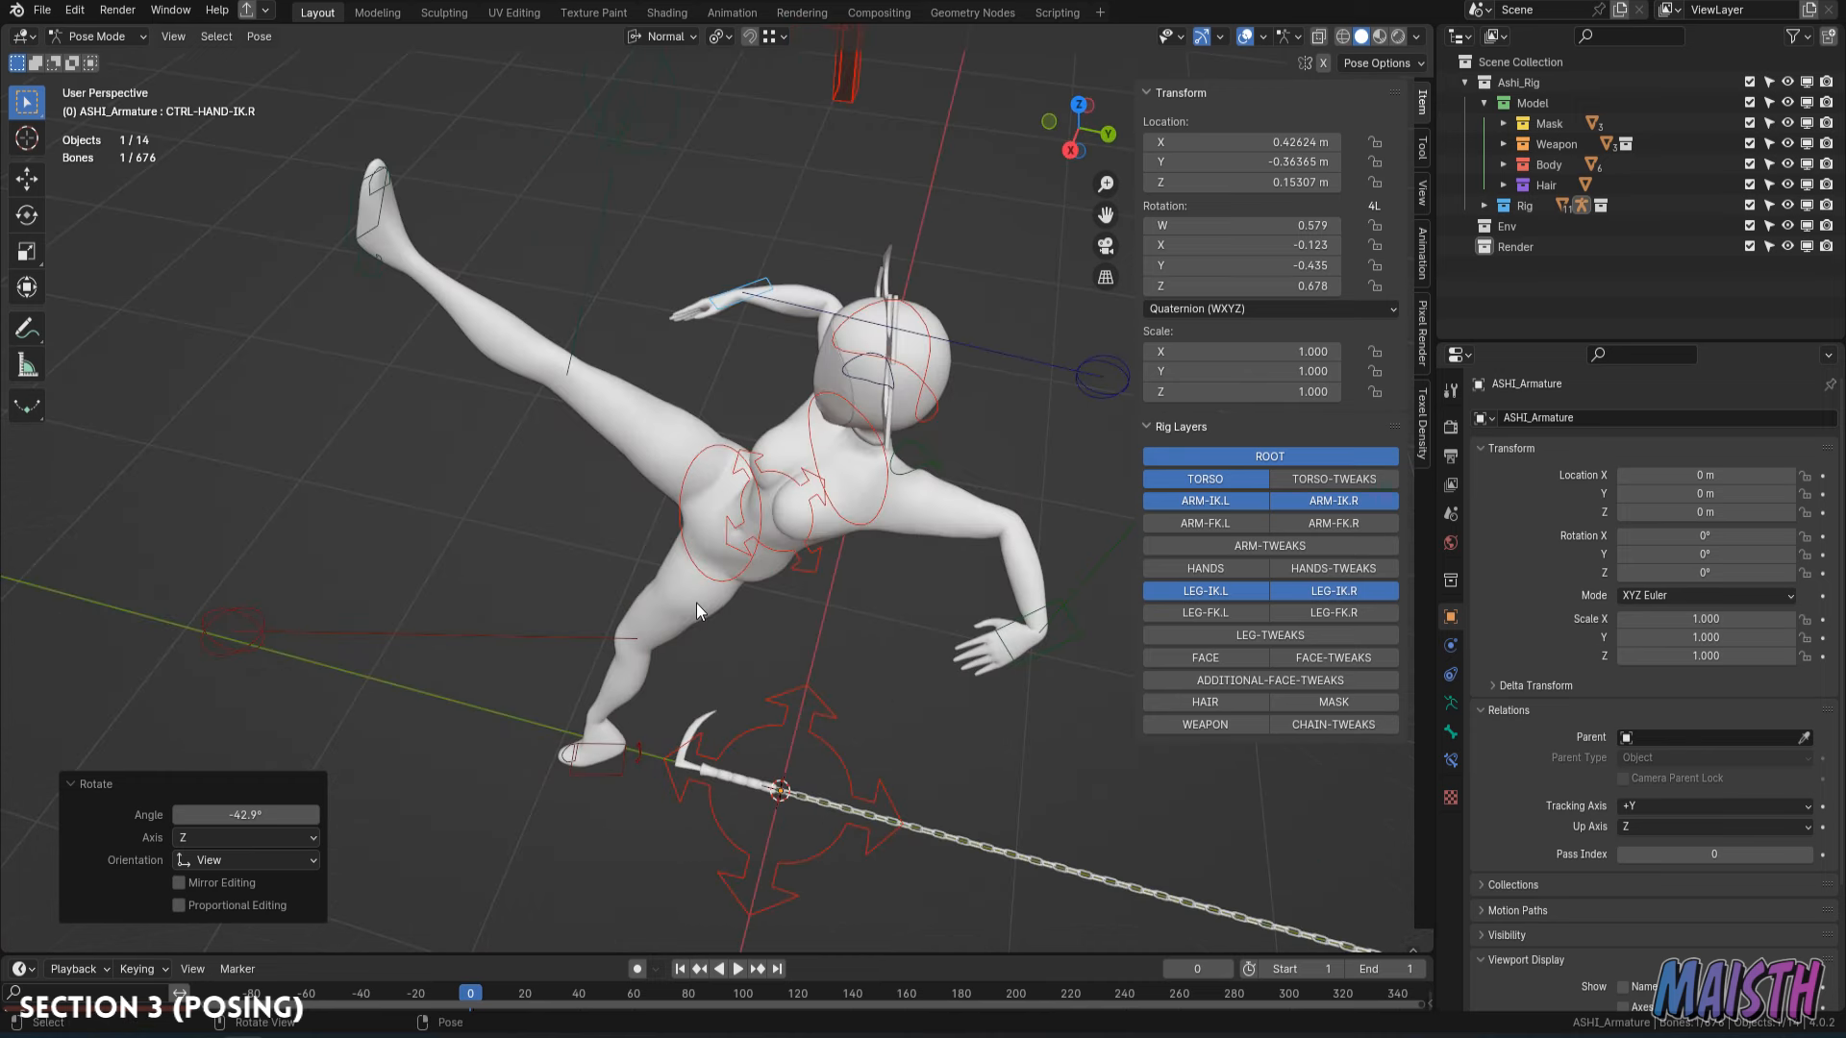
In the top view, rotate the raised right foot's IK control and move it by 0.14061 m in X and -0.008975 m in Y.
{"action": "key", "text": "KP_7"}
{"action": "left_click", "coordinate": [639, 813]}
{"action": "key", "text": "r"}
{"action": "left_click", "coordinate": [766, 702]}
{"action": "key", "text": "g"}
{"action": "left_click", "coordinate": [812, 701]}
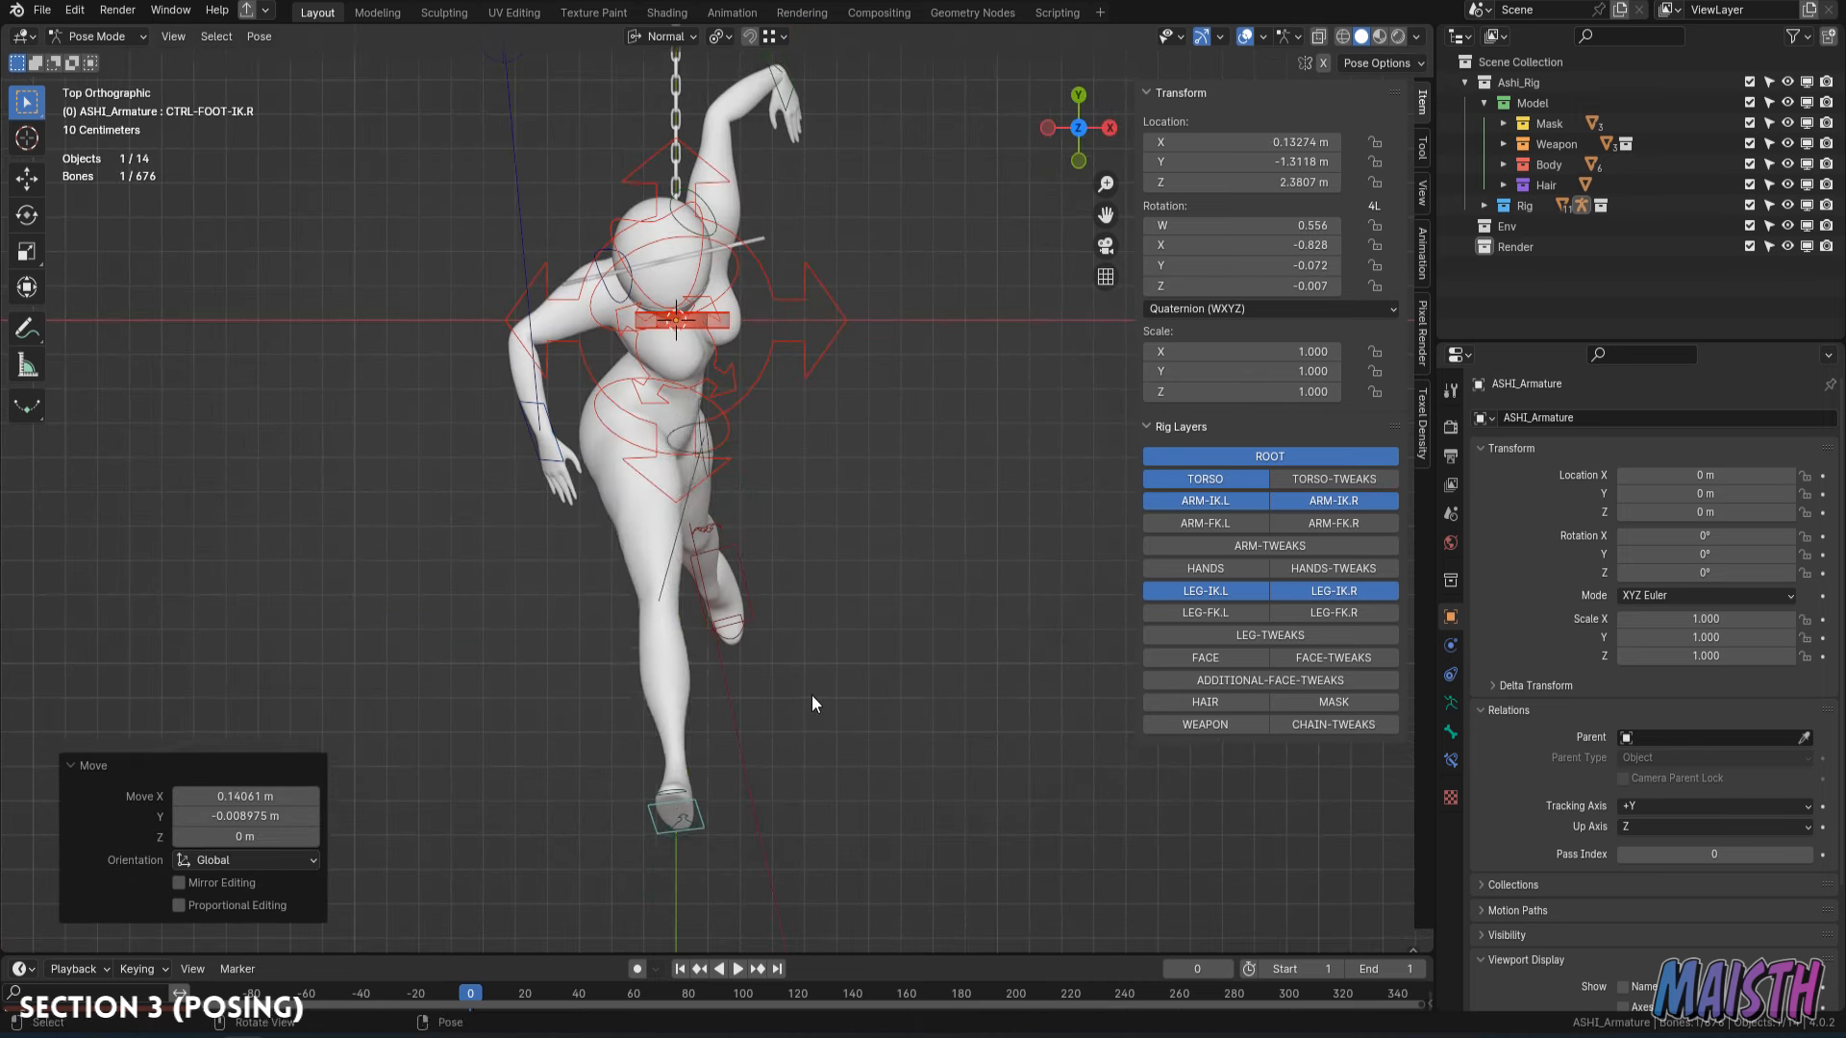
Rotate the raised right foot's IK control about its local X axis to change the angle of the sole.
{"action": "middle_click_drag", "start_coordinate": [812, 701], "coordinate": [610, 471]}
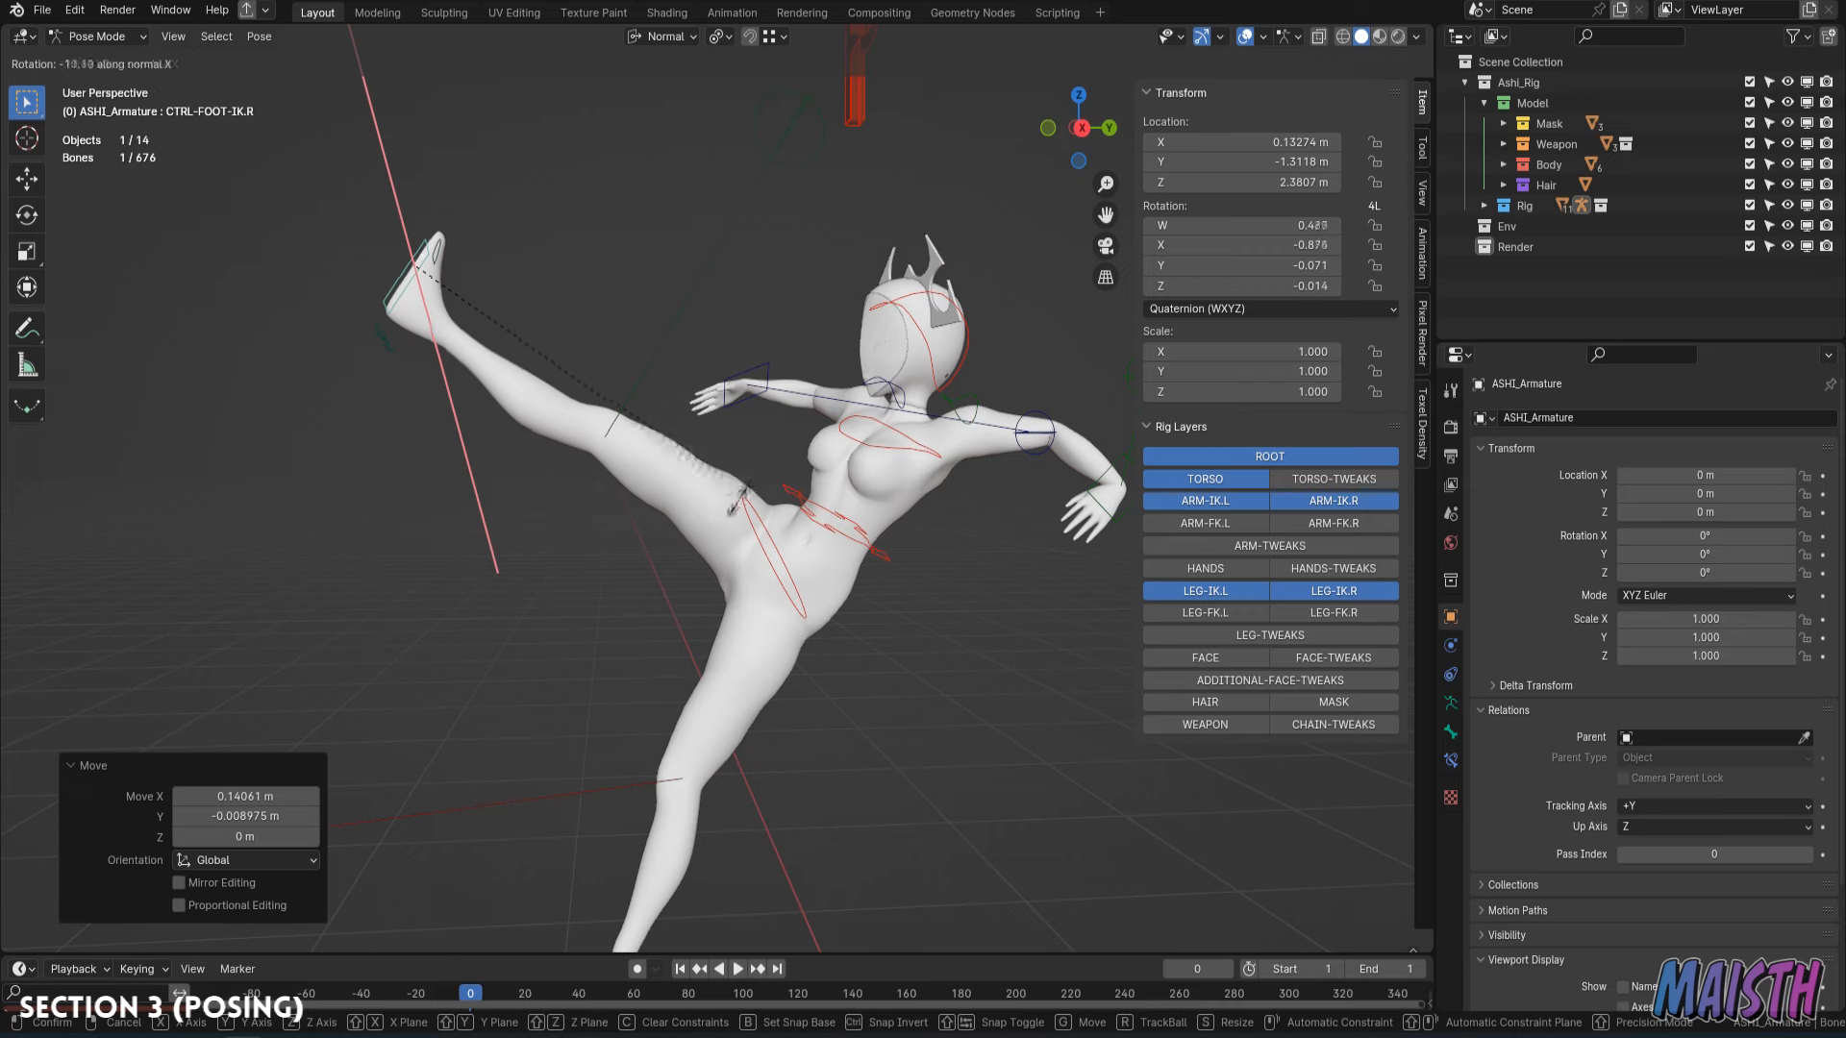
{"action": "left_click", "coordinate": [742, 489]}
{"action": "scroll", "coordinate": [719, 339], "scroll_direction": "up", "scroll_amount": 2}
{"action": "middle_click_drag", "start_coordinate": [742, 488], "coordinate": [694, 486]}
{"action": "scroll", "coordinate": [719, 338], "scroll_direction": "down", "scroll_amount": 4}
Move the right leg's knee pole control sideways to redirect the knee of the raised leg.
{"action": "left_click", "coordinate": [781, 309]}
{"action": "scroll", "coordinate": [781, 310], "scroll_direction": "up", "scroll_amount": 3}
{"action": "key", "text": "g"}
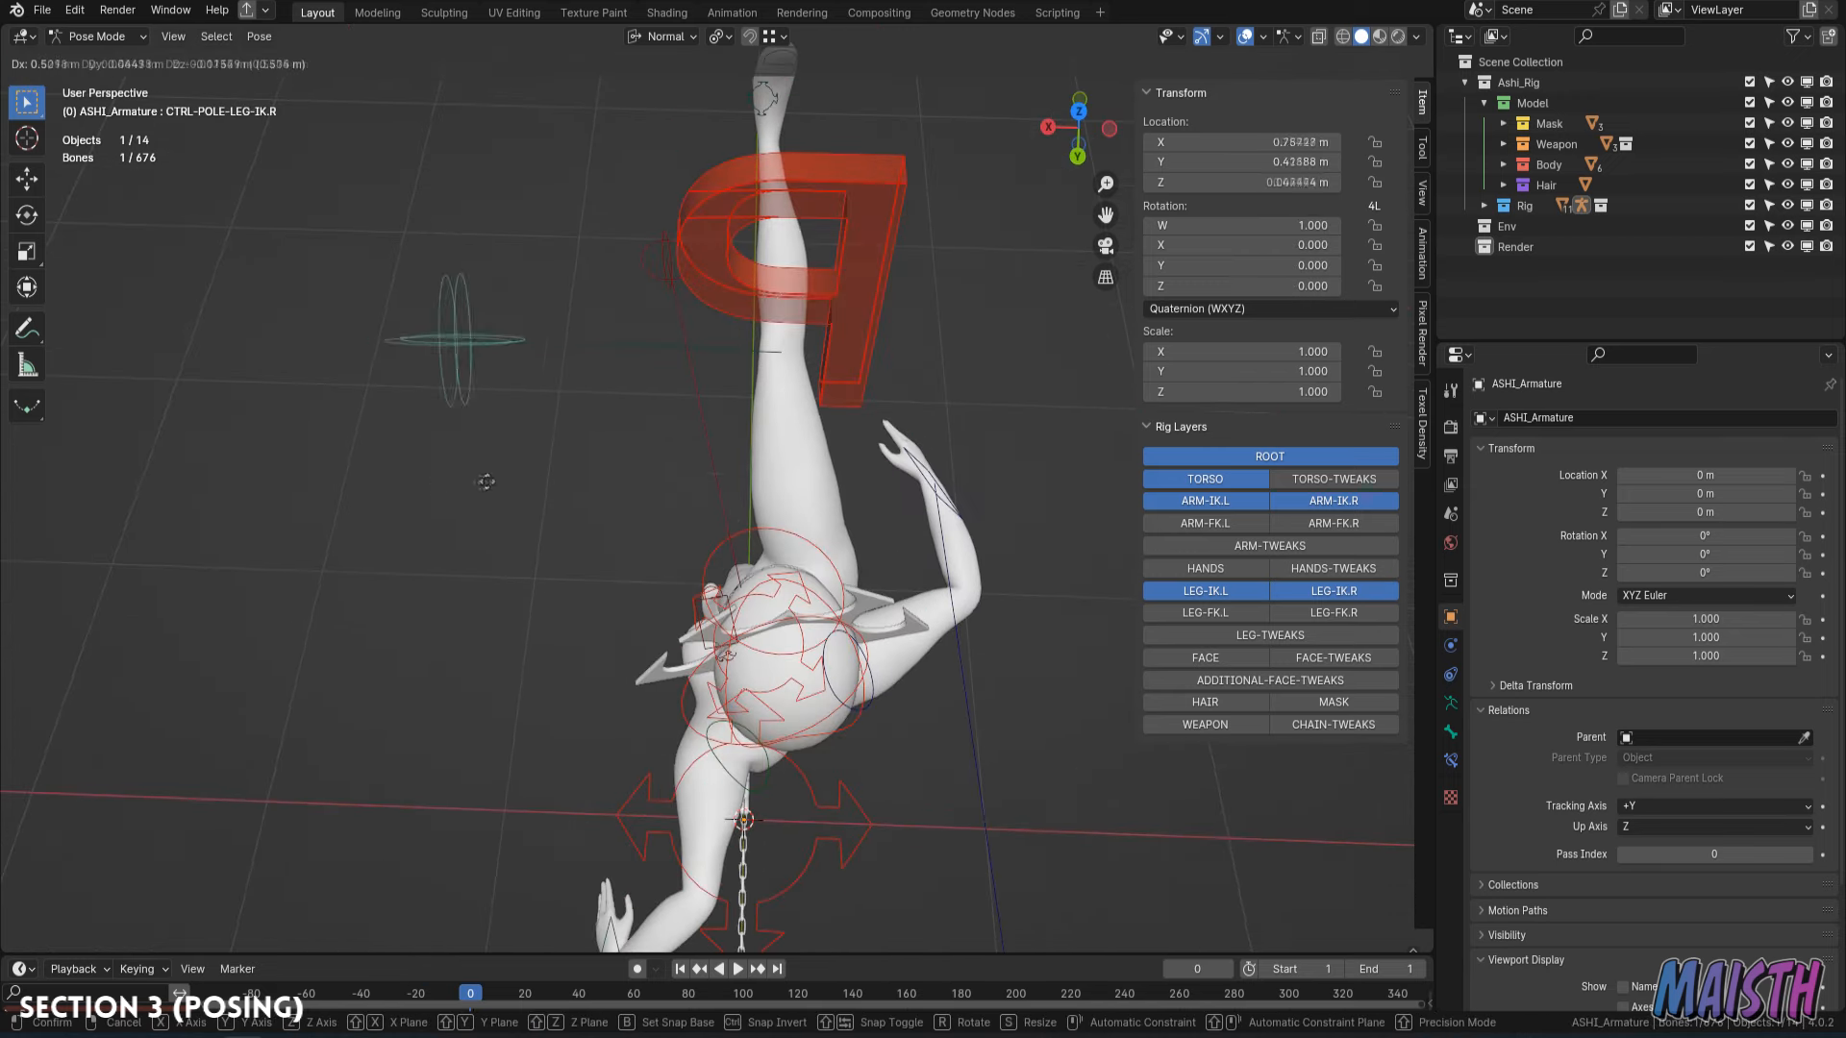
{"action": "key", "text": "g"}
{"action": "left_click", "coordinate": [557, 466]}
{"action": "middle_click_drag", "start_coordinate": [558, 467], "coordinate": [577, 375]}
Refine the raised right foot's tilt with a second rotation of its IK control about local X.
{"action": "left_click", "coordinate": [786, 393]}
{"action": "key", "text": "r"}
{"action": "key", "text": "x"}
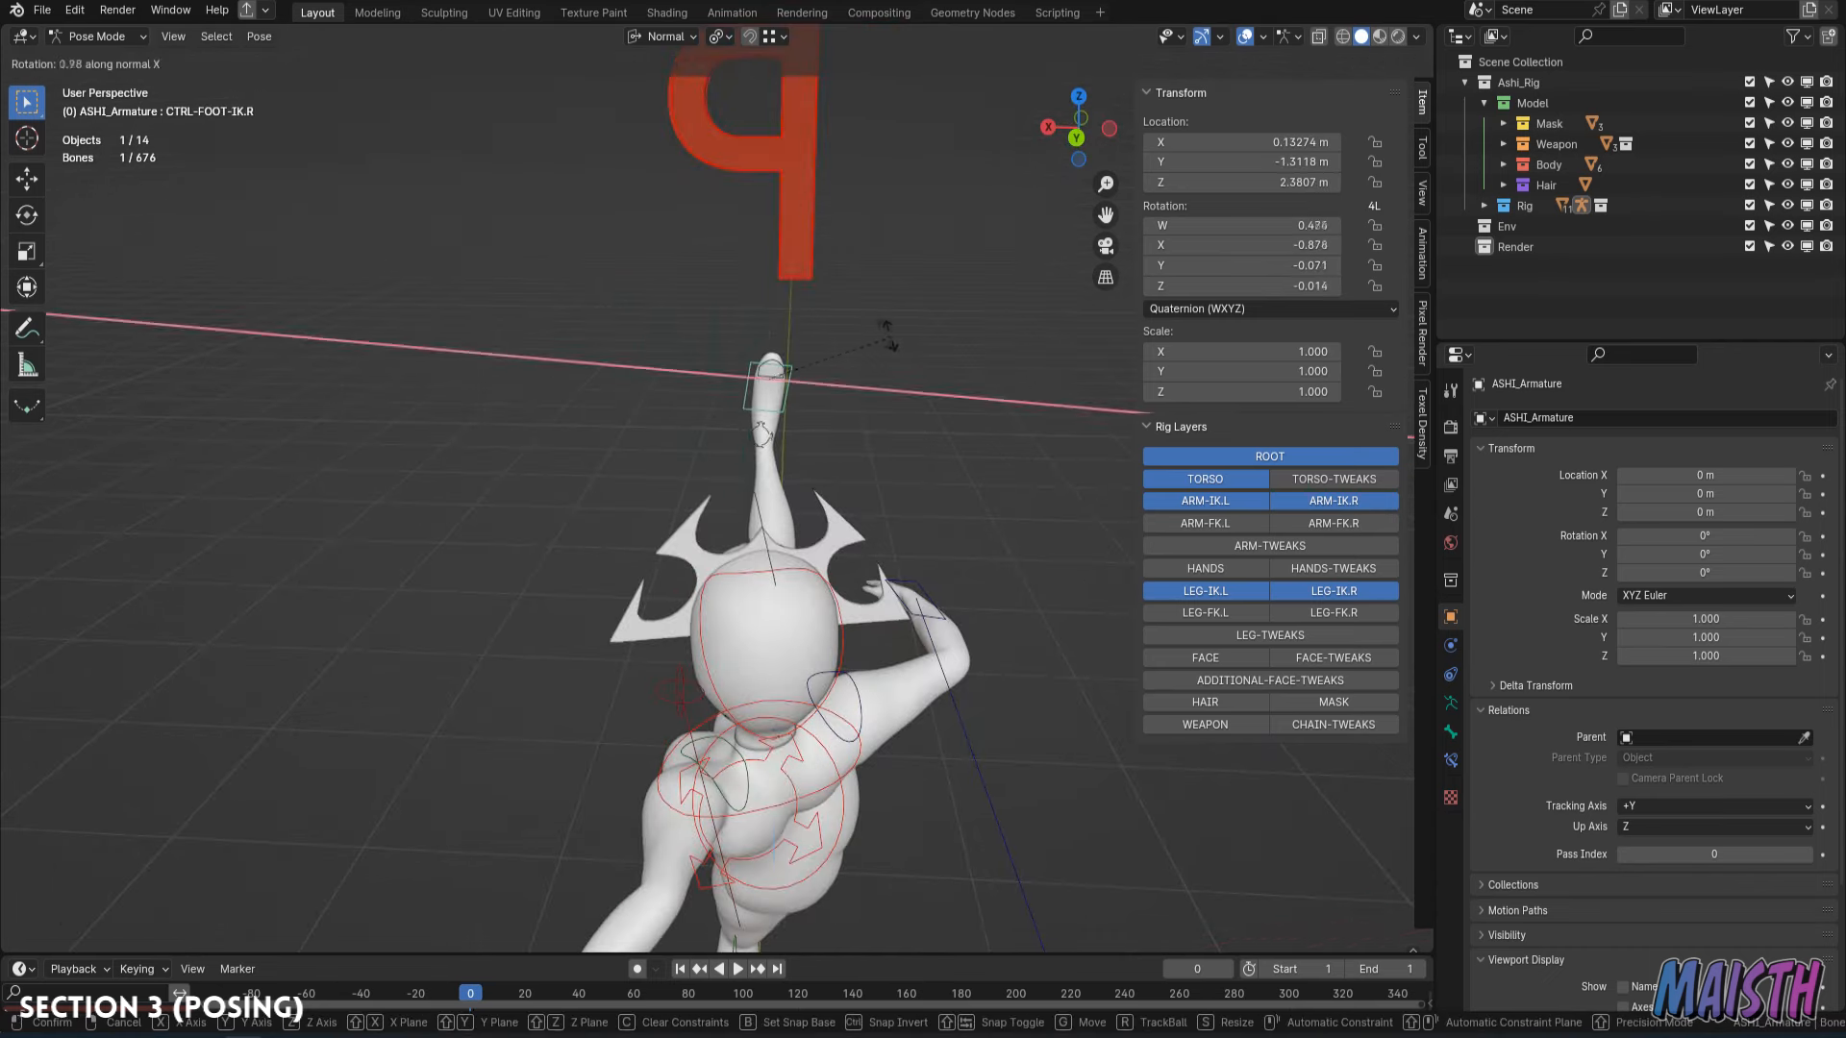
{"action": "left_click", "coordinate": [816, 346]}
{"action": "scroll", "coordinate": [708, 341], "scroll_direction": "down", "scroll_amount": 4}
Move the leg controls, partly in the side view, to adjust the supporting leg.
{"action": "left_click", "coordinate": [709, 342]}
{"action": "middle_click_drag", "start_coordinate": [682, 344], "coordinate": [448, 289]}
{"action": "left_click", "coordinate": [756, 383]}
{"action": "scroll", "coordinate": [762, 362], "scroll_direction": "up", "scroll_amount": 4}
{"action": "key", "text": "g"}
{"action": "scroll", "coordinate": [500, 433], "scroll_direction": "down", "scroll_amount": 1}
{"action": "left_click", "coordinate": [535, 839]}
{"action": "key", "text": "KP_3"}
{"action": "key", "text": "g"}
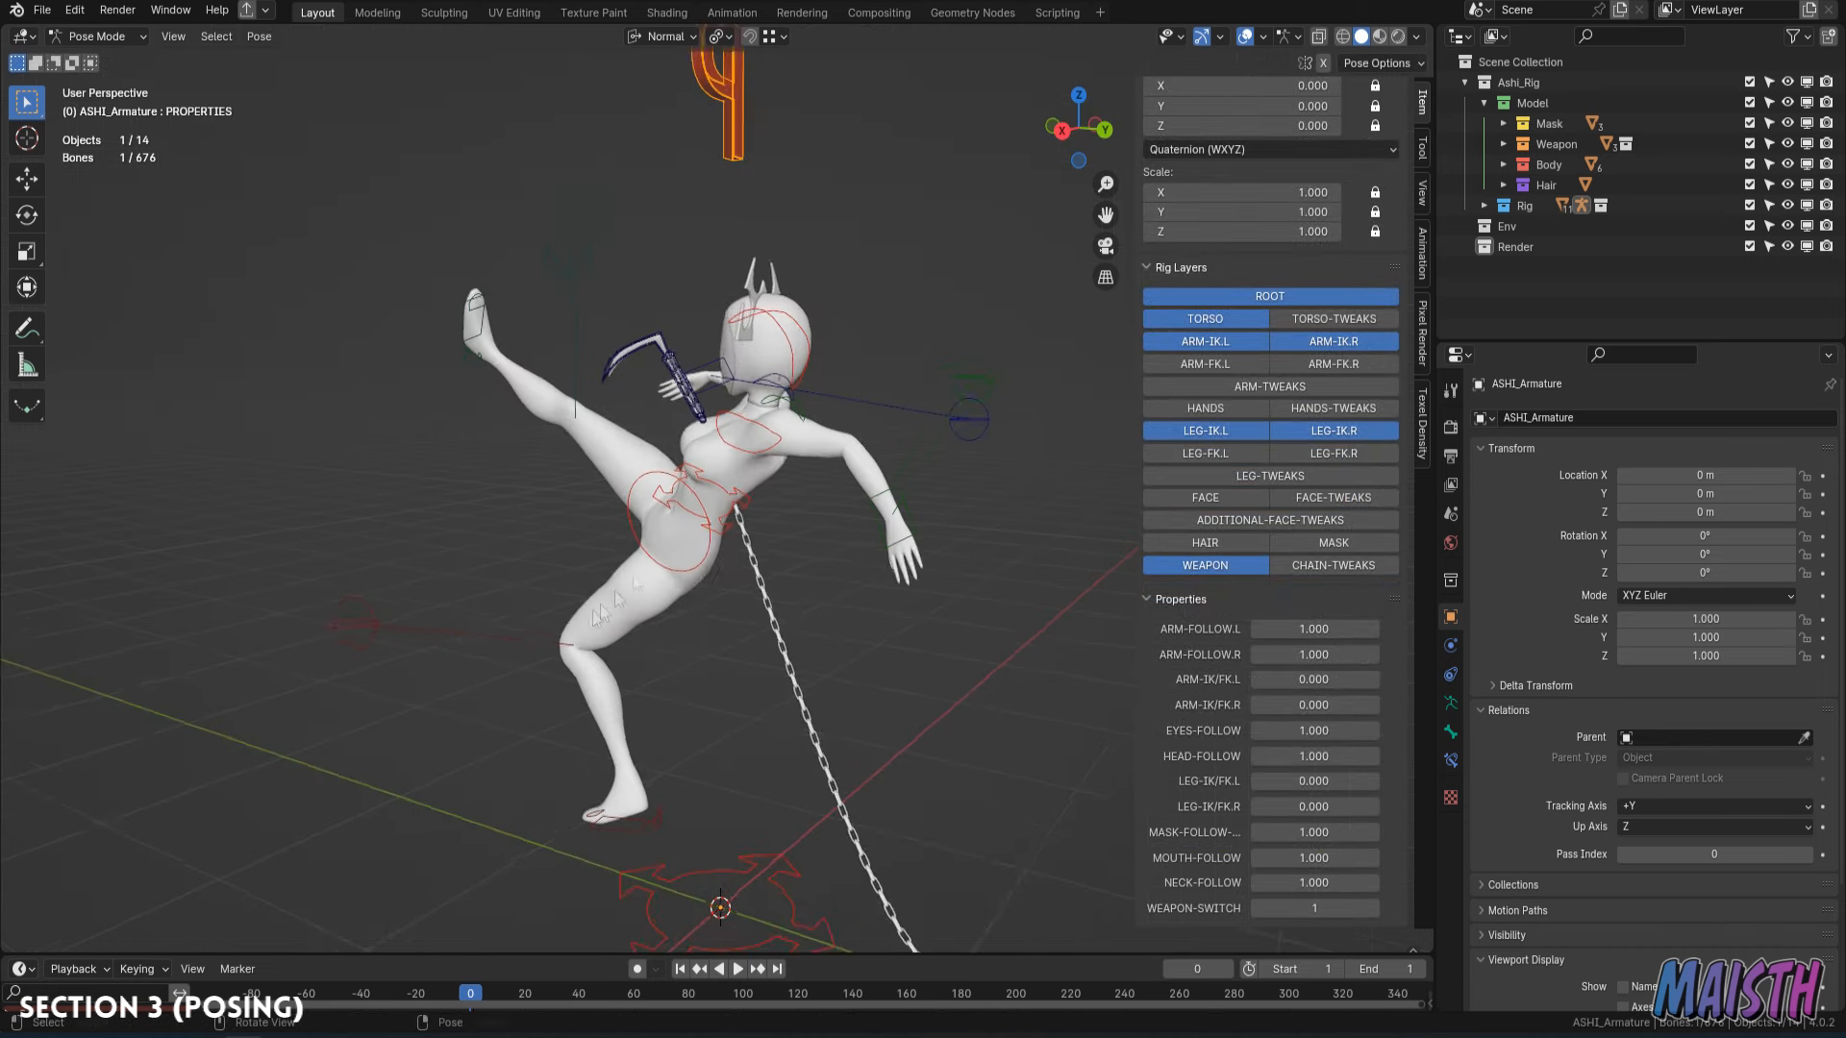
Move the left foot IK control and rotate it 23.3° in the view plane to reposition the standing foot.
{"action": "scroll", "coordinate": [712, 546], "scroll_direction": "down", "scroll_amount": 1}
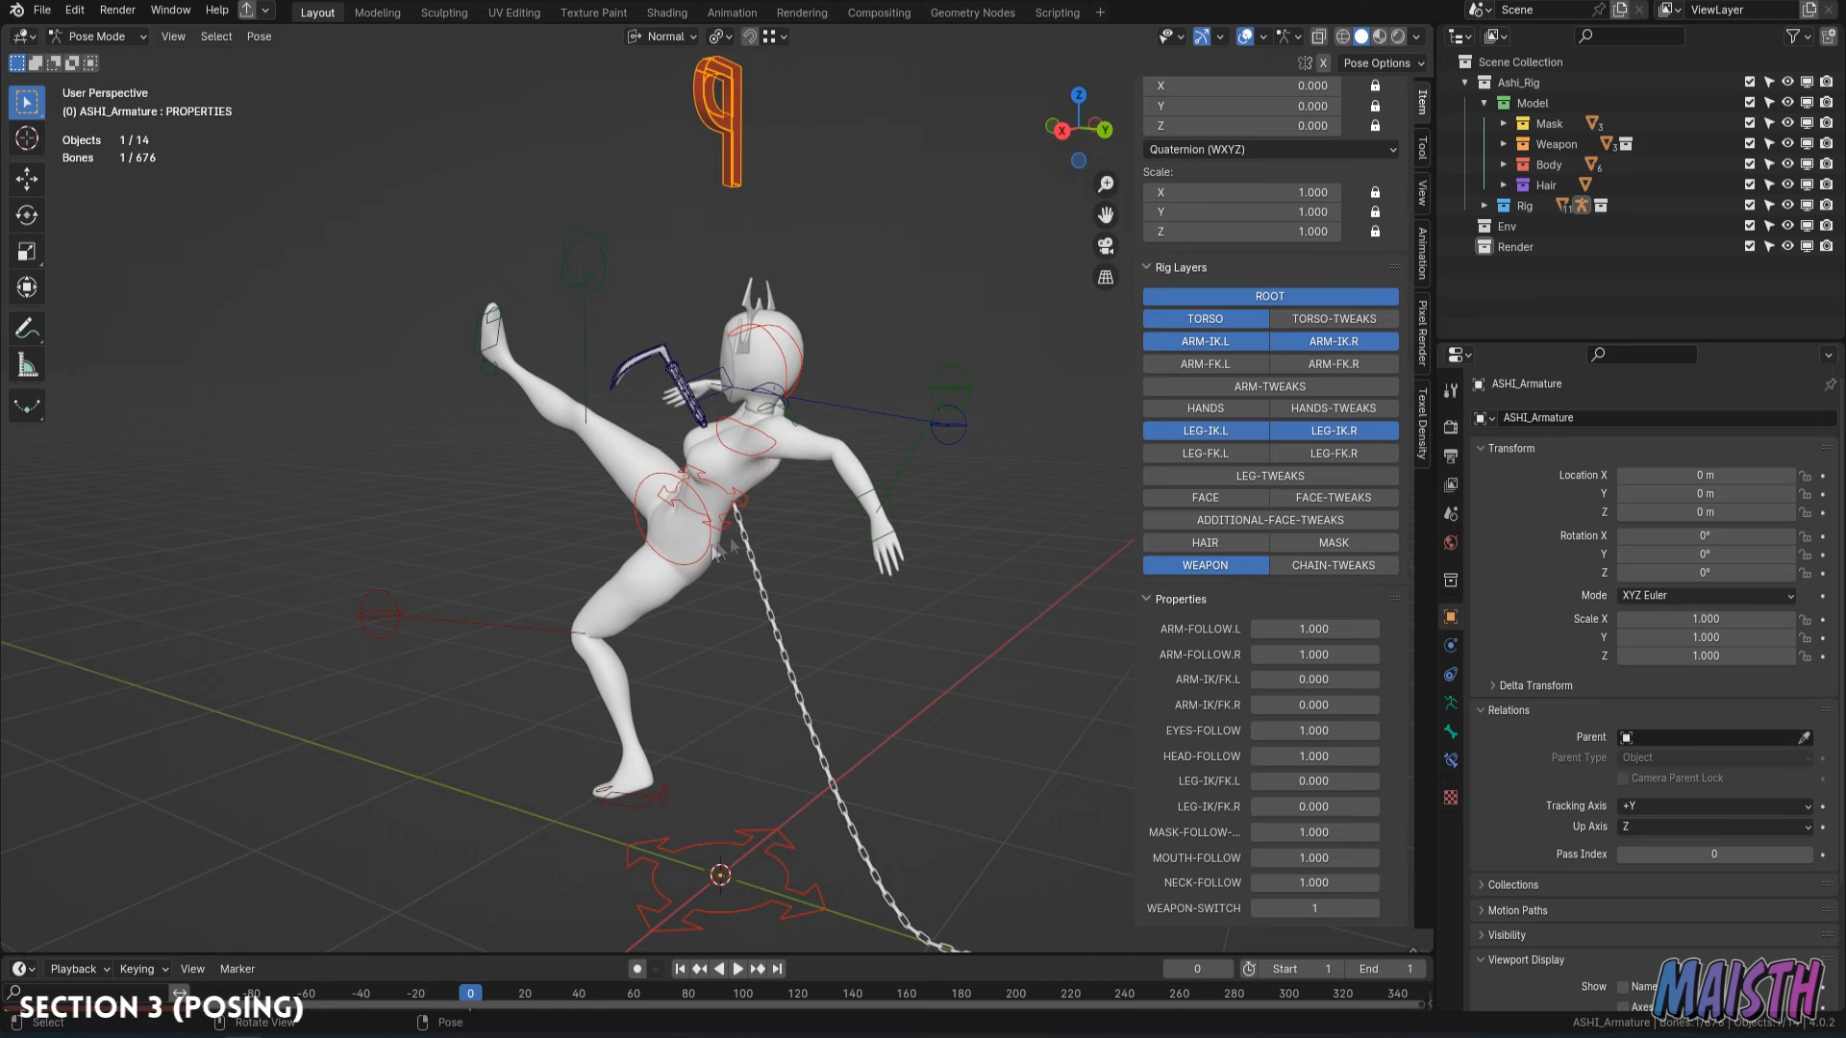
{"action": "middle_click_drag", "start_coordinate": [711, 545], "coordinate": [813, 427]}
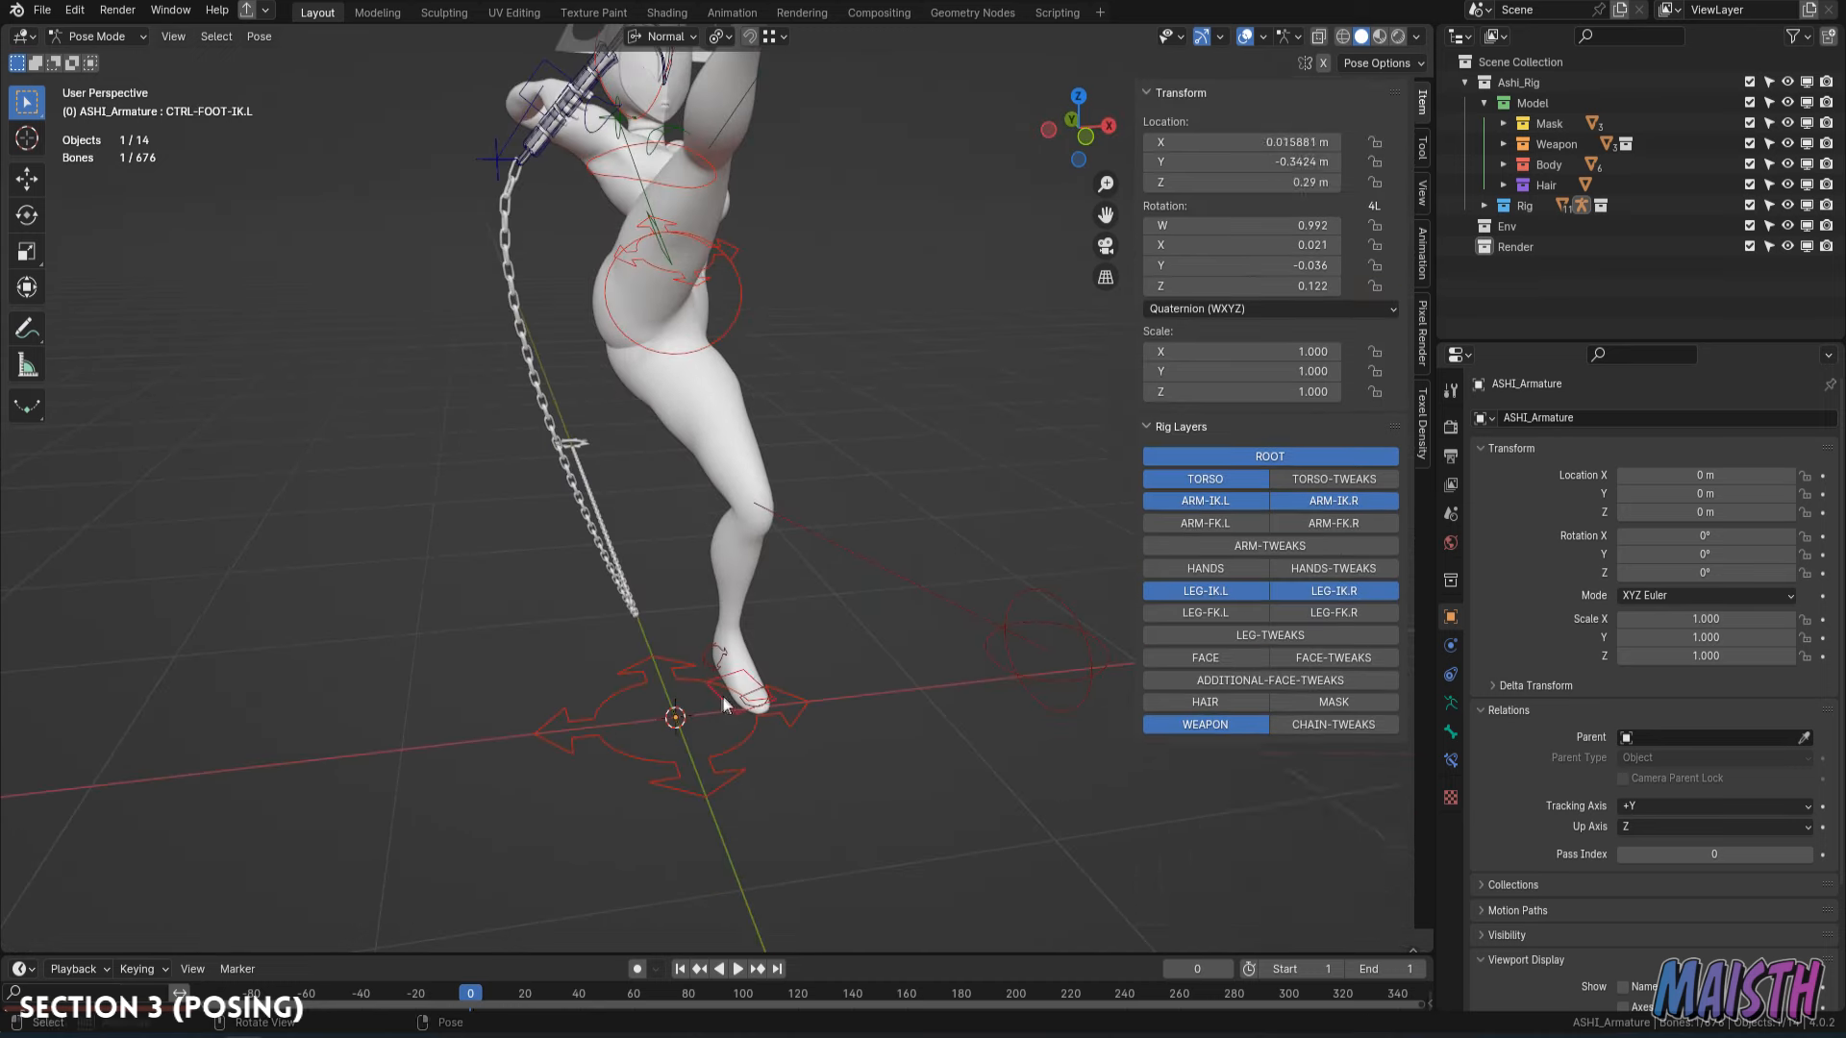
{"action": "key", "text": "g"}
{"action": "key", "text": "Return"}
{"action": "key", "text": "r"}
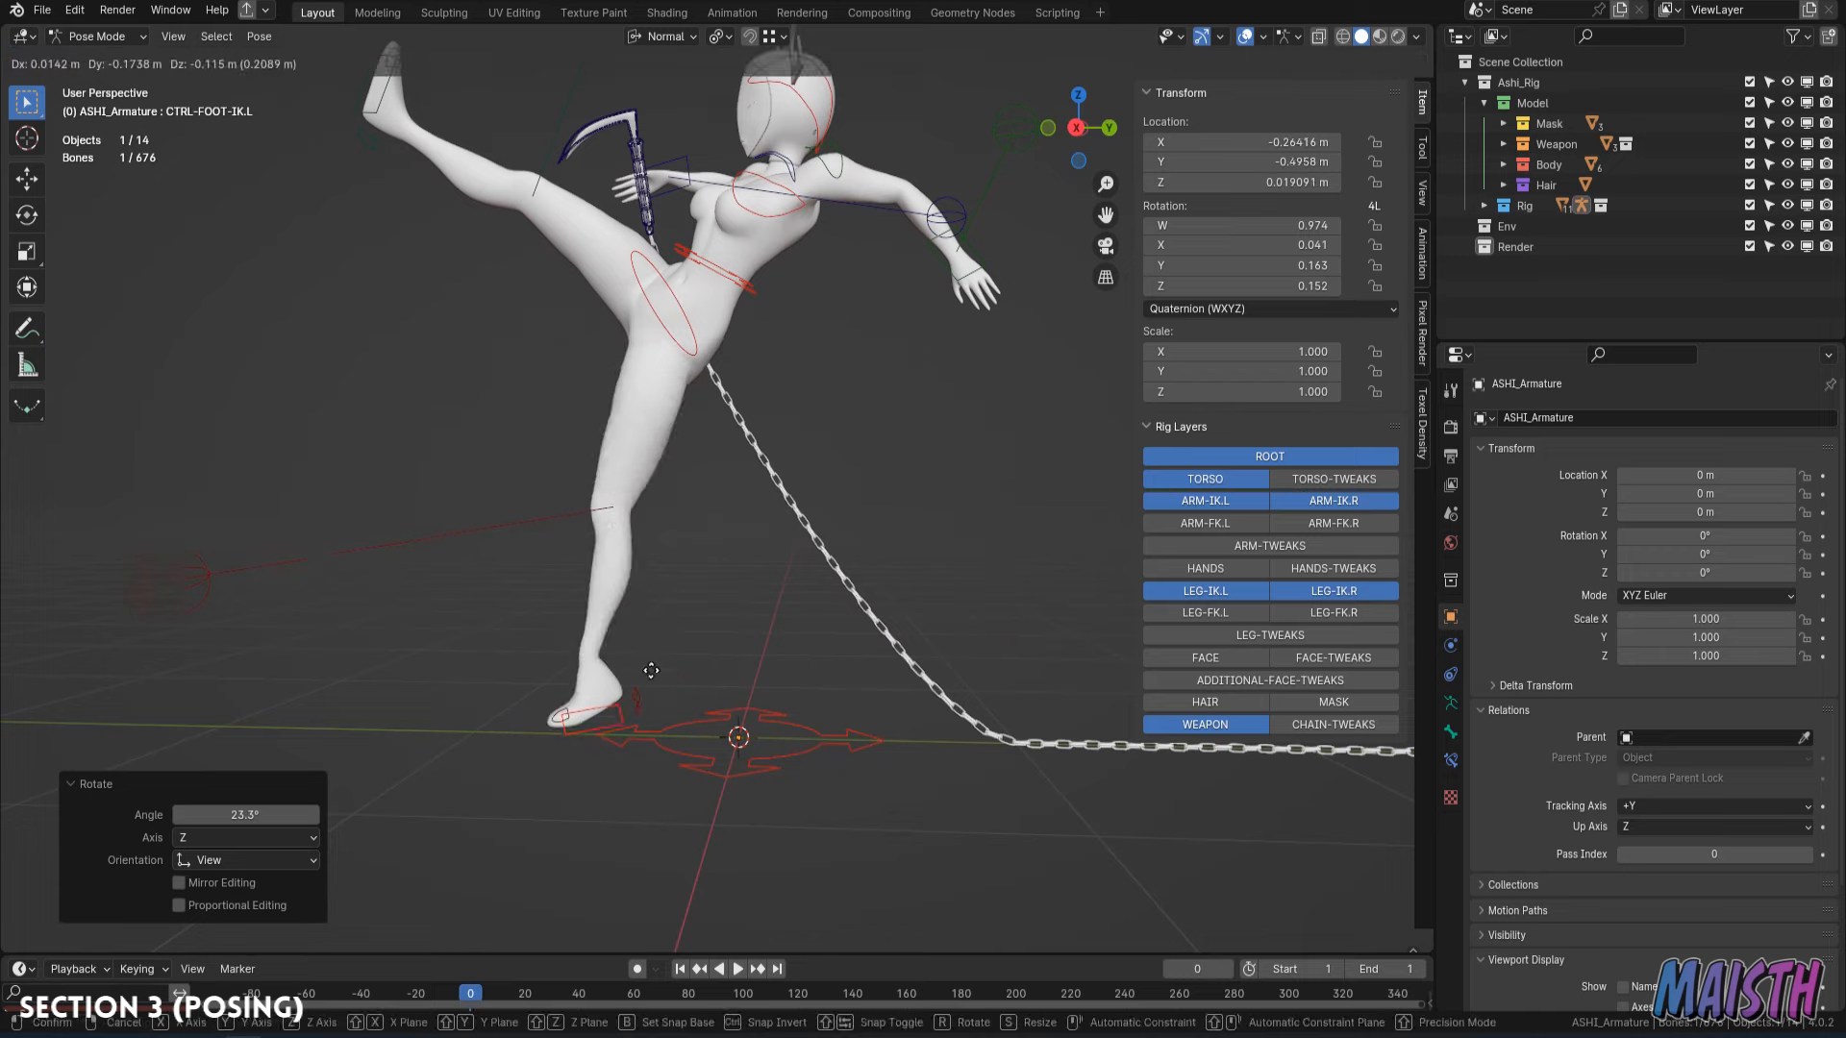
{"action": "left_click", "coordinate": [651, 670]}
Rotate the chest control 7.71° about its normal X axis.
{"action": "middle_click_drag", "start_coordinate": [654, 634], "coordinate": [817, 403]}
{"action": "scroll", "coordinate": [790, 279], "scroll_direction": "up", "scroll_amount": 1}
{"action": "left_click", "coordinate": [787, 283]}
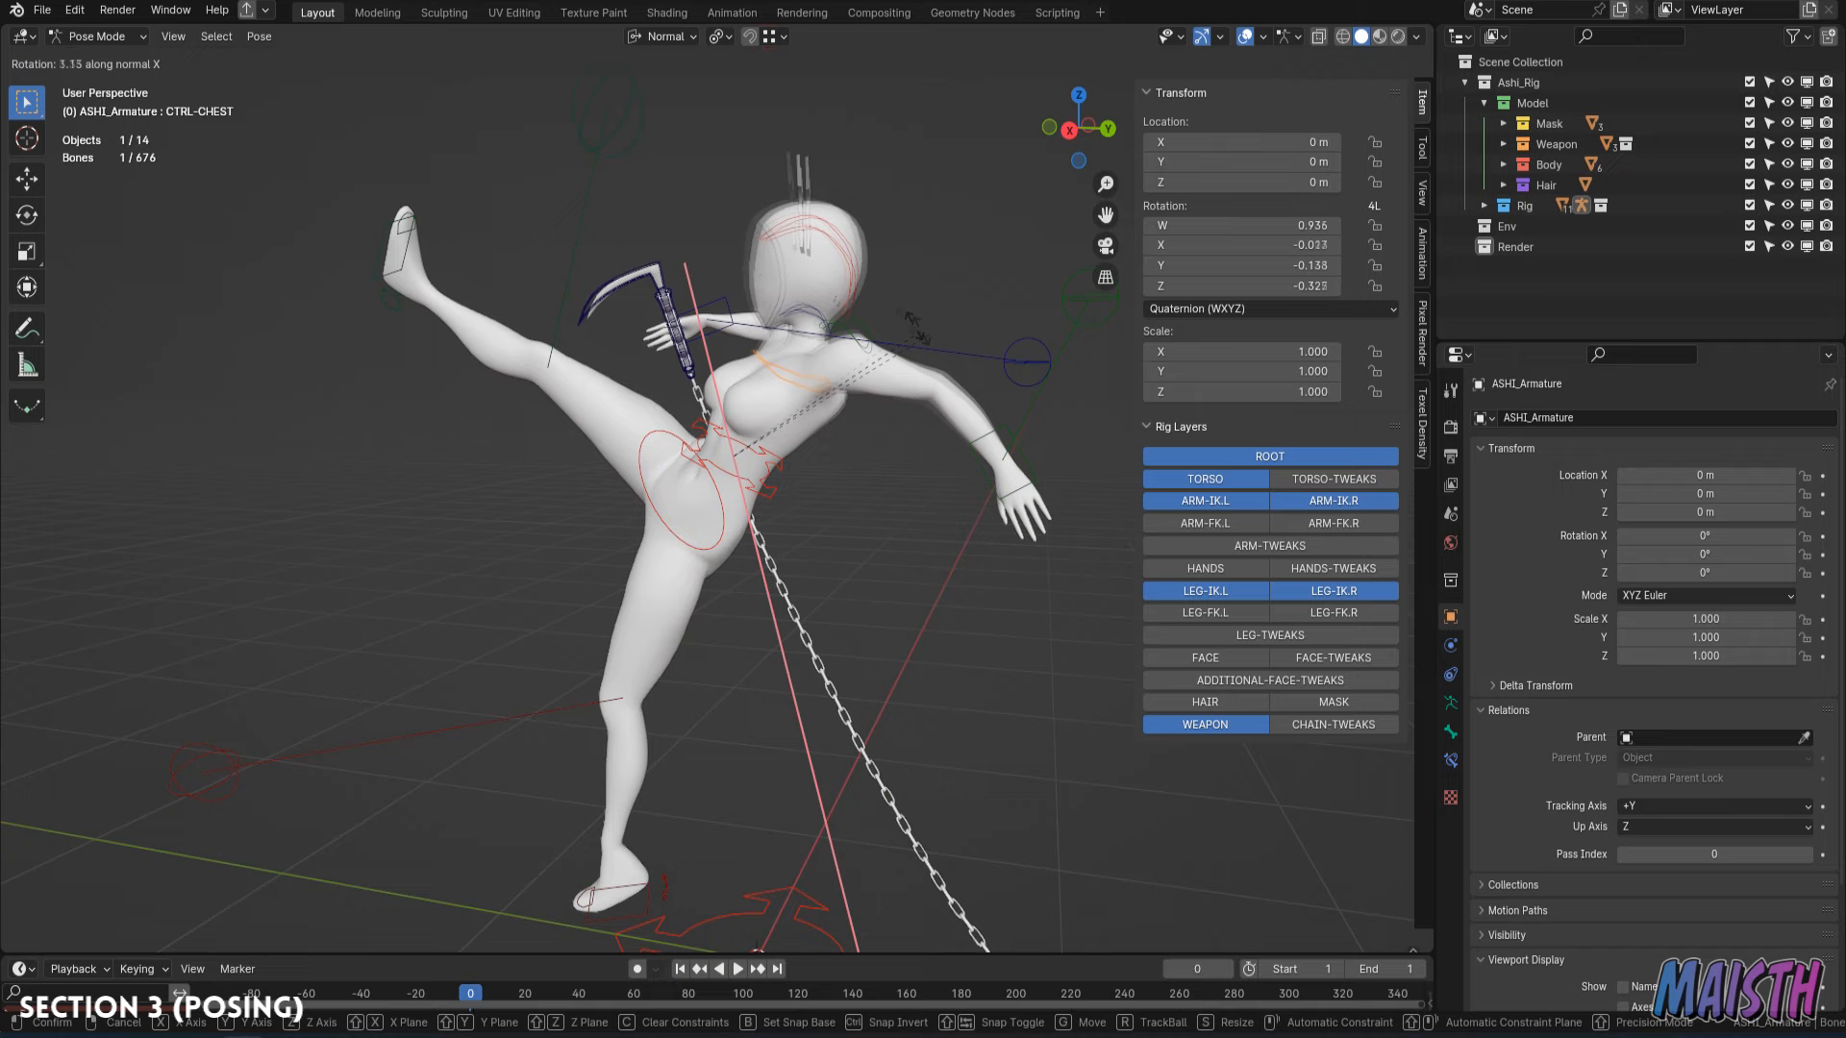
{"action": "key", "text": "Return"}
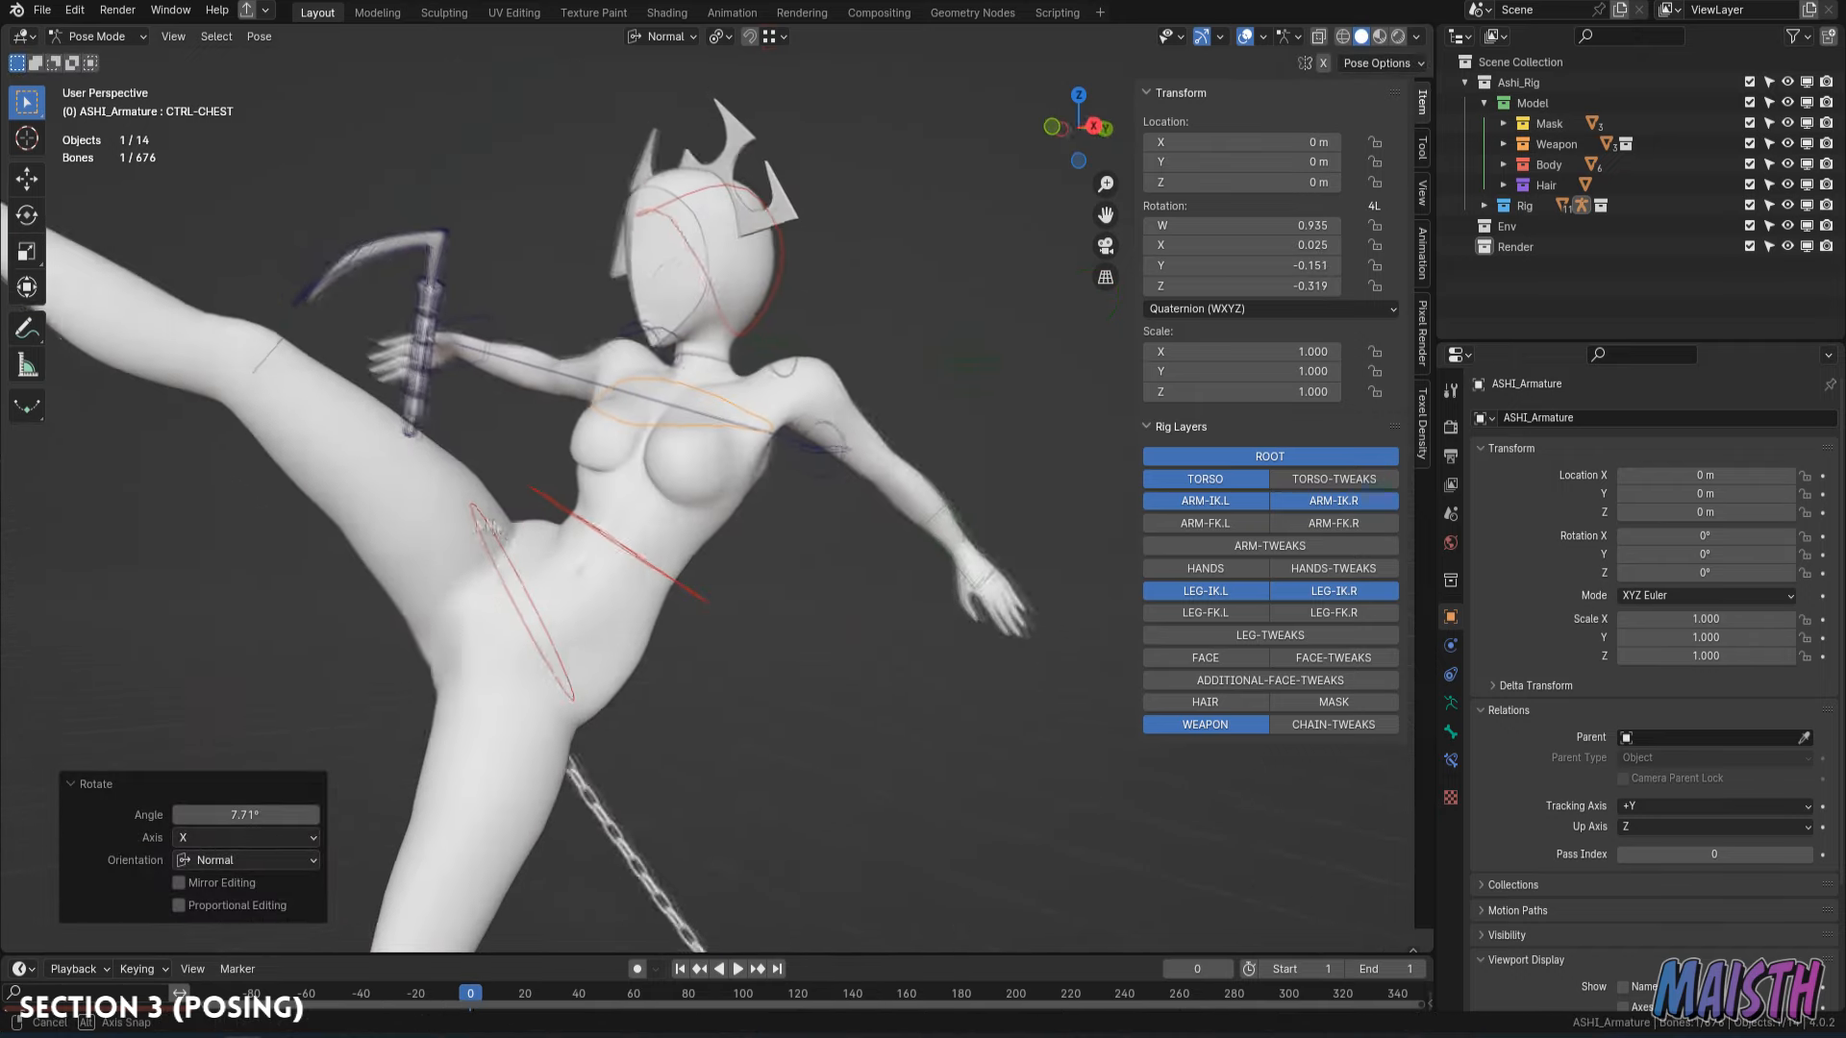
{"action": "middle_click_drag", "start_coordinate": [486, 527], "coordinate": [666, 510]}
{"action": "scroll", "coordinate": [525, 580], "scroll_direction": "down", "scroll_amount": 1}
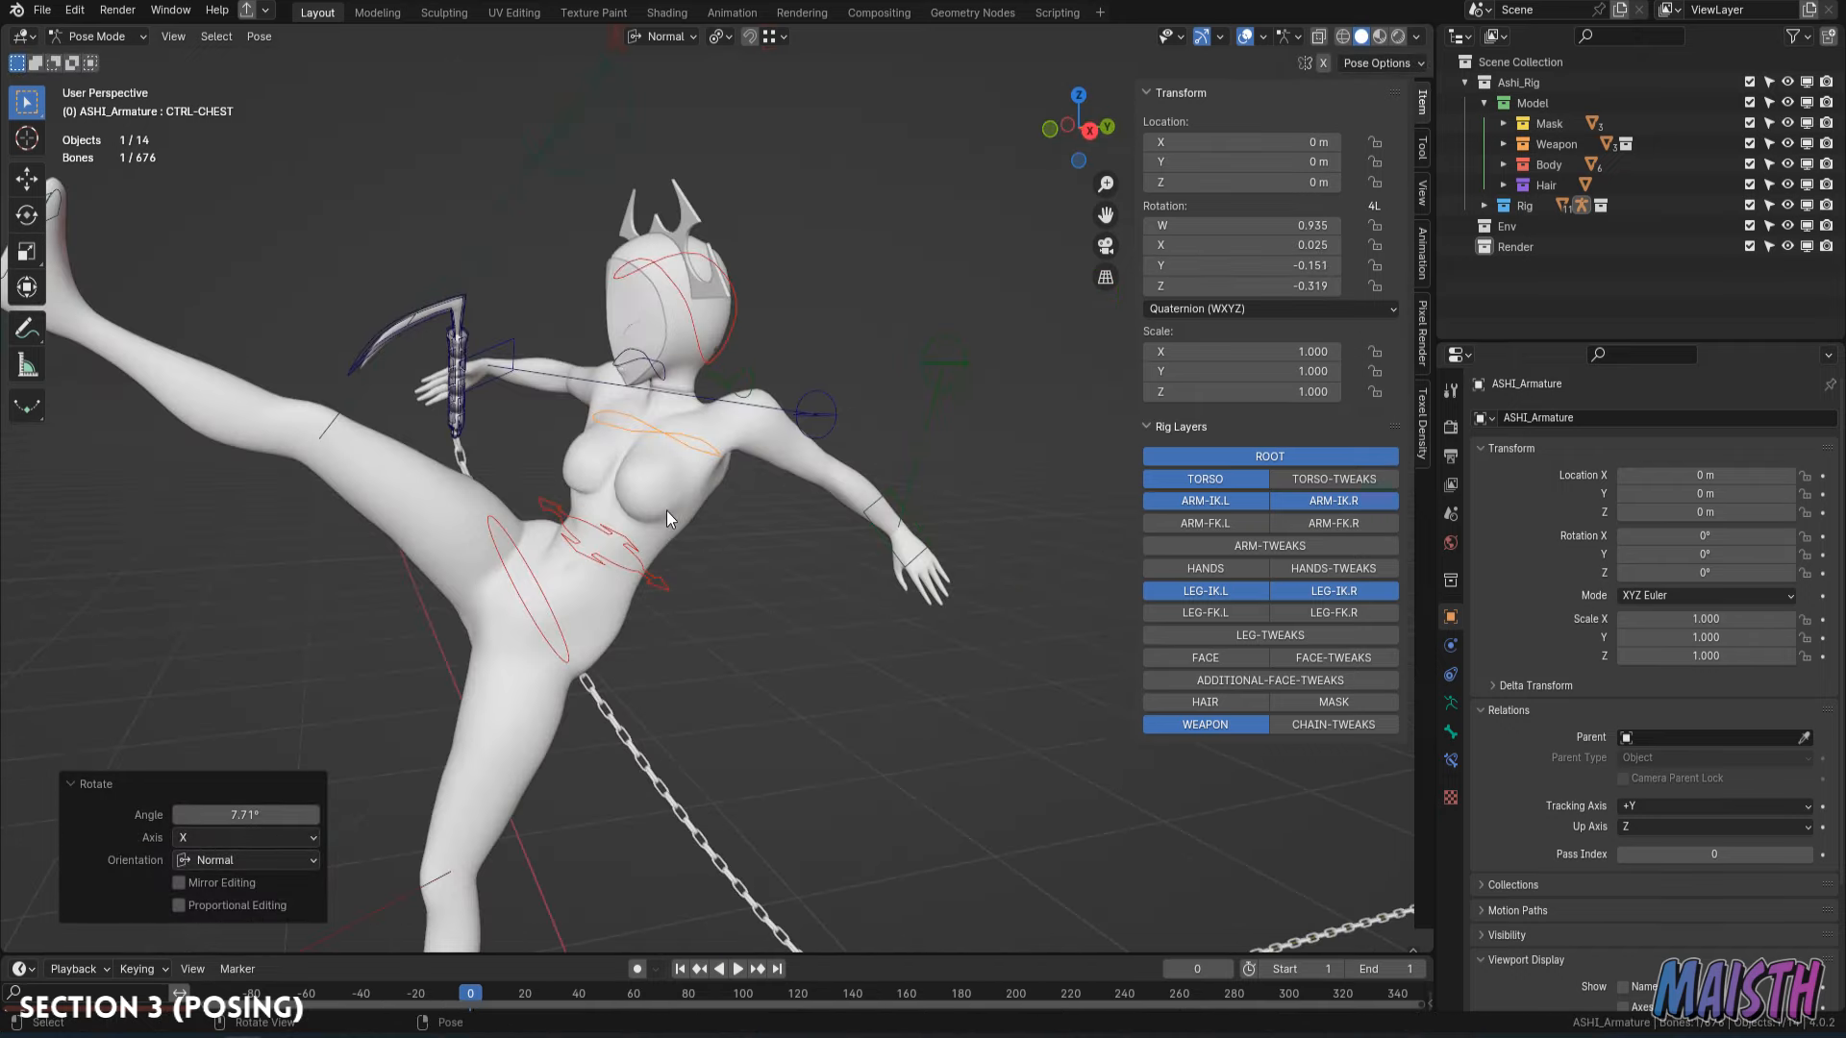
Rotate the right hand IK control freely and move it so the held scythe points back toward the body.
{"action": "left_click", "coordinate": [488, 353]}
{"action": "key", "text": "r"}
{"action": "key", "text": "r"}
{"action": "left_click", "coordinate": [538, 404]}
{"action": "key", "text": "g"}
{"action": "middle_click_drag", "start_coordinate": [538, 403], "coordinate": [827, 520]}
{"action": "left_click", "coordinate": [1015, 423]}
{"action": "left_click", "coordinate": [567, 466]}
{"action": "middle_click_drag", "start_coordinate": [1015, 423], "coordinate": [673, 130]}
{"action": "key", "text": "g"}
{"action": "left_click", "coordinate": [490, 443]}
{"action": "left_click", "coordinate": [487, 378]}
Set the rig's WEAPON-SWITCH property to 0.
{"action": "left_click", "coordinate": [676, 122]}
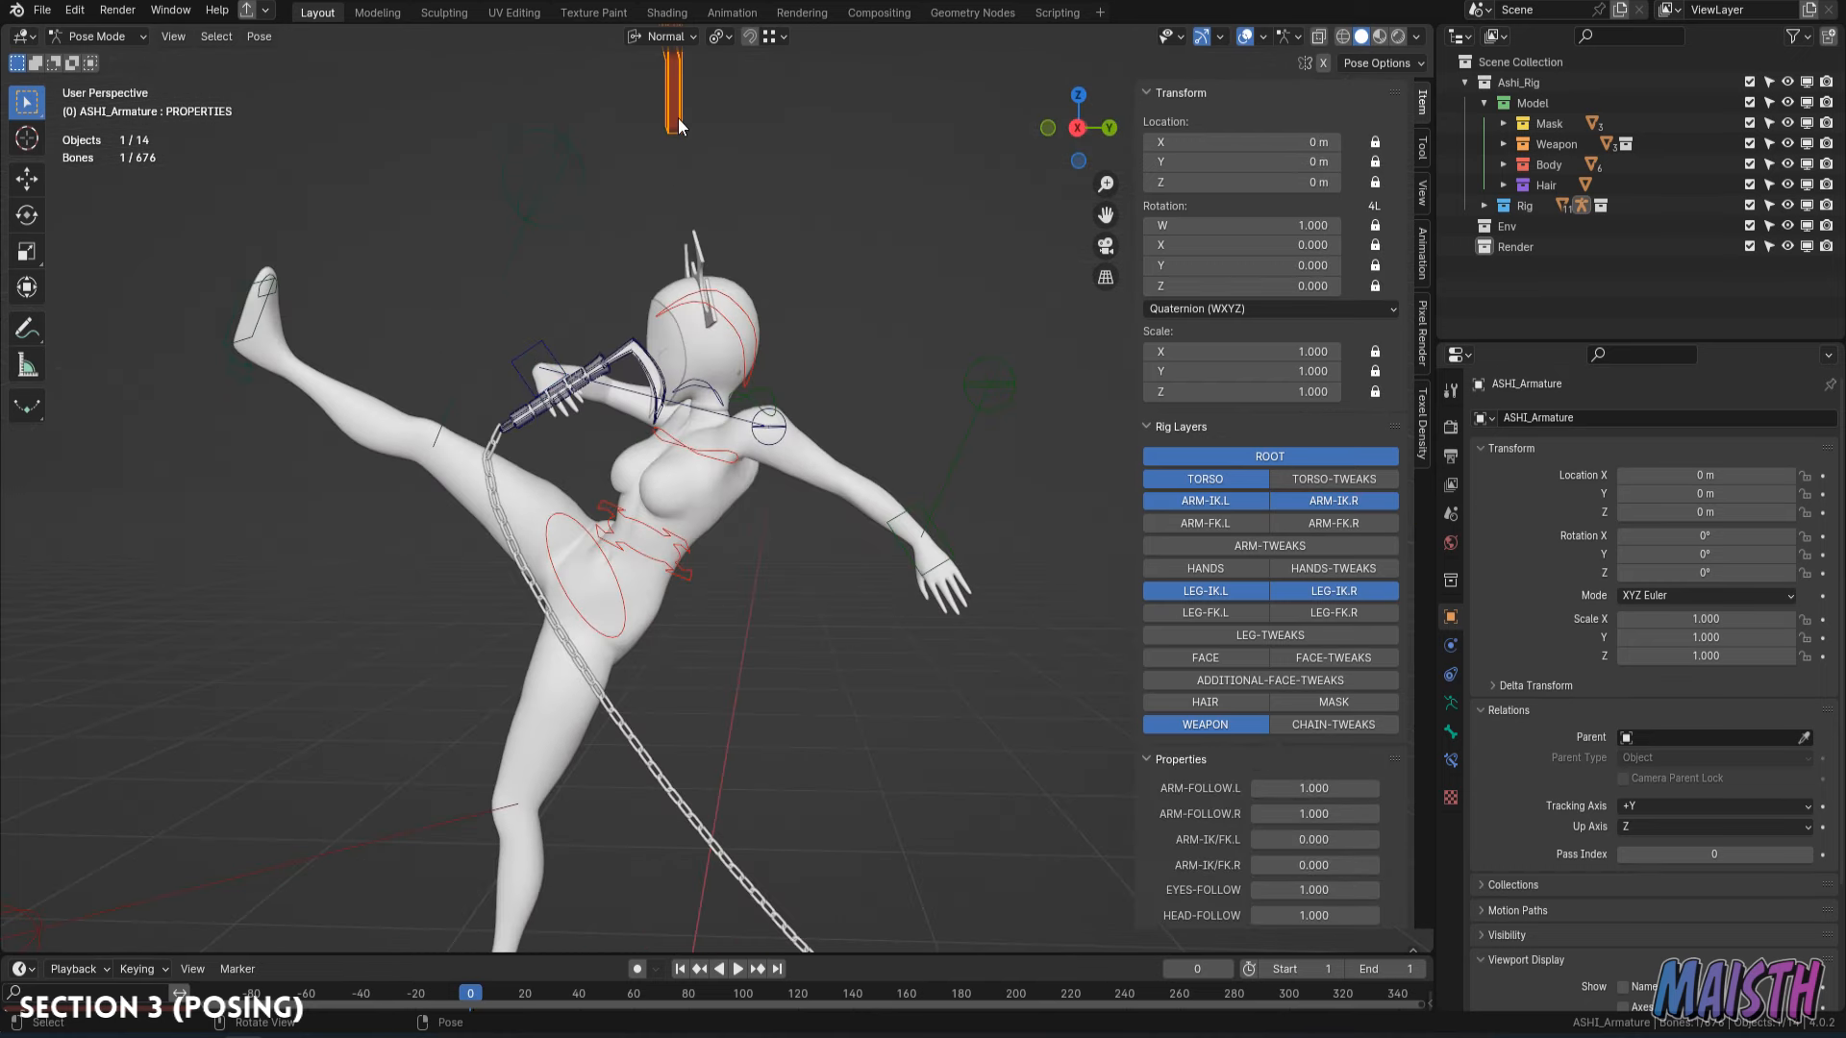
{"action": "scroll", "coordinate": [1308, 613], "scroll_direction": "down", "scroll_amount": 4}
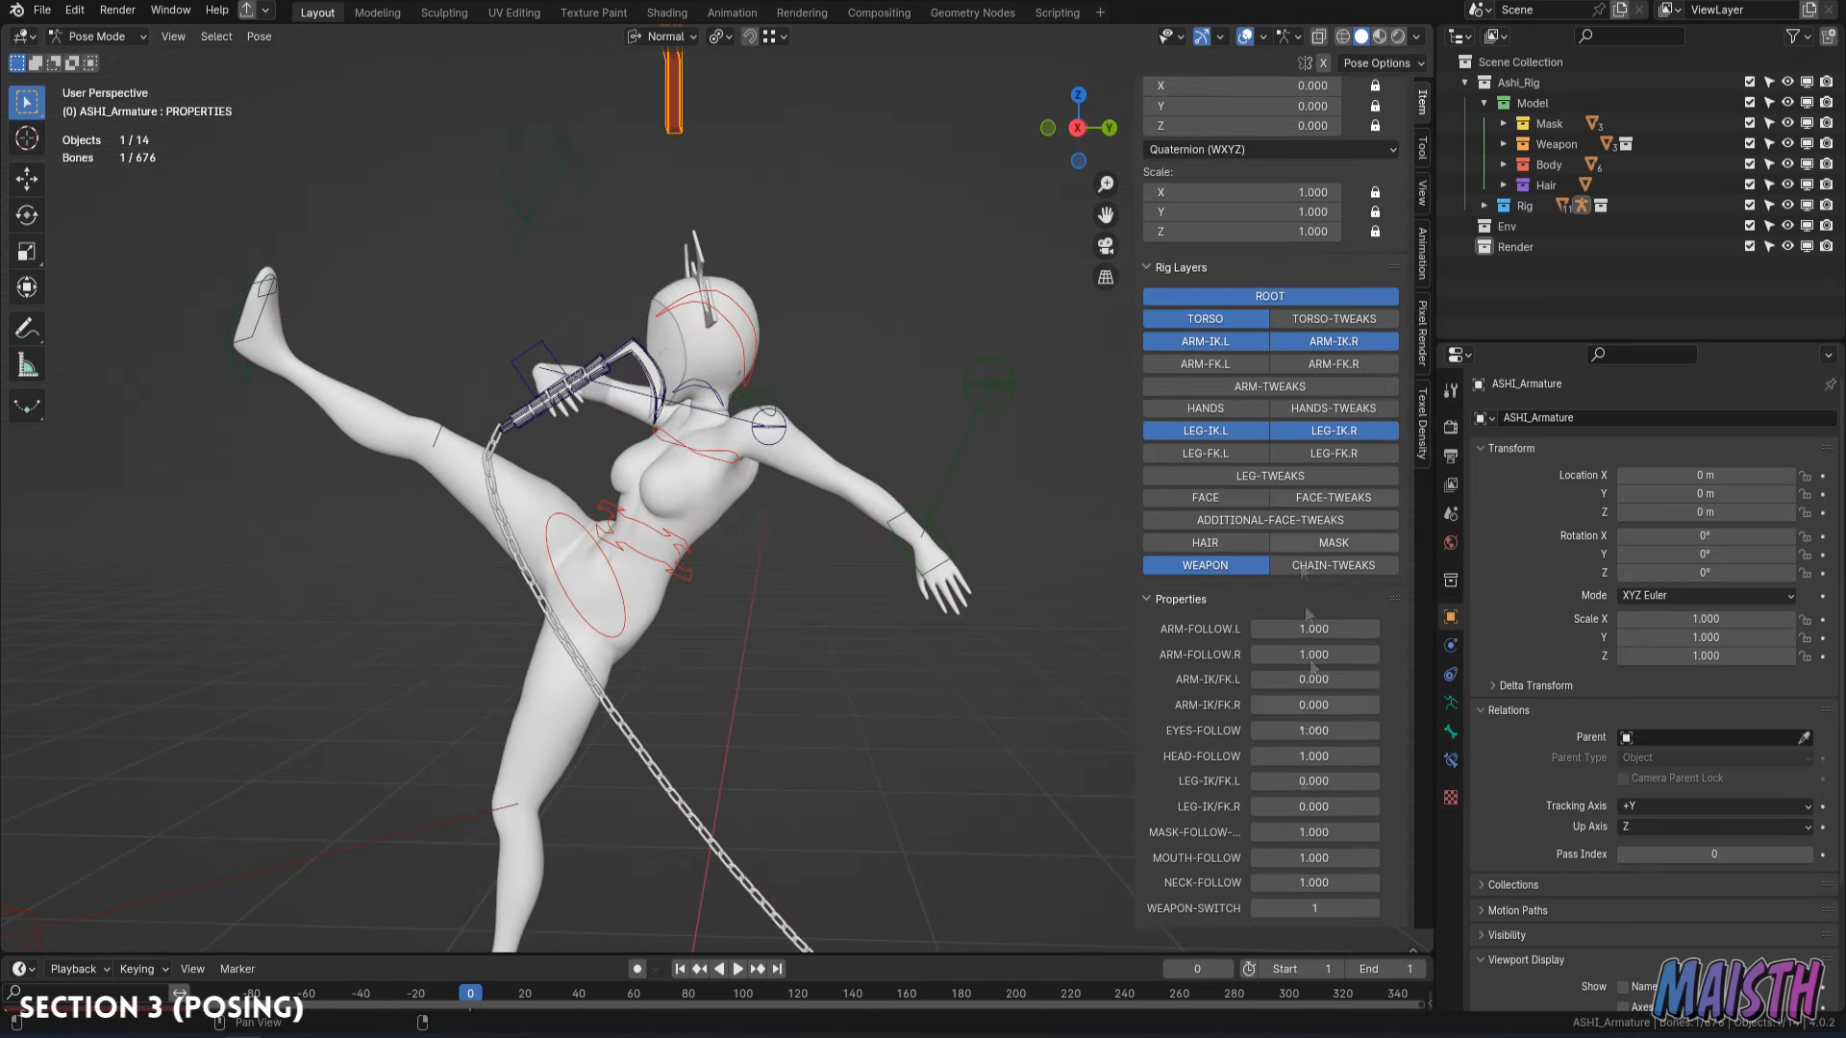
{"action": "left_click", "coordinate": [1257, 909]}
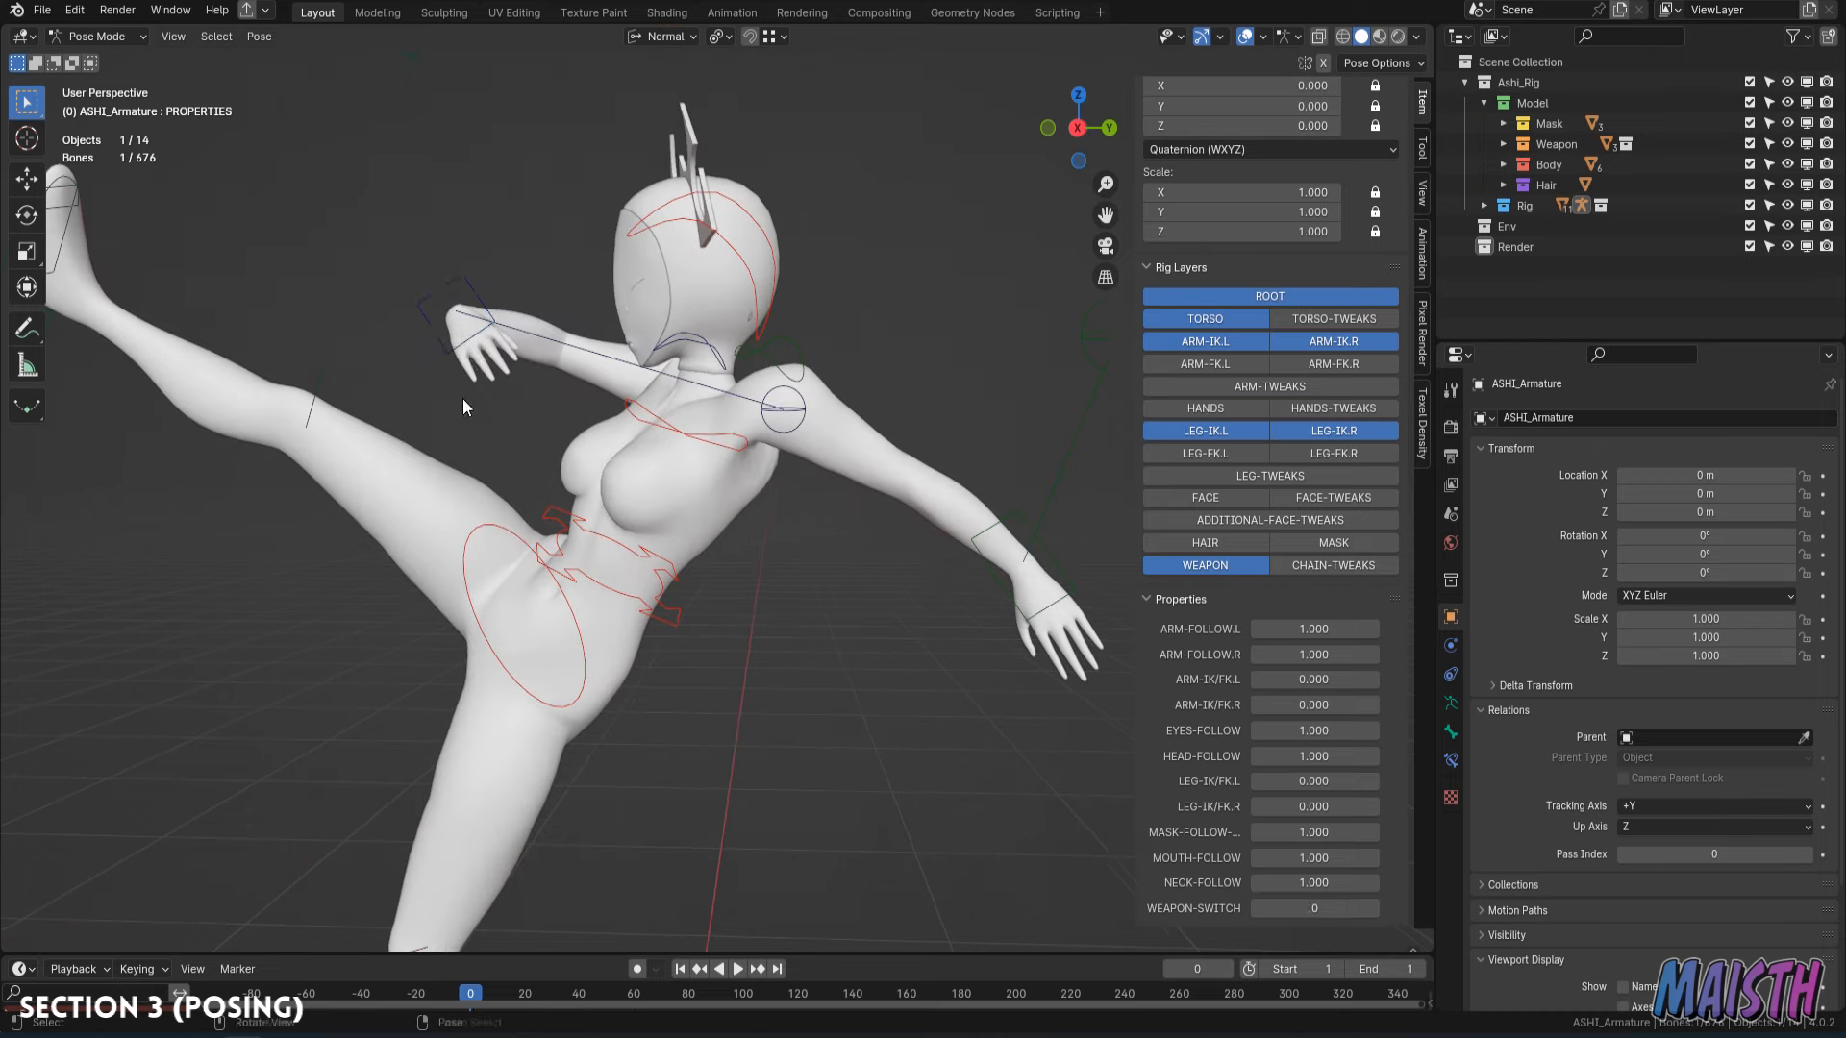
Move the right hand IK control by -0.12055 m, 0.14619 m and -0.032297 m to bring the hand closer to the chest.
{"action": "left_click", "coordinate": [452, 312]}
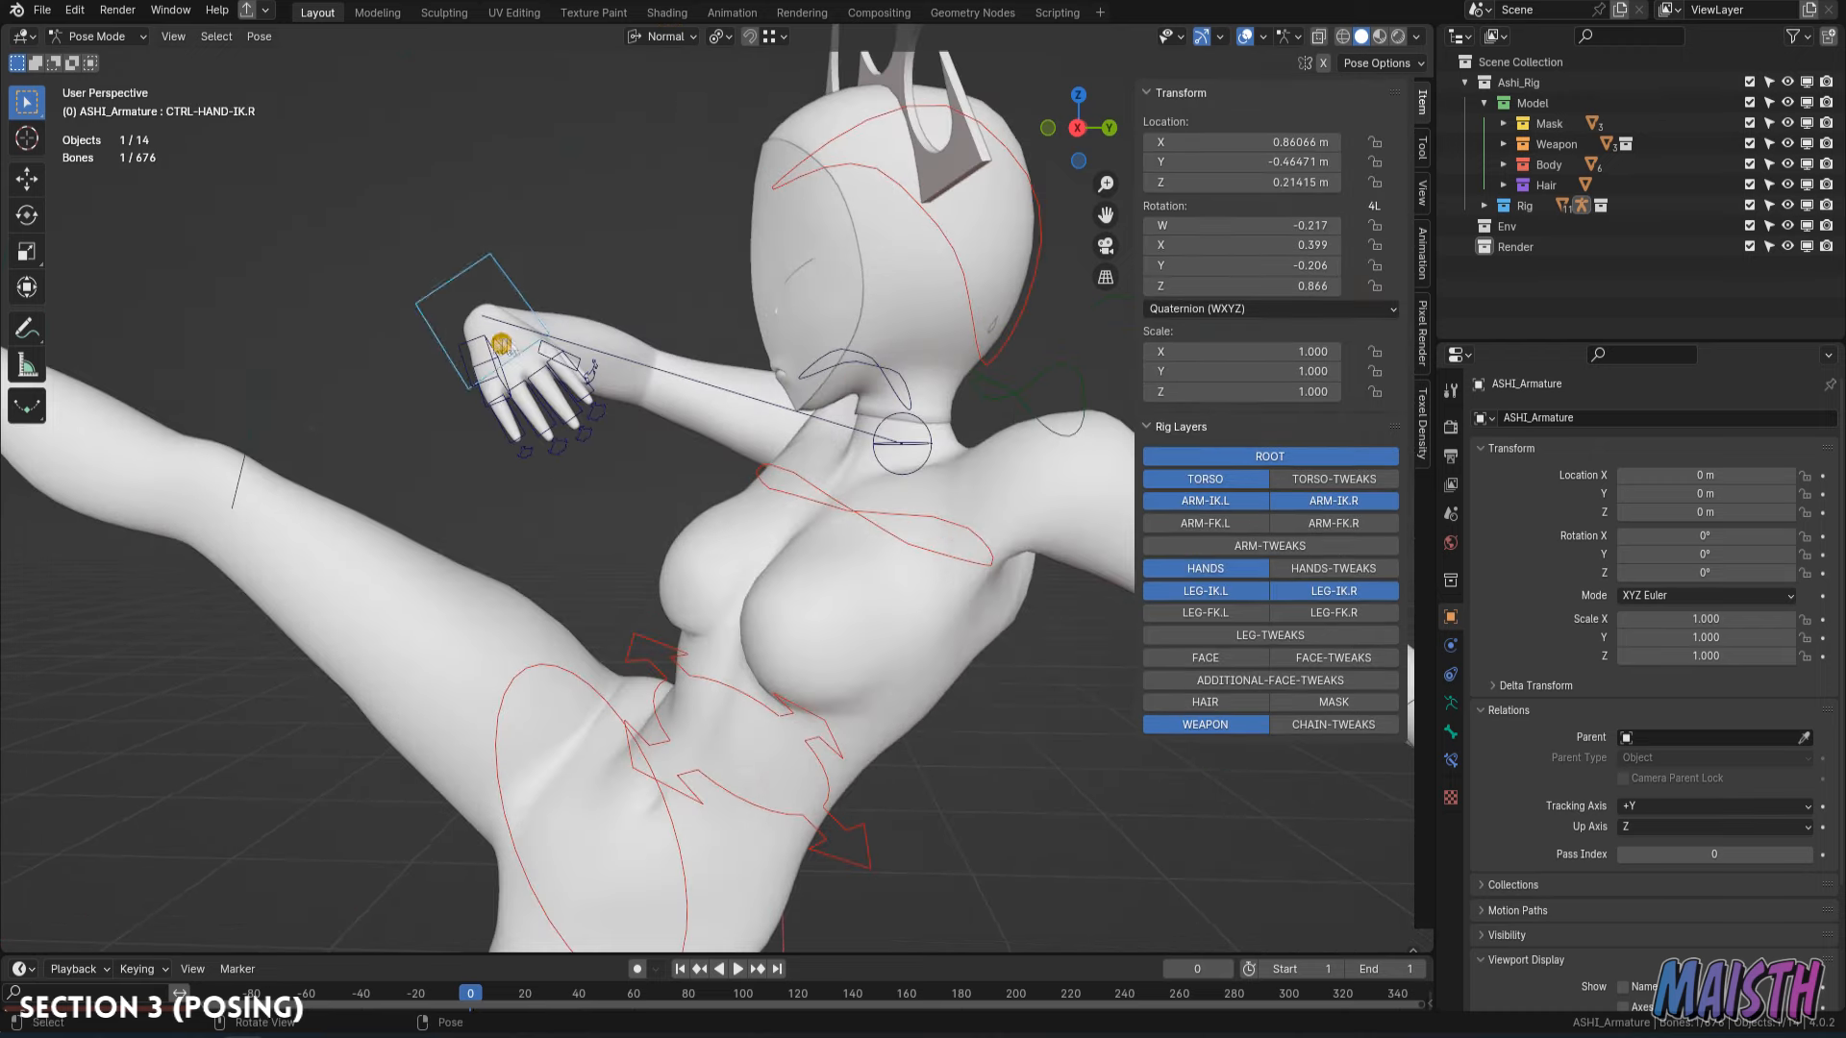
{"action": "key", "text": "g"}
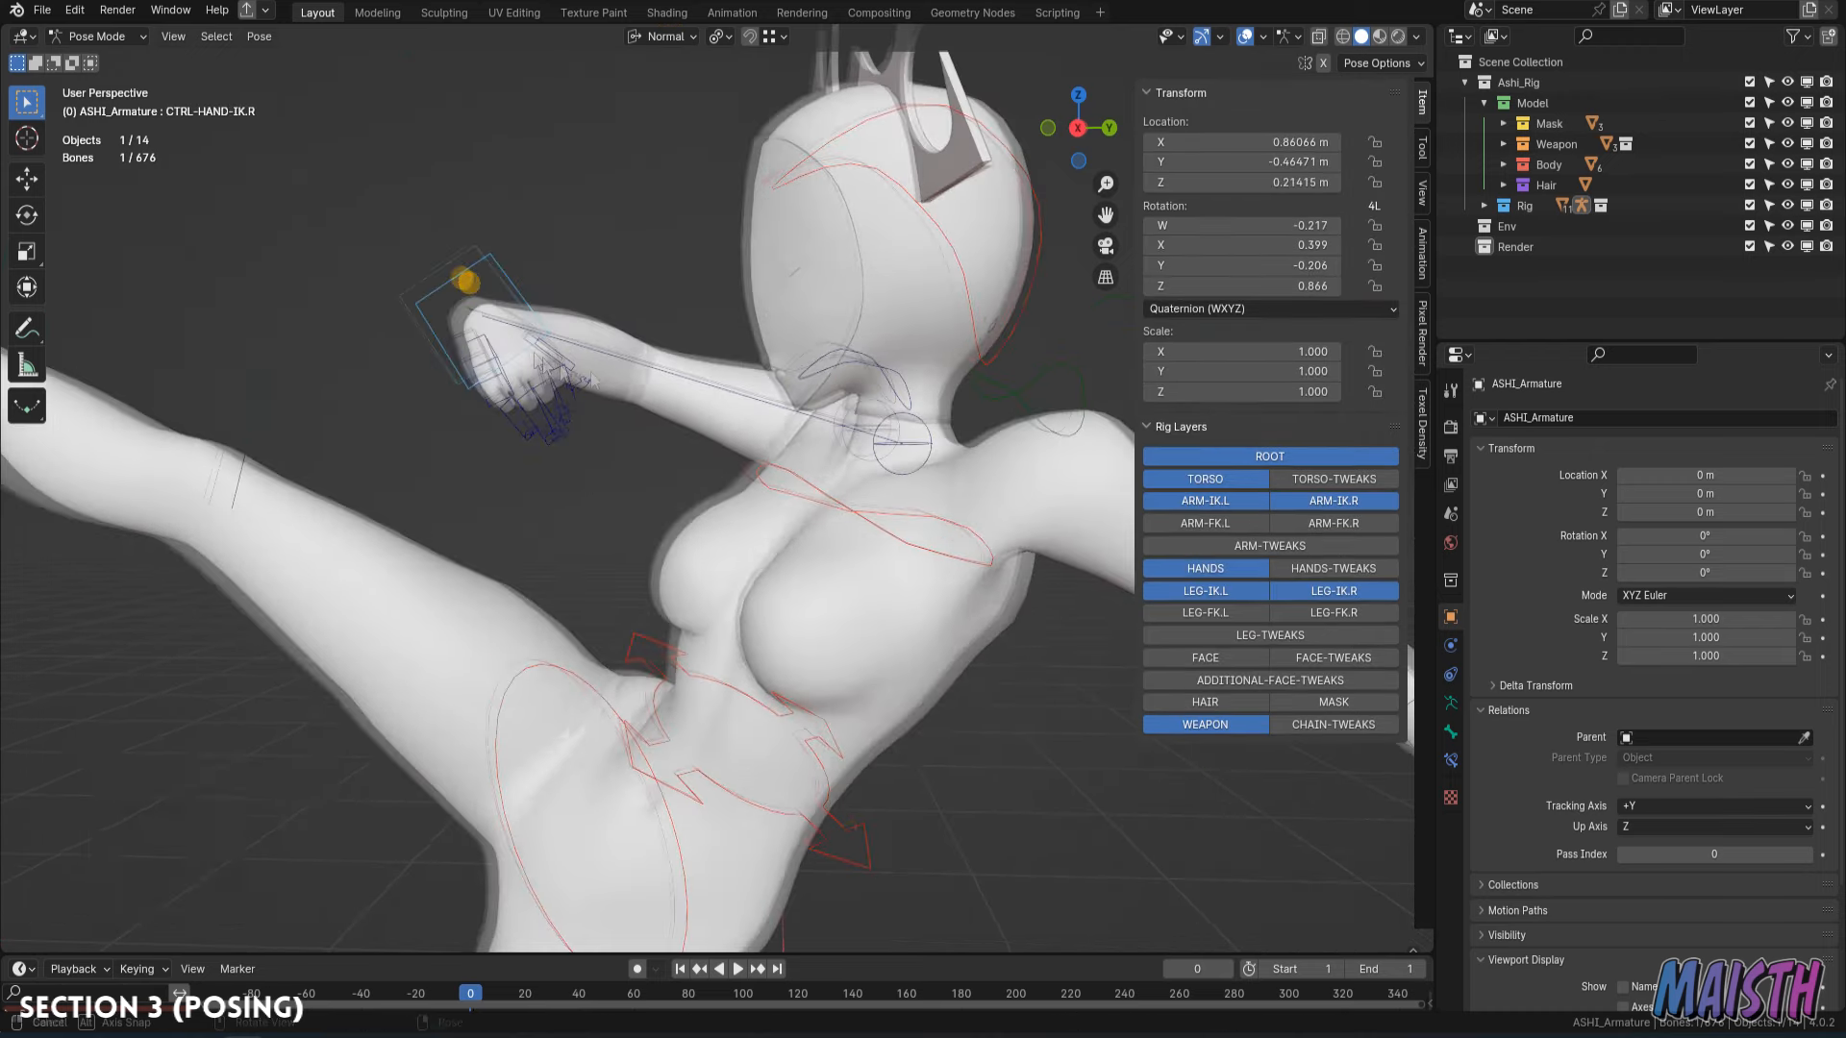
{"action": "left_click", "coordinate": [880, 534]}
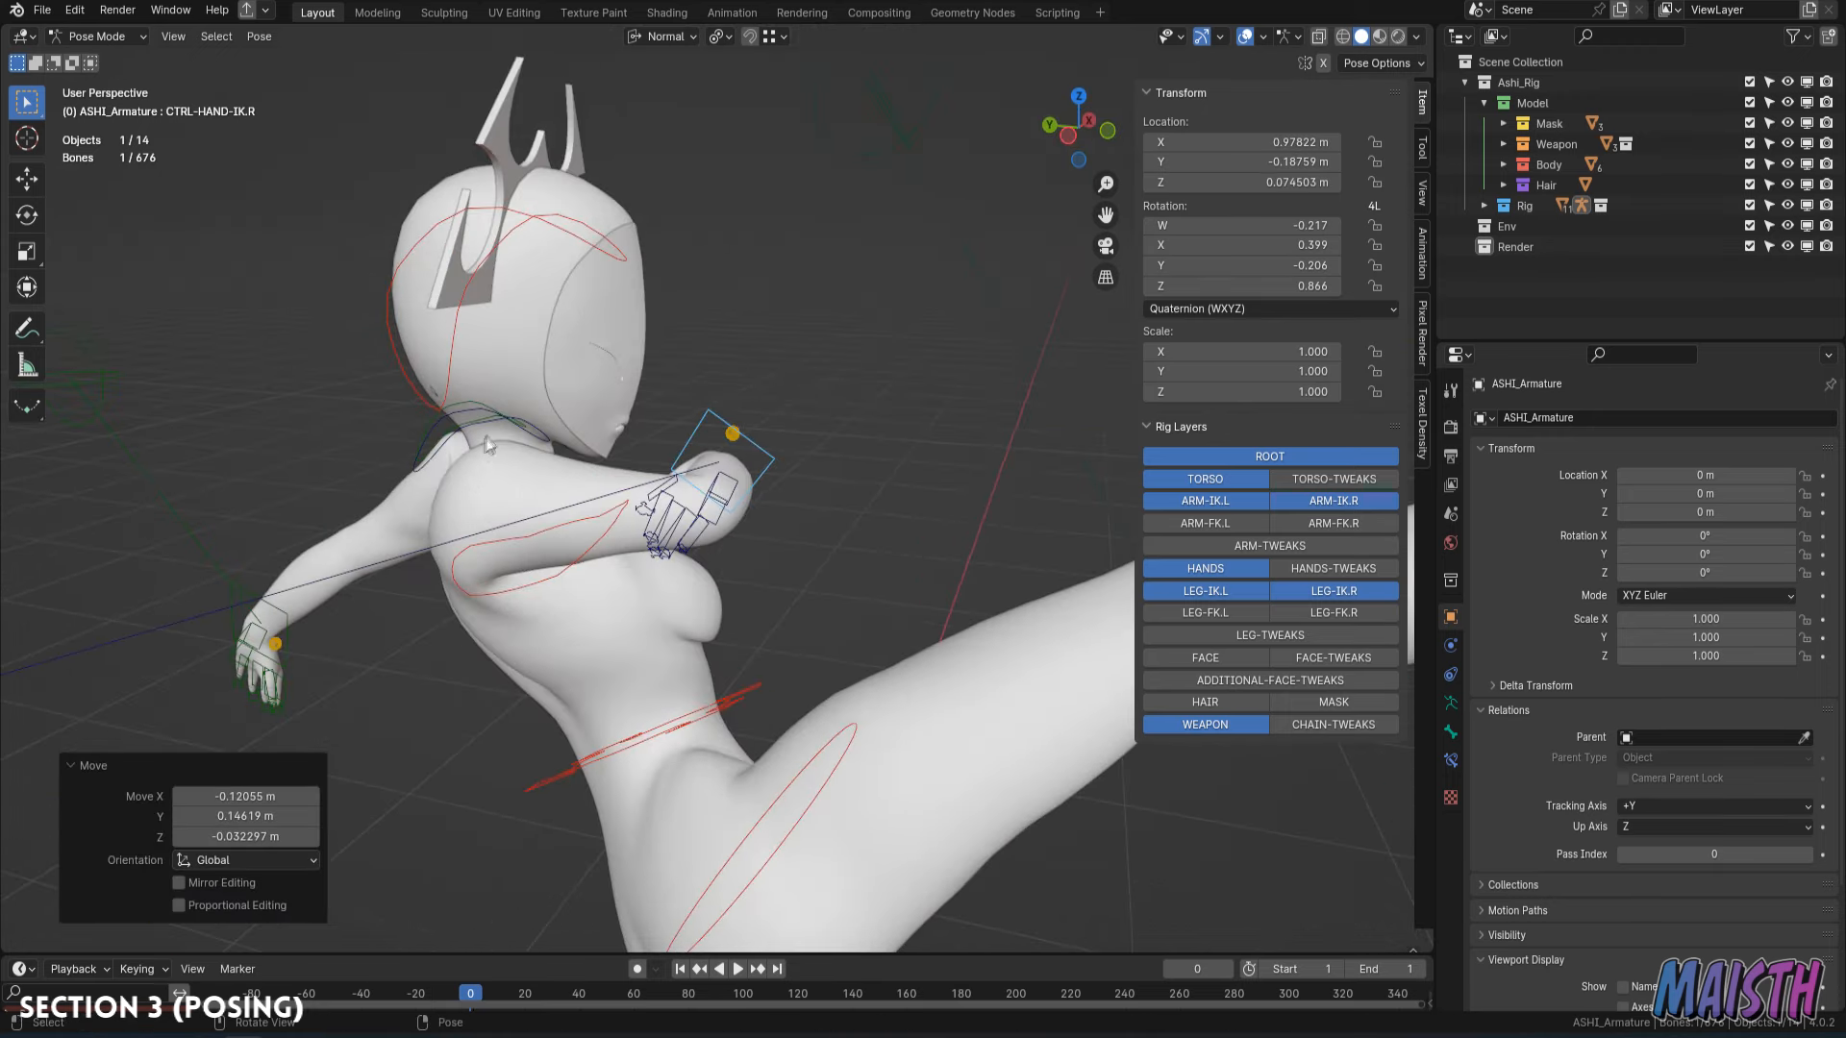
Rotate the right shoulder control freely with a trackball rotation of 2.86° and 28.1°.
{"action": "left_click", "coordinate": [488, 444]}
{"action": "middle_click_drag", "start_coordinate": [488, 444], "coordinate": [554, 456]}
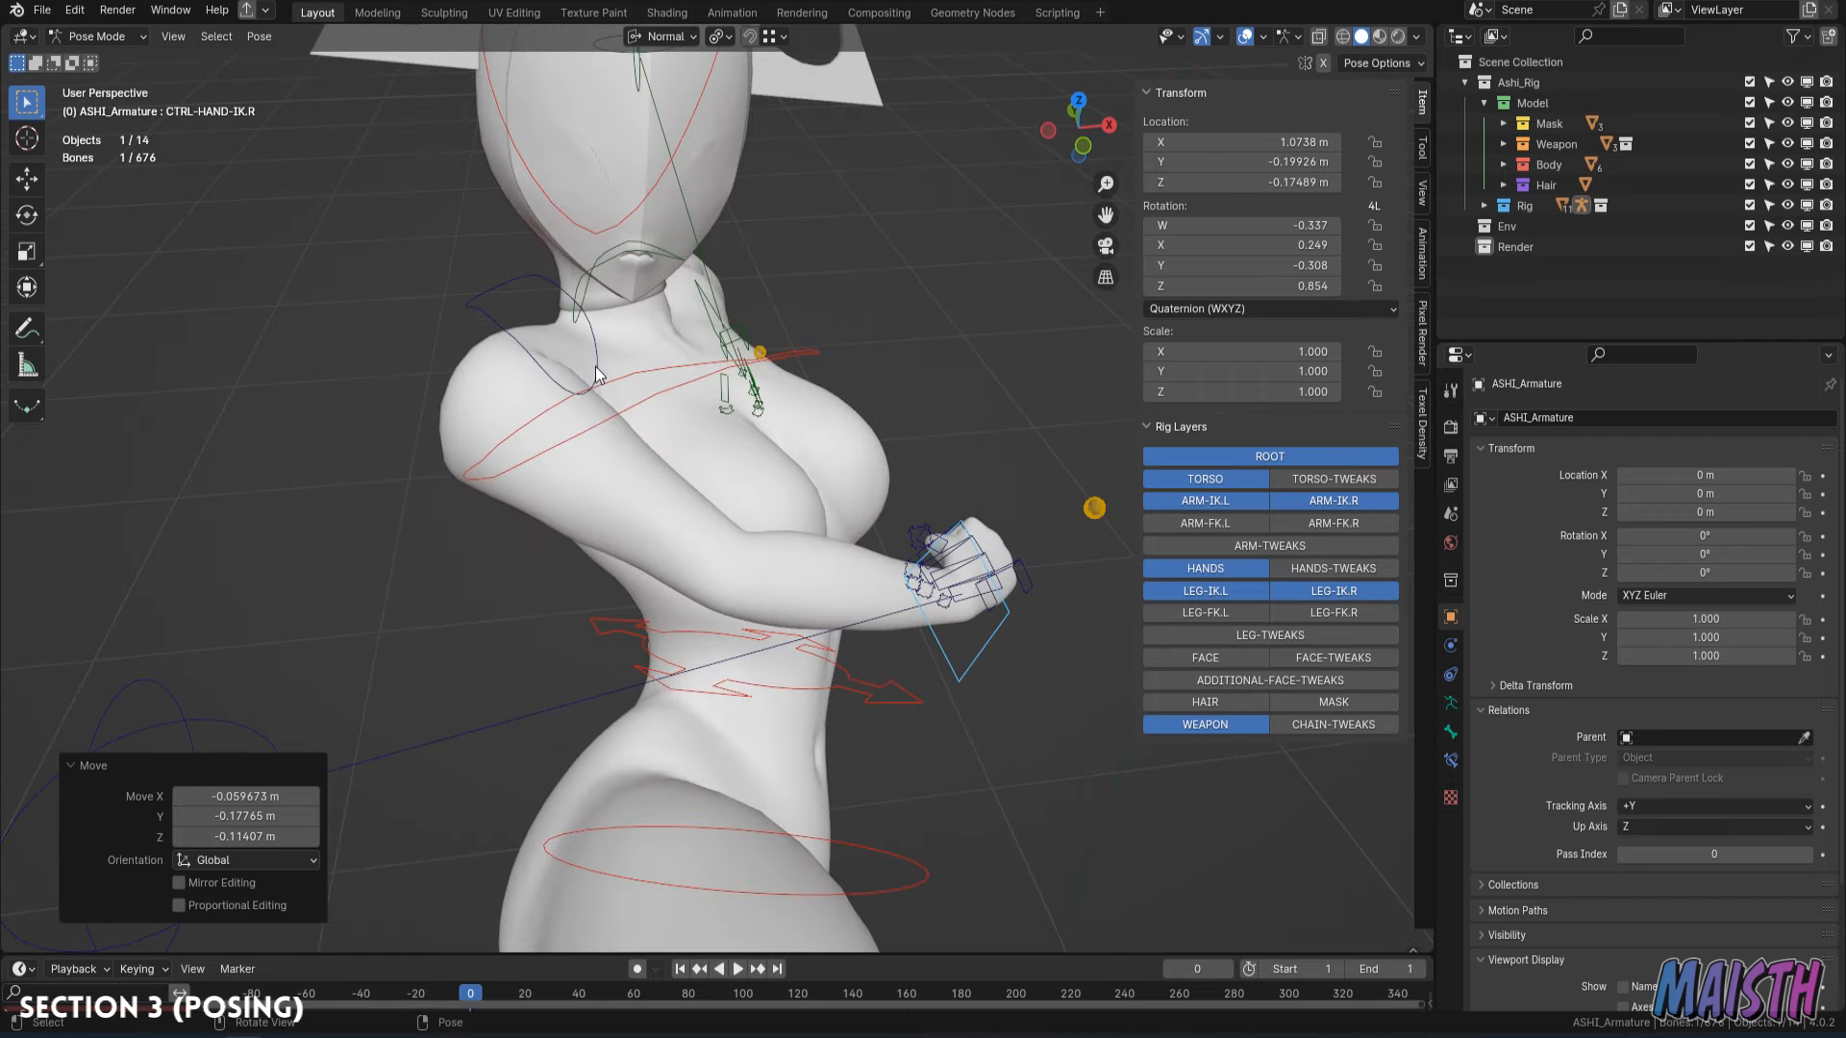
{"action": "left_click", "coordinate": [596, 375]}
{"action": "key", "text": "r"}
{"action": "key", "text": "r"}
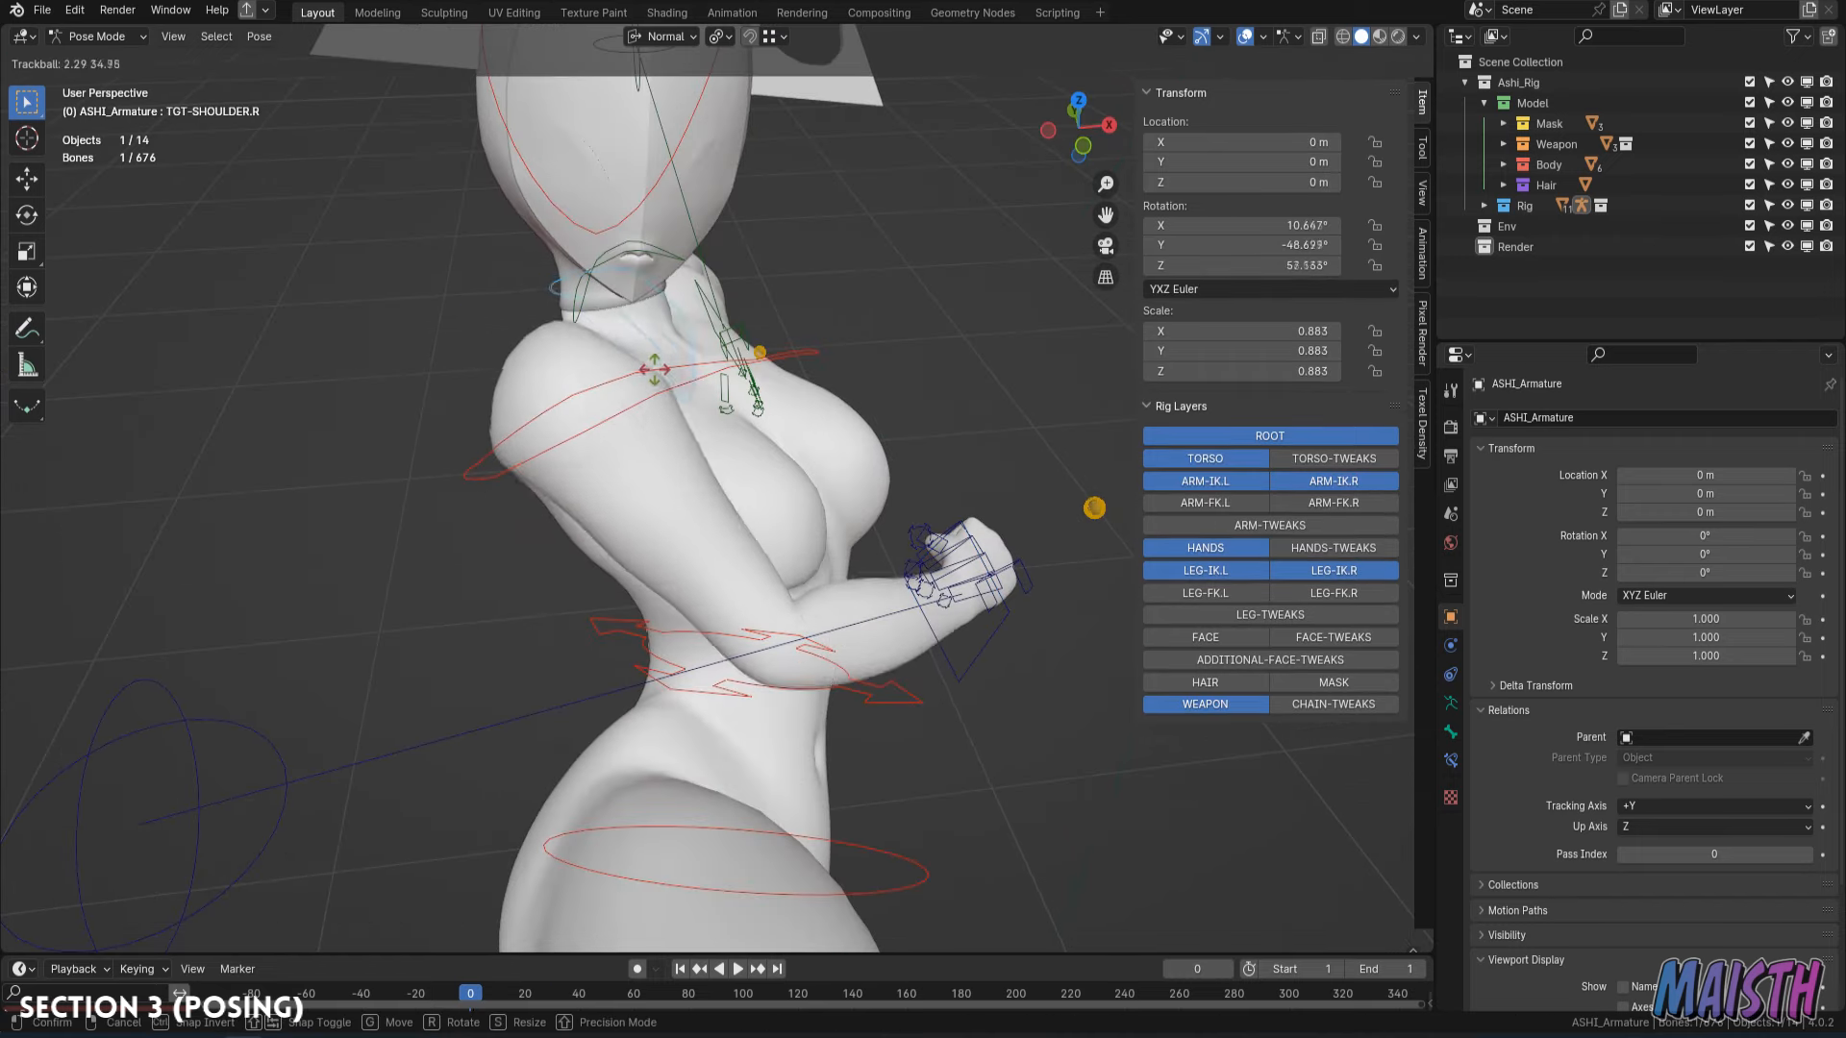
{"action": "middle_click_drag", "start_coordinate": [650, 381], "coordinate": [986, 308]}
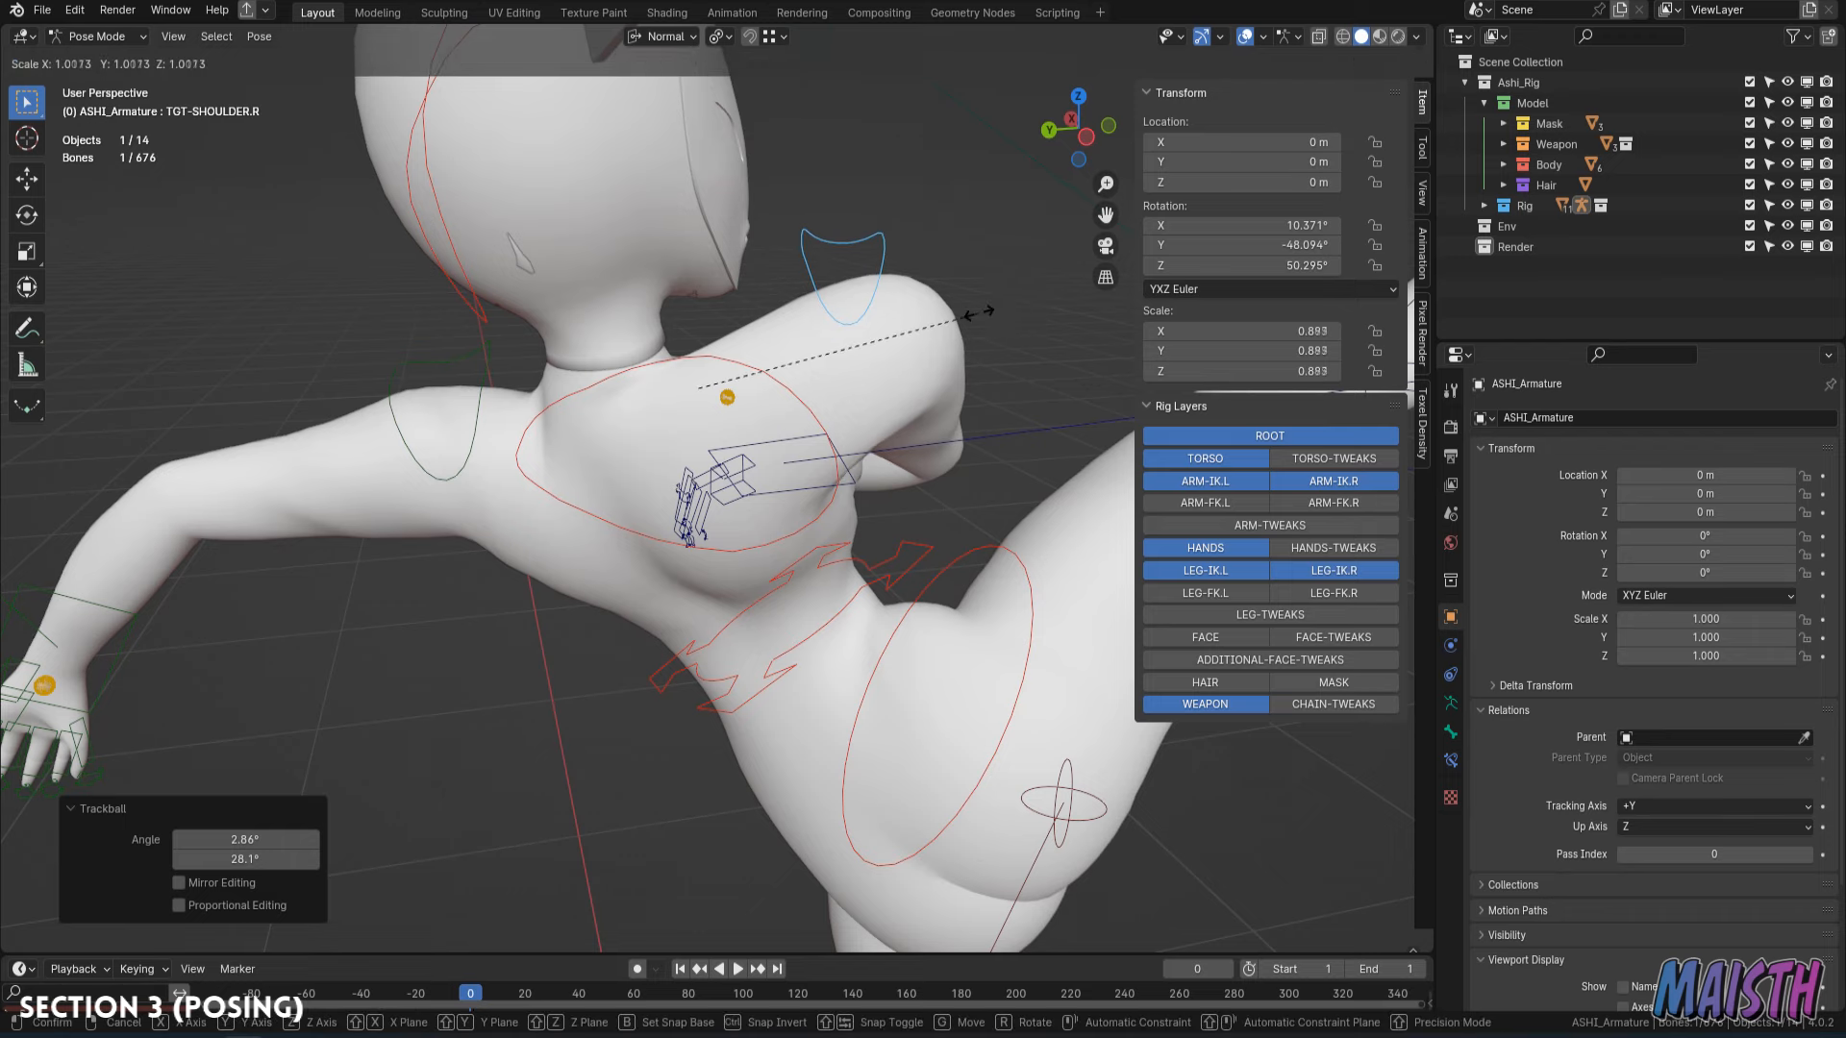
Scale the right shoulder control slightly to adjust the shoulder's shape.
{"action": "left_click", "coordinate": [915, 356]}
{"action": "middle_click_drag", "start_coordinate": [915, 356], "coordinate": [653, 602]}
{"action": "middle_click_drag", "start_coordinate": [952, 604], "coordinate": [681, 538]}
Rotate the left shoulder control by -8.29° in the view plane.
{"action": "left_click", "coordinate": [688, 456]}
{"action": "middle_click_drag", "start_coordinate": [688, 455], "coordinate": [665, 662]}
{"action": "left_click", "coordinate": [981, 553]}
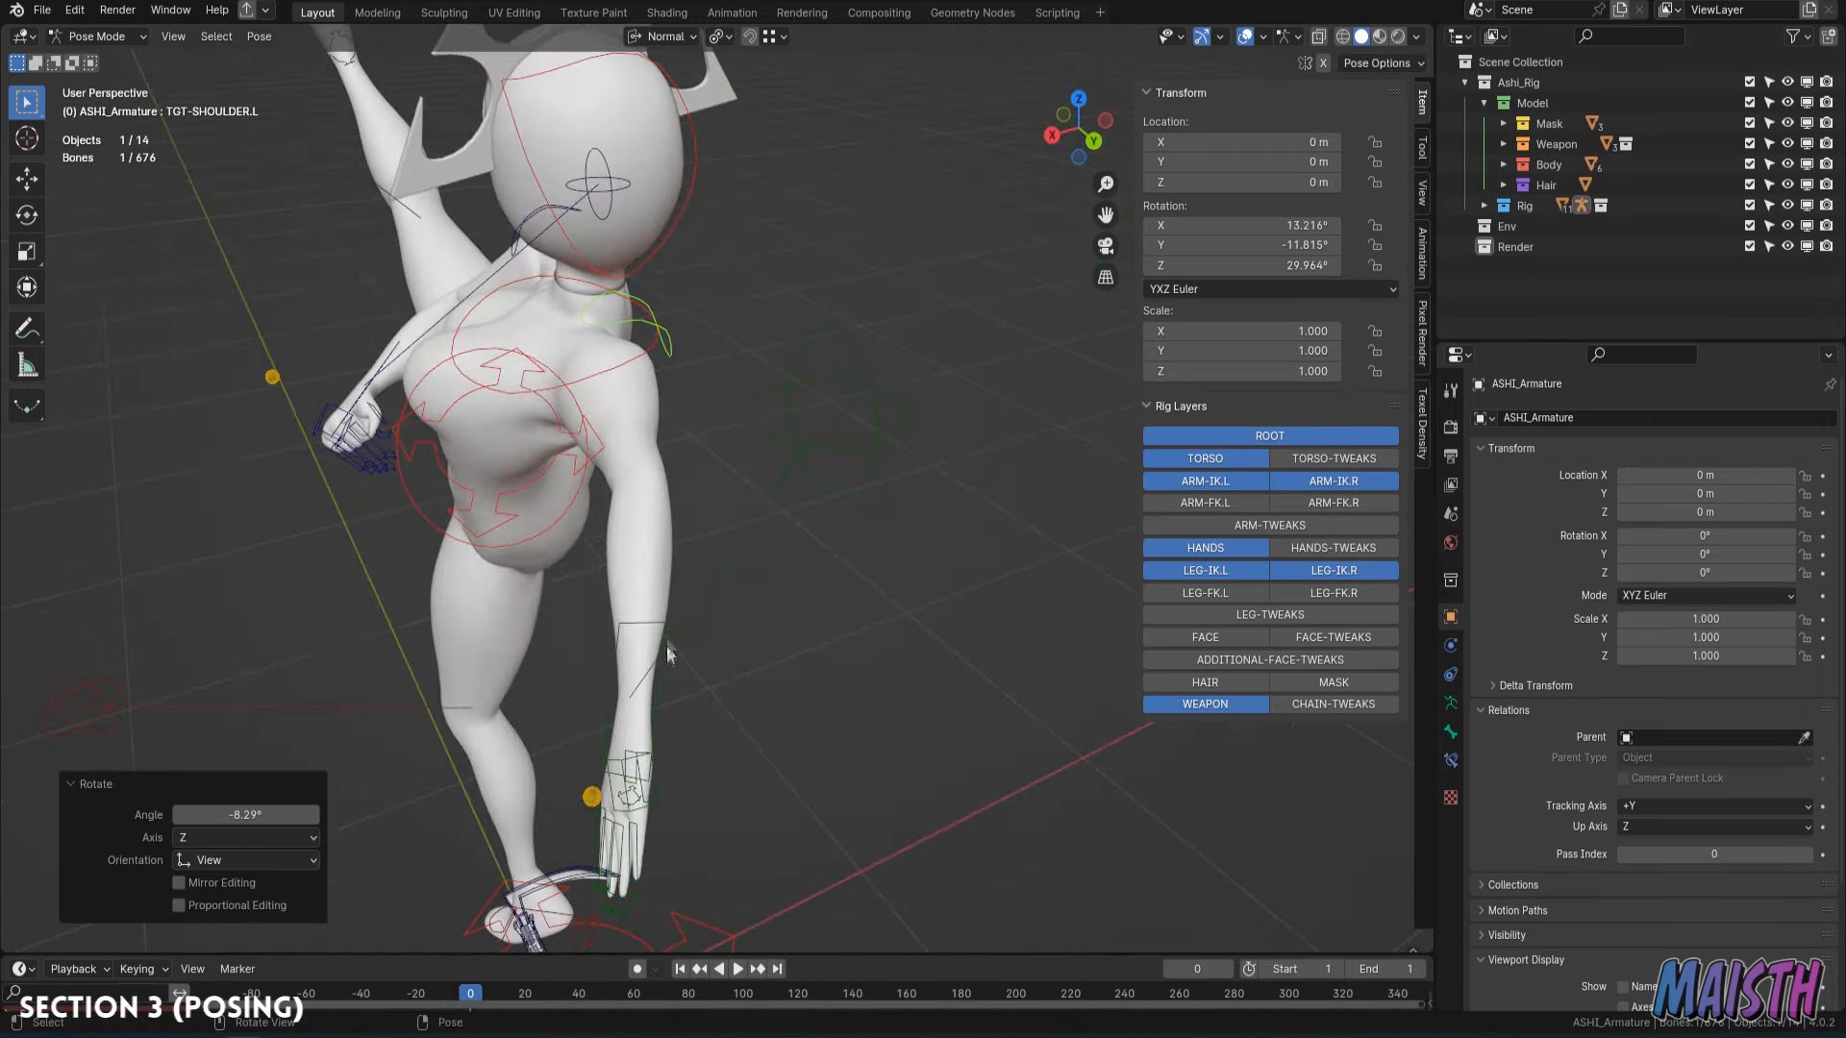
Reposition the left arm and move its elbow pole control to redirect the elbow of the extended arm.
{"action": "left_click", "coordinate": [661, 623]}
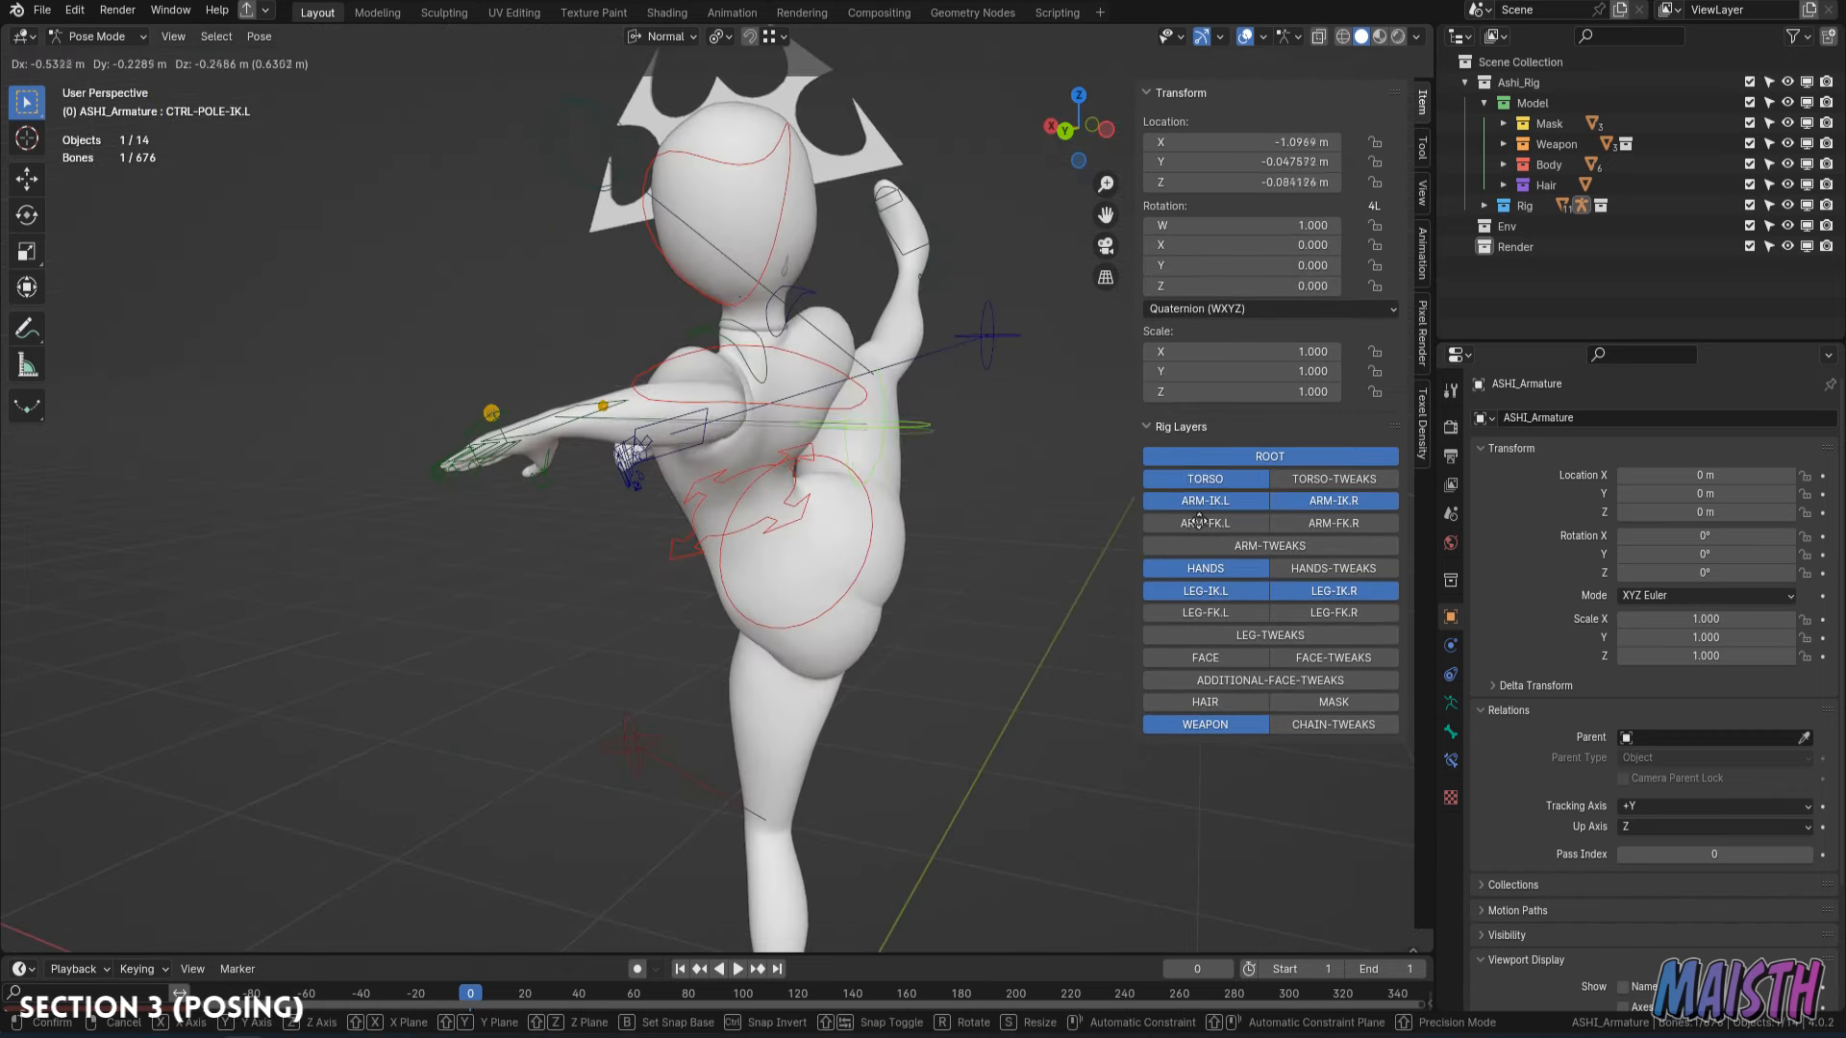
{"action": "left_click", "coordinate": [1198, 524]}
{"action": "middle_click_drag", "start_coordinate": [846, 557], "coordinate": [729, 337]}
Rotate the head control freely with trackball rotations to turn the face in line with the kick.
{"action": "key", "text": "r"}
{"action": "key", "text": "r"}
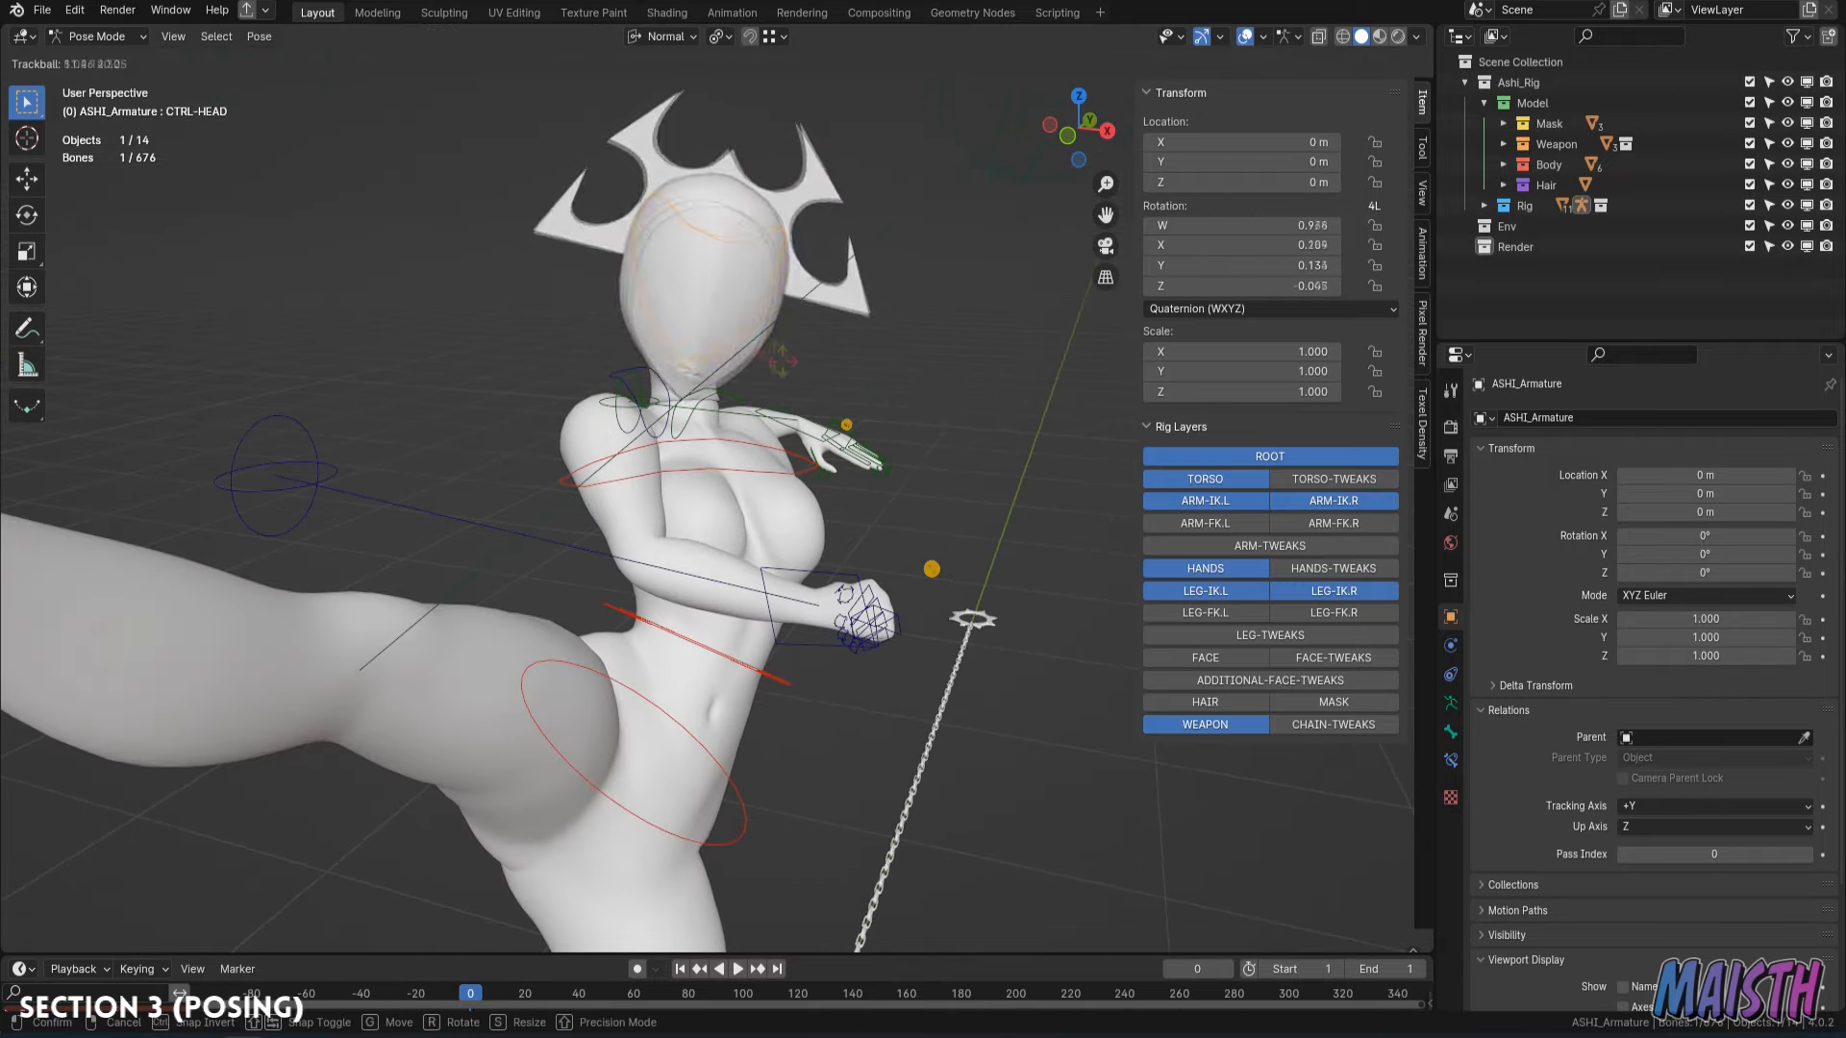
{"action": "key", "text": "Return"}
{"action": "middle_click_drag", "start_coordinate": [731, 365], "coordinate": [646, 423]}
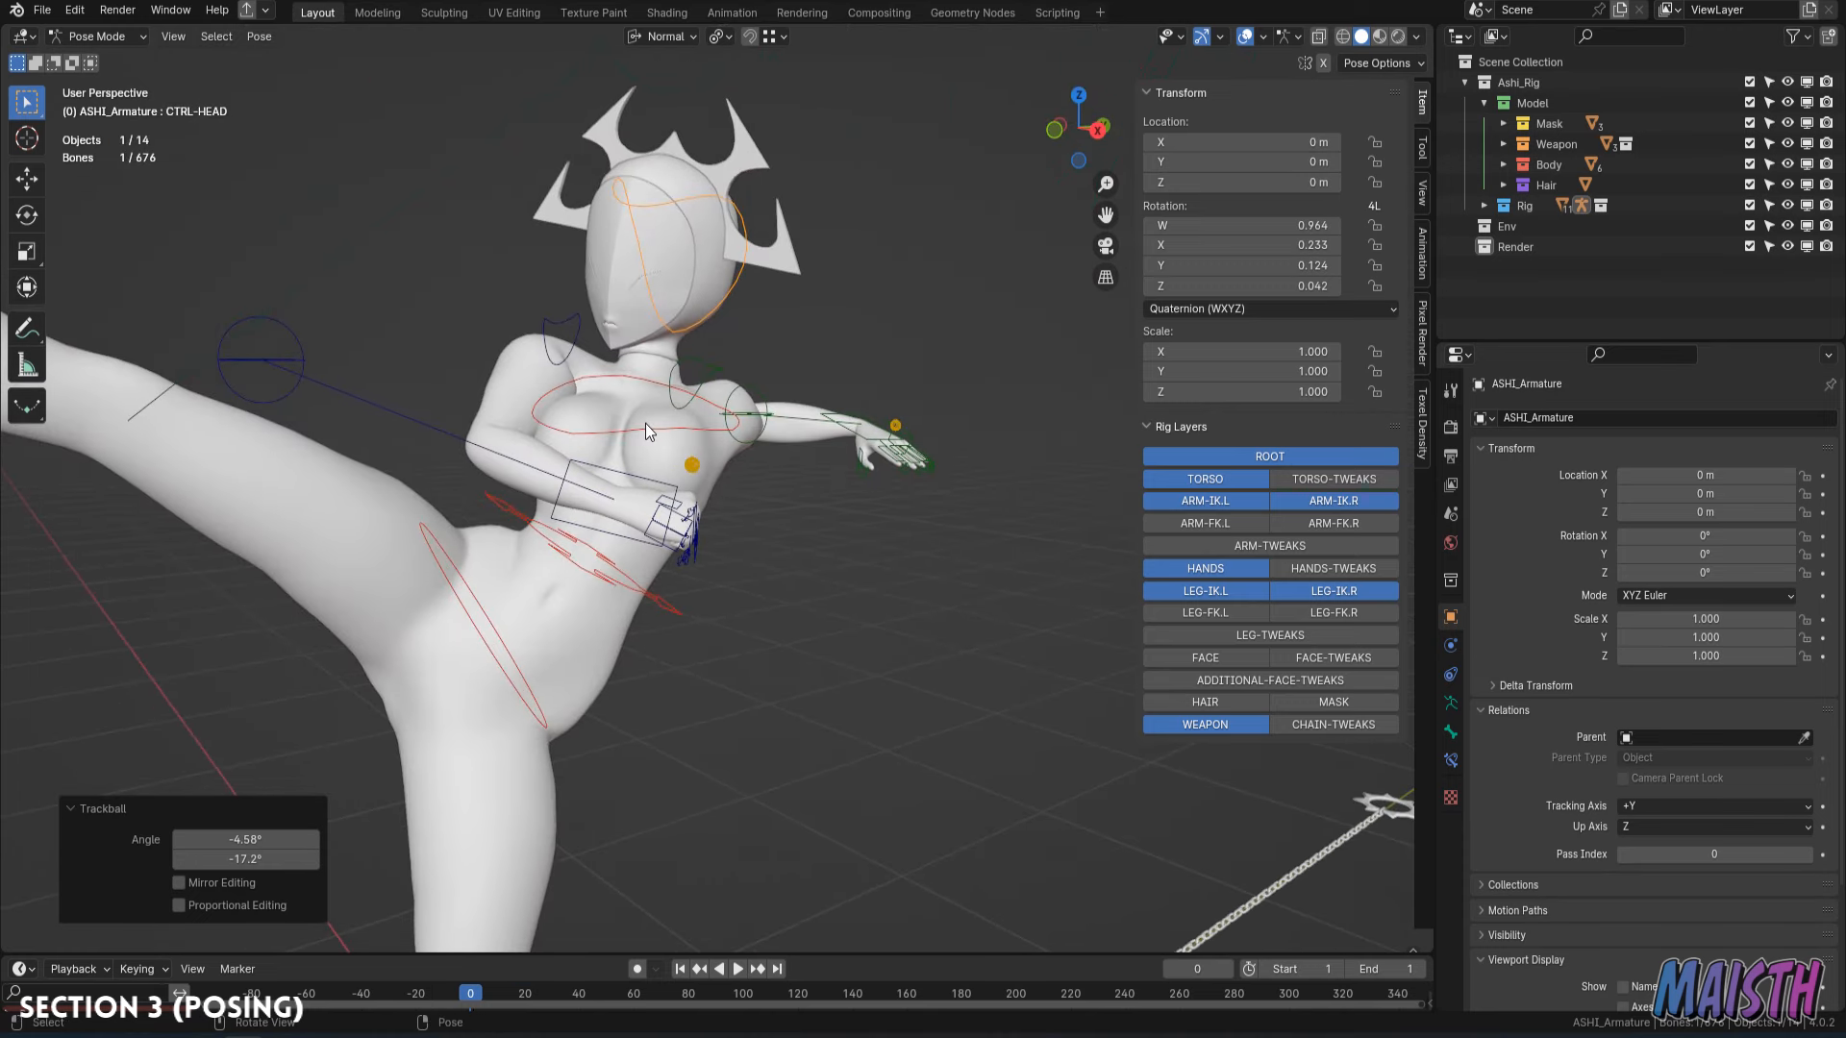
{"action": "middle_click_drag", "start_coordinate": [654, 421], "coordinate": [698, 498]}
Switch to Object Mode and add a camera in the Render collection.
{"action": "left_click", "coordinate": [105, 59]}
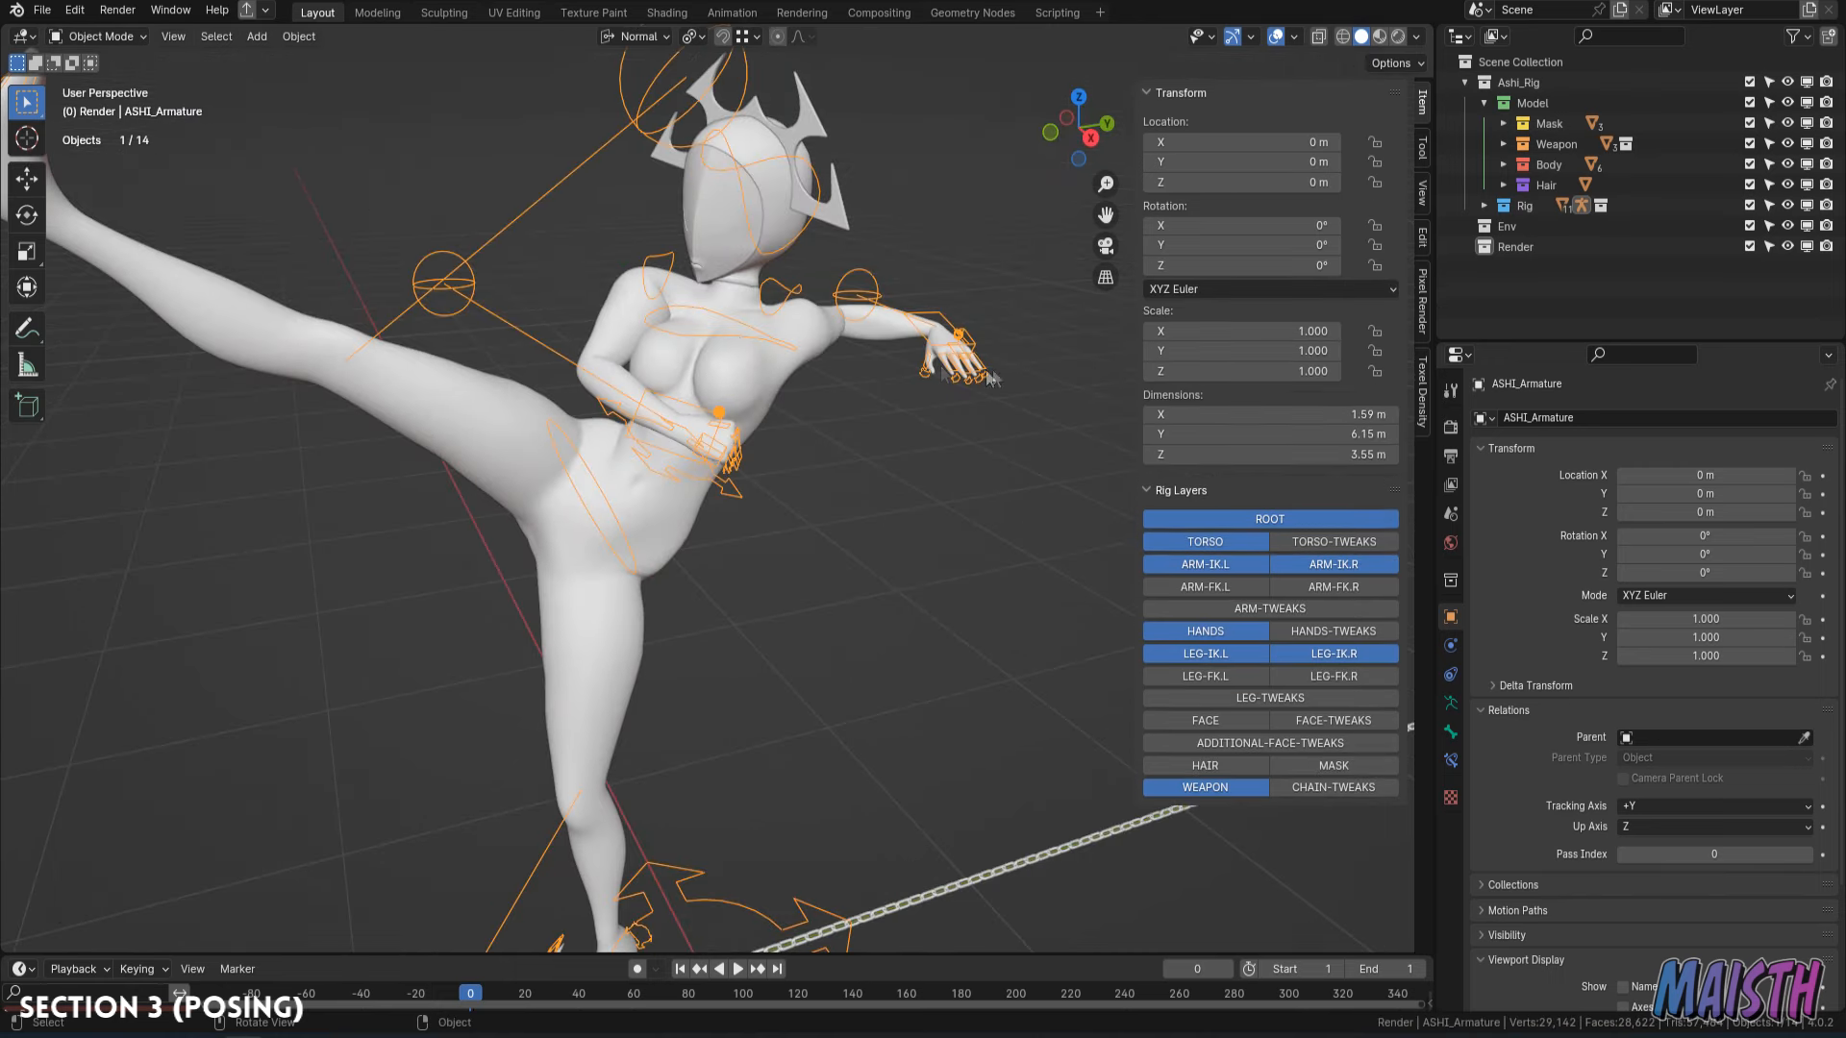
{"action": "key", "text": "shift+a"}
{"action": "left_click", "coordinate": [569, 852]}
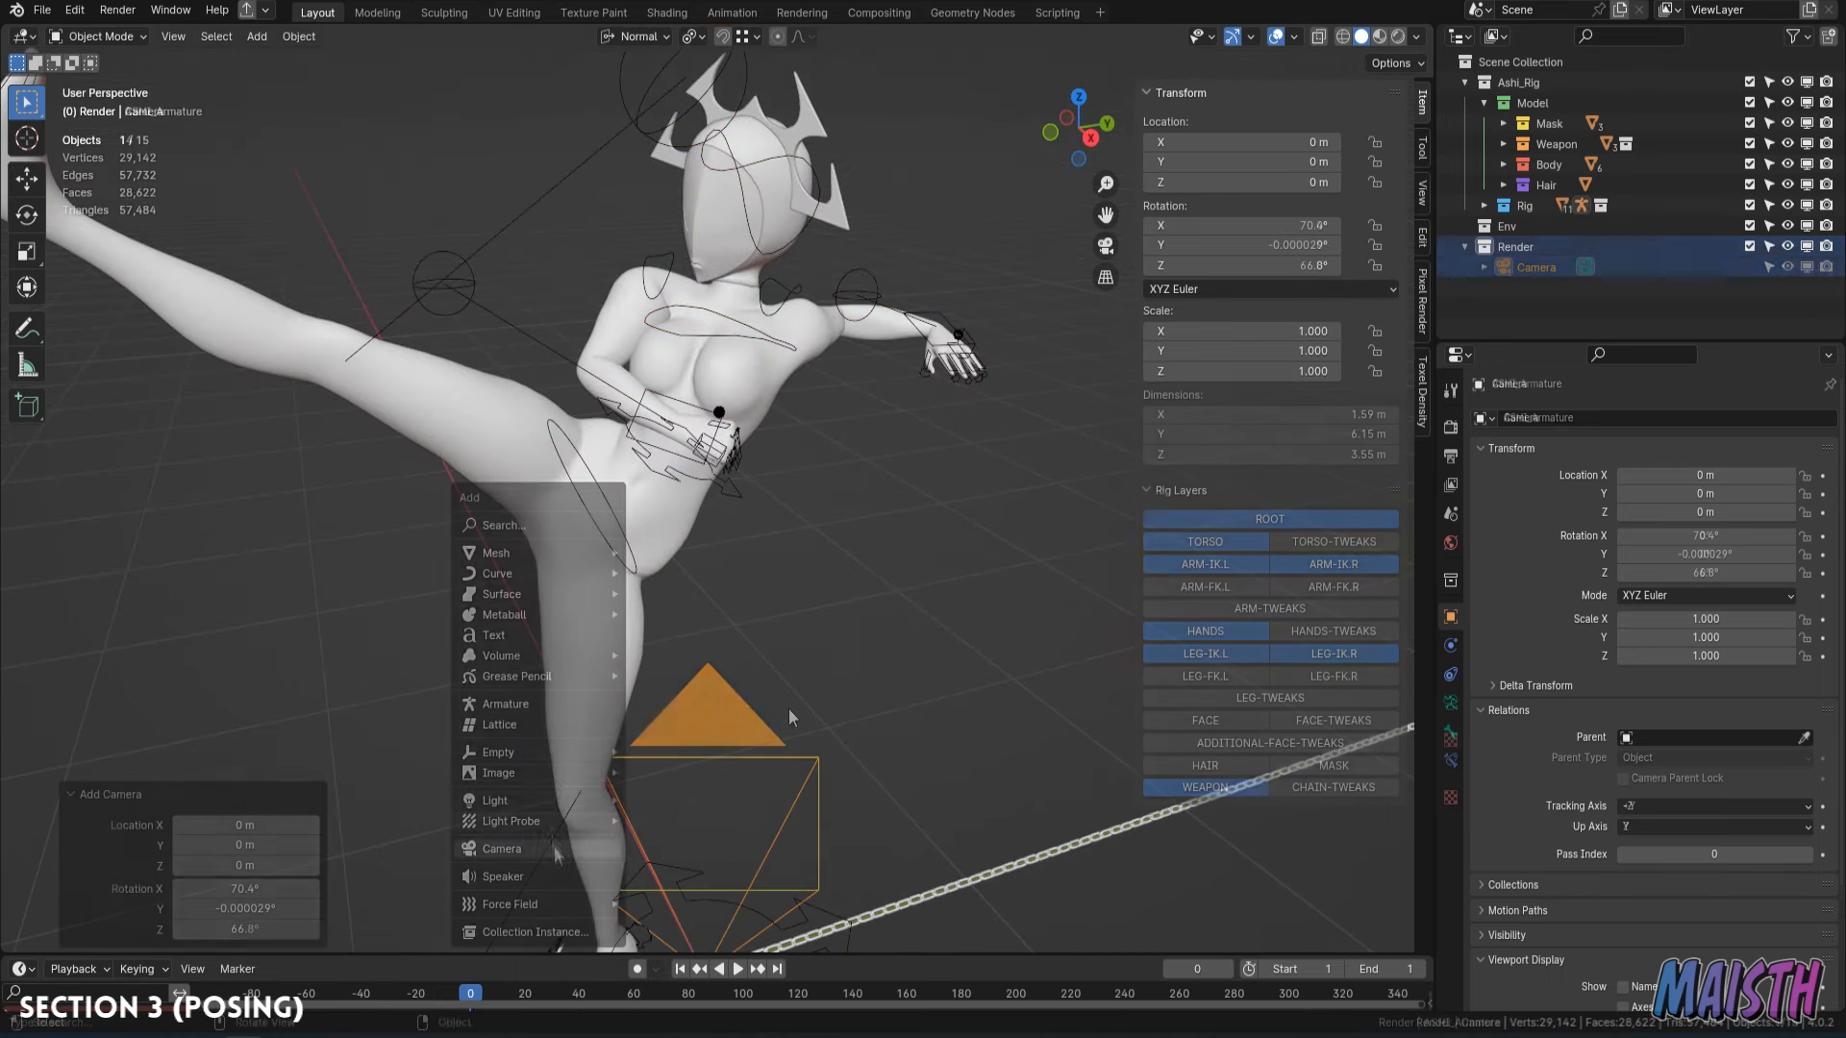
Look through the new camera and walk it backward until the whole figure fits in the frame.
{"action": "key", "text": "KP_0"}
{"action": "key", "text": "shift+grave"}
{"action": "key", "text": "s"}
{"action": "left_click", "coordinate": [811, 708]}
{"action": "scroll", "coordinate": [853, 639], "scroll_direction": "down", "scroll_amount": 8}
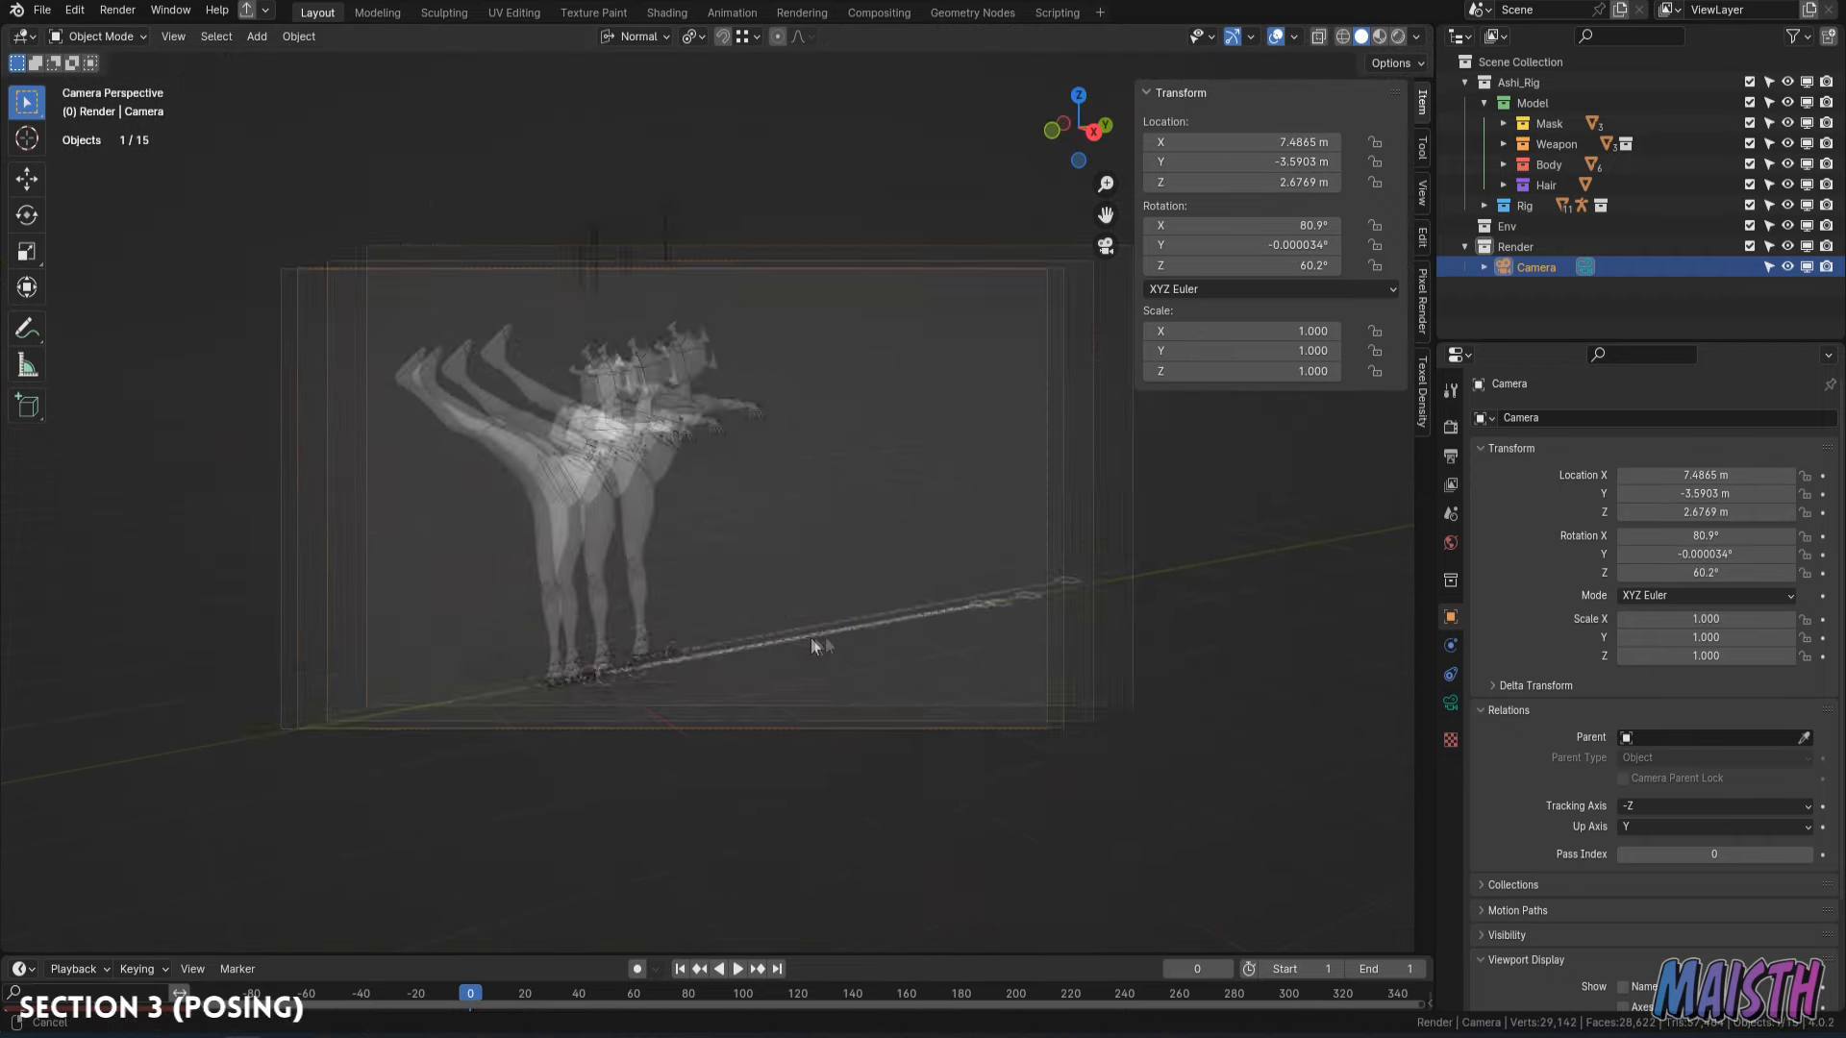
Hide the sidebar and walk the camera to a new angle that frames the kicking figure more closely.
{"action": "key", "text": "n"}
{"action": "middle_click_drag", "start_coordinate": [955, 593], "coordinate": [910, 620], "text": "shift"}
{"action": "scroll", "coordinate": [910, 621], "scroll_direction": "up", "scroll_amount": 1}
{"action": "key", "text": "shift+grave"}
{"action": "key", "text": "w"}
{"action": "key", "text": "a"}
{"action": "key", "text": "s"}
{"action": "left_click", "coordinate": [906, 554]}
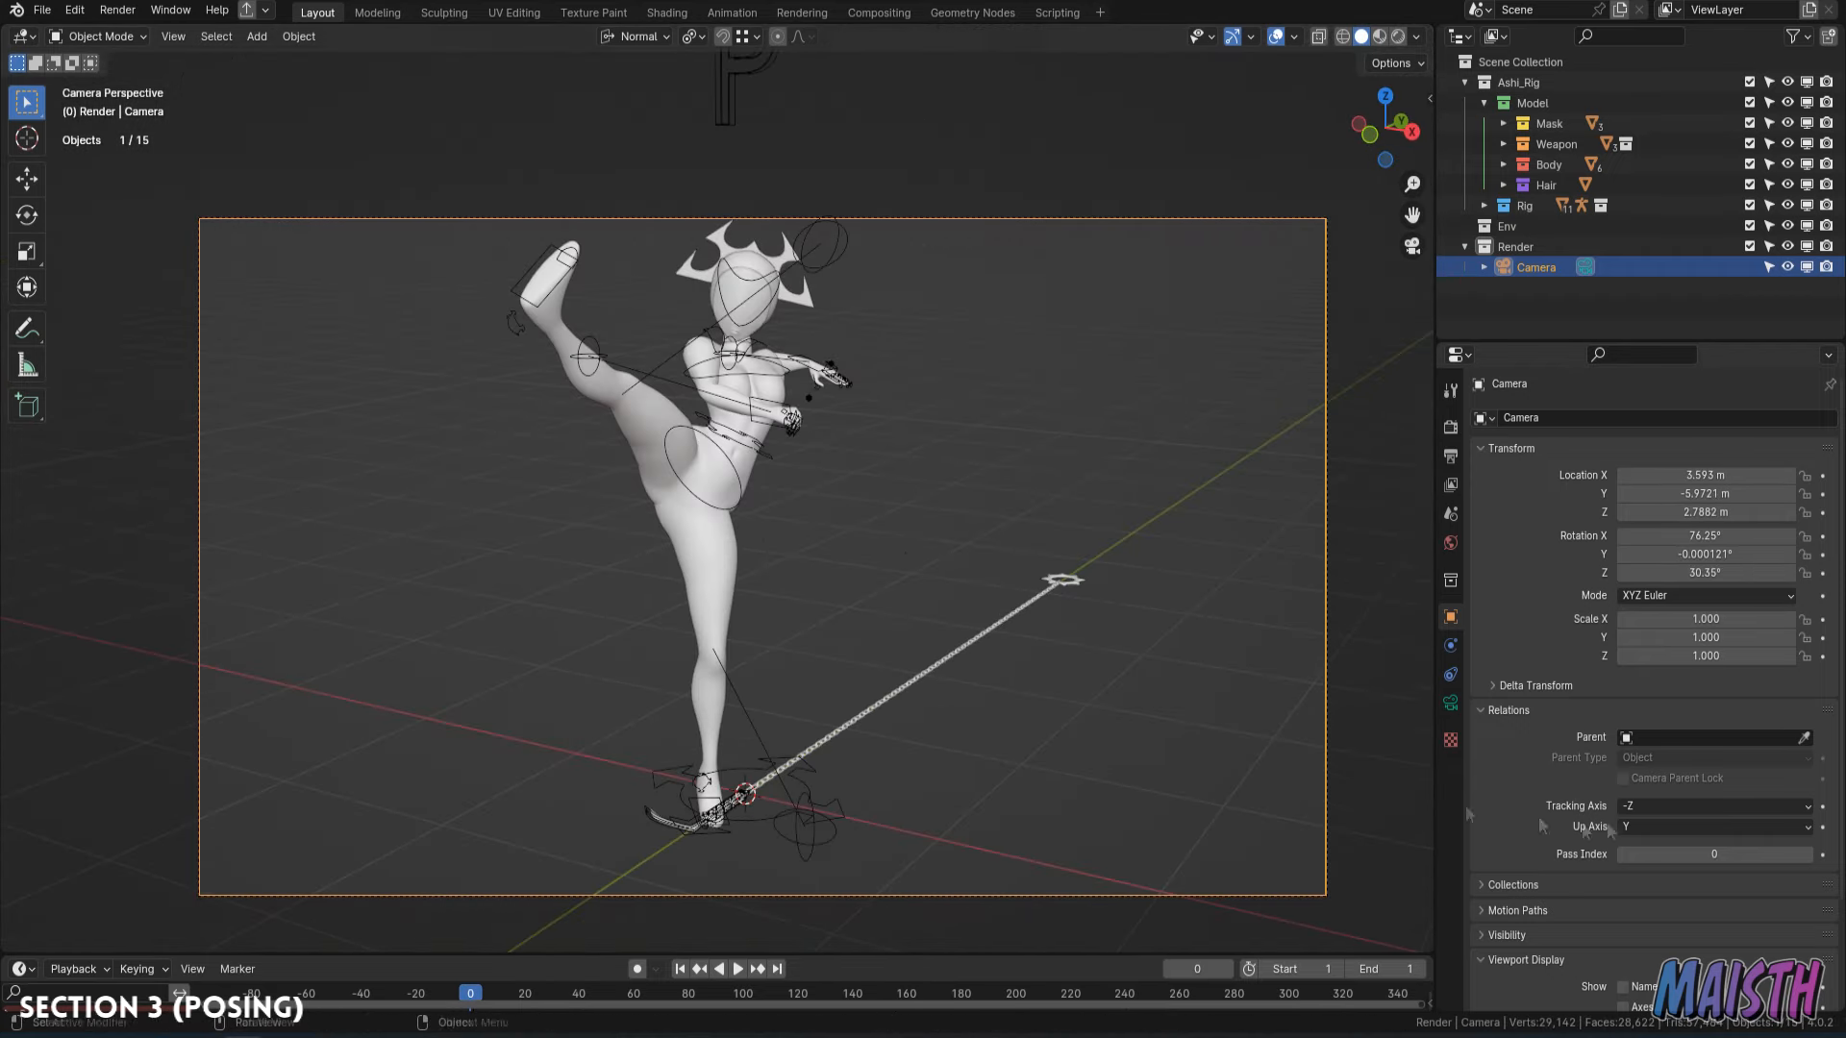
Set the camera's focal length to 75 mm.
{"action": "left_click", "coordinate": [1452, 705]}
{"action": "type", "text": "75"}
{"action": "key", "text": "Return"}
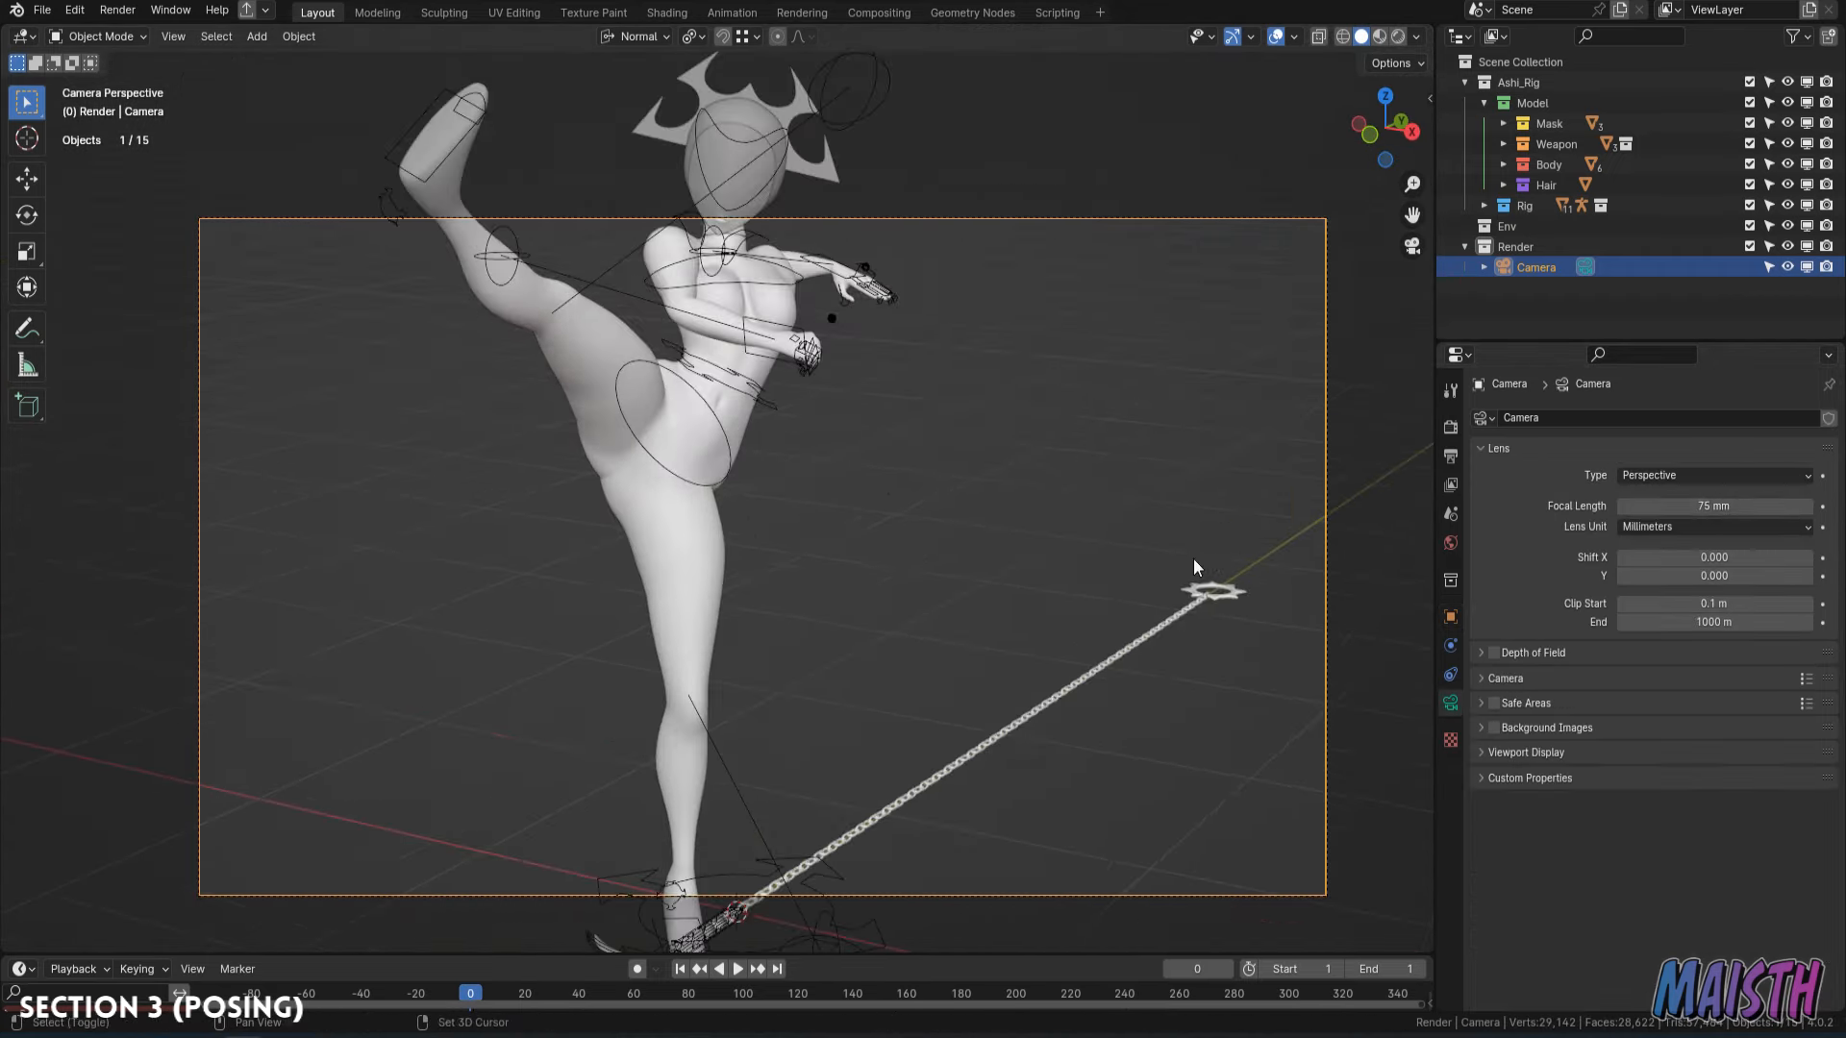
Walk the camera to a new position and roll it 24.1° in the view plane for a tilted shot.
{"action": "key", "text": "shift+grave"}
{"action": "key", "text": "s"}
{"action": "key", "text": "w"}
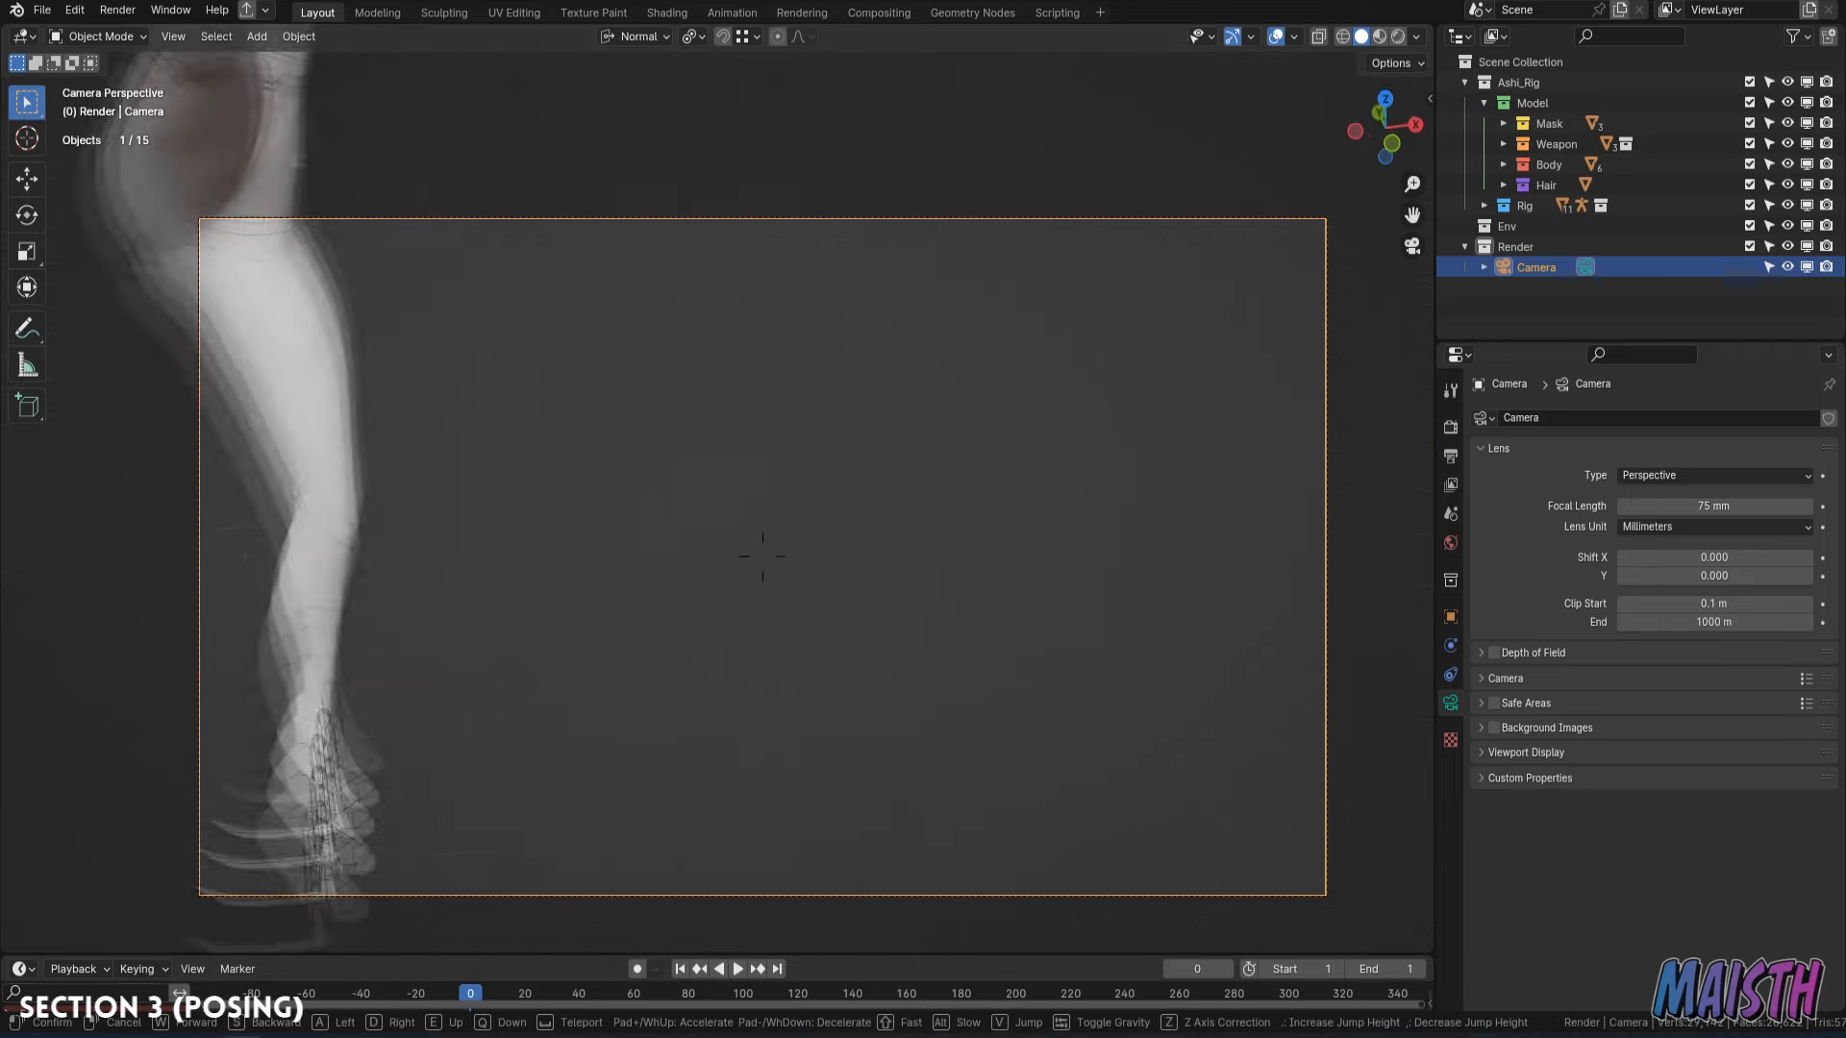
{"action": "left_click", "coordinate": [1176, 539]}
{"action": "key", "text": "r"}
{"action": "left_click", "coordinate": [1158, 738]}
Walk the tilted camera around the figure to try a composition from the opposite side.
{"action": "key", "text": "shift+grave"}
{"action": "key", "text": "d"}
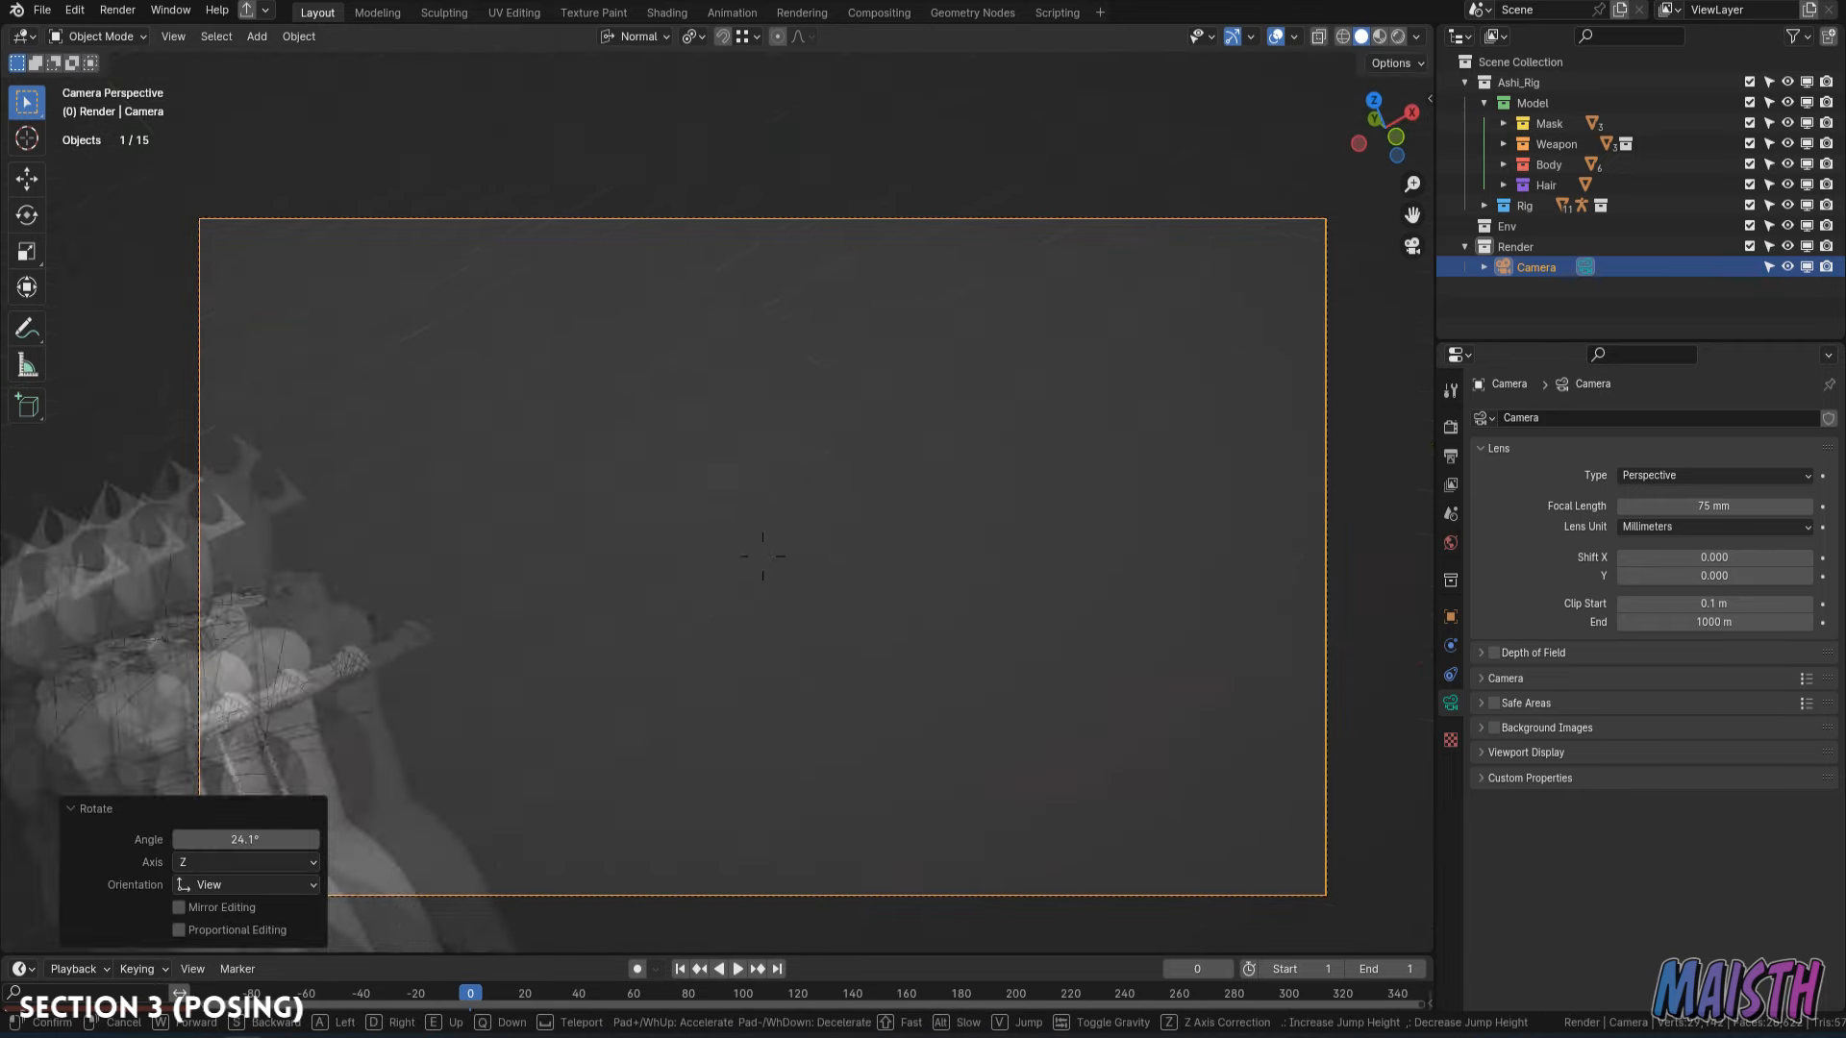
{"action": "key", "text": "w"}
{"action": "key", "text": "a"}
{"action": "key", "text": "s"}
{"action": "key", "text": "a"}
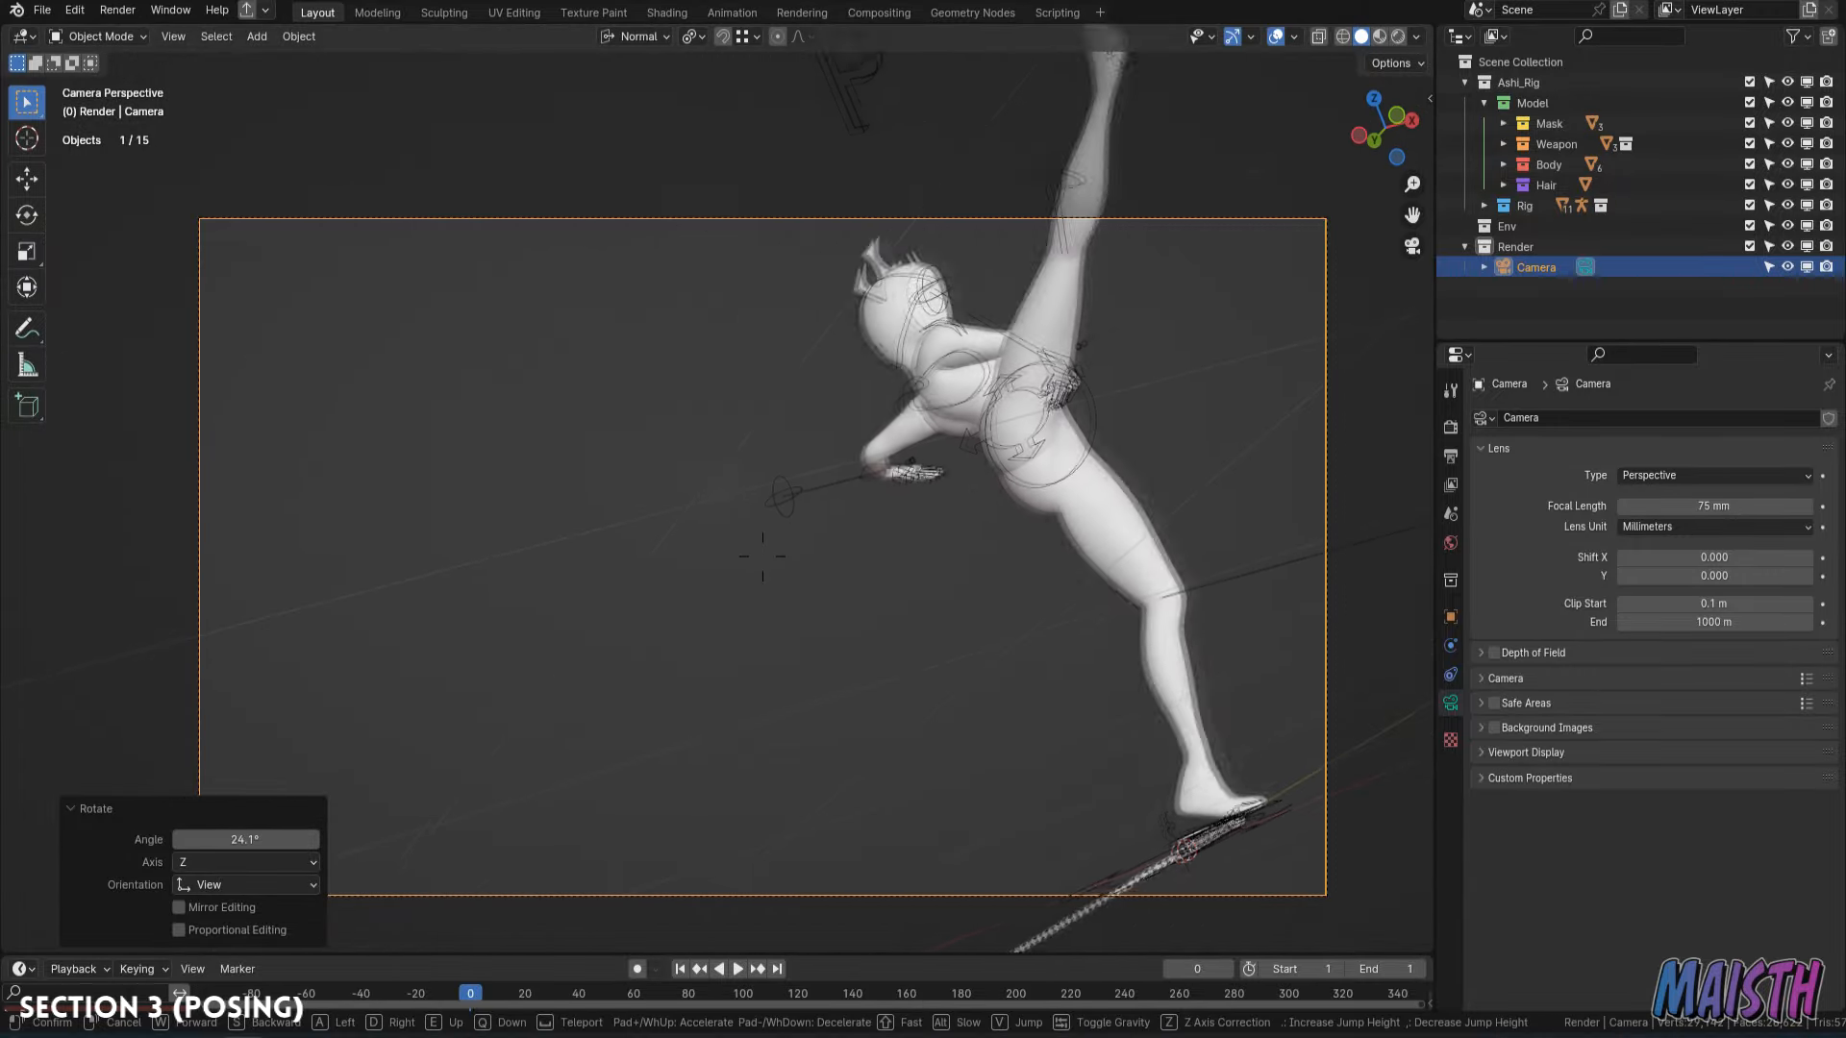
{"action": "key", "text": "a"}
{"action": "left_click", "coordinate": [1159, 735]}
Turn on Camera to View and orbit the camera around the kicking figure to find a new angle.
{"action": "middle_click_drag", "start_coordinate": [1159, 734], "coordinate": [991, 750]}
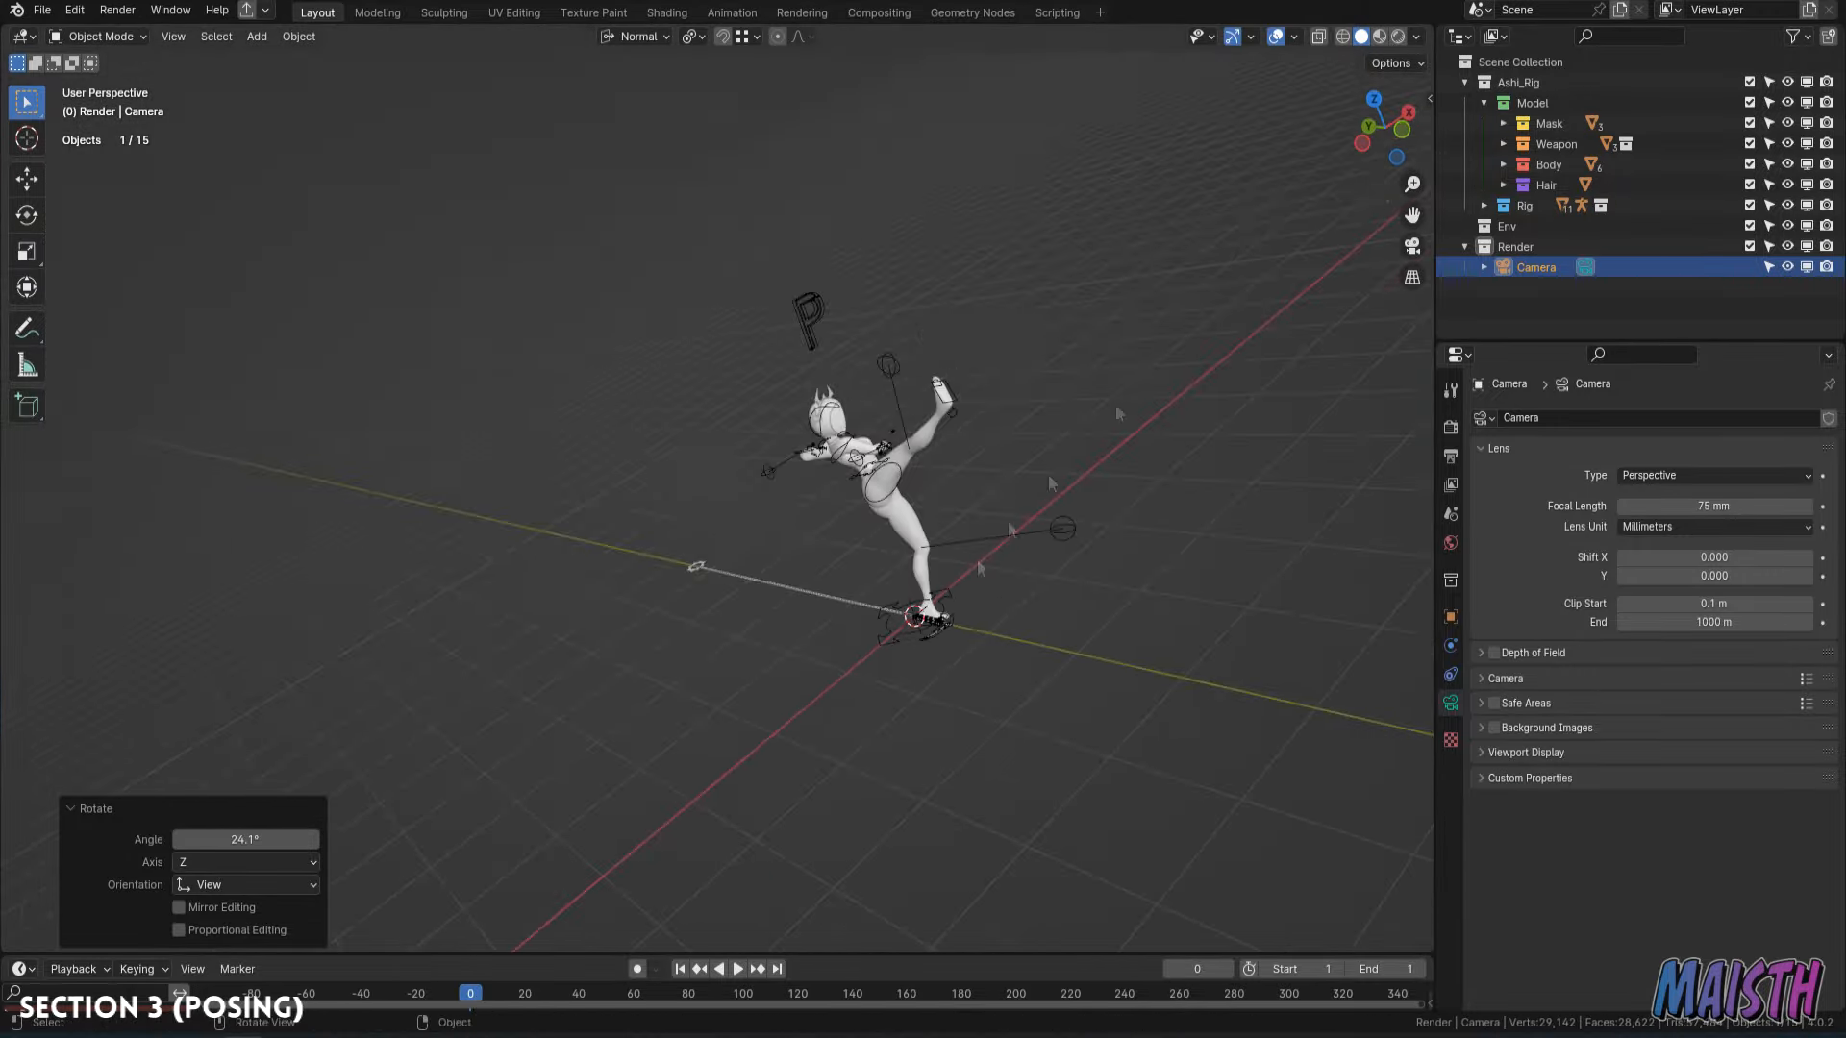
{"action": "left_click", "coordinate": [1419, 197]}
{"action": "left_click", "coordinate": [1424, 147]}
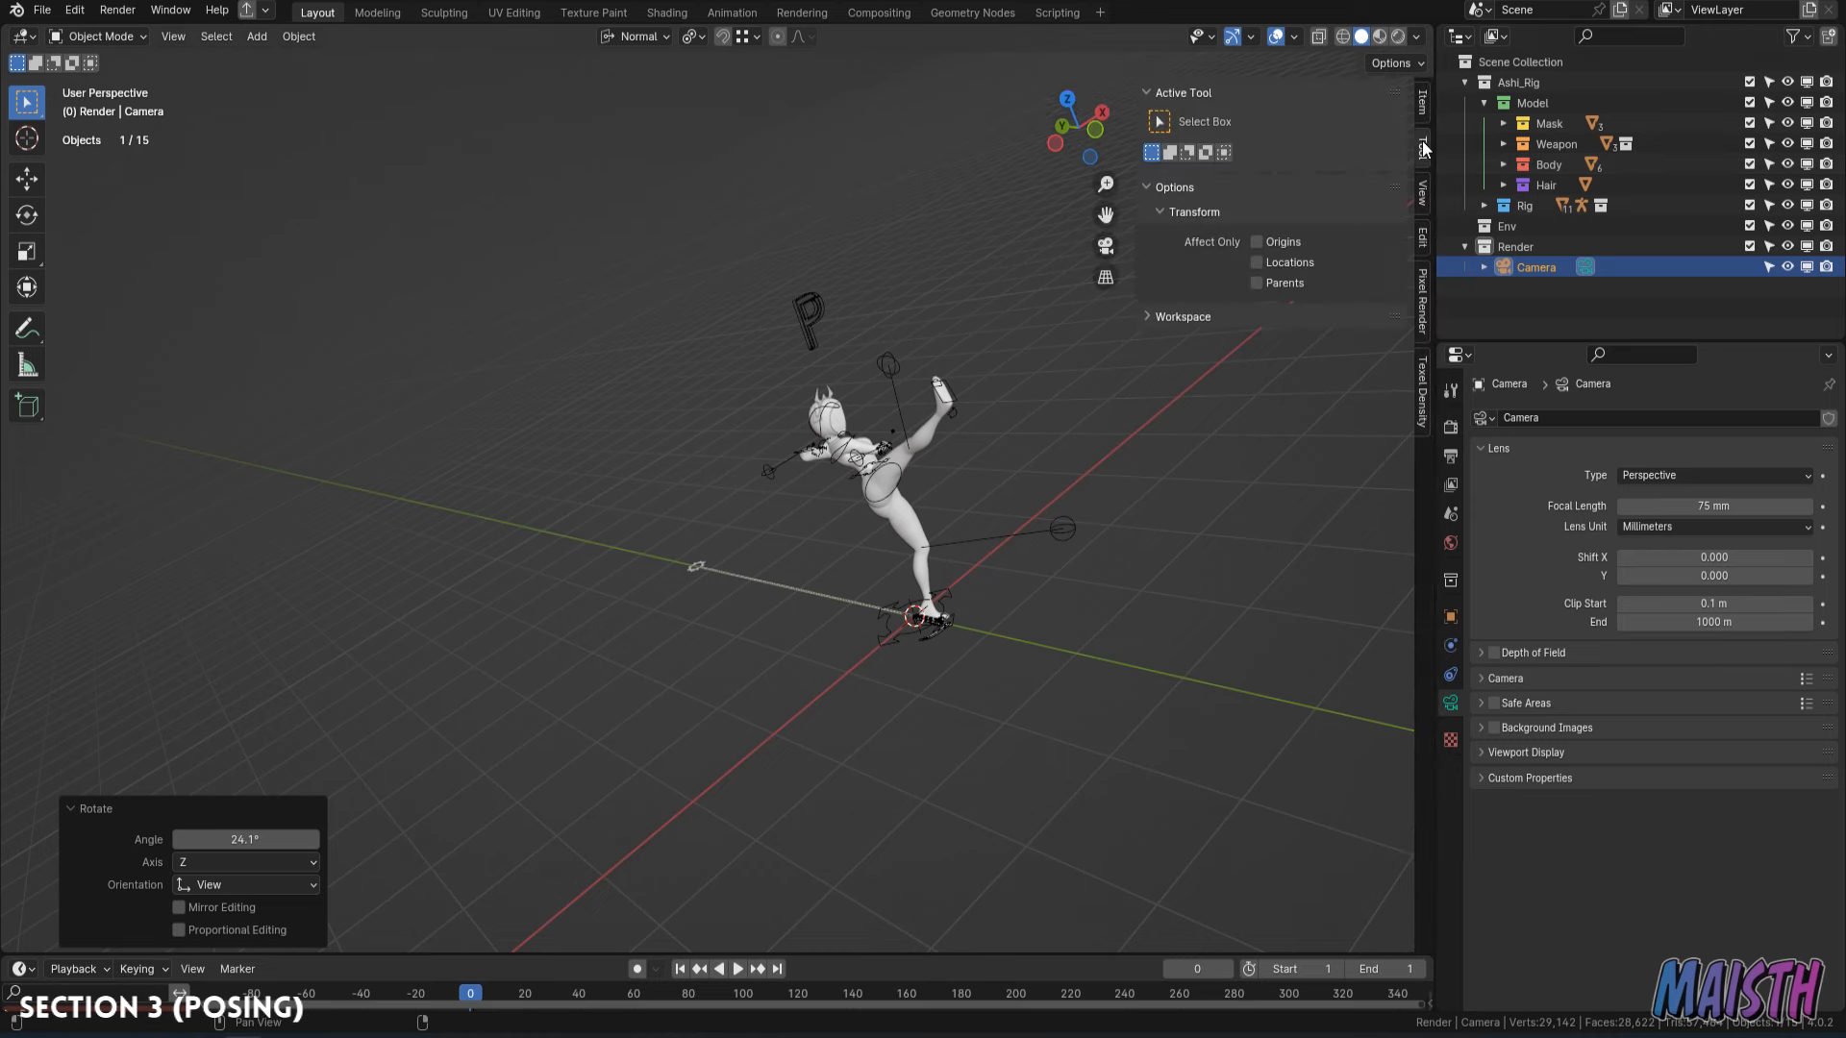
{"action": "left_click", "coordinate": [1423, 198]}
{"action": "key", "text": "KP_0"}
{"action": "middle_click_drag", "start_coordinate": [748, 356], "coordinate": [716, 461]}
{"action": "key", "text": "r"}
{"action": "right_click", "coordinate": [759, 452]}
{"action": "key", "text": "n"}
Roll the camera in the view plane and reposition it to frame the high kick from the front.
{"action": "key", "text": "r"}
{"action": "left_click", "coordinate": [998, 468]}
{"action": "middle_click_drag", "start_coordinate": [998, 468], "coordinate": [865, 519]}
{"action": "scroll", "coordinate": [827, 363], "scroll_direction": "up", "scroll_amount": 5}
{"action": "middle_click_drag", "start_coordinate": [826, 363], "coordinate": [1019, 693]}
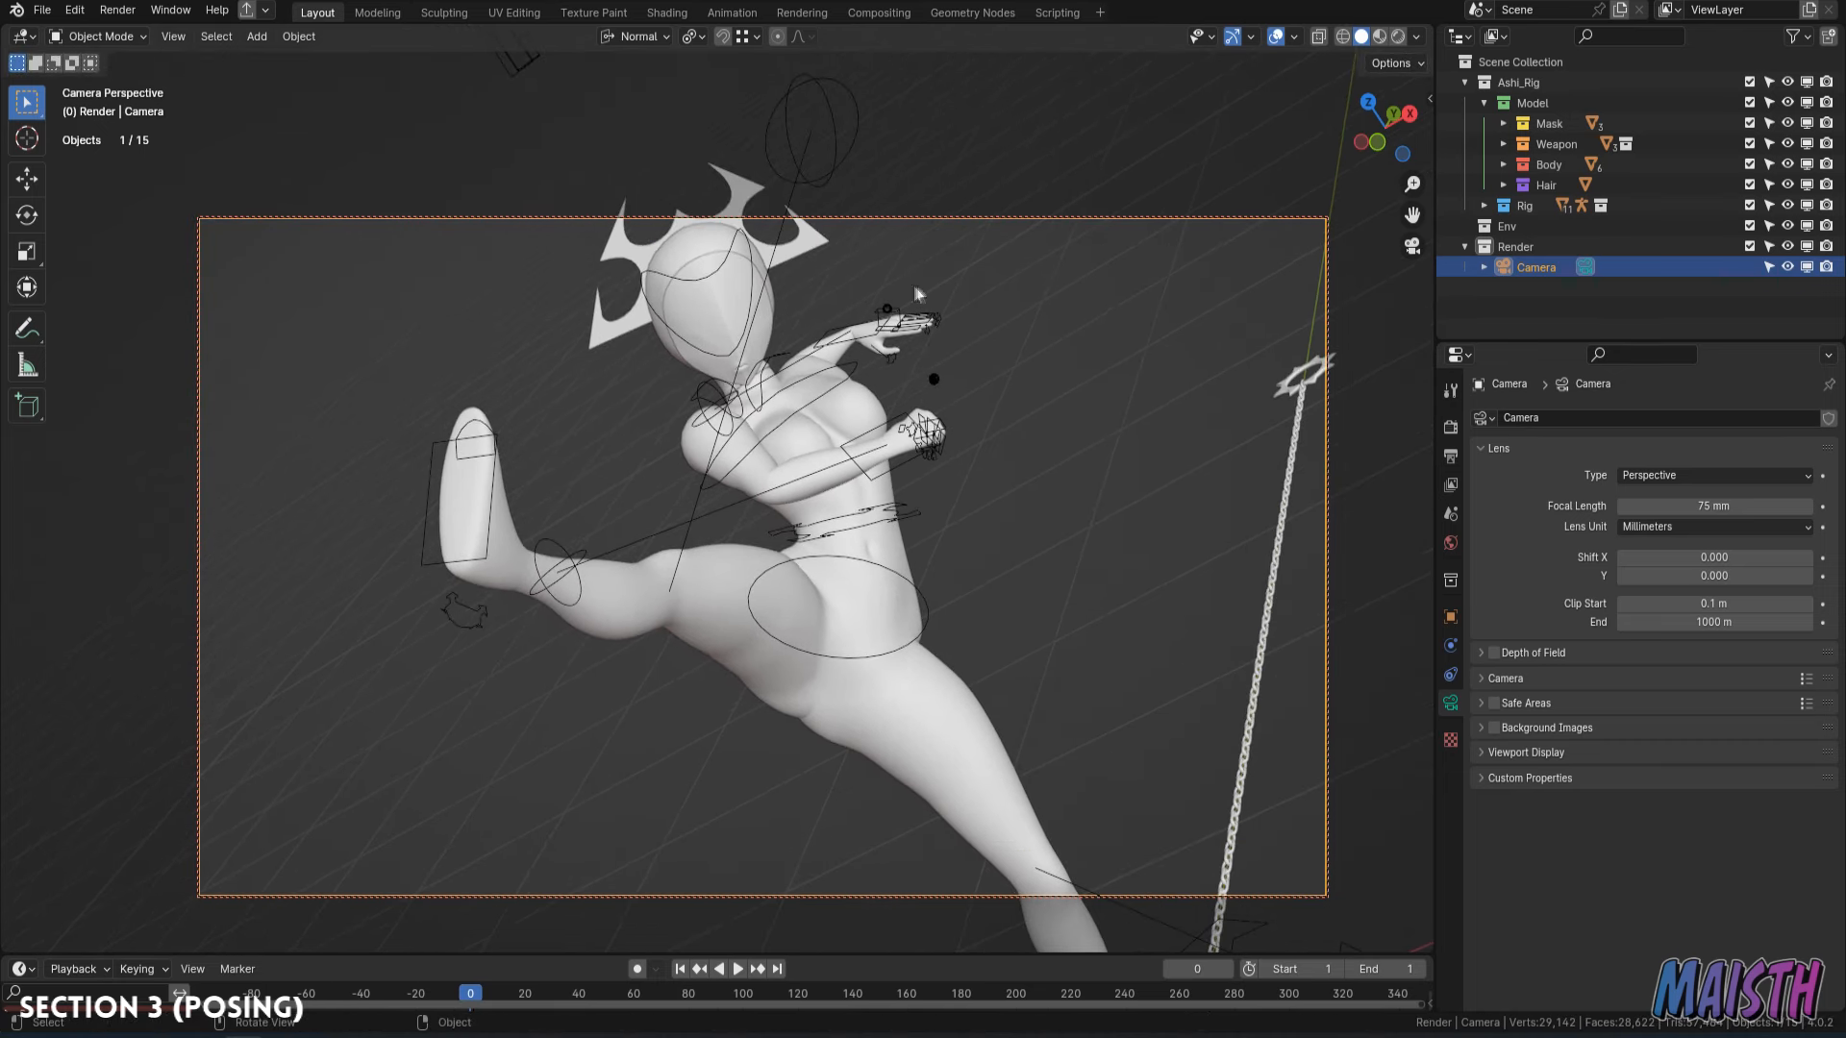
Try rolling the camera to a steeper tilt and turn off Camera to View.
{"action": "key", "text": "n"}
{"action": "key", "text": "r"}
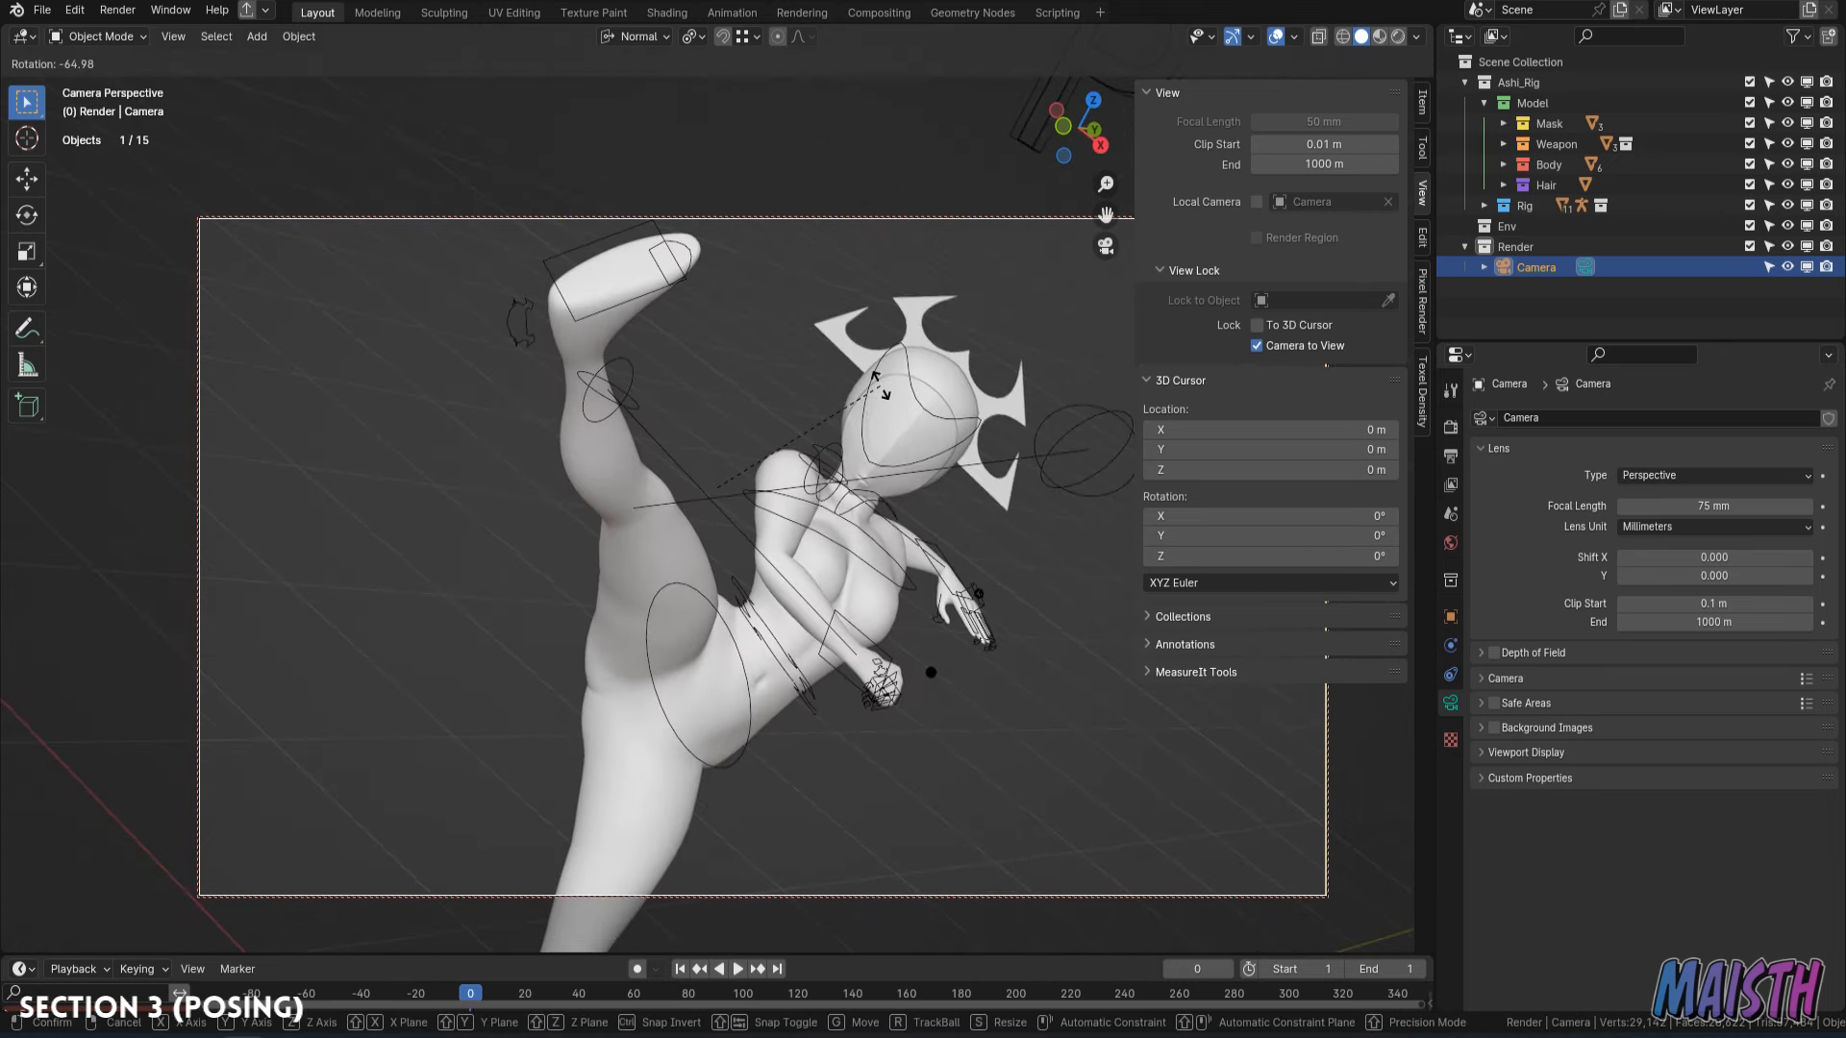
{"action": "left_click", "coordinate": [1027, 491]}
{"action": "key", "text": "r"}
{"action": "right_click", "coordinate": [1295, 343]}
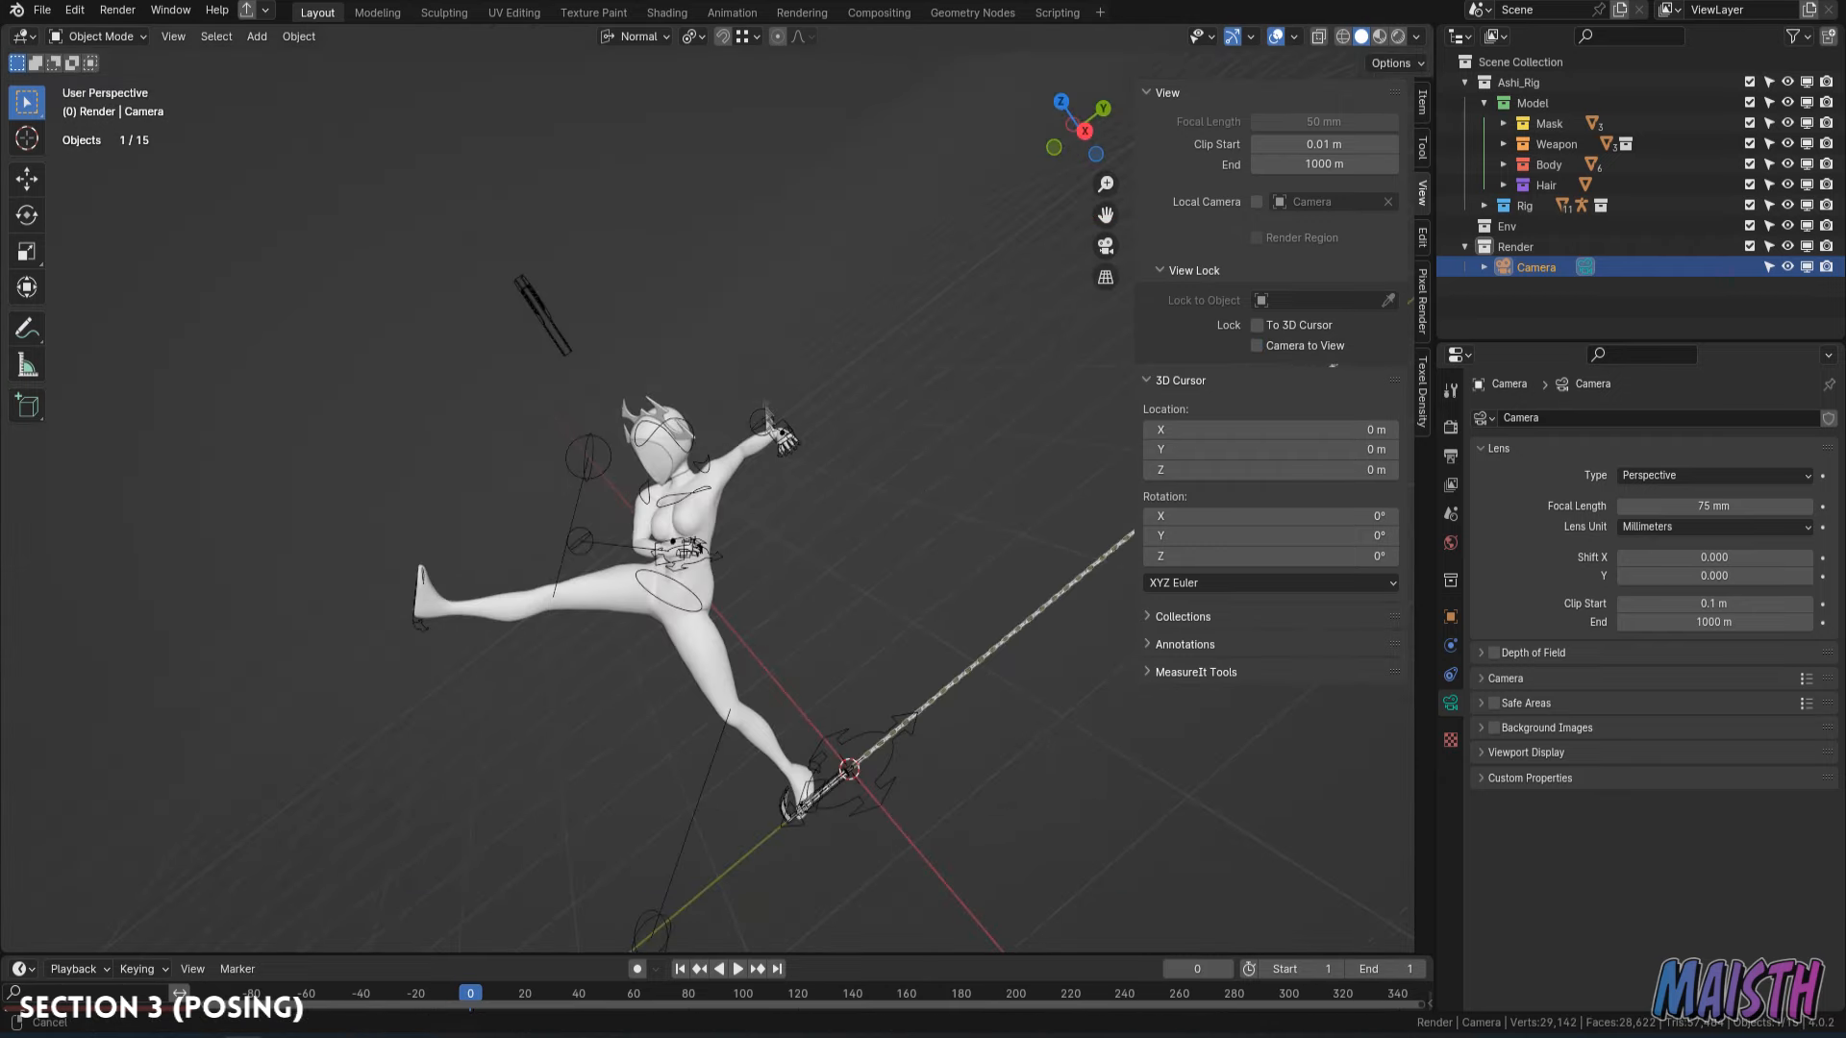
Flip the sickle's weapon control 180° about X and free-rotate the left hand's IK control by 53.3° and 37.2°.
{"action": "left_click", "coordinate": [864, 538]}
{"action": "scroll", "coordinate": [863, 538], "scroll_direction": "up", "scroll_amount": 4}
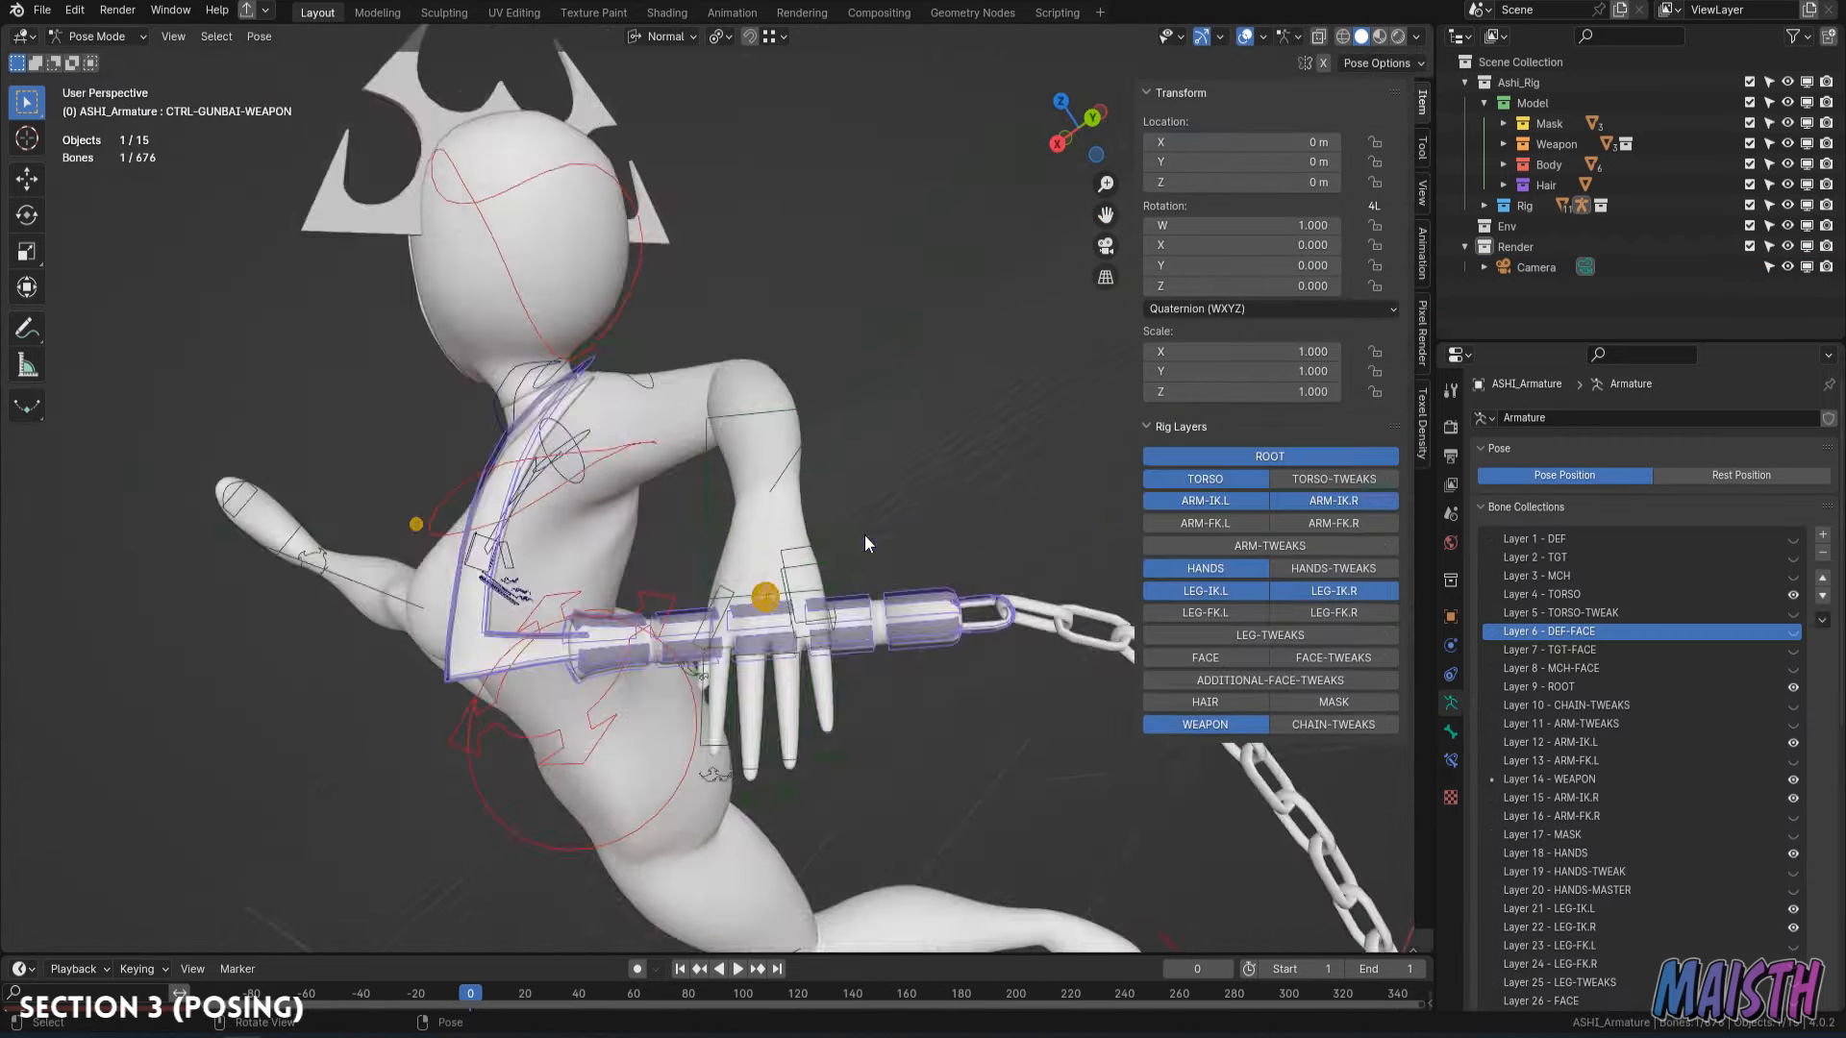
{"action": "middle_click_drag", "start_coordinate": [865, 539], "coordinate": [921, 534]}
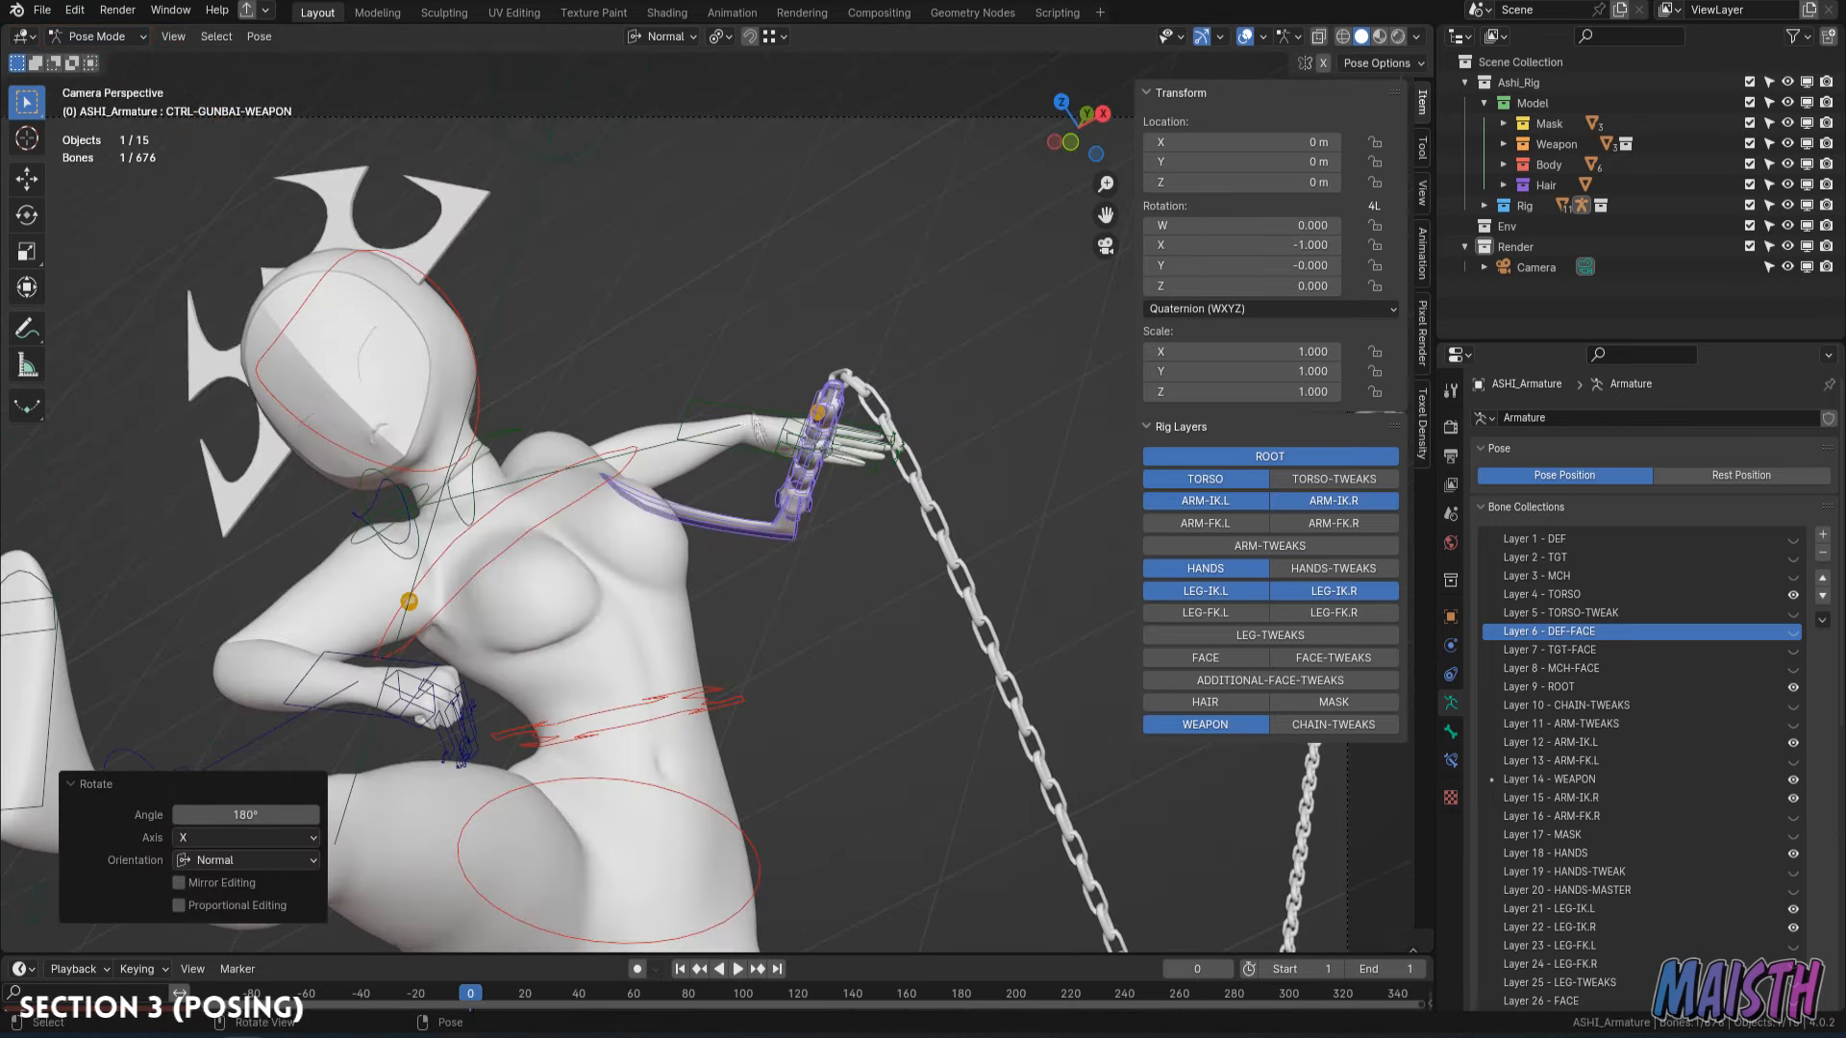
{"action": "key", "text": "r"}
{"action": "key", "text": "r"}
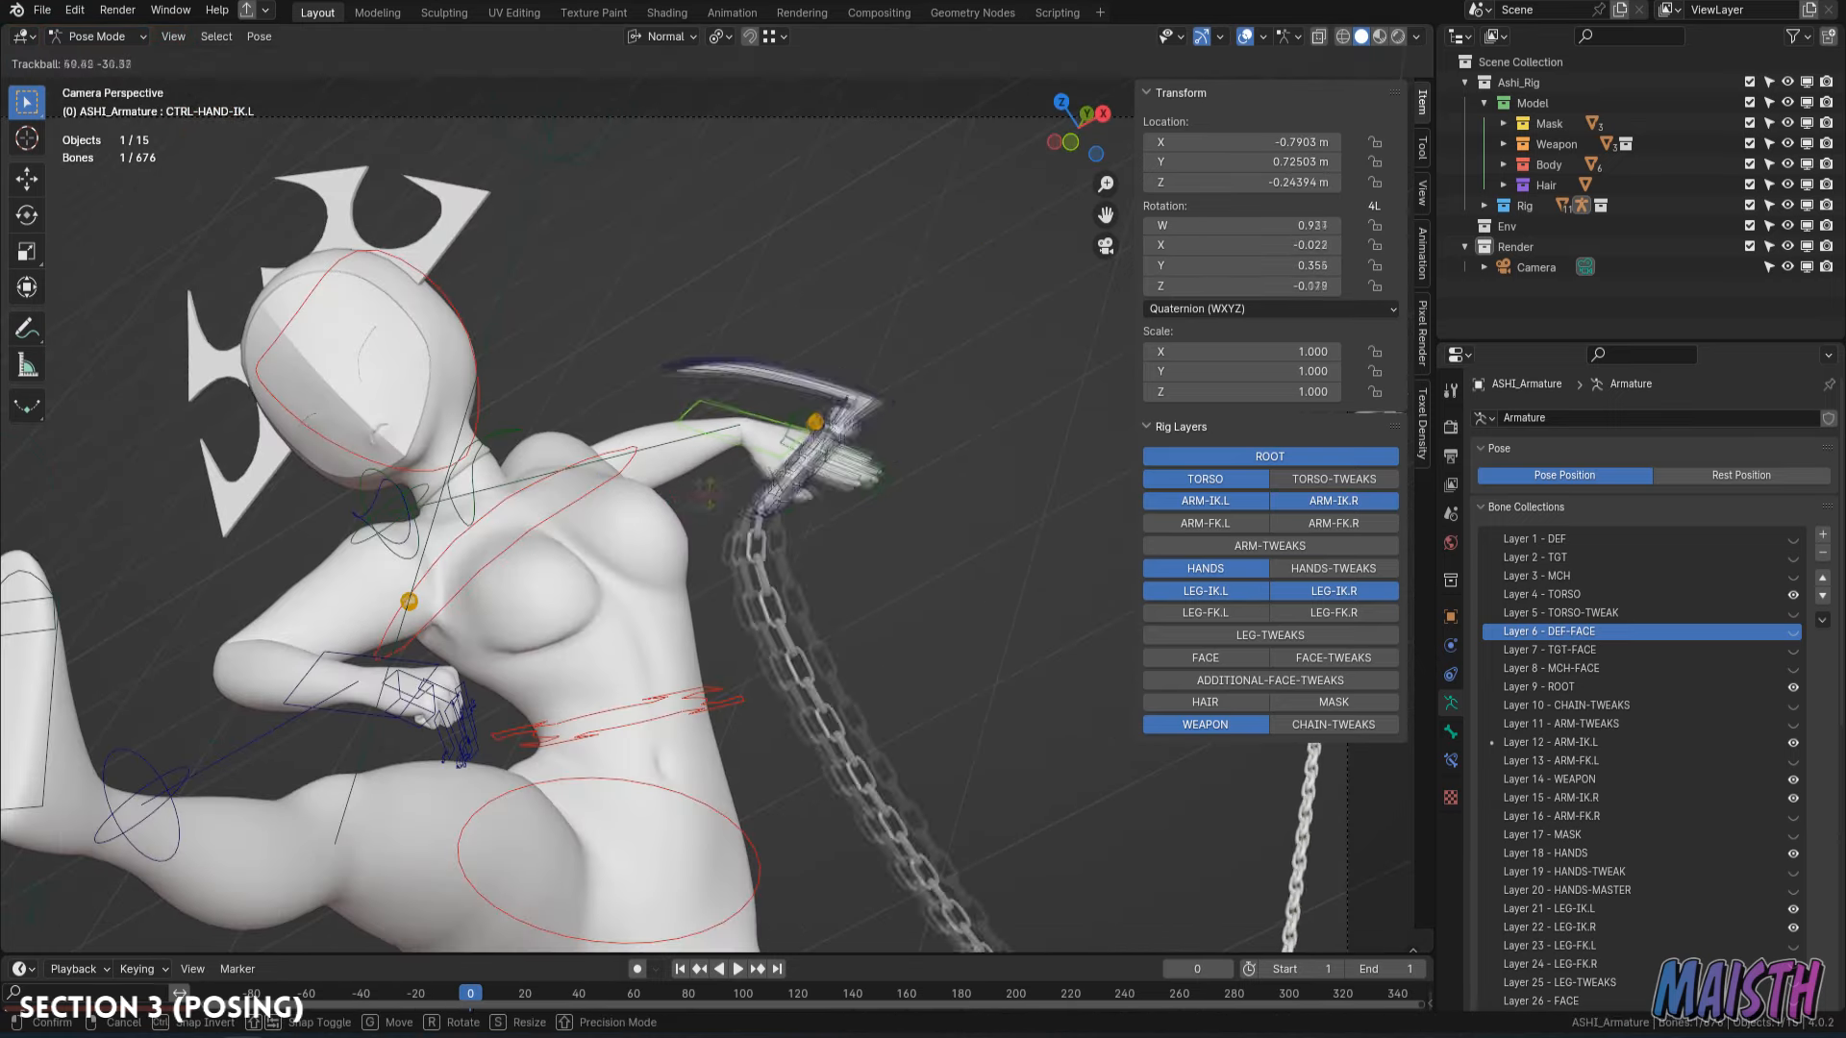
{"action": "key", "text": "Return"}
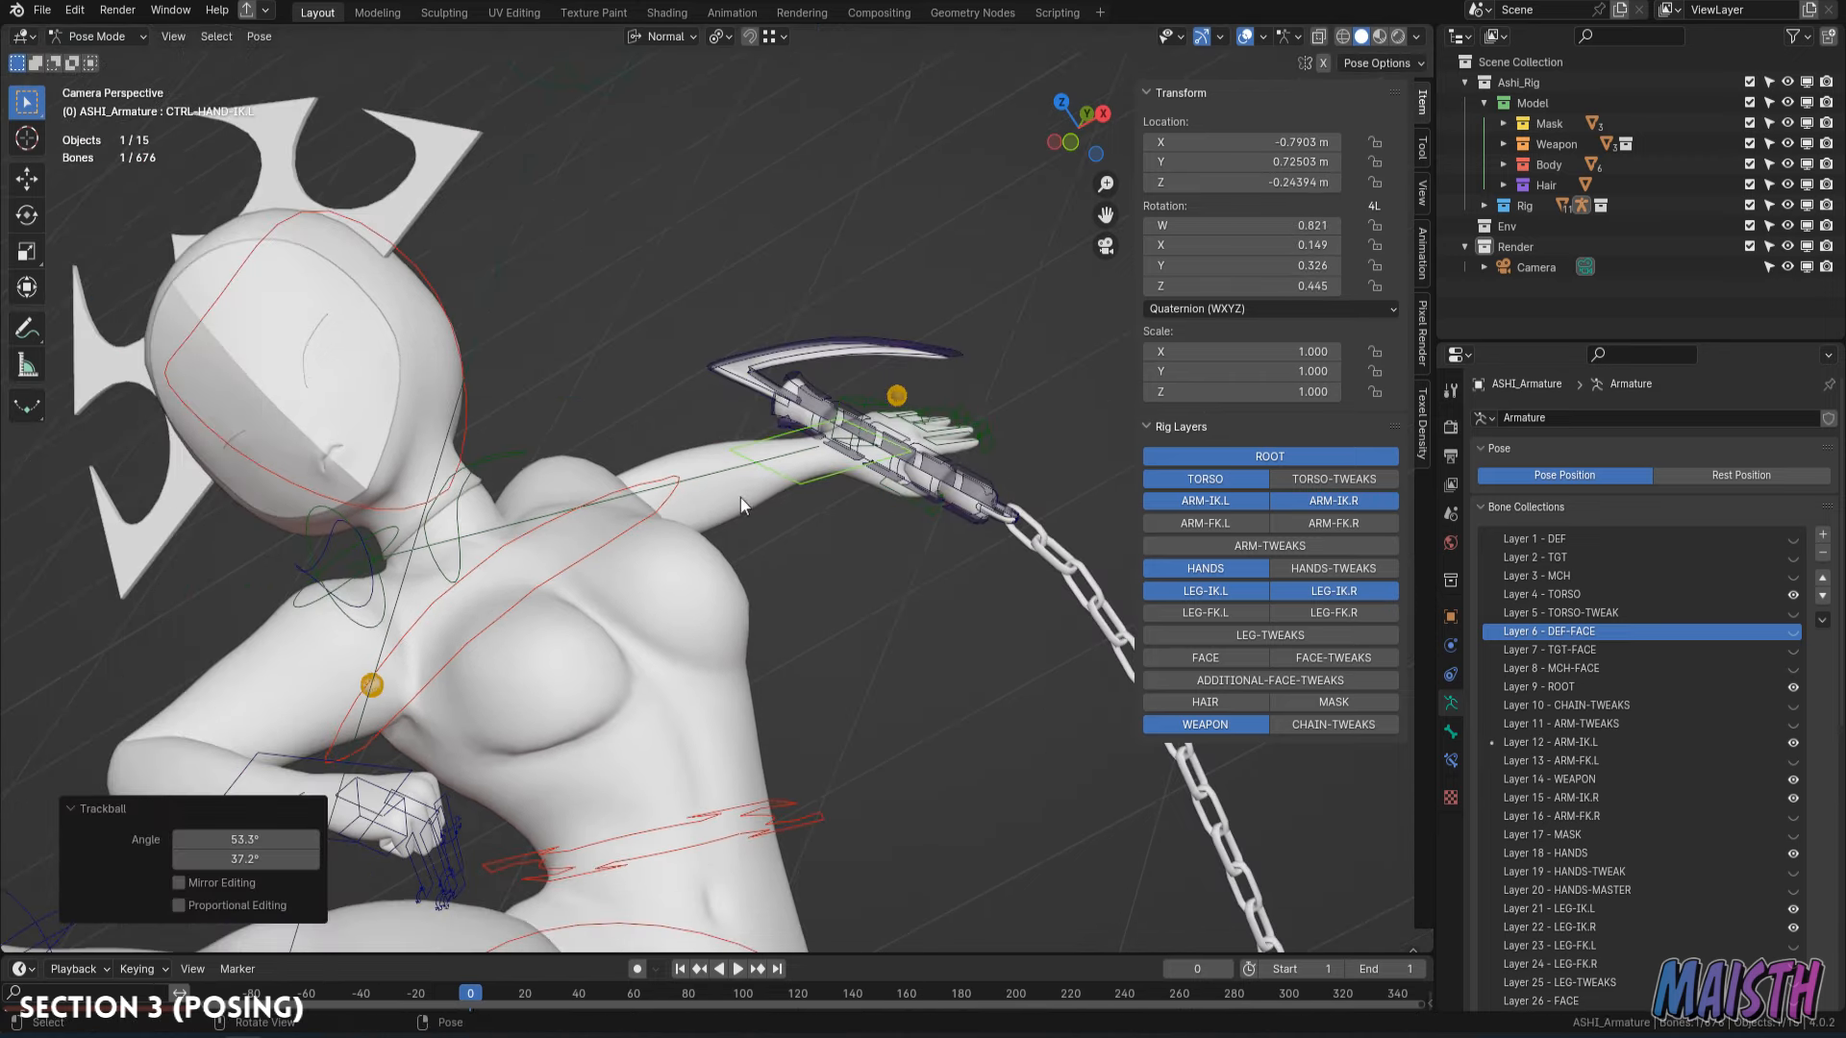
Show the CHAIN-TWEAKS rig layer, arrange the chain around the figure and pull its far loop in beside the body.
{"action": "middle_click_drag", "start_coordinate": [742, 514], "coordinate": [730, 586], "text": "shift"}
{"action": "scroll", "coordinate": [731, 586], "scroll_direction": "down", "scroll_amount": 3}
{"action": "left_click", "coordinate": [1307, 726]}
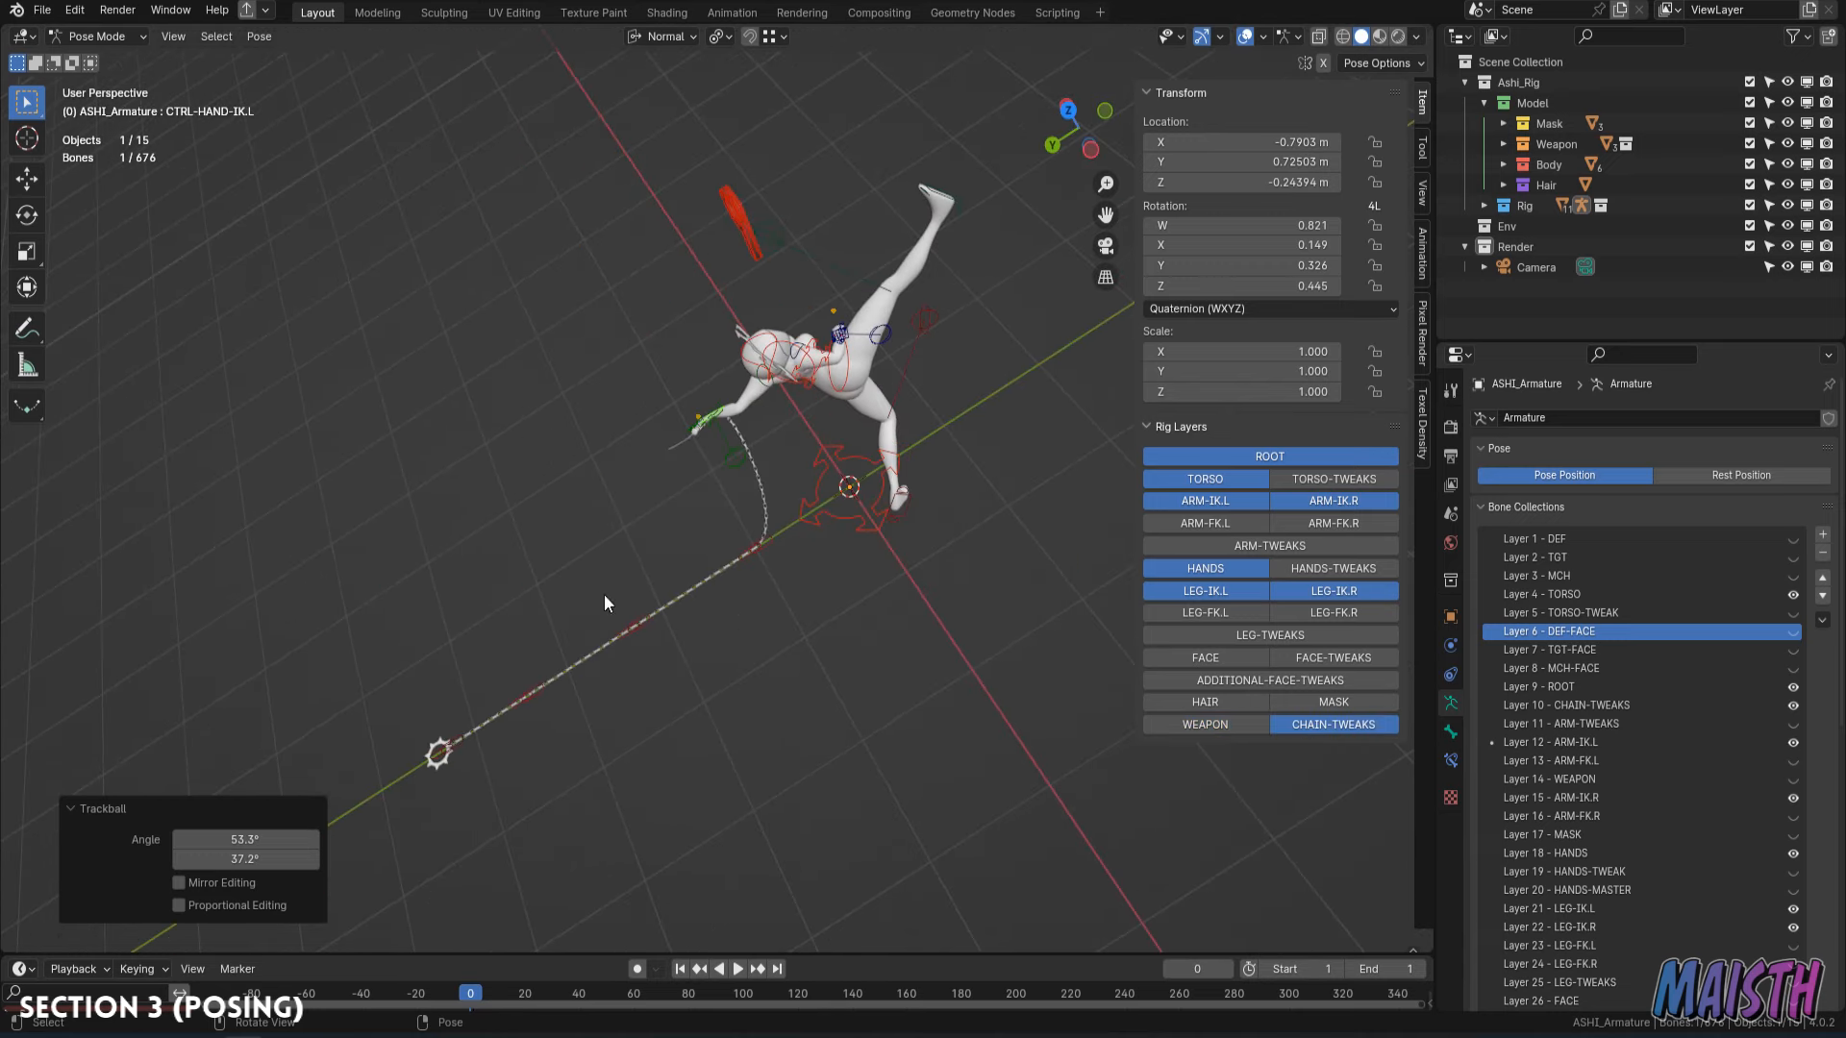
{"action": "left_click", "coordinate": [738, 563]}
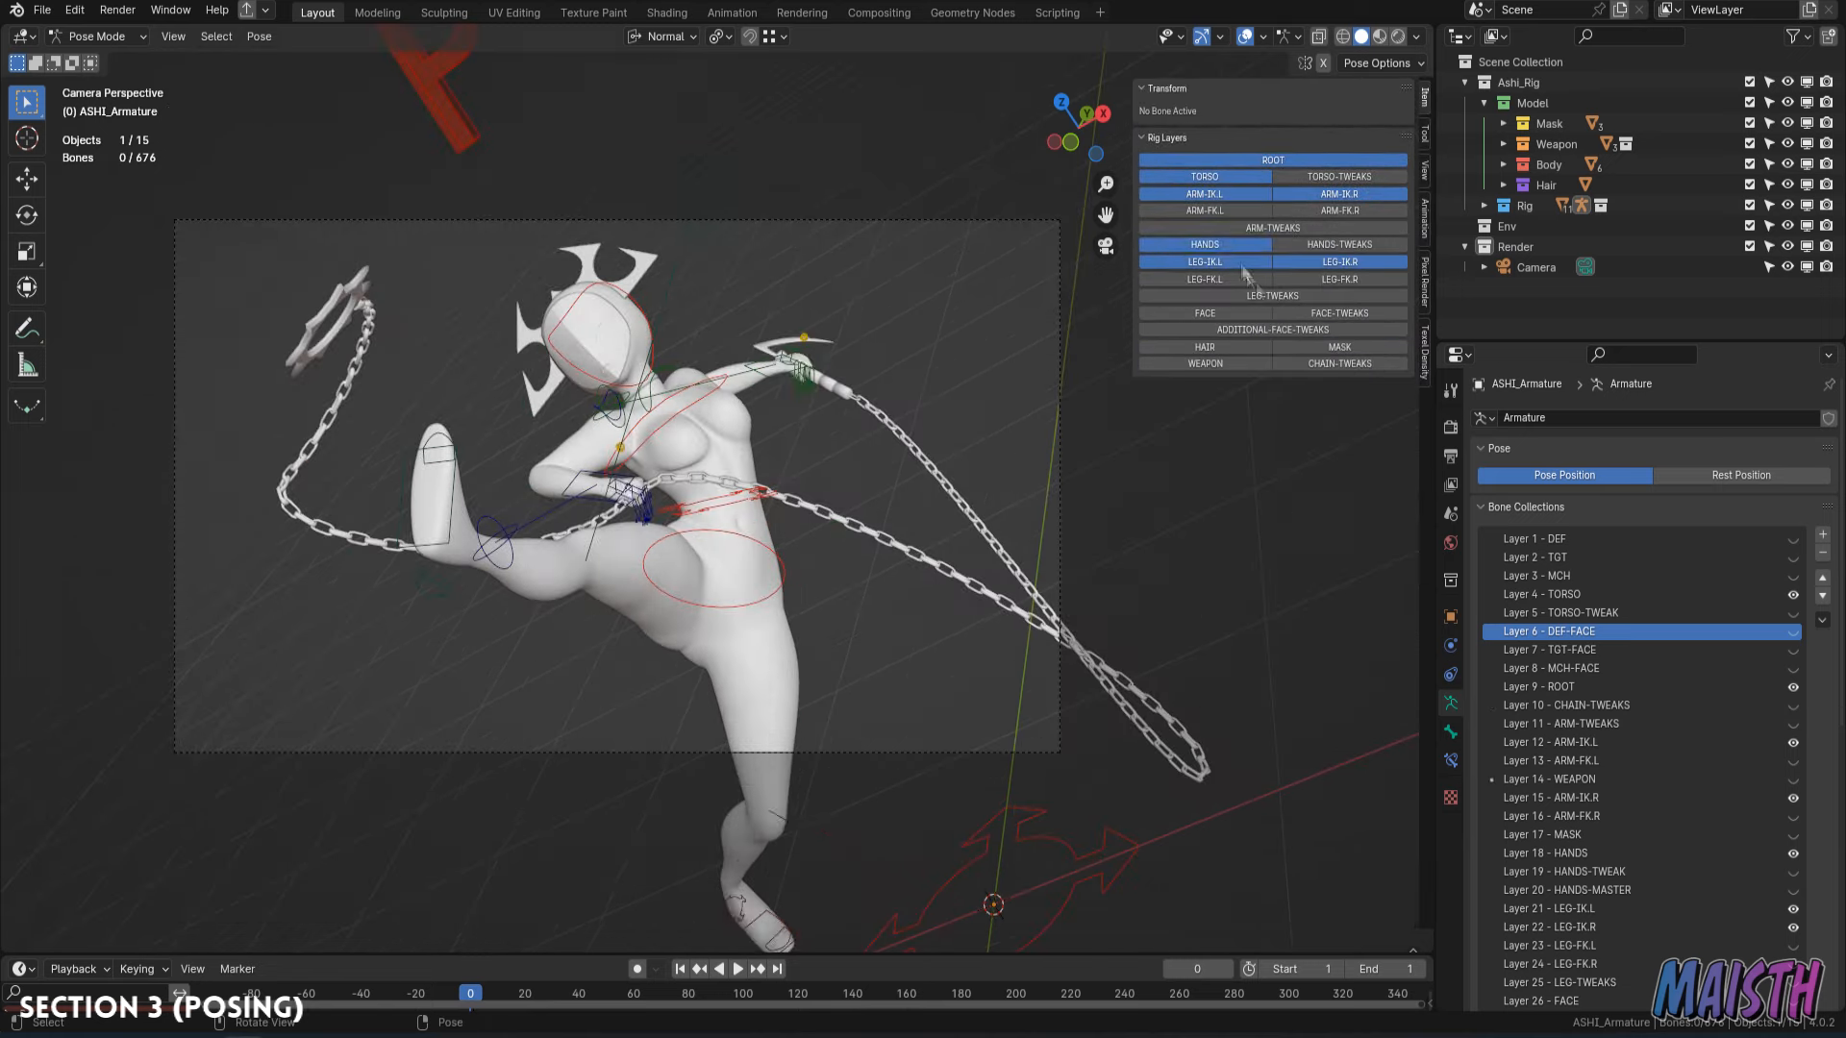
{"action": "left_click_drag", "start_coordinate": [1192, 813], "coordinate": [899, 631]}
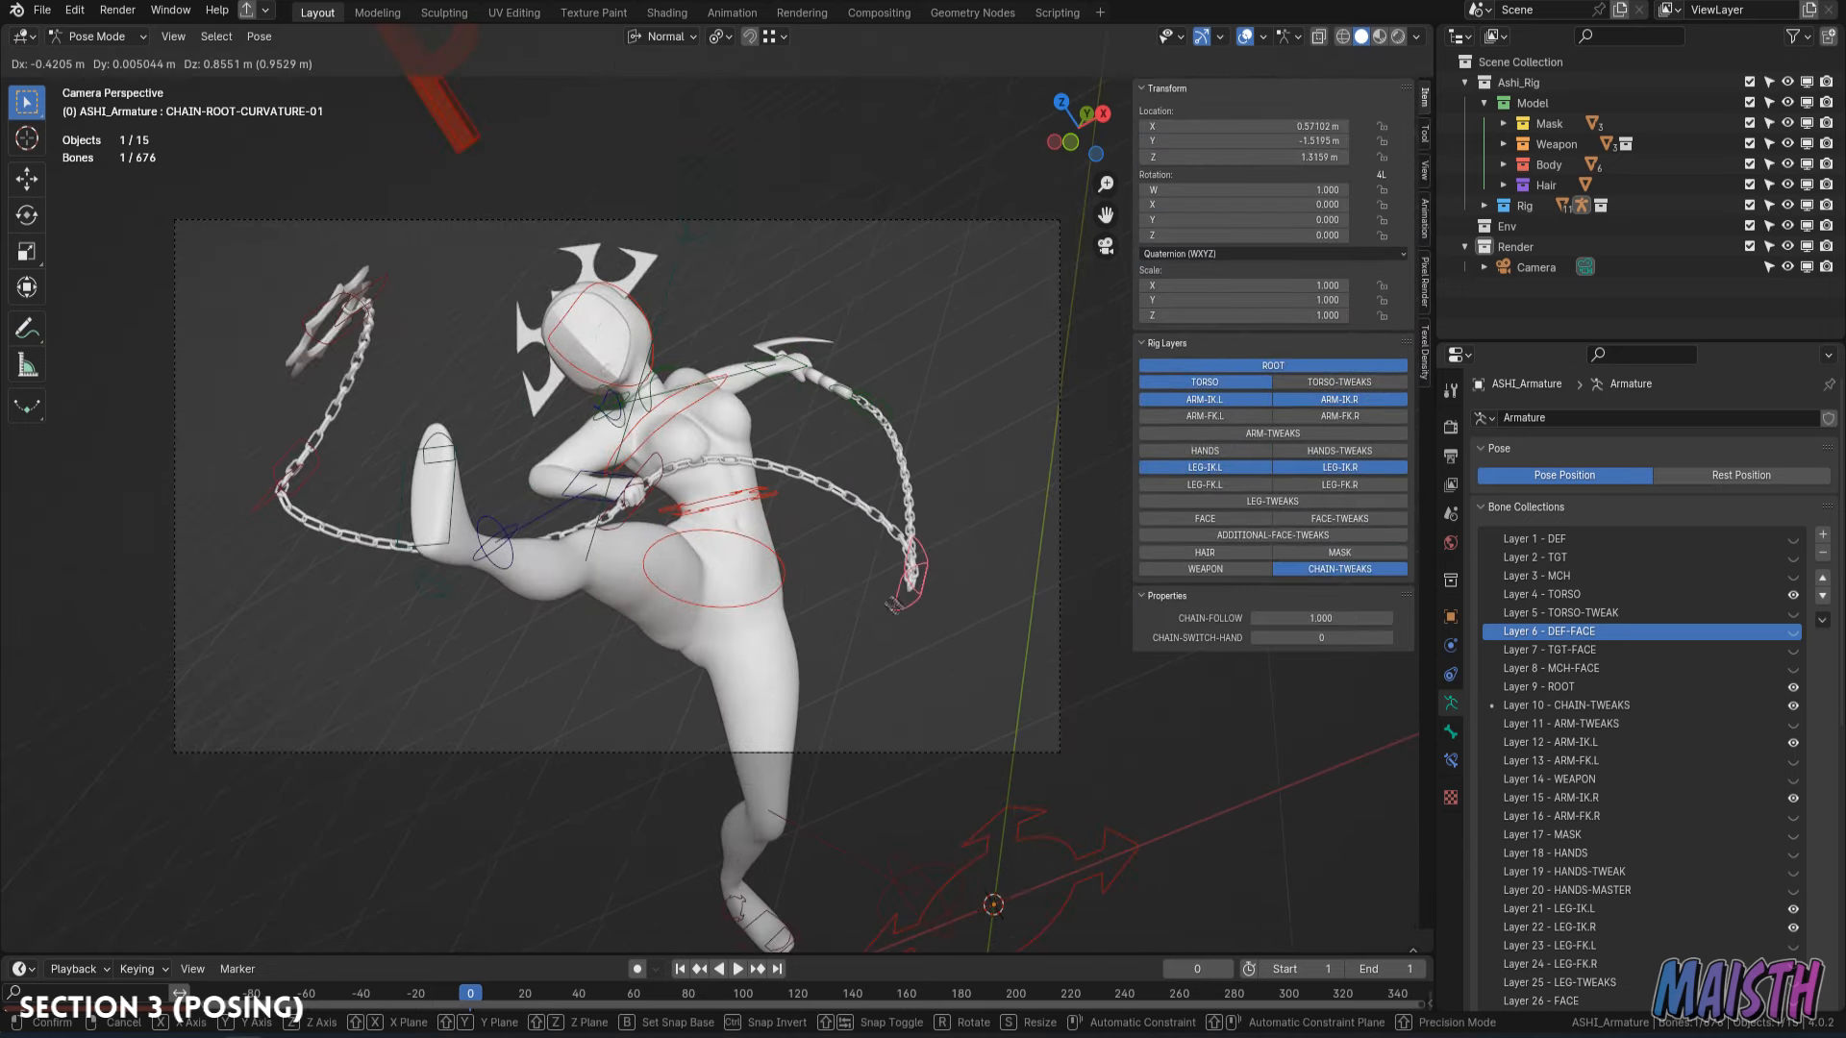
{"action": "left_click_drag", "start_coordinate": [991, 519], "coordinate": [987, 515]}
Free-rotate the right hand's IK control by -14.3° and 32.1° and reposition the hand around the chain.
{"action": "scroll", "coordinate": [652, 490], "scroll_direction": "up", "scroll_amount": 4}
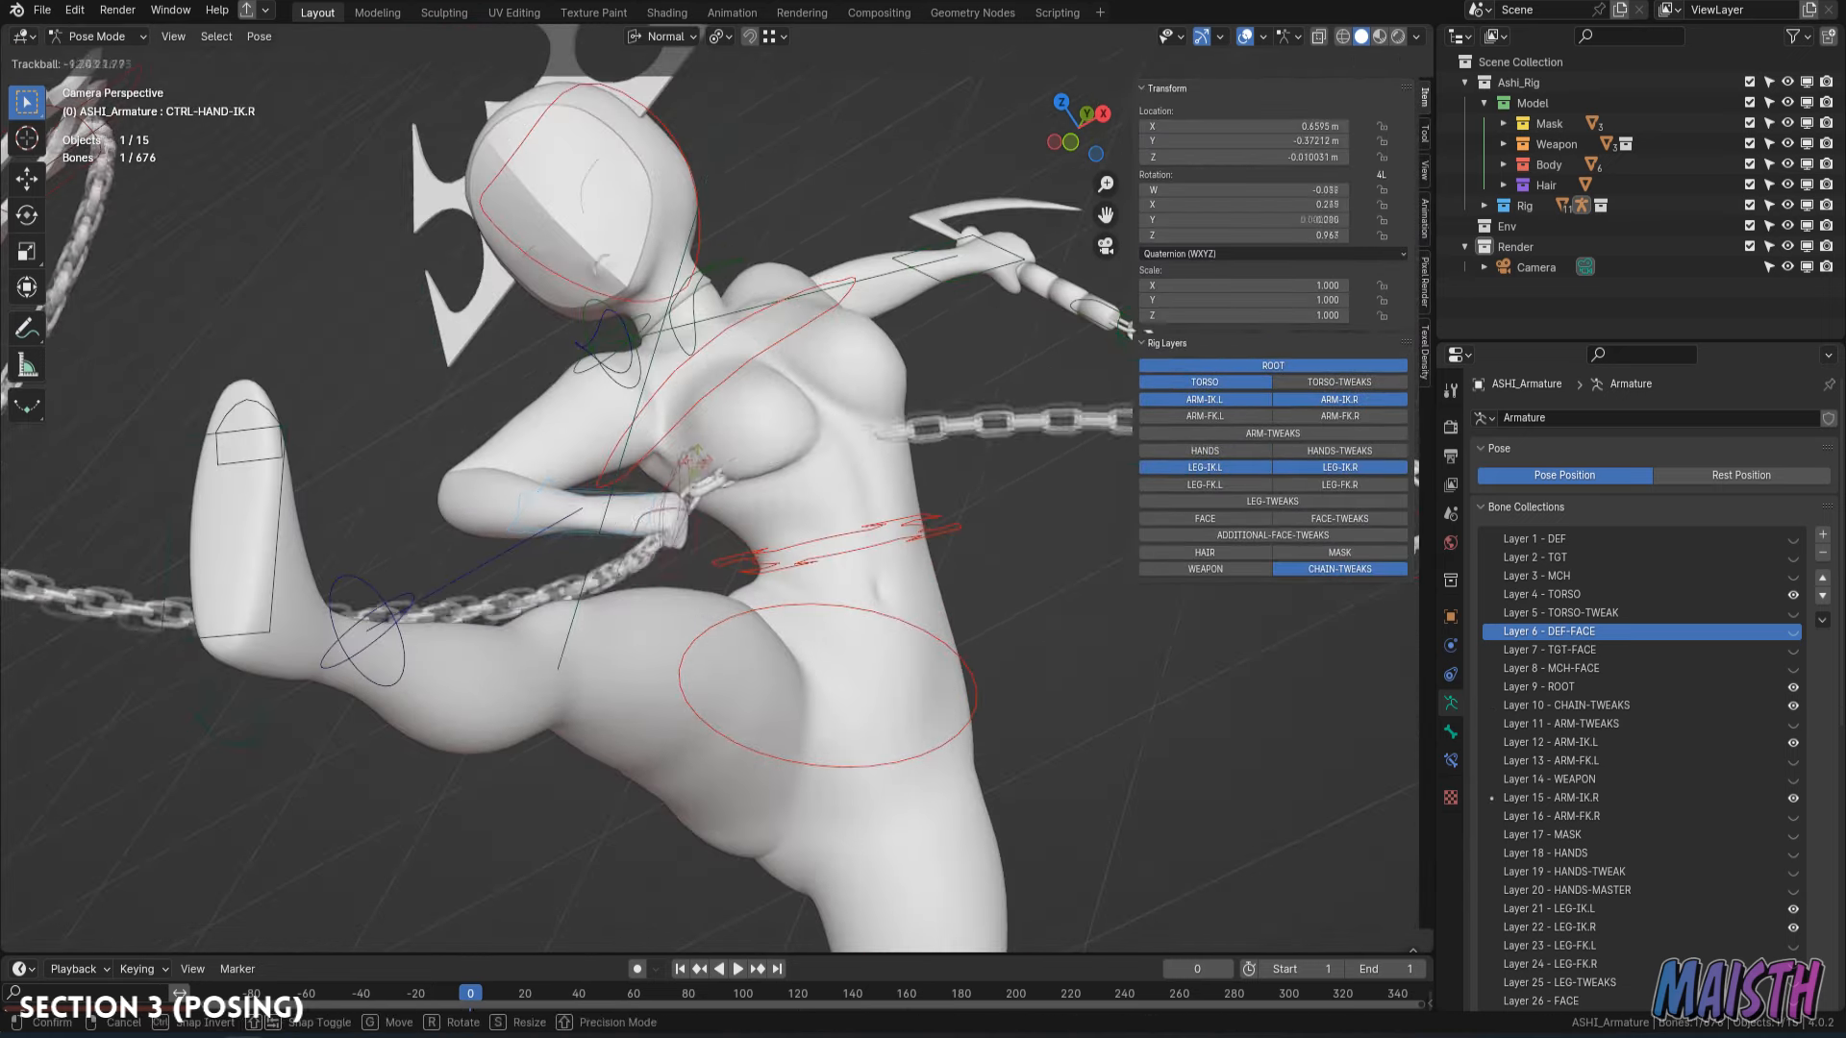
{"action": "left_click", "coordinate": [964, 328]}
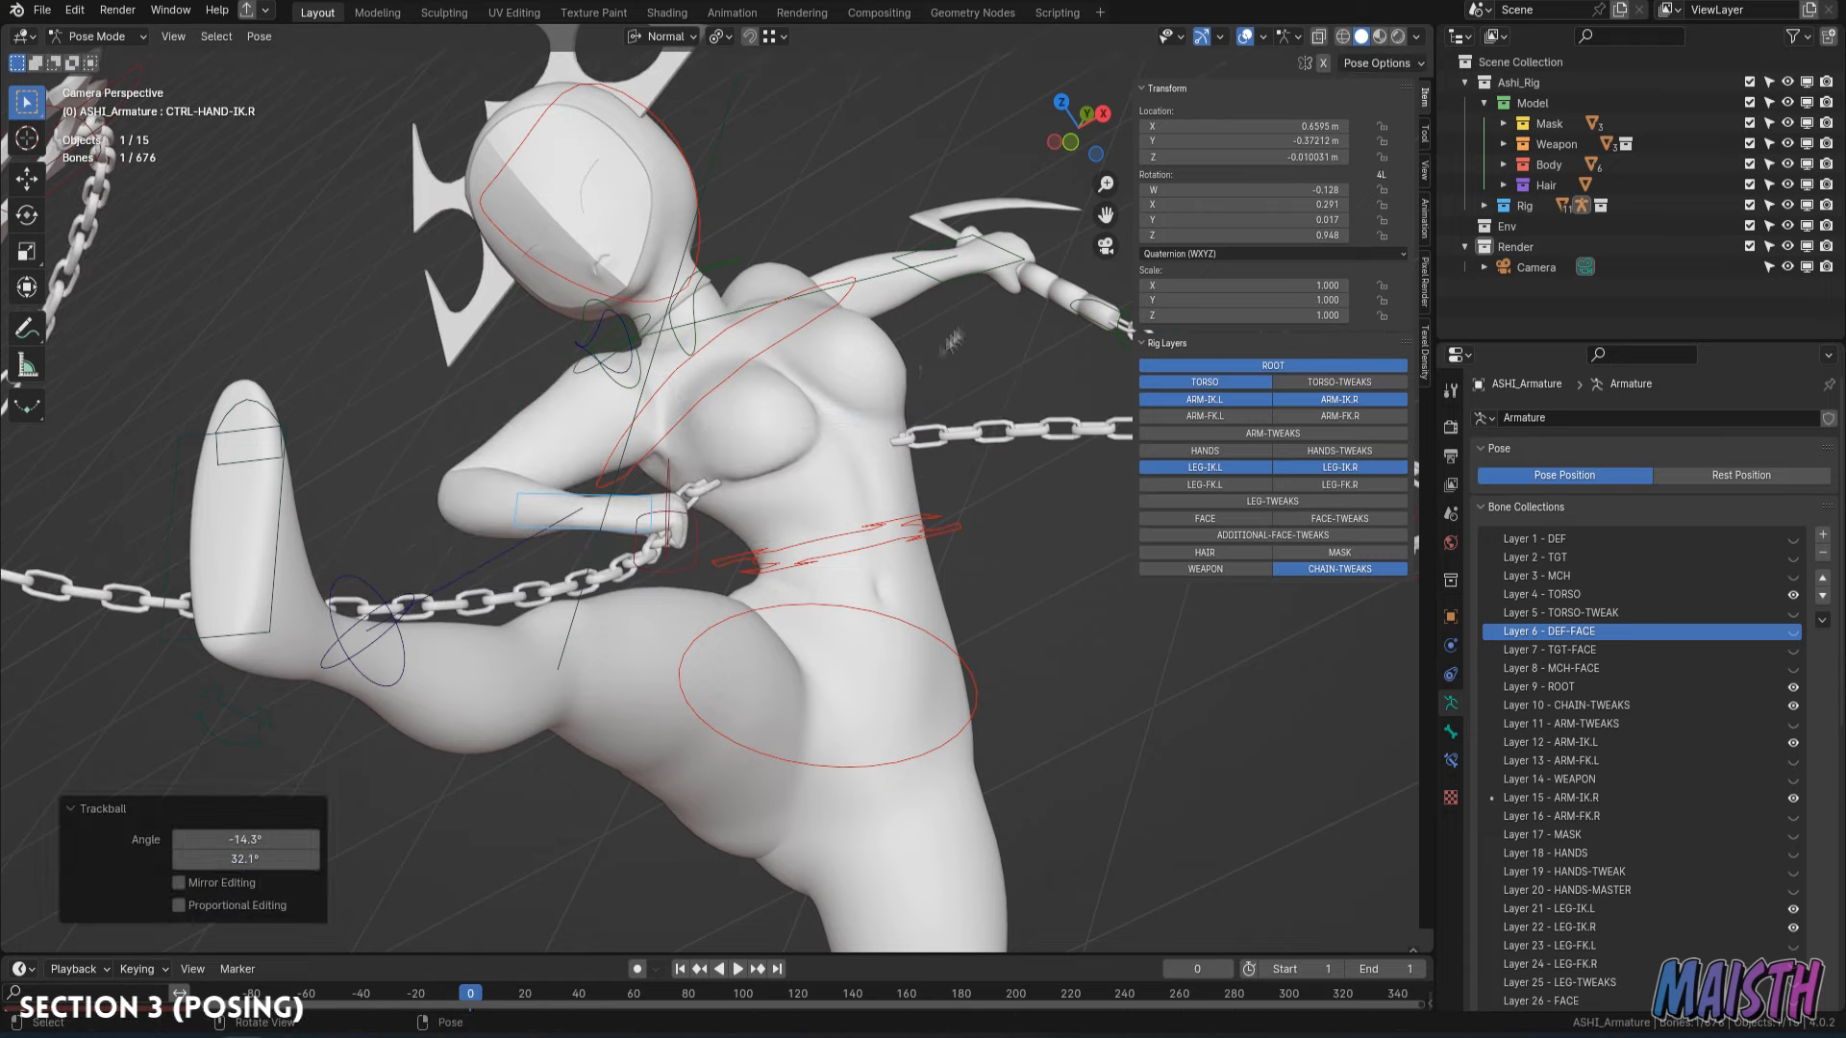
{"action": "middle_click_drag", "start_coordinate": [964, 328], "coordinate": [861, 603]}
{"action": "key", "text": "g"}
{"action": "key", "text": "Return"}
{"action": "left_click", "coordinate": [861, 604]}
Raise the right hand toward the shoulder and adjust its rotation so the fist grips the chain.
{"action": "left_click", "coordinate": [666, 611]}
{"action": "left_click", "coordinate": [894, 409]}
{"action": "key", "text": "r"}
{"action": "left_click", "coordinate": [917, 391]}
{"action": "key", "text": "KP_0"}
{"action": "key", "text": "g"}
{"action": "left_click", "coordinate": [759, 444]}
{"action": "key", "text": "r"}
{"action": "key", "text": "r"}
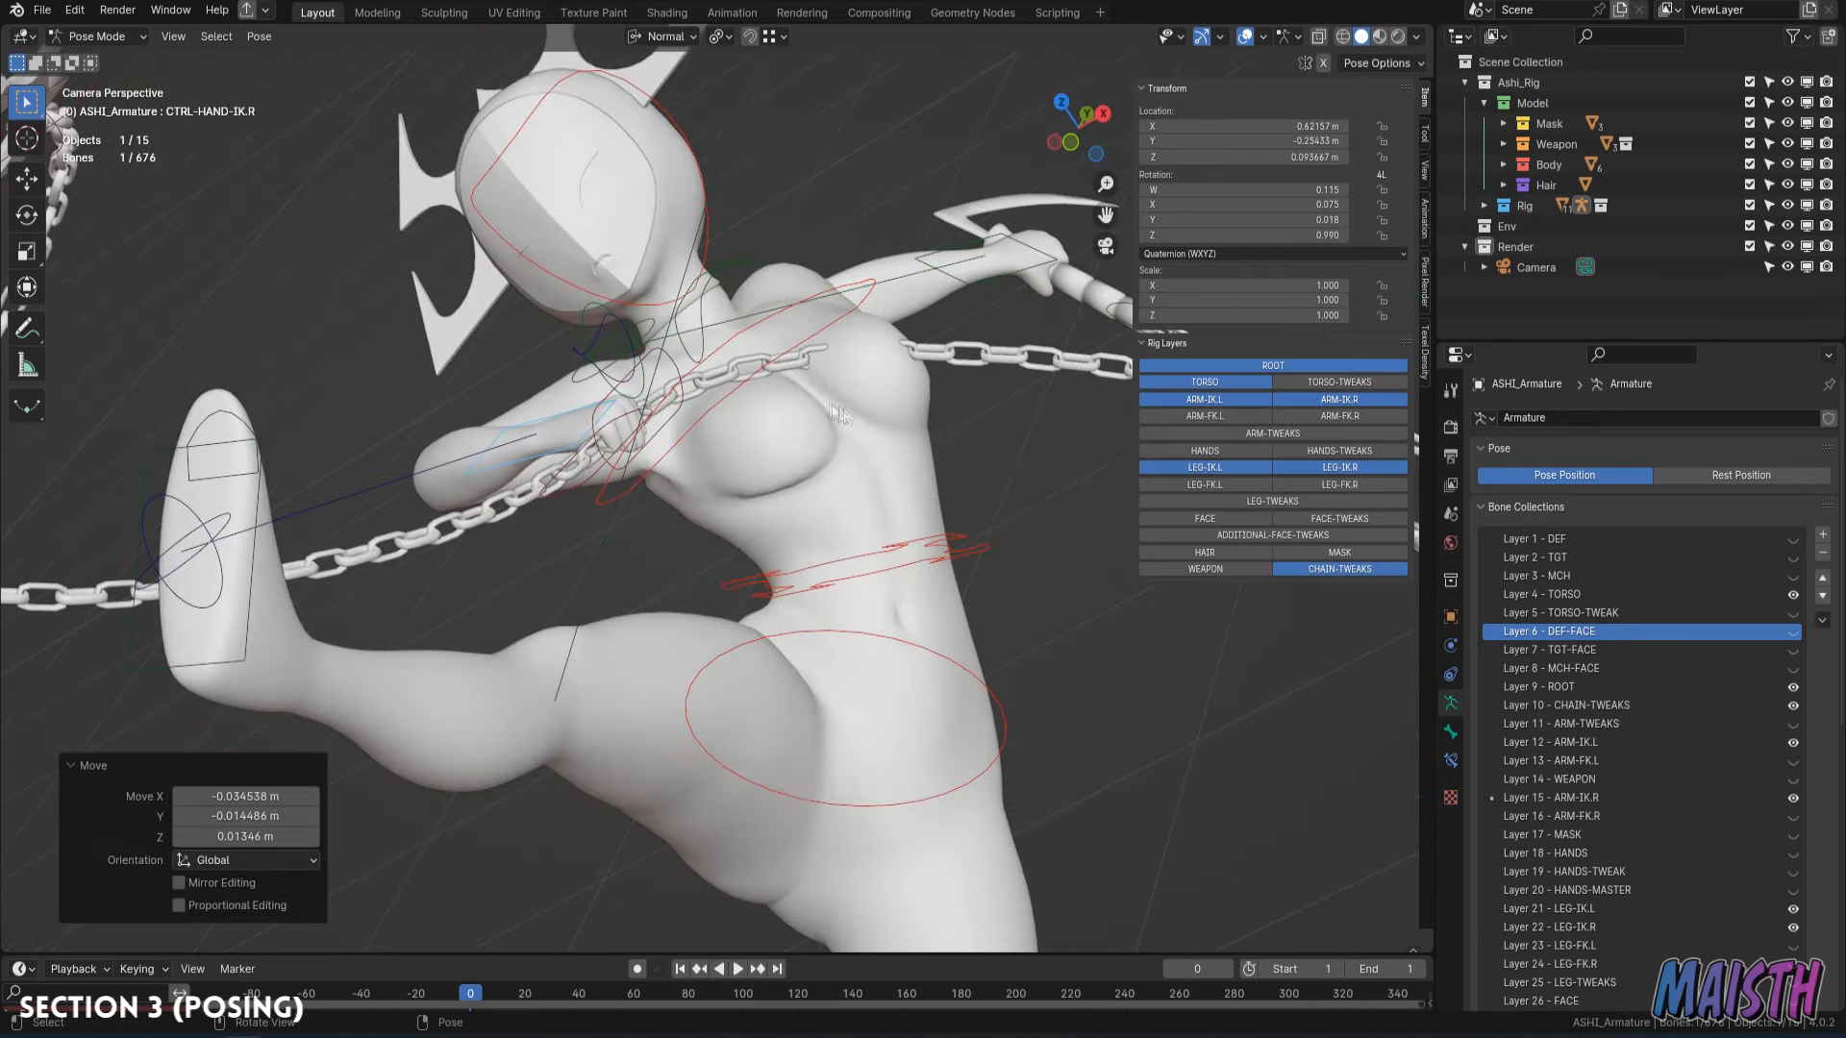
Try scaling the chain control at the right hand to about 0.833.
{"action": "middle_click_drag", "start_coordinate": [846, 413], "coordinate": [894, 468], "text": "shift"}
{"action": "scroll", "coordinate": [615, 509], "scroll_direction": "up", "scroll_amount": 1}
{"action": "left_click", "coordinate": [598, 522]}
{"action": "scroll", "coordinate": [592, 522], "scroll_direction": "down", "scroll_amount": 3}
{"action": "middle_click_drag", "start_coordinate": [589, 522], "coordinate": [851, 567], "text": "shift"}
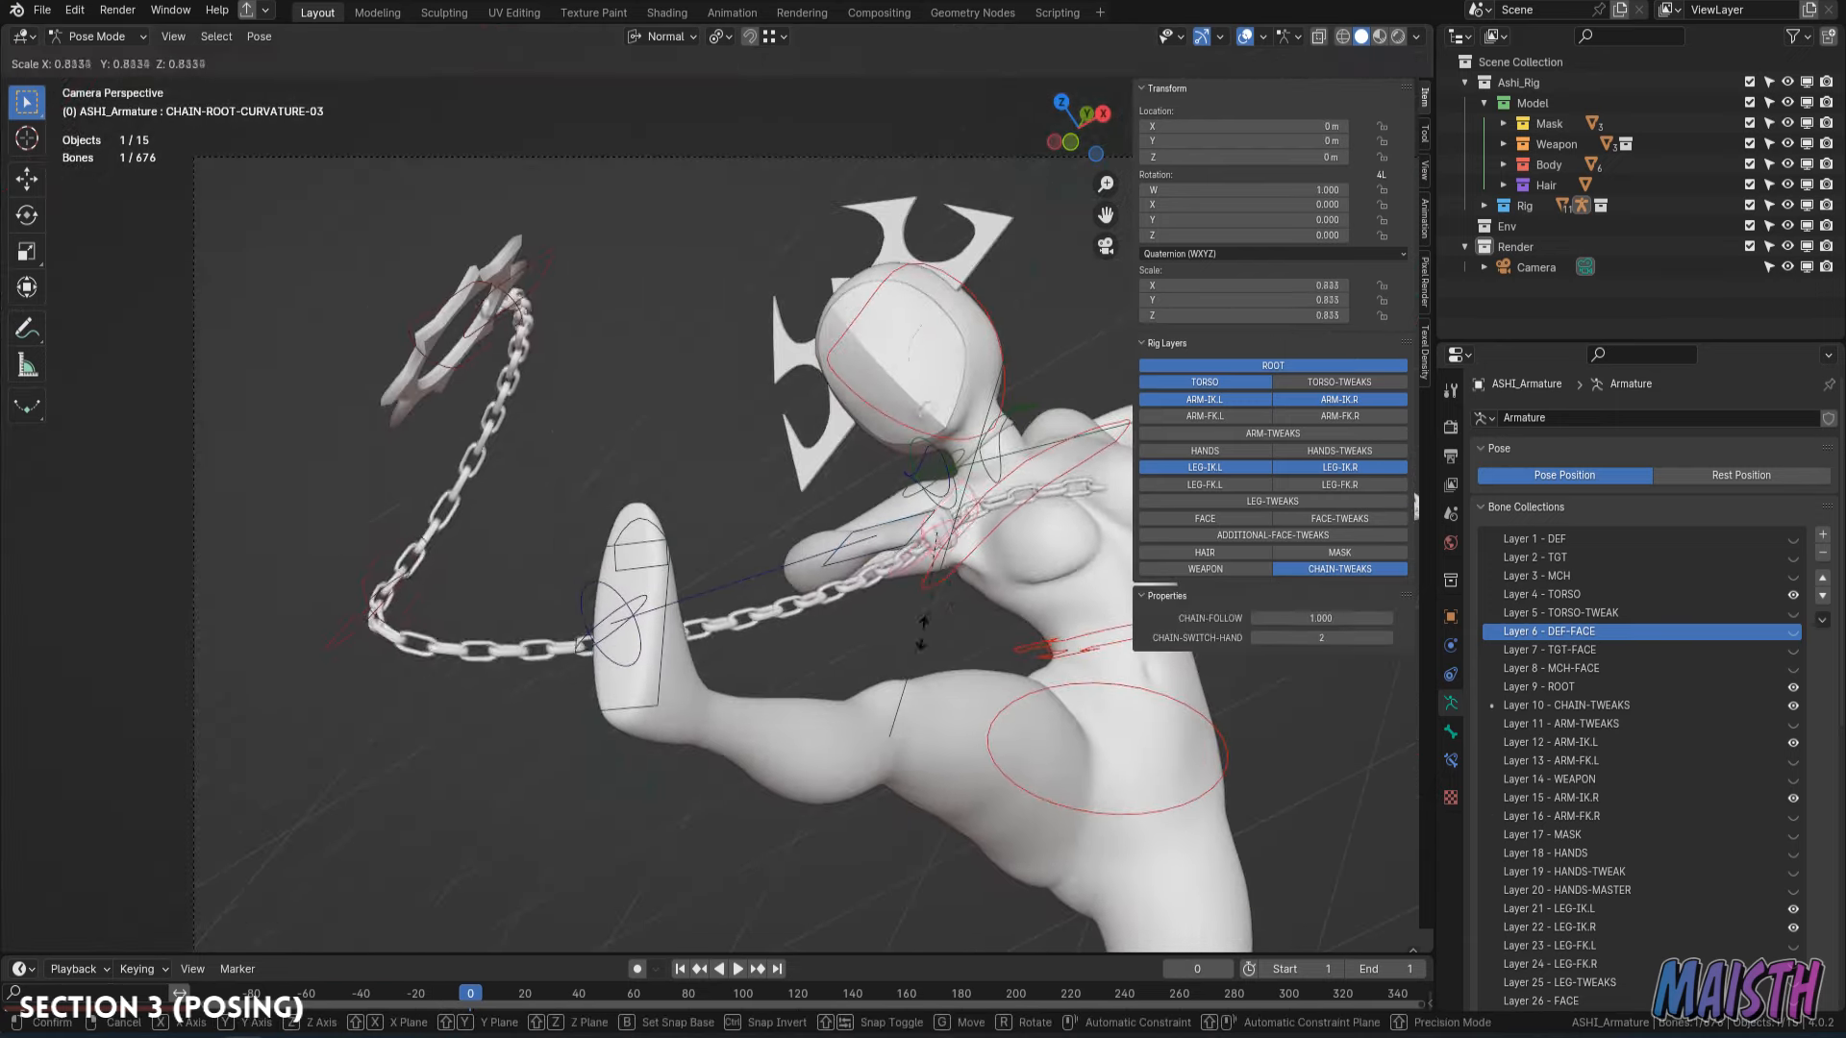
{"action": "left_click", "coordinate": [926, 630]}
Rotate the chain control between the right hand and the spiked ring by -106° and by -48.6° in the view plane.
{"action": "middle_click_drag", "start_coordinate": [925, 630], "coordinate": [740, 498]}
{"action": "scroll", "coordinate": [740, 498], "scroll_direction": "up", "scroll_amount": 5}
{"action": "left_click", "coordinate": [308, 483]}
{"action": "key", "text": "r"}
{"action": "left_click", "coordinate": [408, 456]}
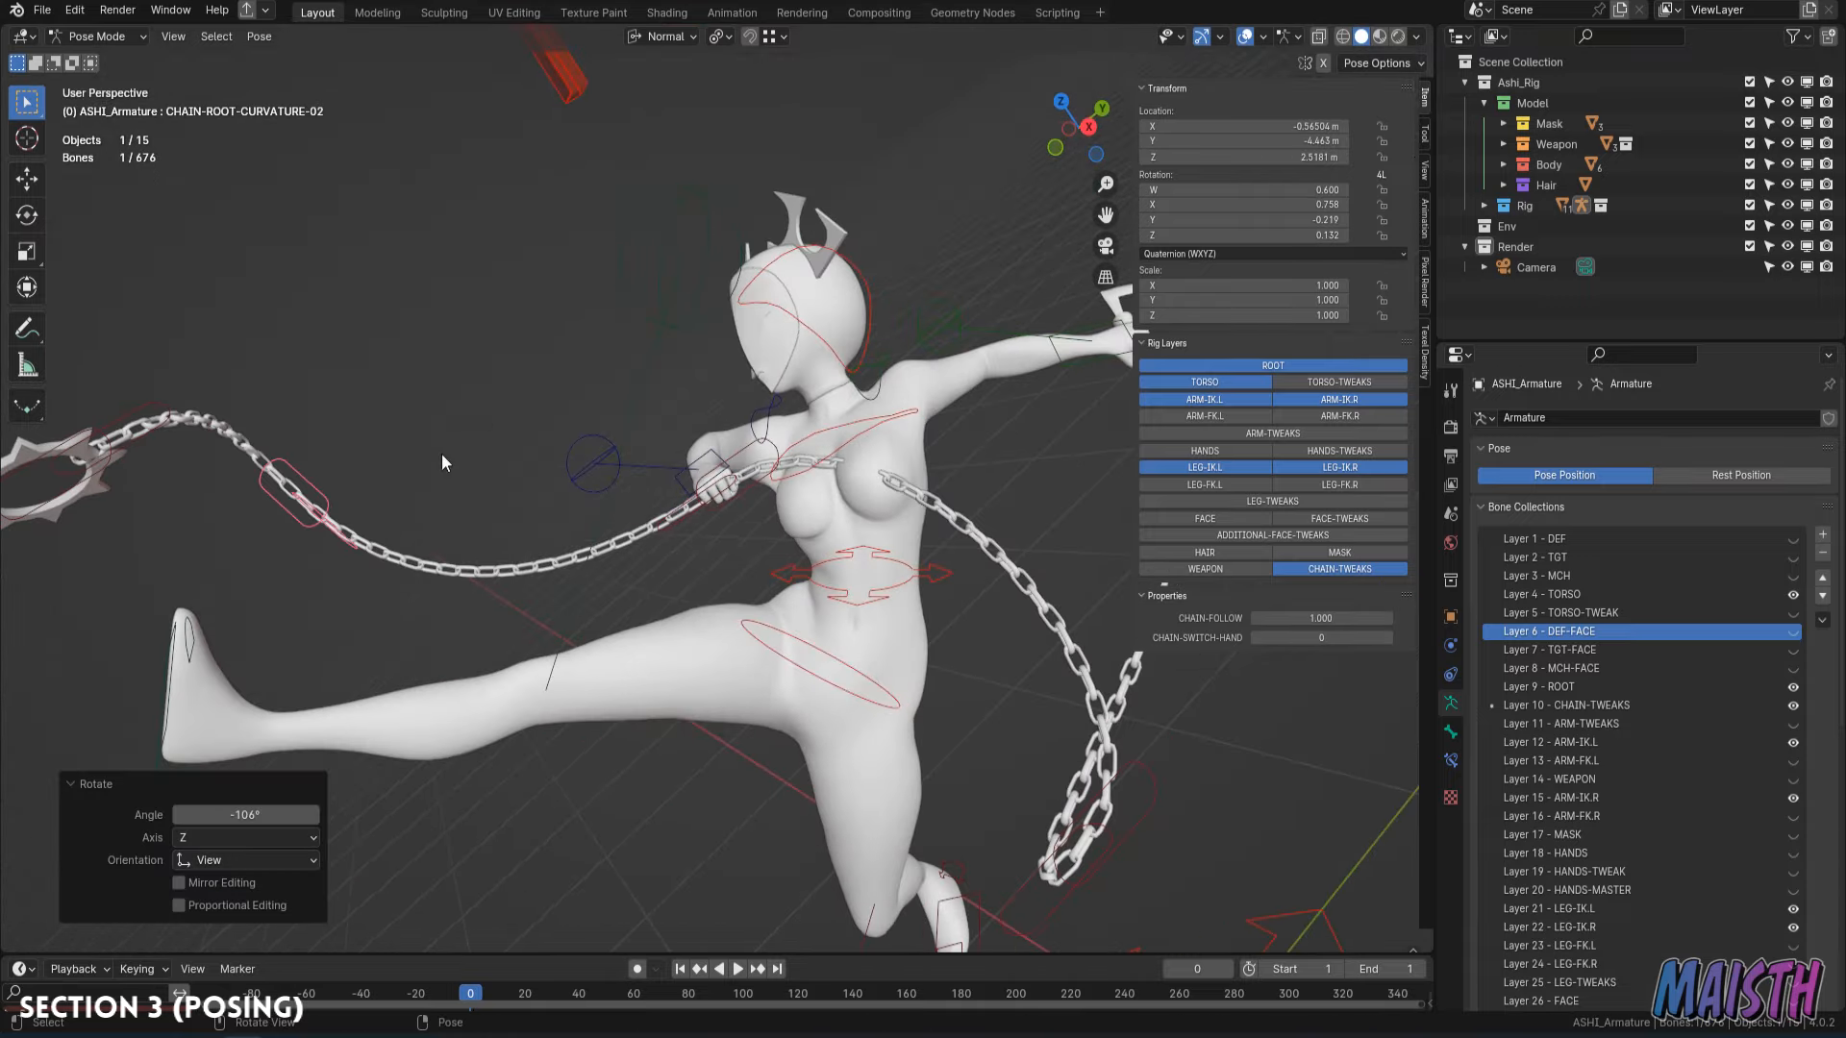
{"action": "left_click", "coordinate": [481, 407]}
{"action": "middle_click_drag", "start_coordinate": [481, 406], "coordinate": [584, 569]}
Move and rotate the same chain control from the top view to straighten the chain leaving the right hand.
{"action": "key", "text": "KP_7"}
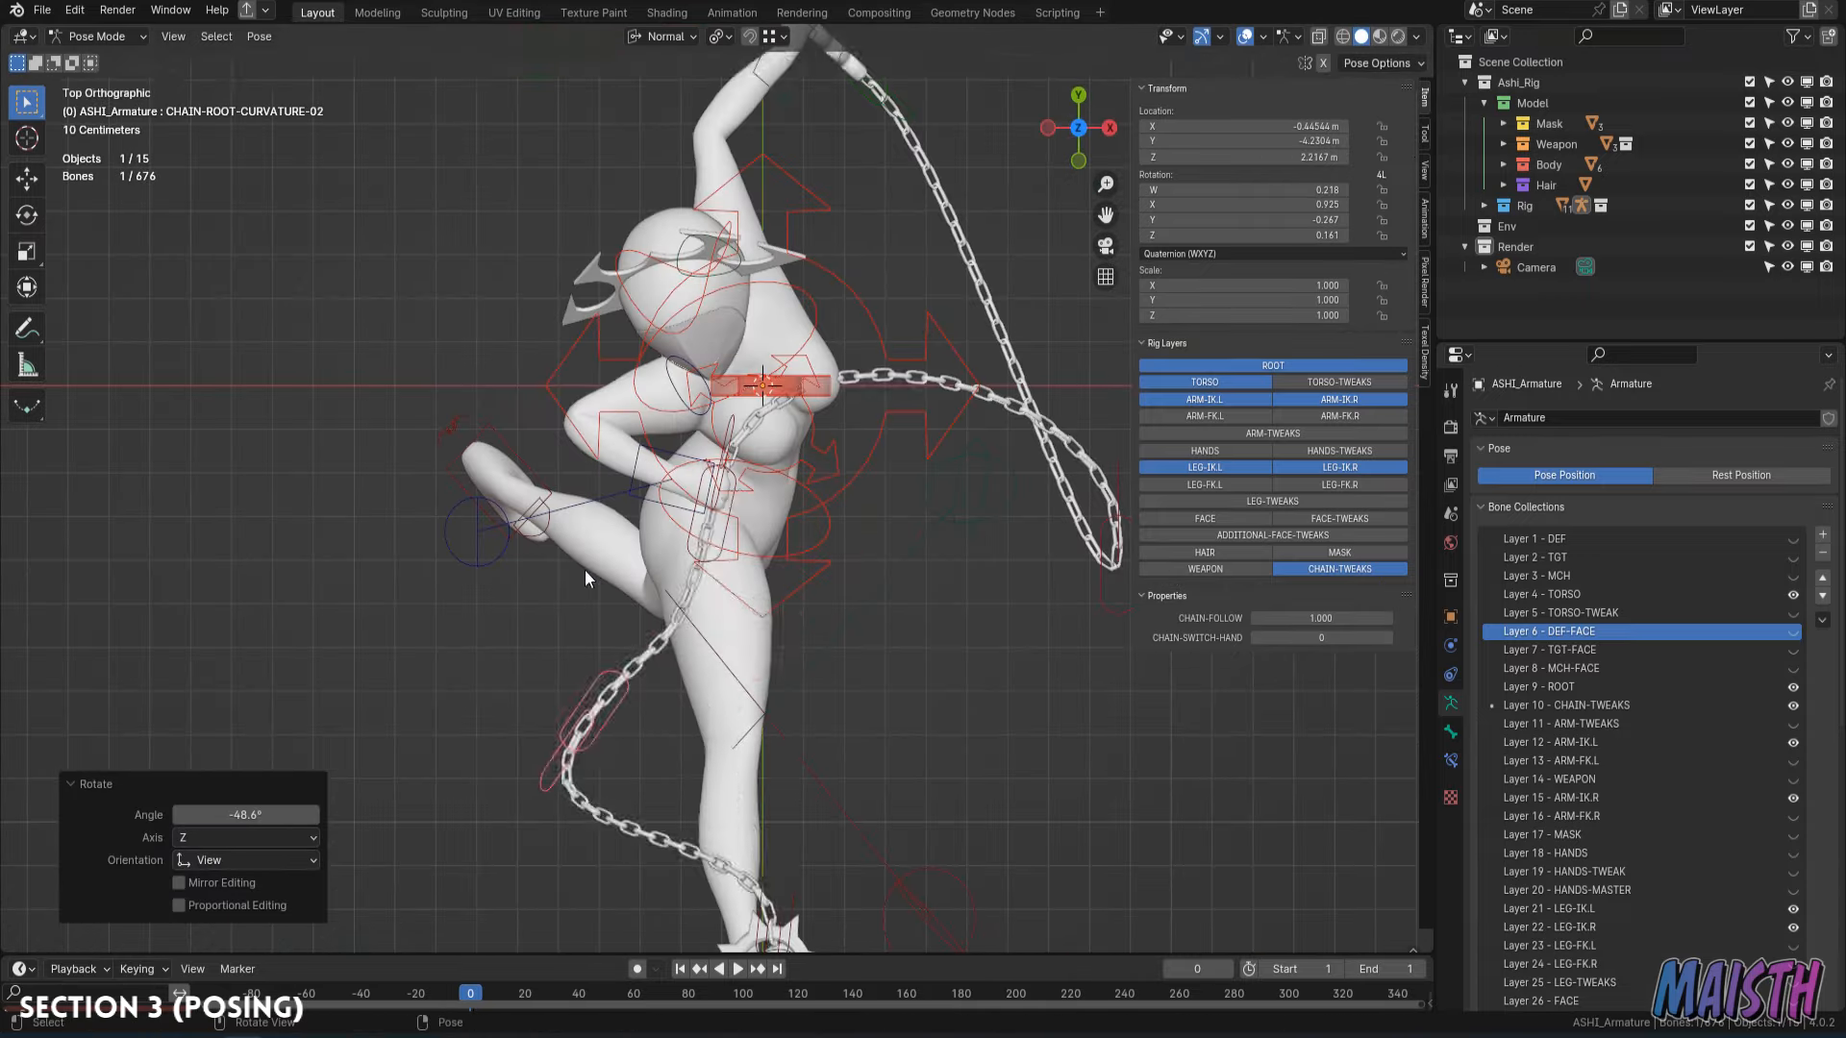
{"action": "key", "text": "g"}
{"action": "left_click", "coordinate": [734, 530]}
{"action": "key", "text": "r"}
{"action": "left_click", "coordinate": [736, 464]}
Clear the location of the CHAIN-ROOT-CURVATURE-02 control and raise its CHAIN-SWITCH-HAND value to 1.
{"action": "middle_click_drag", "start_coordinate": [735, 463], "coordinate": [568, 351]}
{"action": "scroll", "coordinate": [759, 500], "scroll_direction": "up", "scroll_amount": 2}
{"action": "left_click", "coordinate": [783, 514]}
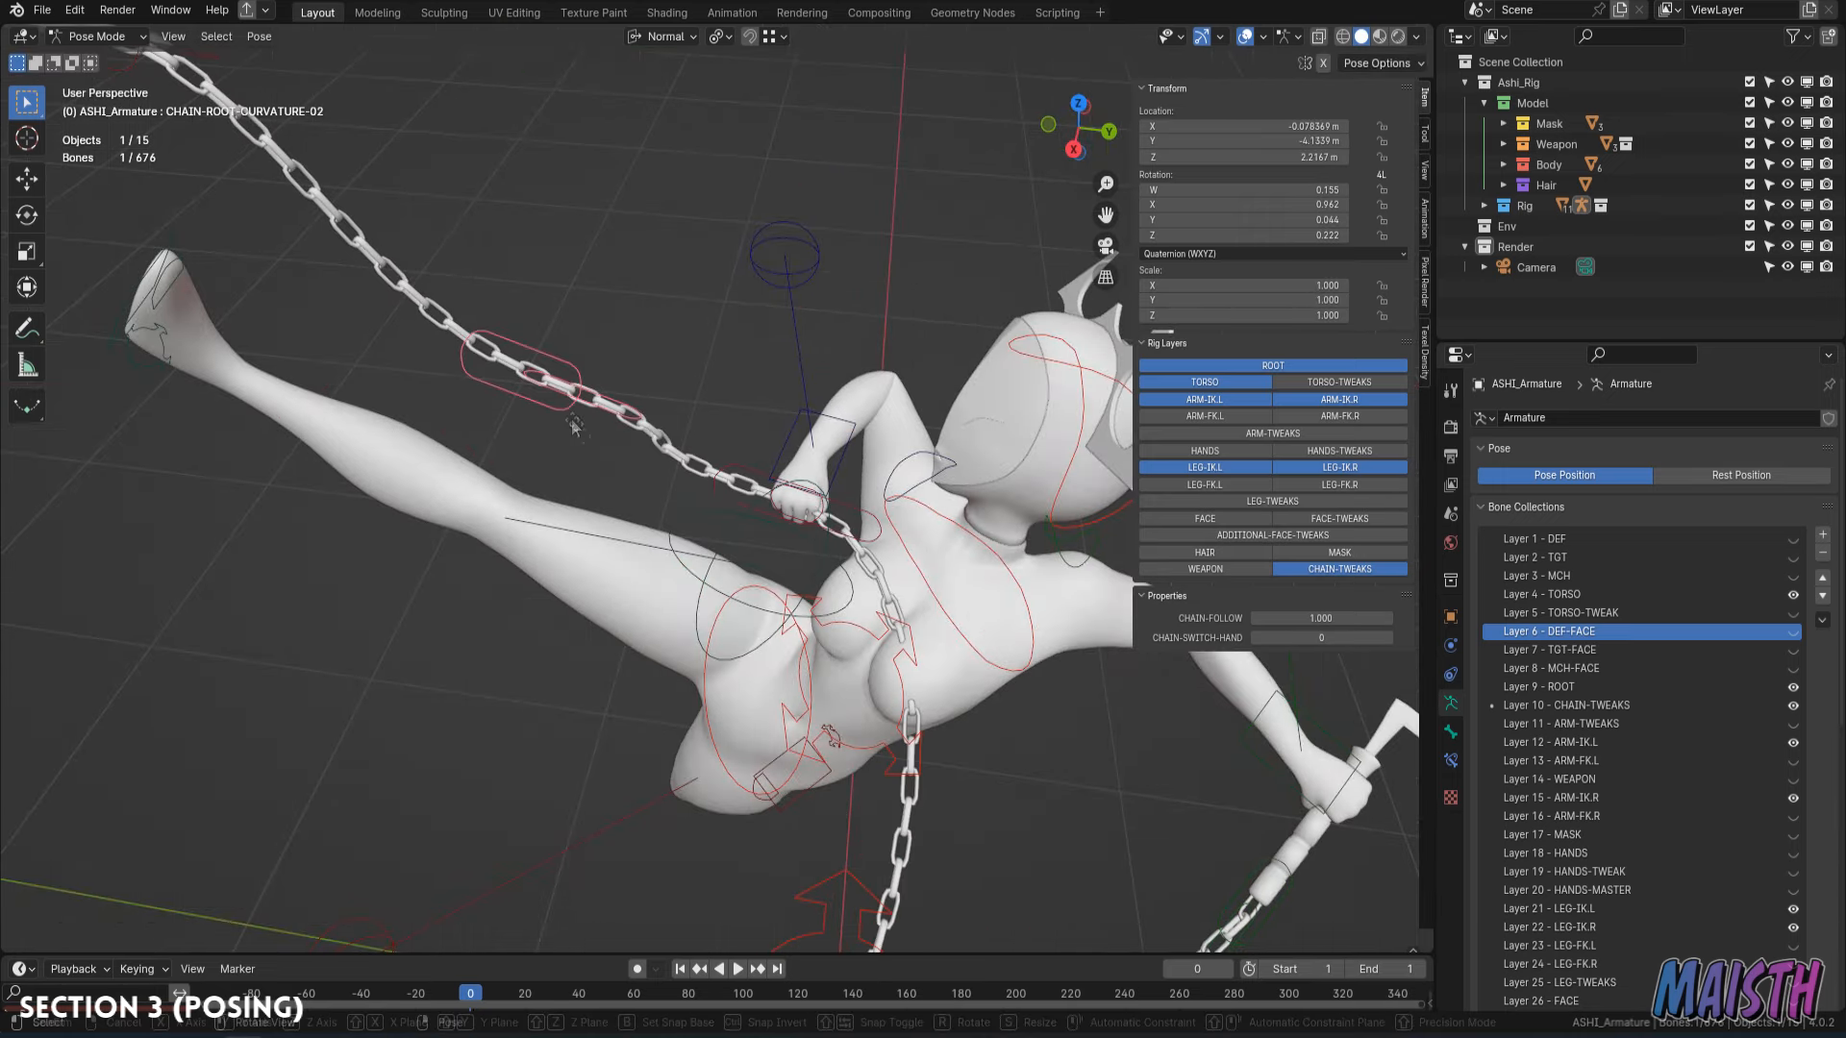
{"action": "middle_click_drag", "start_coordinate": [574, 426], "coordinate": [757, 483]}
{"action": "left_click", "coordinate": [1387, 638]}
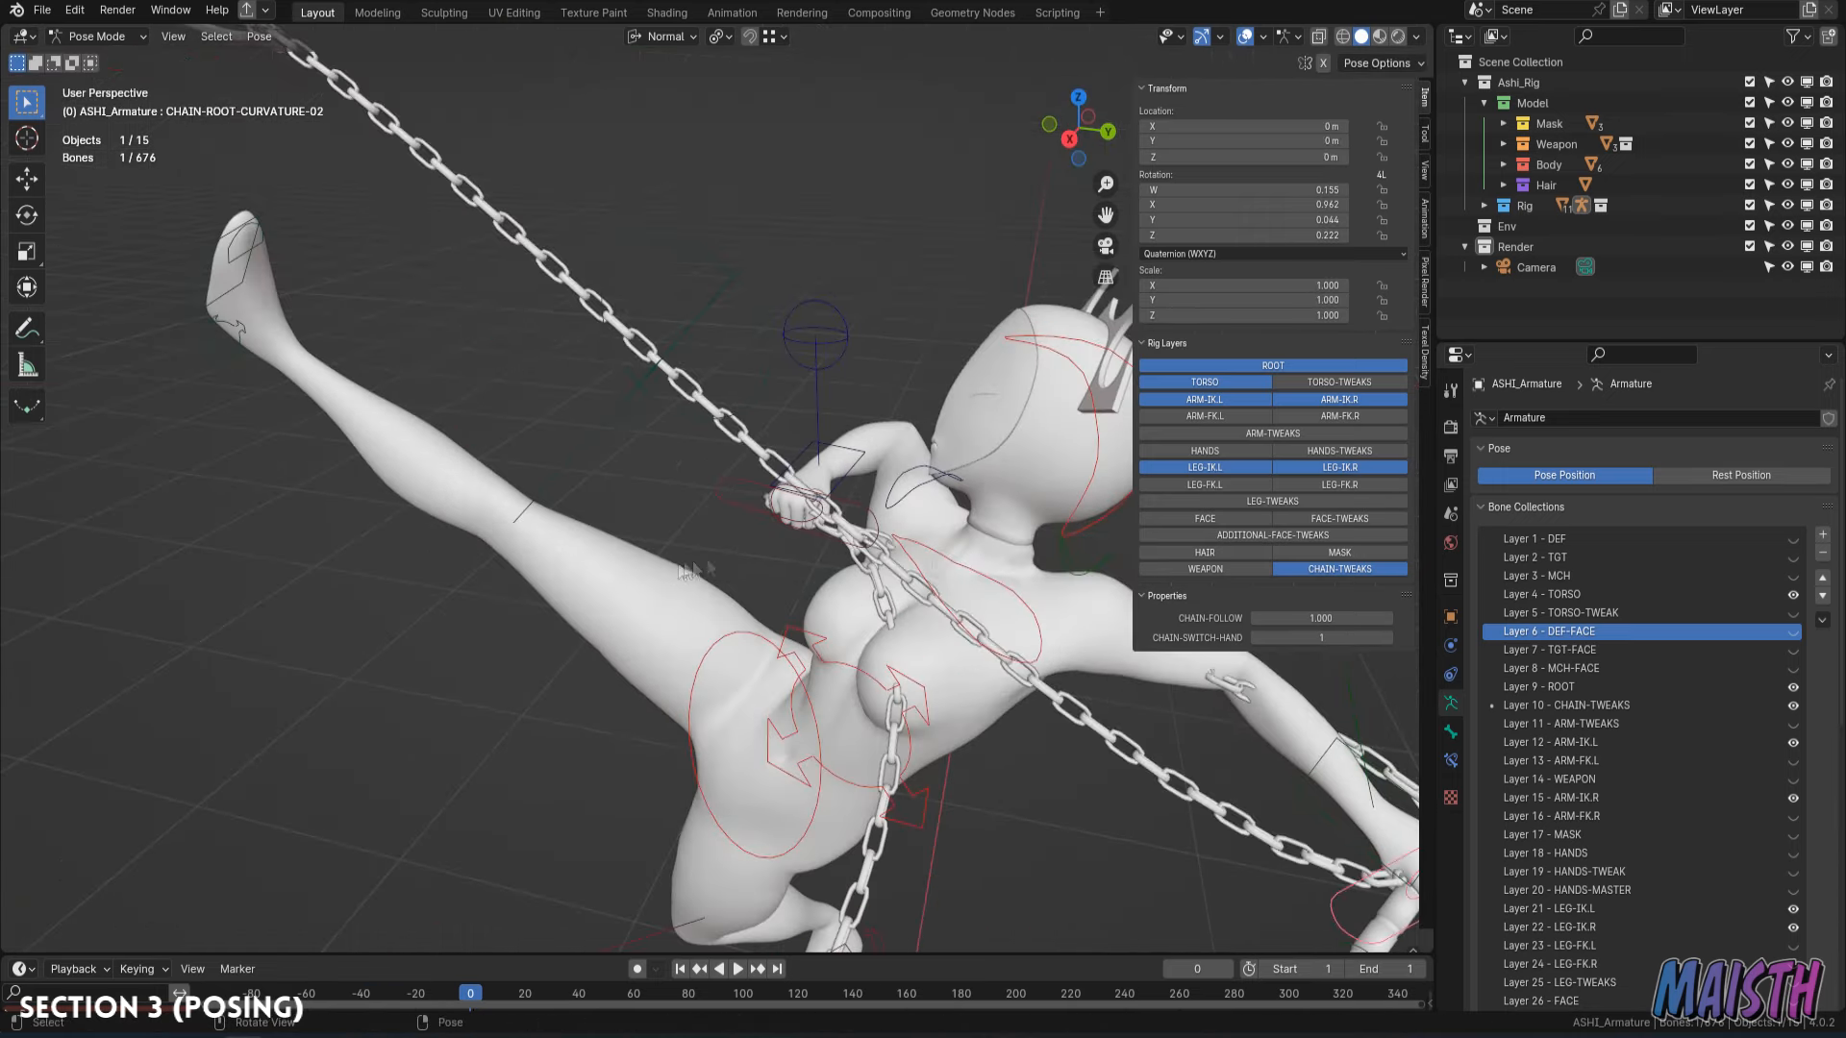
Set CHAIN-SWITCH-HAND to 0 on CHAIN-ROOT-CURVATURE-03, move it about 0.45, -3.26 and 1.49 m, and fit the chain through the fist.
{"action": "left_click", "coordinate": [1256, 640]}
{"action": "left_click", "coordinate": [1256, 641]}
{"action": "scroll", "coordinate": [834, 639], "scroll_direction": "down", "scroll_amount": 3}
{"action": "scroll", "coordinate": [836, 411], "scroll_direction": "up", "scroll_amount": 5}
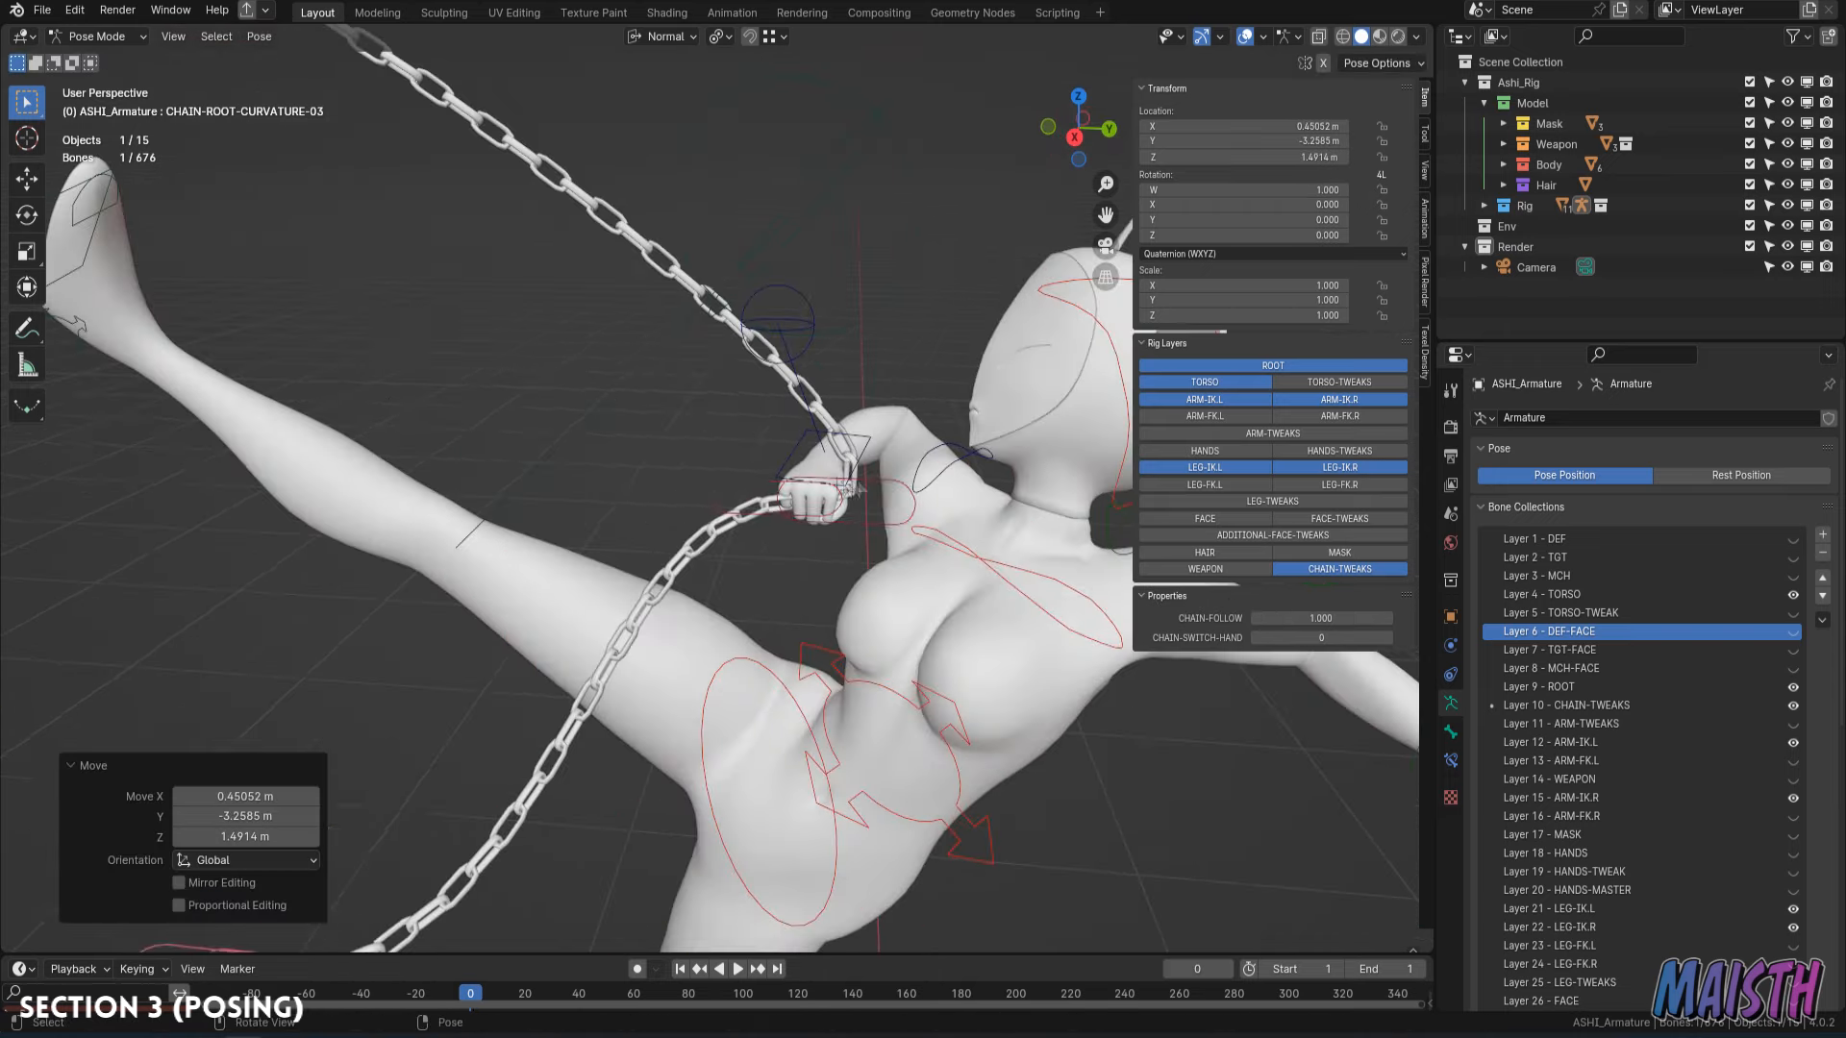
{"action": "left_click", "coordinate": [902, 379]}
{"action": "key", "text": "KP_0"}
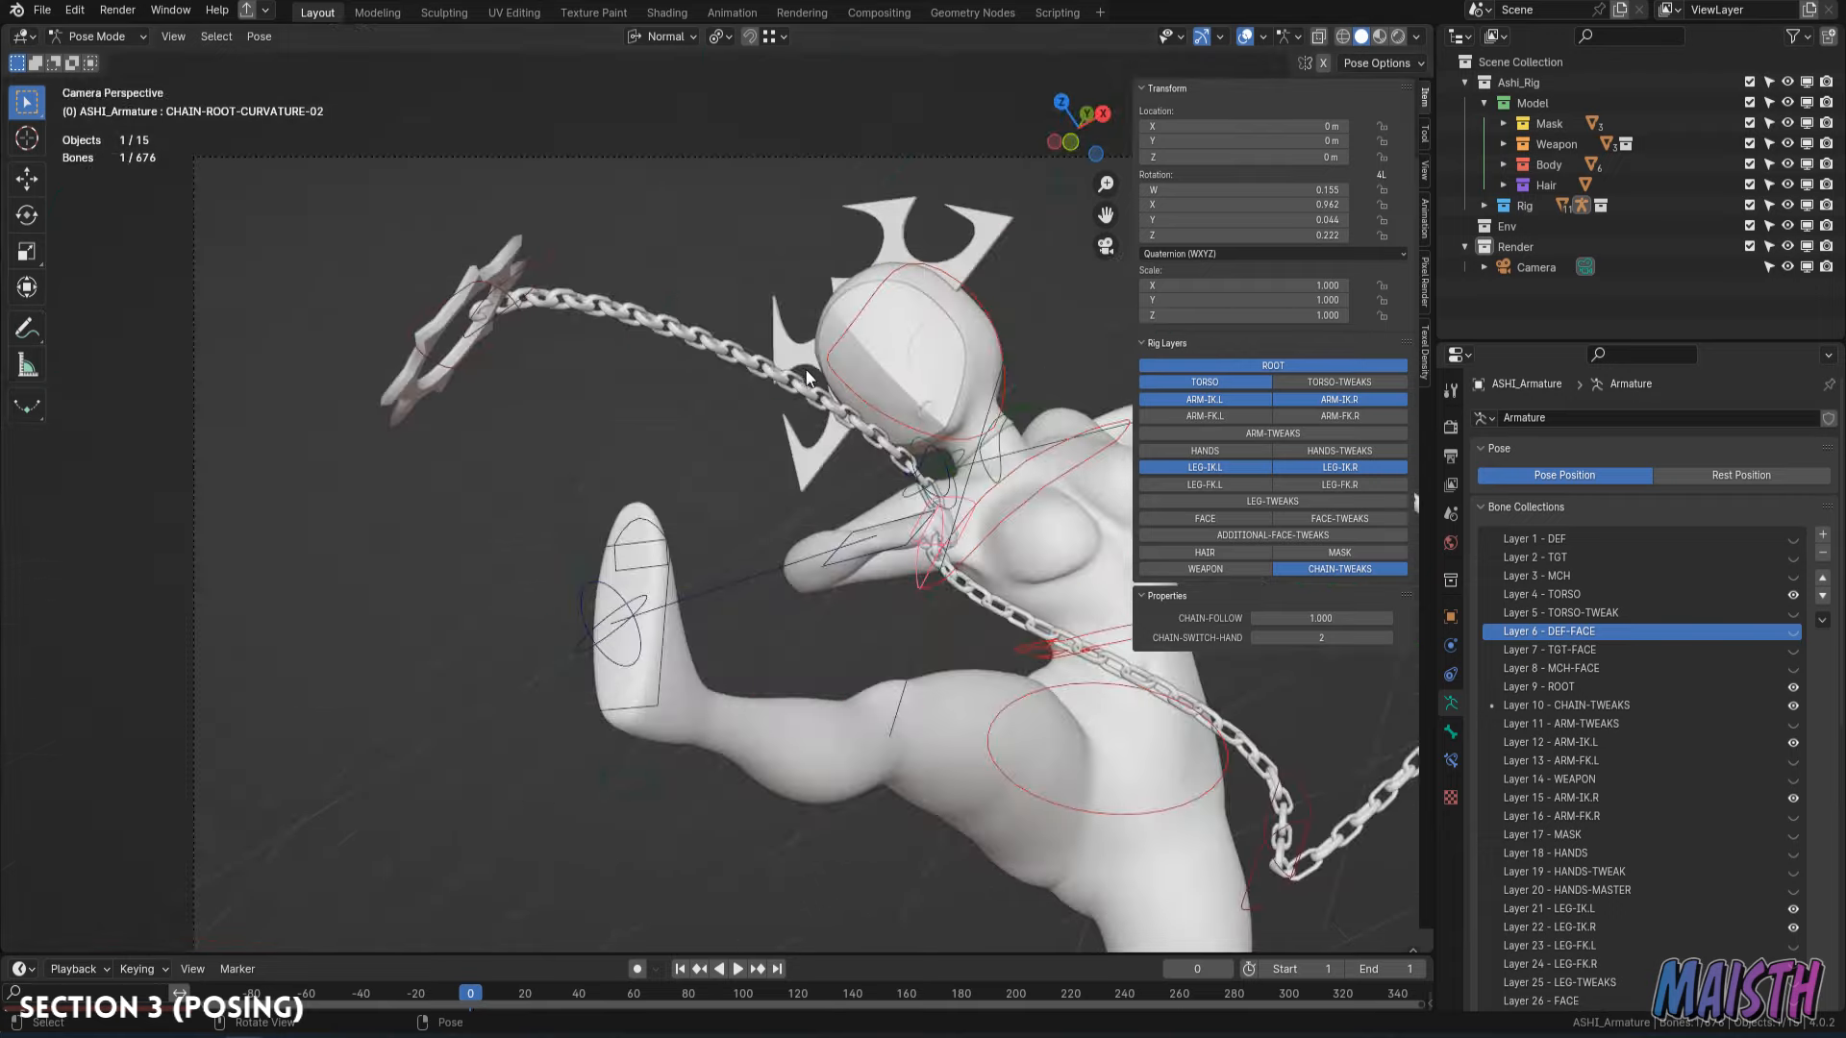
Add a floor plane and a 2 m cube to the Env collection.
{"action": "middle_click_drag", "start_coordinate": [804, 380], "coordinate": [615, 384], "text": "shift"}
{"action": "scroll", "coordinate": [719, 504], "scroll_direction": "up", "scroll_amount": 4}
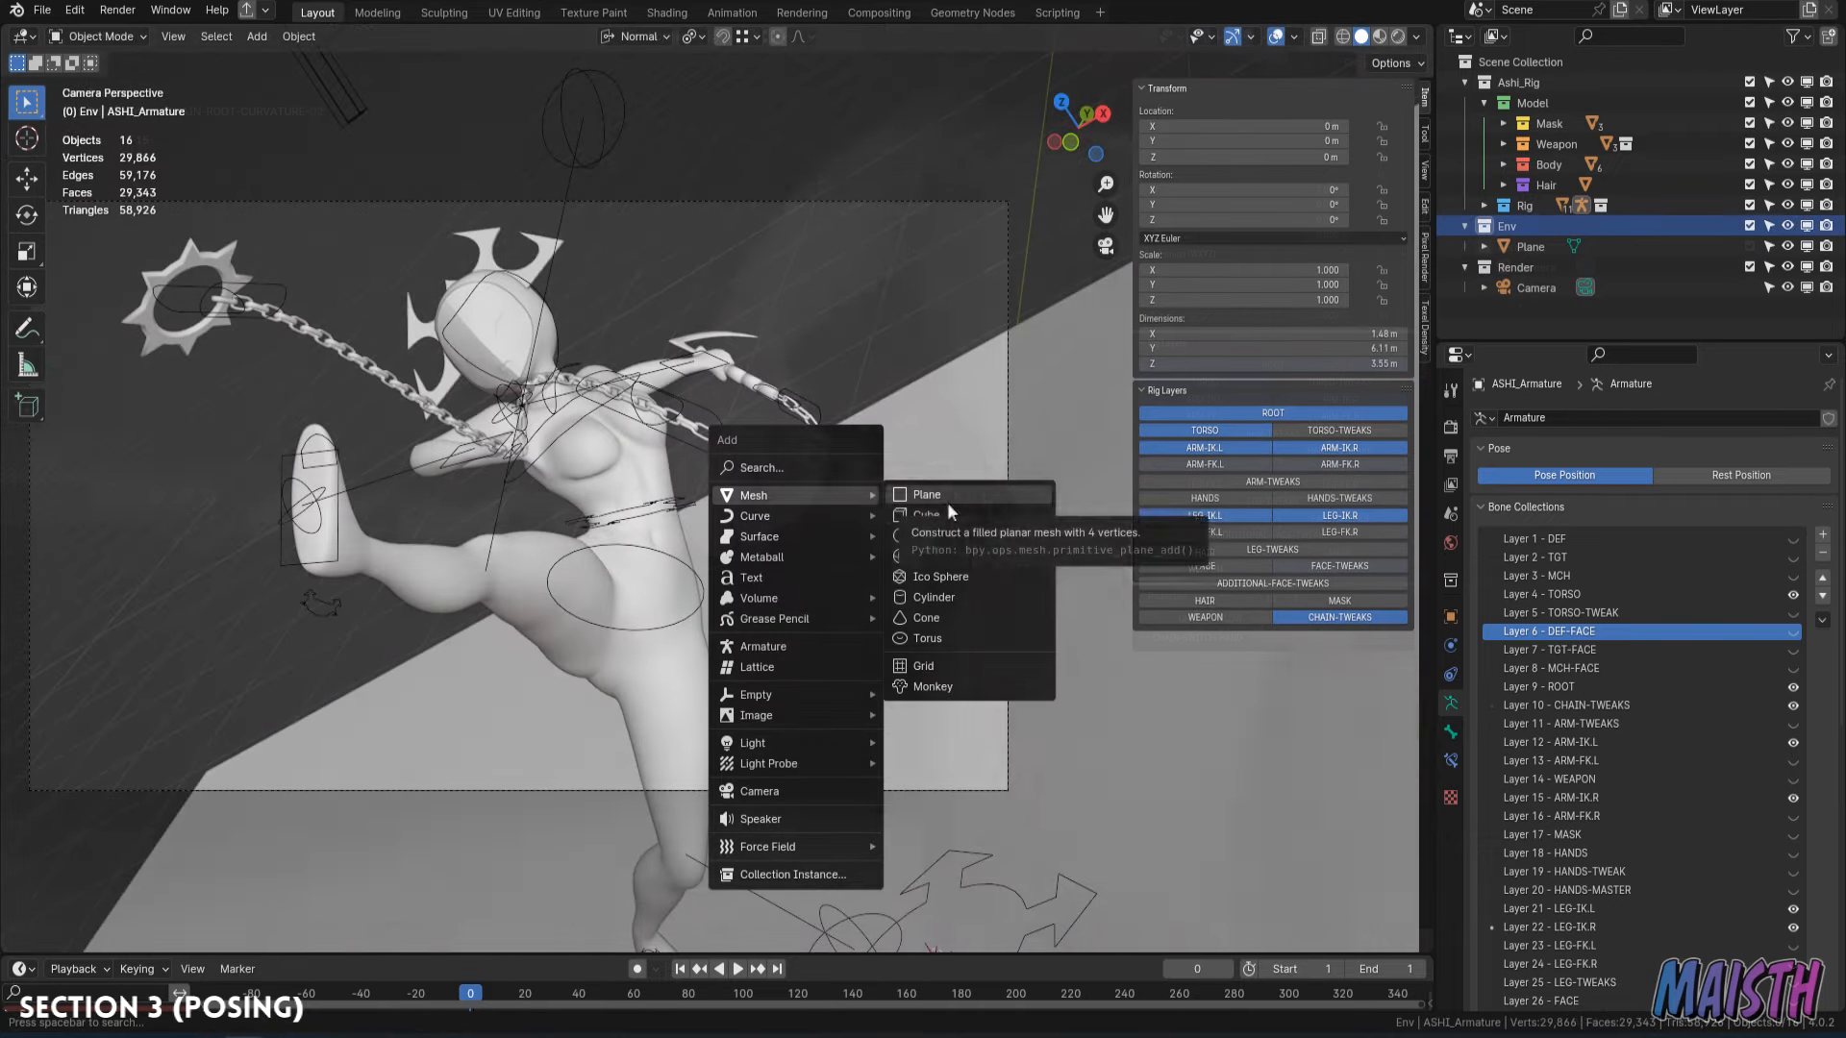
{"action": "left_click", "coordinate": [923, 515]}
Scale the cube into a 0.457 × 0.457 × 1.4 m block, raise it and move it beside the sickle hand.
{"action": "scroll", "coordinate": [921, 521], "scroll_direction": "down", "scroll_amount": 4}
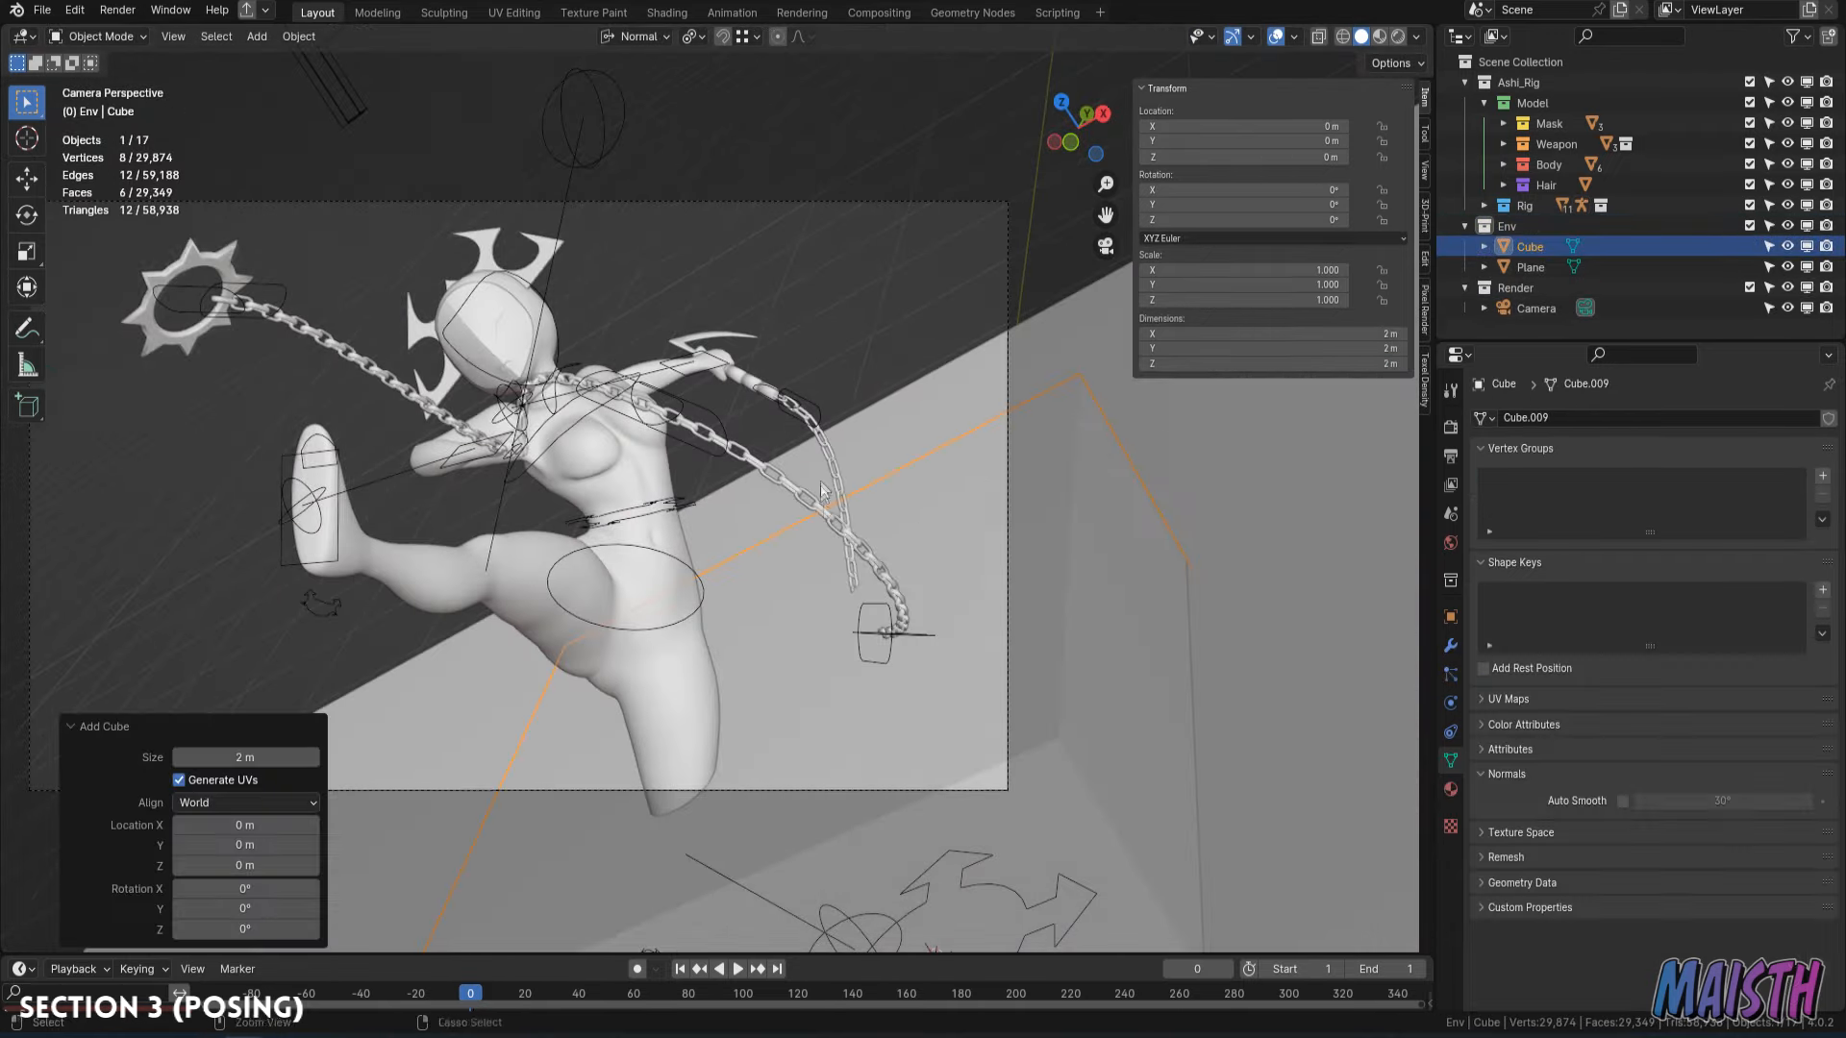
{"action": "key", "text": "s"}
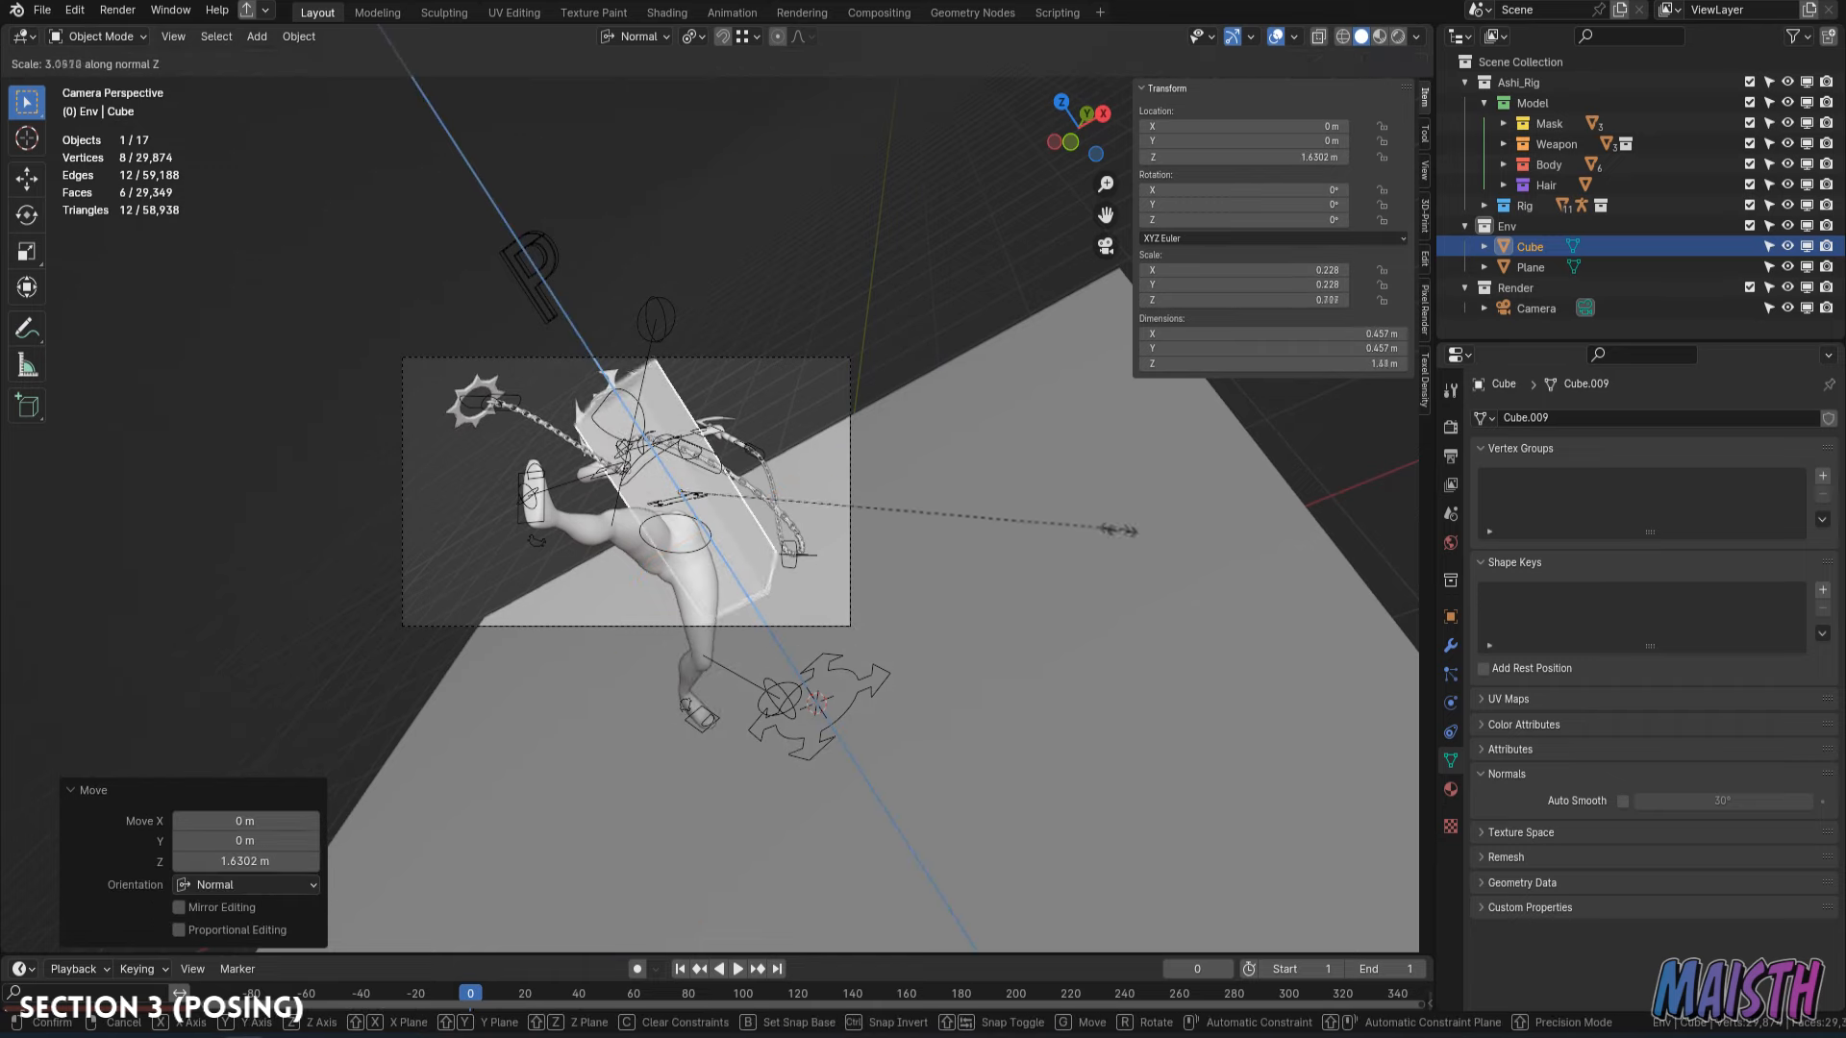
{"action": "middle_click_drag", "start_coordinate": [1091, 531], "coordinate": [766, 459]}
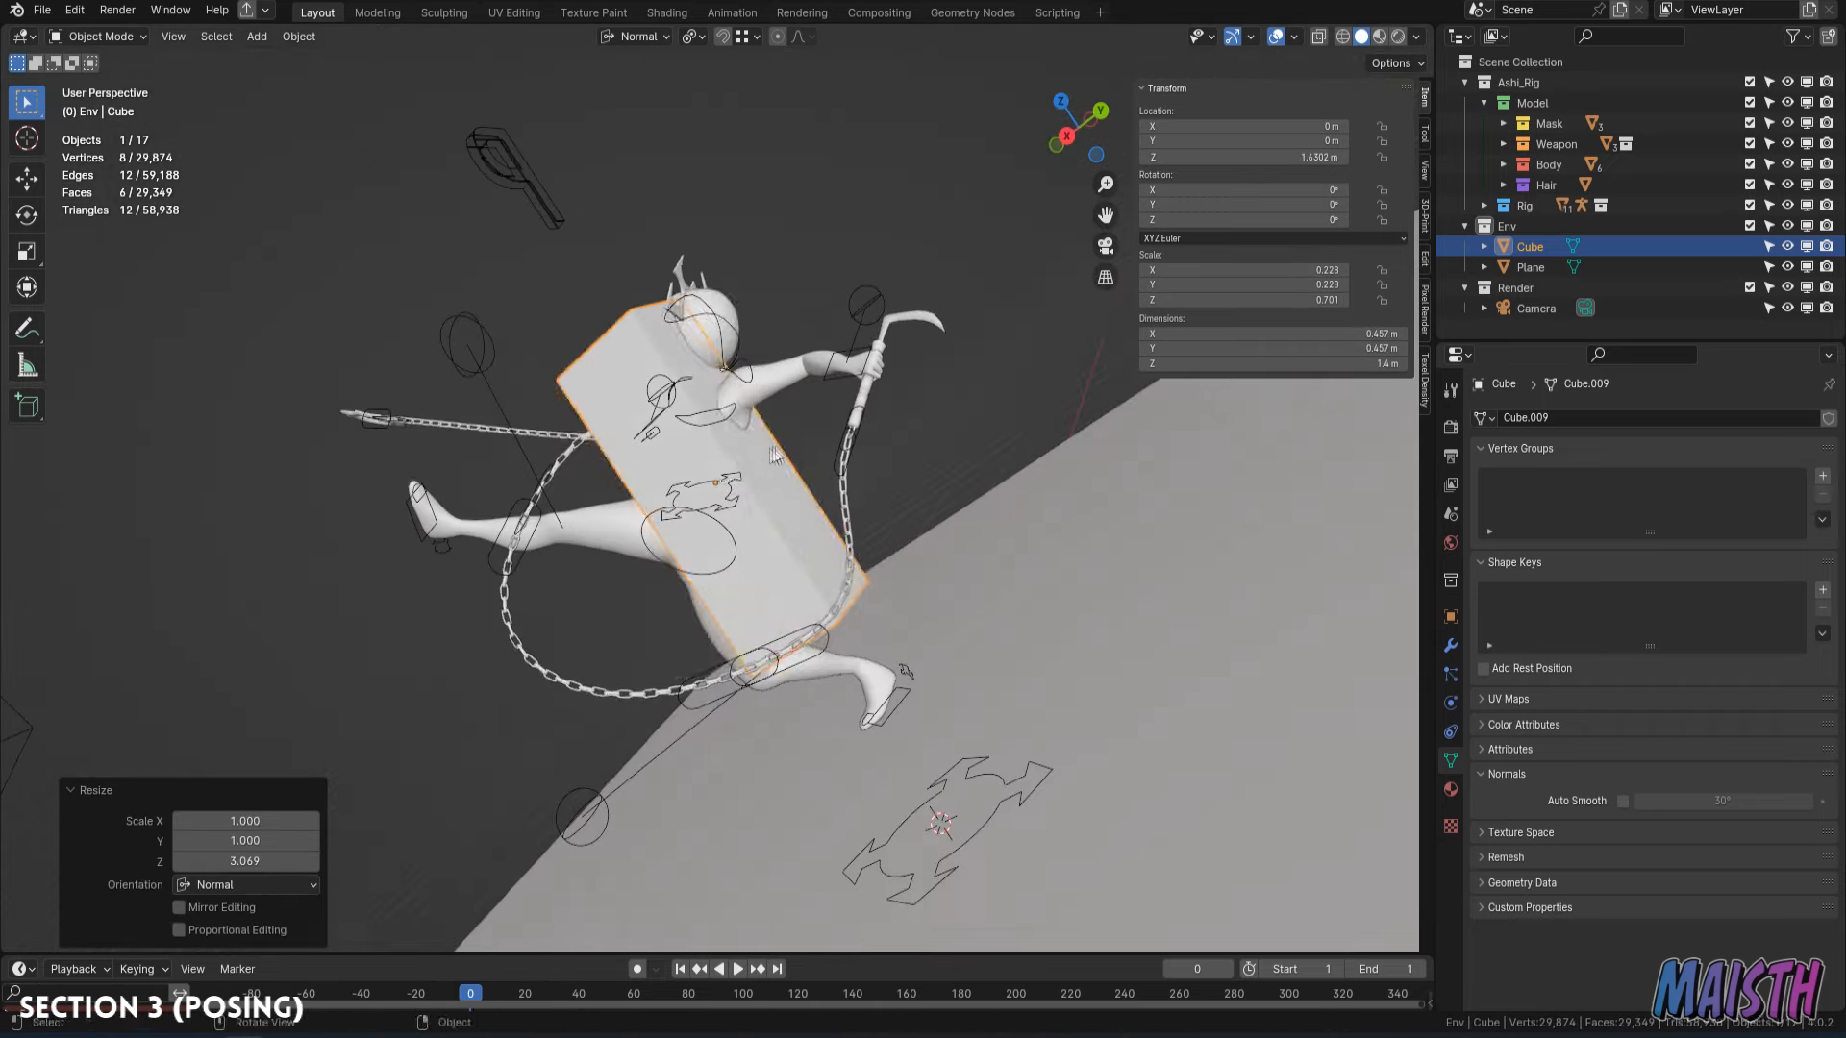
{"action": "key", "text": "g"}
{"action": "left_click", "coordinate": [1269, 329]}
{"action": "key", "text": "KP_Decimal"}
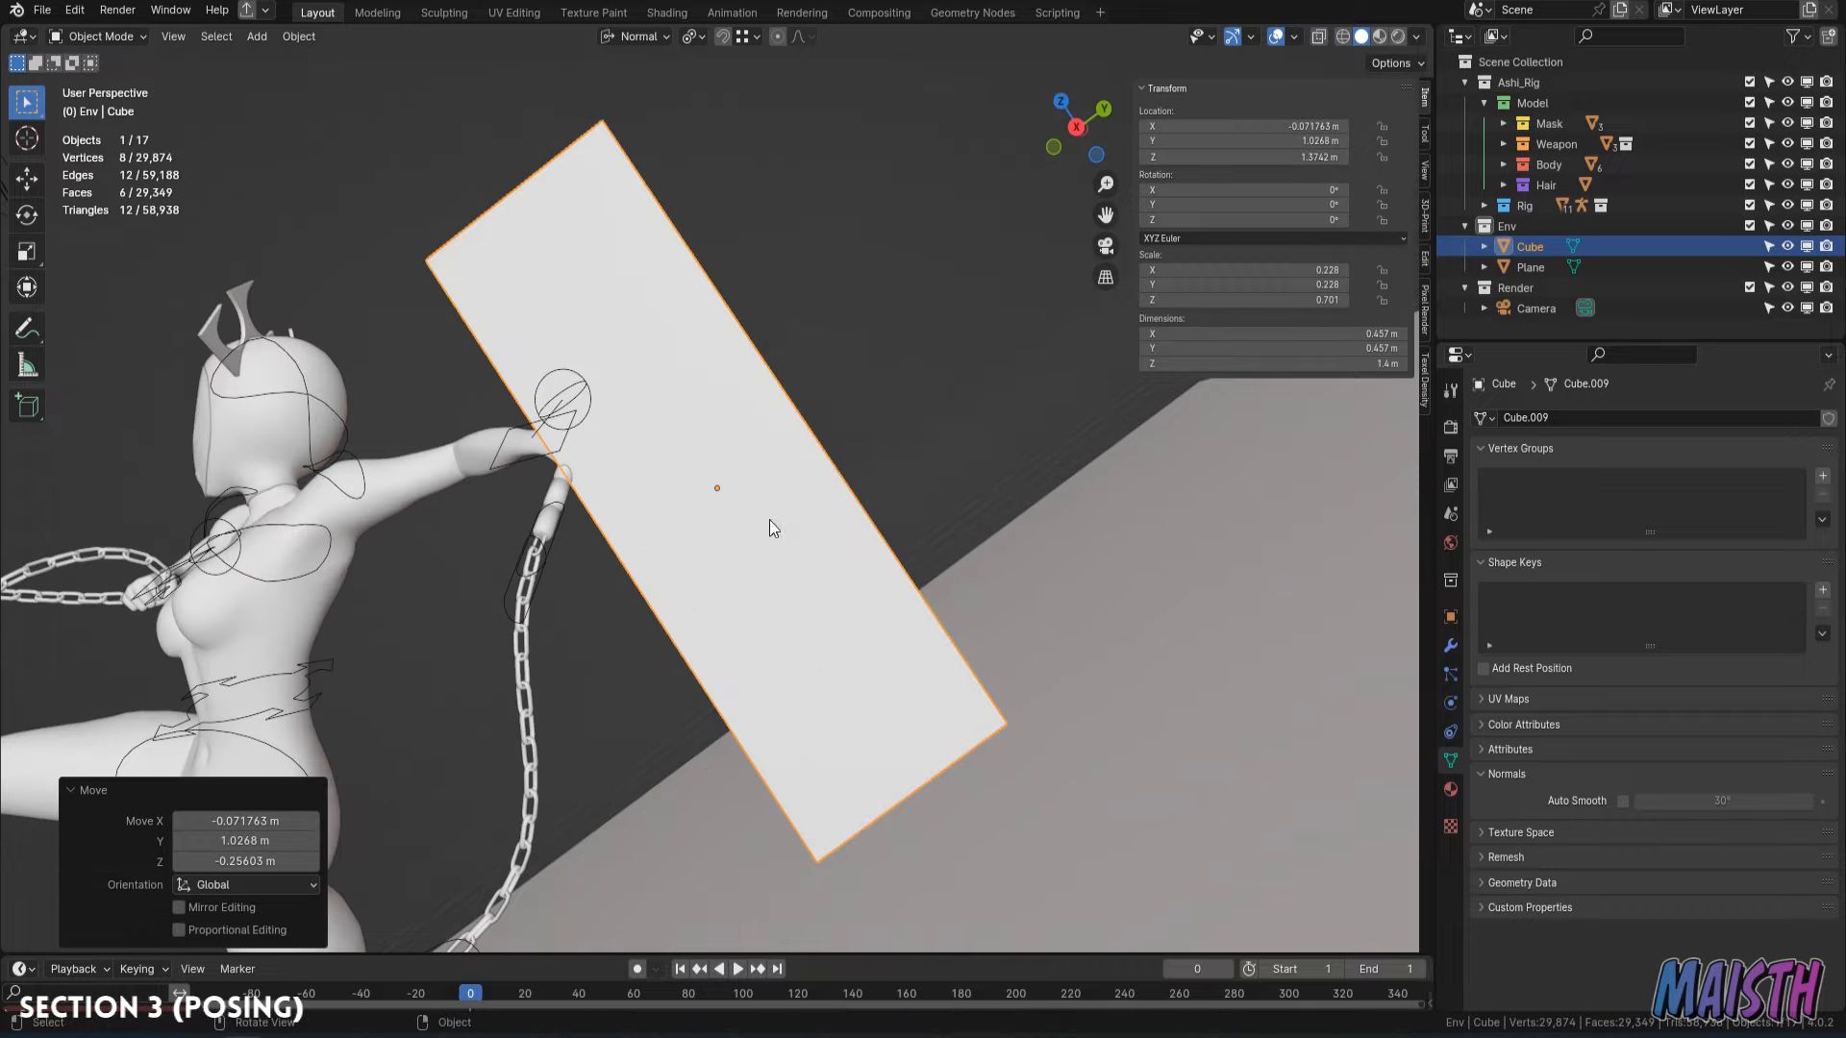
Tilt the block and shift it about 0.047, 0.076 and 0.004 m to sit behind the sickle hand.
{"action": "key", "text": "KP_1"}
{"action": "middle_click_drag", "start_coordinate": [801, 527], "coordinate": [837, 538]}
{"action": "key", "text": "r"}
{"action": "left_click", "coordinate": [861, 460]}
{"action": "middle_click_drag", "start_coordinate": [861, 461], "coordinate": [1069, 539]}
{"action": "key", "text": "g"}
{"action": "left_click", "coordinate": [981, 494]}
{"action": "key", "text": "KP_0"}
{"action": "key", "text": "r"}
{"action": "key", "text": "x"}
{"action": "right_click", "coordinate": [1058, 581]}
Rotate the block about its local axes to lay it diagonally behind the sickle in the camera view.
{"action": "middle_click_drag", "start_coordinate": [933, 646], "coordinate": [918, 746], "text": "shift"}
{"action": "scroll", "coordinate": [919, 746], "scroll_direction": "up", "scroll_amount": 2}
{"action": "key", "text": "r"}
{"action": "key", "text": "x"}
{"action": "key", "text": "z"}
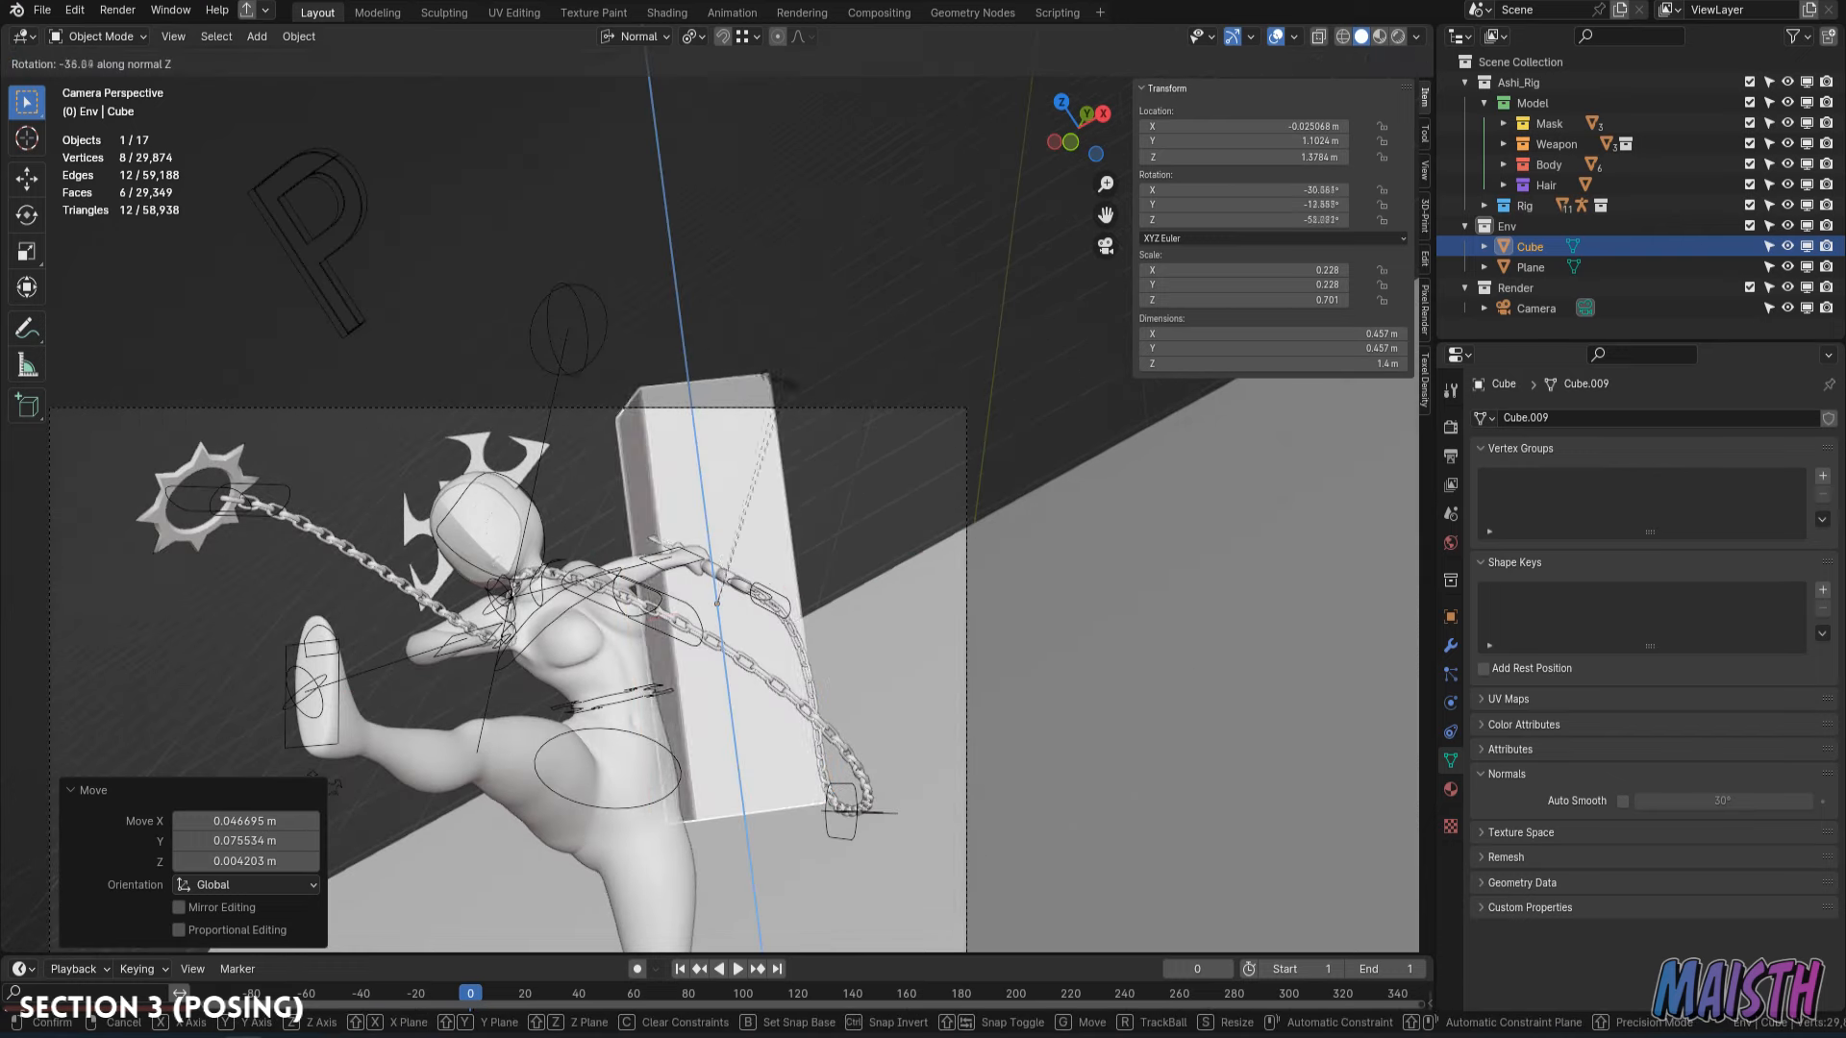
{"action": "key", "text": "x"}
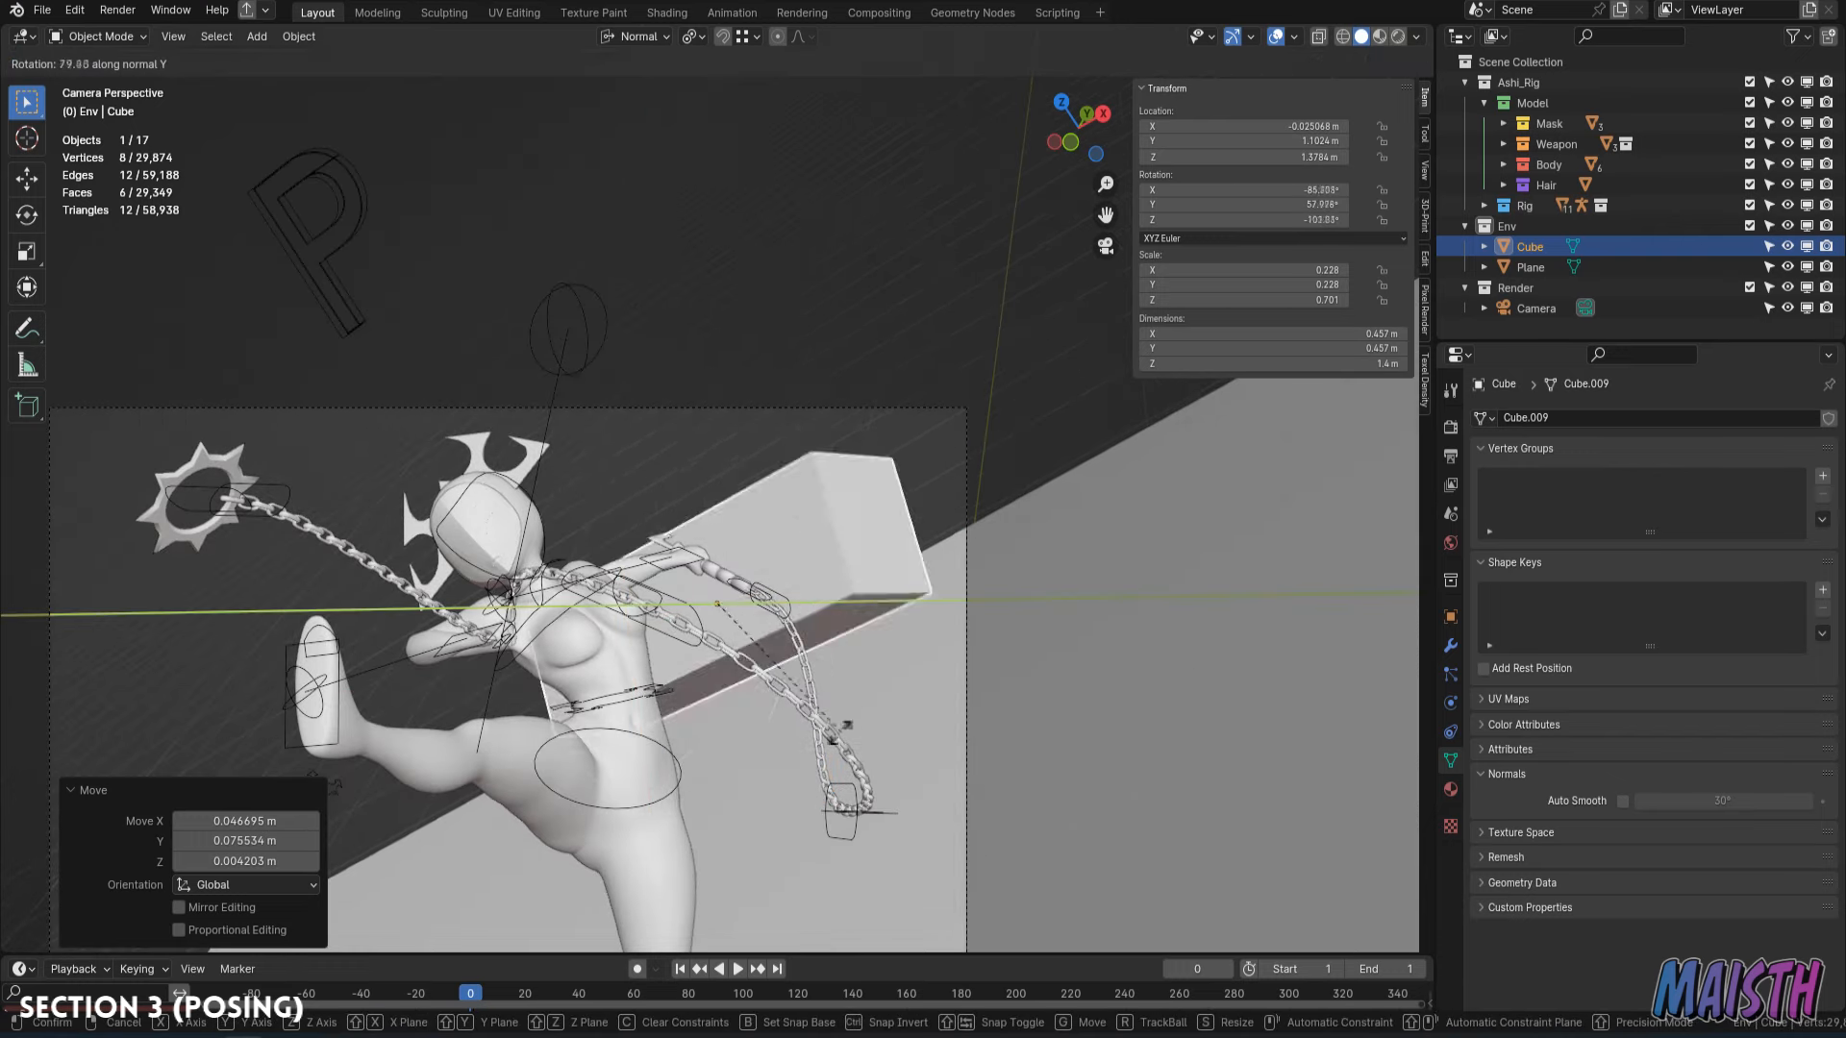
{"action": "left_click", "coordinate": [829, 639]}
Refine the block's angle with a free rotation and move it about 0.09 m in Y and 0.18 m in Z.
{"action": "middle_click_drag", "start_coordinate": [829, 638], "coordinate": [846, 529]}
{"action": "left_click", "coordinate": [698, 474]}
{"action": "key", "text": "r"}
{"action": "key", "text": "r"}
{"action": "middle_click_drag", "start_coordinate": [987, 548], "coordinate": [1063, 513]}
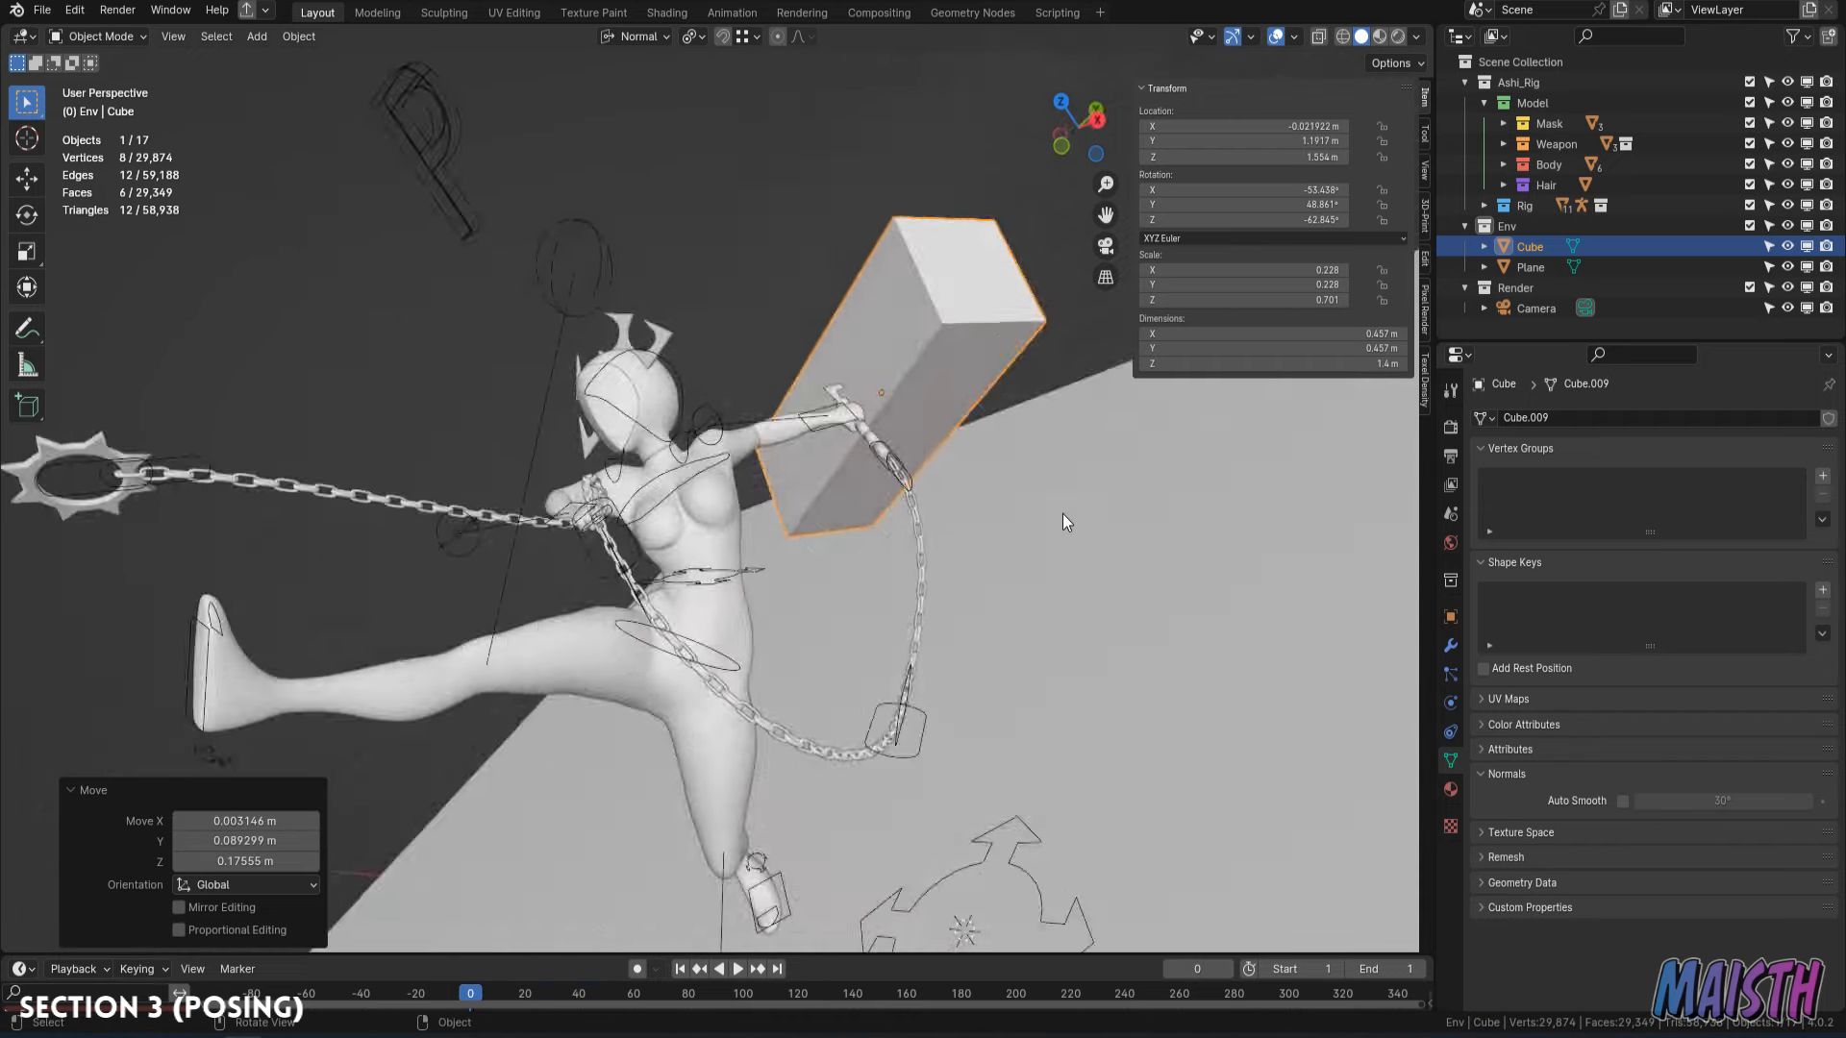
{"action": "key", "text": "KP_0"}
{"action": "middle_click_drag", "start_coordinate": [561, 535], "coordinate": [627, 559], "text": "shift"}
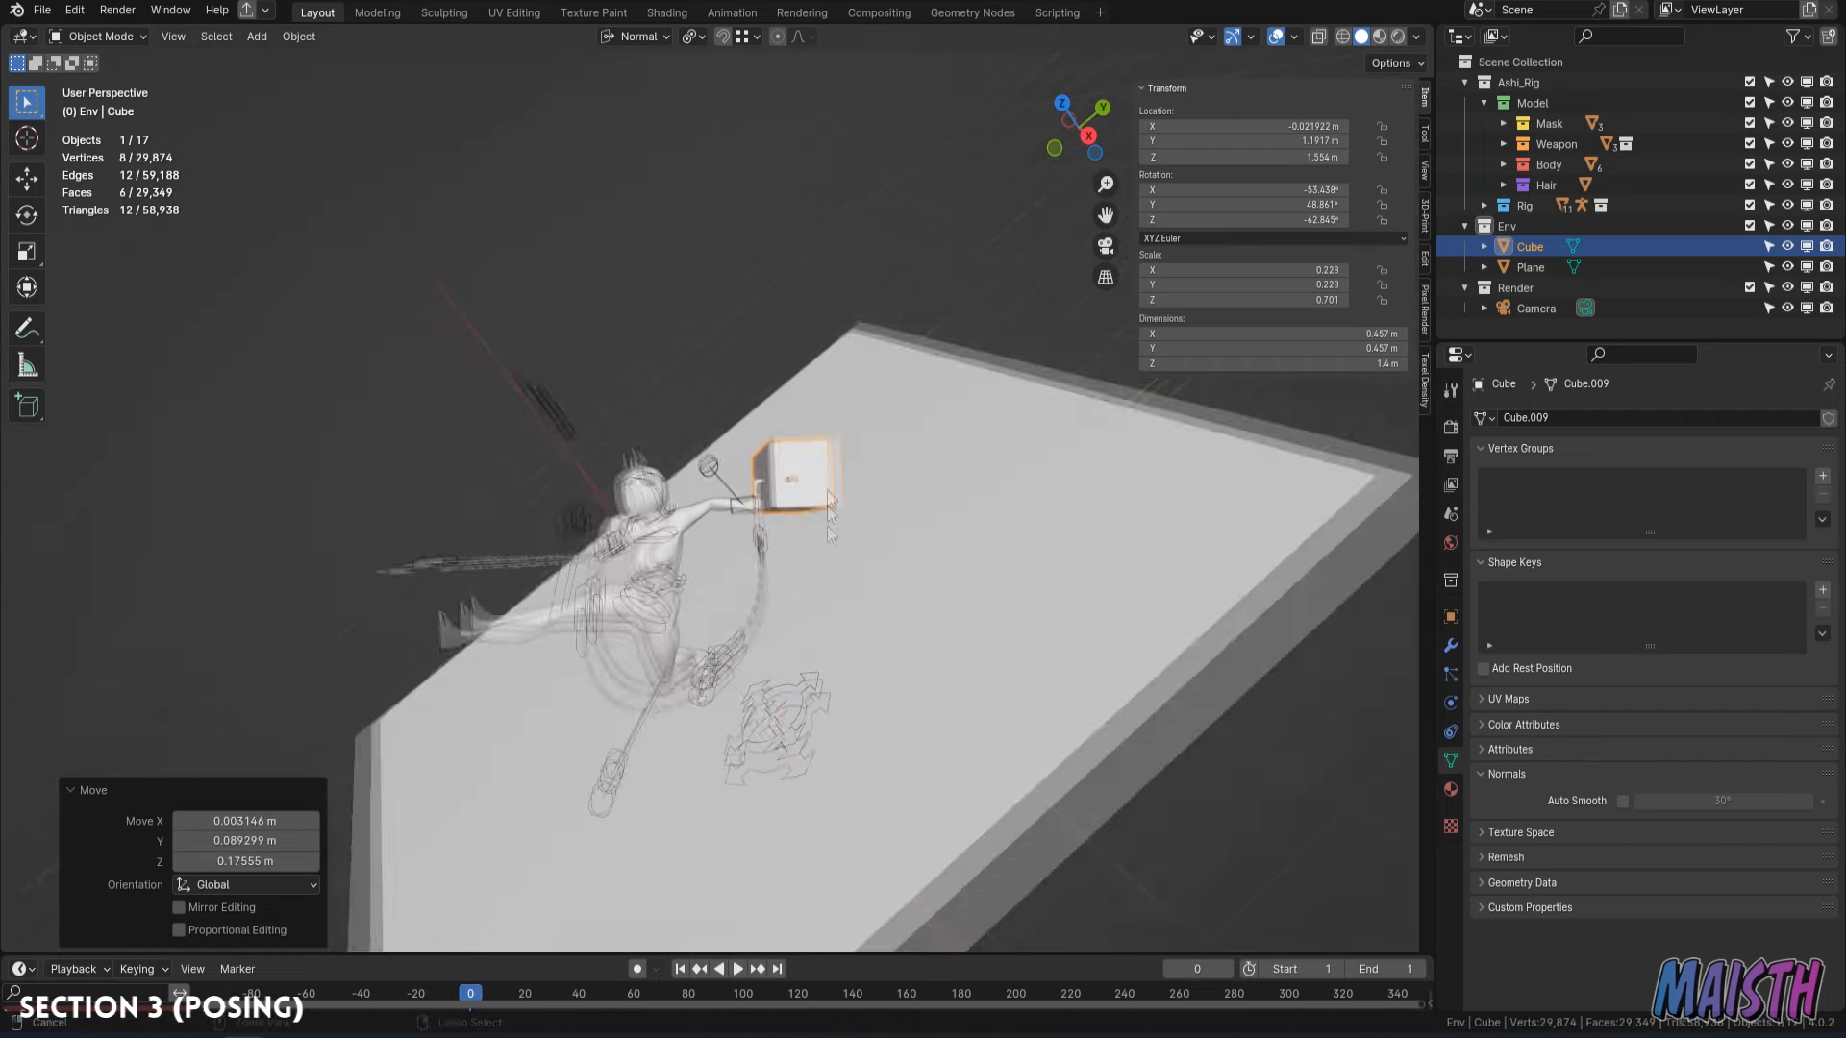
Scale the block's cross-section to 0.306 × 0.306 m and nudge it against the sickle blade.
{"action": "scroll", "coordinate": [692, 529], "scroll_direction": "up", "scroll_amount": 2}
{"action": "key", "text": "s"}
{"action": "mouse_move", "coordinate": [846, 481]}
{"action": "middle_mouse_down"}
{"action": "mouse_move", "coordinate": [888, 454]}
{"action": "mouse_move", "coordinate": [852, 498]}
{"action": "middle_mouse_up"}
{"action": "right_click", "coordinate": [825, 500]}
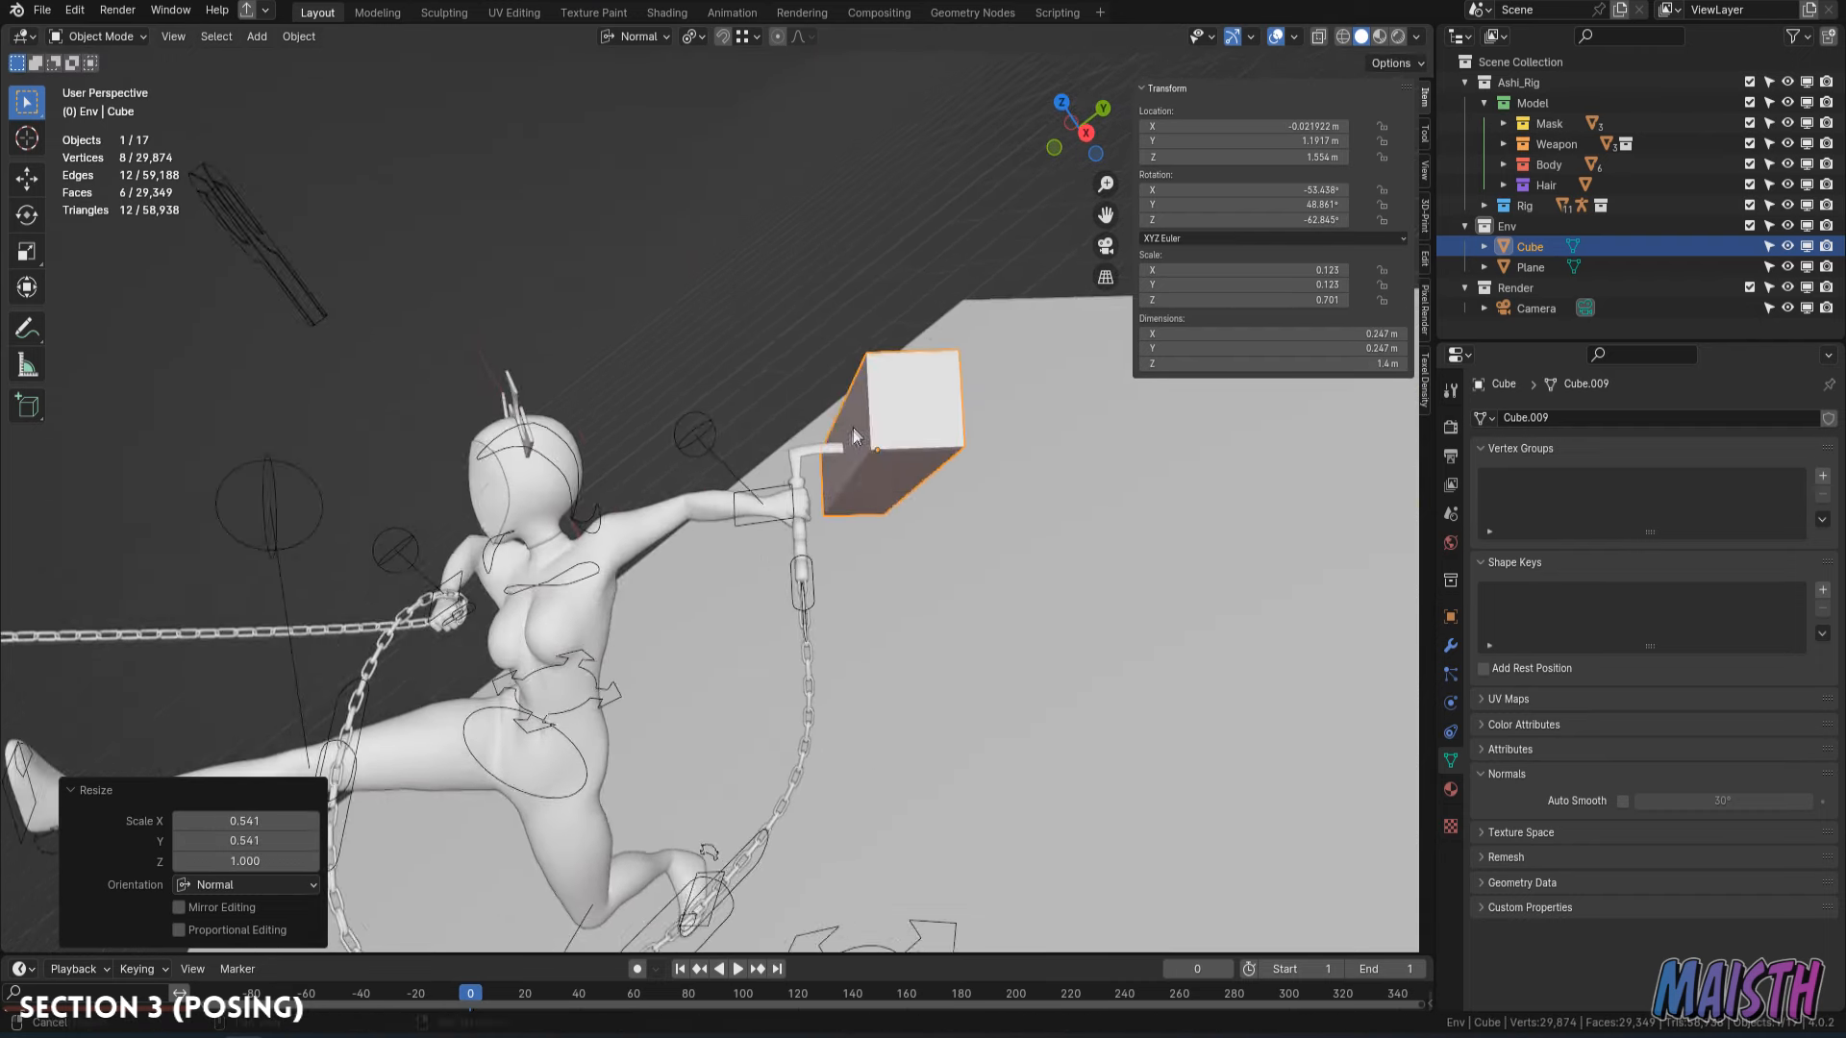
{"action": "key", "text": "s"}
{"action": "scroll", "coordinate": [881, 588], "scroll_direction": "down", "scroll_amount": 4}
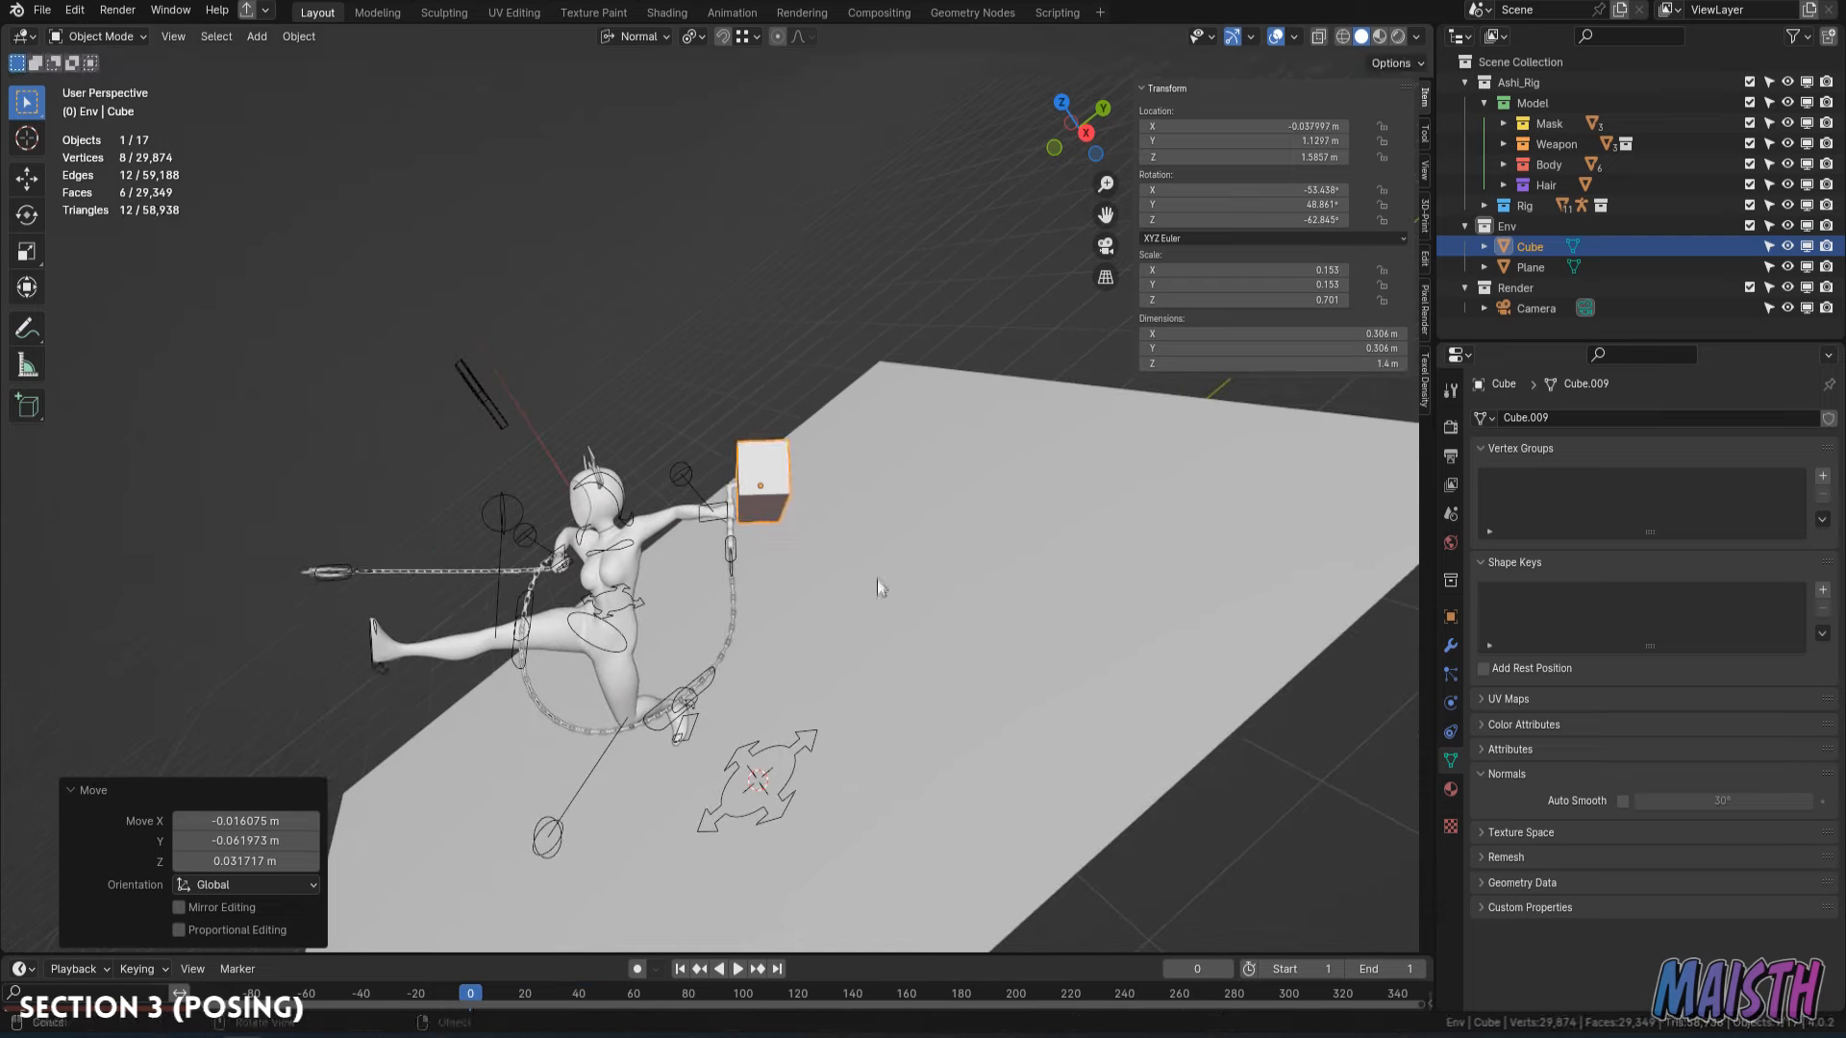
Duplicate the block and move the copy over to the spiked ring at the chain's other end.
{"action": "middle_click_drag", "start_coordinate": [391, 665], "coordinate": [564, 619]}
{"action": "key", "text": "KP_0"}
{"action": "key", "text": "r"}
{"action": "right_click", "coordinate": [567, 615]}
{"action": "key", "text": "g"}
{"action": "left_click", "coordinate": [851, 447]}
{"action": "key", "text": "KP_0"}
{"action": "middle_click_drag", "start_coordinate": [846, 452], "coordinate": [783, 529]}
Free-rotate the copied block by about -0.6° and 33.2° and move it next to the spiked ring.
{"action": "key", "text": "KP_Decimal"}
{"action": "key", "text": "r"}
{"action": "left_click", "coordinate": [759, 207]}
{"action": "key", "text": "r"}
{"action": "key", "text": "r"}
{"action": "middle_click_drag", "start_coordinate": [760, 208], "coordinate": [636, 332]}
{"action": "left_click", "coordinate": [824, 290]}
{"action": "key", "text": "g"}
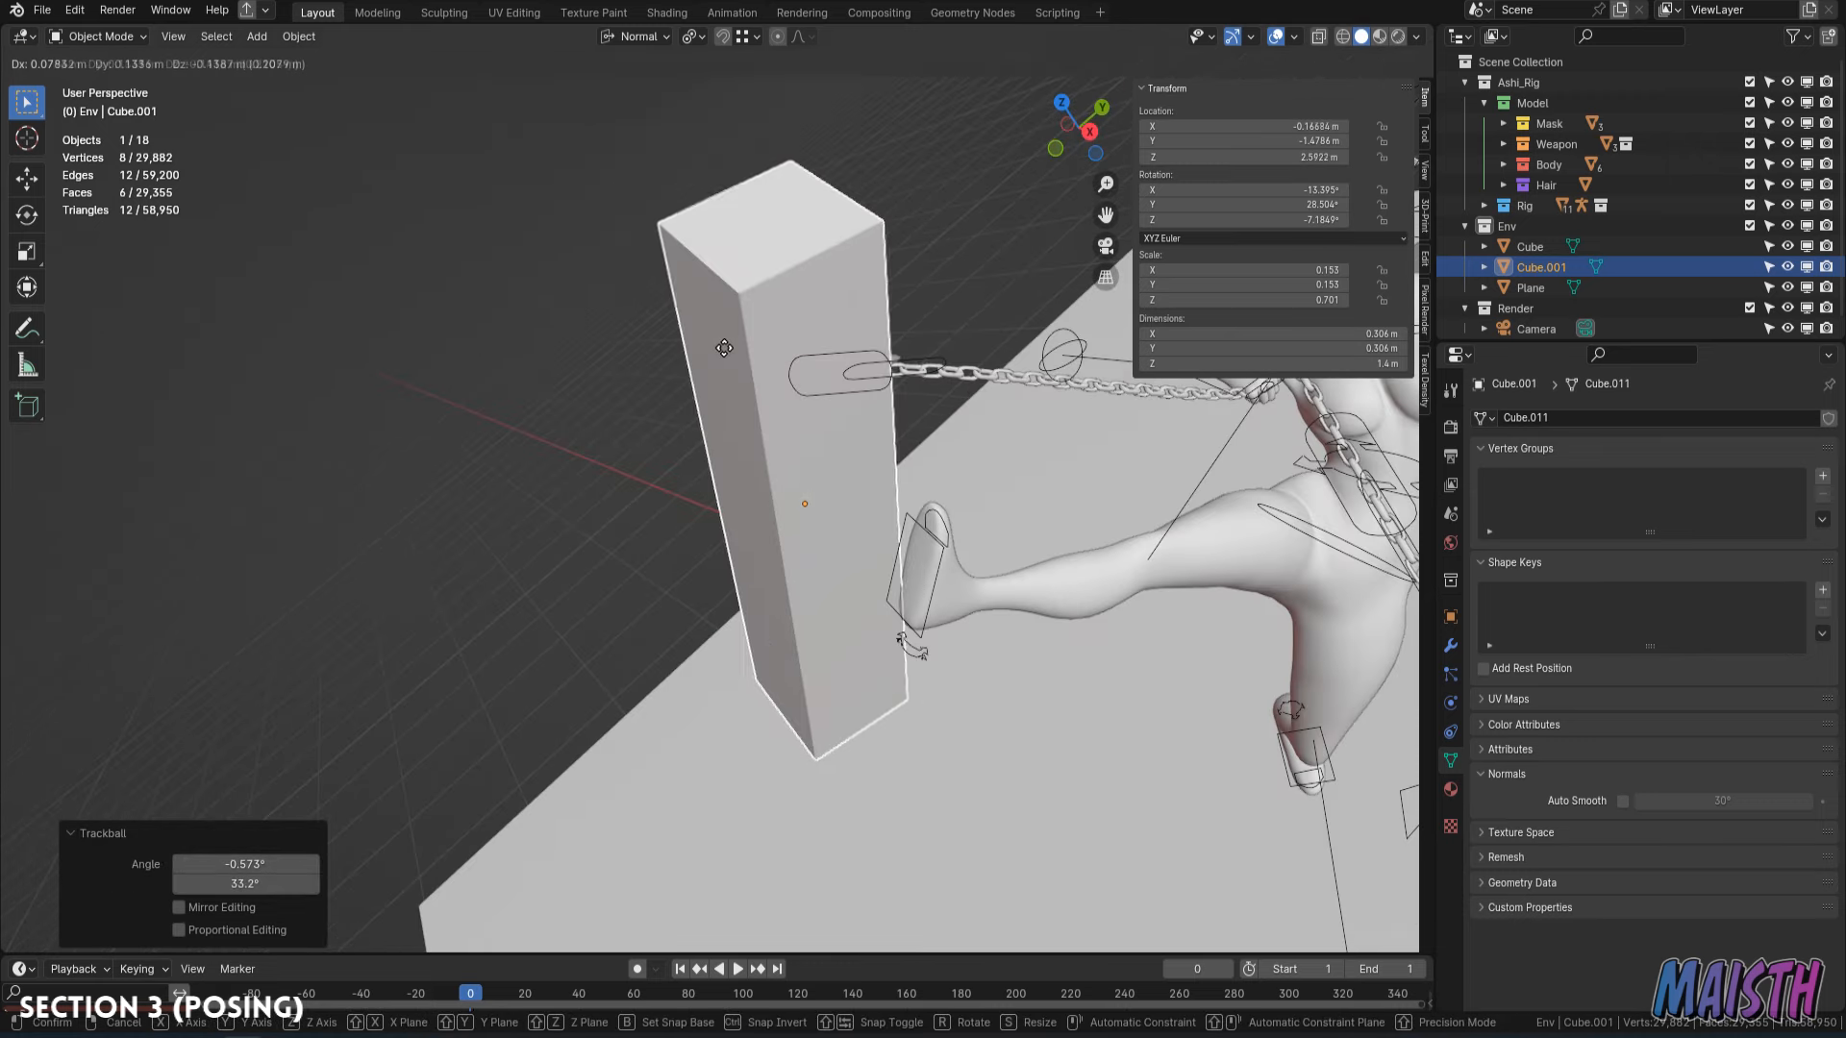
{"action": "left_click", "coordinate": [826, 330]}
Tilt the copied block further with free rotations and move it about 0.01, -0.15 and 0.10 m behind the ring.
{"action": "middle_click_drag", "start_coordinate": [829, 330], "coordinate": [902, 297]}
{"action": "key", "text": "r"}
{"action": "key", "text": "r"}
{"action": "left_click", "coordinate": [962, 322]}
{"action": "key", "text": "r"}
{"action": "key", "text": "r"}
{"action": "left_click", "coordinate": [928, 318]}
{"action": "key", "text": "g"}
{"action": "left_click", "coordinate": [652, 298]}
{"action": "scroll", "coordinate": [807, 313], "scroll_direction": "up", "scroll_amount": 2}
{"action": "key", "text": "KP_0"}
{"action": "scroll", "coordinate": [779, 435], "scroll_direction": "up", "scroll_amount": 1}
{"action": "middle_click_drag", "start_coordinate": [780, 434], "coordinate": [735, 386], "text": "shift"}
{"action": "key", "text": "g"}
{"action": "right_click", "coordinate": [663, 453]}
Rotate the copied block about its own Z axis behind the spiked ring.
{"action": "middle_click_drag", "start_coordinate": [712, 466], "coordinate": [803, 505]}
{"action": "key", "text": "r"}
{"action": "key", "text": "x"}
{"action": "key", "text": "x"}
{"action": "key", "text": "z"}
{"action": "key", "text": "z"}
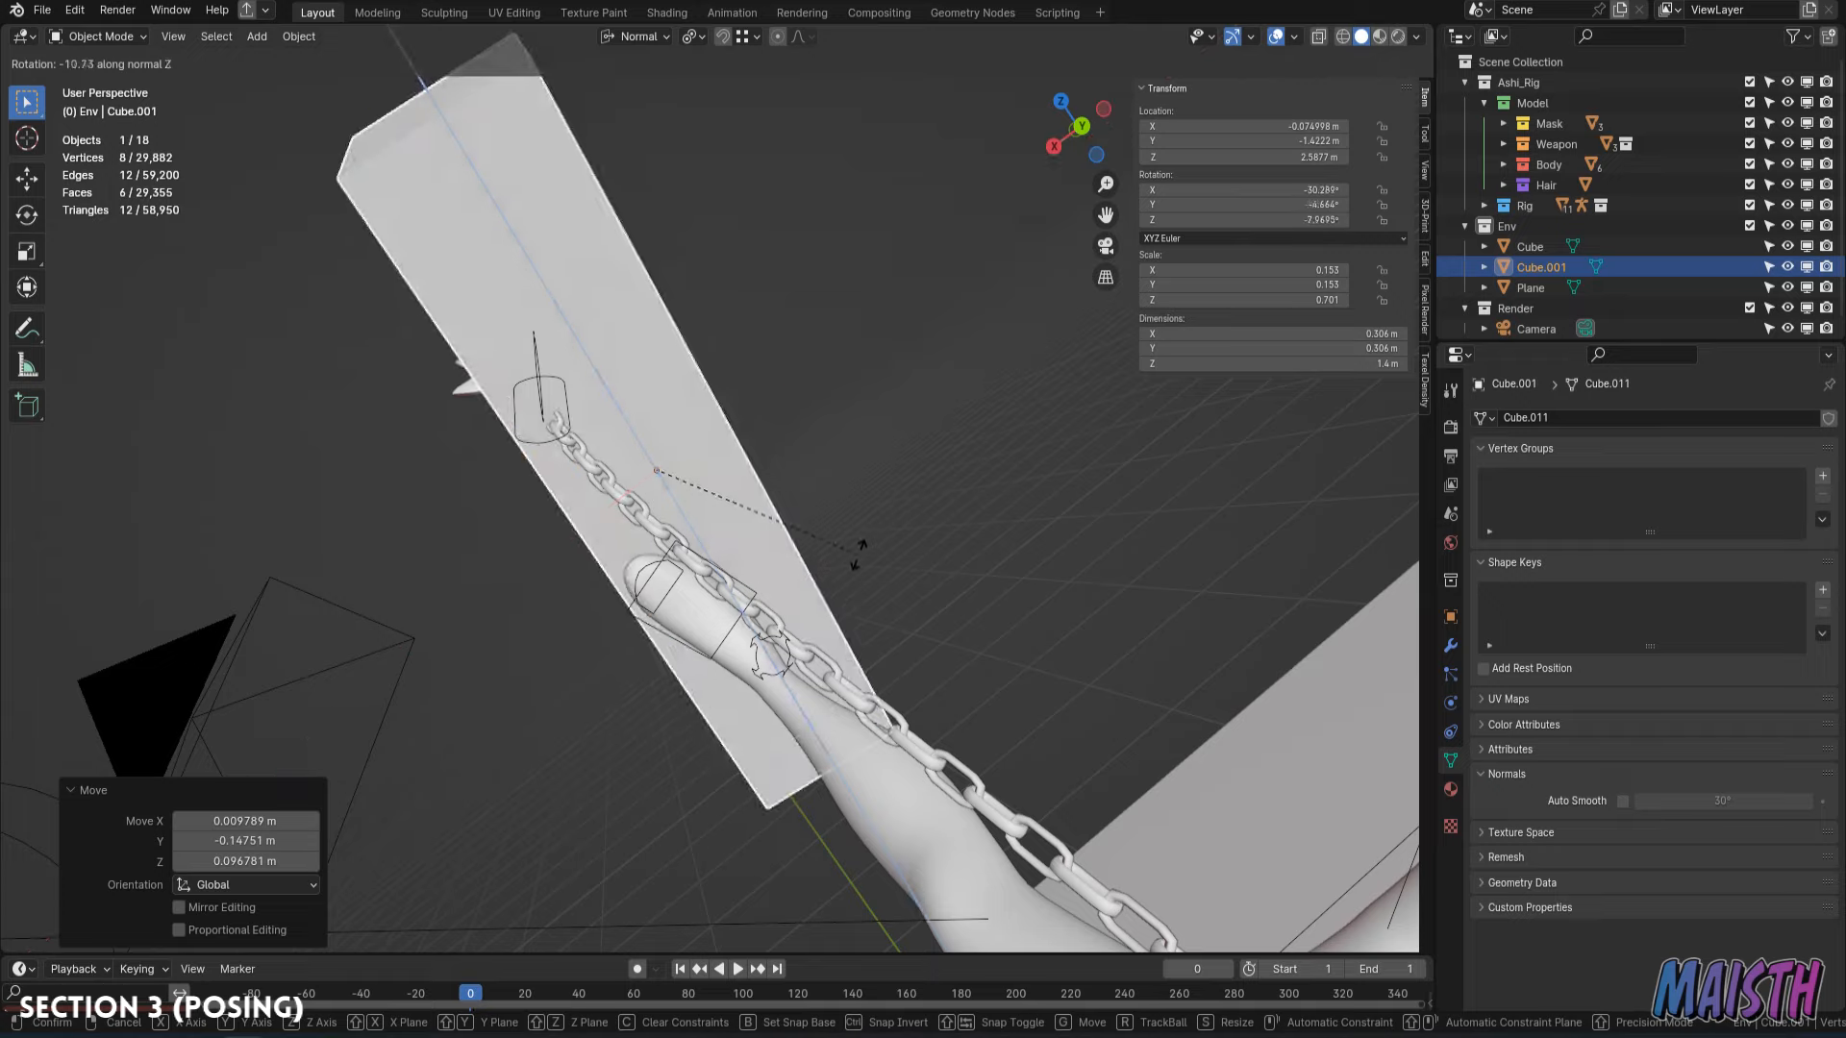
{"action": "left_click", "coordinate": [870, 625]}
Move the copied block against the spiked ring, finishing with a small shift of about -0.014, -0.010 and -0.018 m.
{"action": "middle_click_drag", "start_coordinate": [880, 625], "coordinate": [1169, 653]}
{"action": "key", "text": "g"}
{"action": "left_click", "coordinate": [1062, 688]}
{"action": "middle_click_drag", "start_coordinate": [1062, 687], "coordinate": [981, 602]}
{"action": "key", "text": "g"}
{"action": "left_click", "coordinate": [846, 572]}
{"action": "key", "text": "KP_0"}
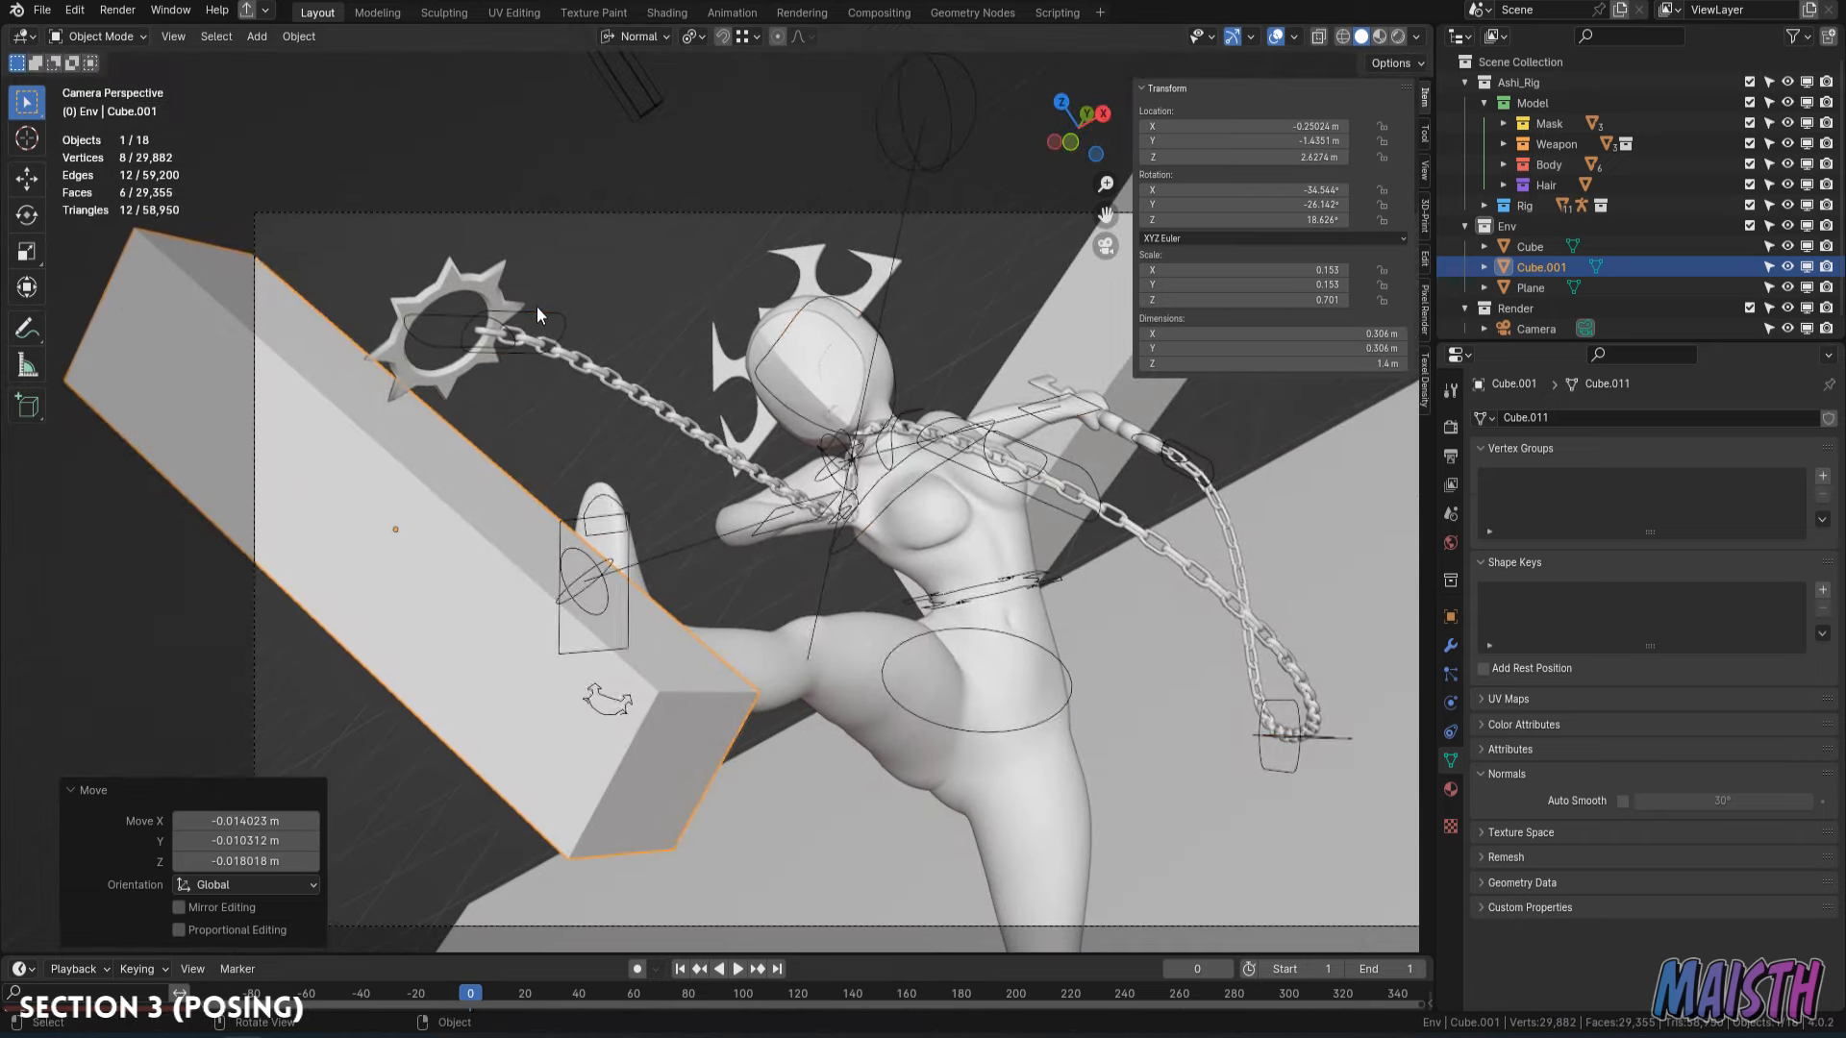
Put the rig in Pose Mode and rotate the chain control at the spiked ring.
{"action": "left_click", "coordinate": [536, 310]}
{"action": "left_click", "coordinate": [119, 109]}
{"action": "middle_click_drag", "start_coordinate": [461, 274], "coordinate": [856, 346], "text": "shift"}
{"action": "left_click", "coordinate": [699, 311]}
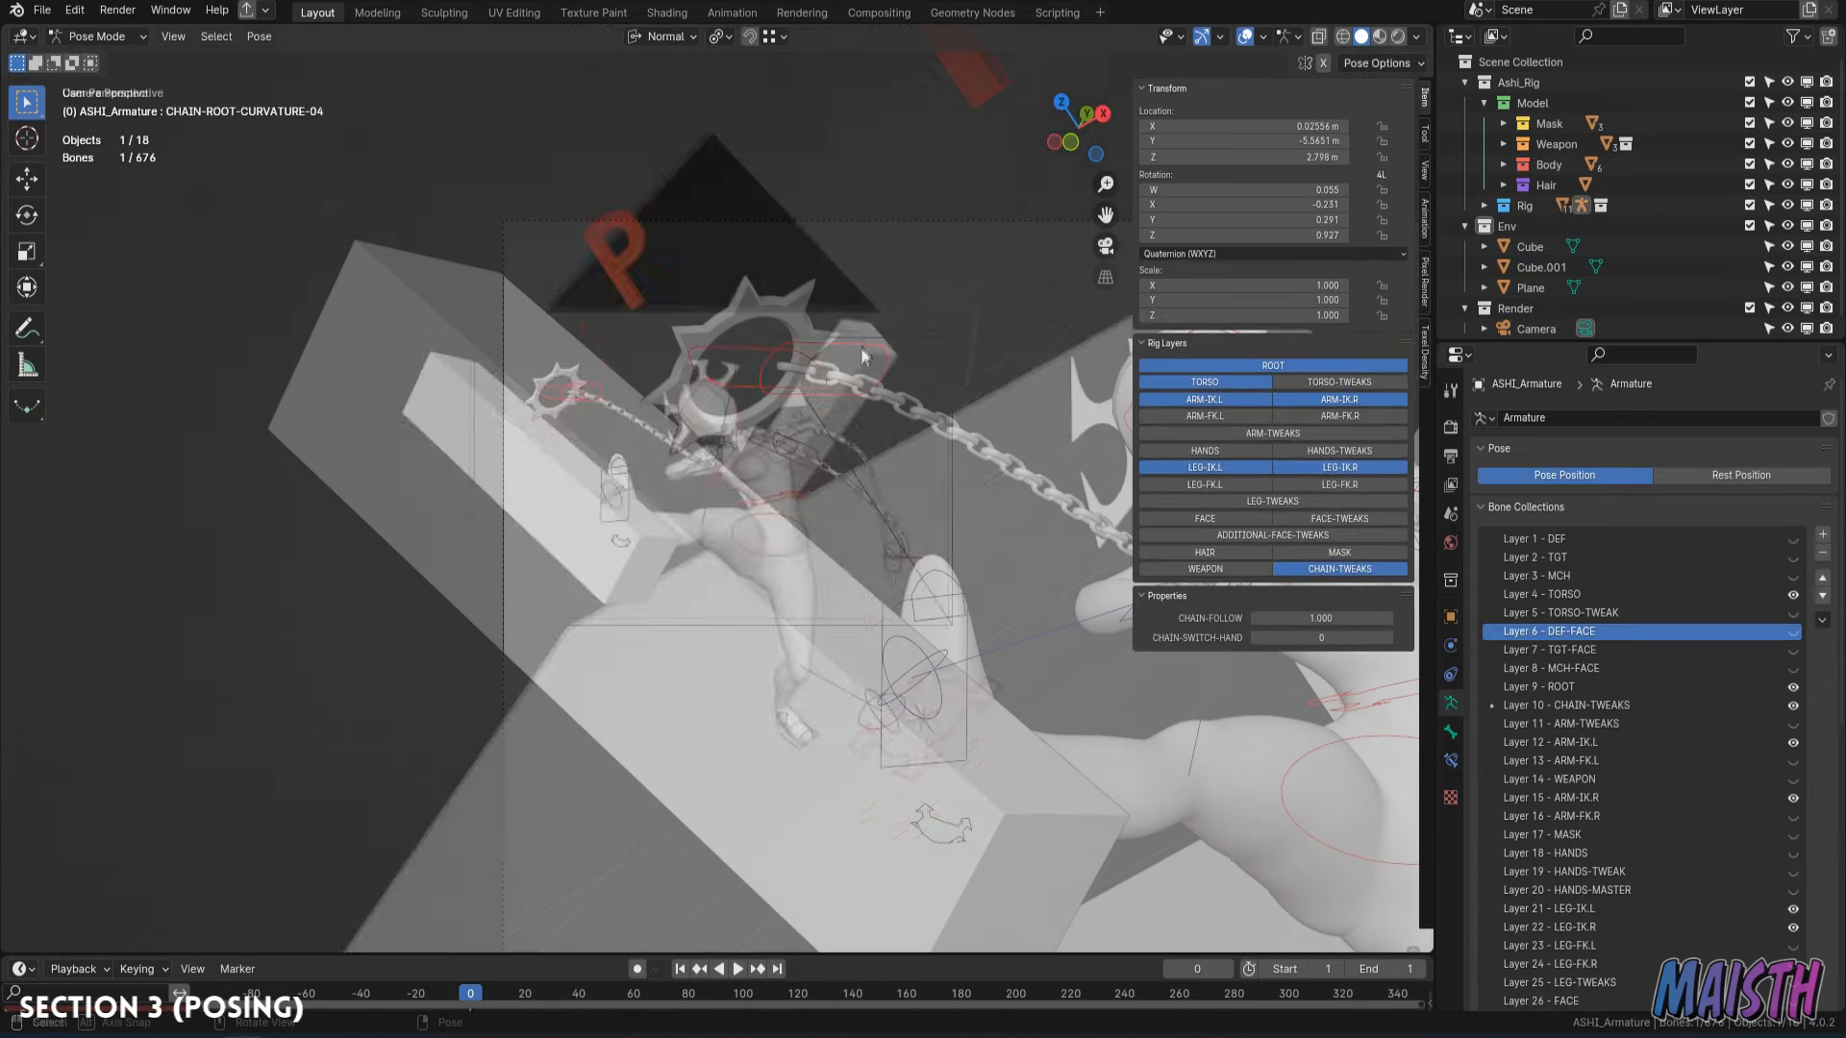
{"action": "scroll", "coordinate": [696, 354], "scroll_direction": "down", "scroll_amount": 4}
{"action": "scroll", "coordinate": [696, 354], "scroll_direction": "up", "scroll_amount": 3}
{"action": "mouse_move", "coordinate": [696, 384]}
{"action": "middle_mouse_down"}
{"action": "mouse_move", "coordinate": [759, 413]}
{"action": "mouse_move", "coordinate": [701, 406]}
{"action": "middle_mouse_up"}
{"action": "key", "text": "r"}
{"action": "key", "text": "z"}
{"action": "left_click", "coordinate": [750, 411]}
Refine the spiked ring control's rotation slightly and adjust its position against the block.
{"action": "key", "text": "r"}
{"action": "key", "text": "z"}
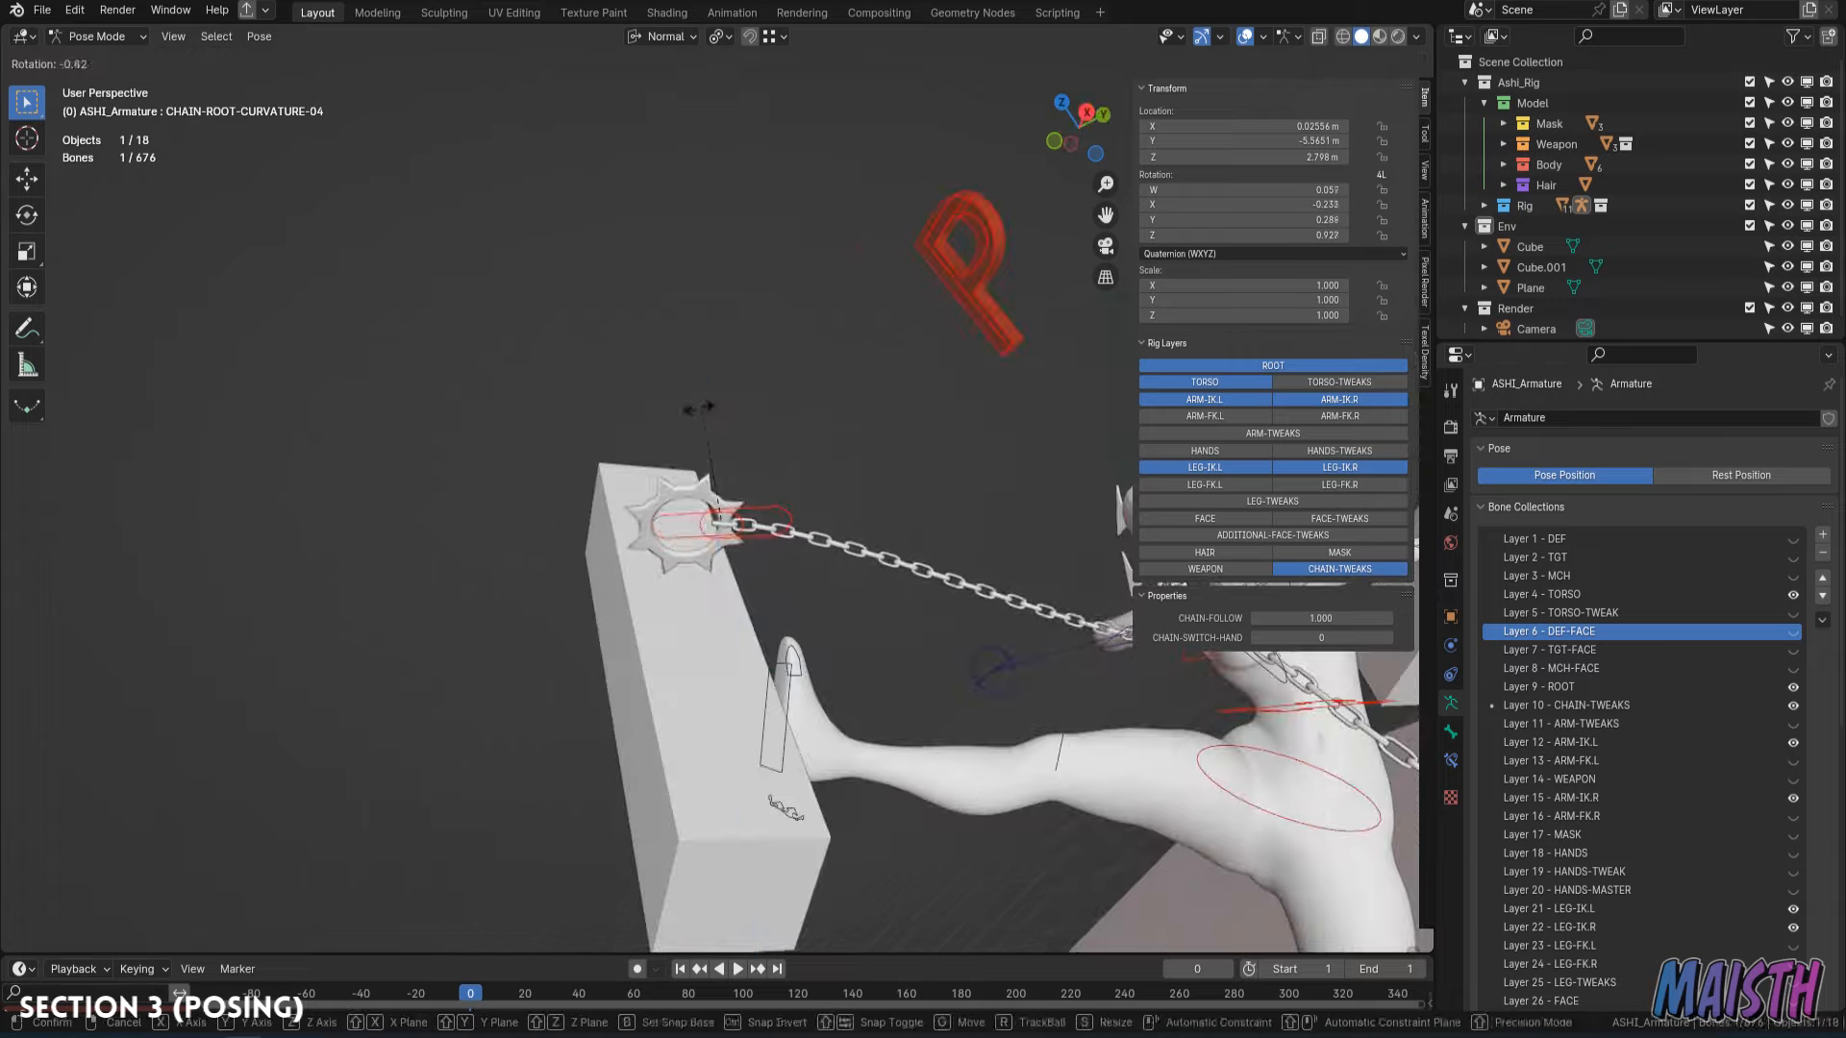
{"action": "left_click", "coordinate": [596, 370]}
{"action": "middle_click_drag", "start_coordinate": [596, 370], "coordinate": [506, 358]}
{"action": "key", "text": "g"}
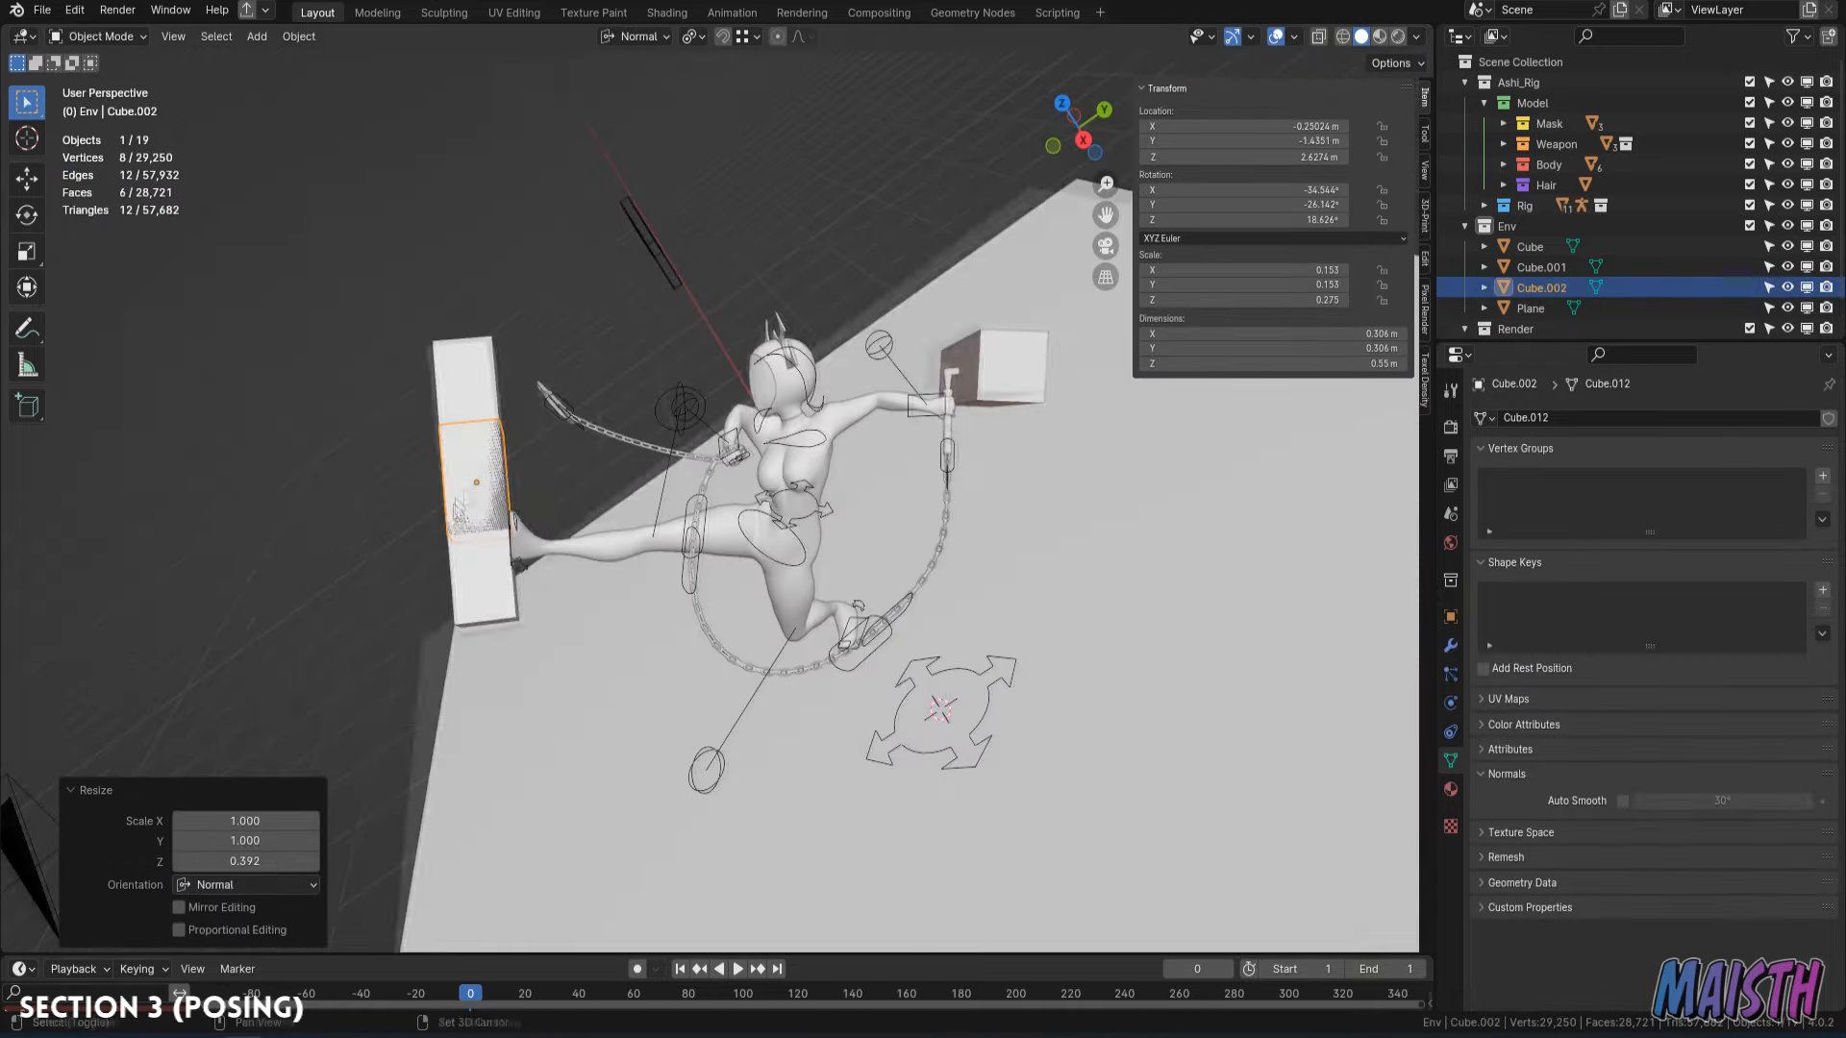
Rotate the short block copy and move it to the spiked ring, ending with a shift of about -0.04, 0.06 and 0.07 m.
{"action": "middle_click_drag", "start_coordinate": [459, 509], "coordinate": [486, 560], "text": "shift"}
{"action": "scroll", "coordinate": [486, 560], "scroll_direction": "up", "scroll_amount": 2}
{"action": "key", "text": "r"}
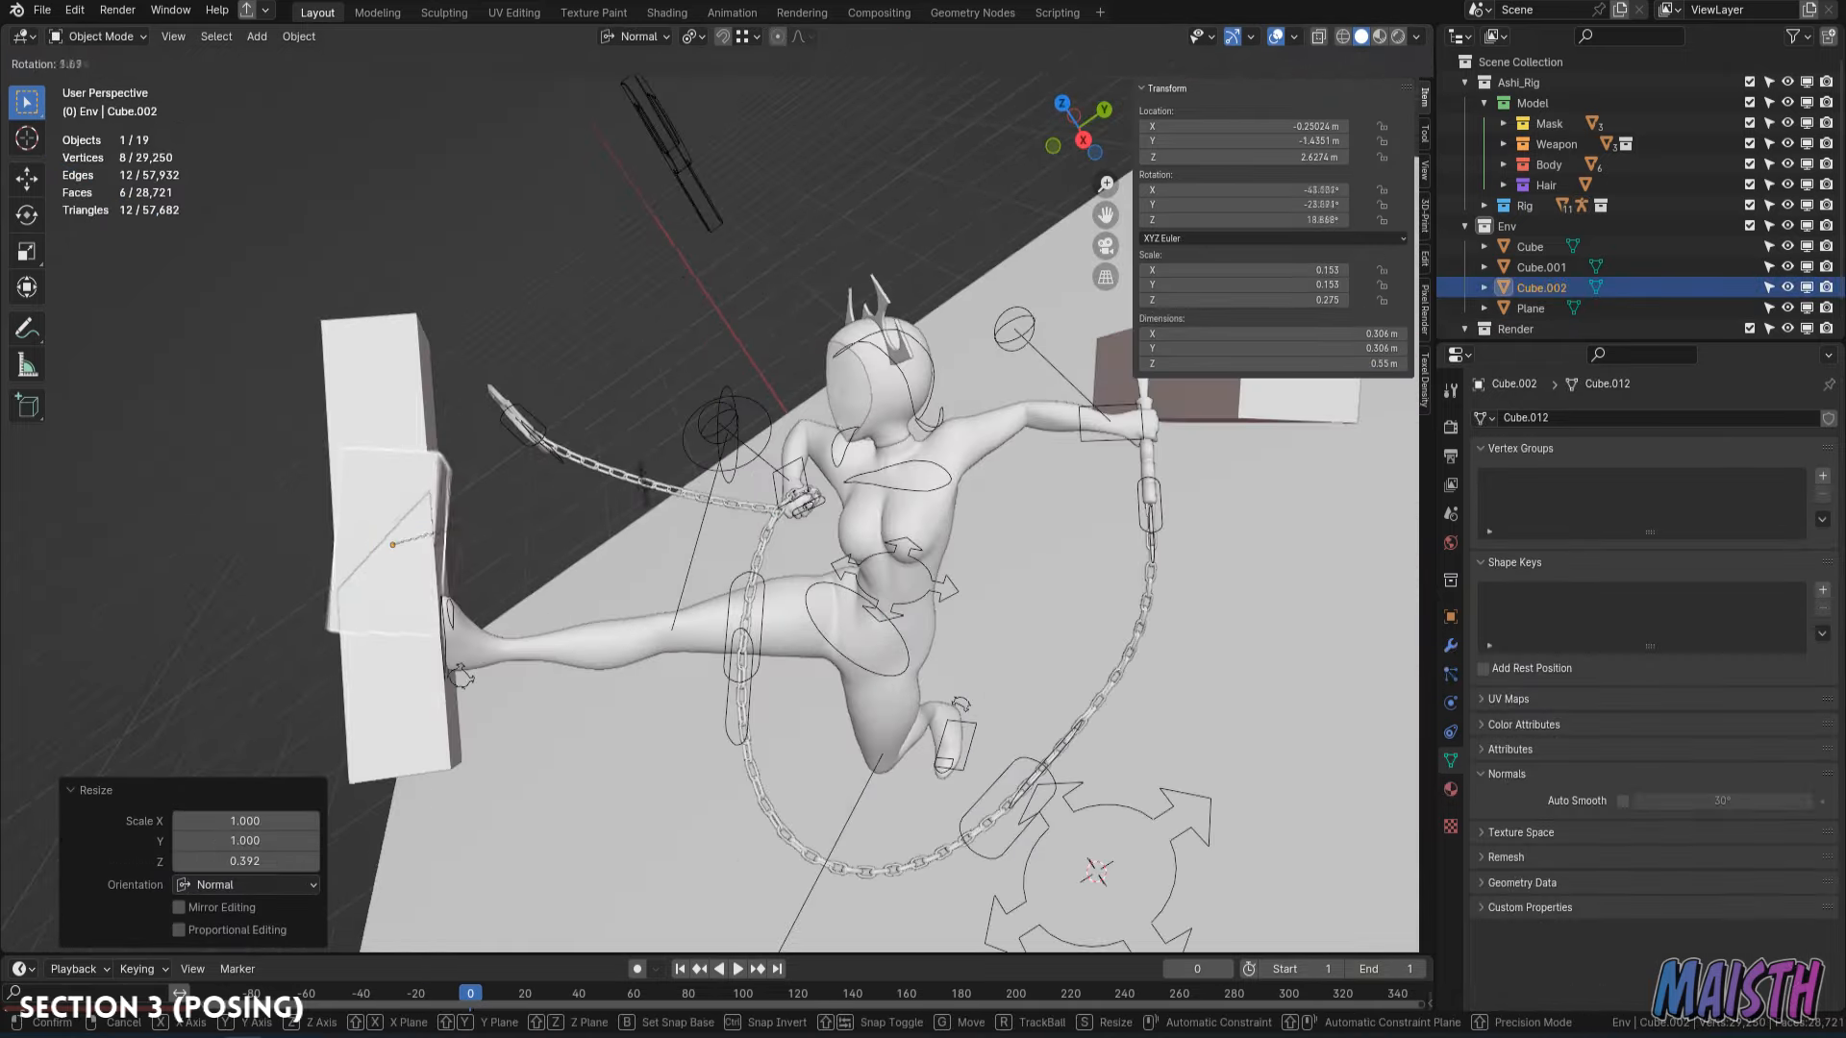
{"action": "left_click", "coordinate": [717, 424]}
{"action": "middle_click_drag", "start_coordinate": [718, 424], "coordinate": [687, 402]}
{"action": "left_click", "coordinate": [641, 372]}
{"action": "key", "text": "g"}
{"action": "left_click", "coordinate": [638, 347]}
{"action": "key", "text": "KP_0"}
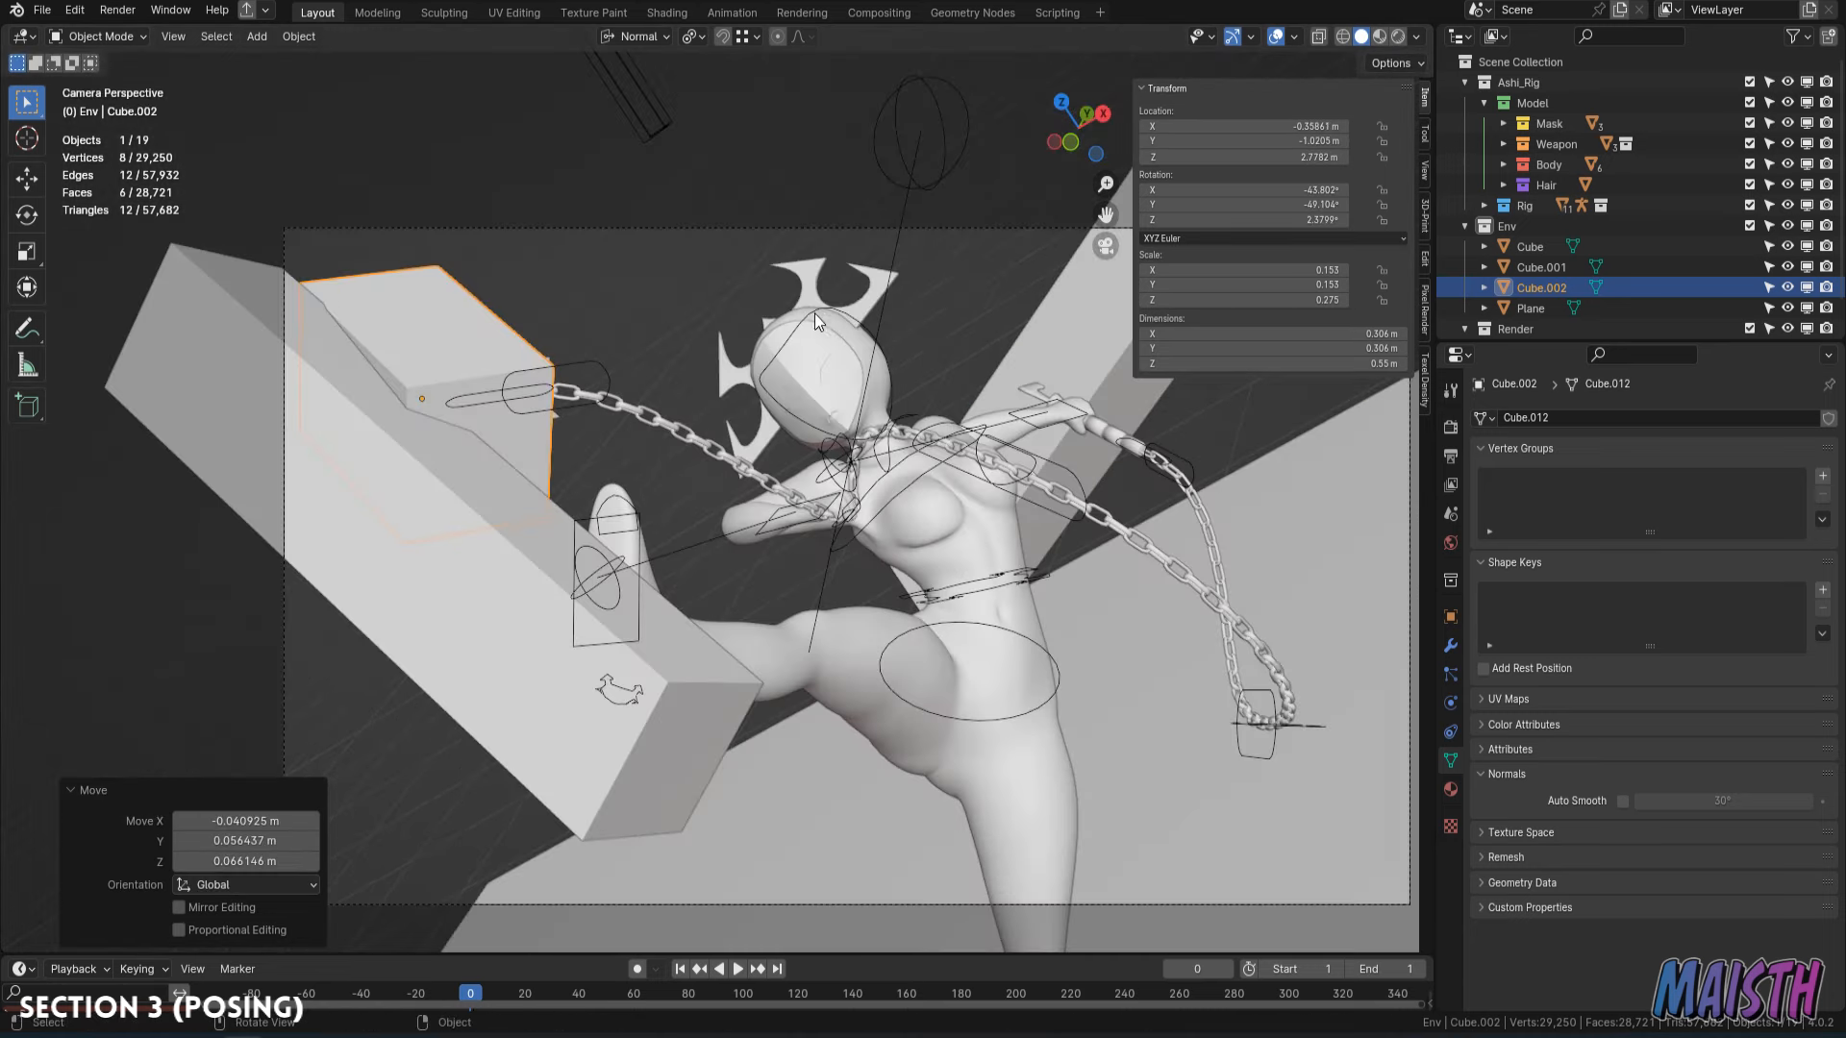
Shorten the long block to about 0.535 m by sliding its far end face toward the kicking foot.
{"action": "left_click", "coordinate": [447, 527]}
{"action": "key", "text": "Tab"}
{"action": "key", "text": "alt+z"}
{"action": "left_click", "coordinate": [194, 334]}
{"action": "key", "text": "alt+z"}
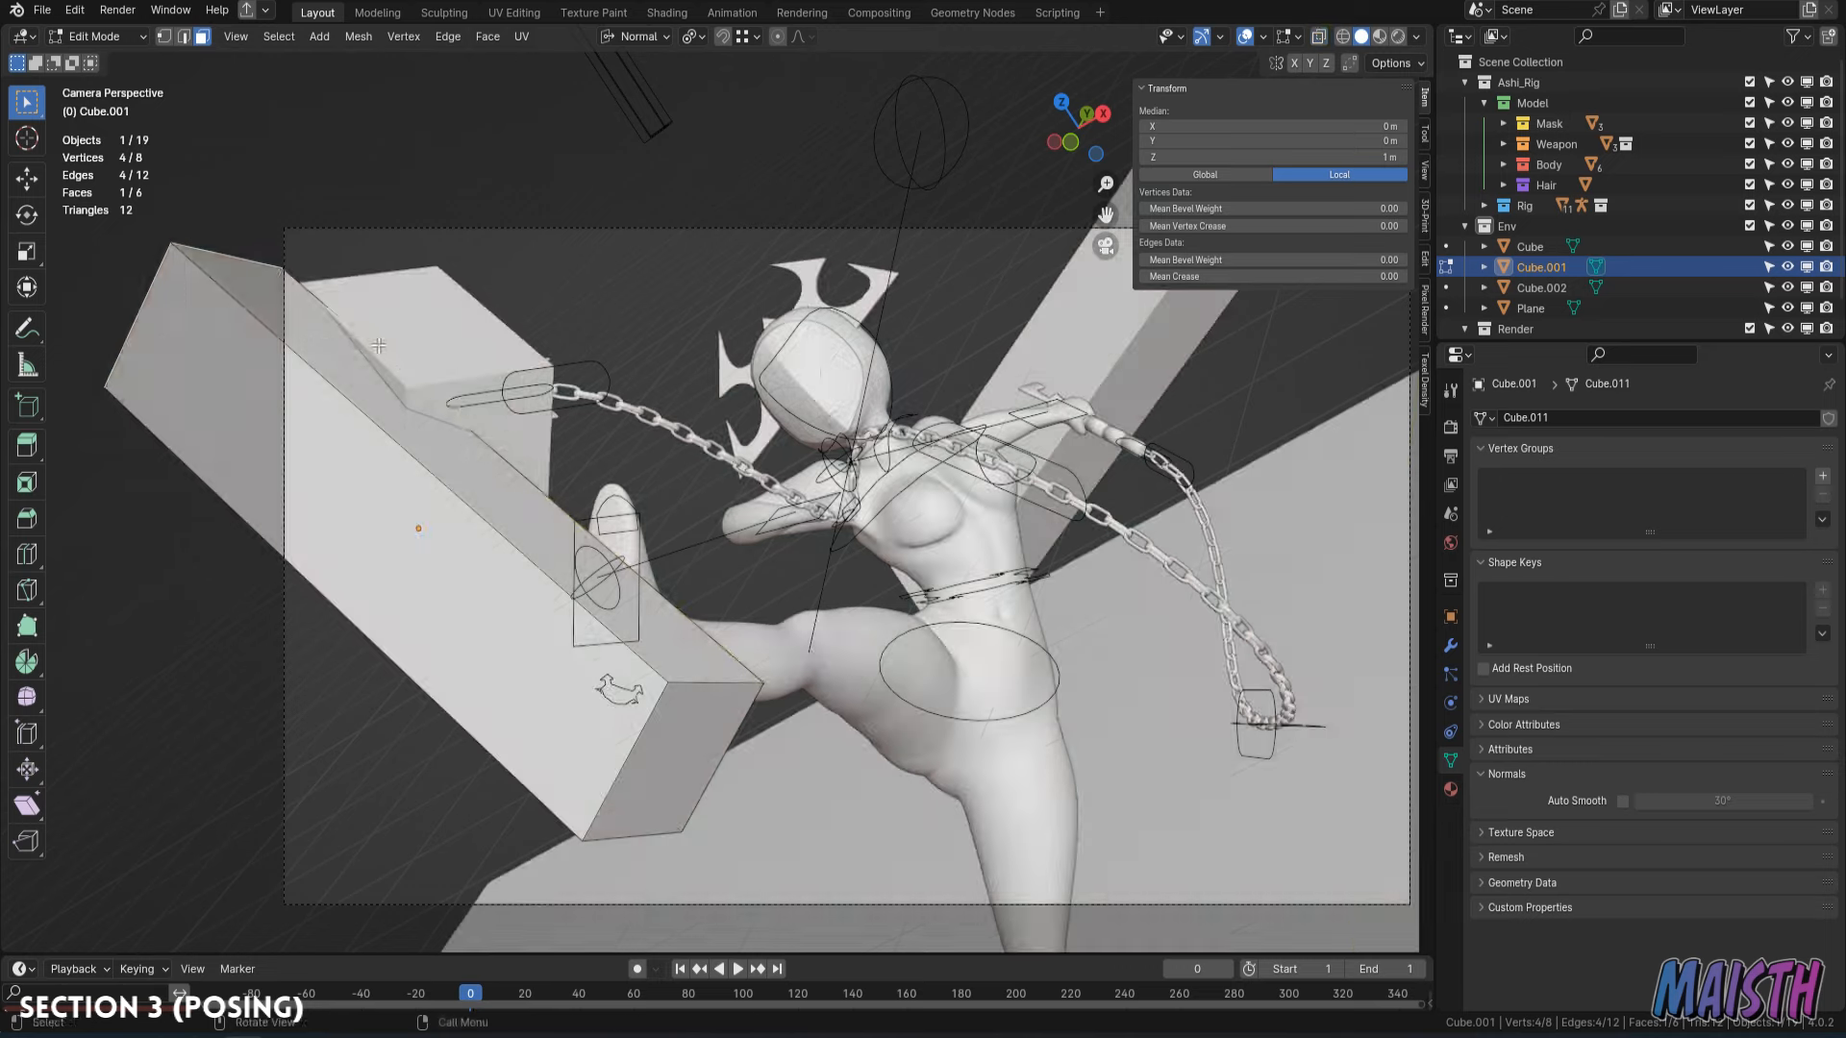
{"action": "key", "text": "g"}
{"action": "key", "text": "g"}
{"action": "left_click", "coordinate": [539, 505]}
{"action": "key", "text": "Tab"}
{"action": "scroll", "coordinate": [562, 488], "scroll_direction": "up", "scroll_amount": 2}
Free-rotate the short block, turn it about -9.3° in the view, and move it against the spiked ring.
{"action": "left_click", "coordinate": [348, 409]}
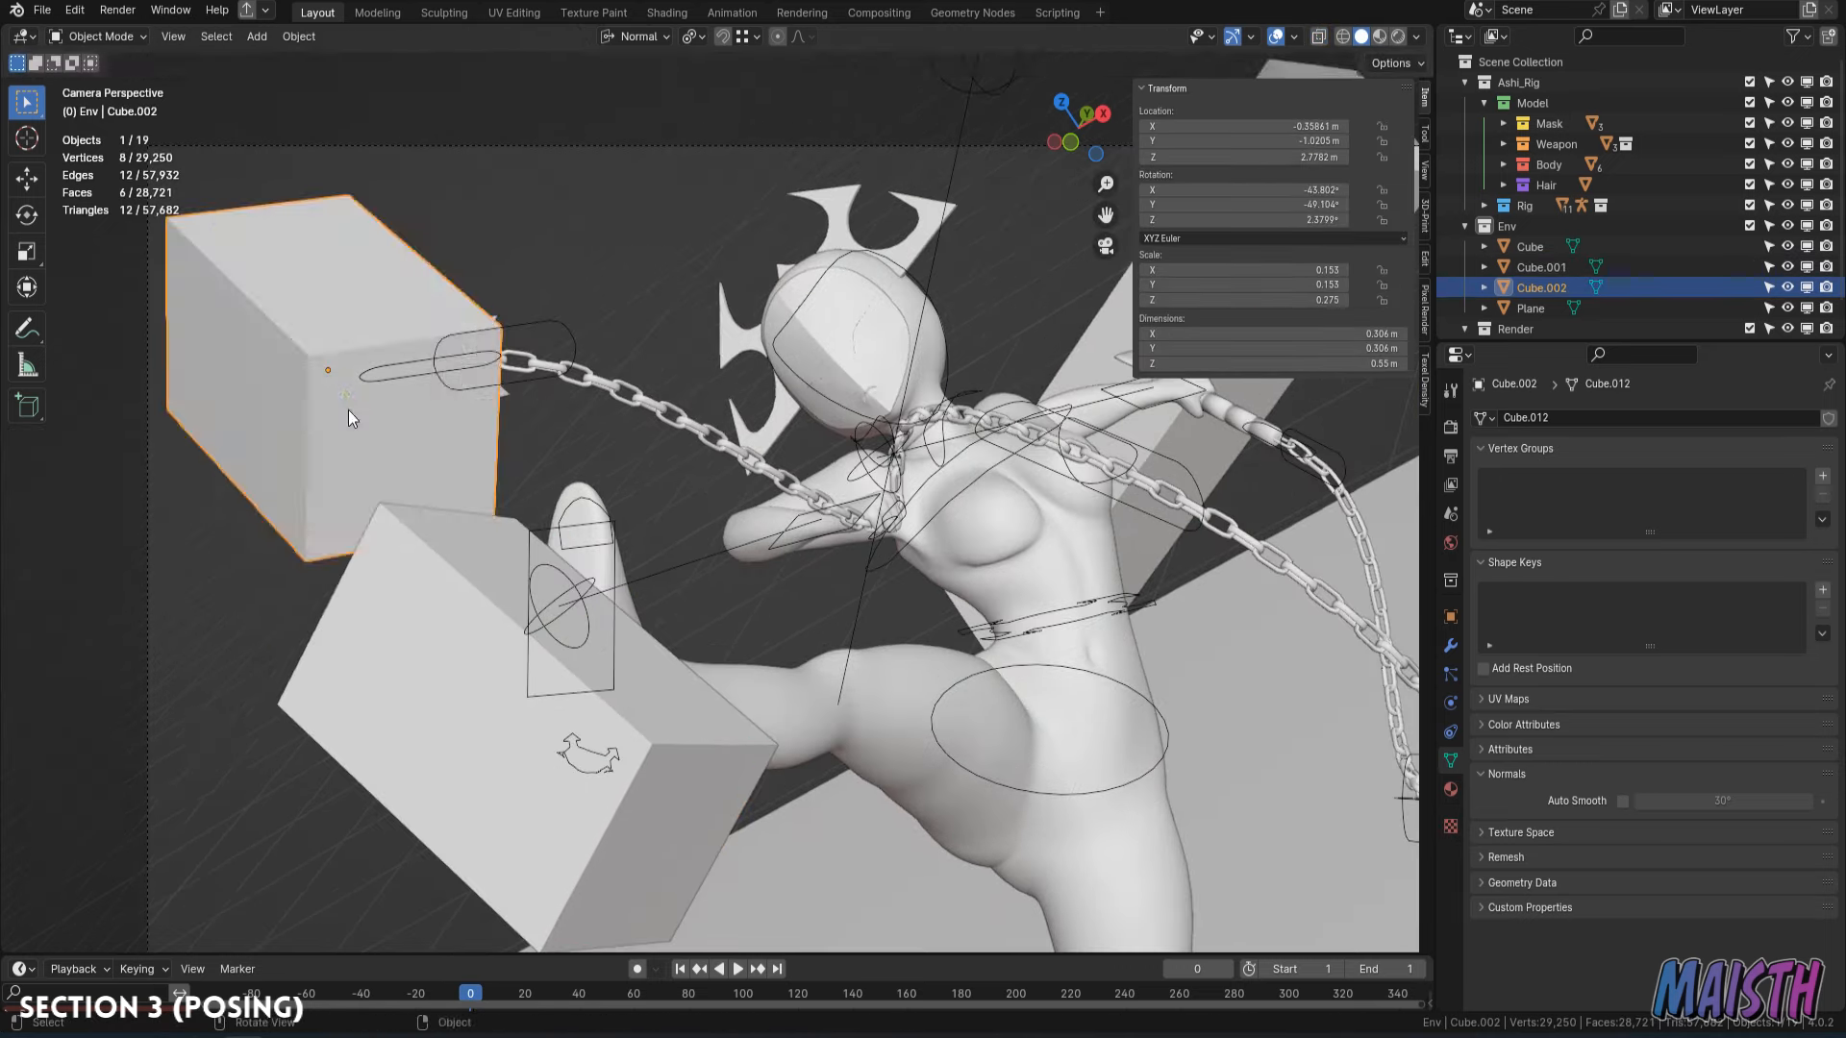
{"action": "middle_click_drag", "start_coordinate": [348, 410], "coordinate": [567, 403]}
{"action": "key", "text": "r"}
{"action": "key", "text": "r"}
{"action": "left_click", "coordinate": [654, 438]}
{"action": "key", "text": "r"}
{"action": "left_click", "coordinate": [558, 396]}
{"action": "key", "text": "g"}
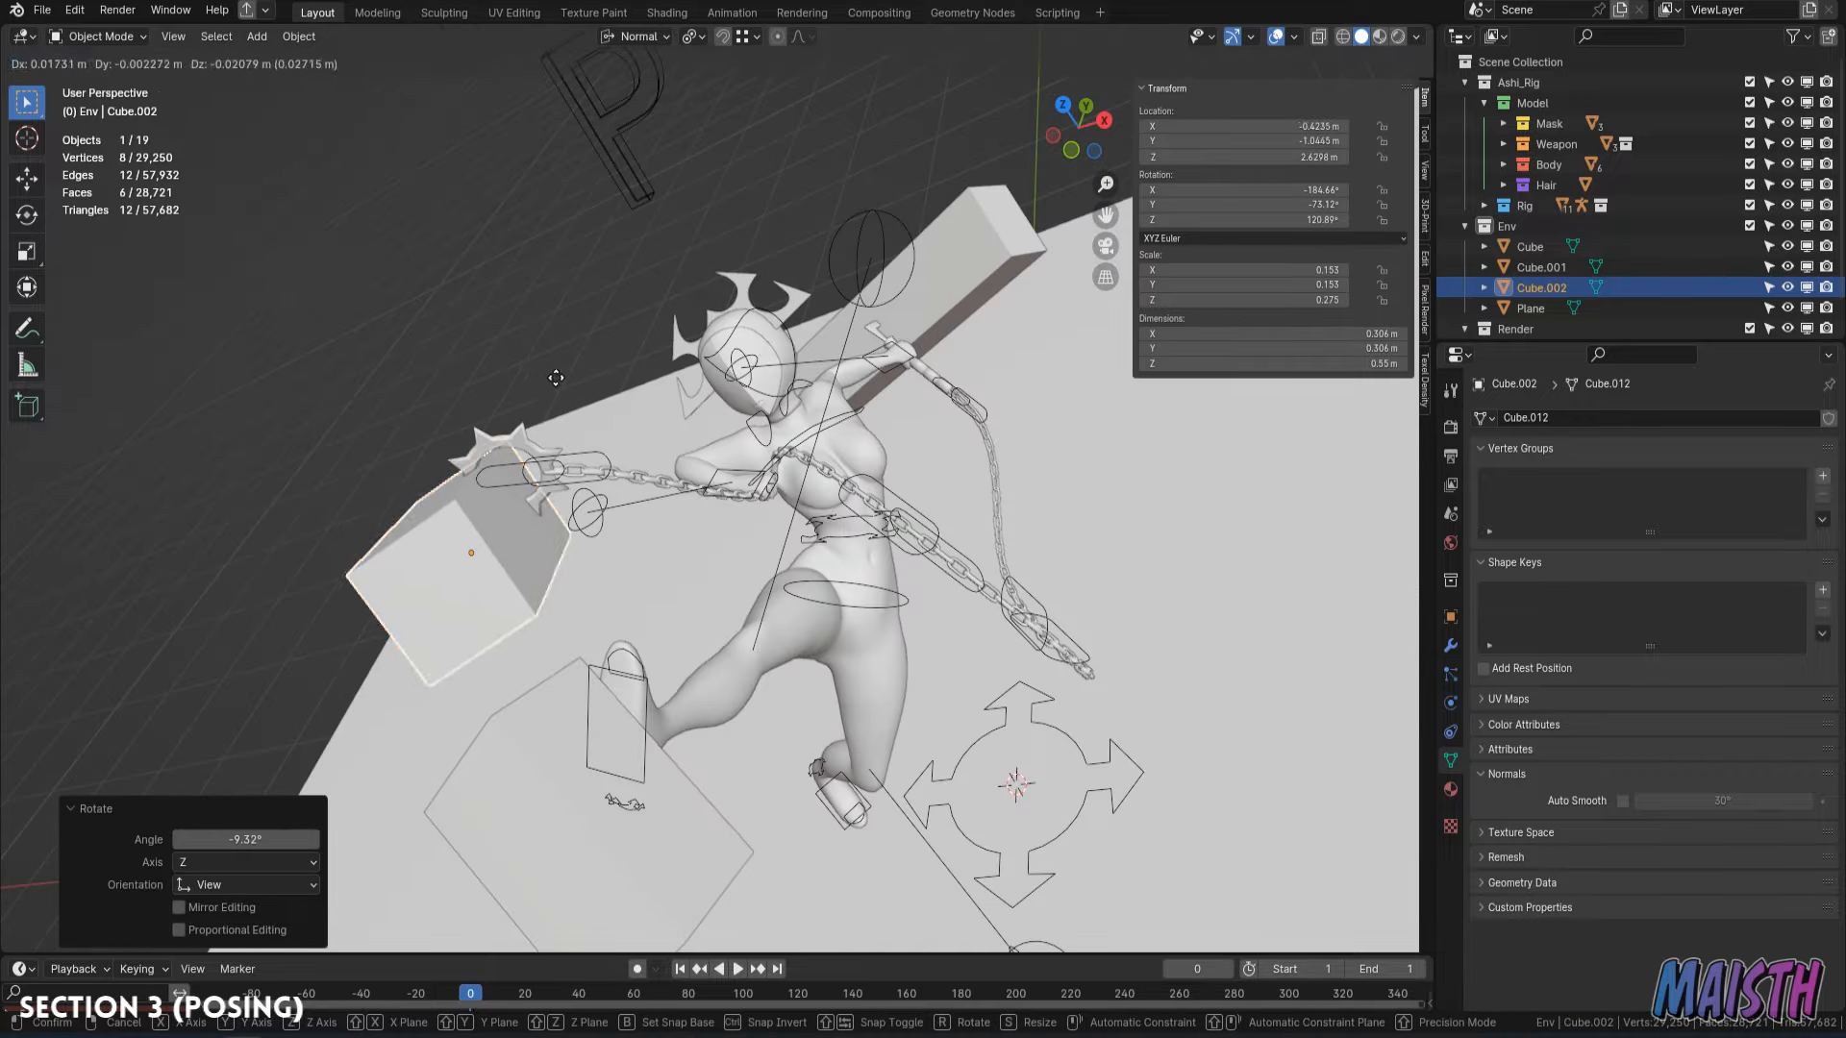
{"action": "key", "text": "KP_0"}
{"action": "key", "text": "g"}
{"action": "key", "text": "Escape"}
Rotate the block at the kicking foot and shift it about -0.08 m in Y toward the sole.
{"action": "middle_click_drag", "start_coordinate": [483, 569], "coordinate": [500, 627]}
{"action": "left_click", "coordinate": [500, 627]}
{"action": "key", "text": "r"}
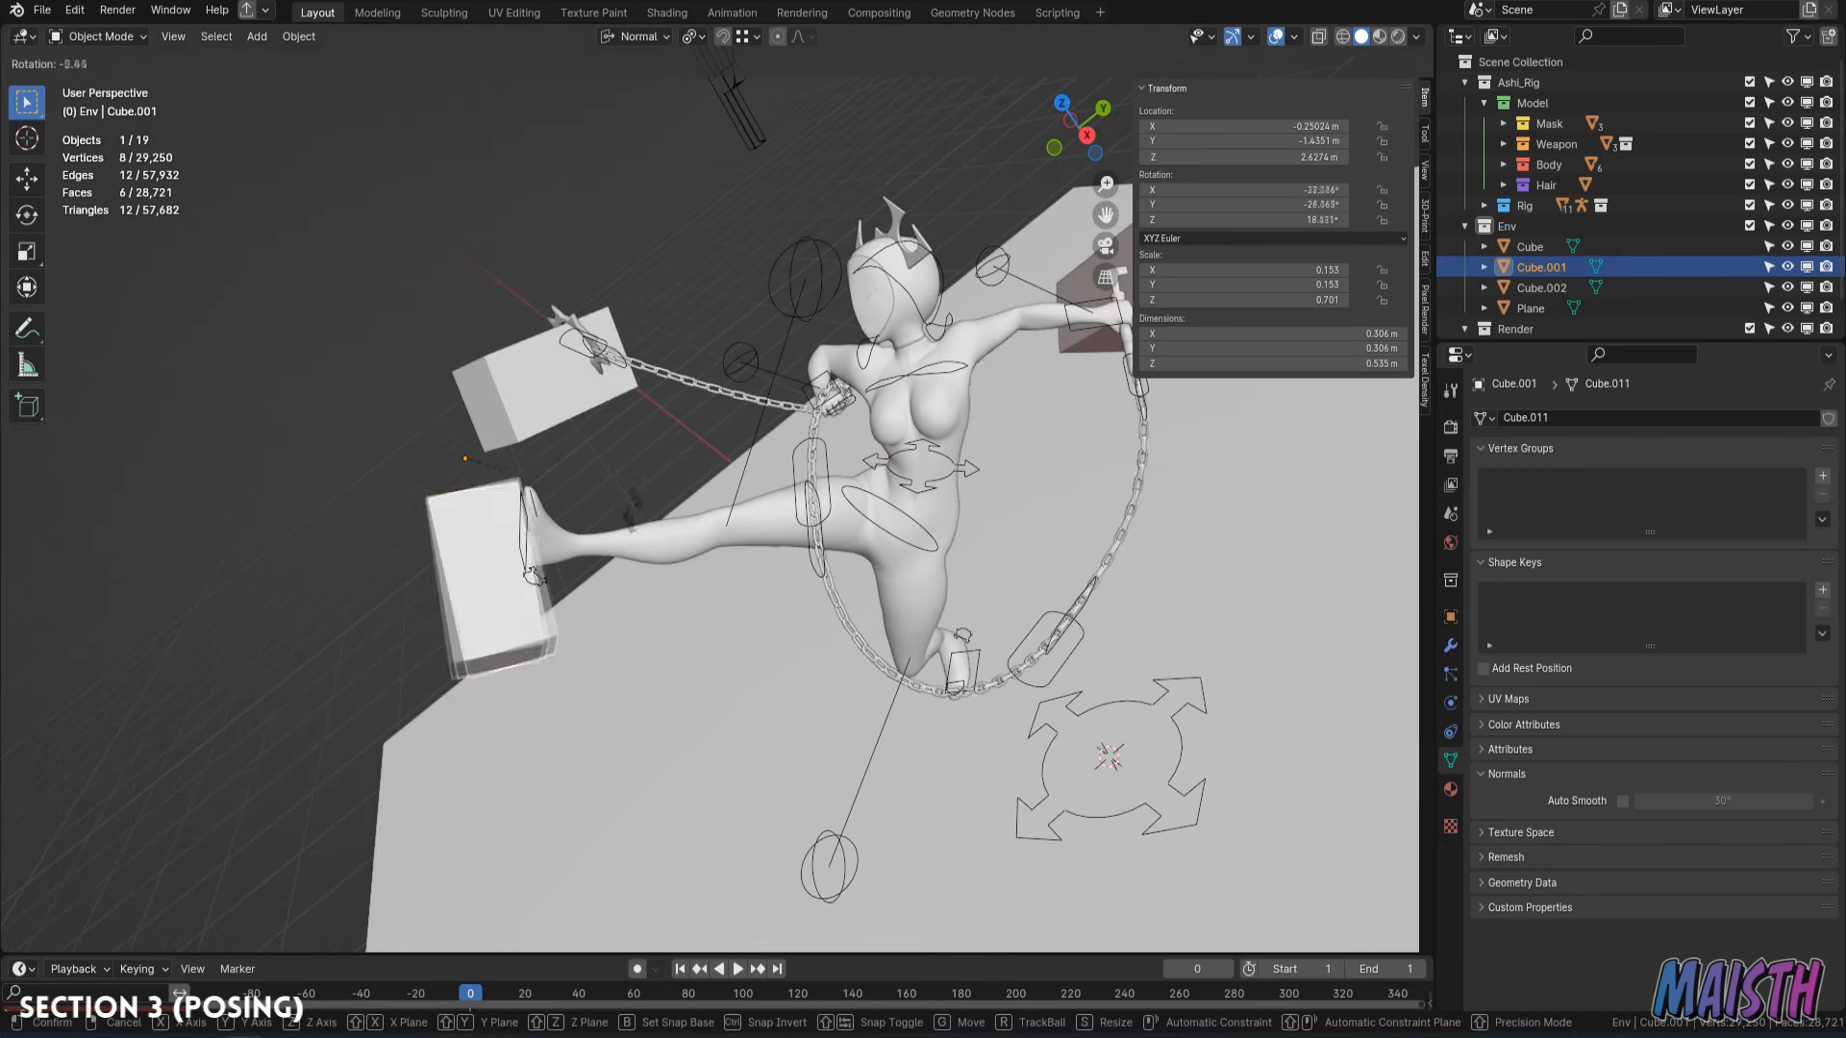
{"action": "left_click", "coordinate": [639, 527]}
{"action": "middle_click_drag", "start_coordinate": [625, 514], "coordinate": [598, 494]}
{"action": "left_click", "coordinate": [682, 482]}
{"action": "key", "text": "KP_0"}
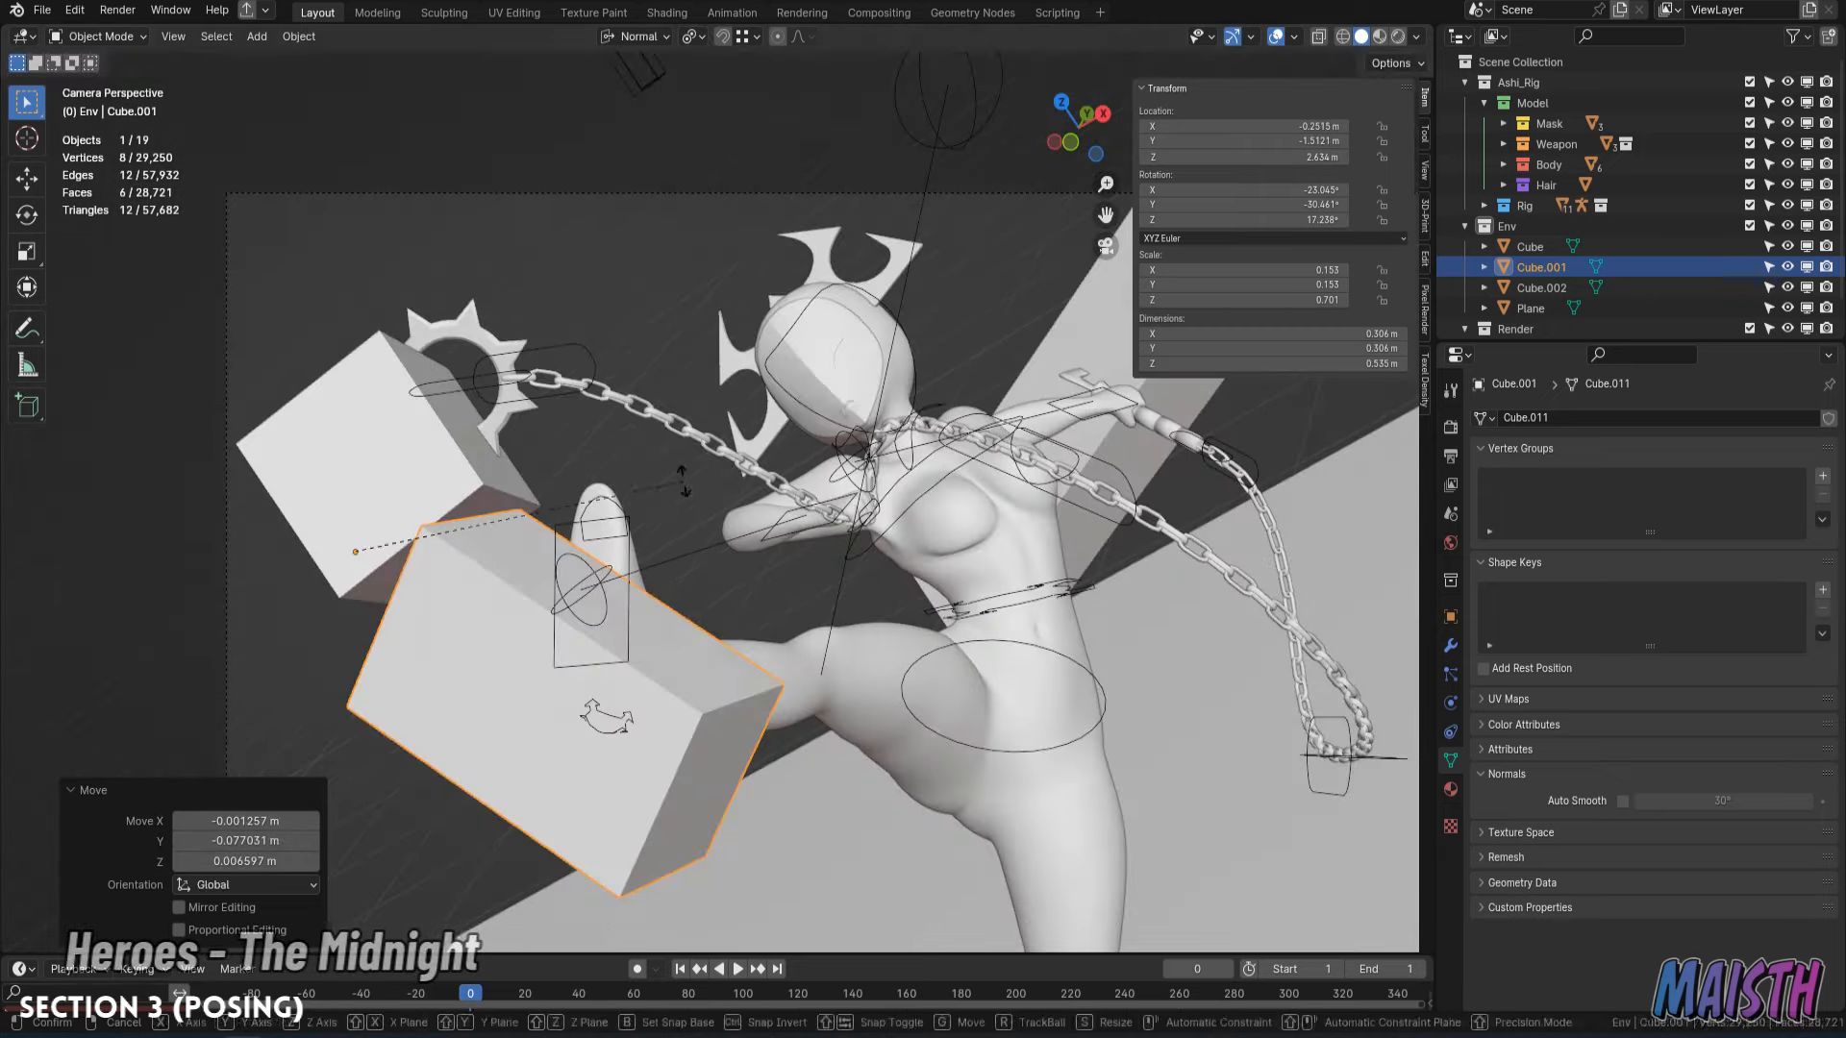
{"action": "middle_click_drag", "start_coordinate": [688, 524], "coordinate": [554, 494], "text": "shift"}
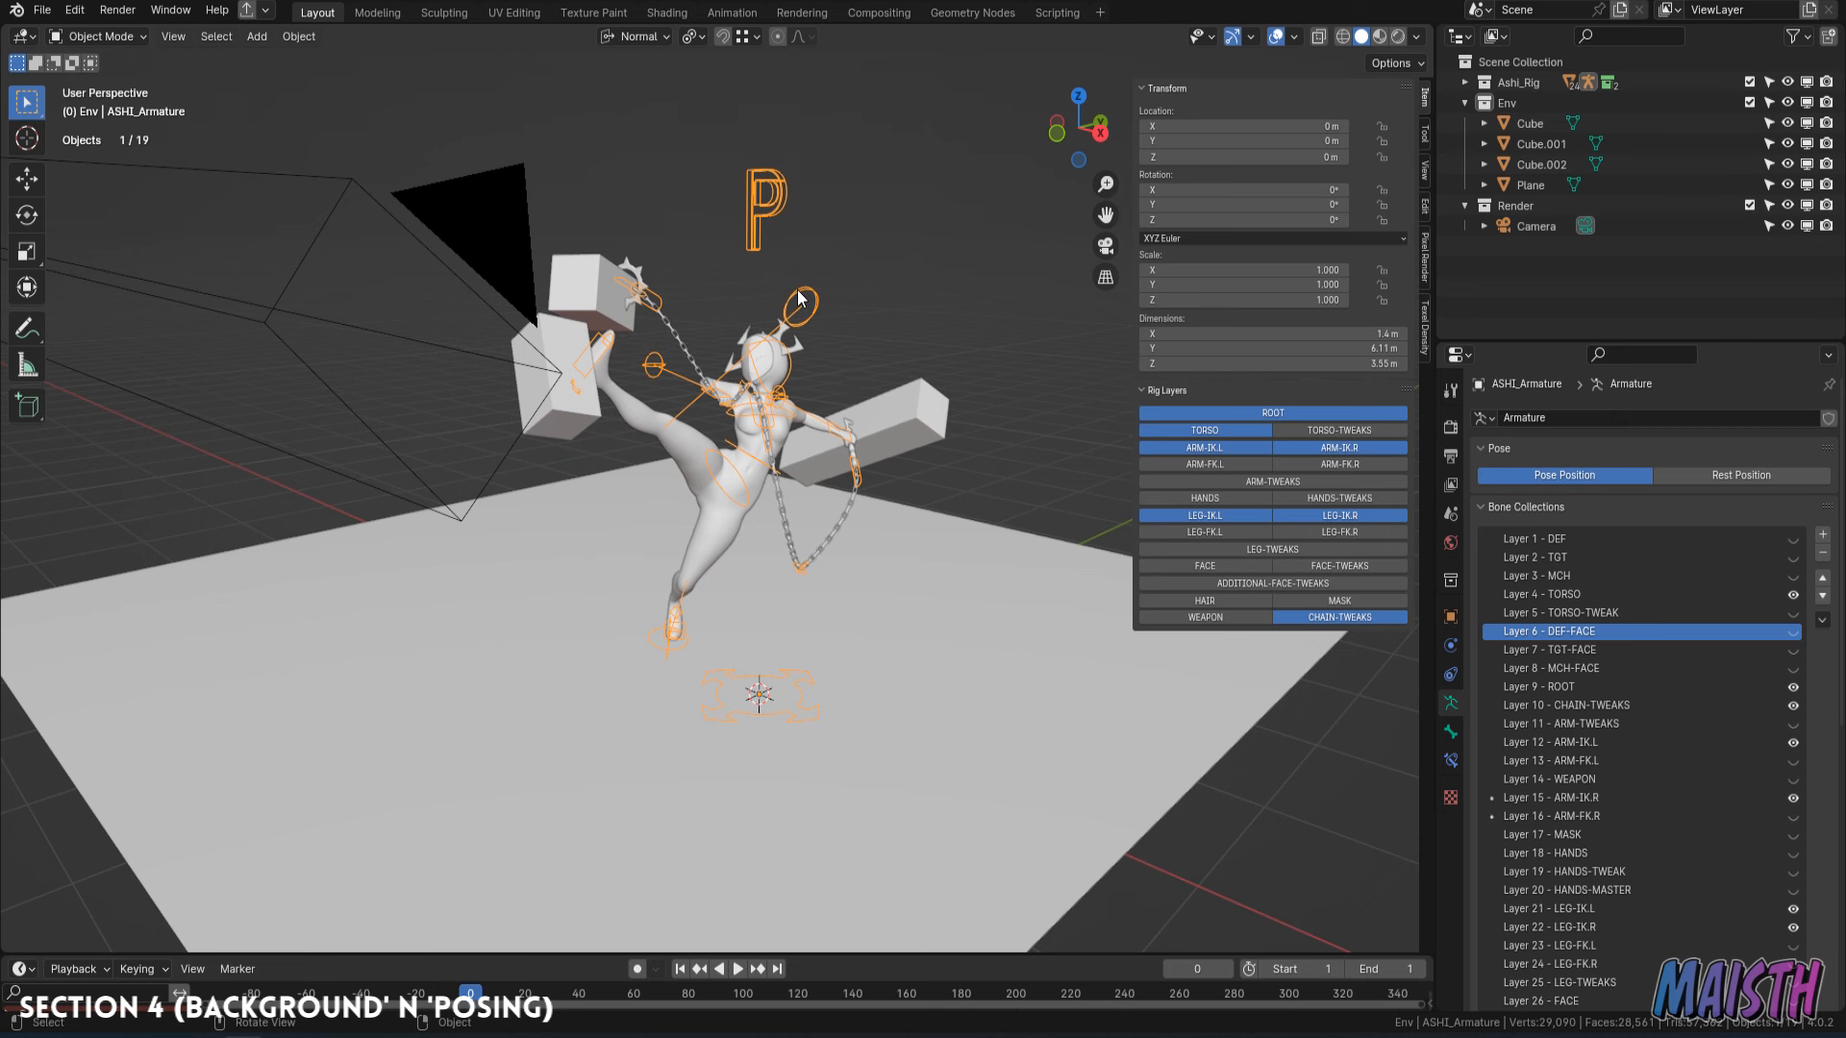
Import the bg image as a plane and show the viewport in Material Preview.
{"action": "key", "text": "shift+a"}
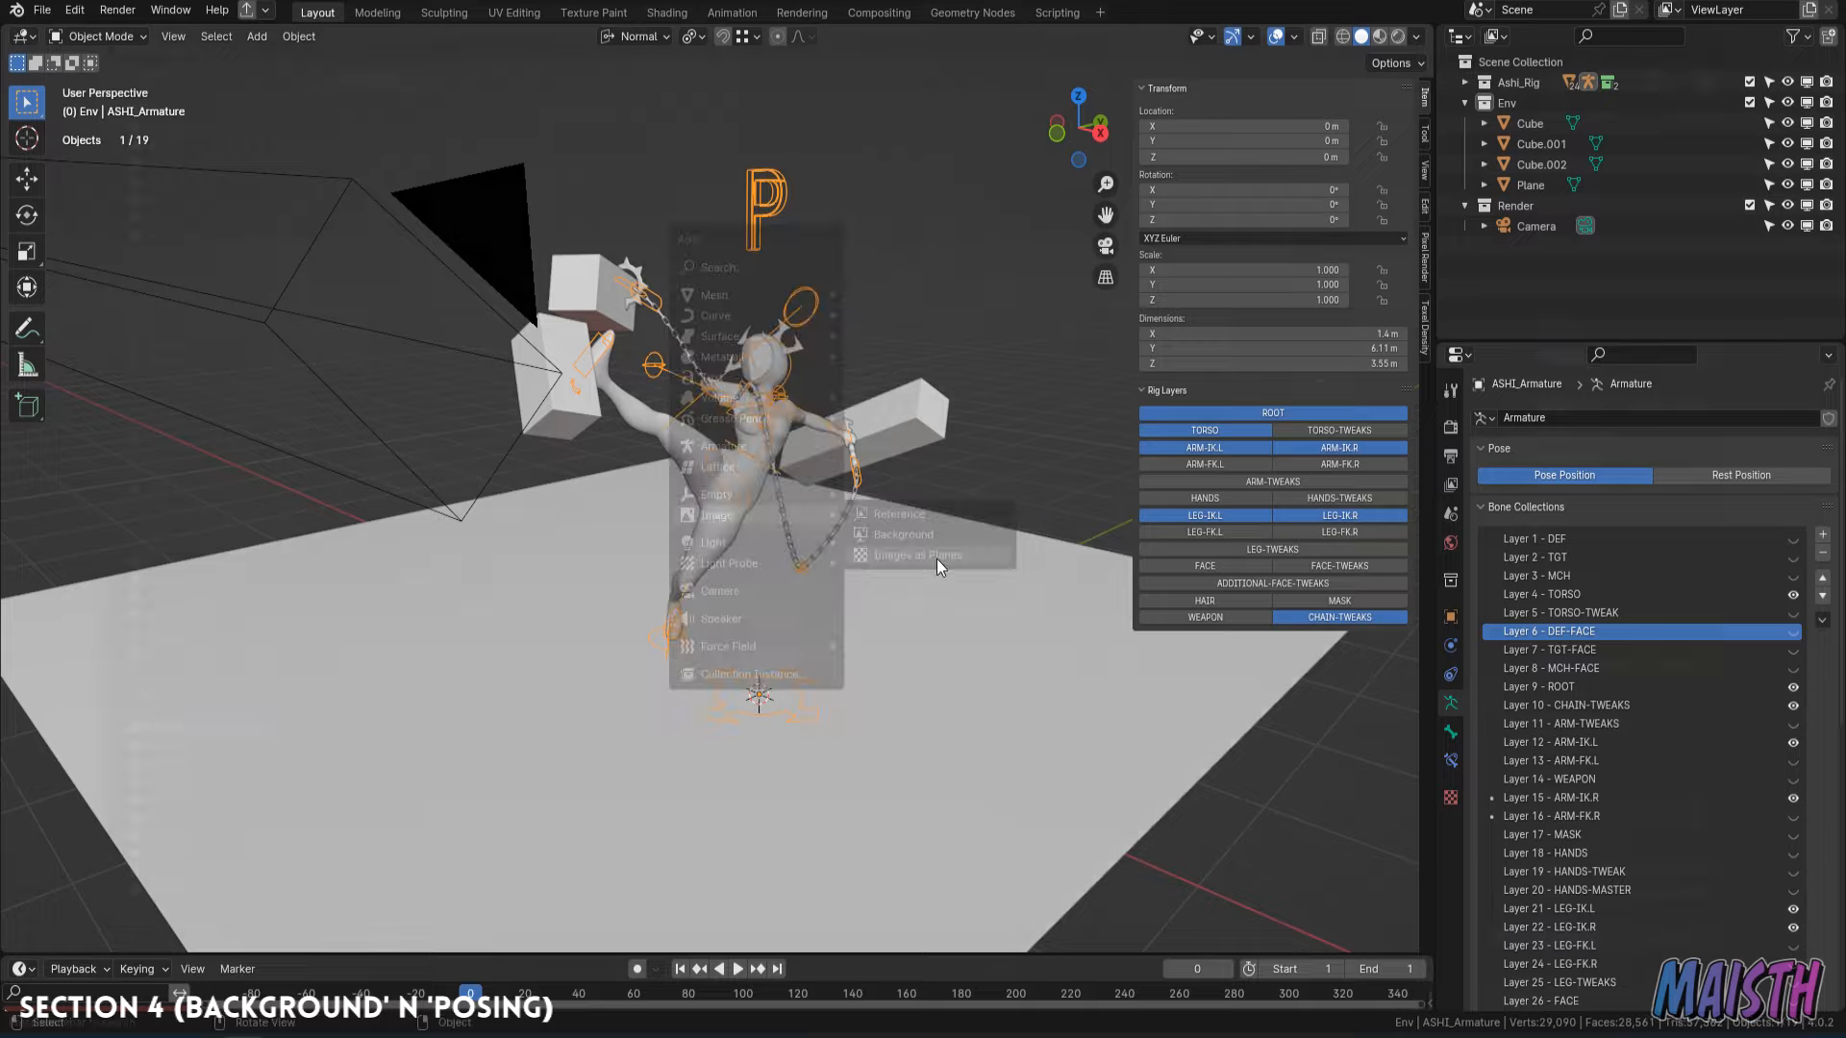
{"action": "left_click", "coordinate": [936, 555]}
{"action": "double_click", "coordinate": [313, 141]}
{"action": "key", "text": "g"}
{"action": "key", "text": "z"}
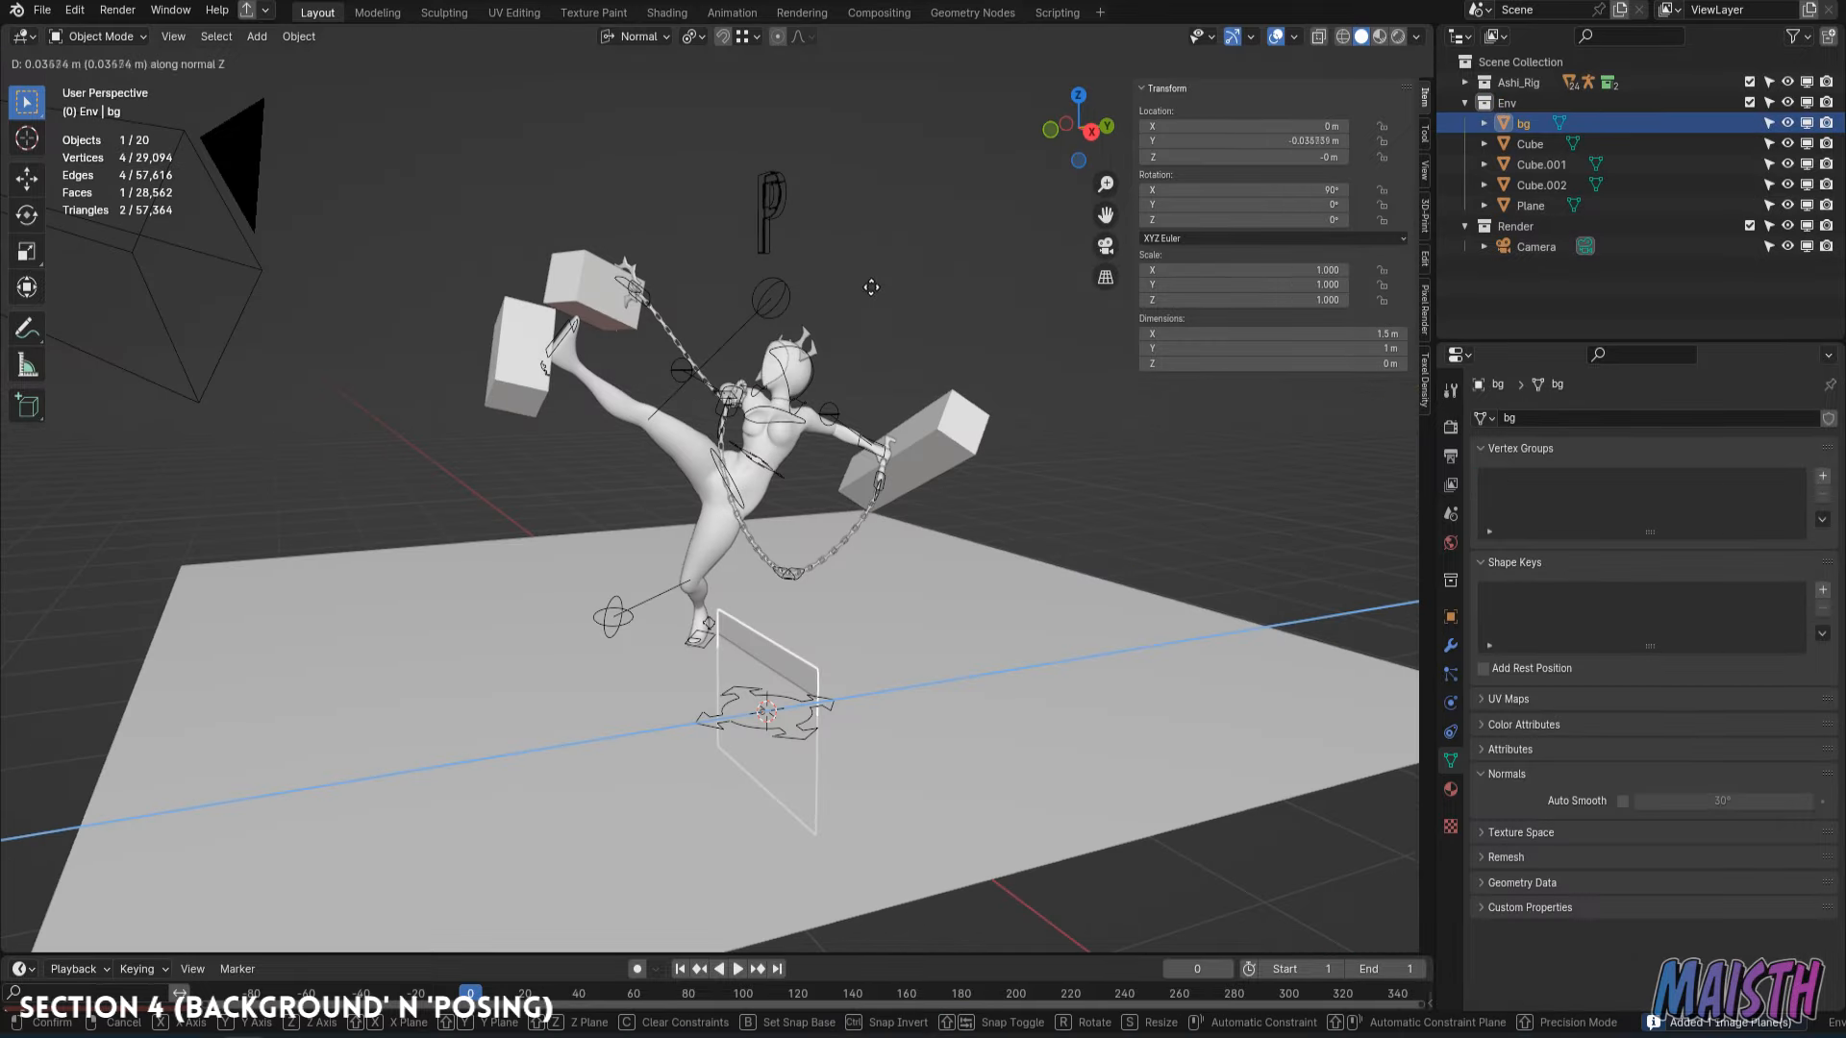
{"action": "key", "text": "z"}
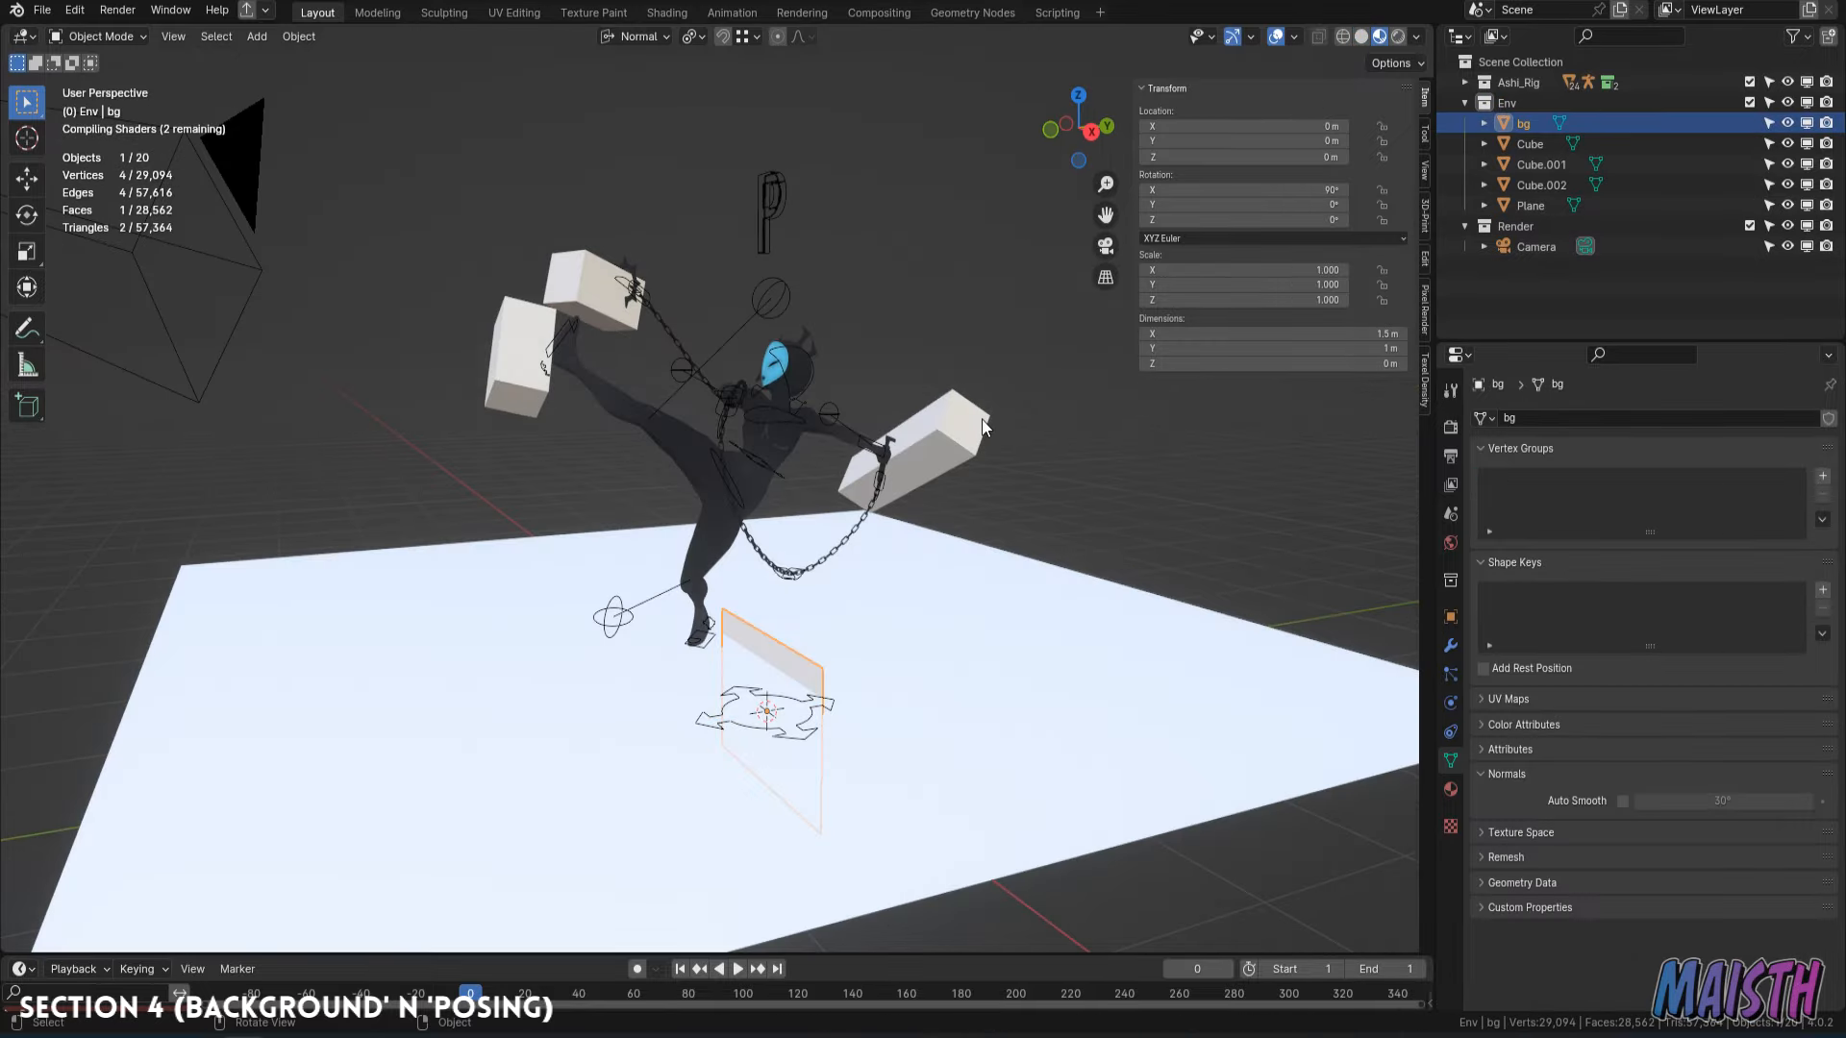
Hide the floor plane and raise the background image plane about 1.2 m.
{"action": "left_click", "coordinate": [939, 624]}
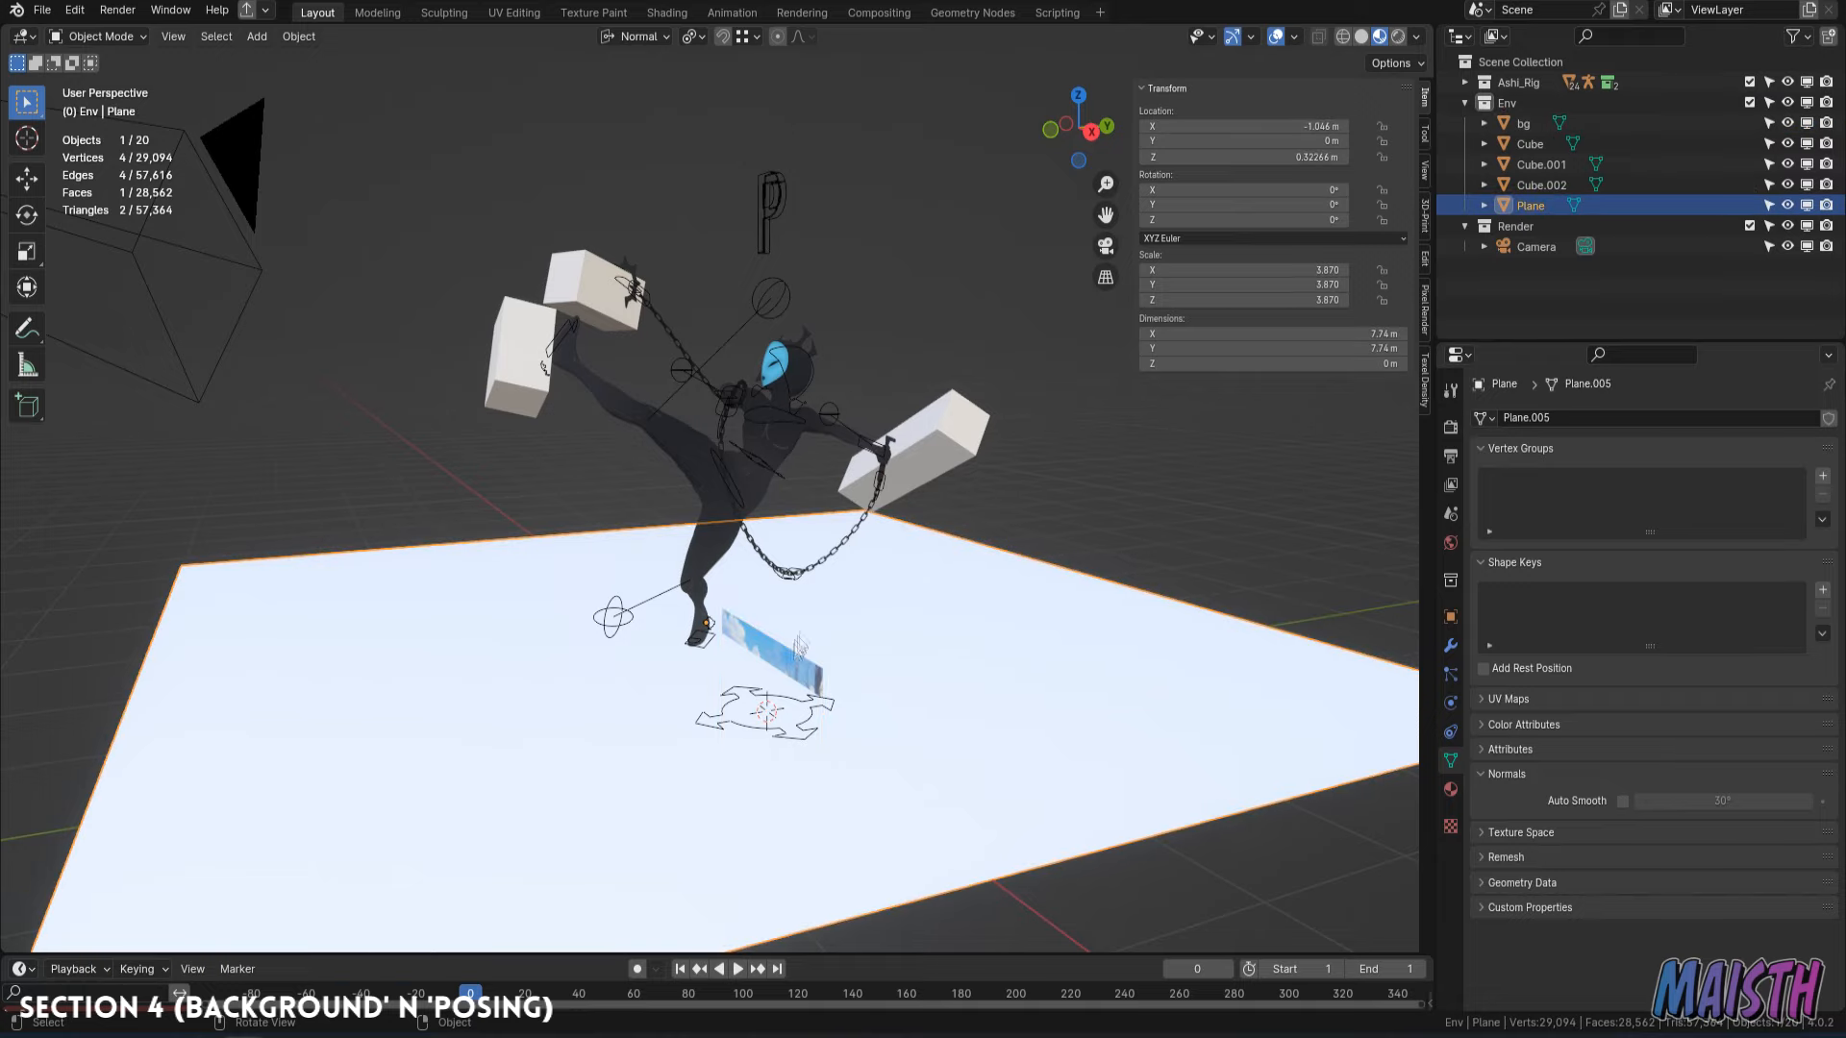
{"action": "key", "text": "h"}
{"action": "left_click", "coordinate": [804, 664]}
{"action": "key", "text": "g"}
{"action": "key", "text": "y"}
{"action": "left_click", "coordinate": [806, 465]}
Rotate the background plane toward the camera and enlarge it to a scale of about 4.883 behind the character.
{"action": "key", "text": "KP_0"}
{"action": "key", "text": "r"}
{"action": "key", "text": "r"}
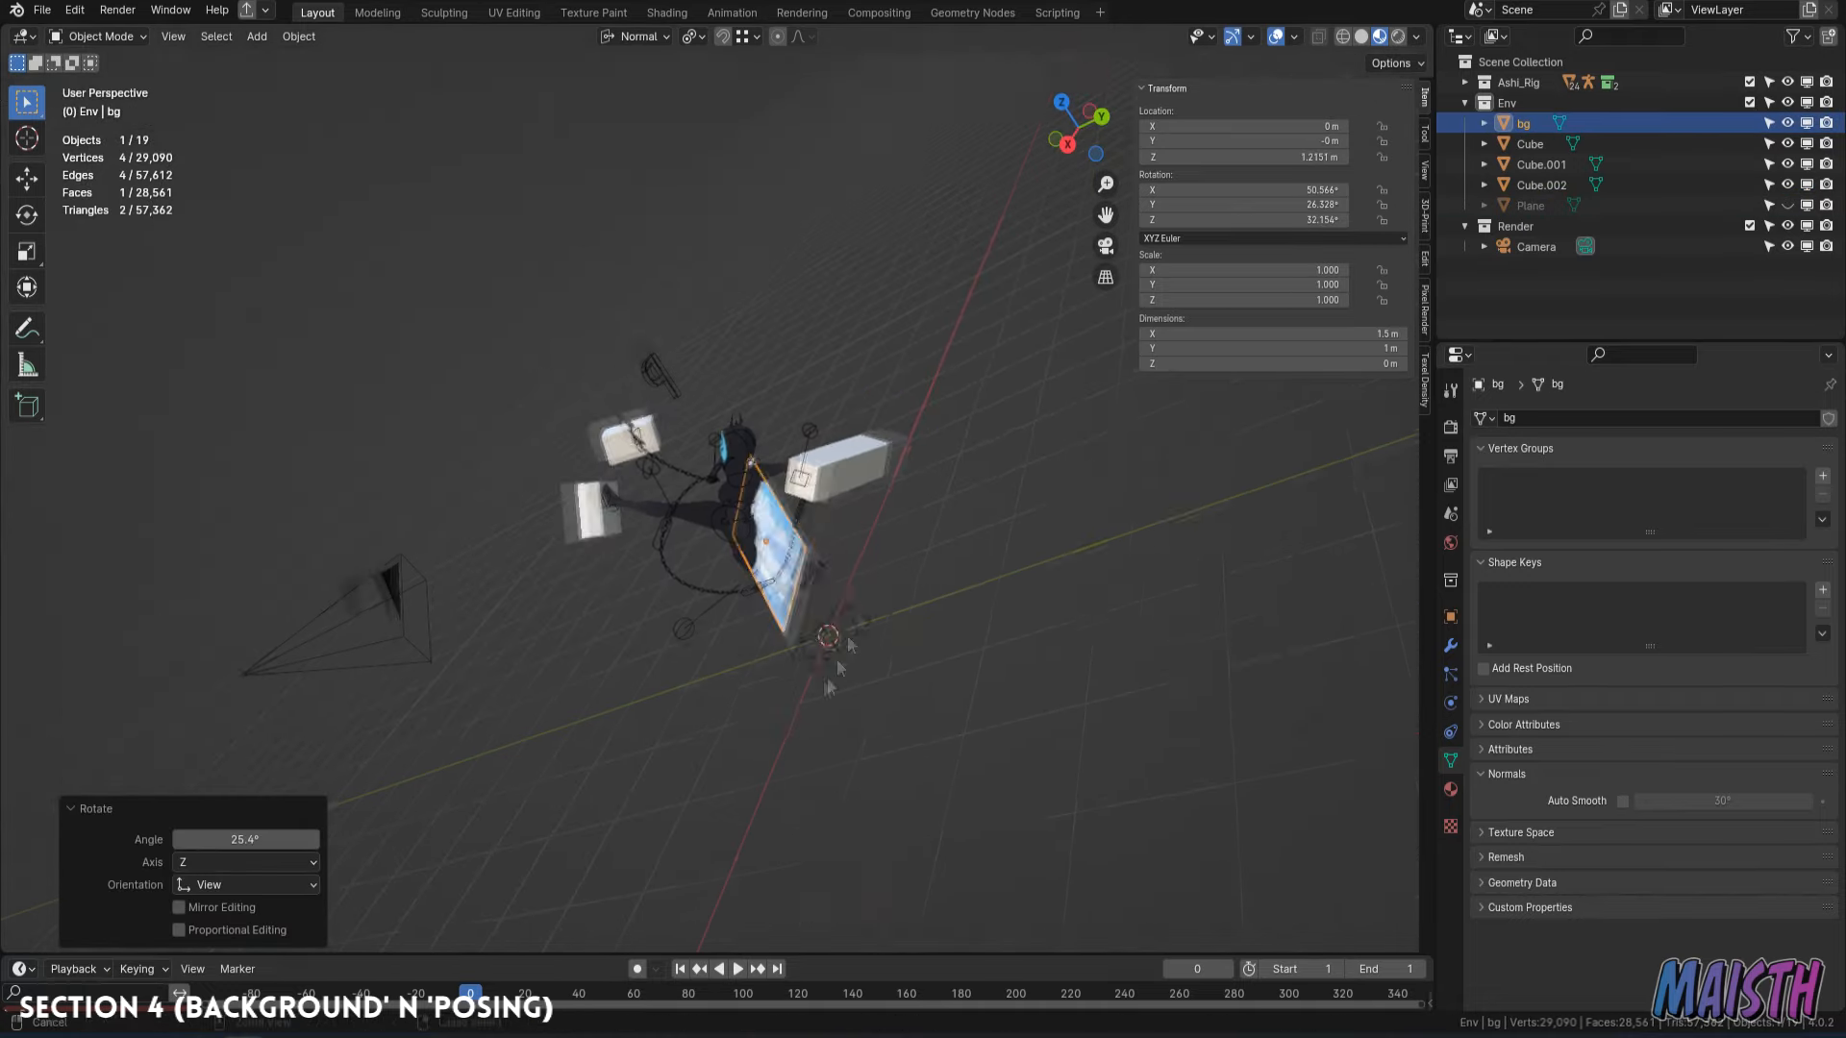
{"action": "key", "text": "g"}
{"action": "key", "text": "s"}
{"action": "left_click", "coordinate": [2, 617]}
{"action": "key", "text": "g"}
{"action": "left_click", "coordinate": [446, 550]}
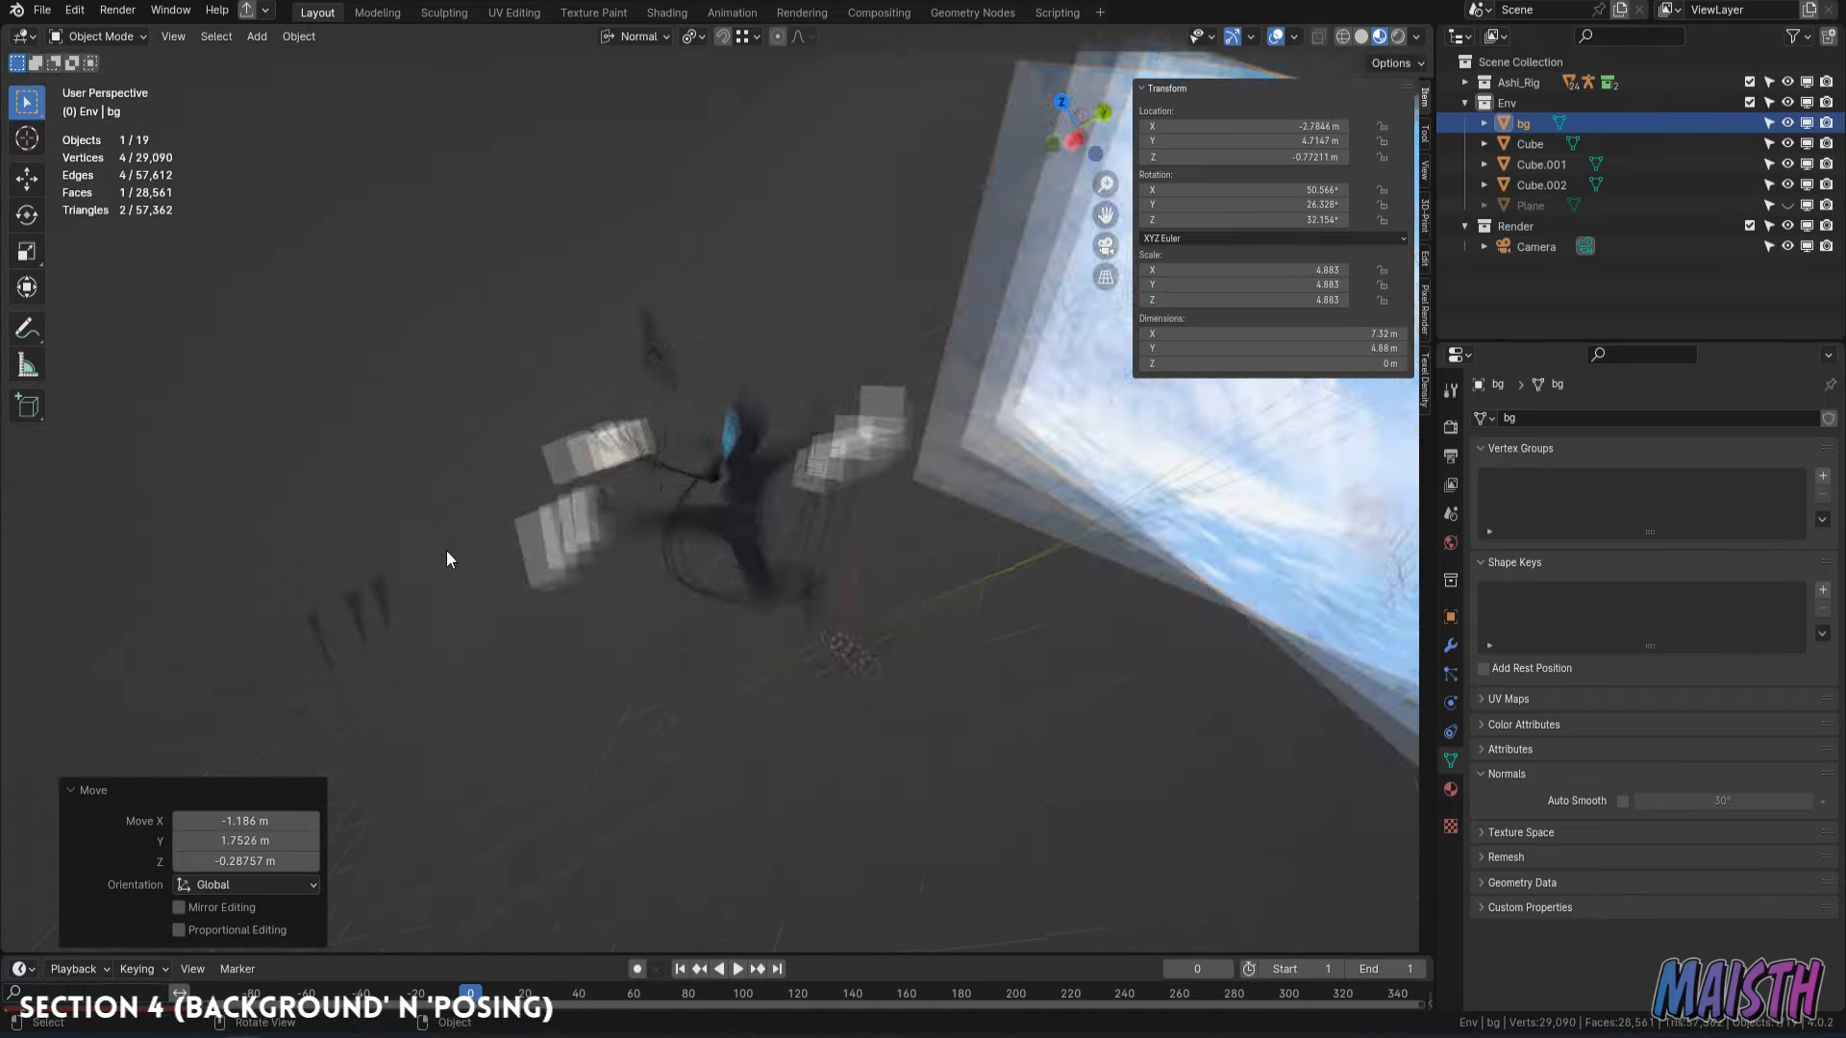
Reposition the background plane in the camera view, finishing with a shift of about 0.19, 0.09 and -0.06 m.
{"action": "key", "text": "KP_0"}
{"action": "key", "text": "g"}
{"action": "left_click", "coordinate": [663, 424]}
{"action": "key", "text": "g"}
{"action": "left_click", "coordinate": [680, 408]}
Free-rotate the background plane by about -12° and 12.6° and move it about 0.30, 0.02 and -0.54 m.
{"action": "key", "text": "r"}
{"action": "key", "text": "r"}
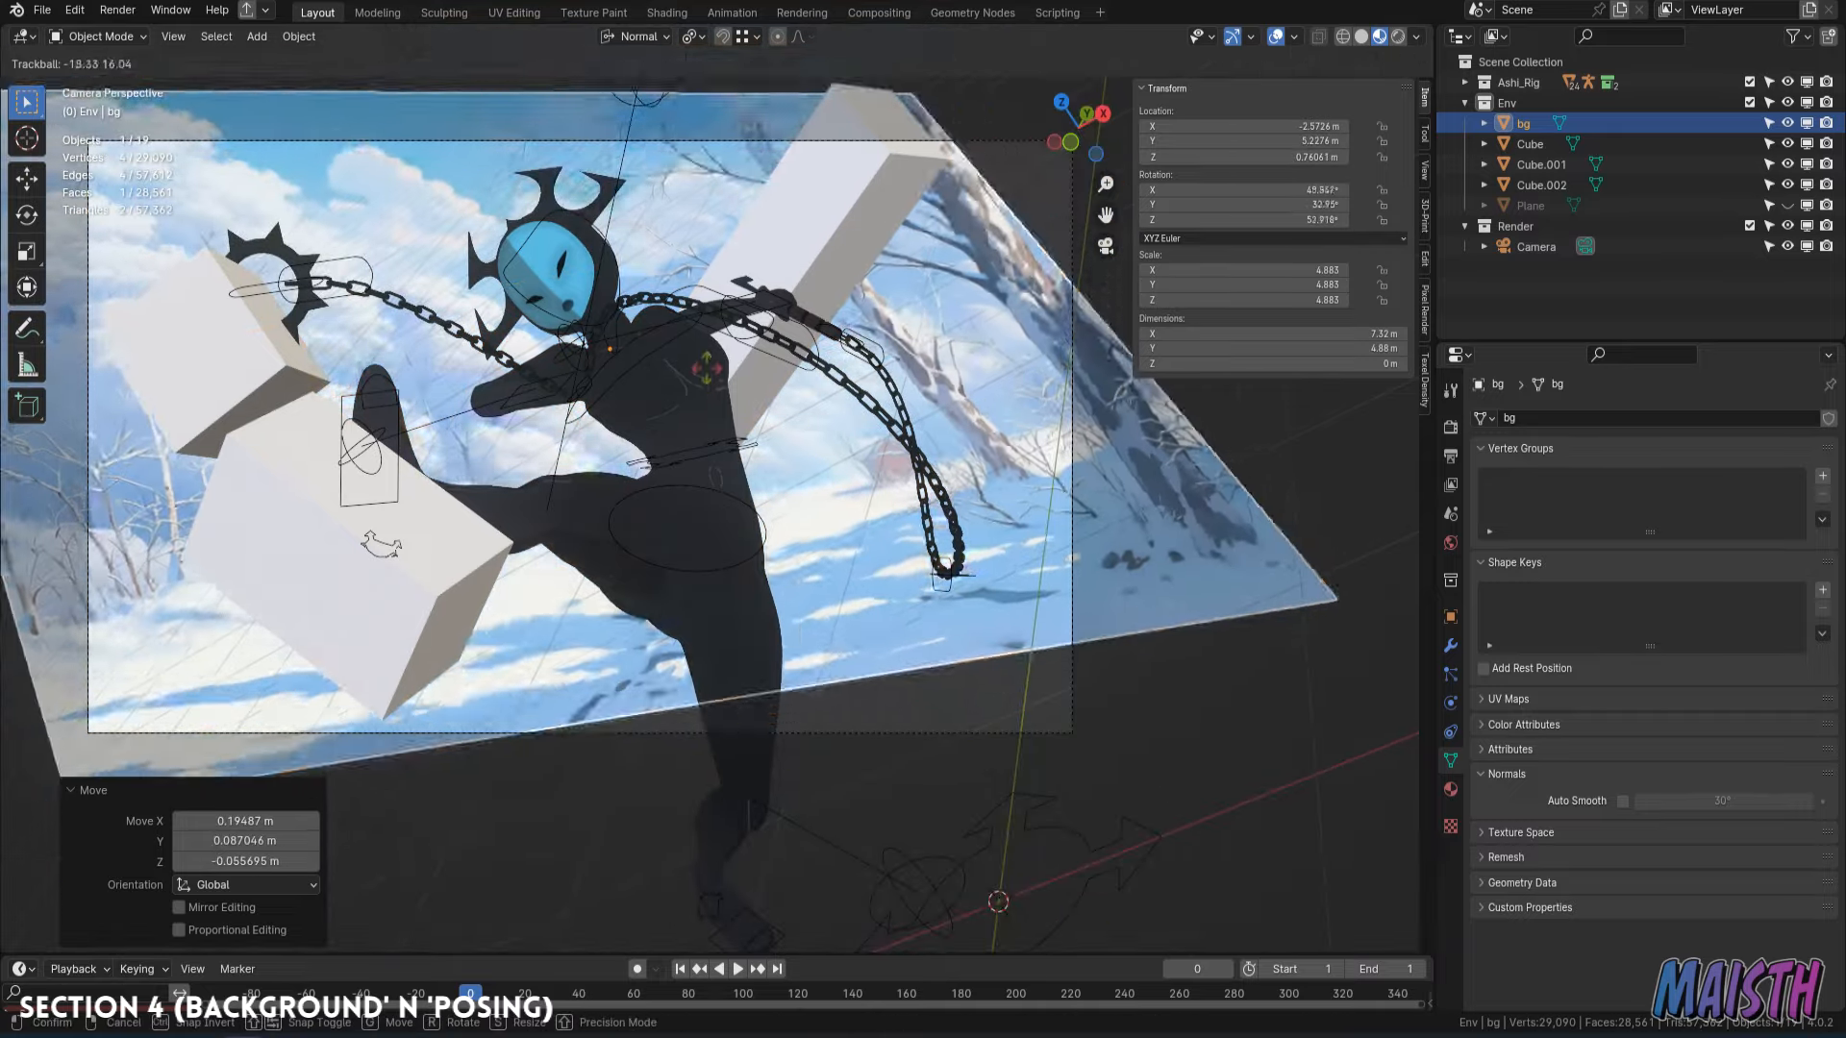
{"action": "left_click", "coordinate": [708, 397]}
{"action": "scroll", "coordinate": [714, 400], "scroll_direction": "down", "scroll_amount": 1}
{"action": "key", "text": "g"}
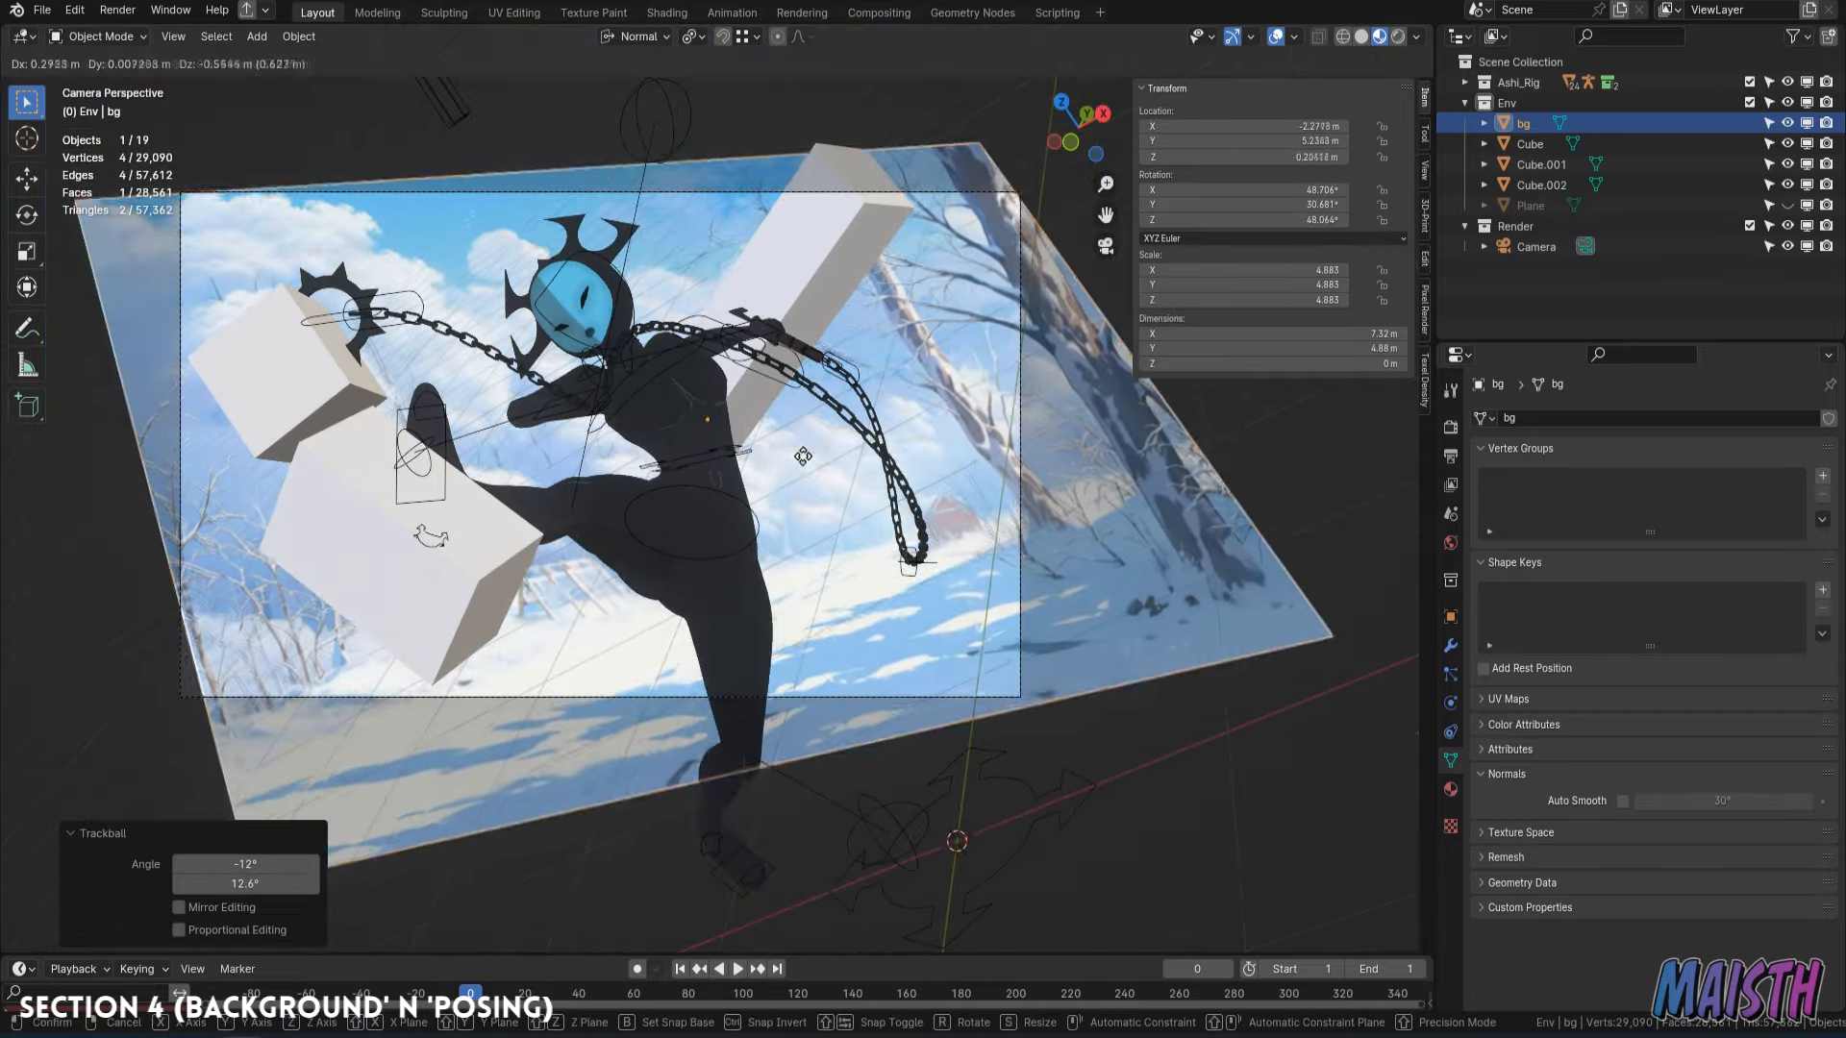
{"action": "left_click", "coordinate": [803, 455]}
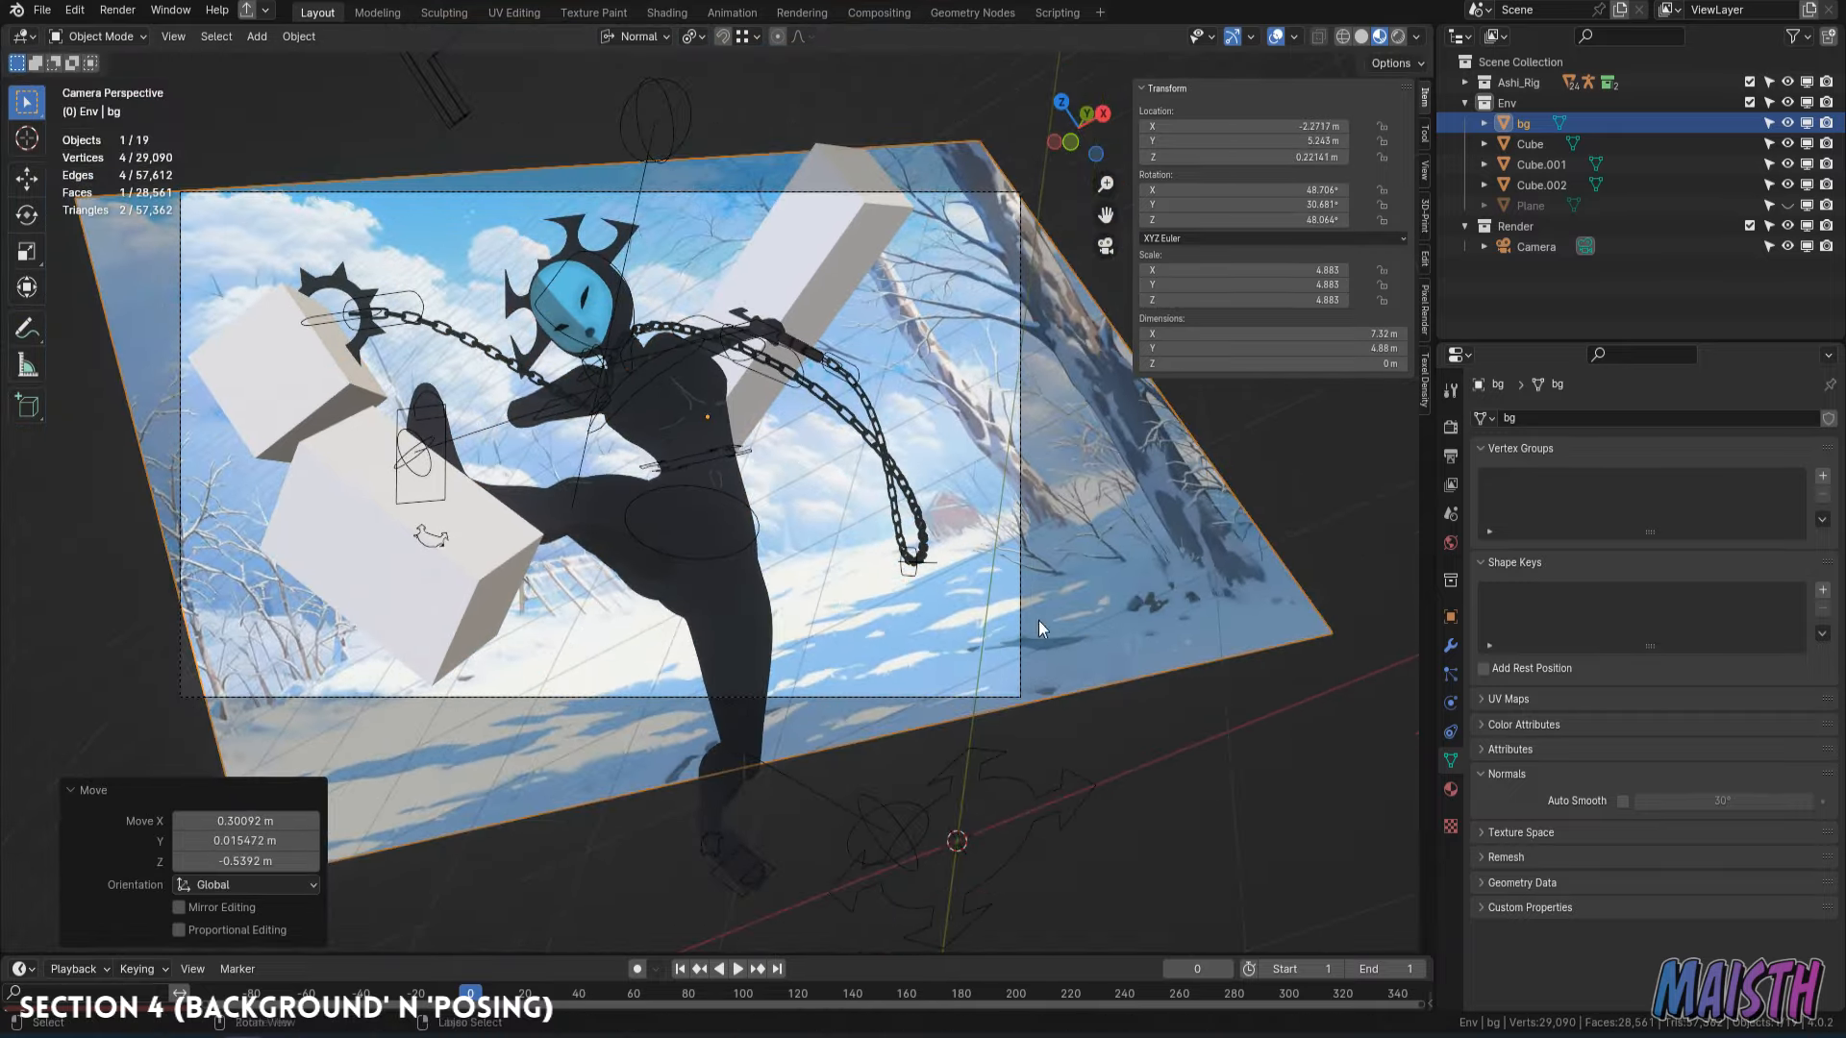
Rotate the background plane in the camera view to tilt its snowy scene behind the character.
{"action": "scroll", "coordinate": [802, 455], "scroll_direction": "up", "scroll_amount": 2}
{"action": "key", "text": "r"}
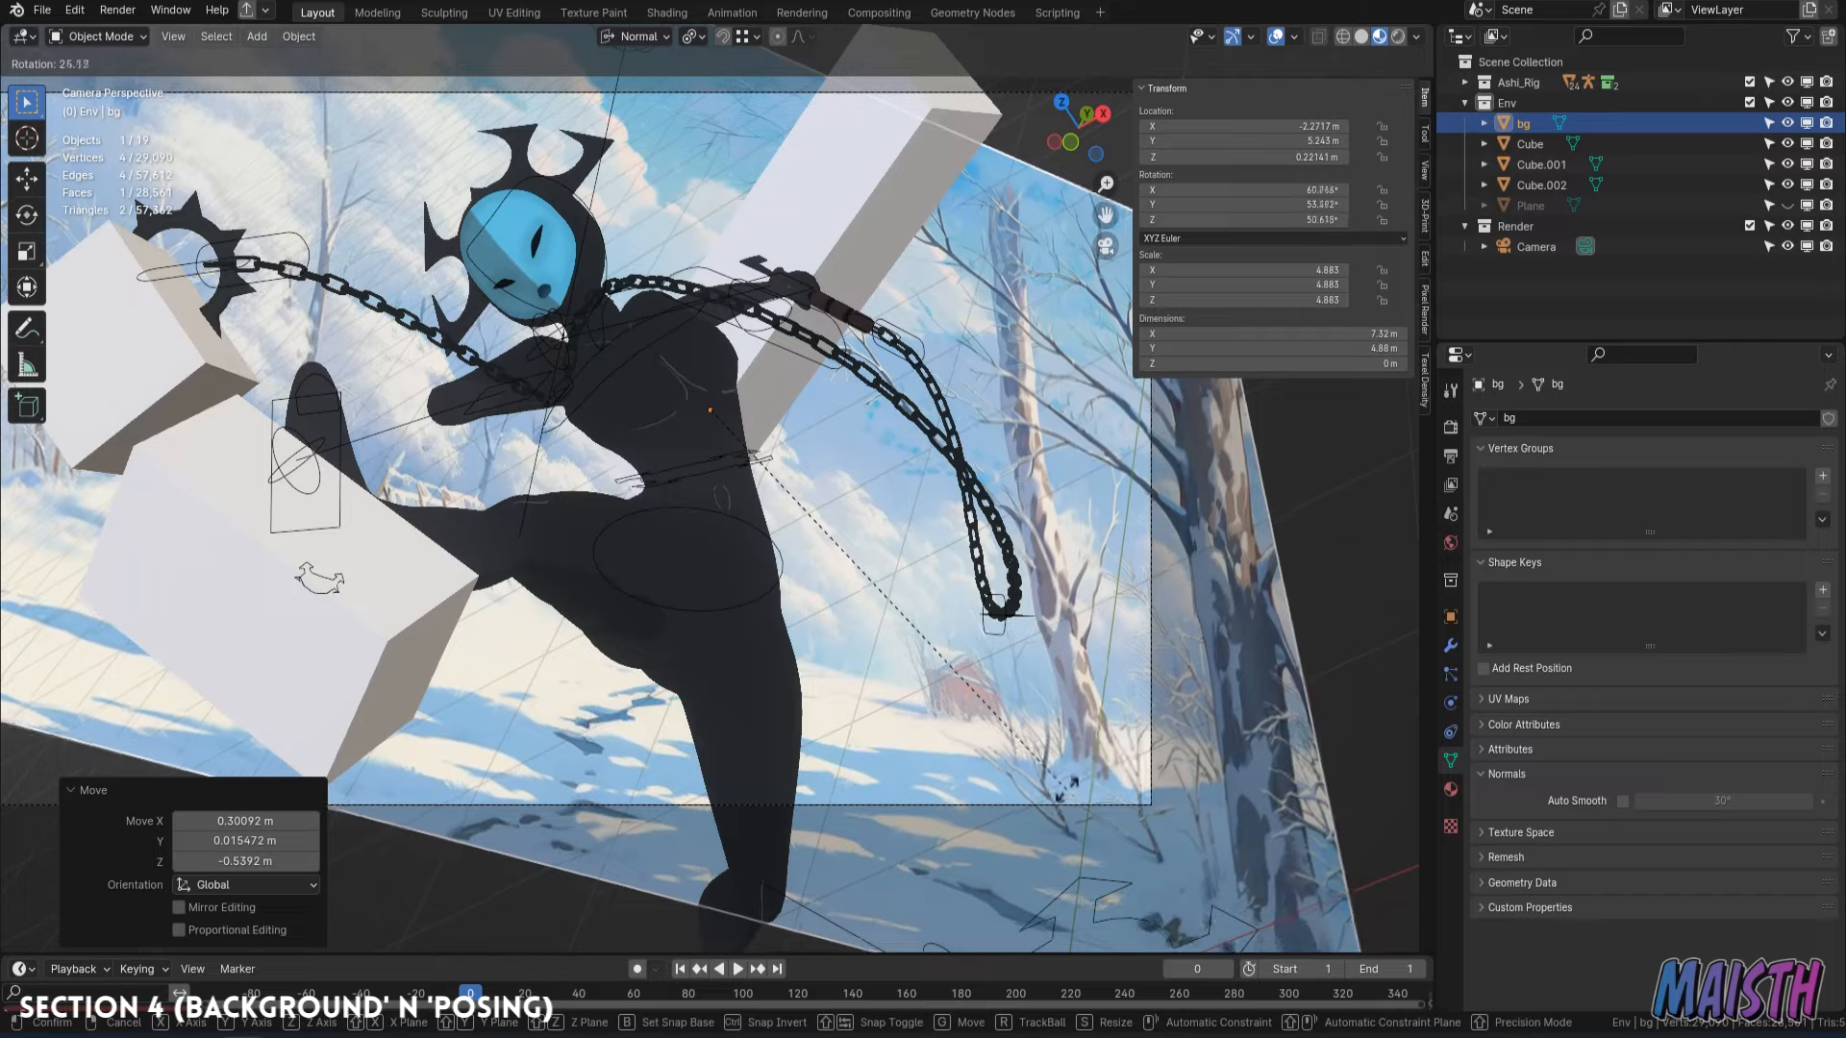
{"action": "right_click", "coordinate": [1060, 781]}
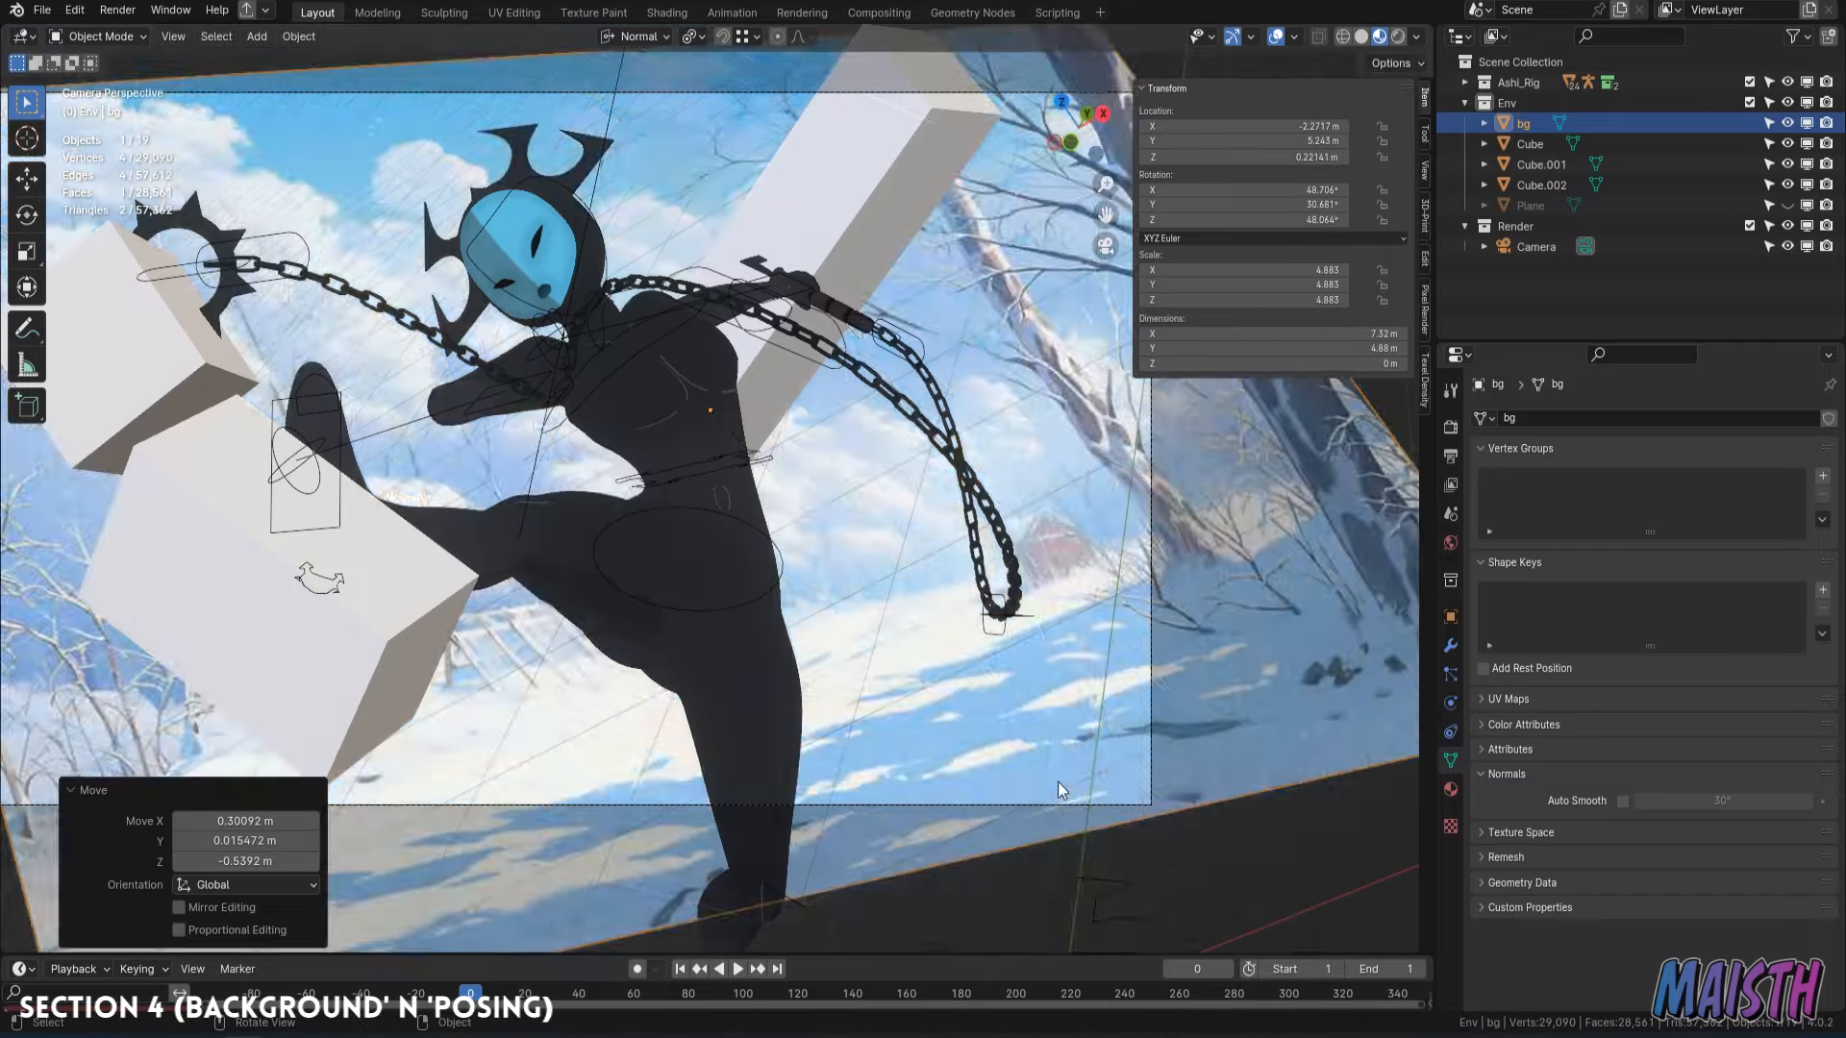
{"action": "key", "text": "KP_1"}
{"action": "middle_click_drag", "start_coordinate": [1059, 780], "coordinate": [1006, 654]}
{"action": "key", "text": "KP_0"}
{"action": "key", "text": "r"}
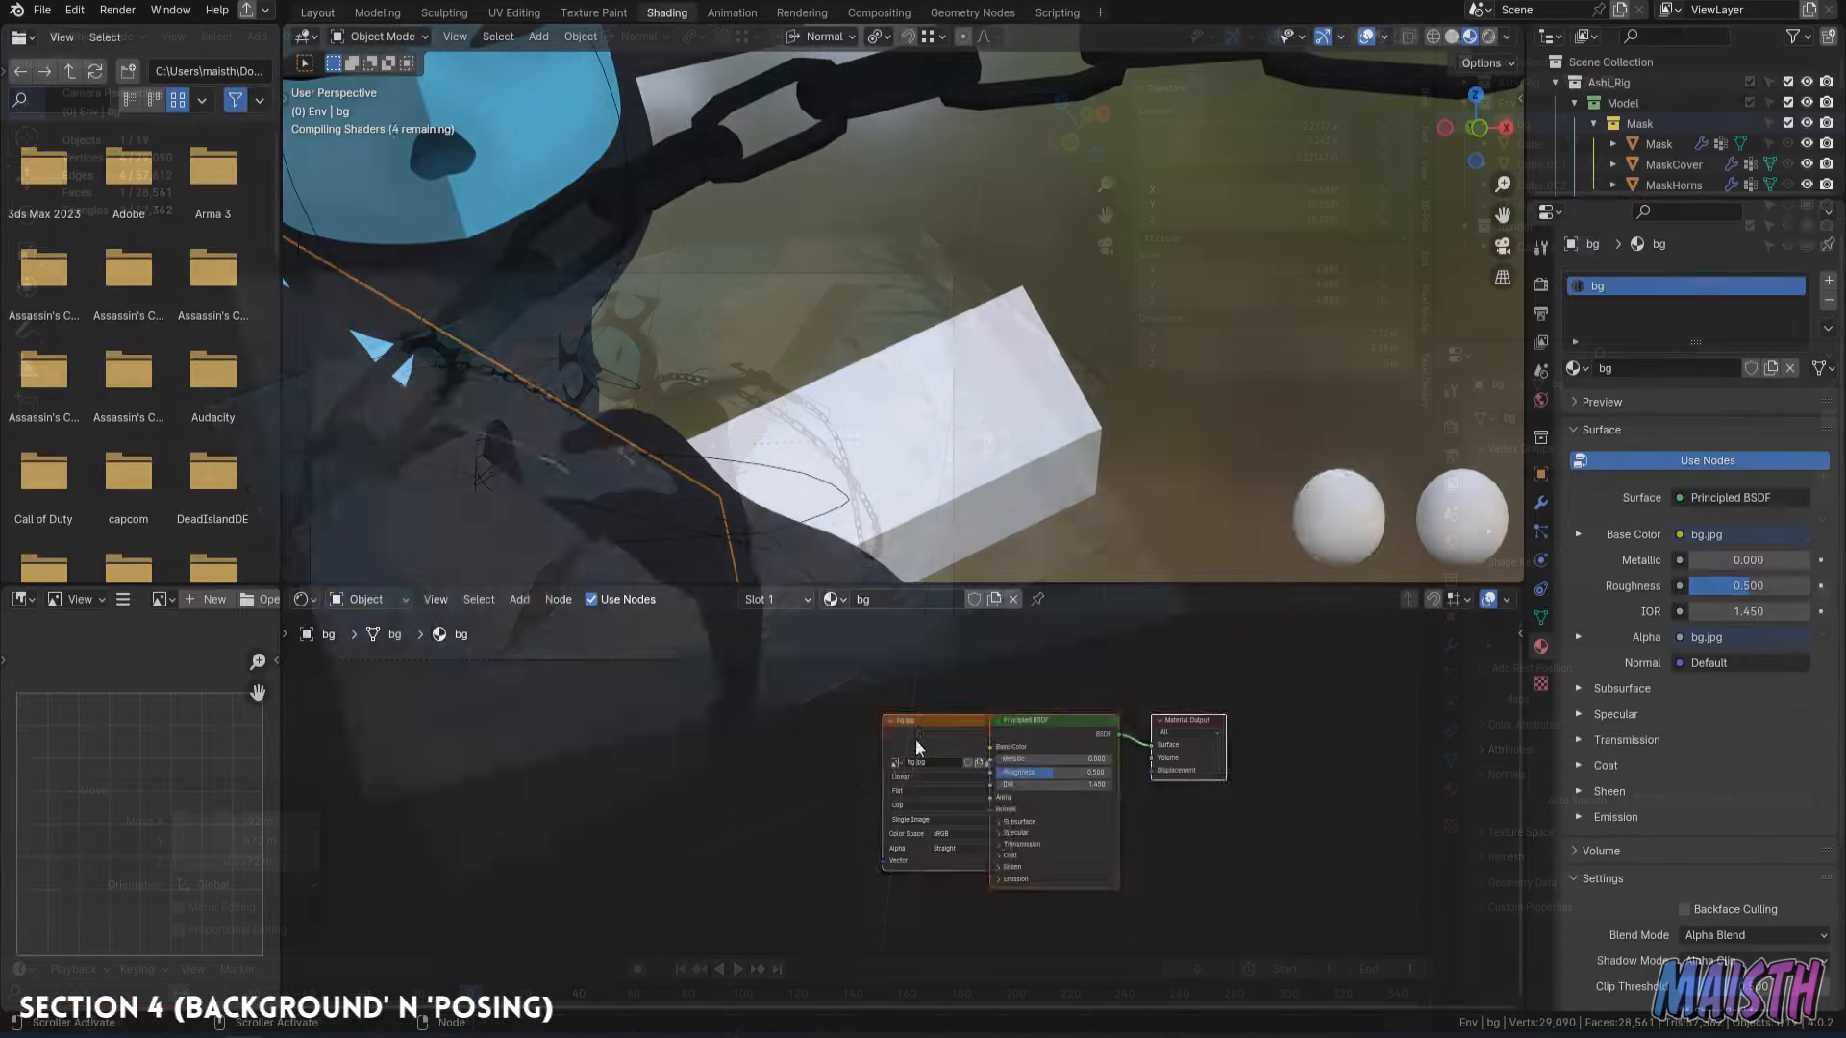
Replace the bg material's Principled BSDF with an Emission shader linking the bg.jpg color to the Material Output surface.
{"action": "scroll", "coordinate": [1060, 685], "scroll_direction": "up", "scroll_amount": 4}
{"action": "key", "text": "x"}
{"action": "key", "text": "shift+a"}
{"action": "type", "text": "em"}
{"action": "key", "text": "Return"}
{"action": "left_click", "coordinate": [999, 670]}
{"action": "middle_click_drag", "start_coordinate": [990, 673], "coordinate": [778, 703]}
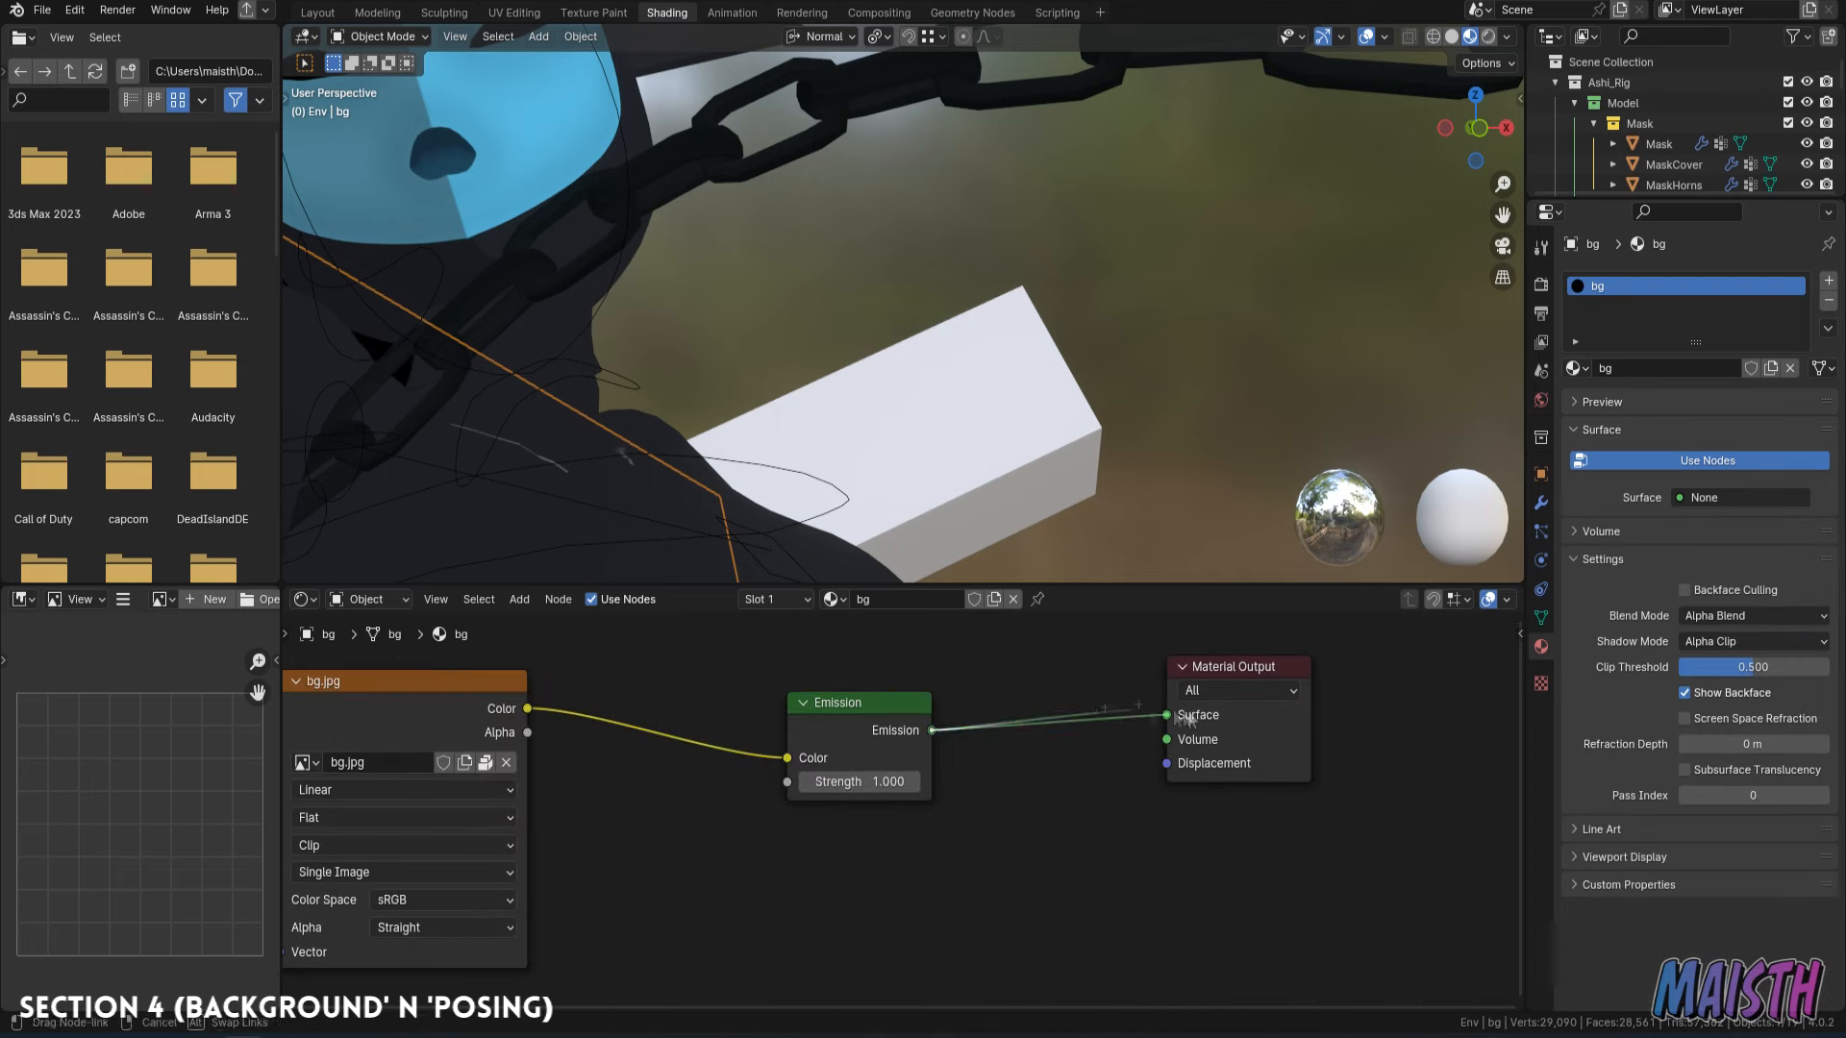
{"action": "left_click_drag", "start_coordinate": [1190, 719], "coordinate": [1175, 716]}
Add Texture Coordinate and Mapping nodes to the bg.jpg texture and move them away to leave room between.
{"action": "middle_click_drag", "start_coordinate": [414, 736], "coordinate": [884, 759]}
{"action": "scroll", "coordinate": [865, 766], "scroll_direction": "down", "scroll_amount": 6}
{"action": "left_click", "coordinate": [864, 765]}
{"action": "key", "text": "ctrl+t"}
{"action": "middle_click_drag", "start_coordinate": [630, 777], "coordinate": [817, 728]}
{"action": "key", "text": "g"}
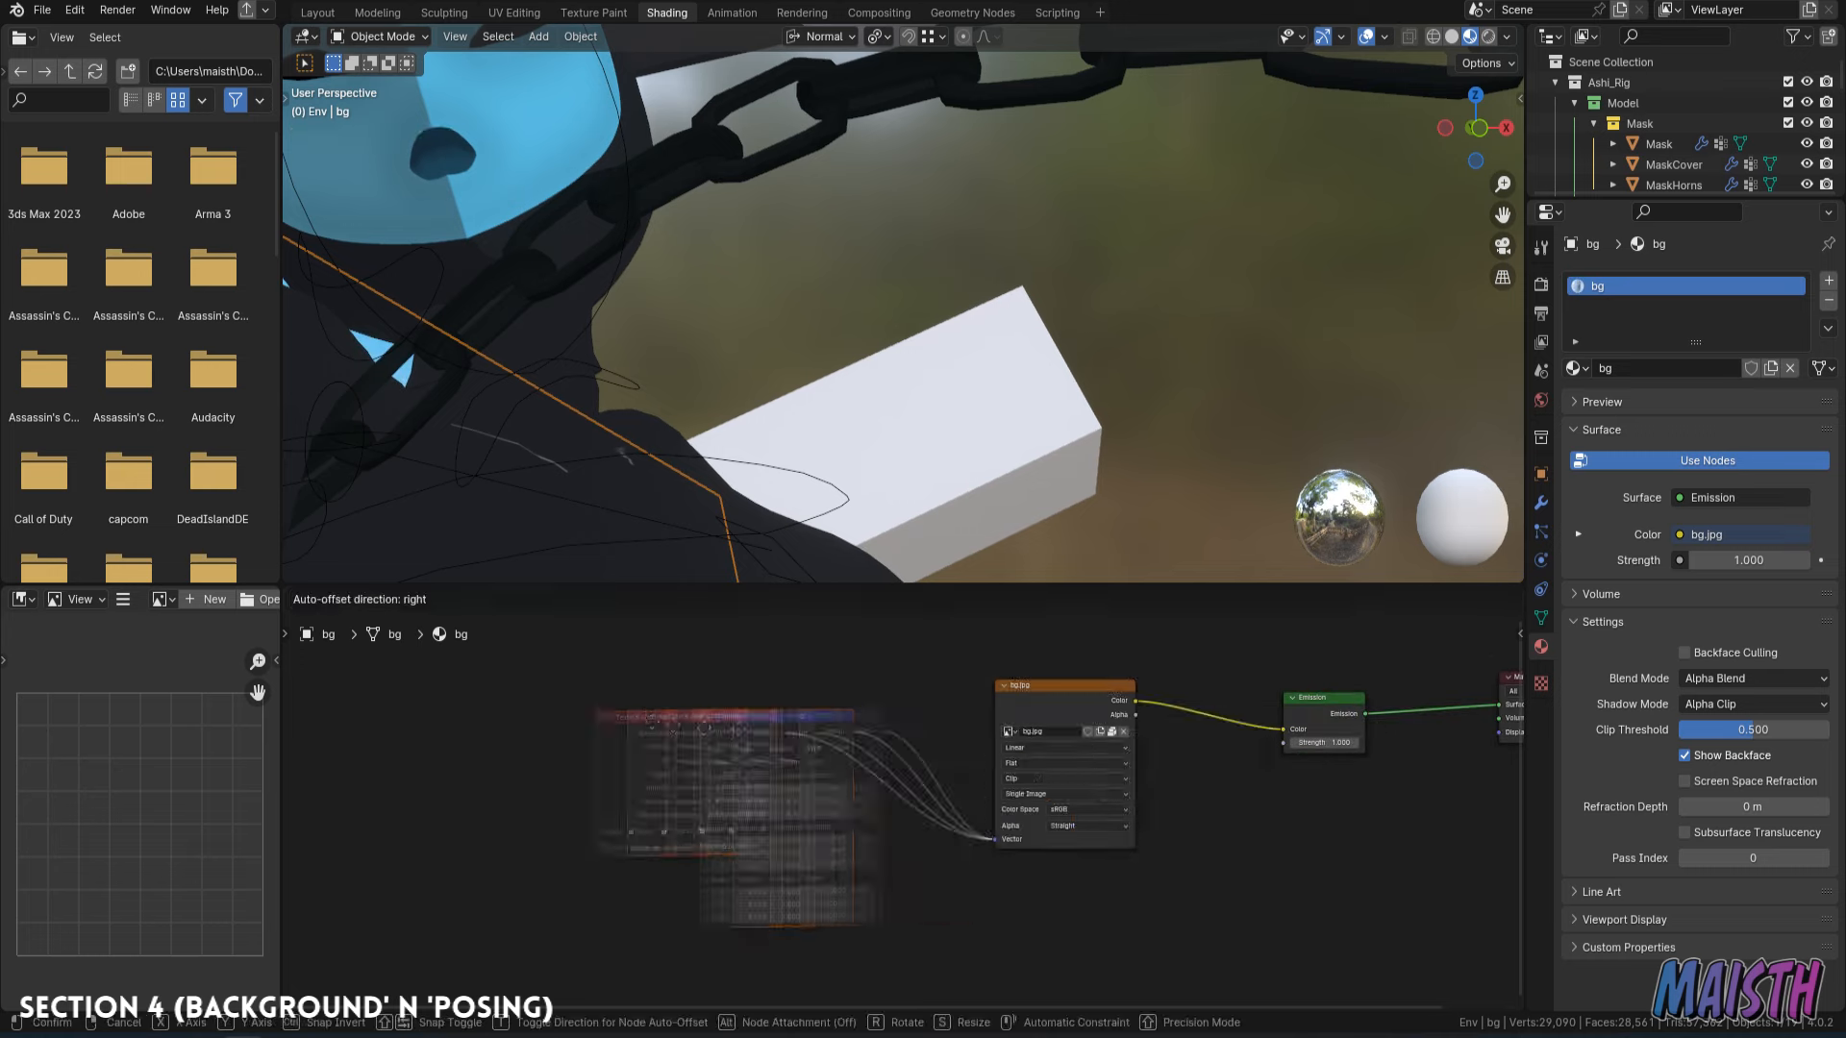
{"action": "left_click", "coordinate": [798, 690]}
Add a Noise Texture node and insert a color Mix node between the Mapping and bg.jpg nodes.
{"action": "key", "text": "shift+a"}
{"action": "type", "text": "n"}
{"action": "key", "text": "Return"}
{"action": "left_click", "coordinate": [726, 855]}
{"action": "key", "text": "shift+a"}
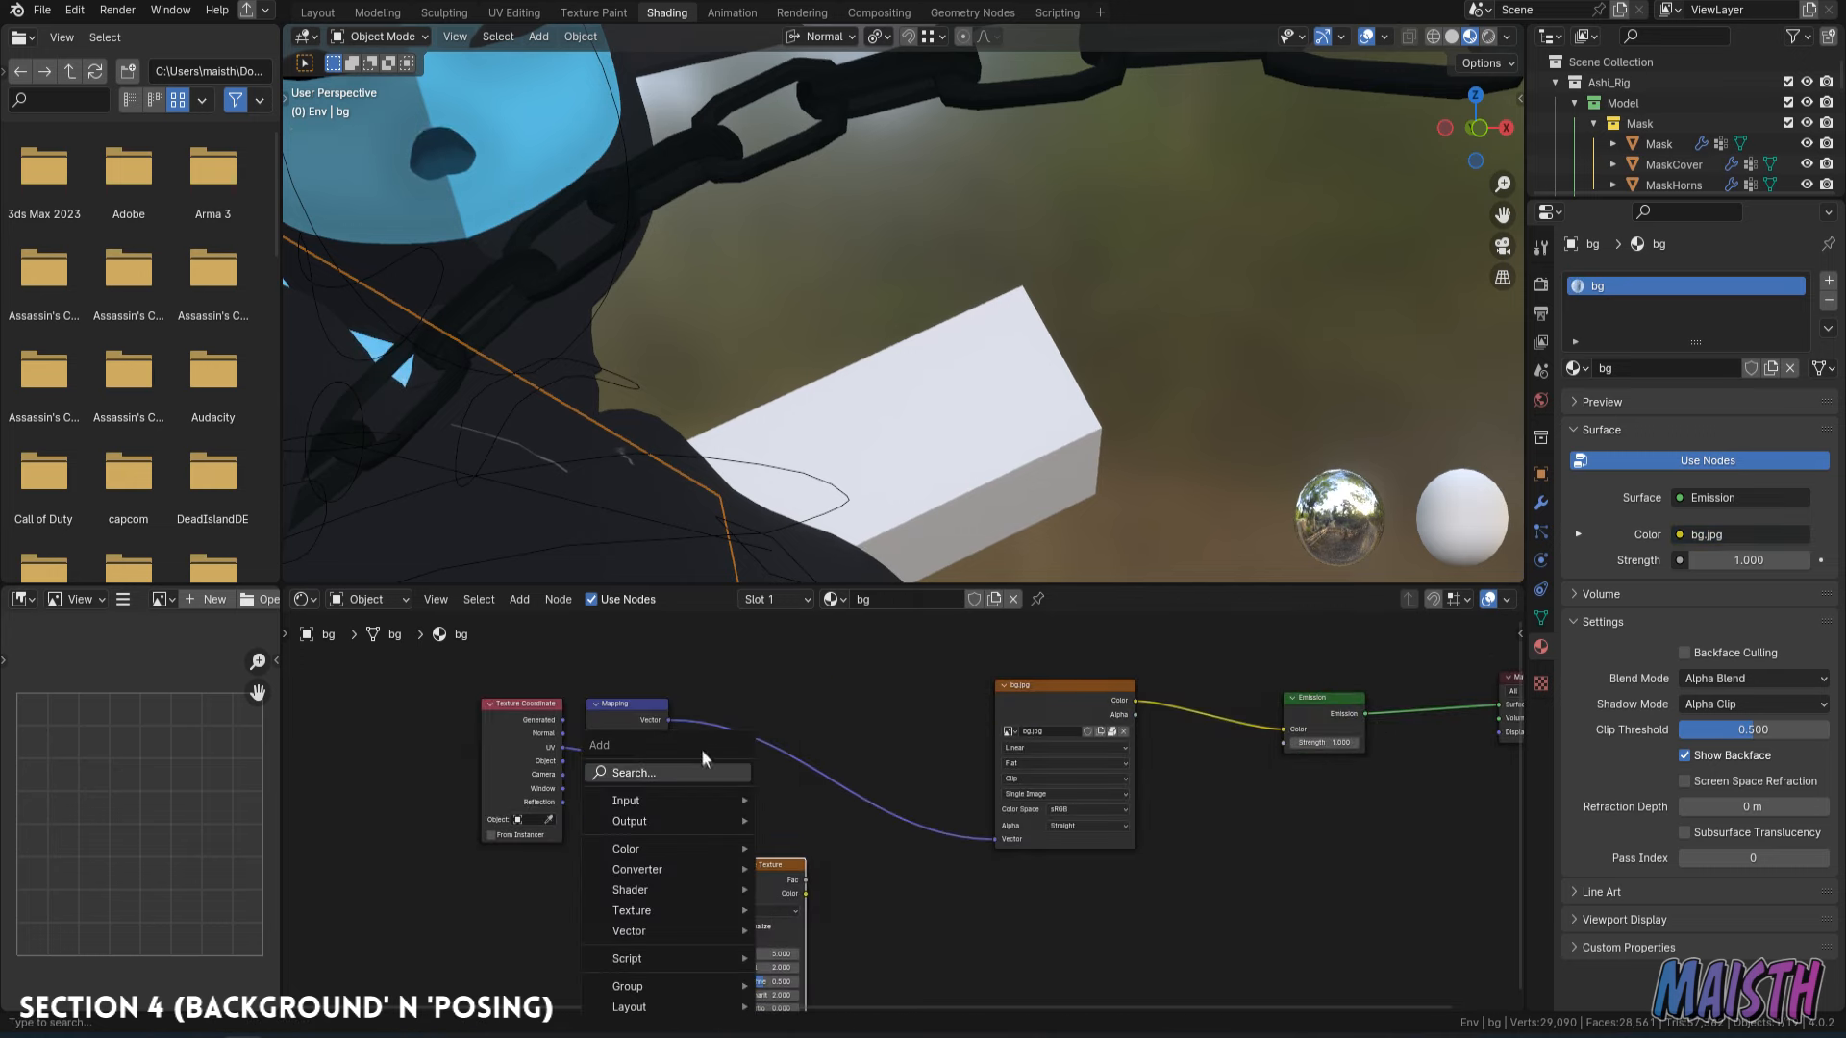
{"action": "left_click", "coordinate": [682, 767]}
{"action": "key", "text": "Return"}
{"action": "left_click", "coordinate": [863, 716]}
Set the Mix node to Linear Light and link the Noise Texture's color to its B input.
{"action": "scroll", "coordinate": [771, 384], "scroll_direction": "down", "scroll_amount": 6}
{"action": "middle_click_drag", "start_coordinate": [770, 383], "coordinate": [836, 279]}
{"action": "key", "text": "KP_0"}
{"action": "middle_click_drag", "start_coordinate": [825, 163], "coordinate": [839, 195], "text": "shift"}
{"action": "scroll", "coordinate": [901, 811], "scroll_direction": "up", "scroll_amount": 2}
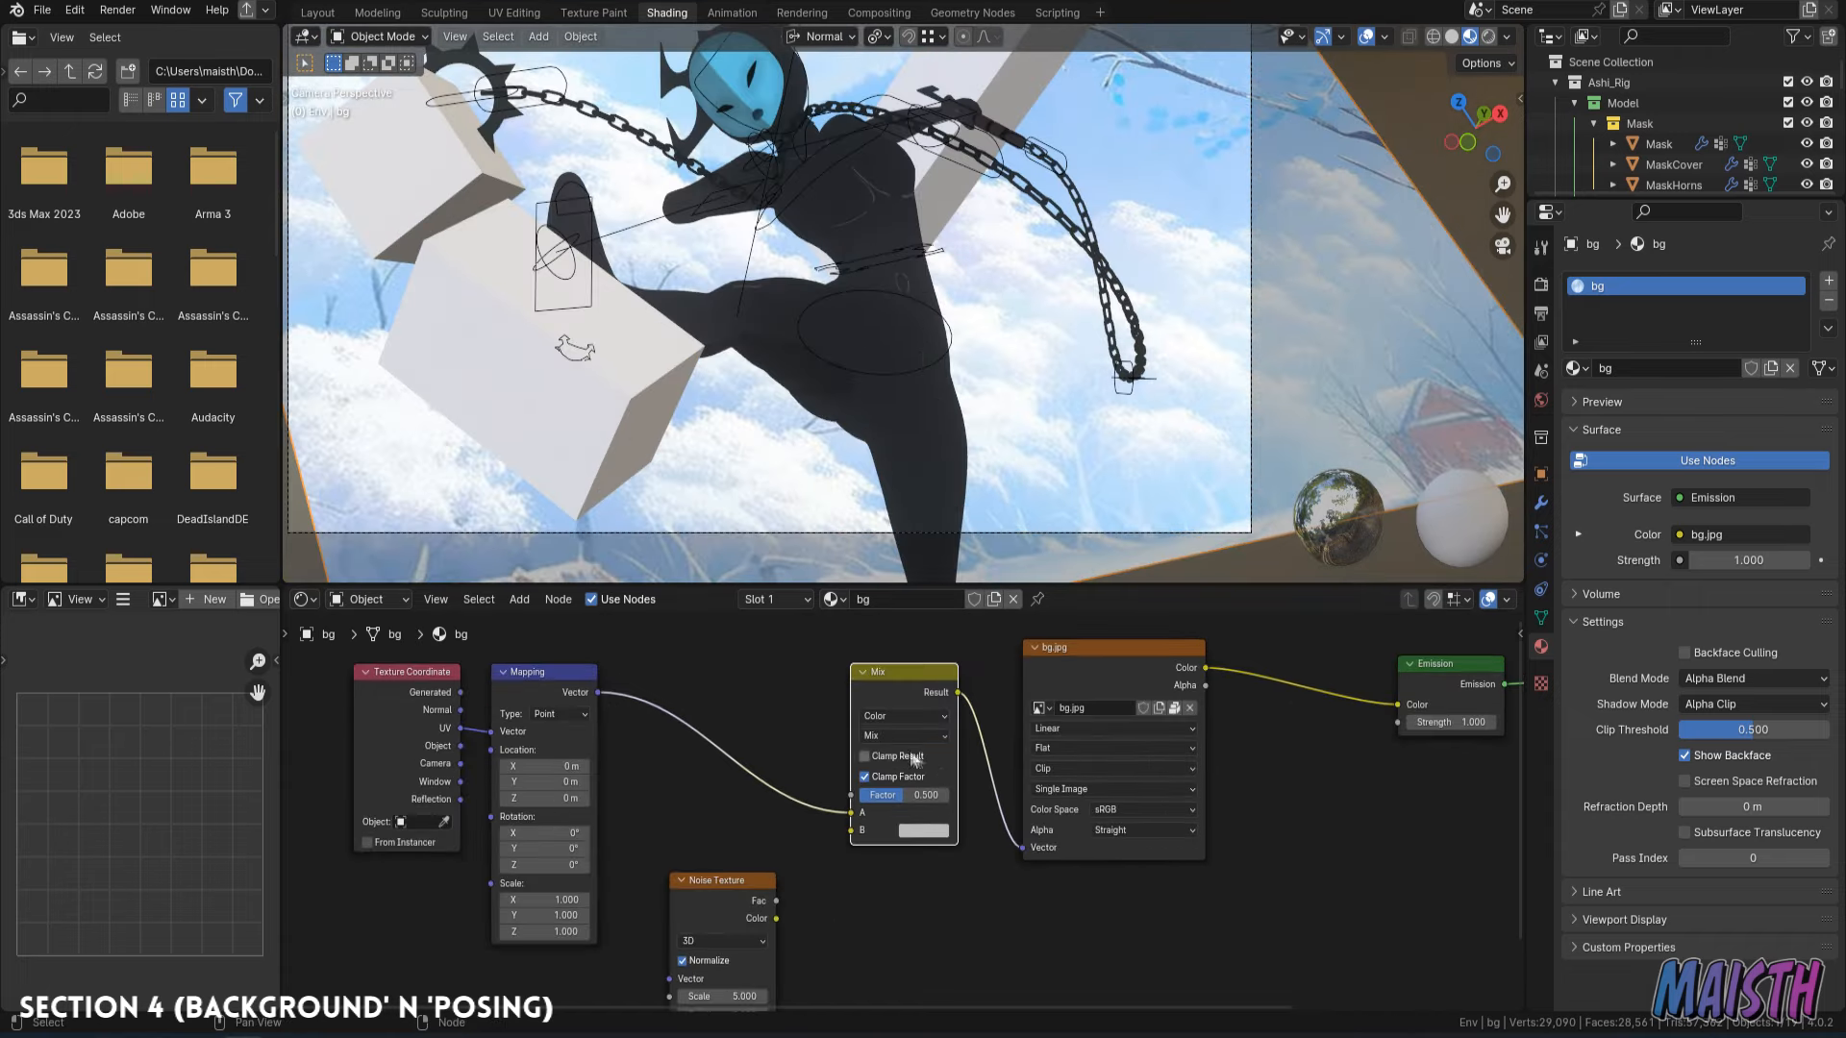
{"action": "left_click", "coordinate": [904, 736]}
{"action": "left_click", "coordinate": [894, 562]}
{"action": "middle_click_drag", "start_coordinate": [811, 873], "coordinate": [810, 838]}
{"action": "left_click_drag", "start_coordinate": [809, 838], "coordinate": [881, 749]}
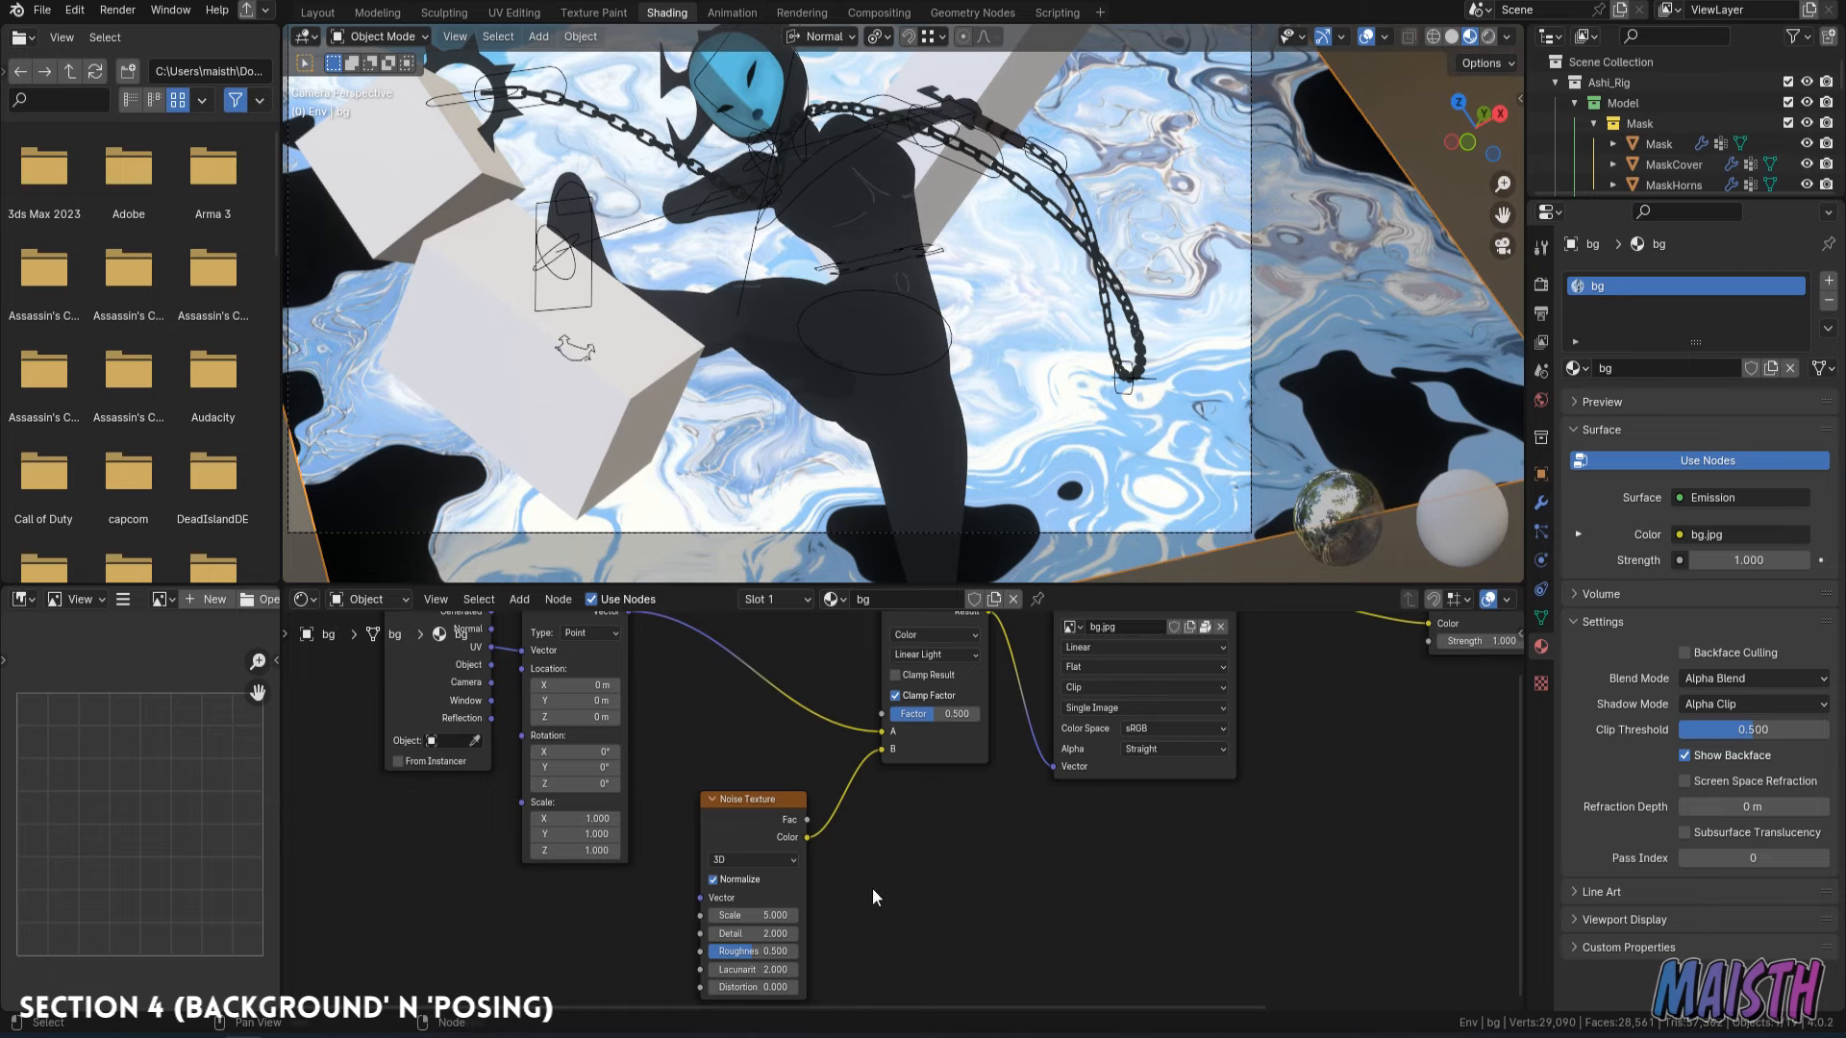
Set the Noise Texture's scale to 5000 in the bg material.
{"action": "scroll", "coordinate": [761, 870], "scroll_direction": "up", "scroll_amount": 2}
{"action": "left_click", "coordinate": [776, 877]}
{"action": "type", "text": "5"}
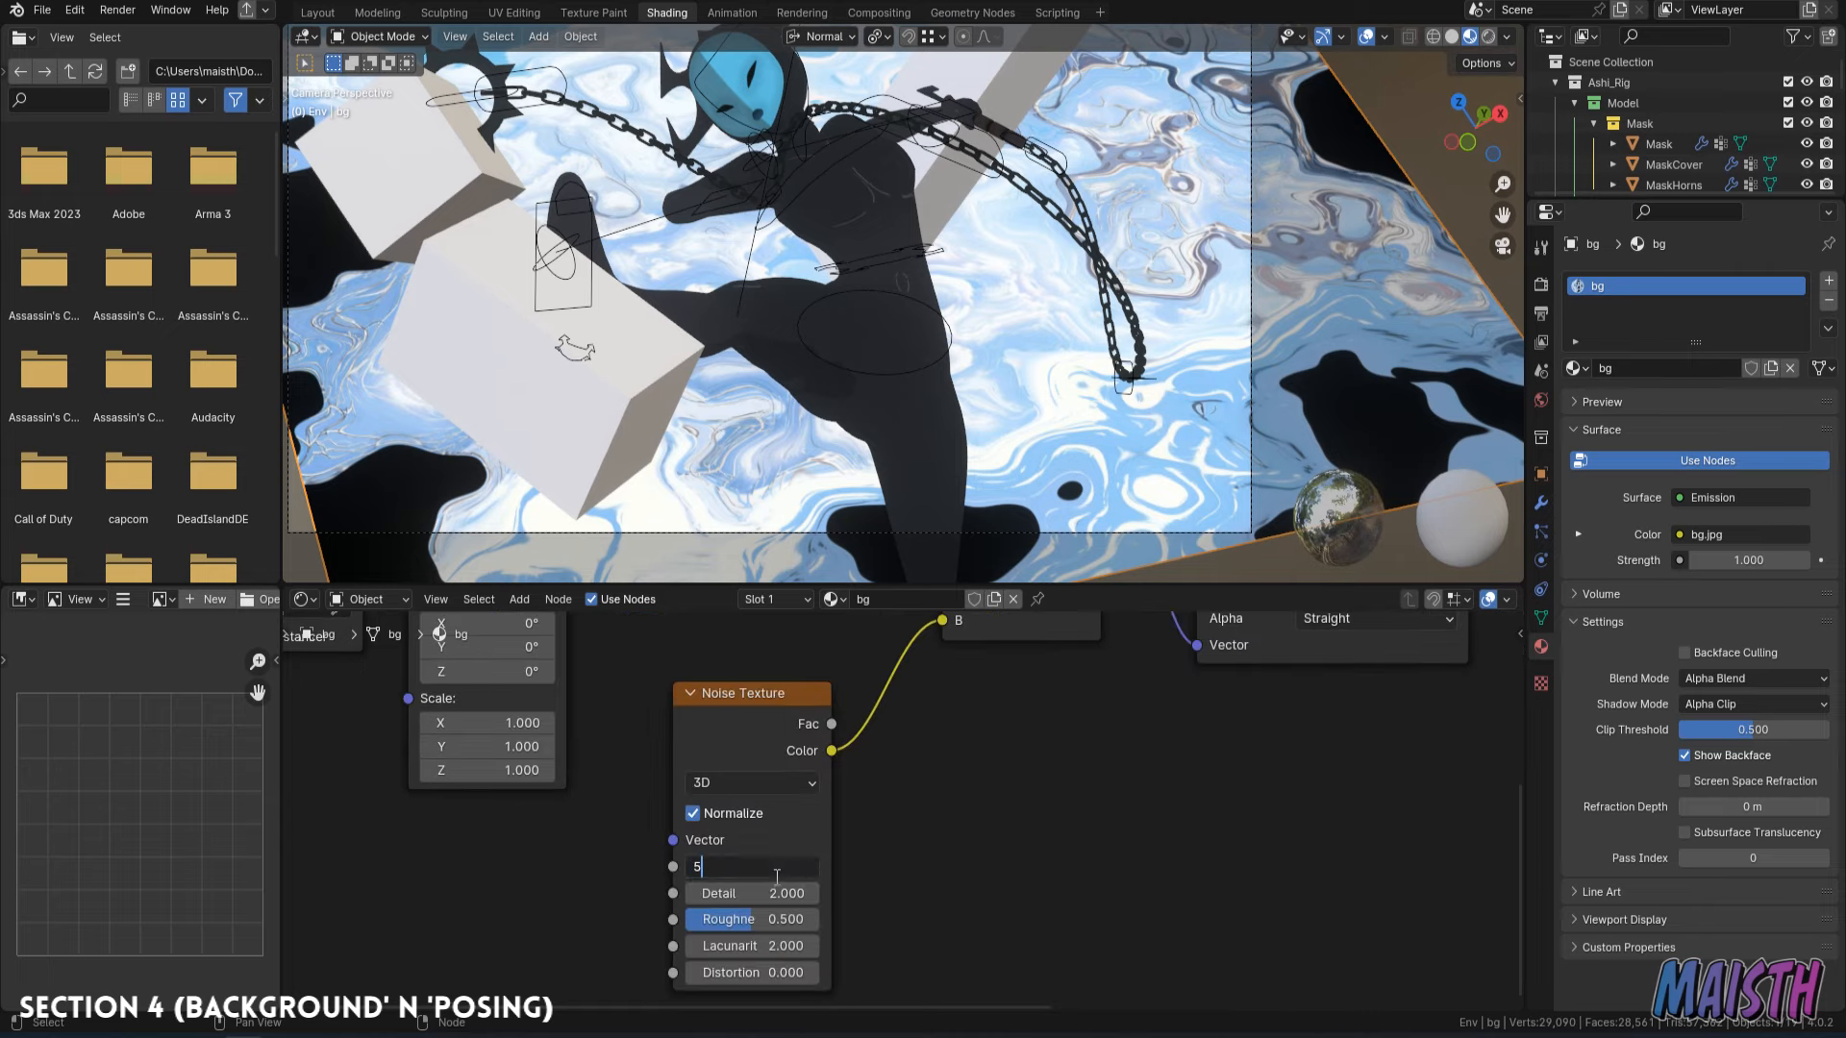
{"action": "type", "text": "000"}
{"action": "key", "text": "Return"}
Lower the Linear Light Mix node's factor to 0.017.
{"action": "middle_click_drag", "start_coordinate": [1013, 657], "coordinate": [925, 898]}
{"action": "scroll", "coordinate": [925, 898], "scroll_direction": "up", "scroll_amount": 7}
{"action": "left_click_drag", "start_coordinate": [937, 732], "coordinate": [818, 732]}
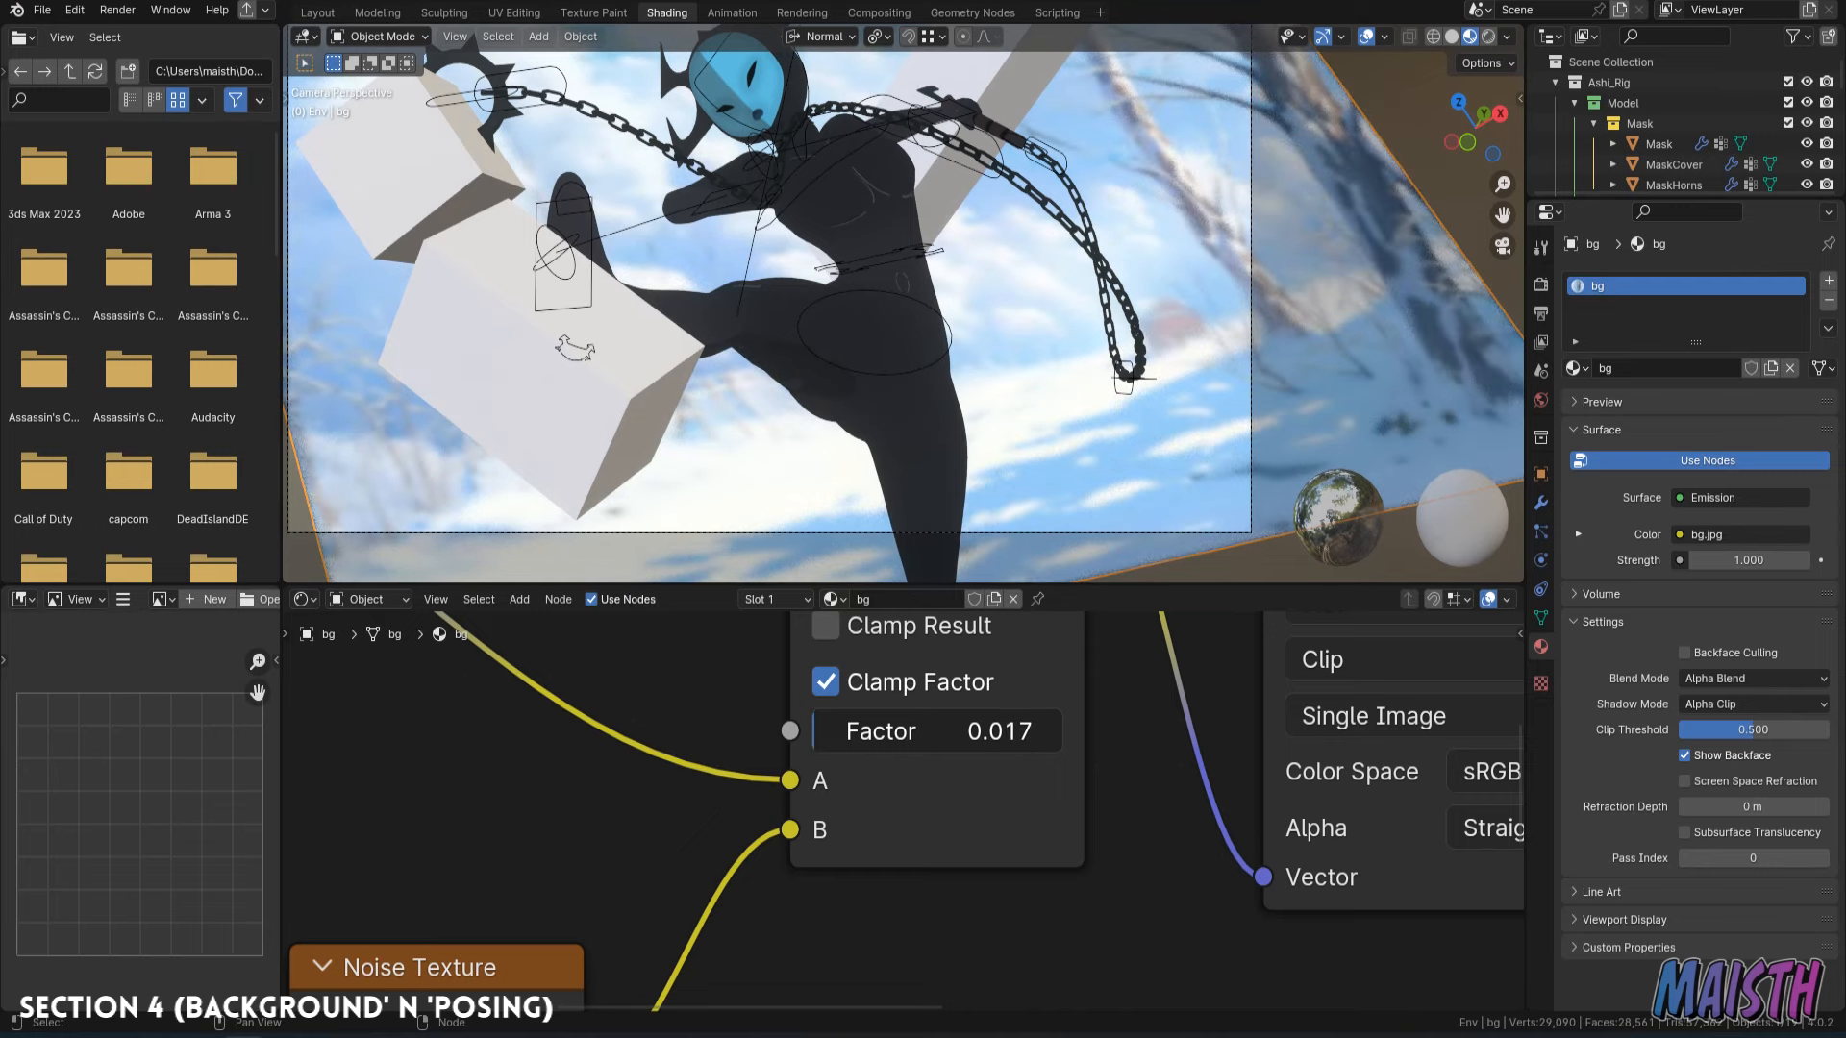
Rotate and shift the bg plane to change how the snowy background tilts behind the character.
{"action": "scroll", "coordinate": [996, 384], "scroll_direction": "down", "scroll_amount": 2}
{"action": "key", "text": "r"}
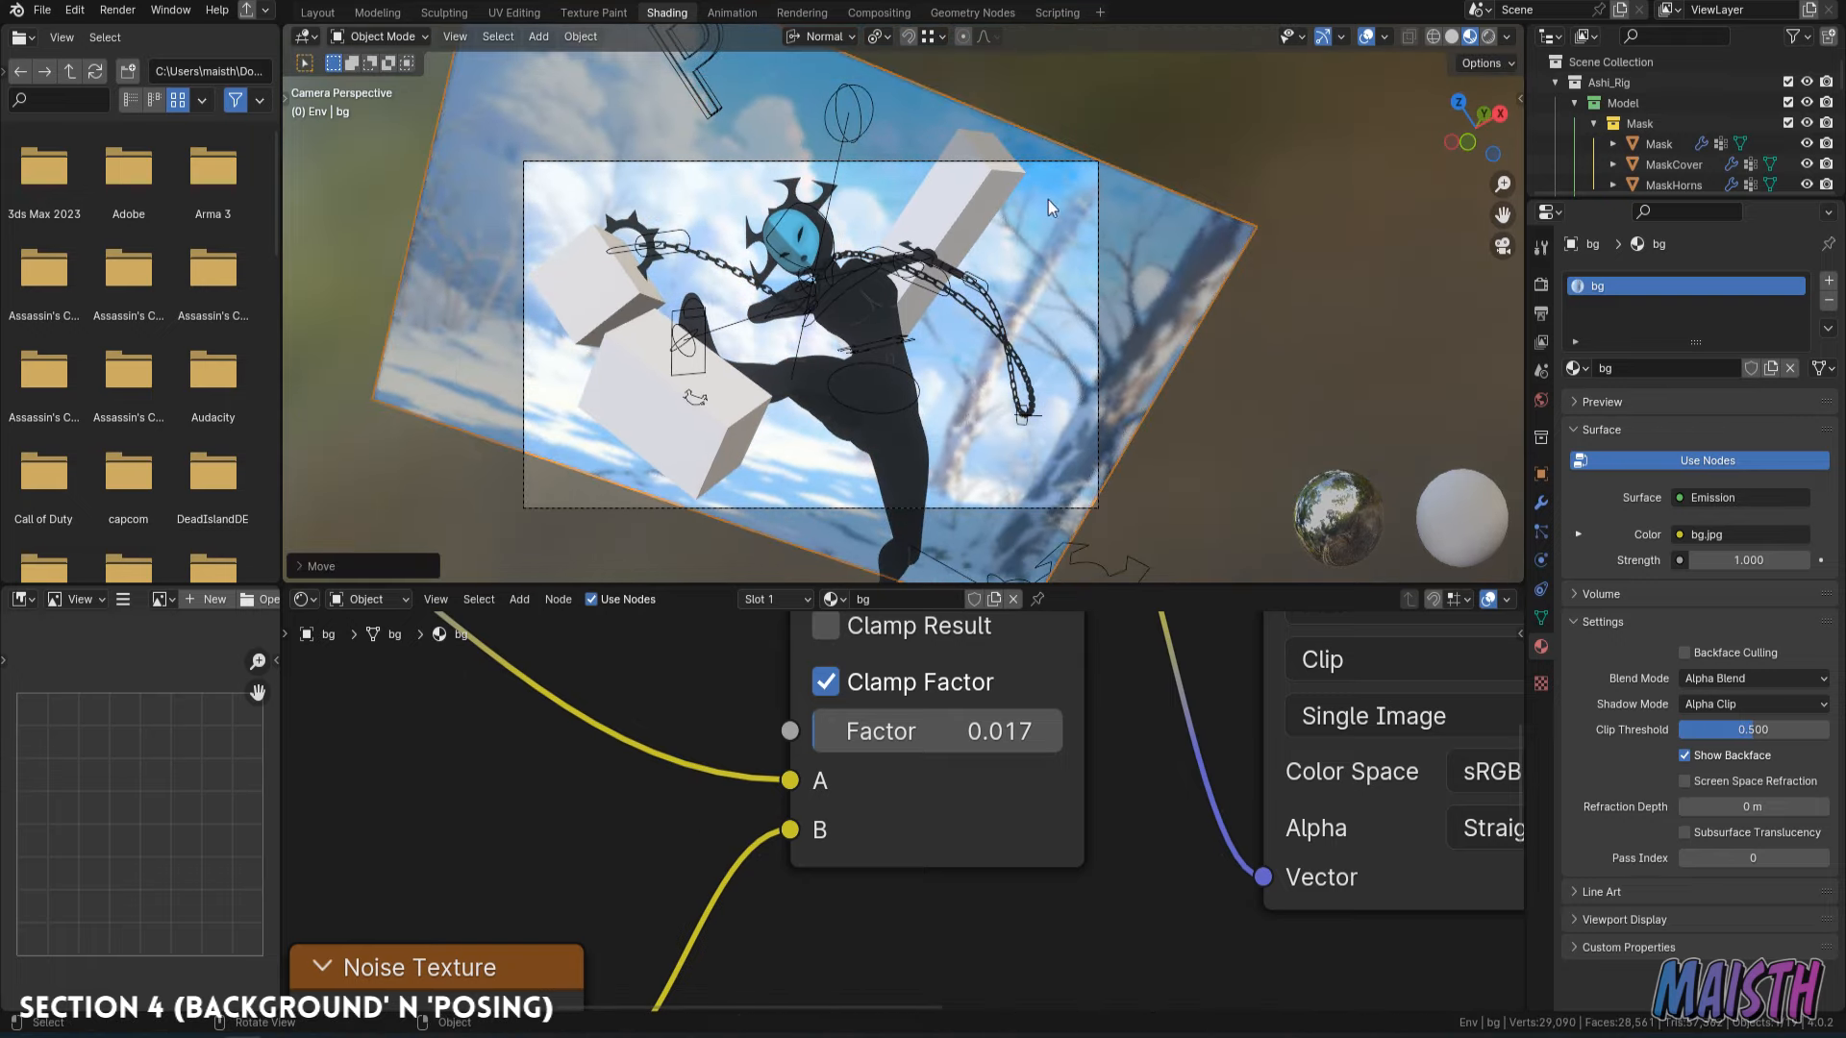
{"action": "key", "text": "Tab"}
{"action": "key", "text": "g"}
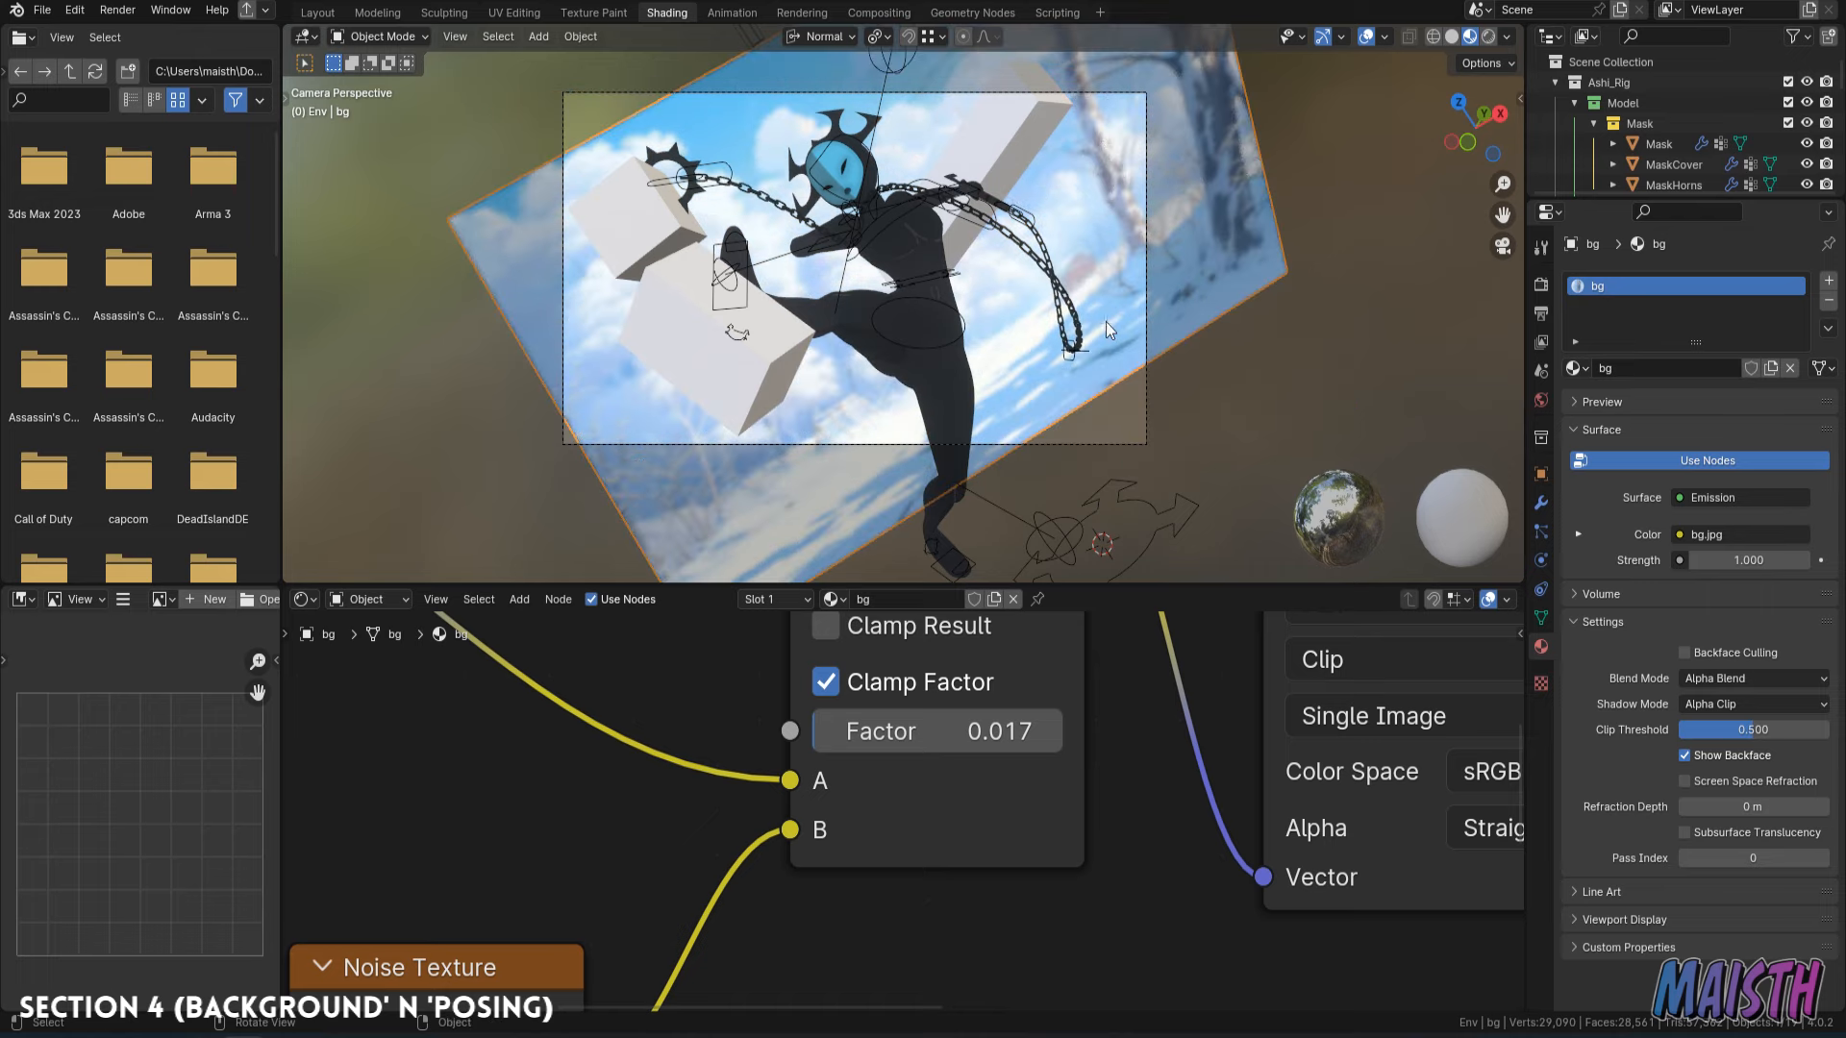
{"action": "key", "text": "g"}
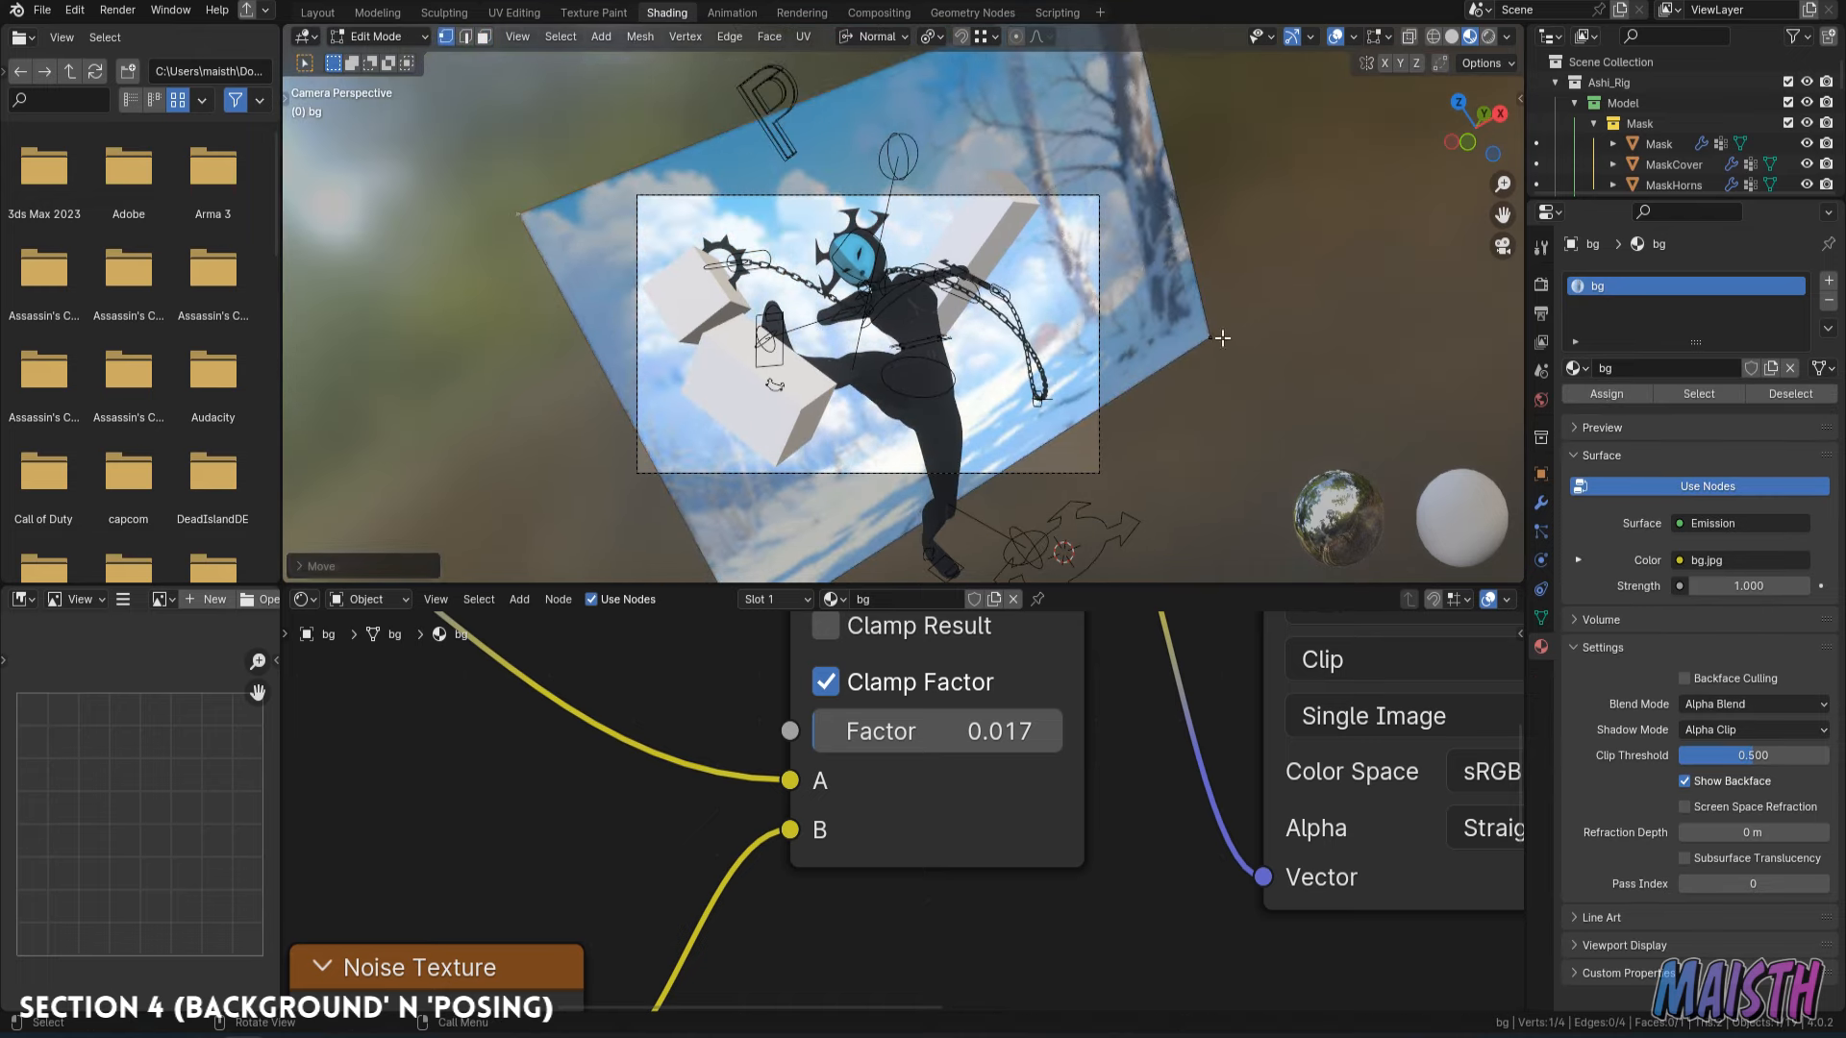
Move the bg plane's corner vertices in Edit Mode to stretch the background image, and save the file.
{"action": "key", "text": "g"}
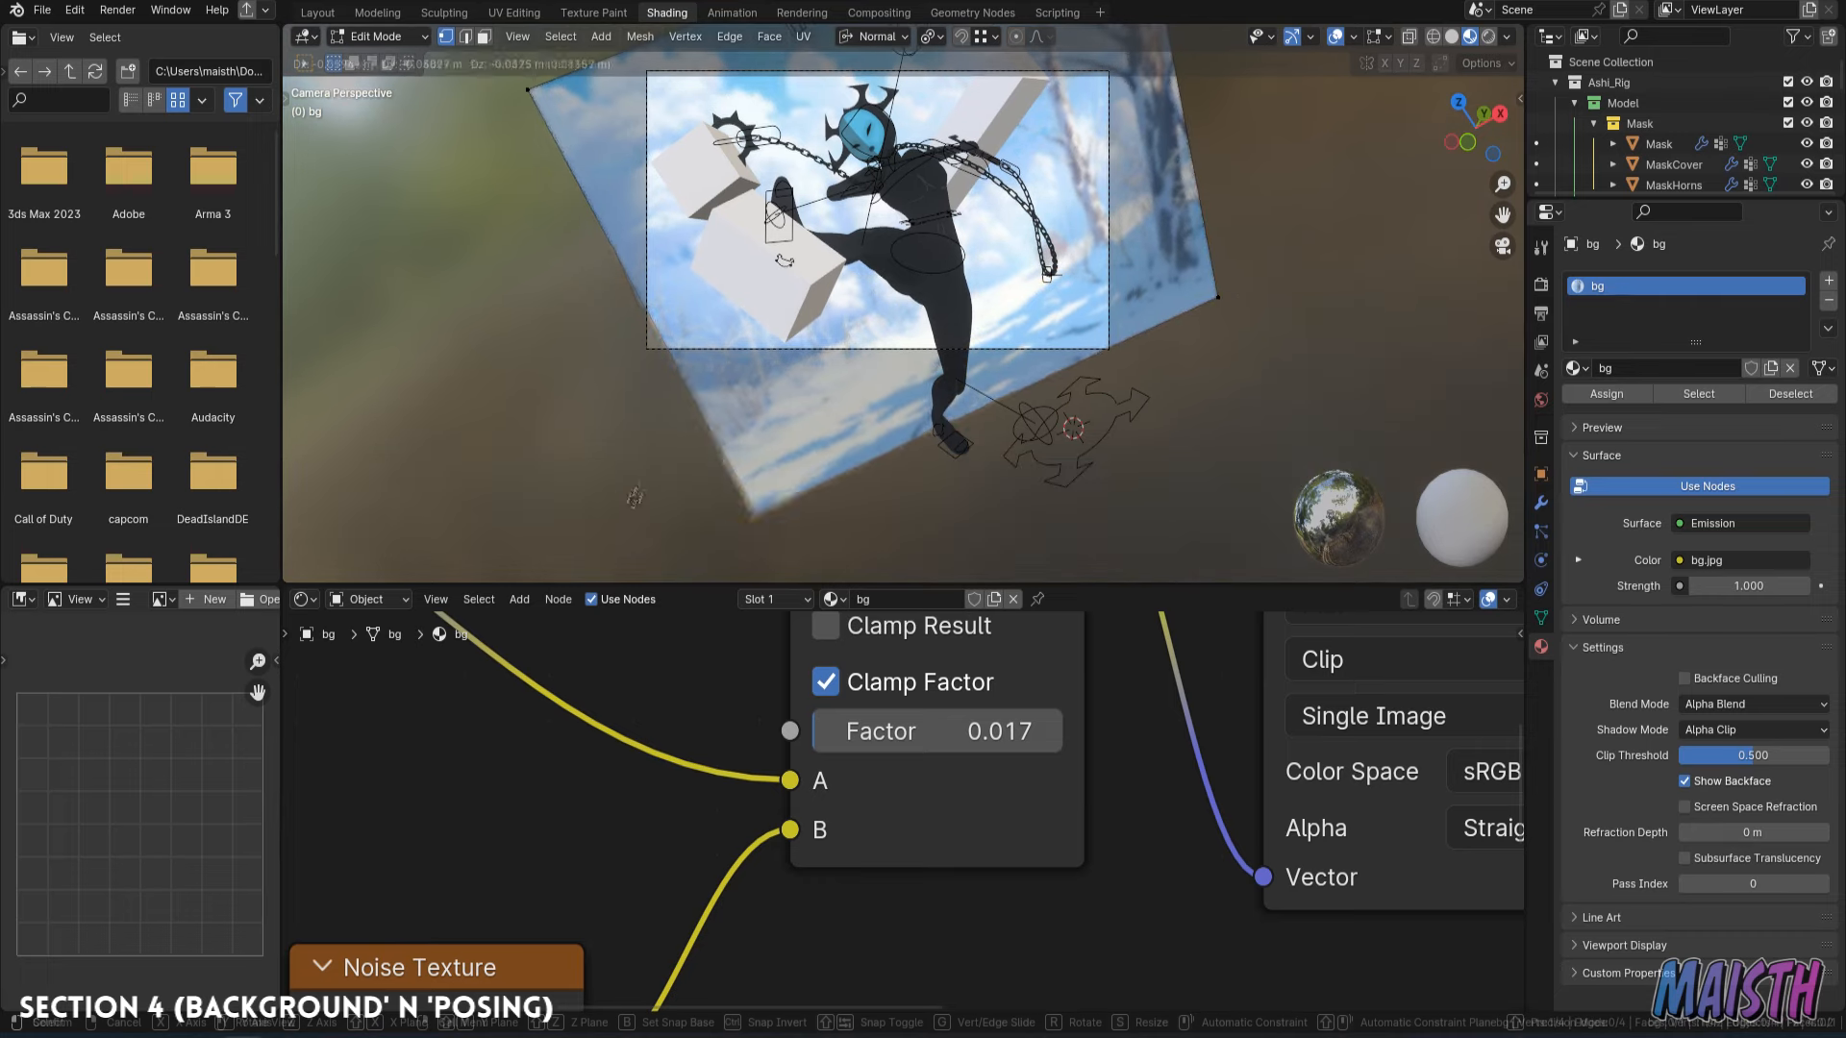
{"action": "left_click", "coordinate": [905, 212]}
{"action": "scroll", "coordinate": [857, 337], "scroll_direction": "up", "scroll_amount": 4}
{"action": "middle_click_drag", "start_coordinate": [905, 213], "coordinate": [940, 334], "text": "shift"}
{"action": "key", "text": "Tab"}
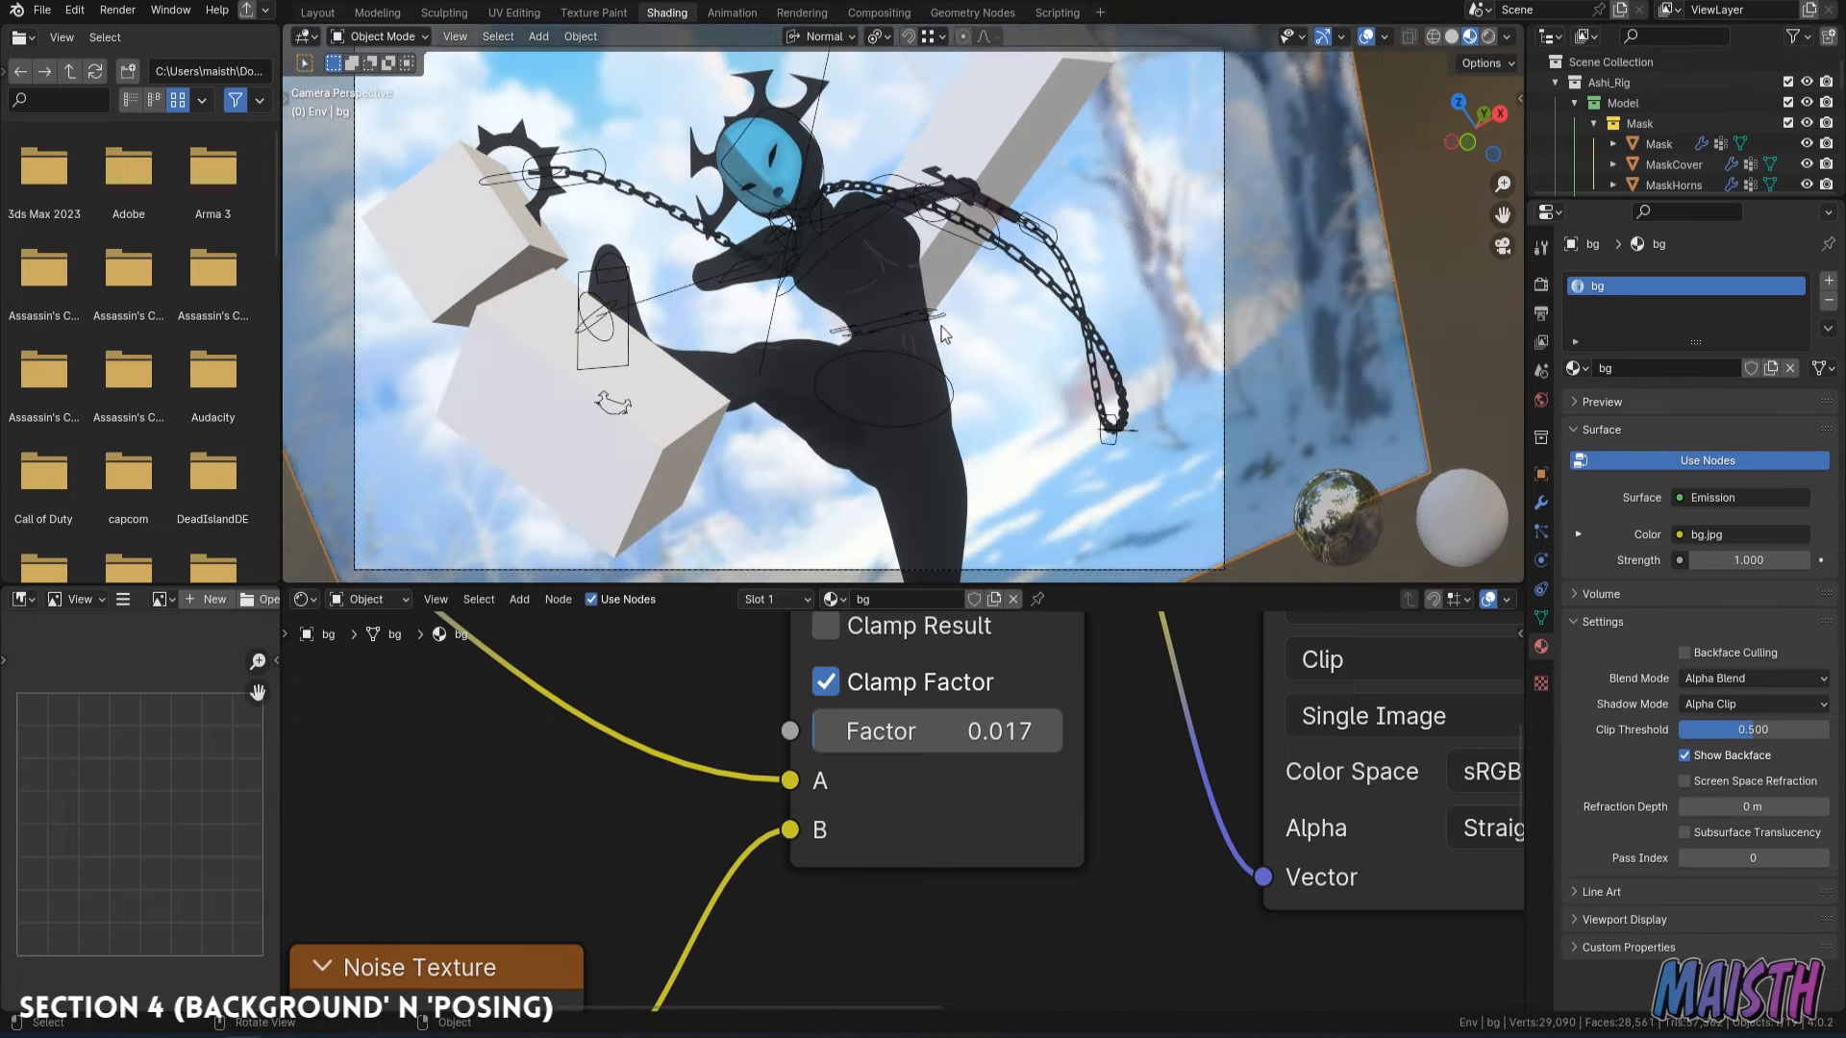
{"action": "scroll", "coordinate": [947, 332], "scroll_direction": "down", "scroll_amount": 3}
{"action": "key", "text": "Tab"}
{"action": "left_click_drag", "start_coordinate": [1327, 447], "coordinate": [1279, 385]}
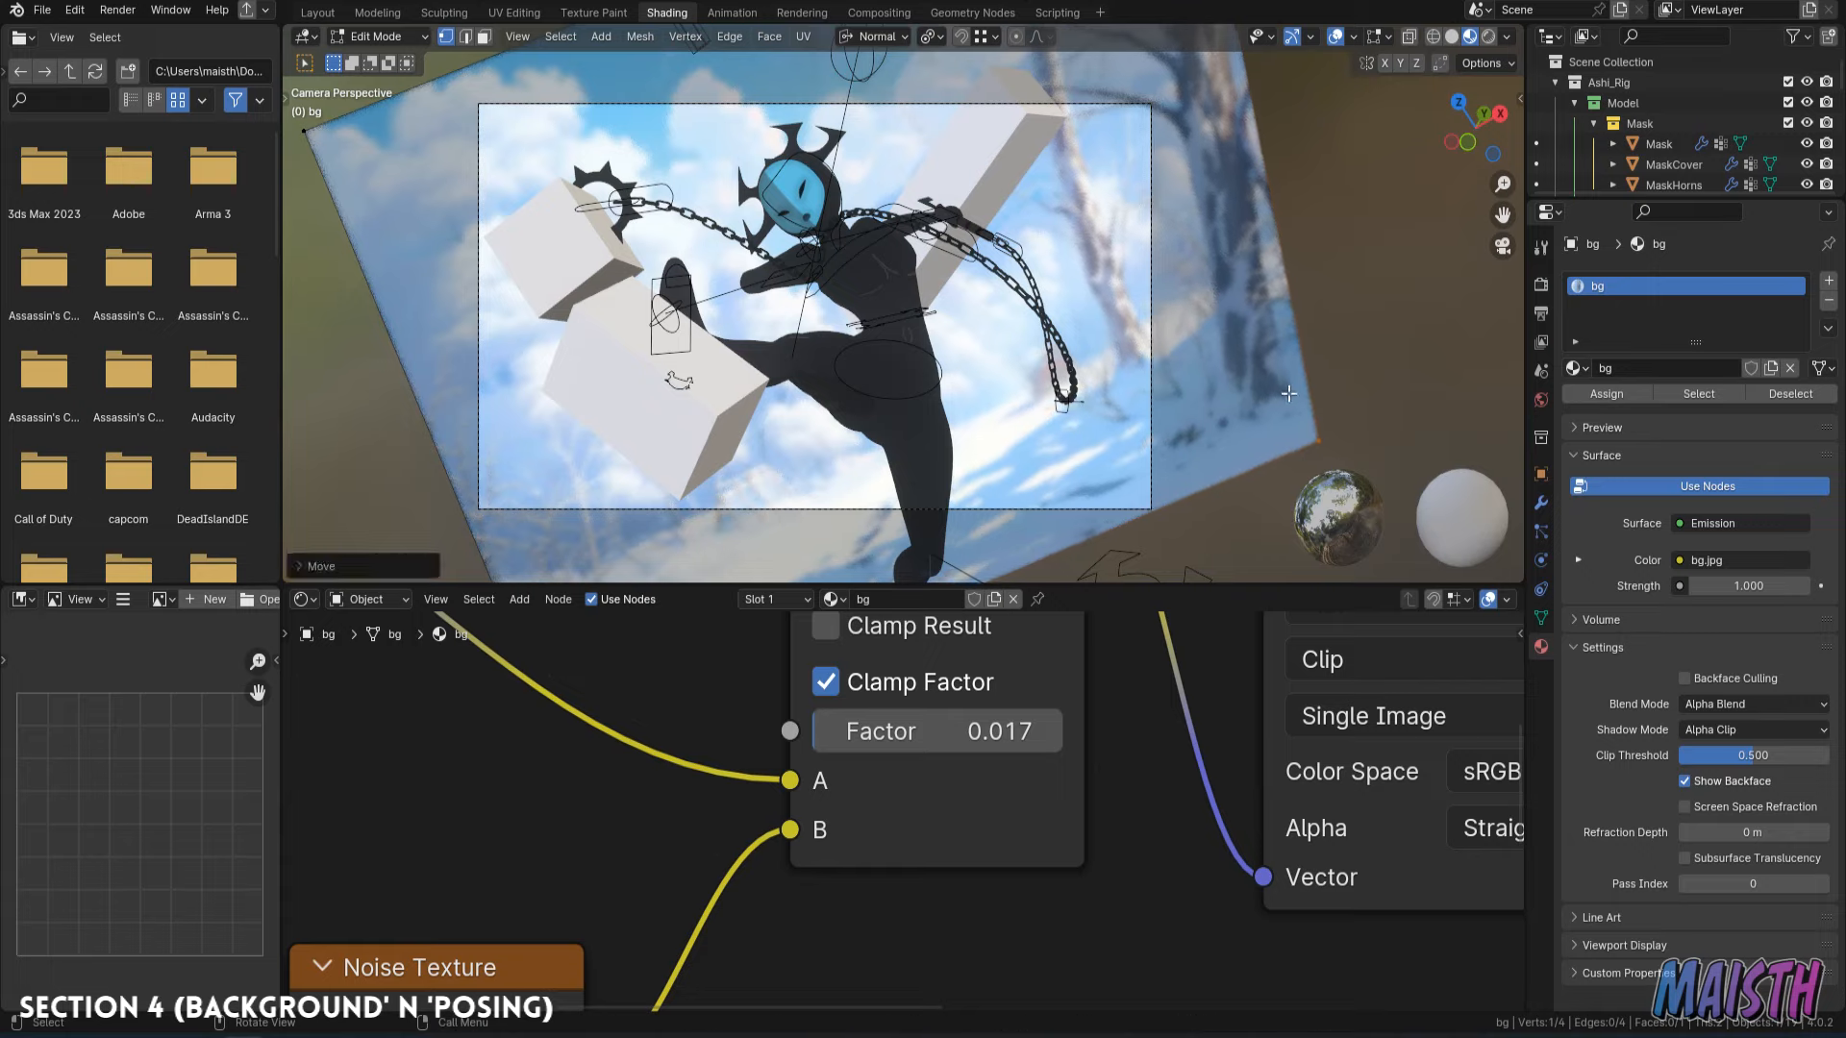
{"action": "key", "text": "Tab"}
{"action": "scroll", "coordinate": [1288, 393], "scroll_direction": "up", "scroll_amount": 3}
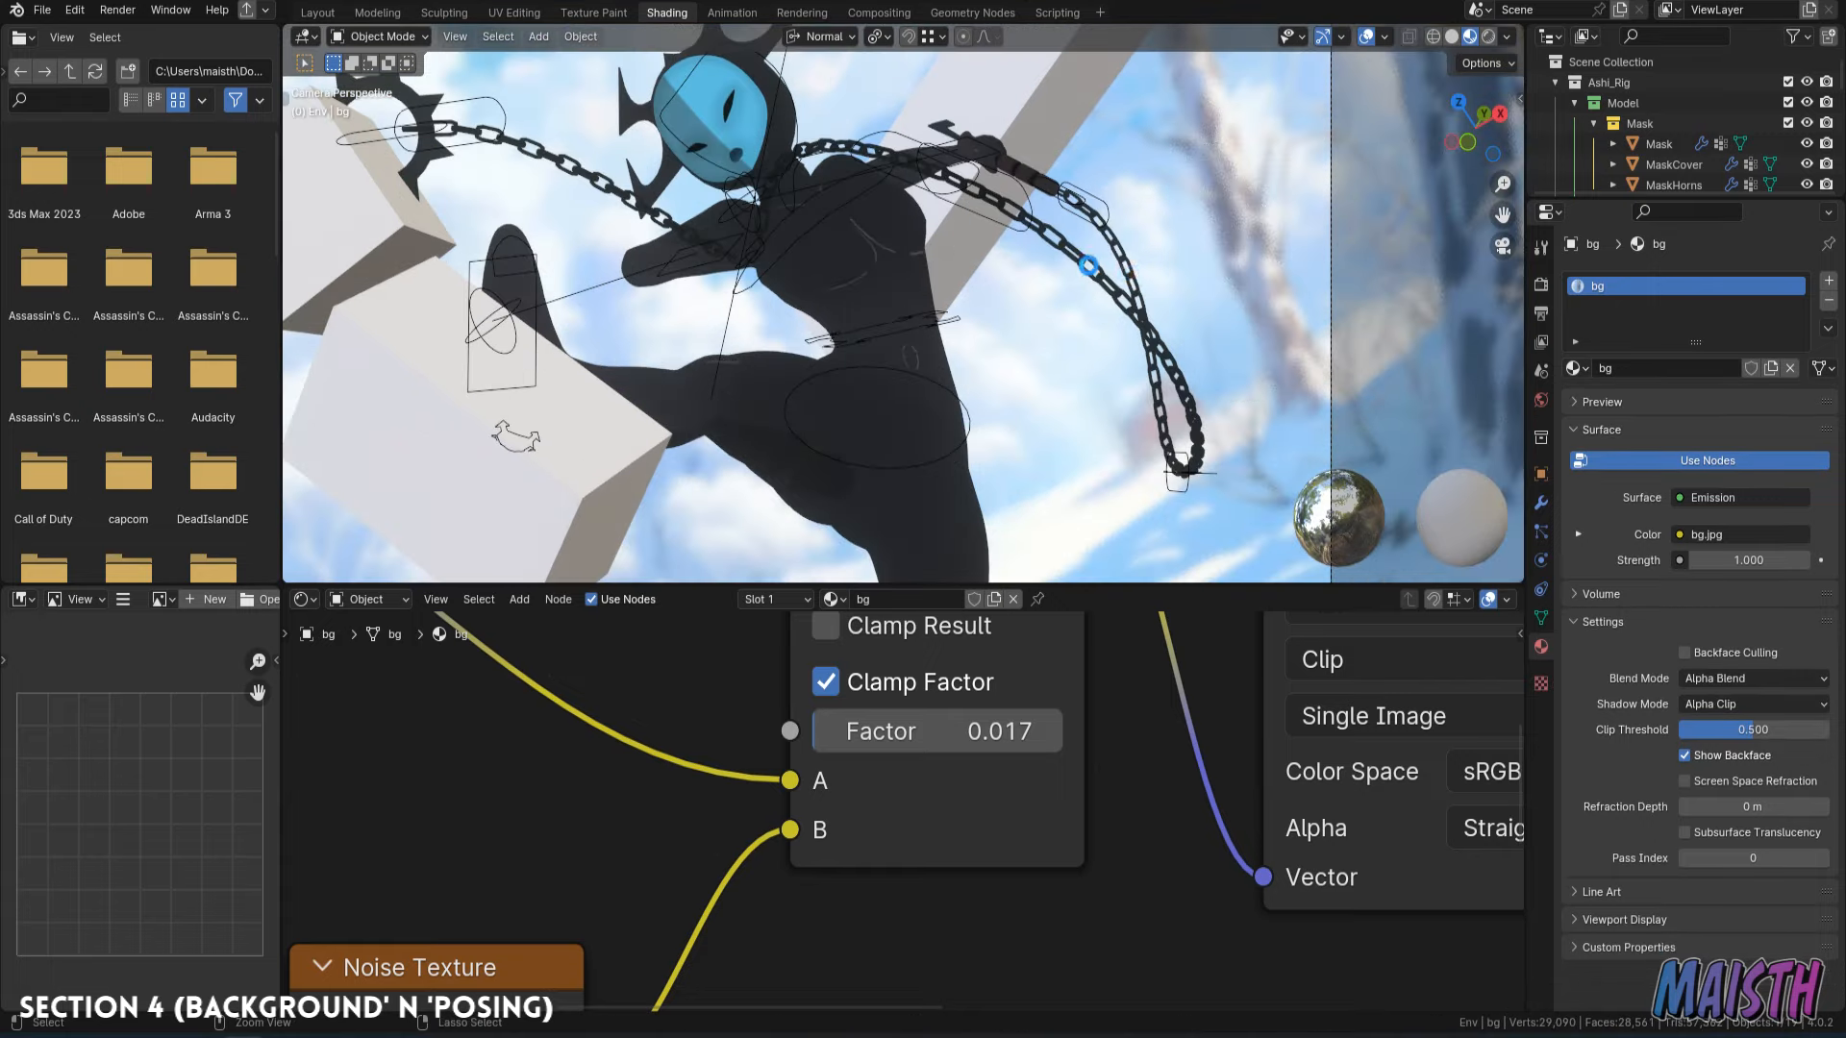
{"action": "key", "text": "ctrl+s"}
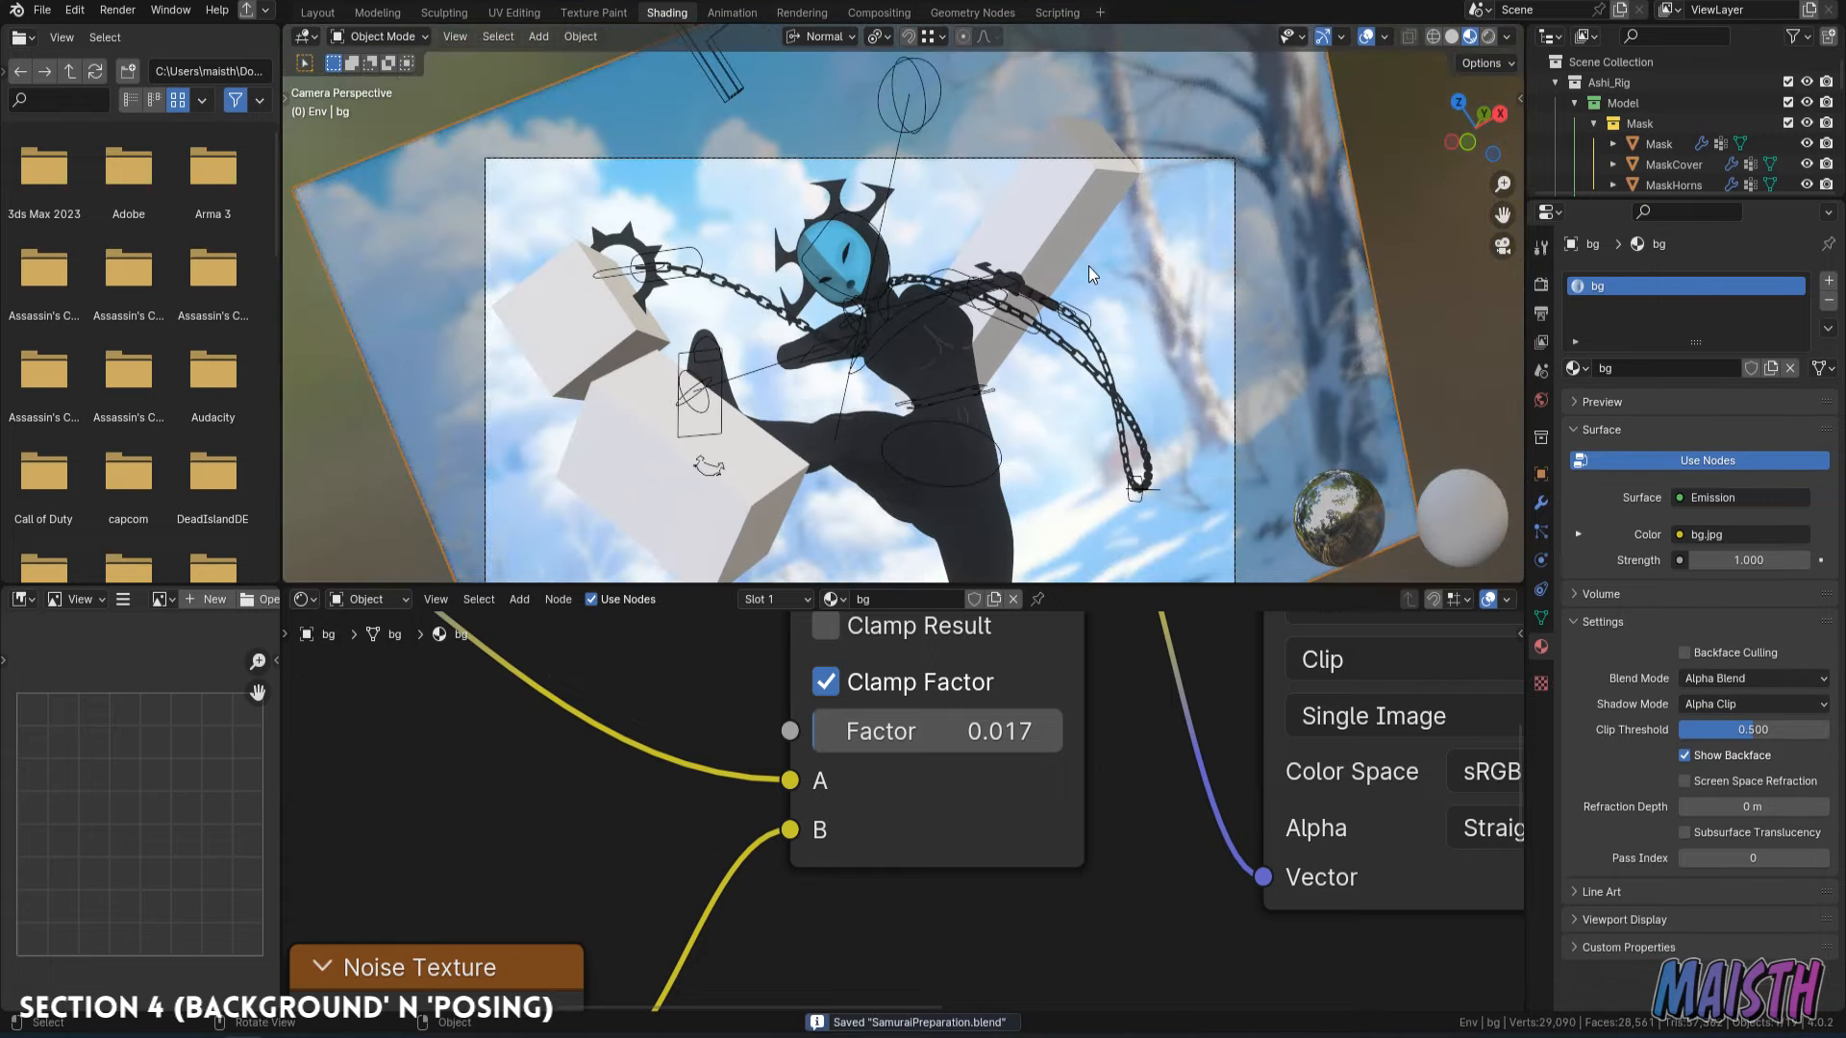
In the Layout workspace, move the bg plane's lower edge about 0.45 m in X, -3.41 m in Y and 0.73 m in Z.
{"action": "left_click", "coordinate": [318, 12]}
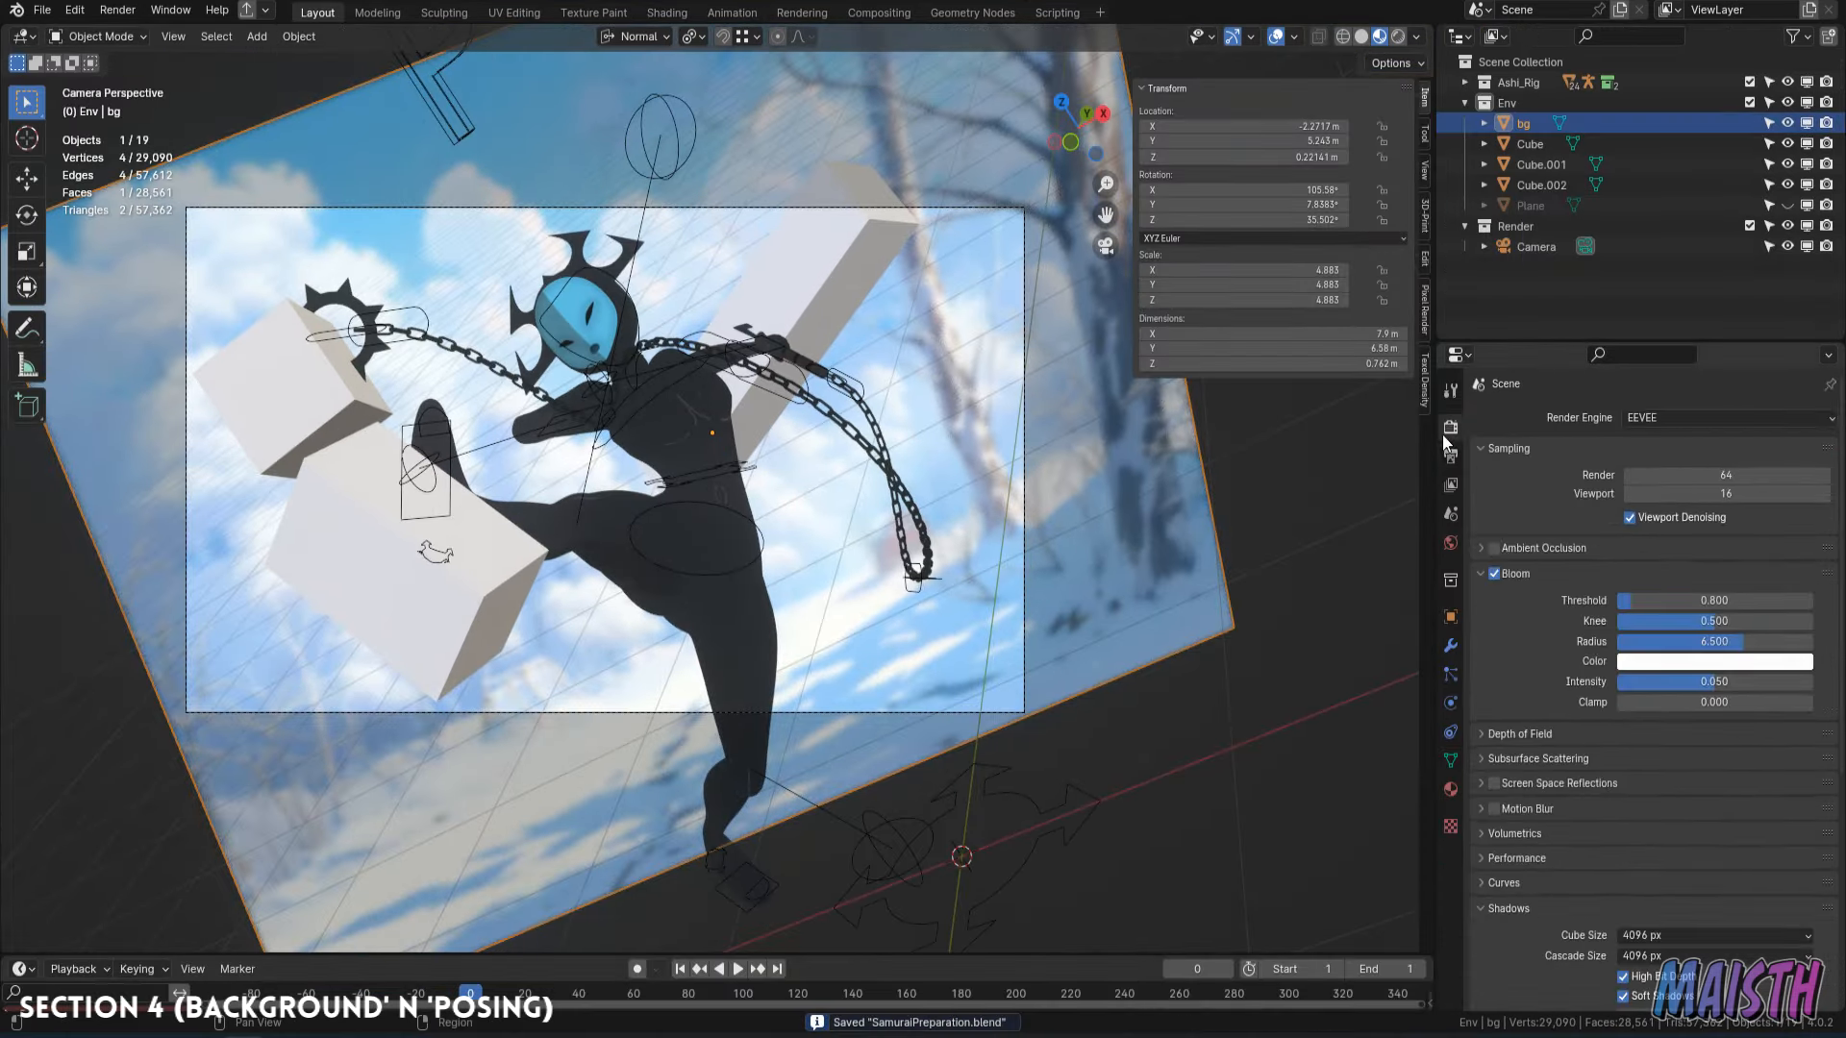
{"action": "middle_click_drag", "start_coordinate": [880, 598], "coordinate": [914, 559], "text": "shift"}
{"action": "middle_click_drag", "start_coordinate": [1086, 557], "coordinate": [866, 596]}
{"action": "scroll", "coordinate": [956, 611], "scroll_direction": "down", "scroll_amount": 3}
{"action": "key", "text": "Tab"}
{"action": "left_click", "coordinate": [1001, 445]}
{"action": "key", "text": "g"}
{"action": "key", "text": "Return"}
{"action": "key", "text": "KP_0"}
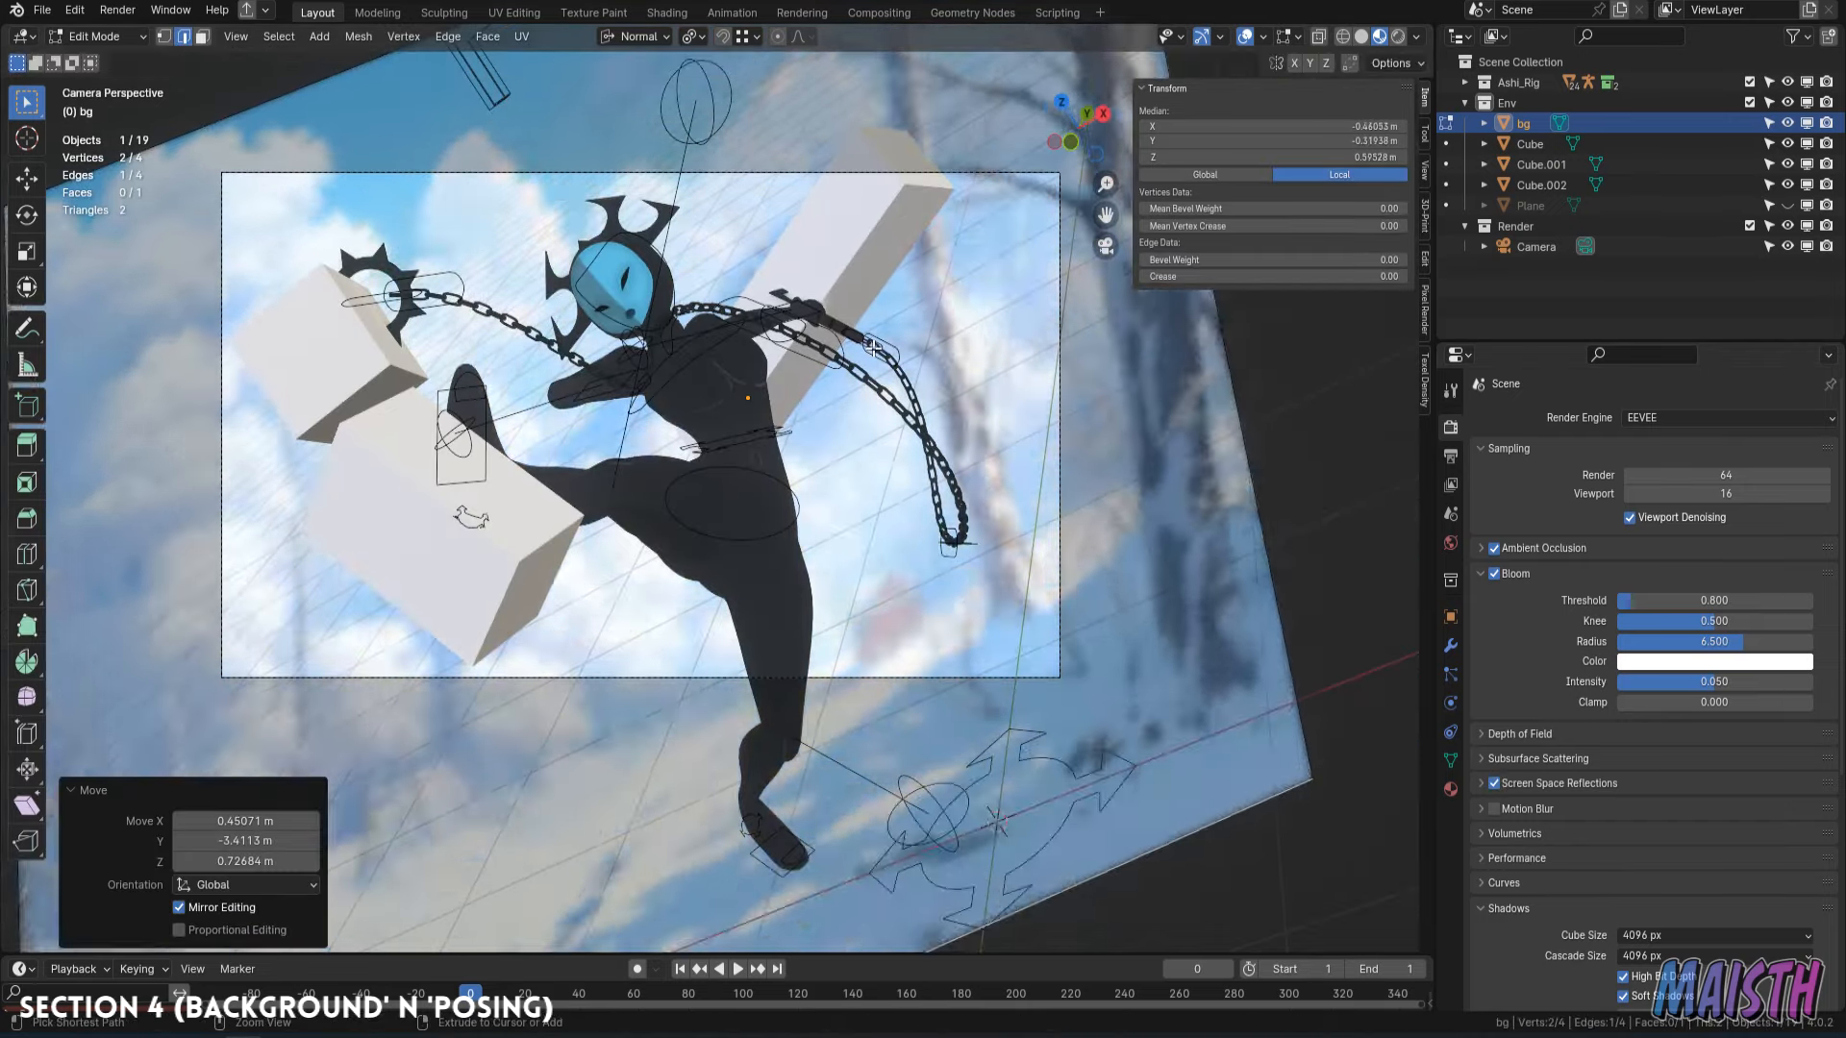
Undo the last edge move and try a different position for the bg plane's lower edge.
{"action": "key", "text": "ctrl+z"}
{"action": "key", "text": "ctrl+shift+z"}
{"action": "key", "text": "ctrl+z"}
{"action": "key", "text": "ctrl+shift+z"}
{"action": "key", "text": "ctrl+z"}
{"action": "key", "text": "g"}
{"action": "right_click", "coordinate": [894, 399]}
{"action": "key", "text": "KP_0"}
Compare the background framing in camera view by redoing and undoing the bg plane's edge moves.
{"action": "middle_click_drag", "start_coordinate": [812, 386], "coordinate": [711, 409]}
{"action": "key", "text": "ctrl+shift+z"}
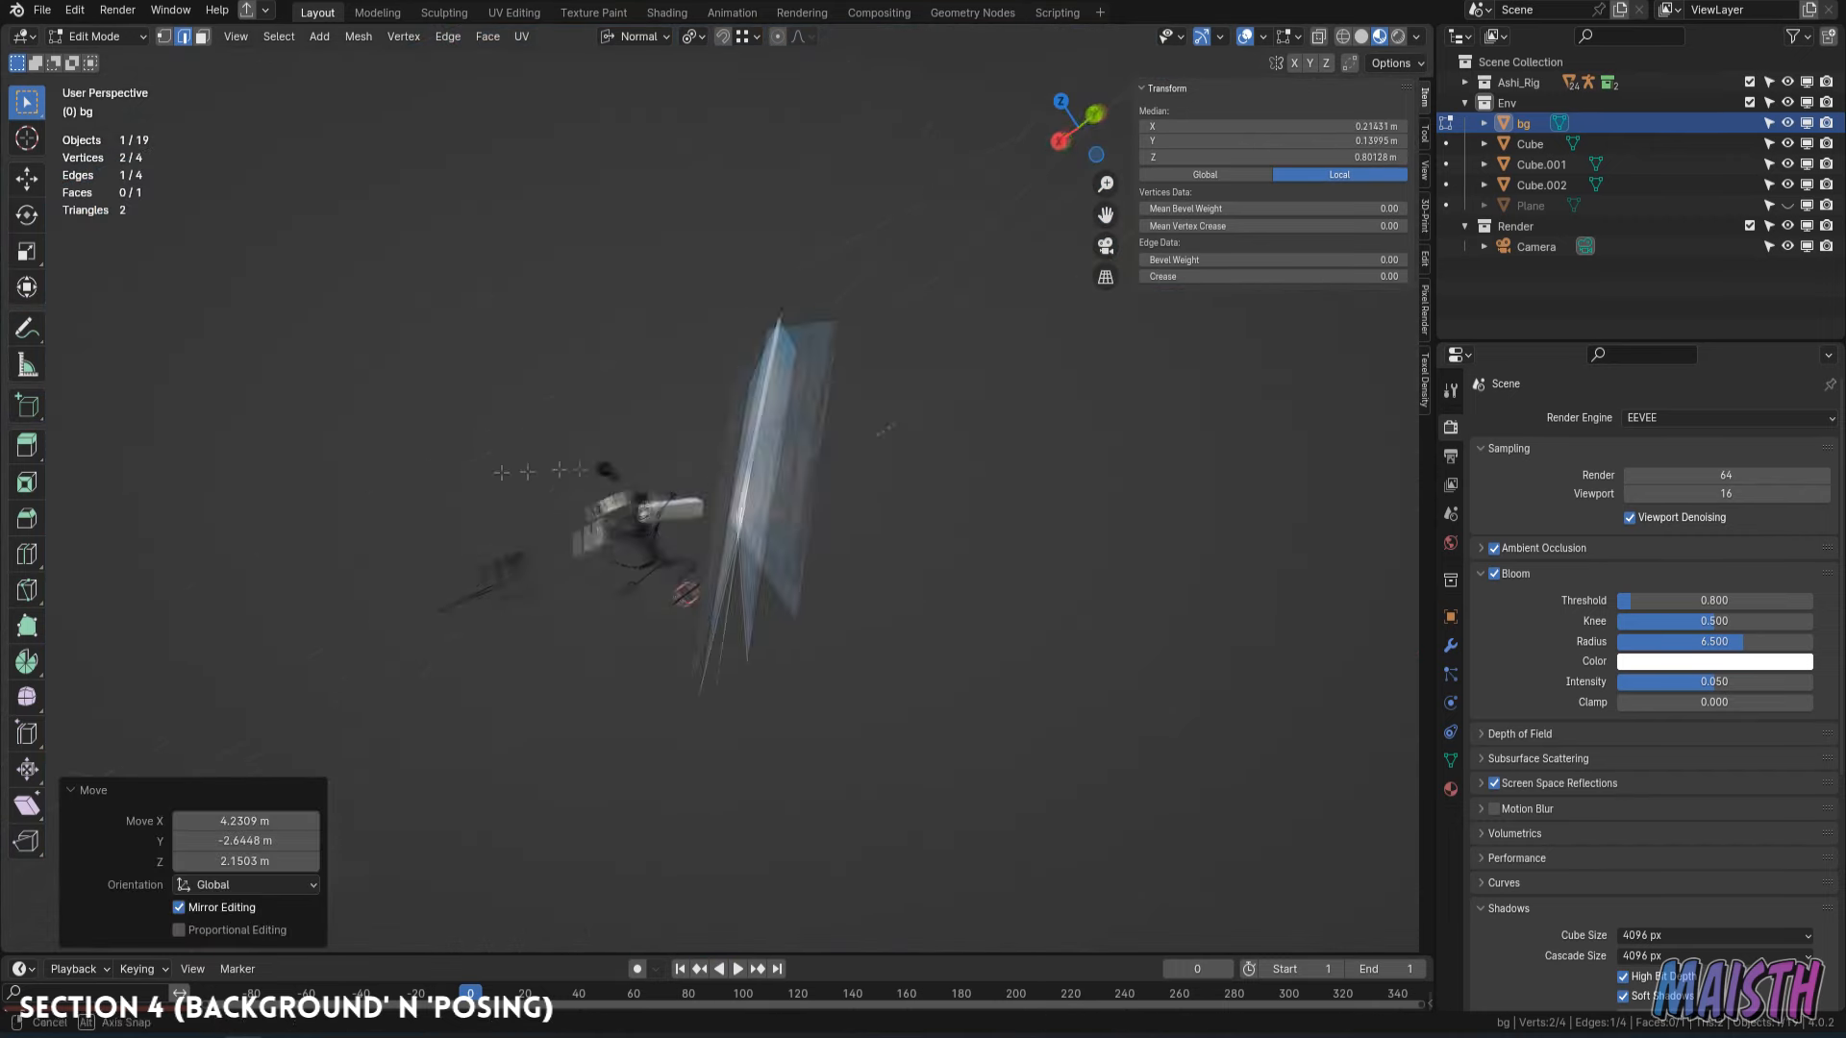
{"action": "key", "text": "KP_0"}
{"action": "middle_click_drag", "start_coordinate": [610, 660], "coordinate": [616, 636], "text": "ctrl"}
{"action": "key", "text": "ctrl+z"}
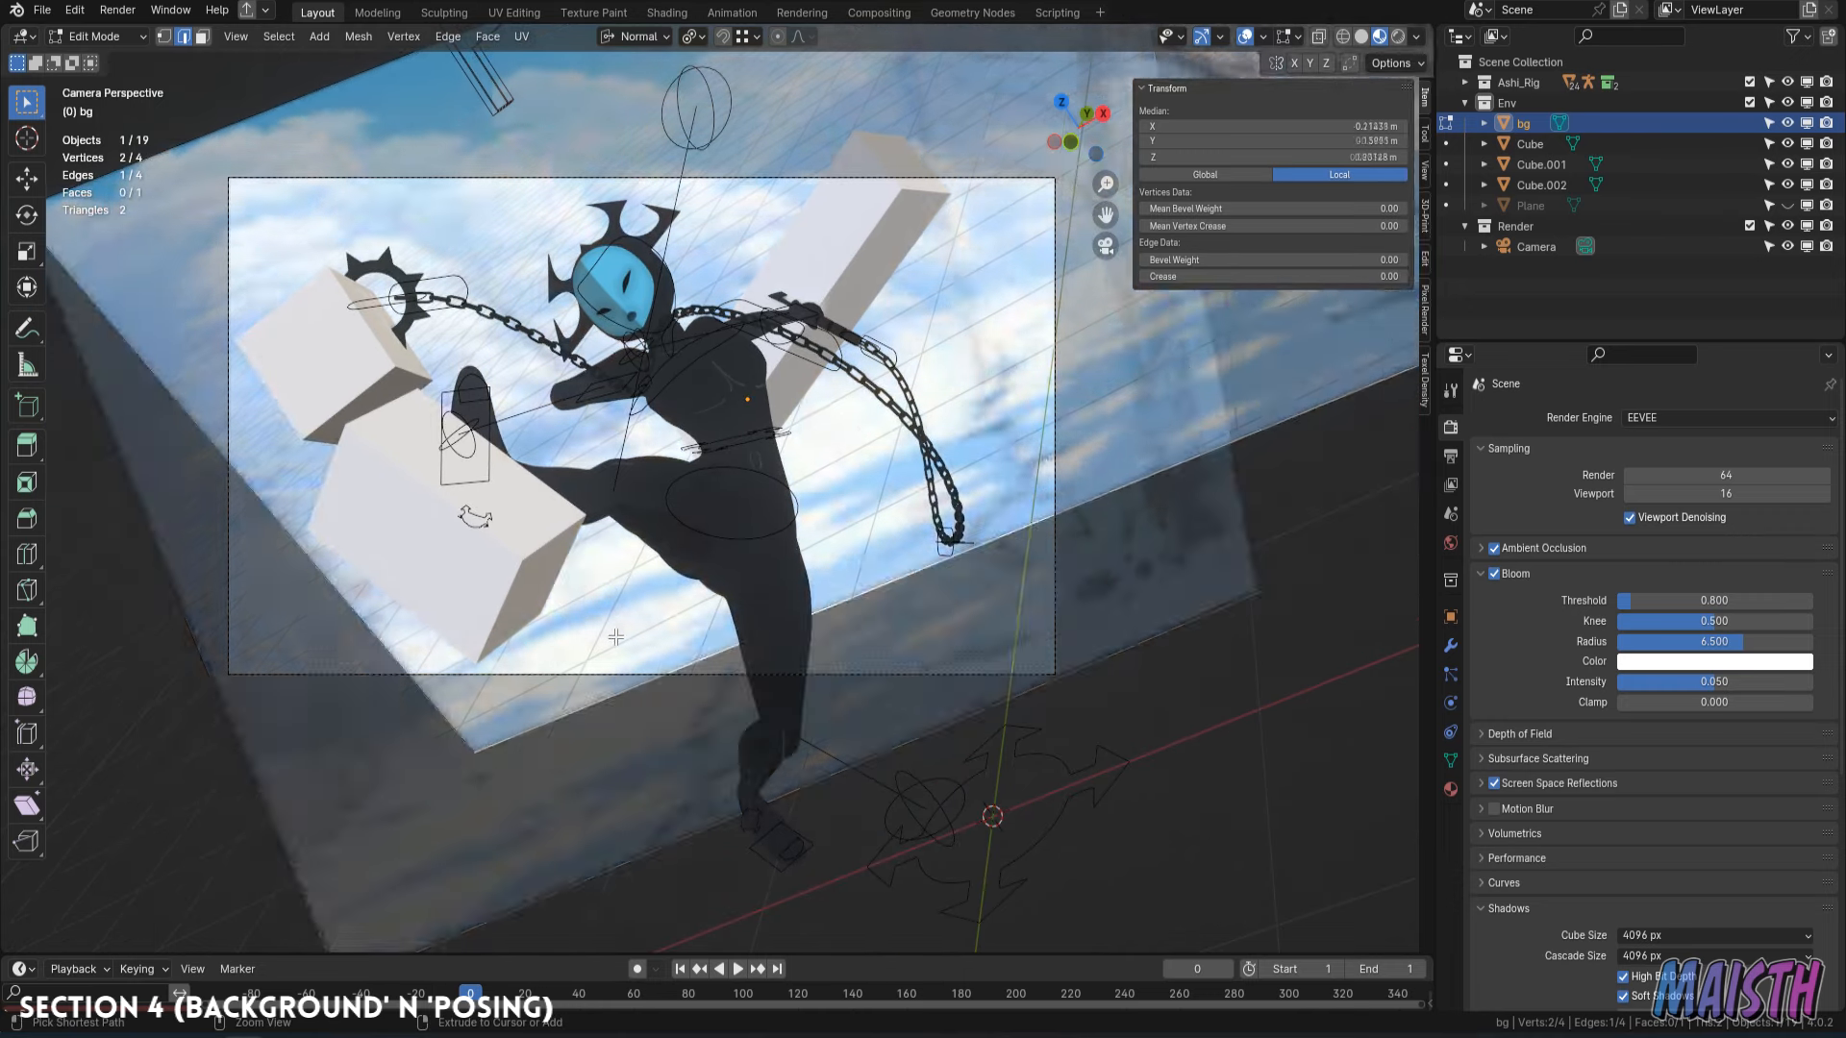
{"action": "key", "text": "ctrl+shift+z"}
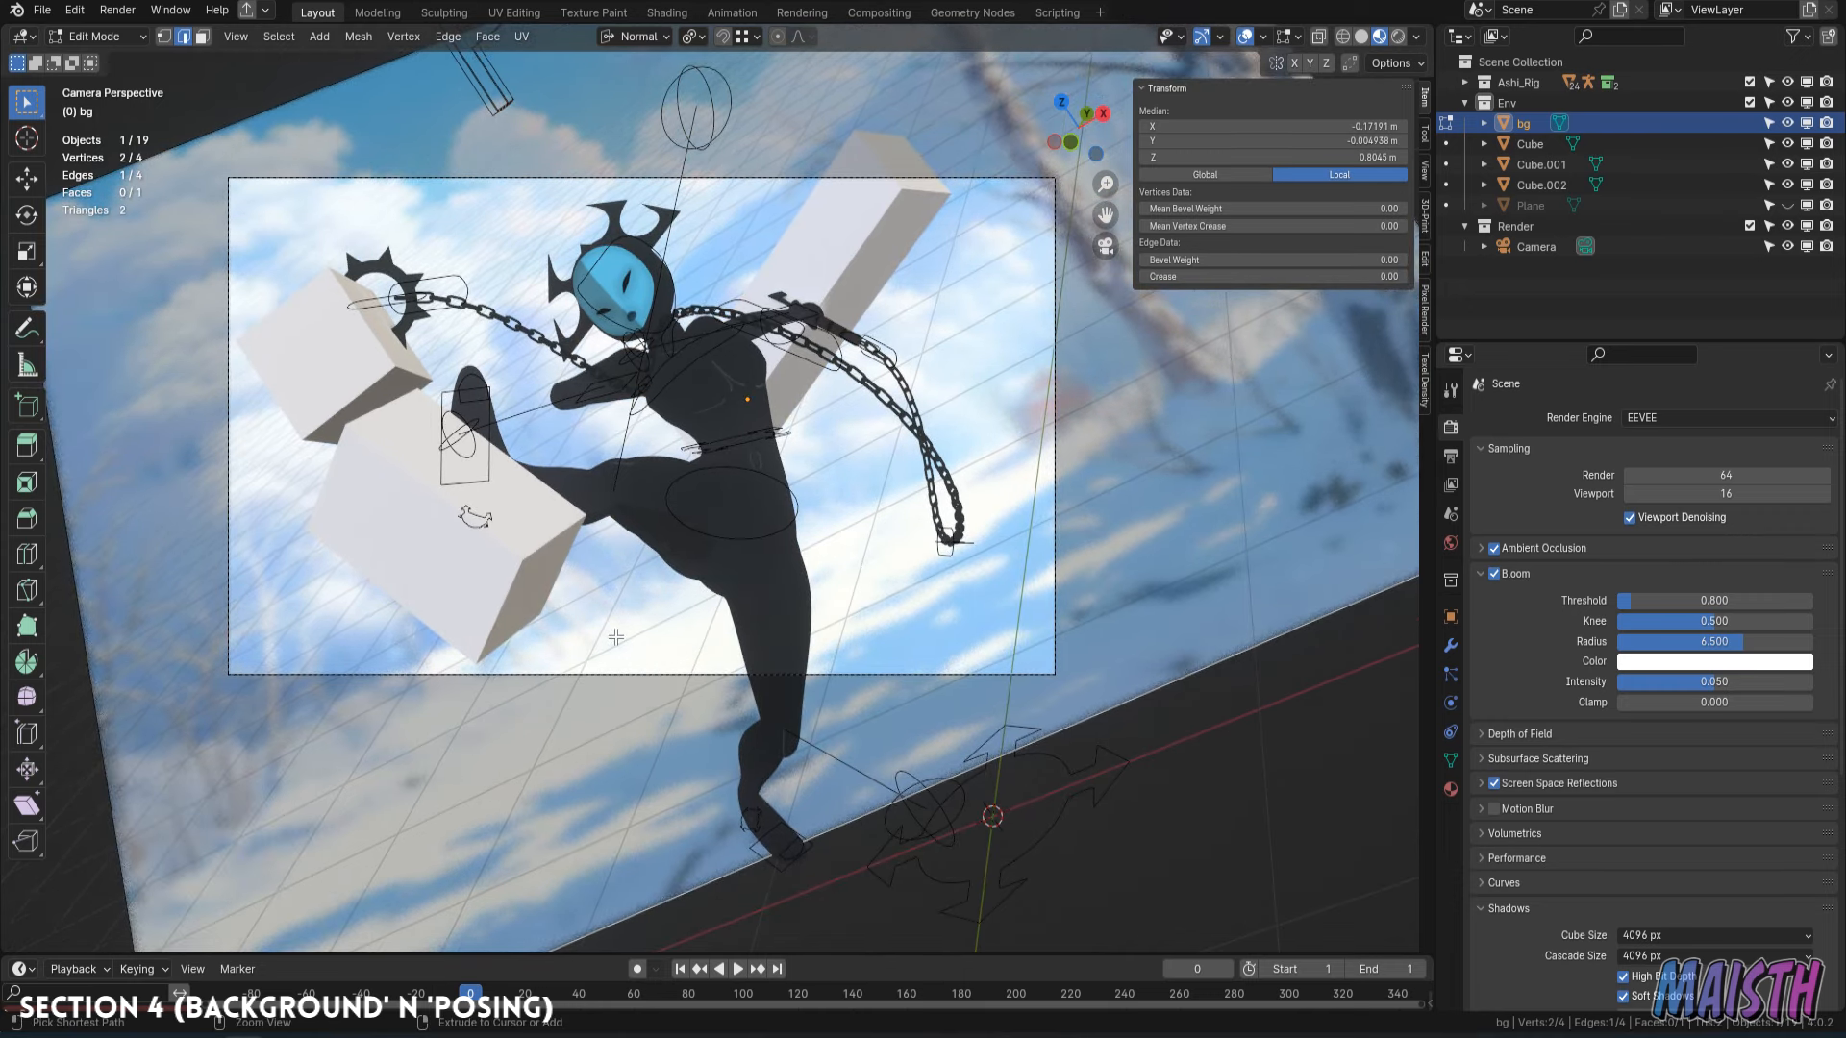
{"action": "key", "text": "ctrl+z"}
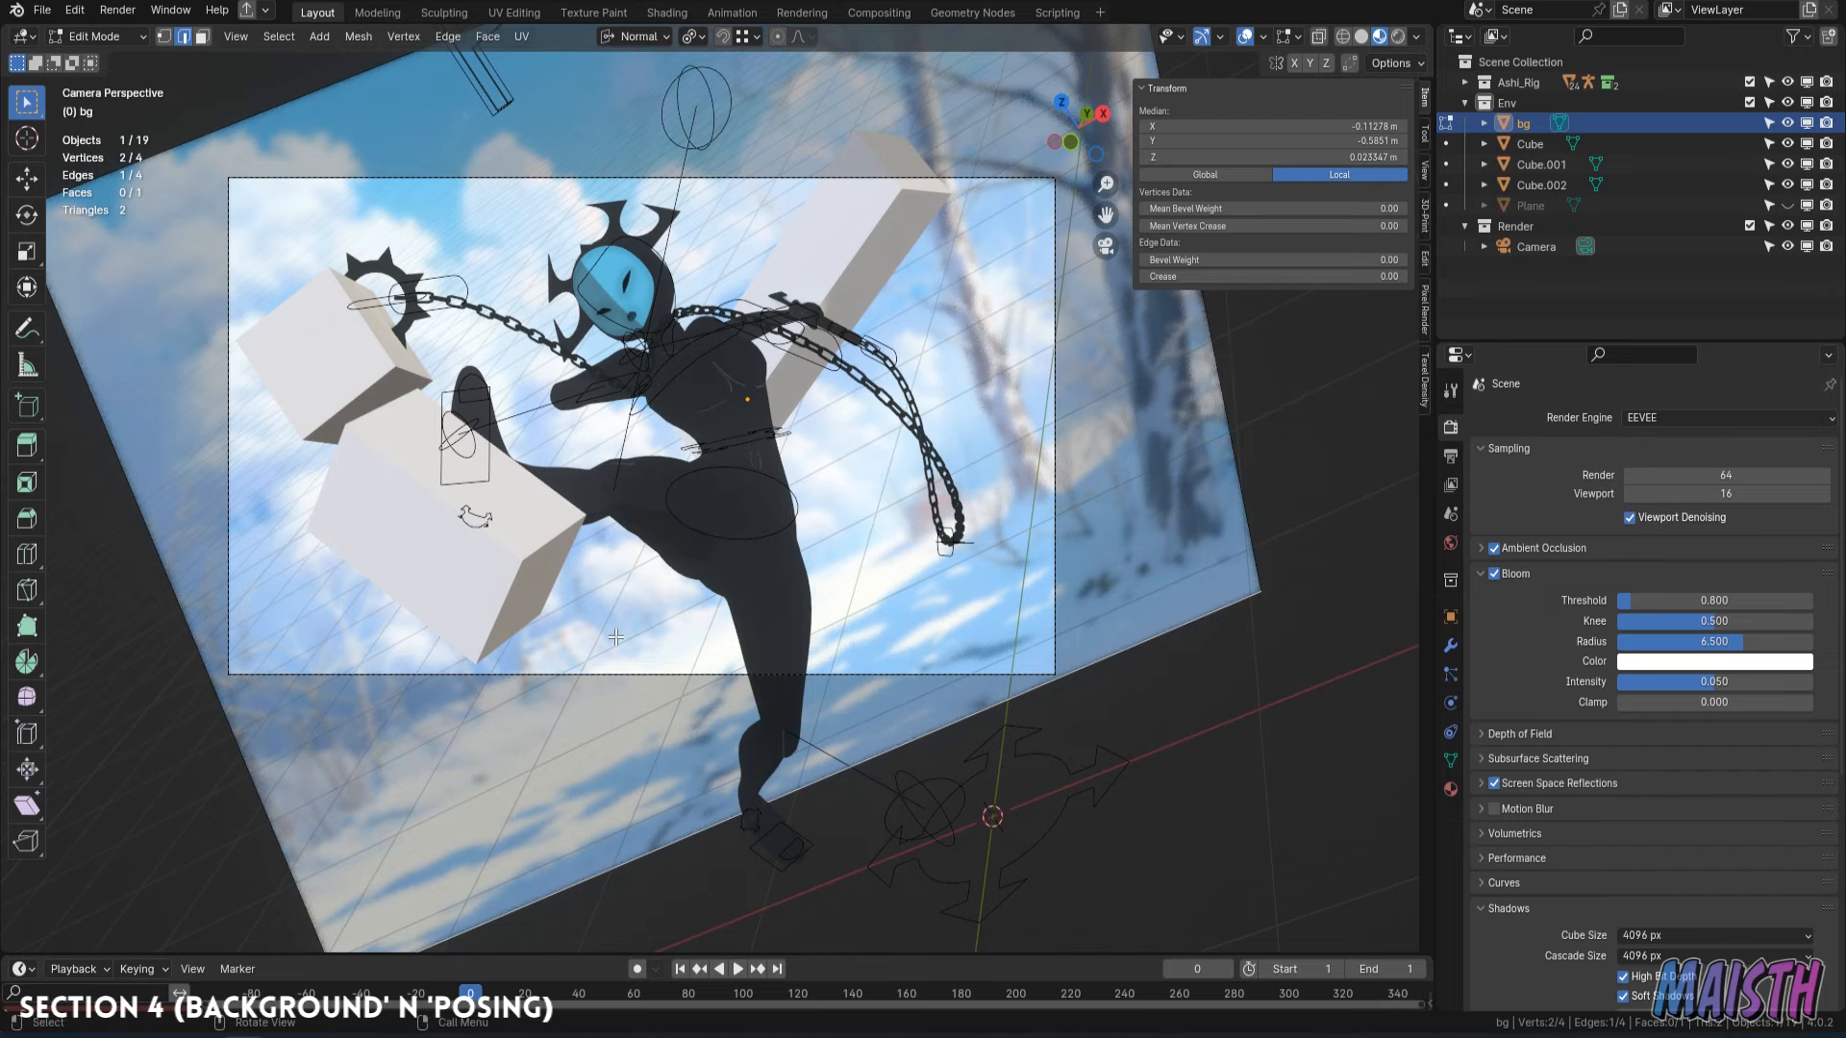
Check the composition through the camera with overlays temporarily off, and hide the viewport sidebar.
{"action": "middle_click_drag", "start_coordinate": [611, 606], "coordinate": [612, 577], "text": "ctrl"}
{"action": "middle_click_drag", "start_coordinate": [615, 577], "coordinate": [707, 609], "text": "shift"}
{"action": "left_click", "coordinate": [1246, 36]}
{"action": "middle_click_drag", "start_coordinate": [969, 385], "coordinate": [975, 259], "text": "ctrl"}
{"action": "key", "text": "n"}
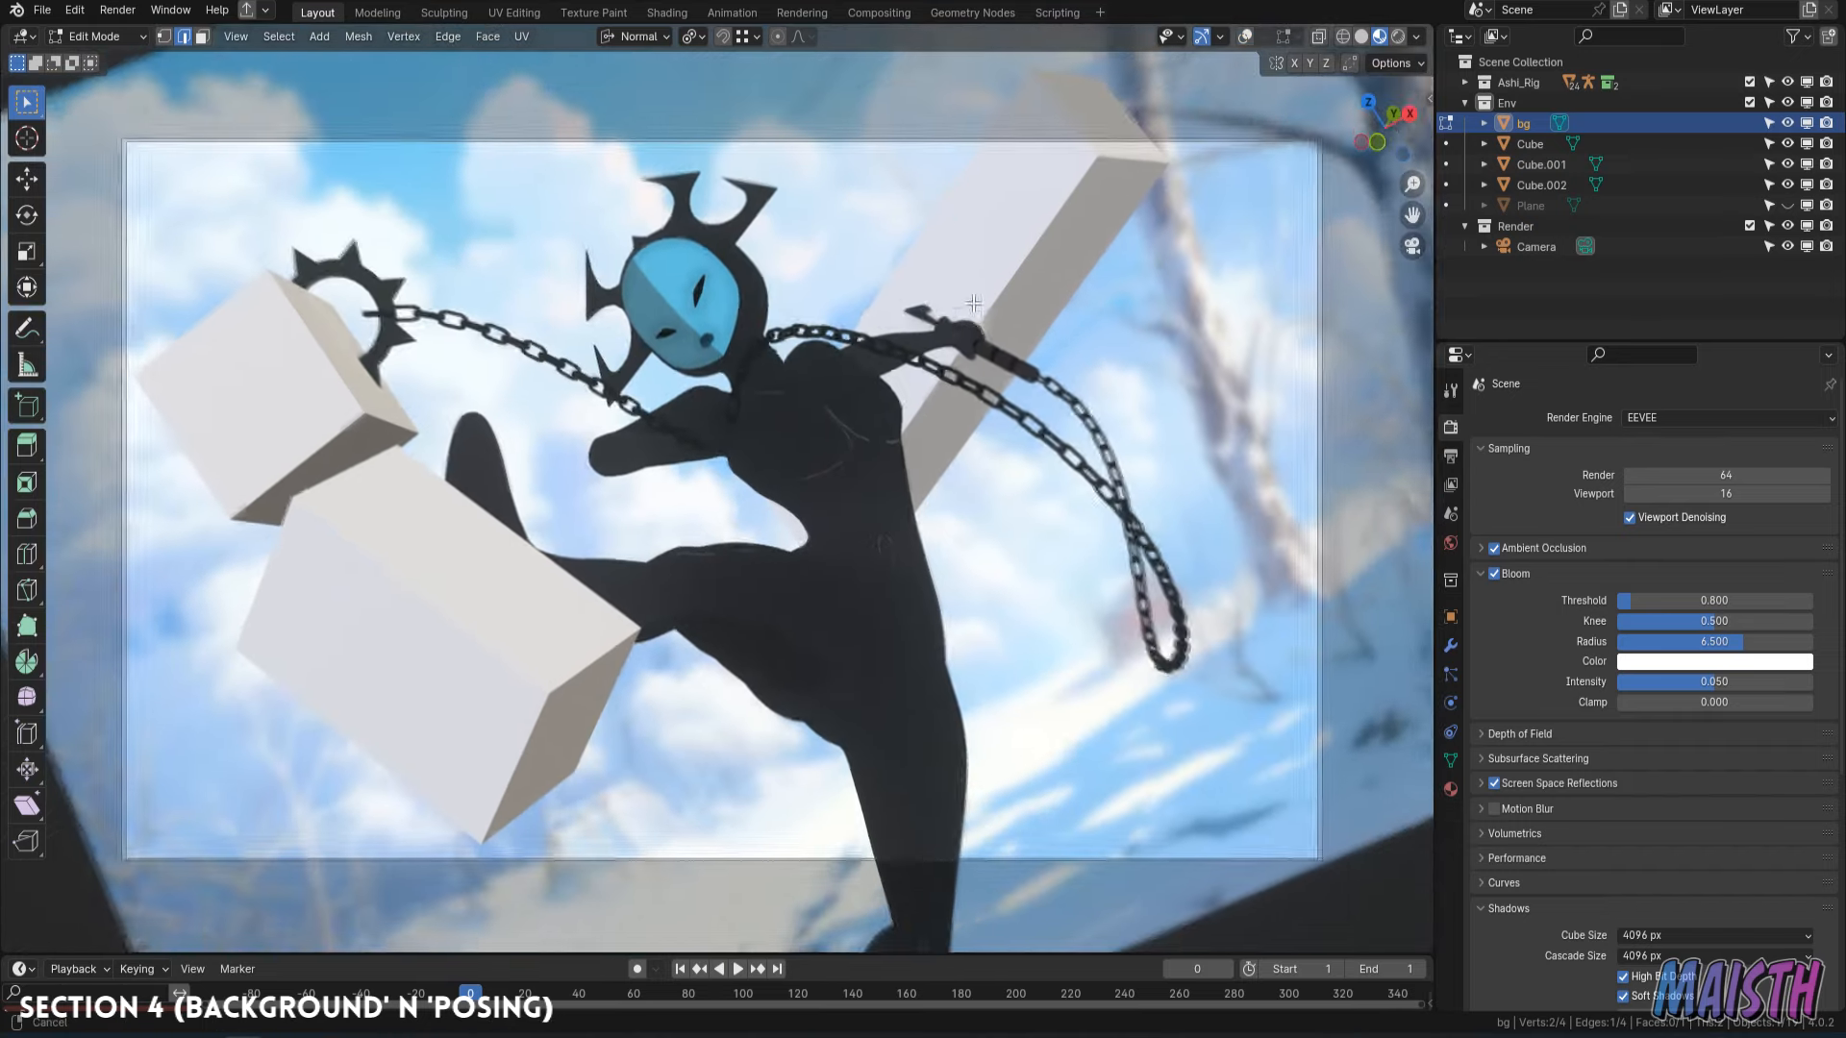
{"action": "left_click", "coordinate": [1246, 37]}
Leave Edit Mode on the bg plane, return to the camera view and save the file.
{"action": "key", "text": "Tab"}
{"action": "middle_click_drag", "start_coordinate": [866, 318], "coordinate": [687, 344]}
{"action": "key", "text": "KP_0"}
{"action": "key", "text": "ctrl+s"}
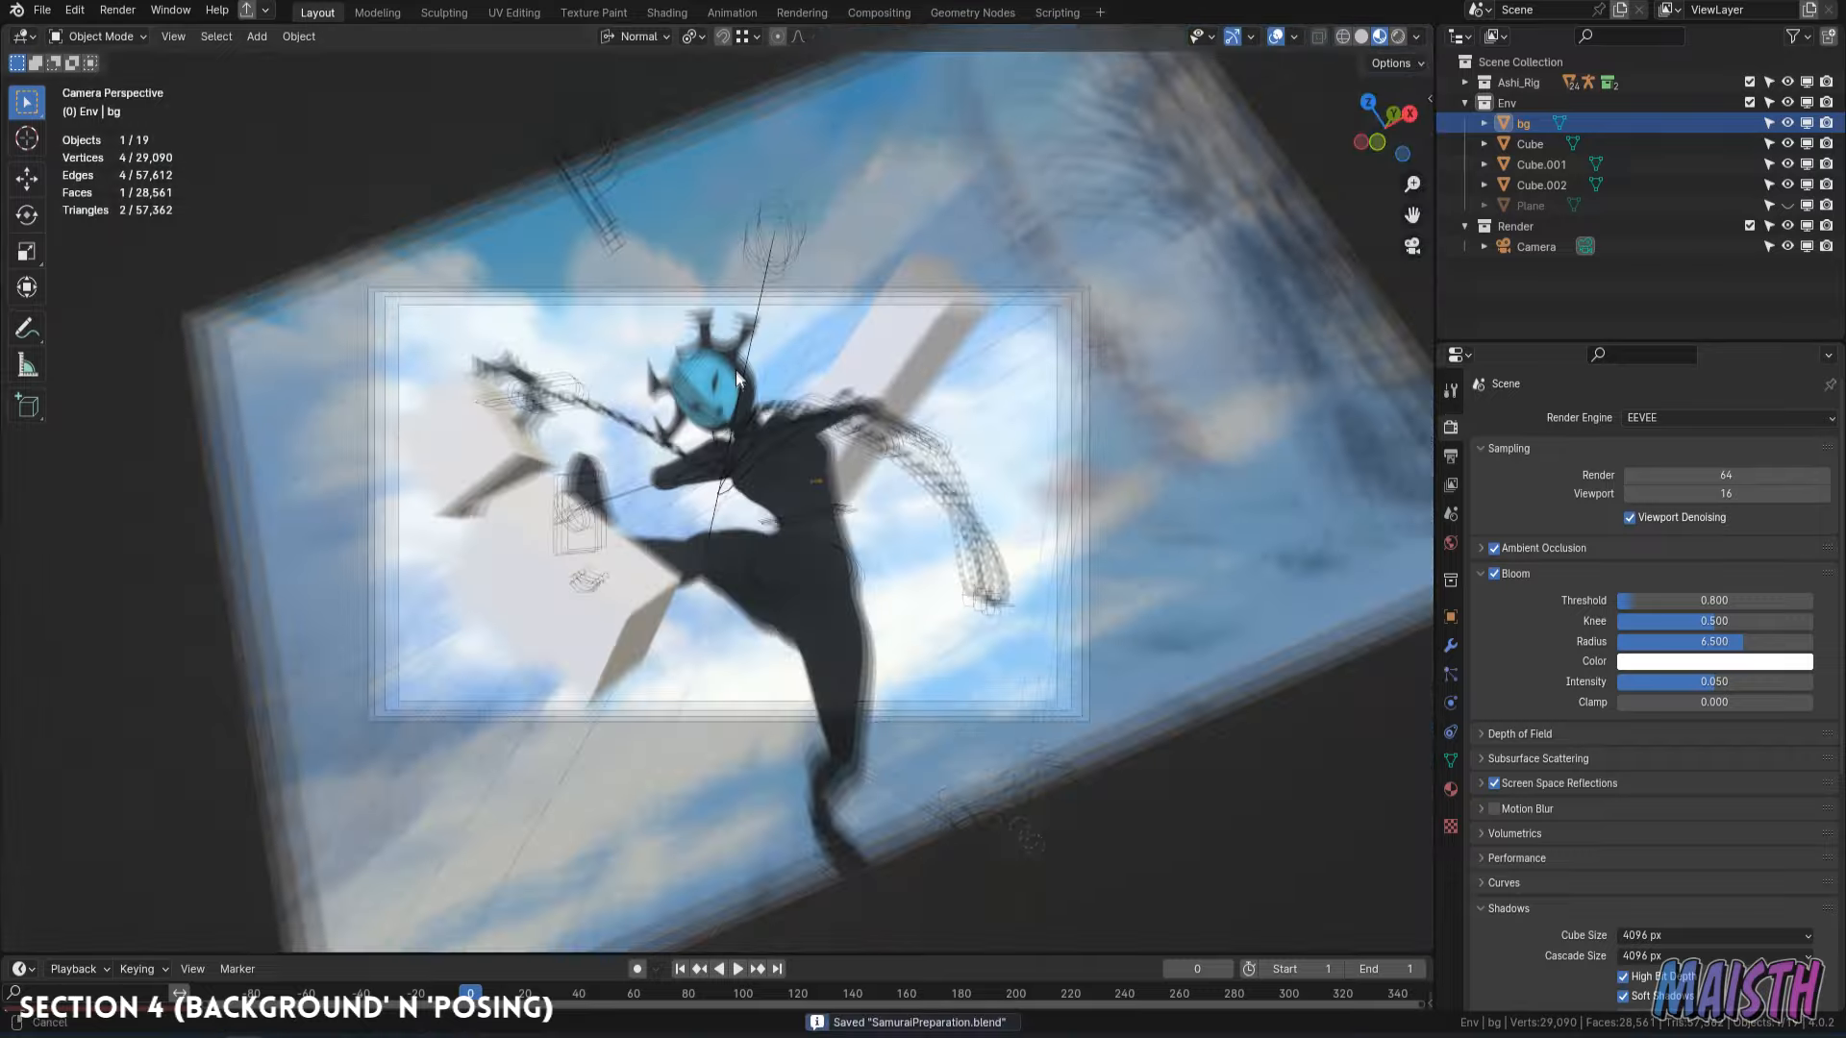
Switch the viewport to rendered shading and add a Sun light to the Render collection.
{"action": "left_click", "coordinate": [667, 286]}
{"action": "left_click", "coordinate": [1398, 36]}
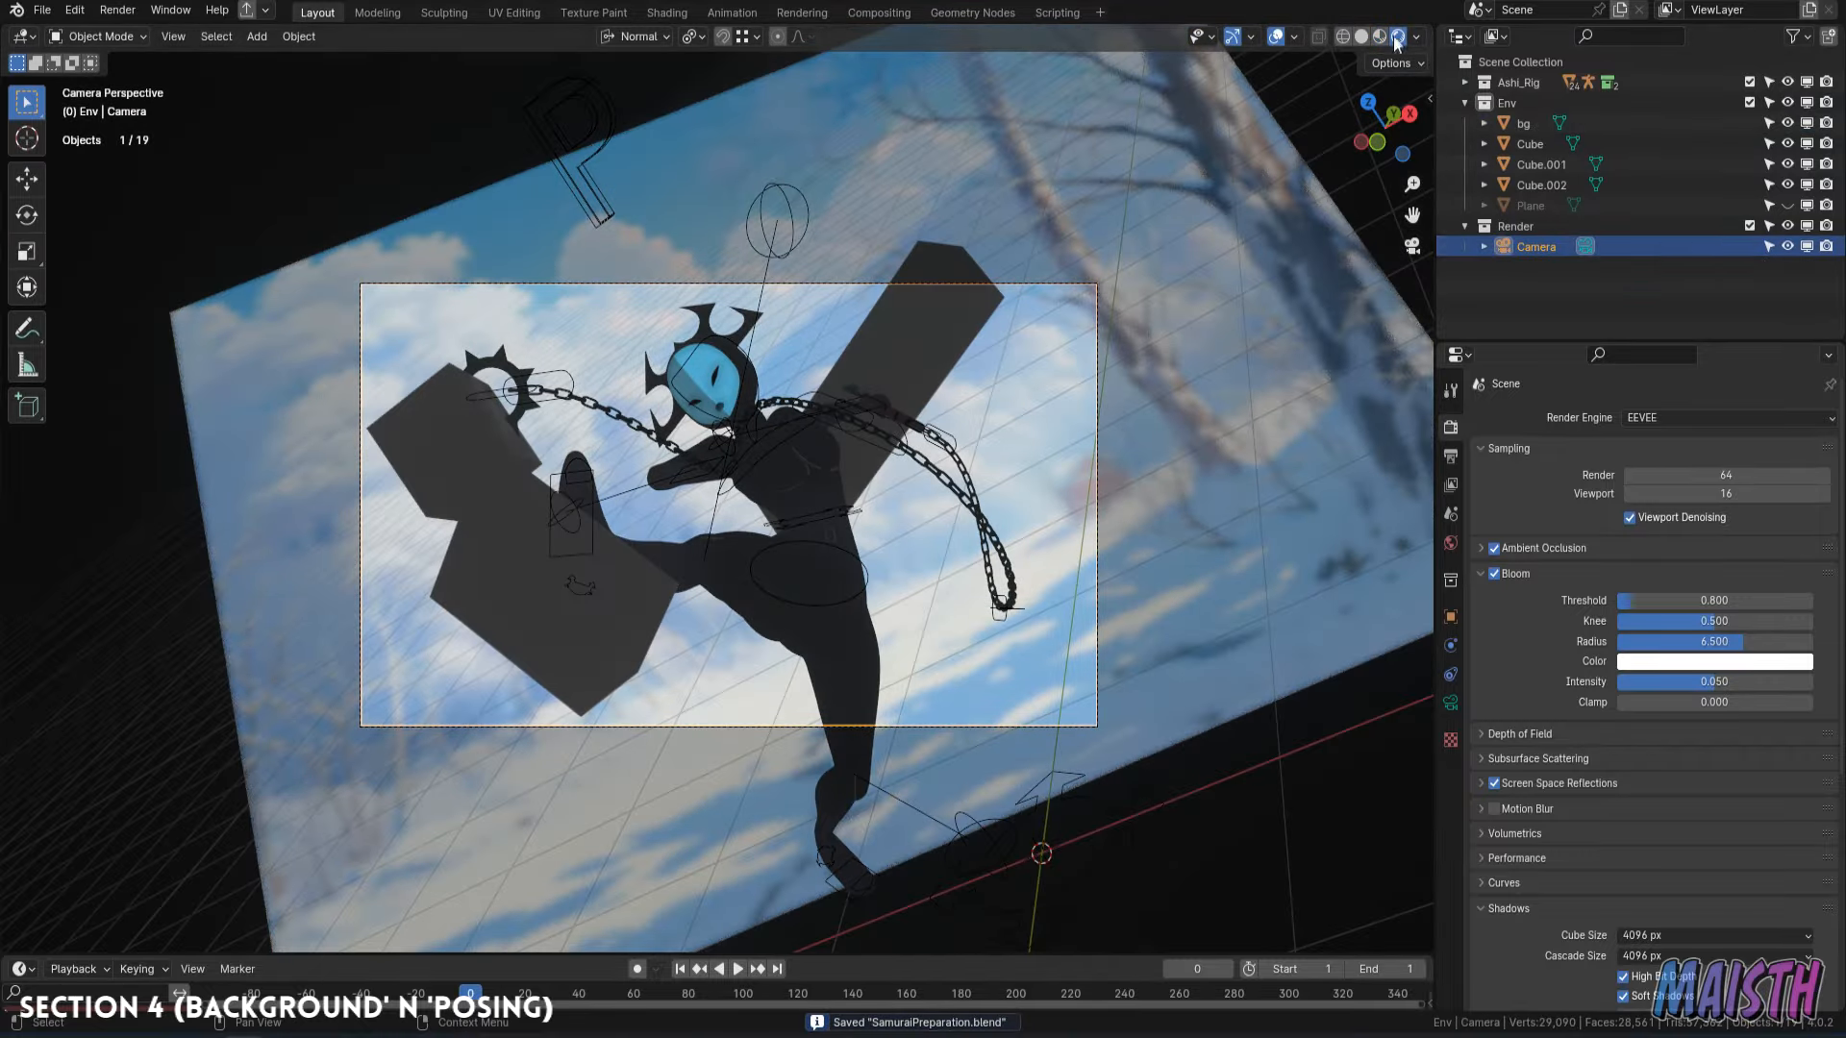
{"action": "left_click", "coordinate": [1515, 227]}
{"action": "key", "text": "Home"}
{"action": "key", "text": "shift+a"}
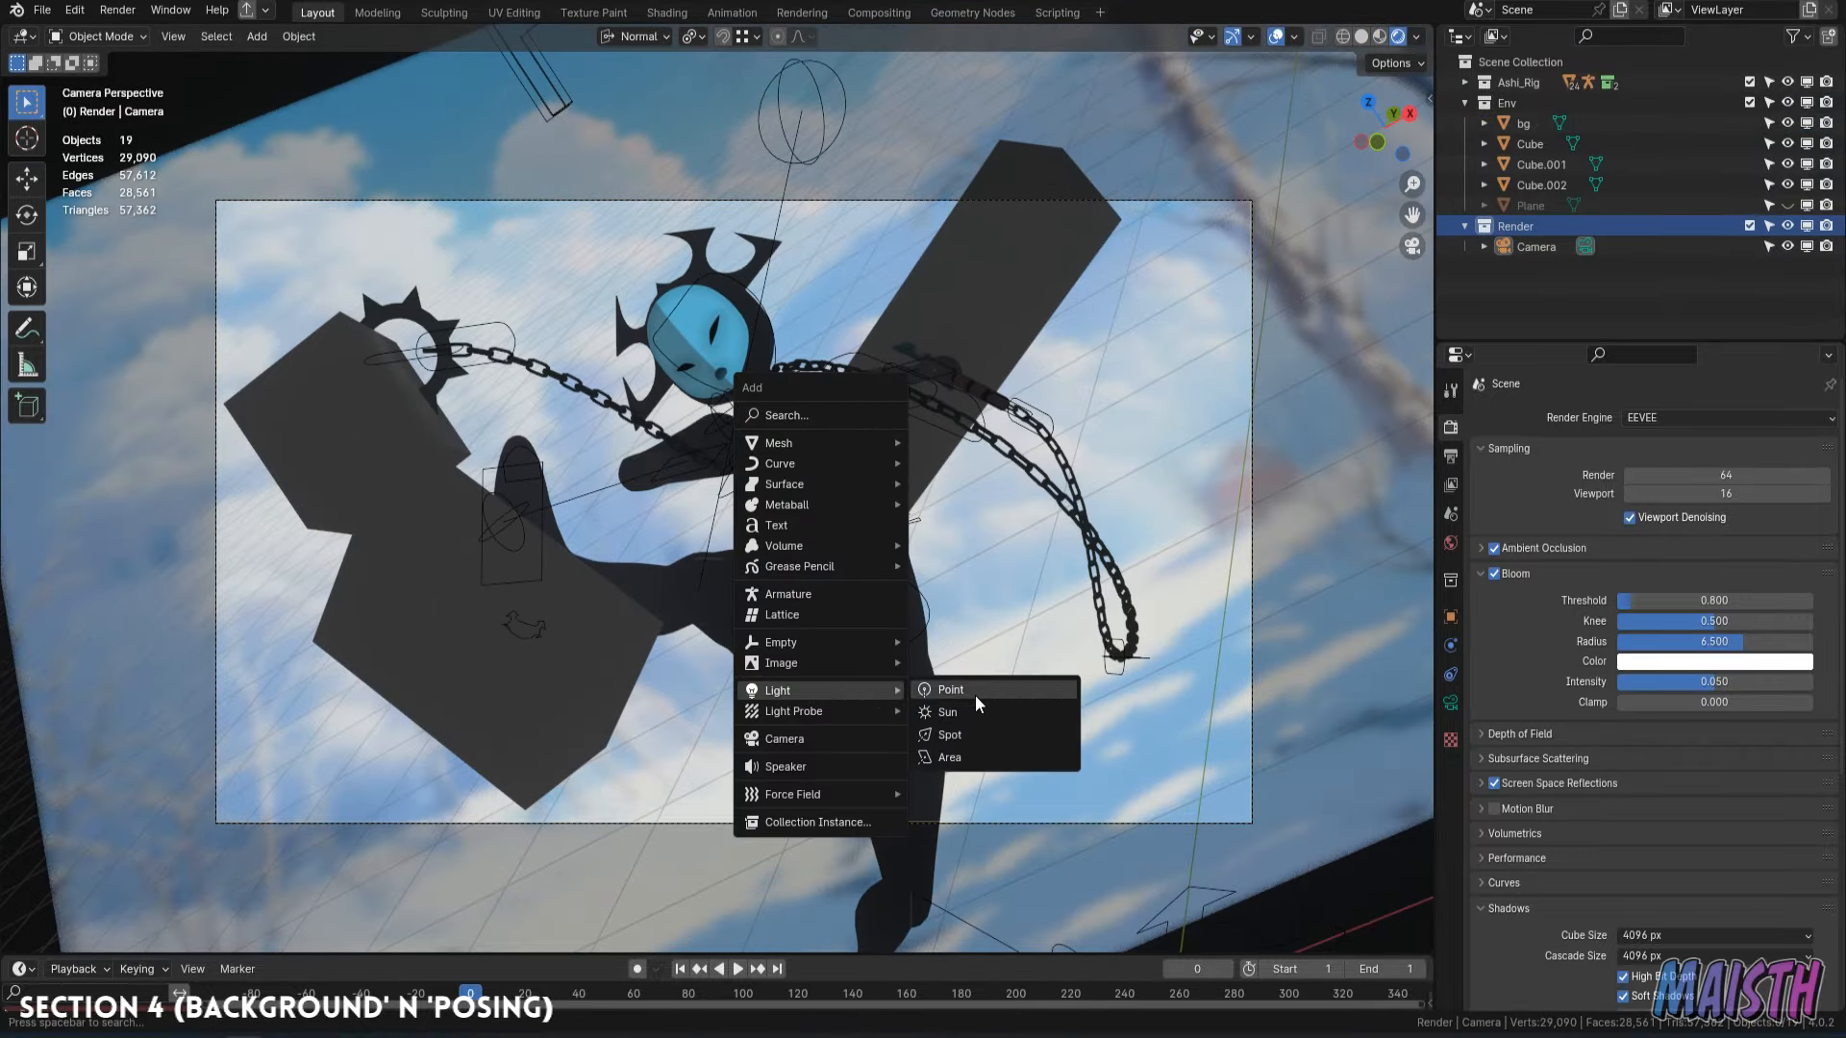
{"action": "left_click", "coordinate": [978, 711]}
Rotate the Sun light with a free trackball rotation of about 20.6° and 99.1° to light the blocks.
{"action": "scroll", "coordinate": [990, 726], "scroll_direction": "down", "scroll_amount": 2}
{"action": "left_click", "coordinate": [1451, 543]}
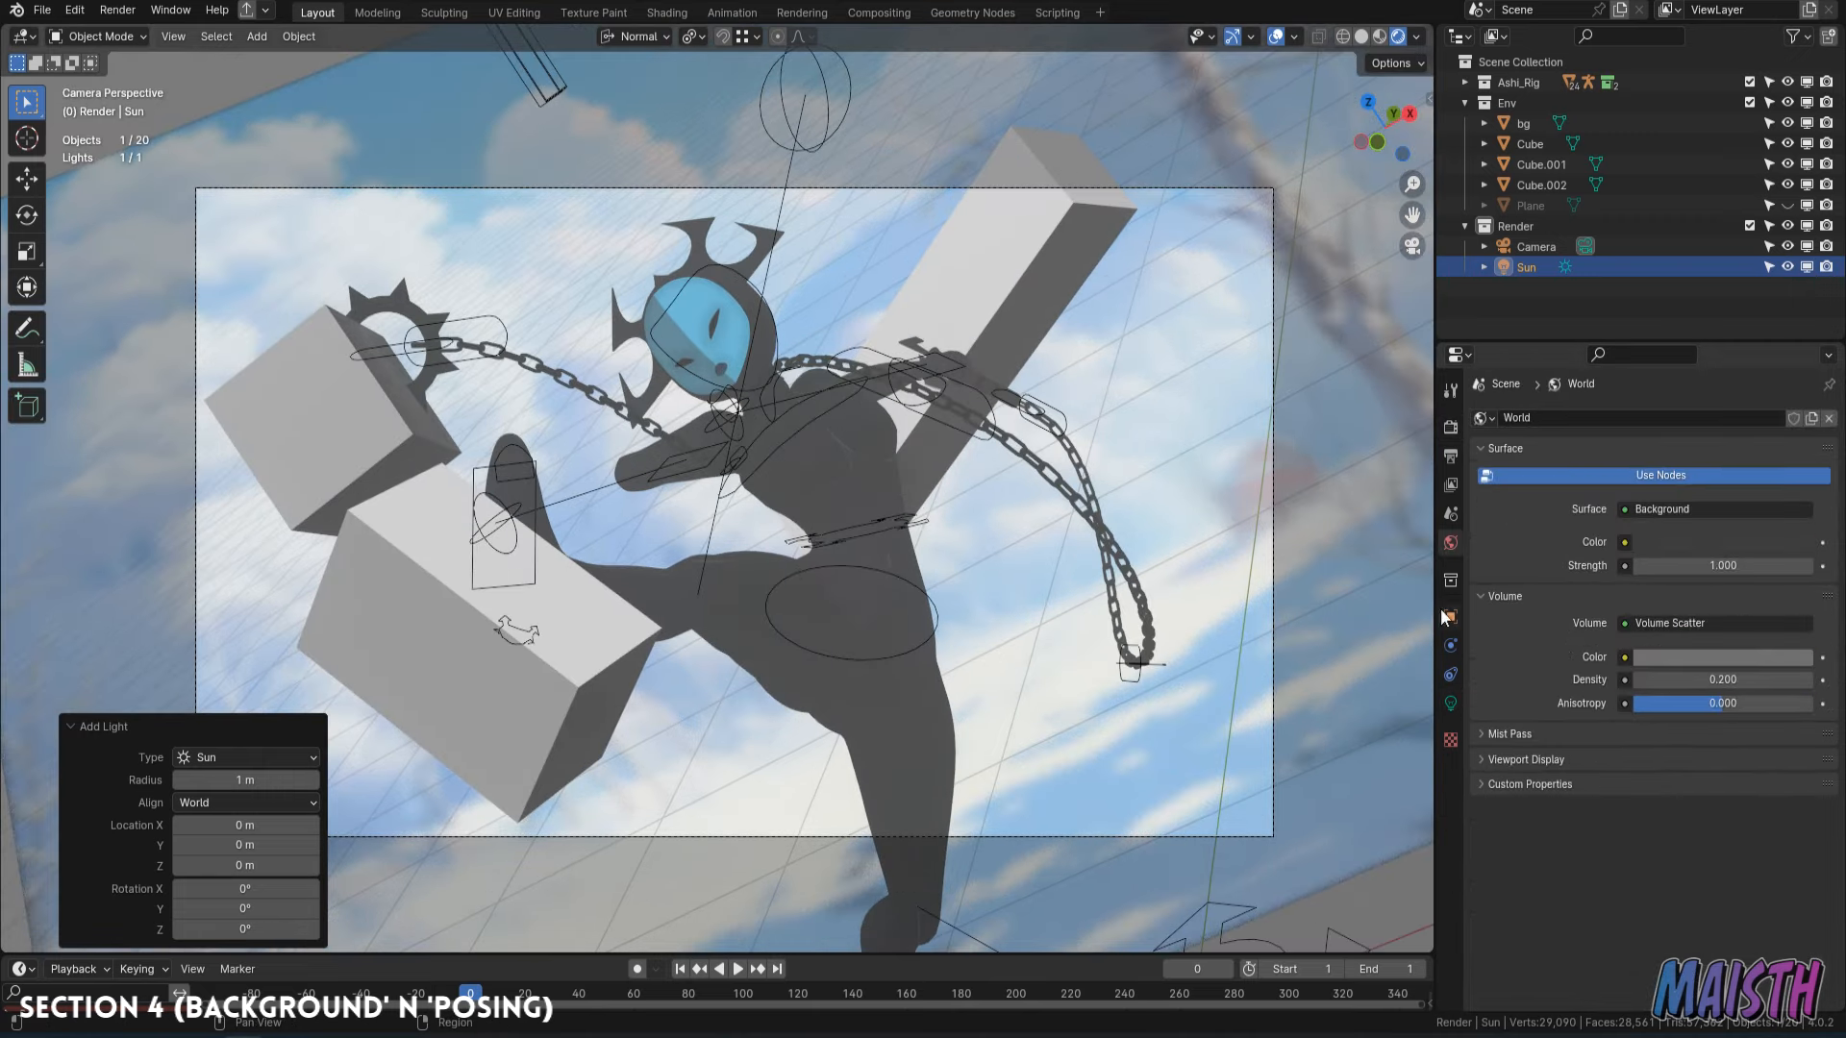
{"action": "left_click", "coordinate": [1451, 702]}
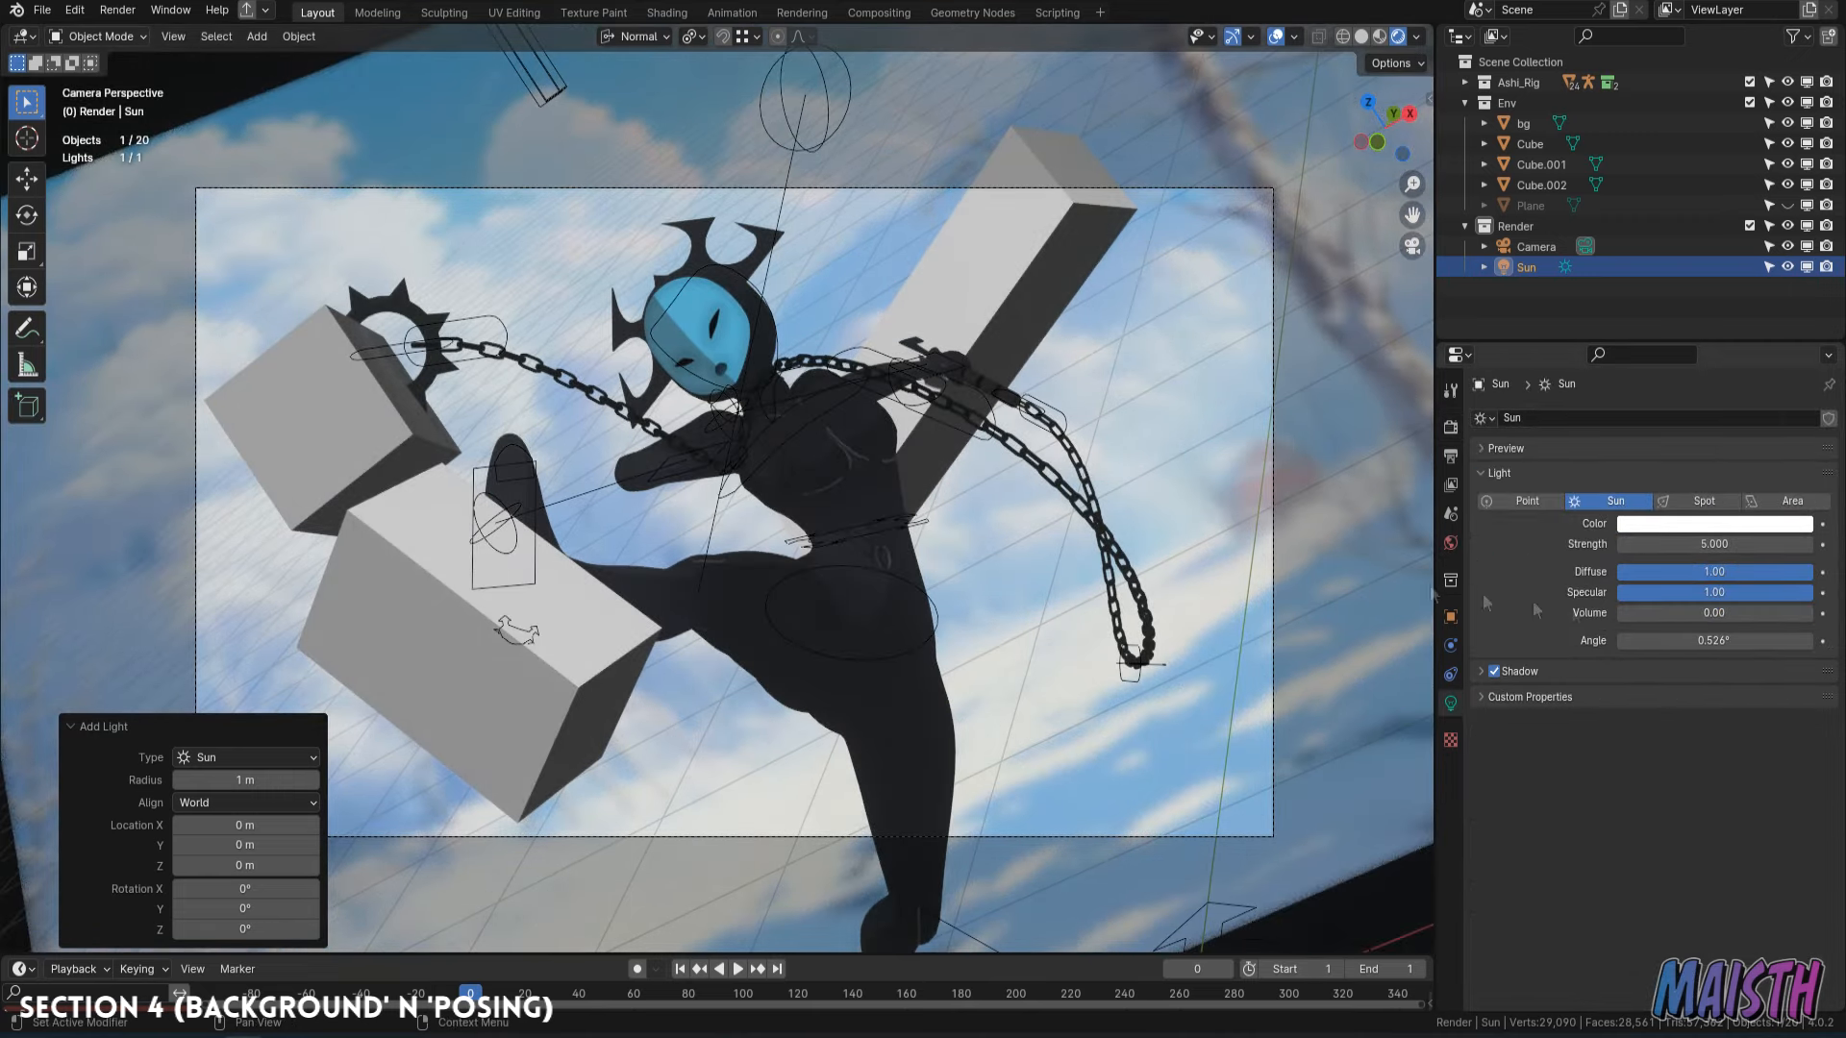
{"action": "left_click", "coordinate": [1451, 544]}
{"action": "key", "text": "r"}
{"action": "key", "text": "r"}
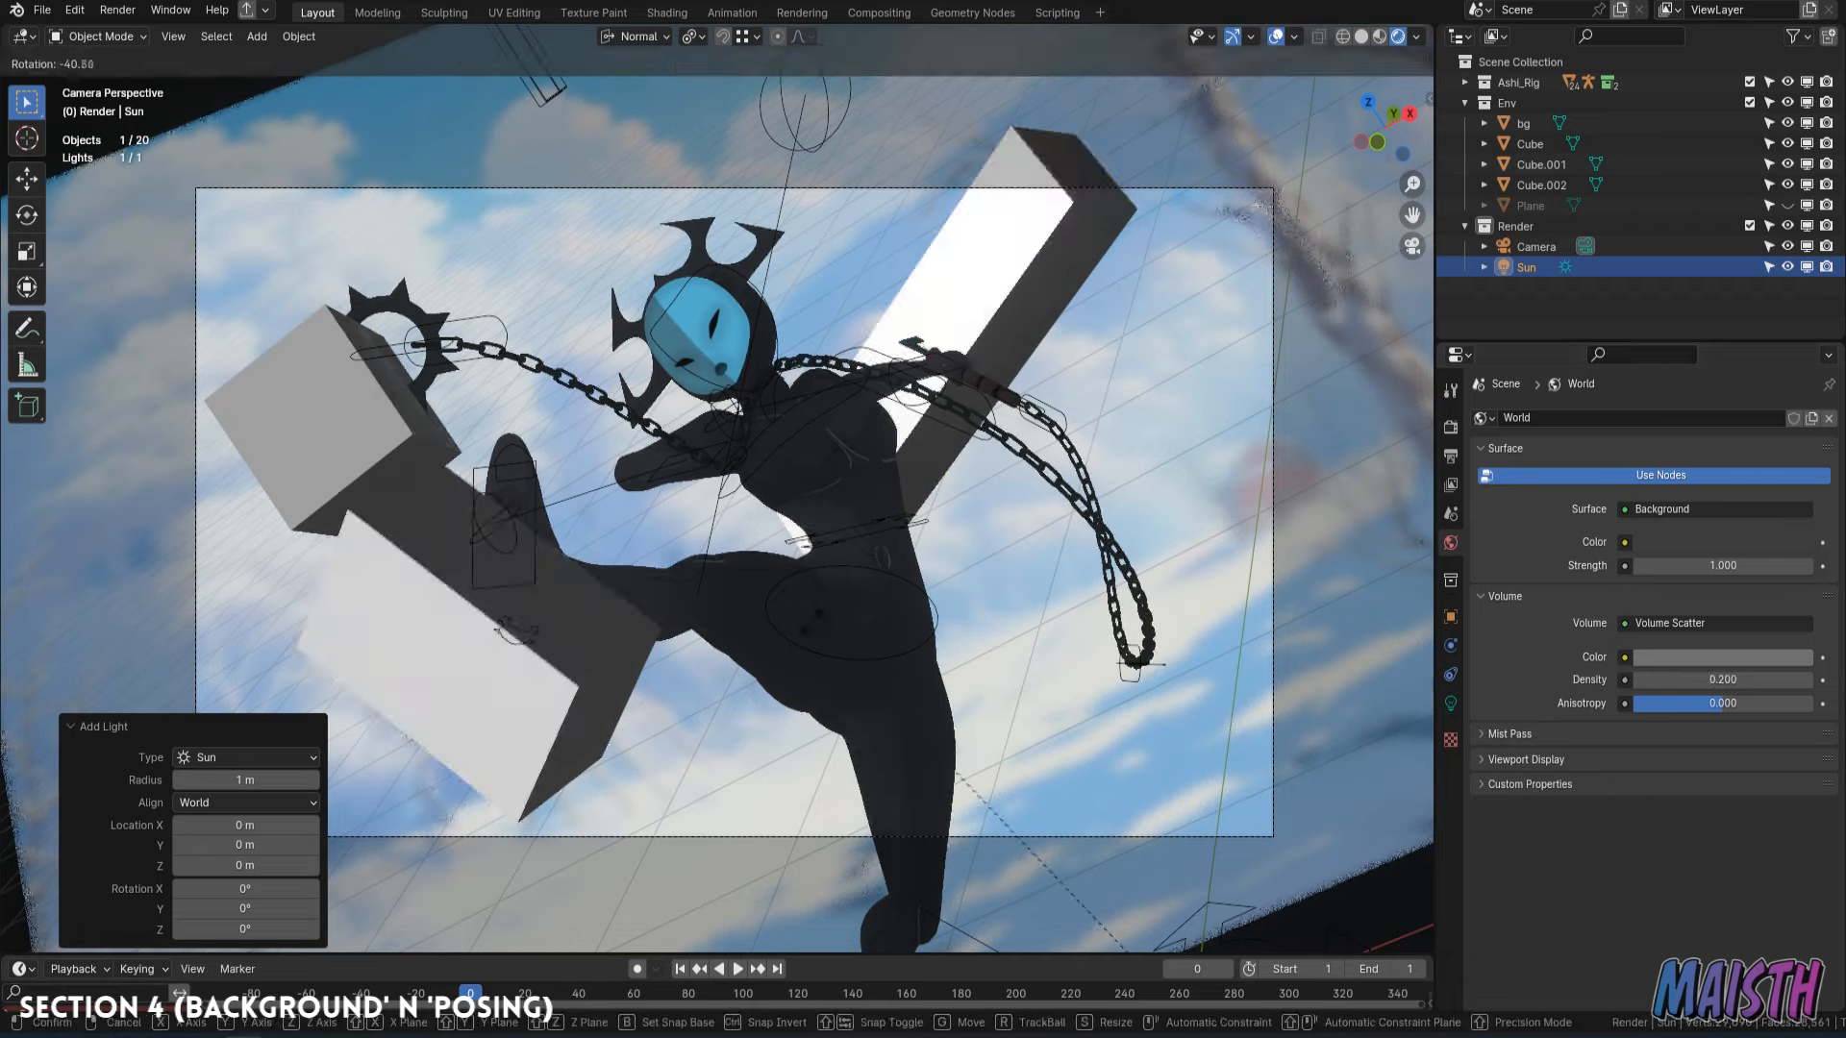
{"action": "left_click", "coordinate": [1064, 632]}
Refine the Sun light's angle on the character's torso with another trackball rotation of about 8° and 13°.
{"action": "middle_click_drag", "start_coordinate": [851, 485], "coordinate": [858, 327], "text": "ctrl"}
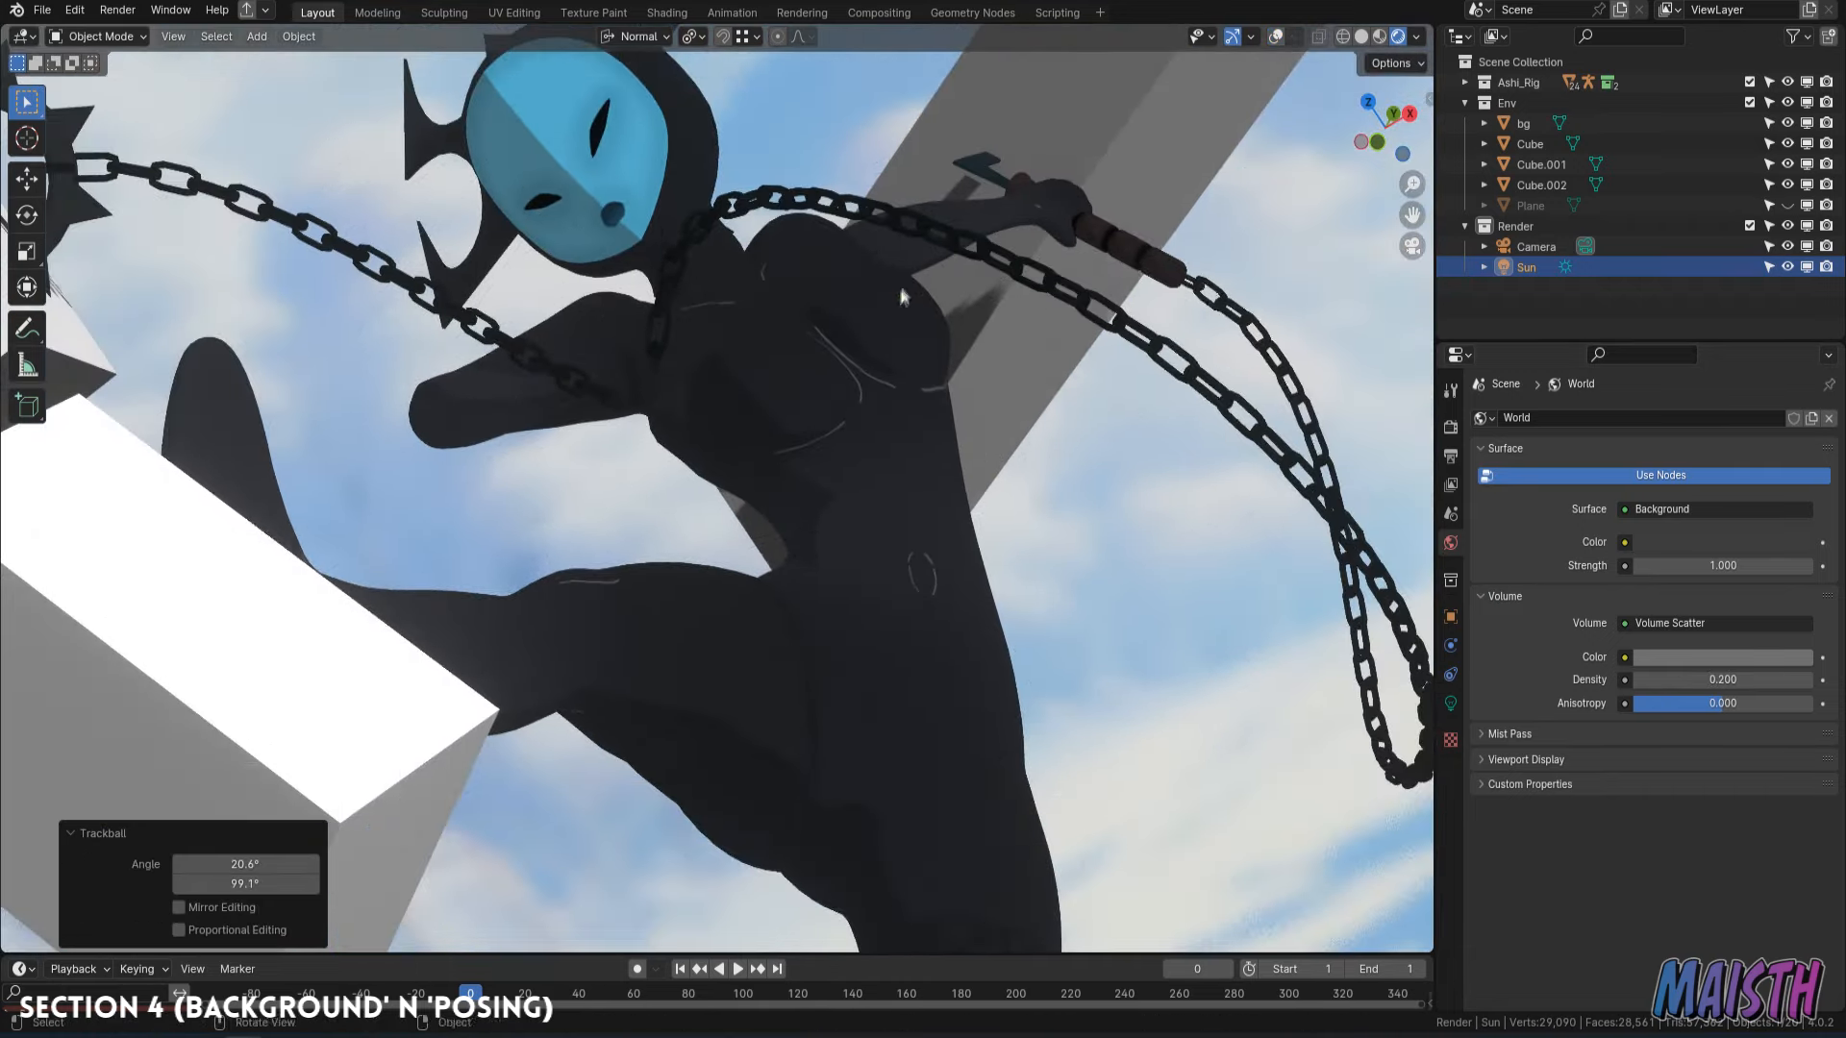
{"action": "middle_click_drag", "start_coordinate": [947, 538], "coordinate": [939, 449], "text": "ctrl"}
{"action": "key", "text": "r"}
{"action": "key", "text": "r"}
{"action": "right_click", "coordinate": [972, 379]}
{"action": "key", "text": "r"}
{"action": "key", "text": "r"}
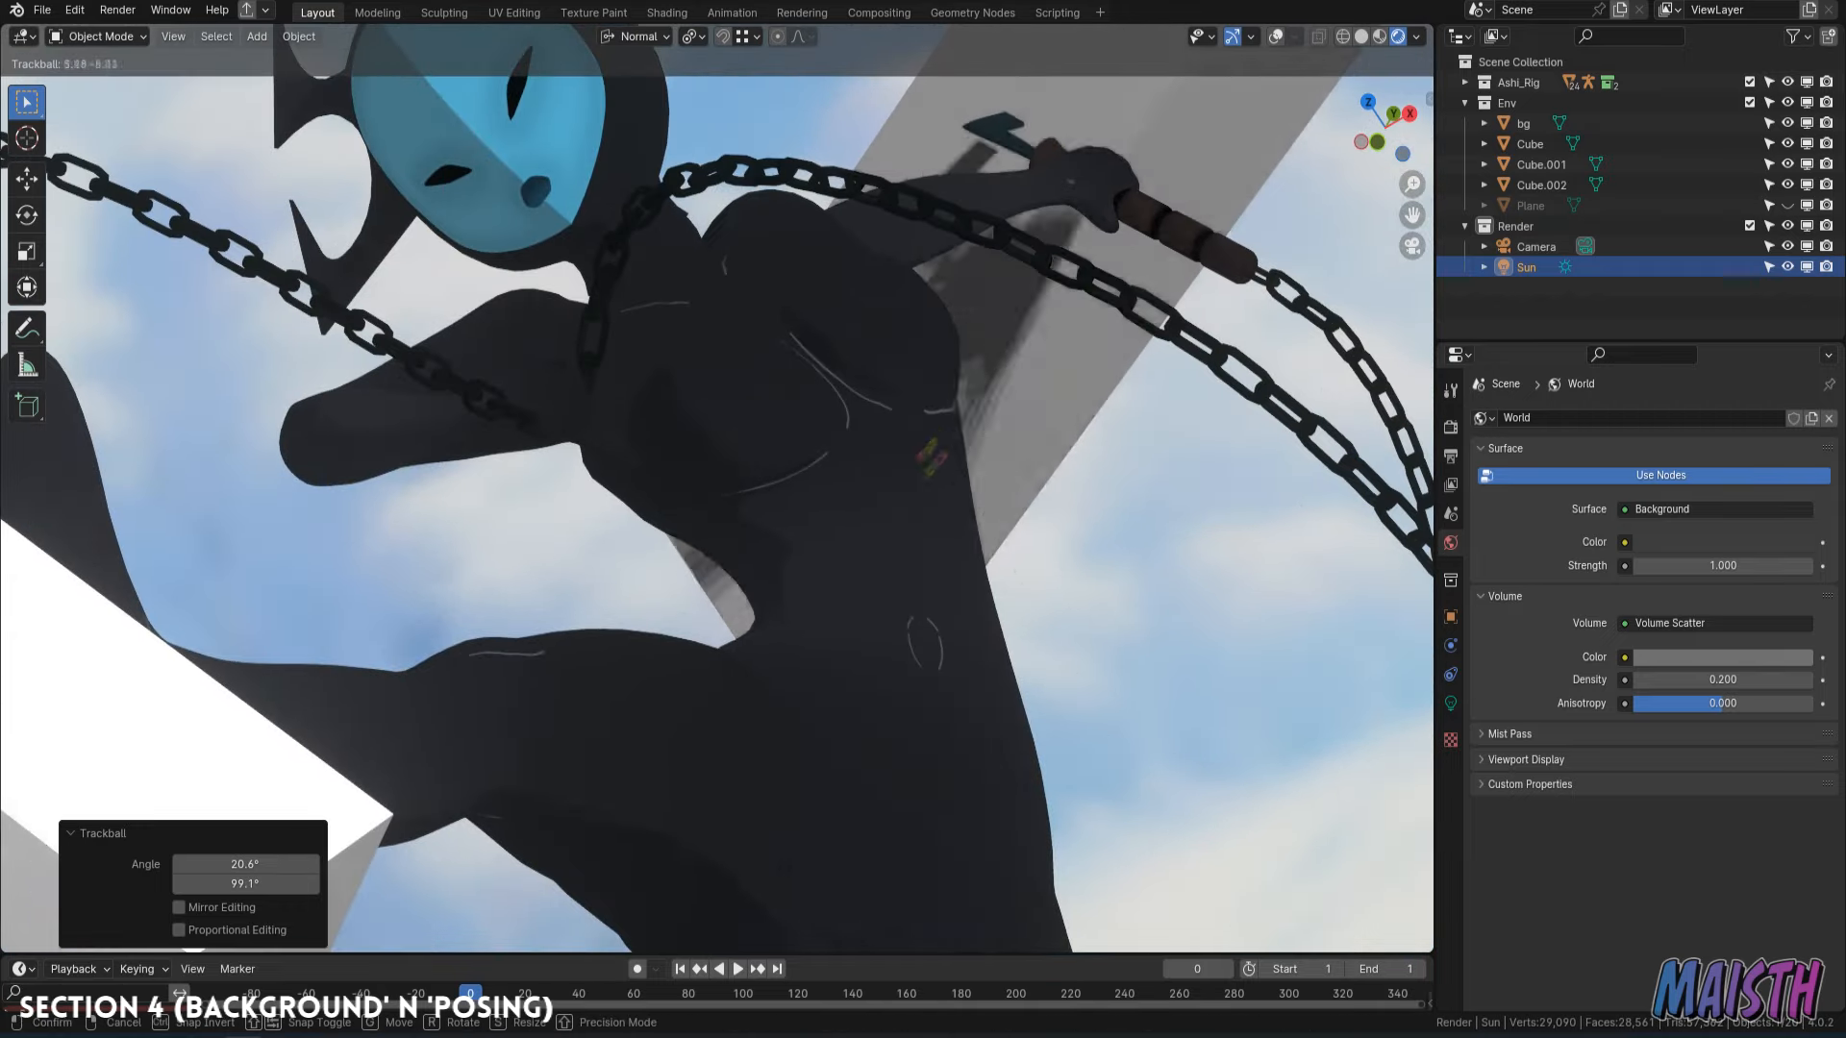
{"action": "right_click", "coordinate": [928, 480]}
Set the Sun light's strength to 10.
{"action": "left_click", "coordinate": [1451, 704]}
{"action": "double_click", "coordinate": [1736, 543]}
{"action": "type", "text": "10"}
{"action": "key", "text": "Return"}
{"action": "middle_click_drag", "start_coordinate": [1048, 356], "coordinate": [1067, 444], "text": "ctrl"}
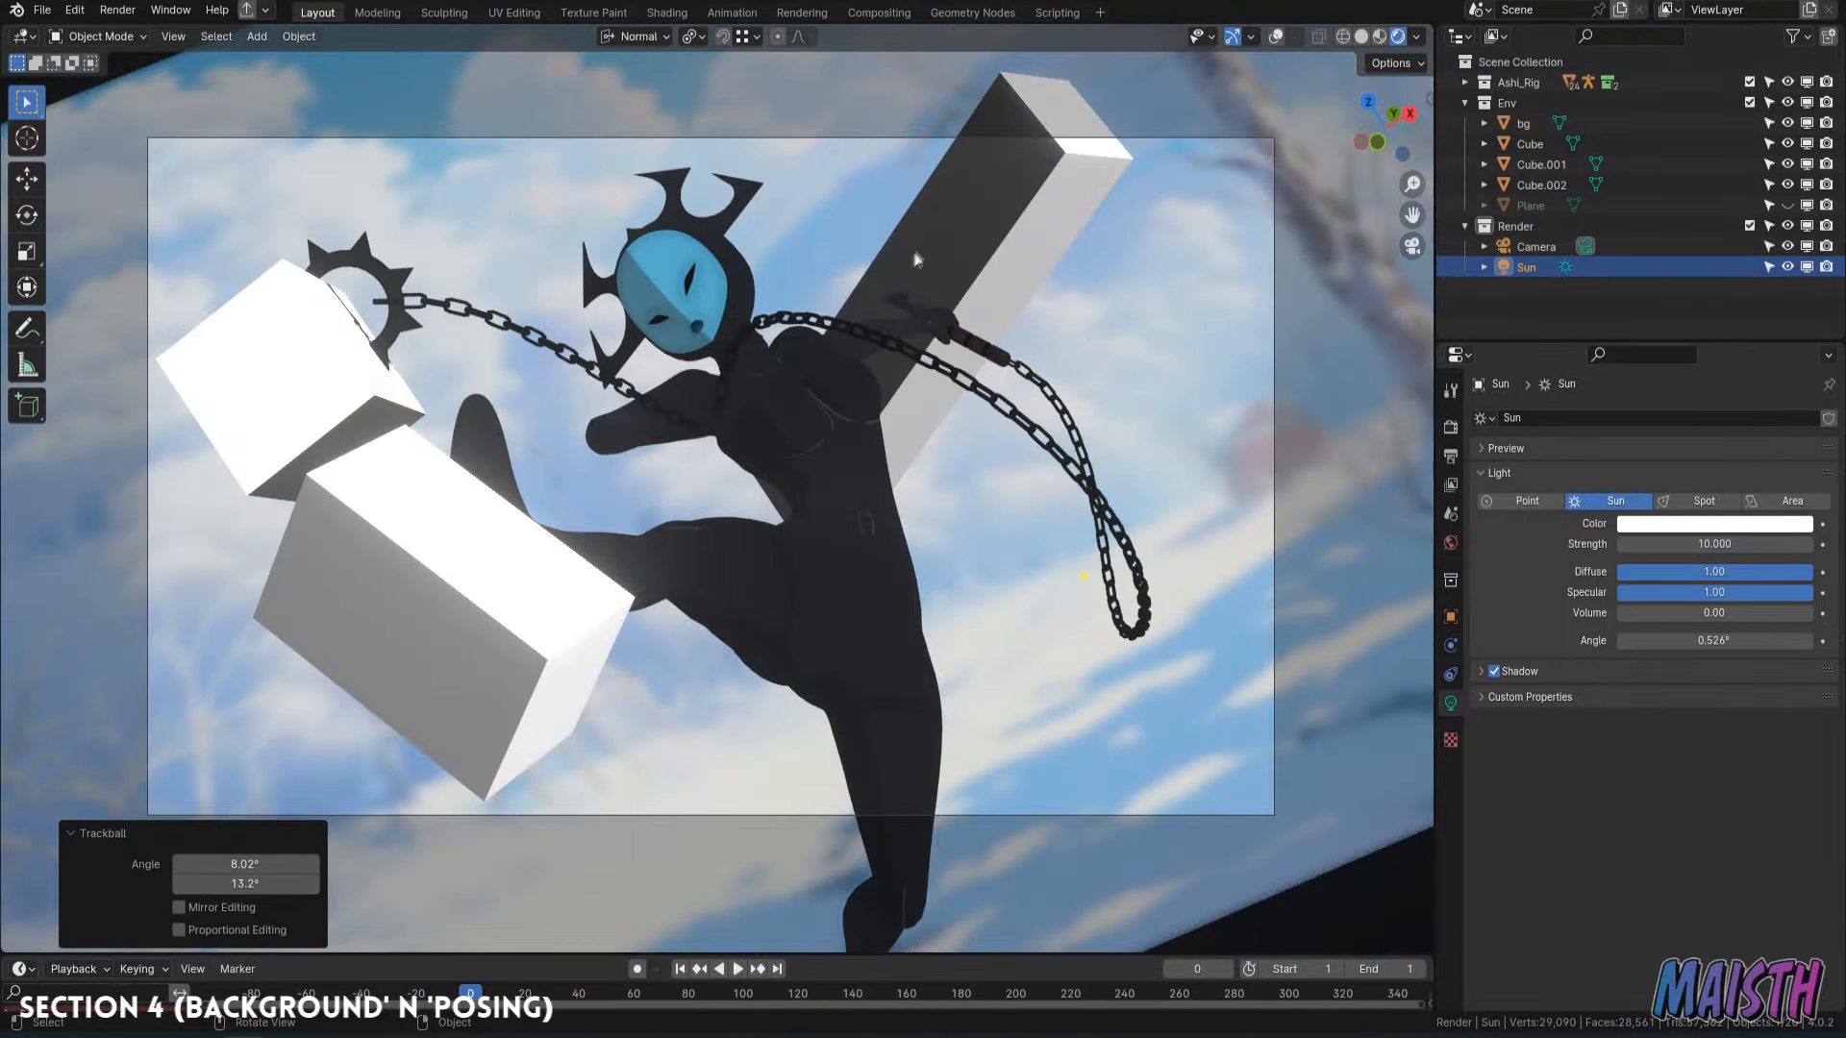
Move the CTRL-POLE-IK.L bone about 0.09 m in X, 0.12 m in Y and 0.25 m in Z, and save the file.
{"action": "middle_click_drag", "start_coordinate": [929, 332], "coordinate": [865, 430], "text": "shift"}
{"action": "middle_click_drag", "start_coordinate": [866, 431], "coordinate": [822, 365], "text": "ctrl"}
{"action": "left_click", "coordinate": [822, 365]}
{"action": "left_click", "coordinate": [822, 366]}
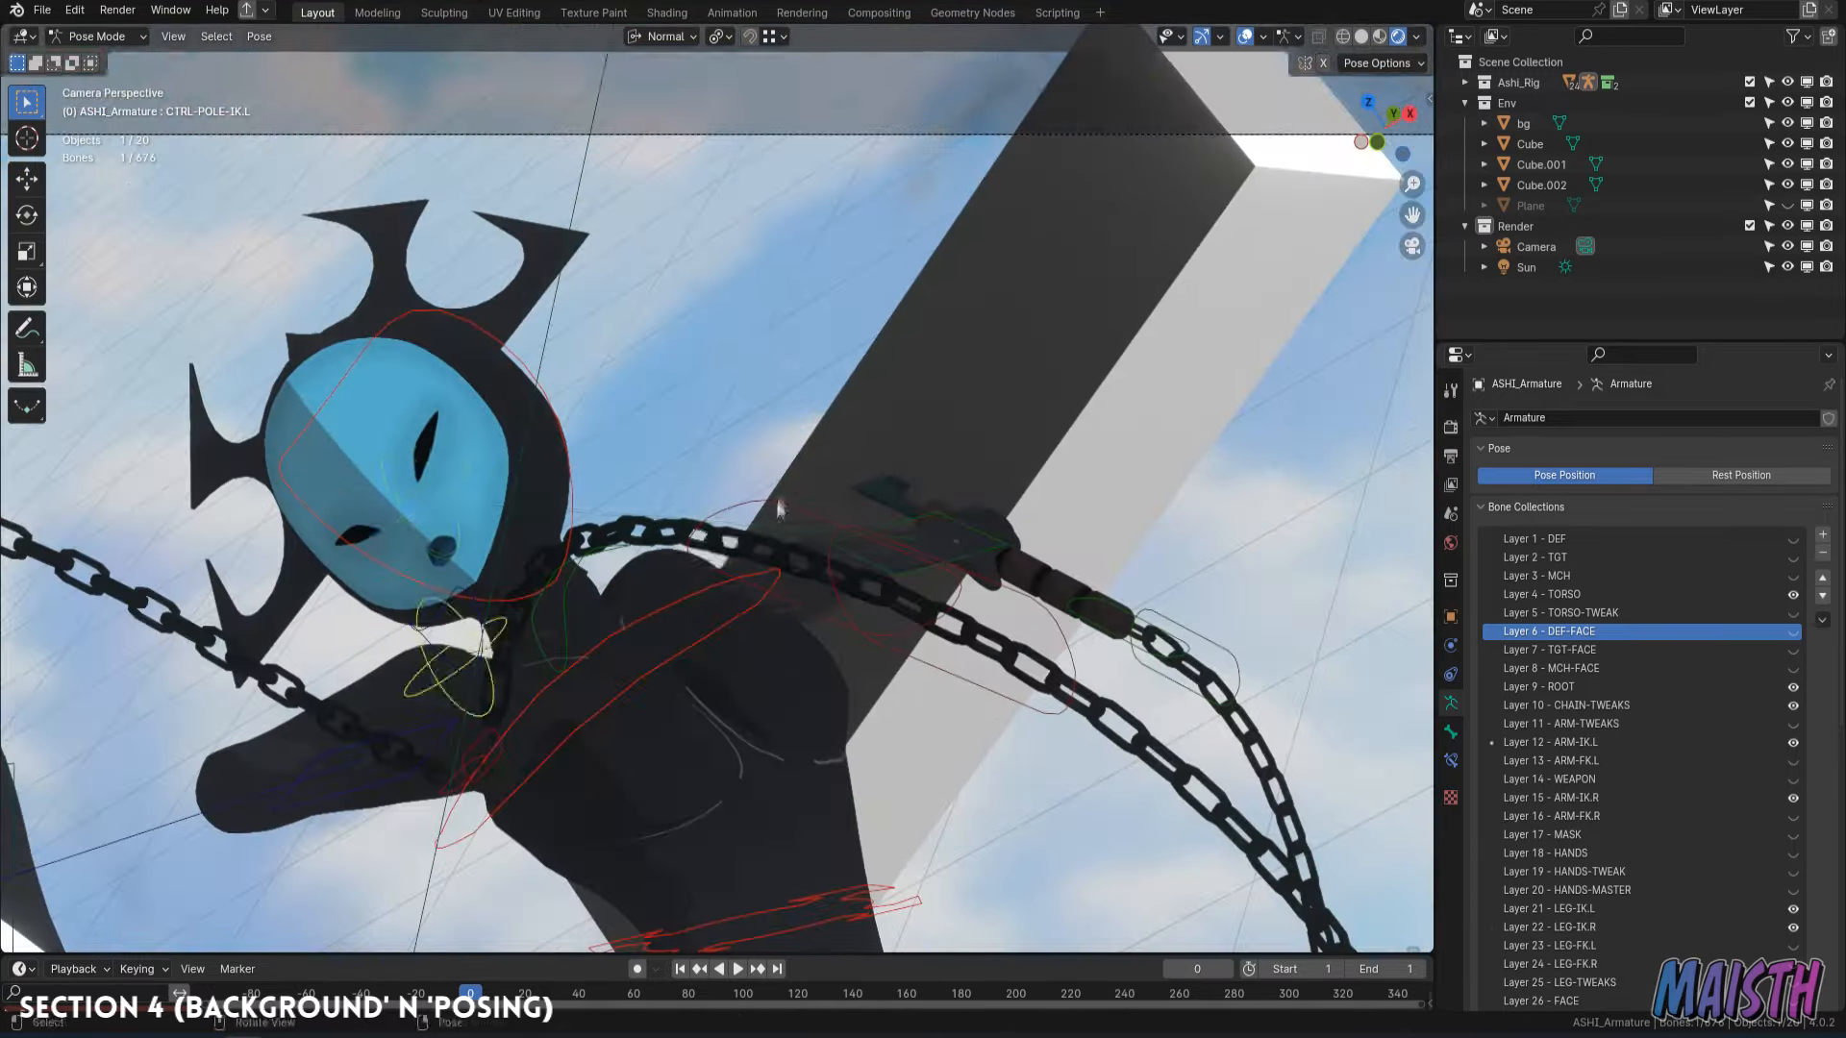
{"action": "key", "text": "g"}
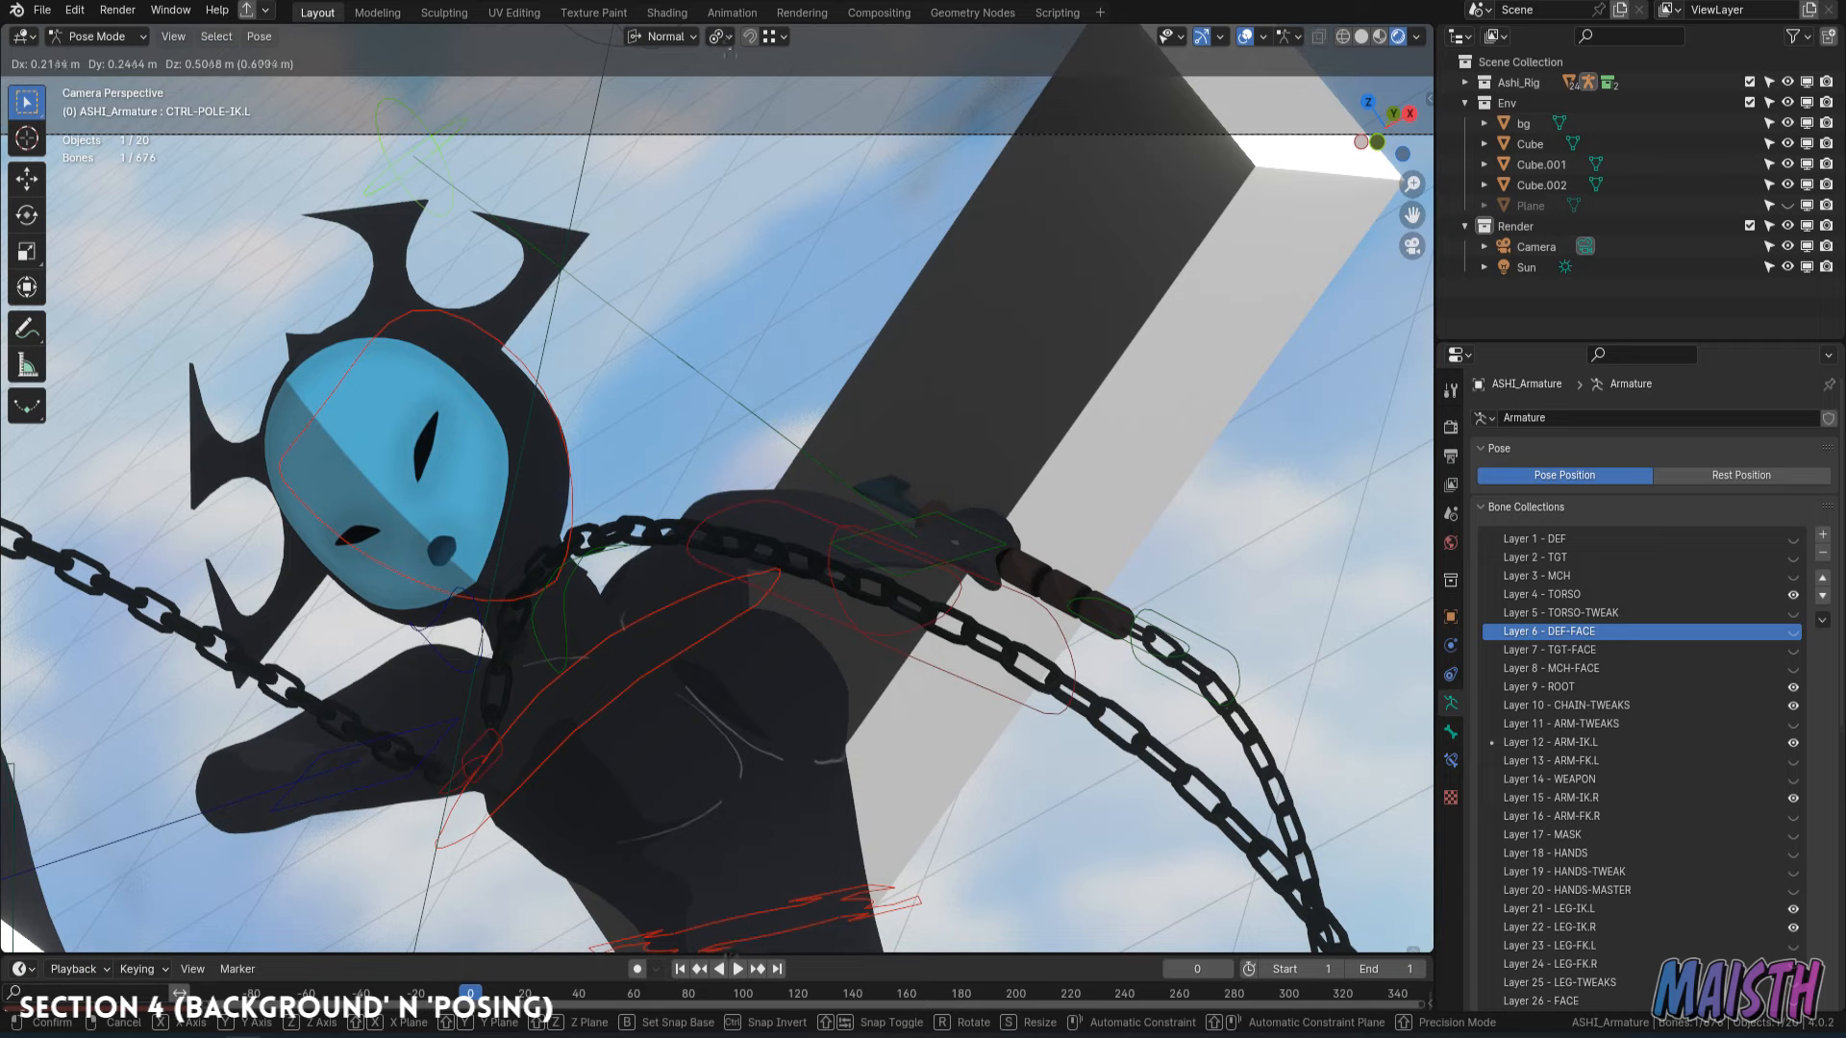
{"action": "key", "text": "Return"}
{"action": "key", "text": "ctrl+s"}
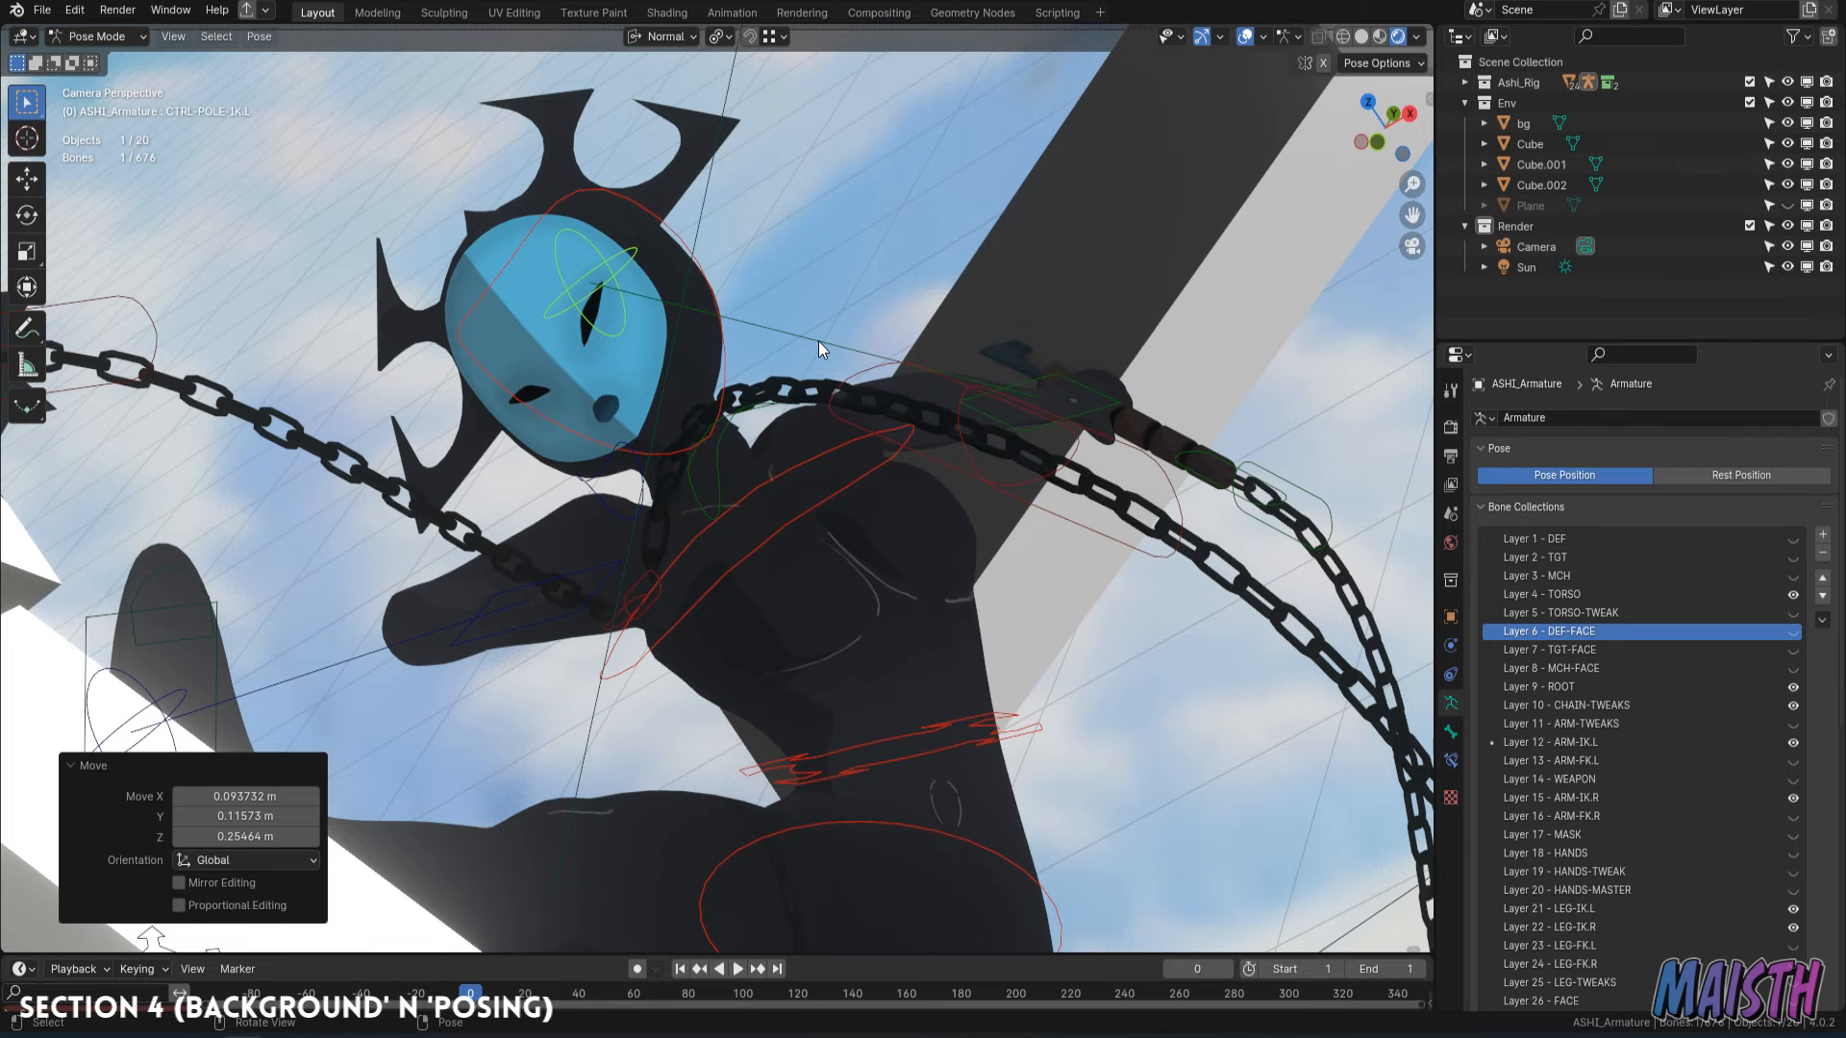
{"action": "scroll", "coordinate": [817, 342], "scroll_direction": "down", "scroll_amount": 4}
{"action": "middle_click_drag", "start_coordinate": [817, 342], "coordinate": [815, 168], "text": "shift"}
{"action": "scroll", "coordinate": [877, 384], "scroll_direction": "up", "scroll_amount": 3}
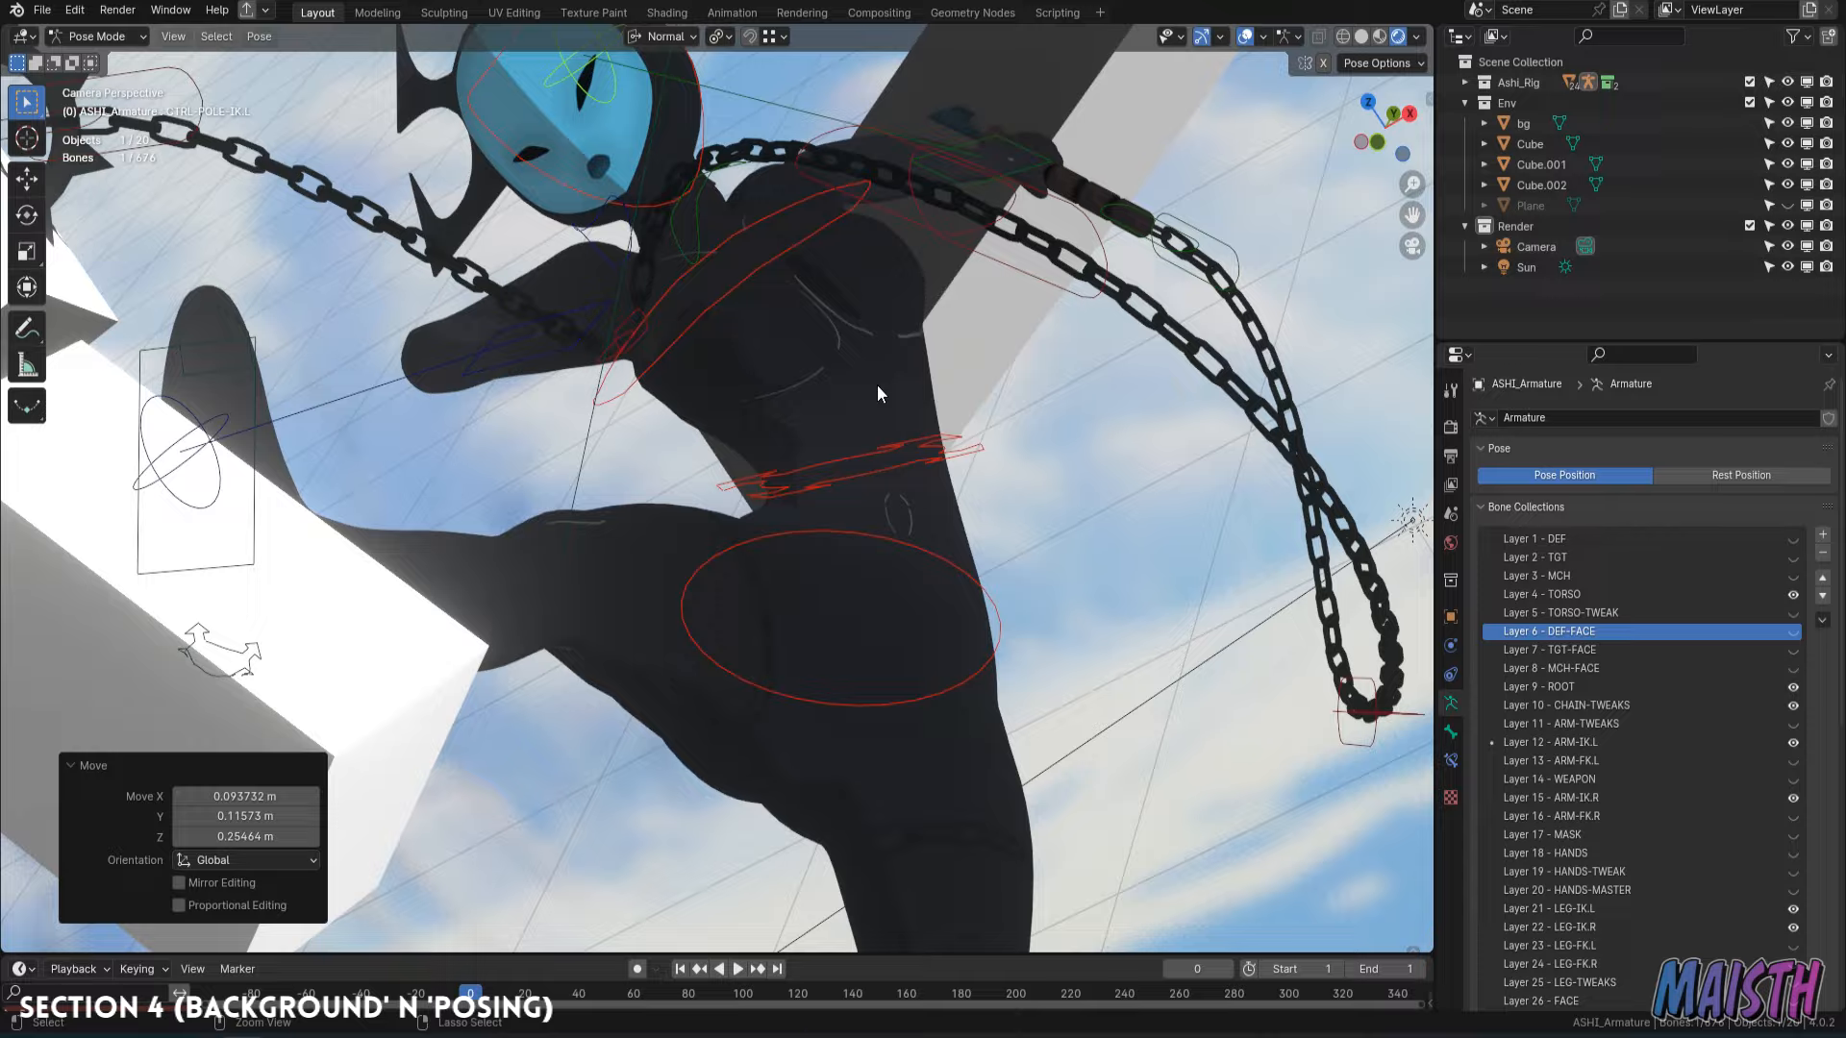
{"action": "key", "text": "ctrl+s"}
{"action": "middle_click_drag", "start_coordinate": [877, 385], "coordinate": [837, 423], "text": "shift"}
Rotate the duplicated block Cube.003 in several passes to give it a new tilt in the camera view.
{"action": "scroll", "coordinate": [839, 423], "scroll_direction": "down", "scroll_amount": 3}
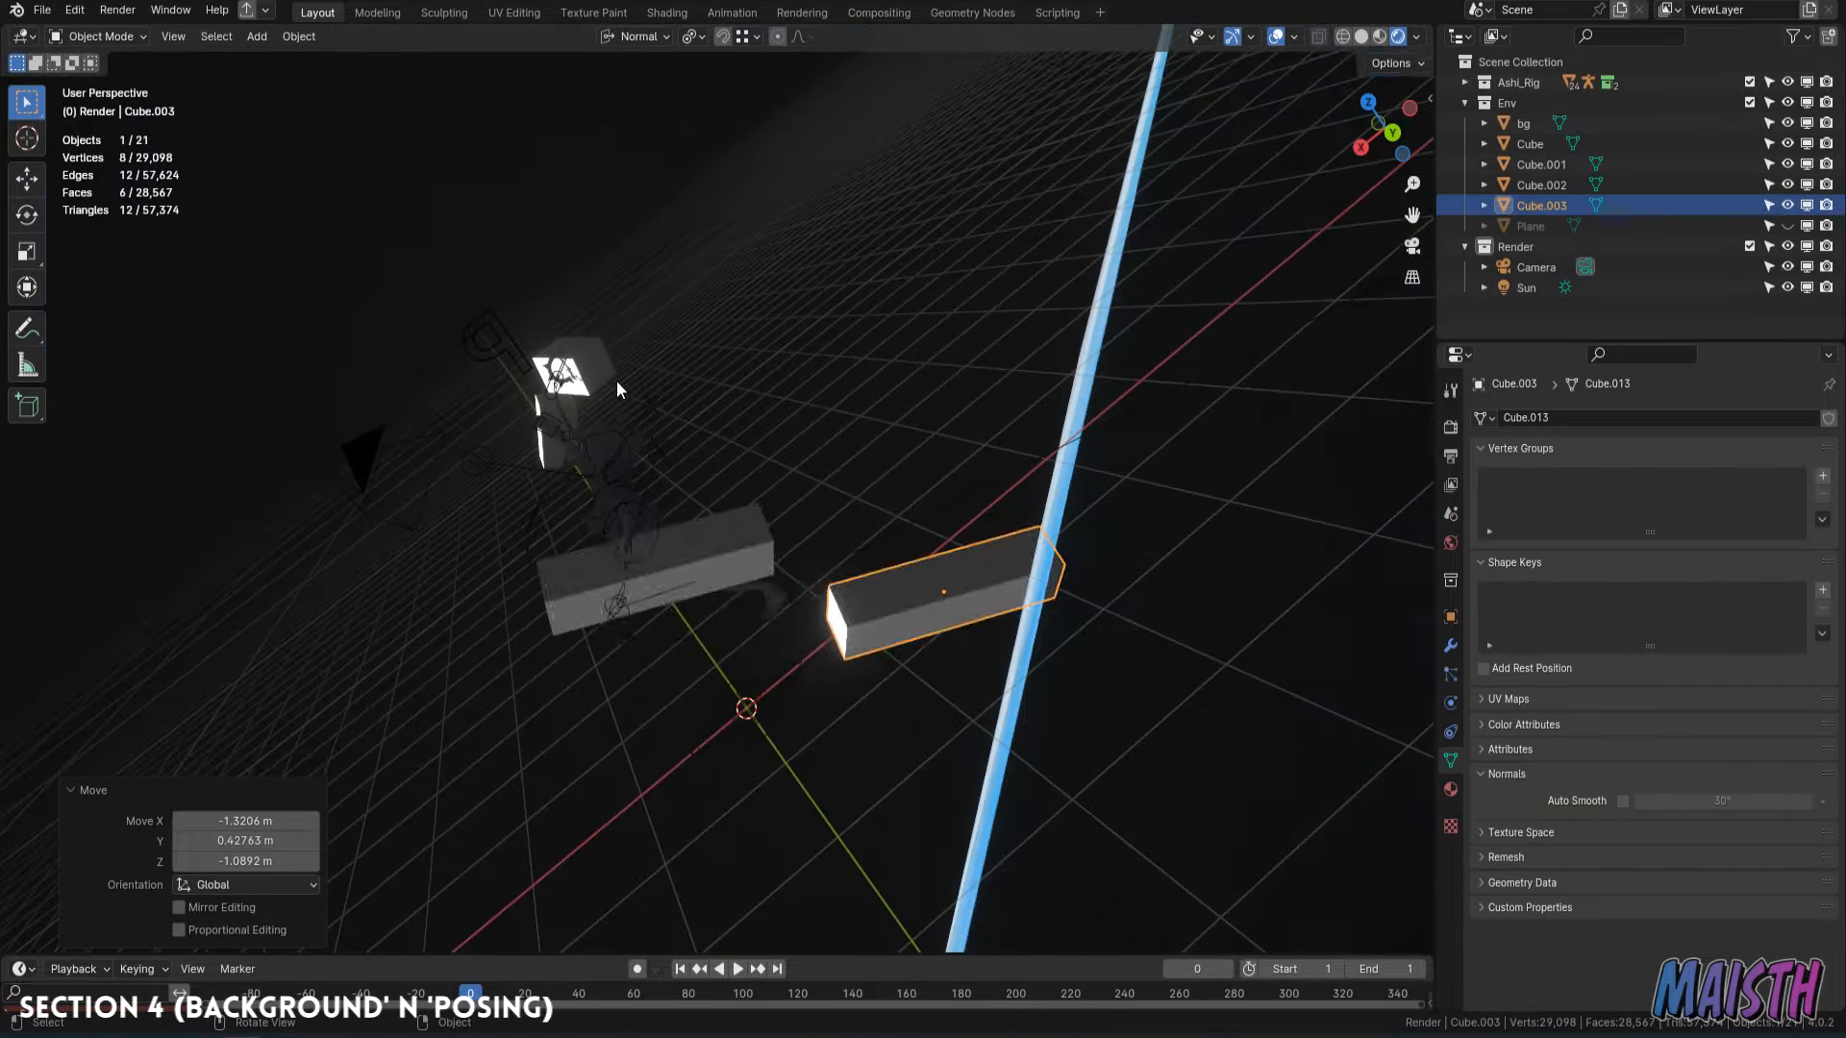
{"action": "key", "text": "KP_0"}
{"action": "key", "text": "r"}
{"action": "left_click", "coordinate": [1076, 750]}
{"action": "key", "text": "r"}
{"action": "key", "text": "r"}
{"action": "left_click", "coordinate": [968, 560]}
{"action": "key", "text": "r"}
{"action": "left_click", "coordinate": [947, 524]}
{"action": "key", "text": "r"}
{"action": "left_click", "coordinate": [947, 517]}
Scale down block Cube.003 and place it below the large block beside the character's standing leg.
{"action": "middle_click_drag", "start_coordinate": [947, 517], "coordinate": [818, 596]}
{"action": "key", "text": "s"}
{"action": "left_click", "coordinate": [769, 625]}
{"action": "key", "text": "g"}
{"action": "left_click", "coordinate": [782, 663]}
{"action": "key", "text": "KP_0"}
{"action": "key", "text": "g"}
{"action": "left_click", "coordinate": [758, 711]}
Duplicate the small block, place the copy beside the hanging chain loop and rotate it to a steeper angle.
{"action": "key", "text": "shift+d"}
{"action": "left_click", "coordinate": [1286, 502]}
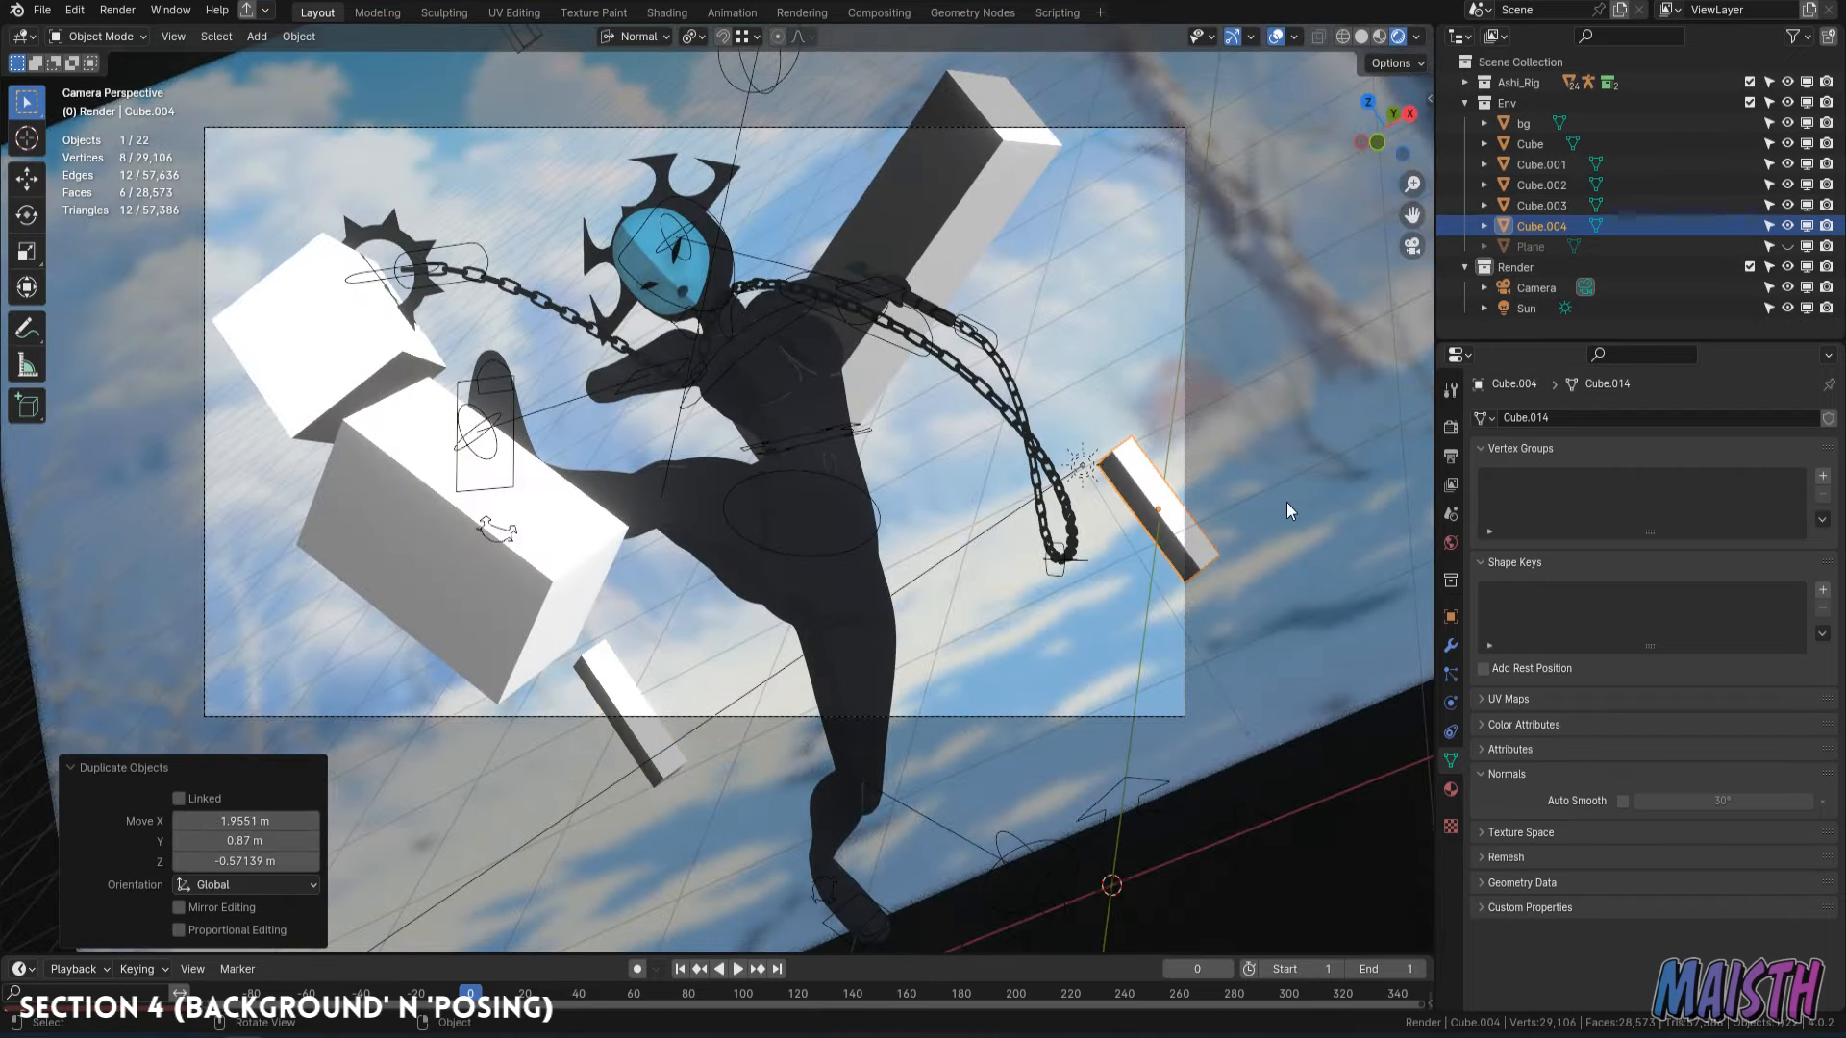
{"action": "key", "text": "r"}
{"action": "key", "text": "r"}
{"action": "left_click", "coordinate": [1183, 562]}
{"action": "key", "text": "r"}
{"action": "left_click", "coordinate": [1284, 519]}
Reposition, turn and enlarge the copied block so it stands nearly upright near the hanging chain at the camera frame's edge.
{"action": "key", "text": "g"}
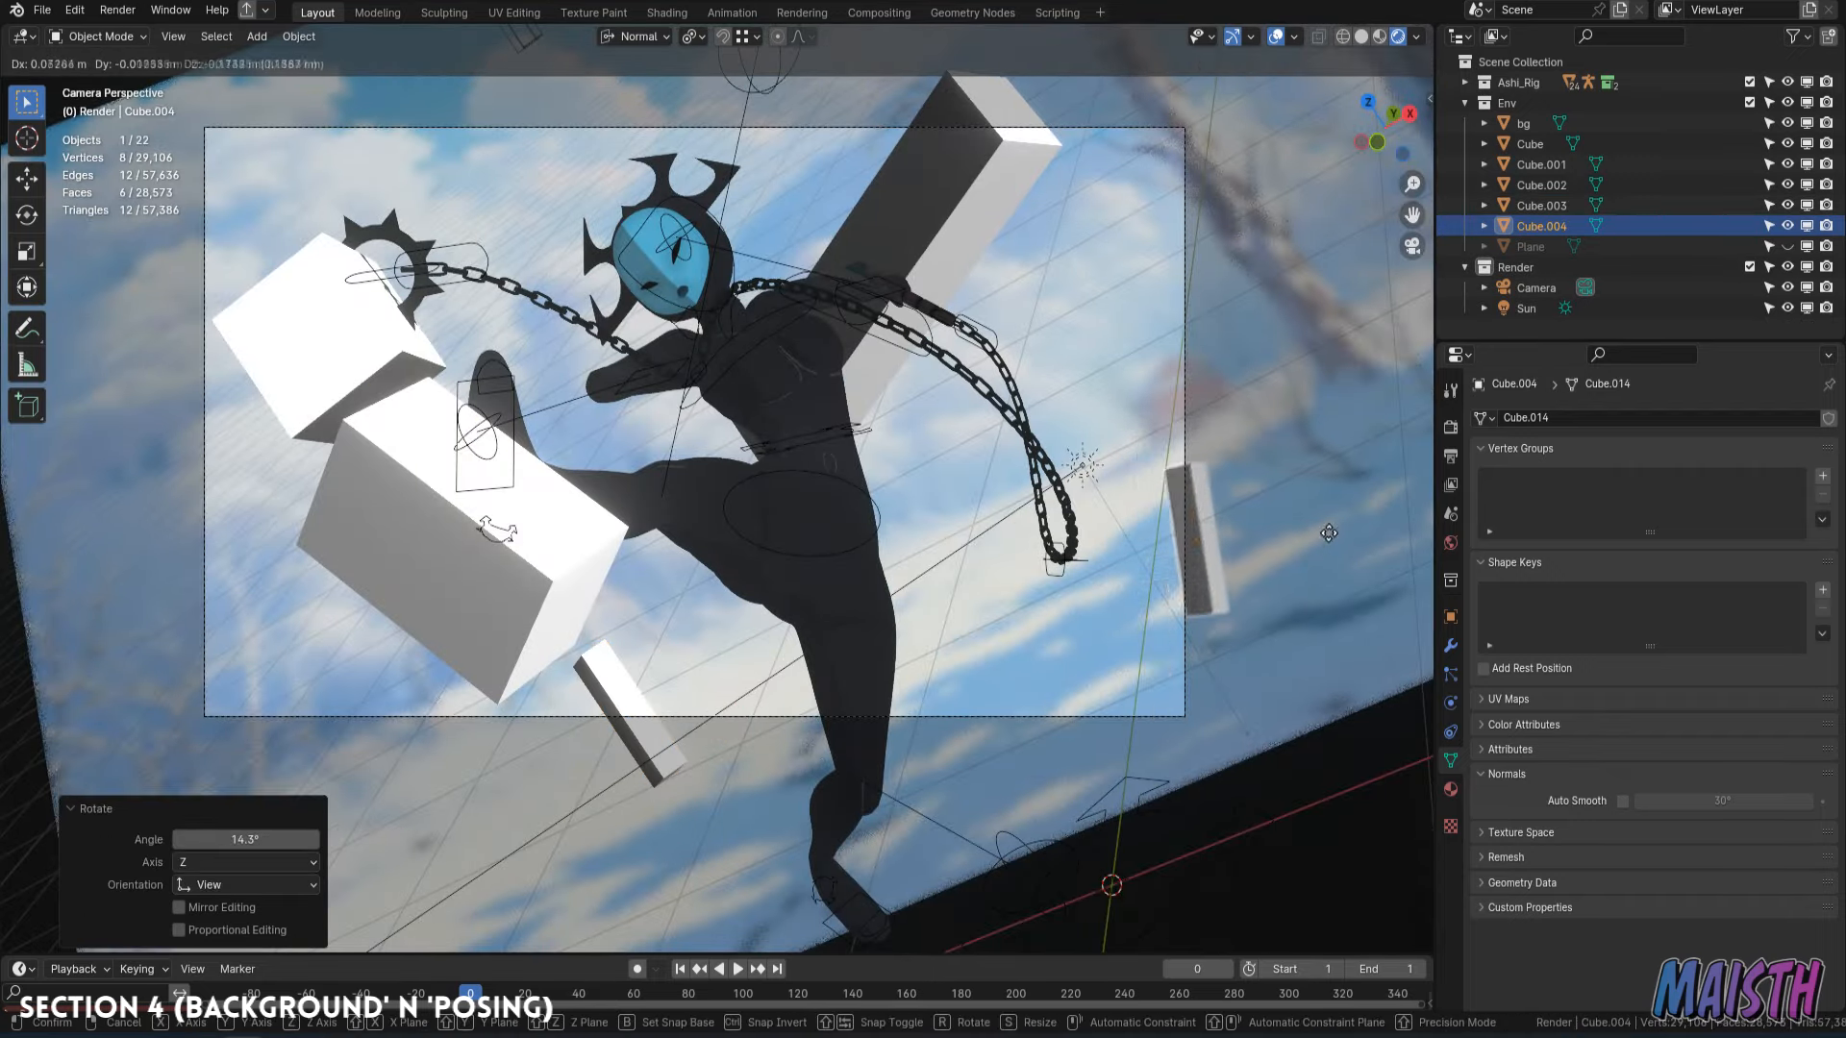
{"action": "left_click", "coordinate": [1303, 509]}
{"action": "key", "text": "r"}
{"action": "left_click", "coordinate": [1300, 508]}
{"action": "key", "text": "s"}
{"action": "left_click", "coordinate": [1346, 558]}
{"action": "key", "text": "g"}
{"action": "left_click", "coordinate": [1341, 570]}
Place Cube.004 beside the hanging chain, and duplicate the small block into a larger, rotated copy below the struck block near the camera frame's corner.
{"action": "left_click", "coordinate": [1288, 796]}
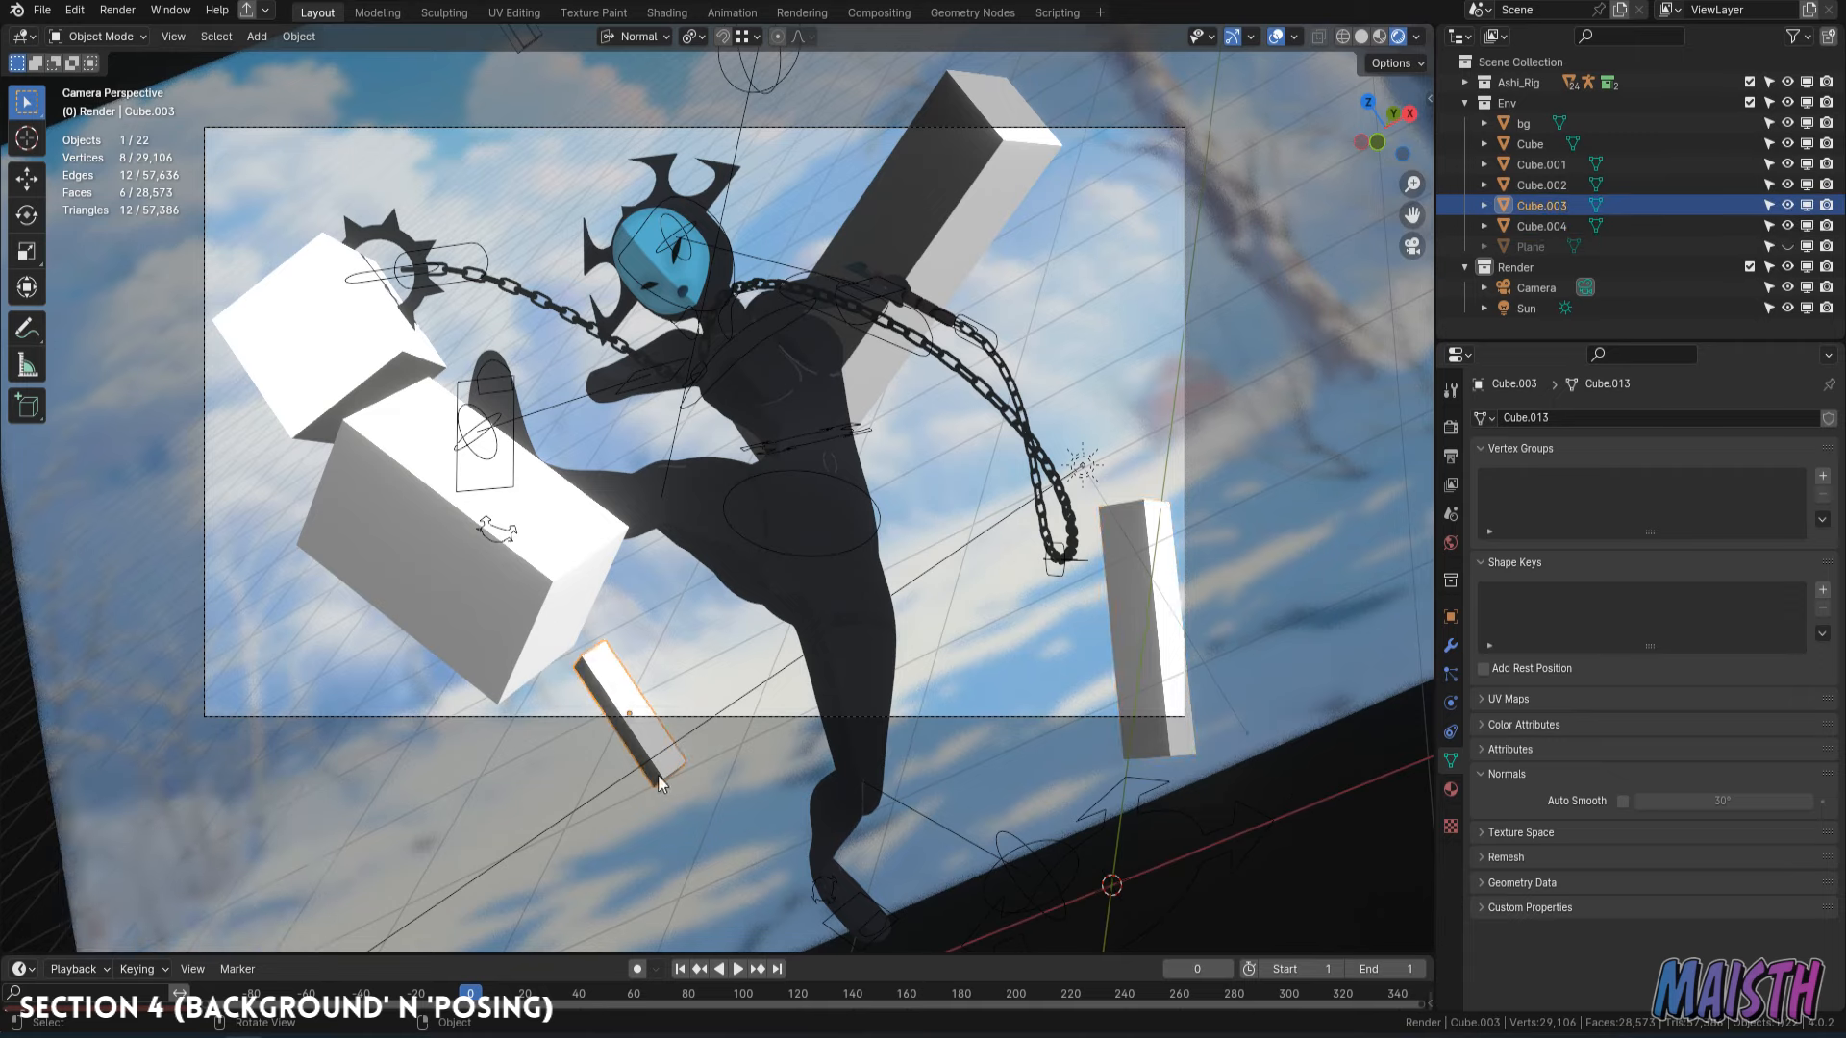
{"action": "scroll", "coordinate": [659, 777], "scroll_direction": "down", "scroll_amount": 1}
{"action": "key", "text": "shift+d"}
{"action": "left_click", "coordinate": [384, 767]}
{"action": "key", "text": "r"}
{"action": "left_click", "coordinate": [519, 727]}
{"action": "key", "text": "g"}
{"action": "left_click", "coordinate": [550, 764]}
{"action": "key", "text": "s"}
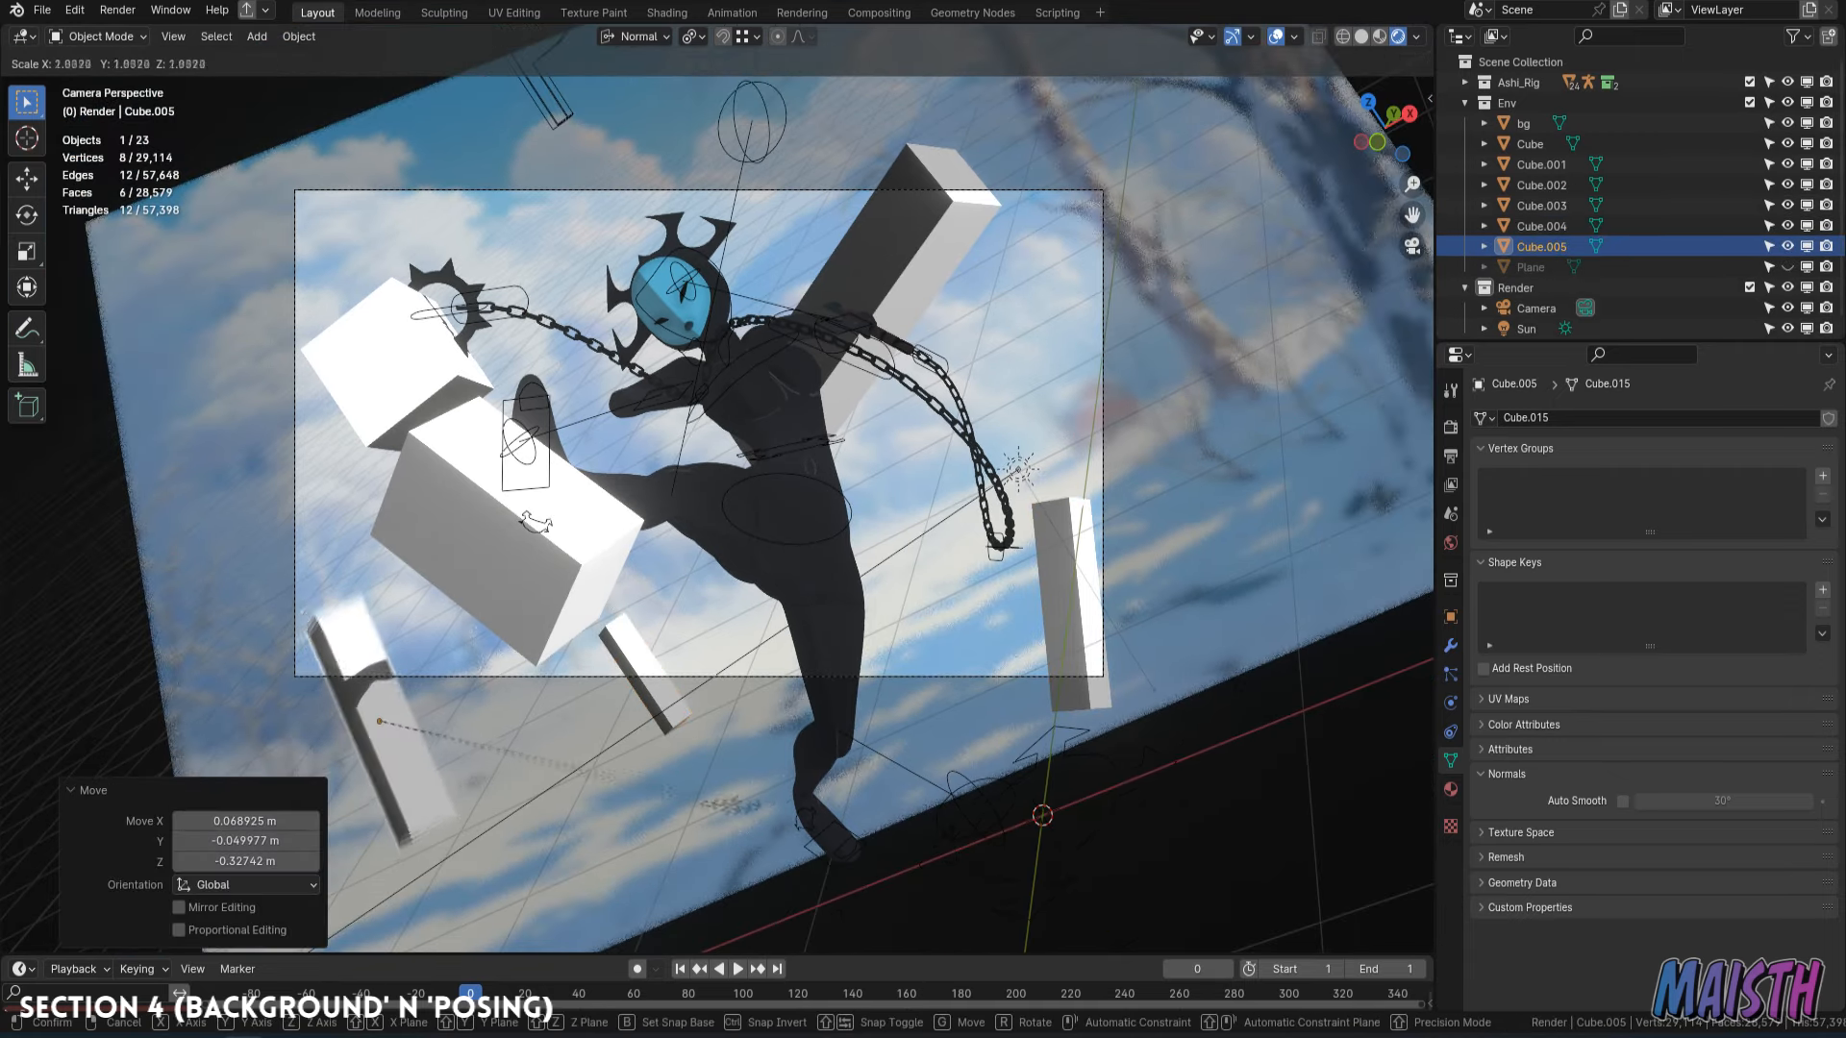
{"action": "left_click", "coordinate": [729, 805]}
{"action": "left_click", "coordinate": [1246, 827]}
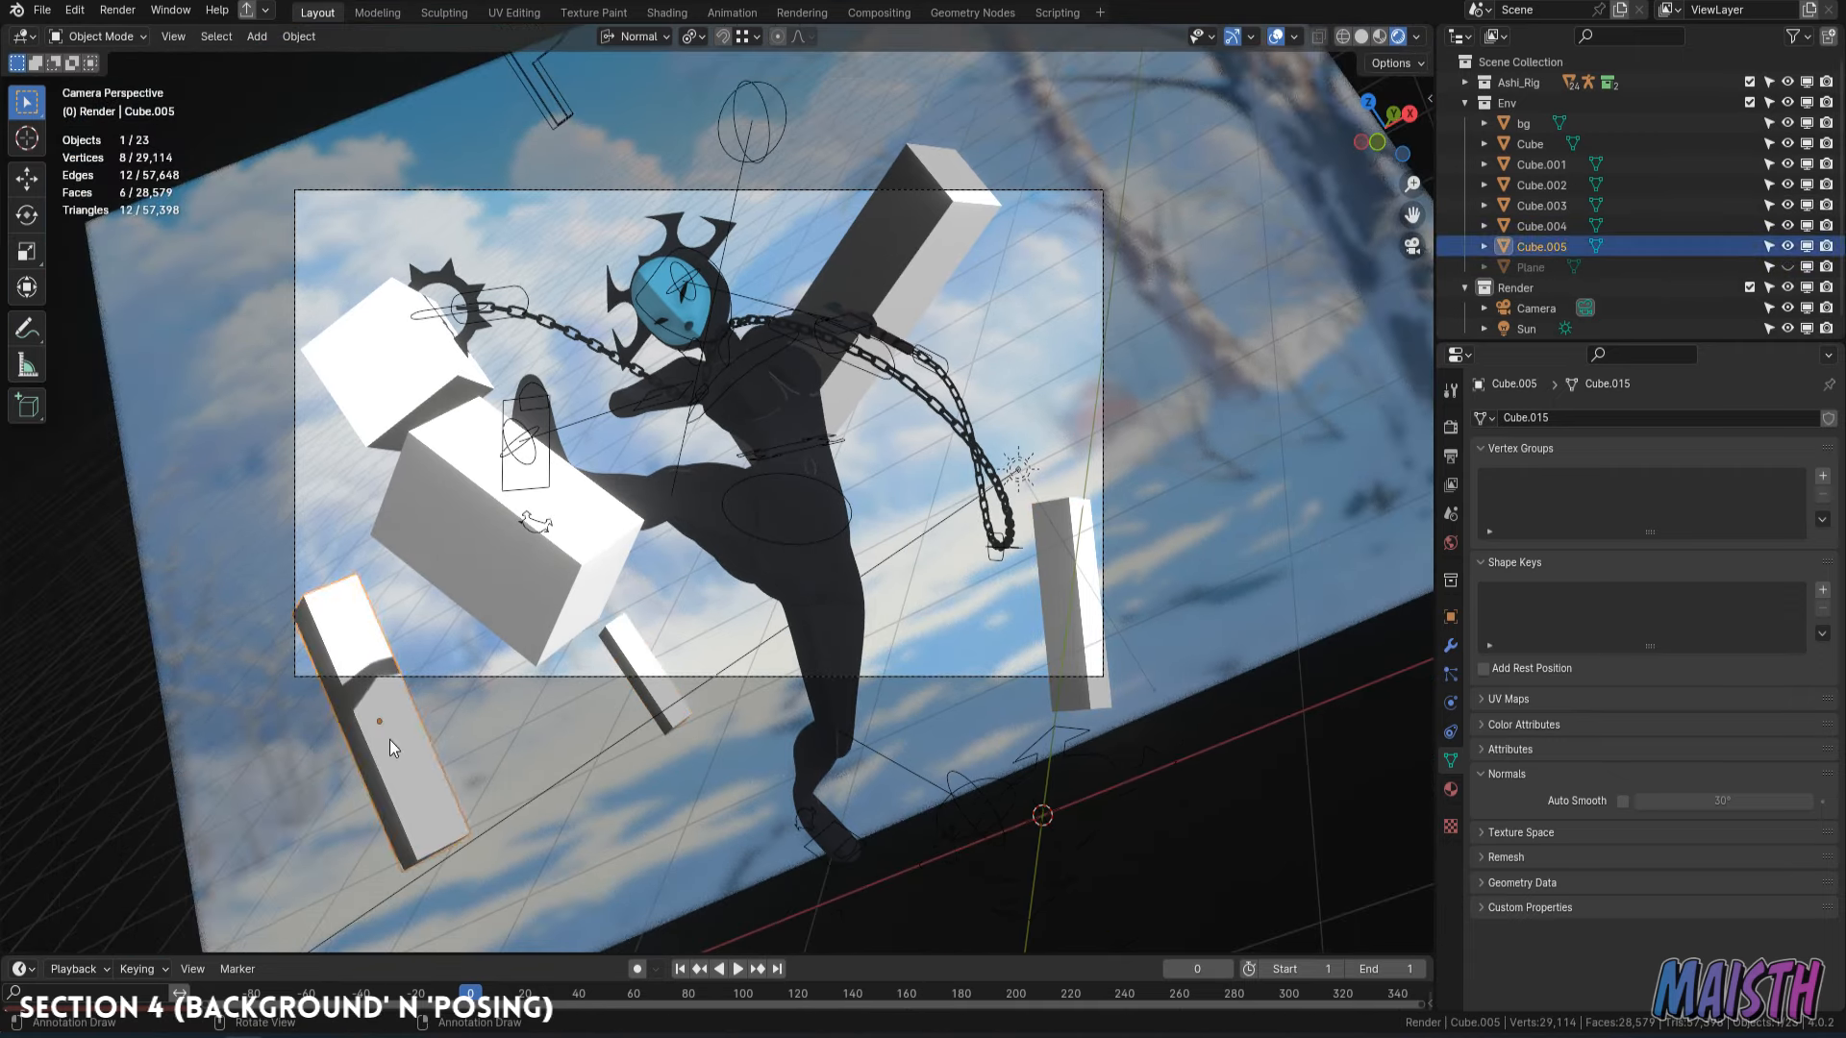
Freely rotate the new block Cube.005 to give it a slightly different tilt, and save the file.
{"action": "key", "text": "r"}
{"action": "key", "text": "r"}
{"action": "left_click", "coordinate": [431, 764]}
{"action": "left_click", "coordinate": [1232, 834]}
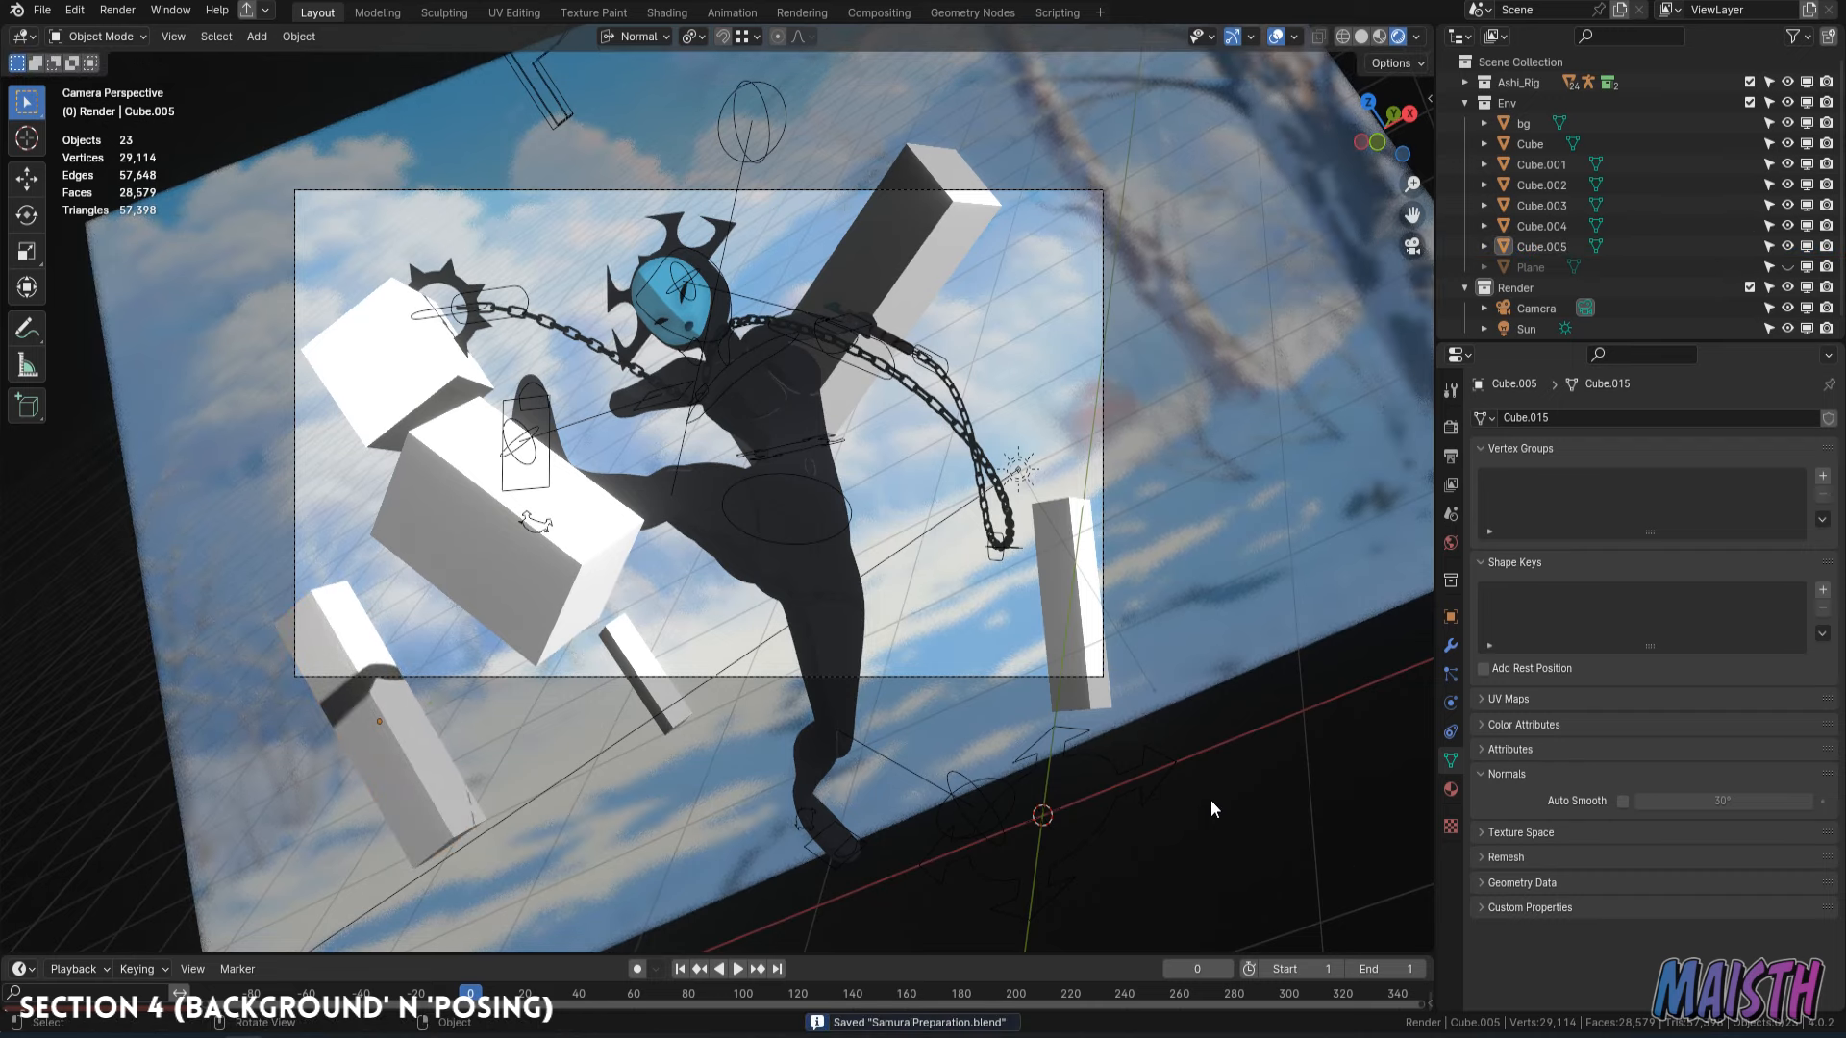
{"action": "middle_click_drag", "start_coordinate": [673, 455], "coordinate": [706, 518], "text": "shift"}
{"action": "mouse_move", "coordinate": [717, 529]}
{"action": "middle_mouse_down", "text": "ctrl"}
{"action": "mouse_move", "coordinate": [727, 494]}
{"action": "mouse_move", "coordinate": [730, 521]}
{"action": "middle_mouse_up", "text": "ctrl"}
Add a point light to the Render collection beyond the frame's upper-left corner, with 500 W power and zero diffuse and specular.
{"action": "left_click", "coordinate": [1451, 455]}
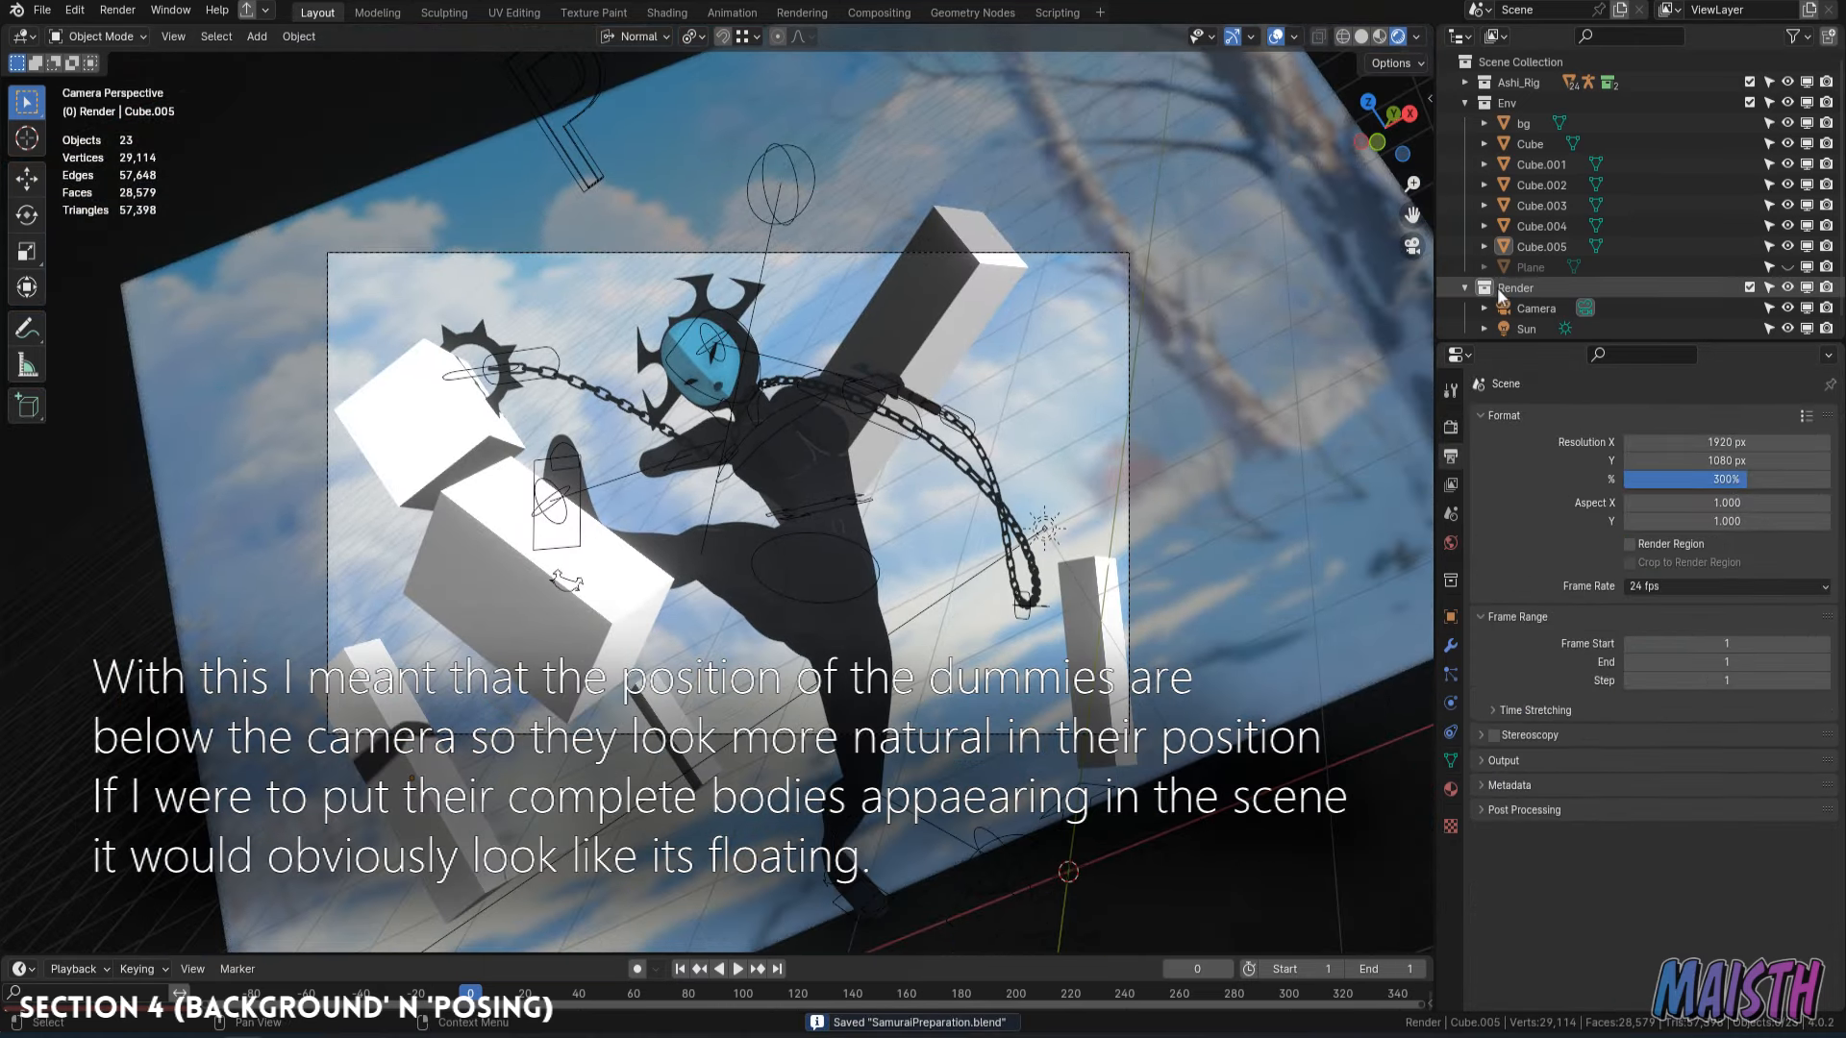
{"action": "key", "text": "shift+a"}
{"action": "mouse_move", "coordinate": [798, 524]}
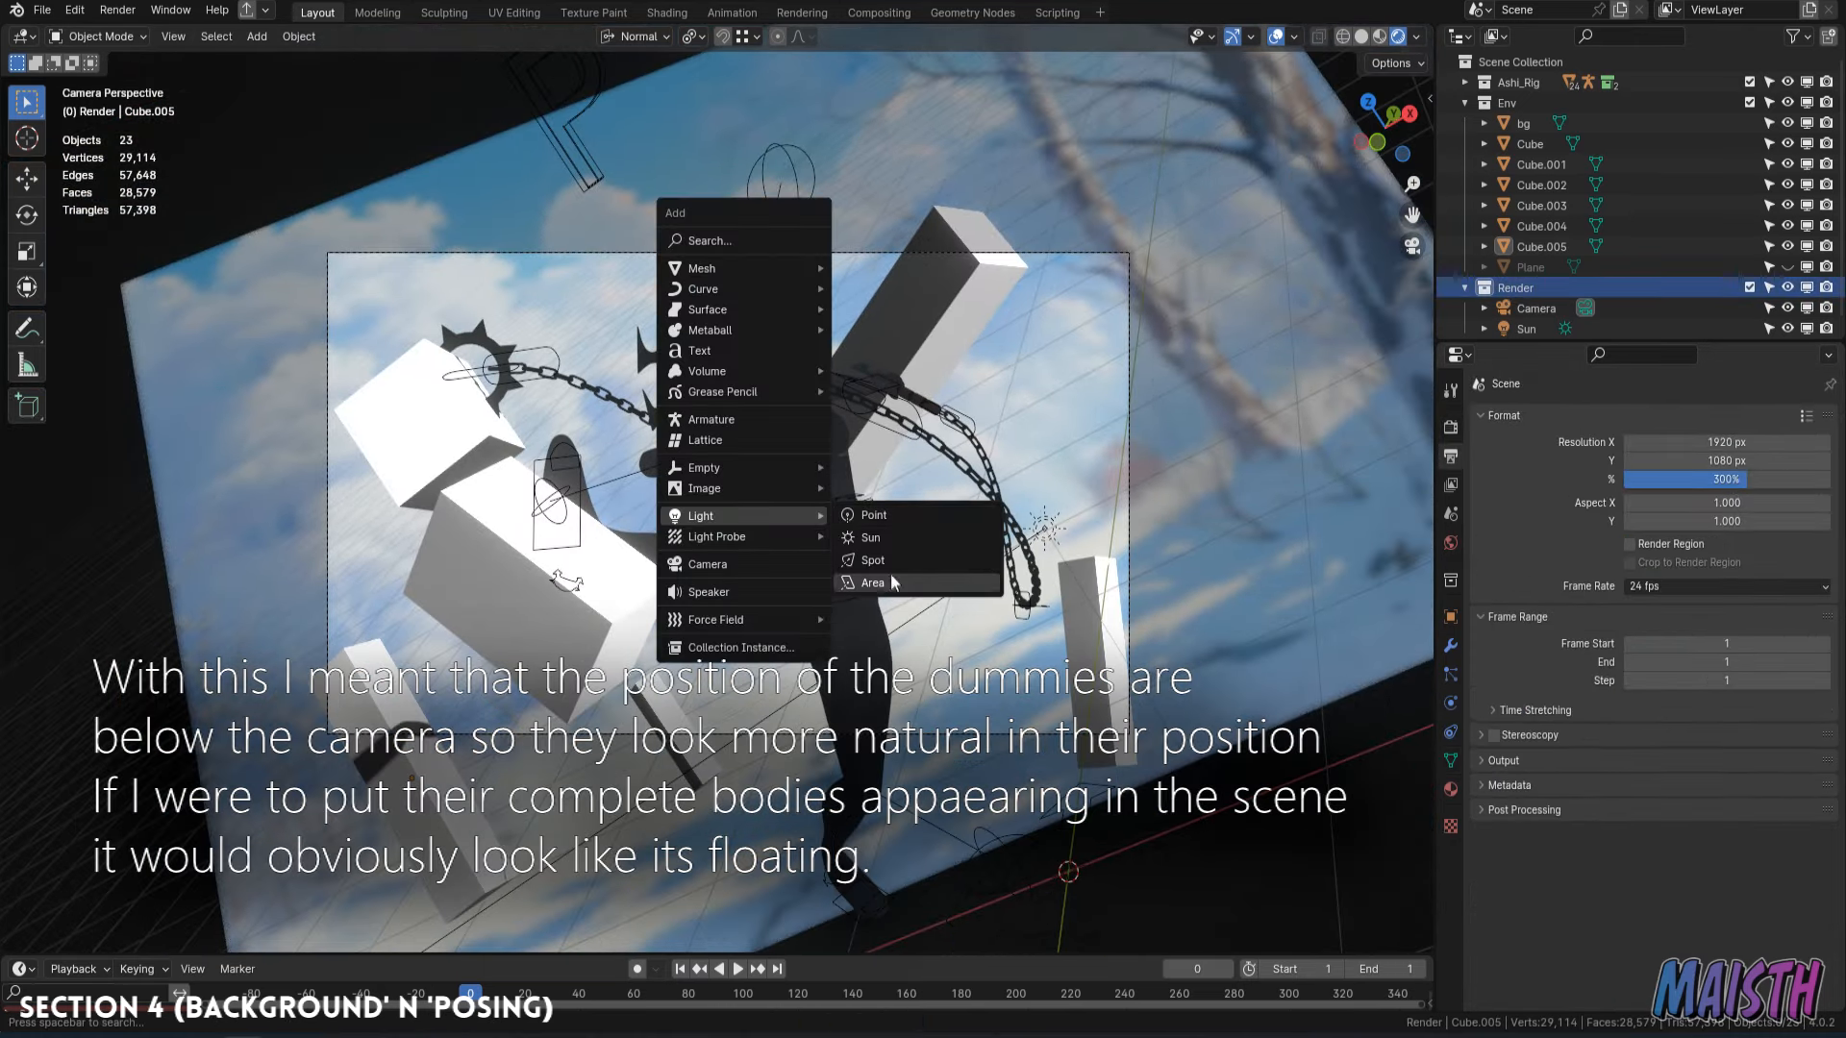
{"action": "left_click", "coordinate": [874, 516]}
{"action": "key", "text": "g"}
{"action": "left_click", "coordinate": [1450, 703]}
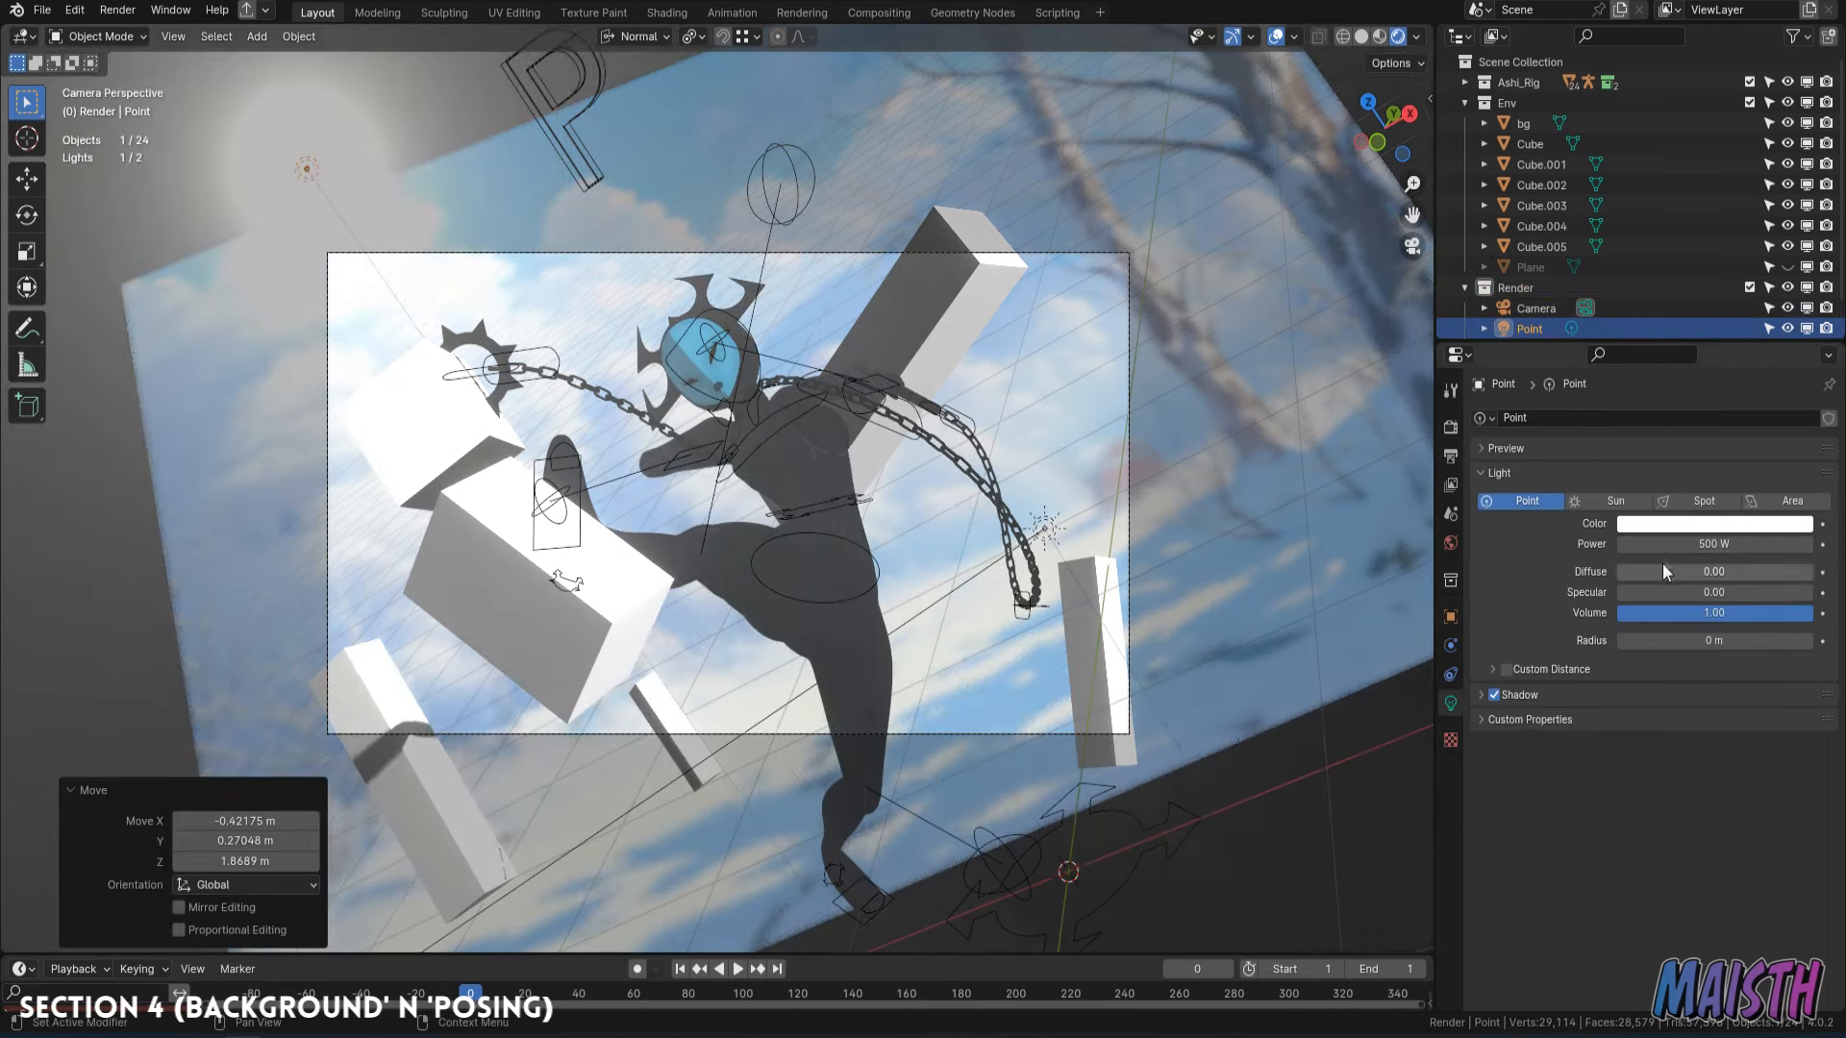
Tint the point light pale blue, shift its position and set its radius to 0.42 m.
{"action": "left_click", "coordinate": [1731, 524]}
{"action": "left_click", "coordinate": [1736, 338]}
{"action": "key", "text": "g"}
{"action": "left_click", "coordinate": [1260, 538]}
{"action": "left_click_drag", "start_coordinate": [1673, 644], "coordinate": [1707, 642]}
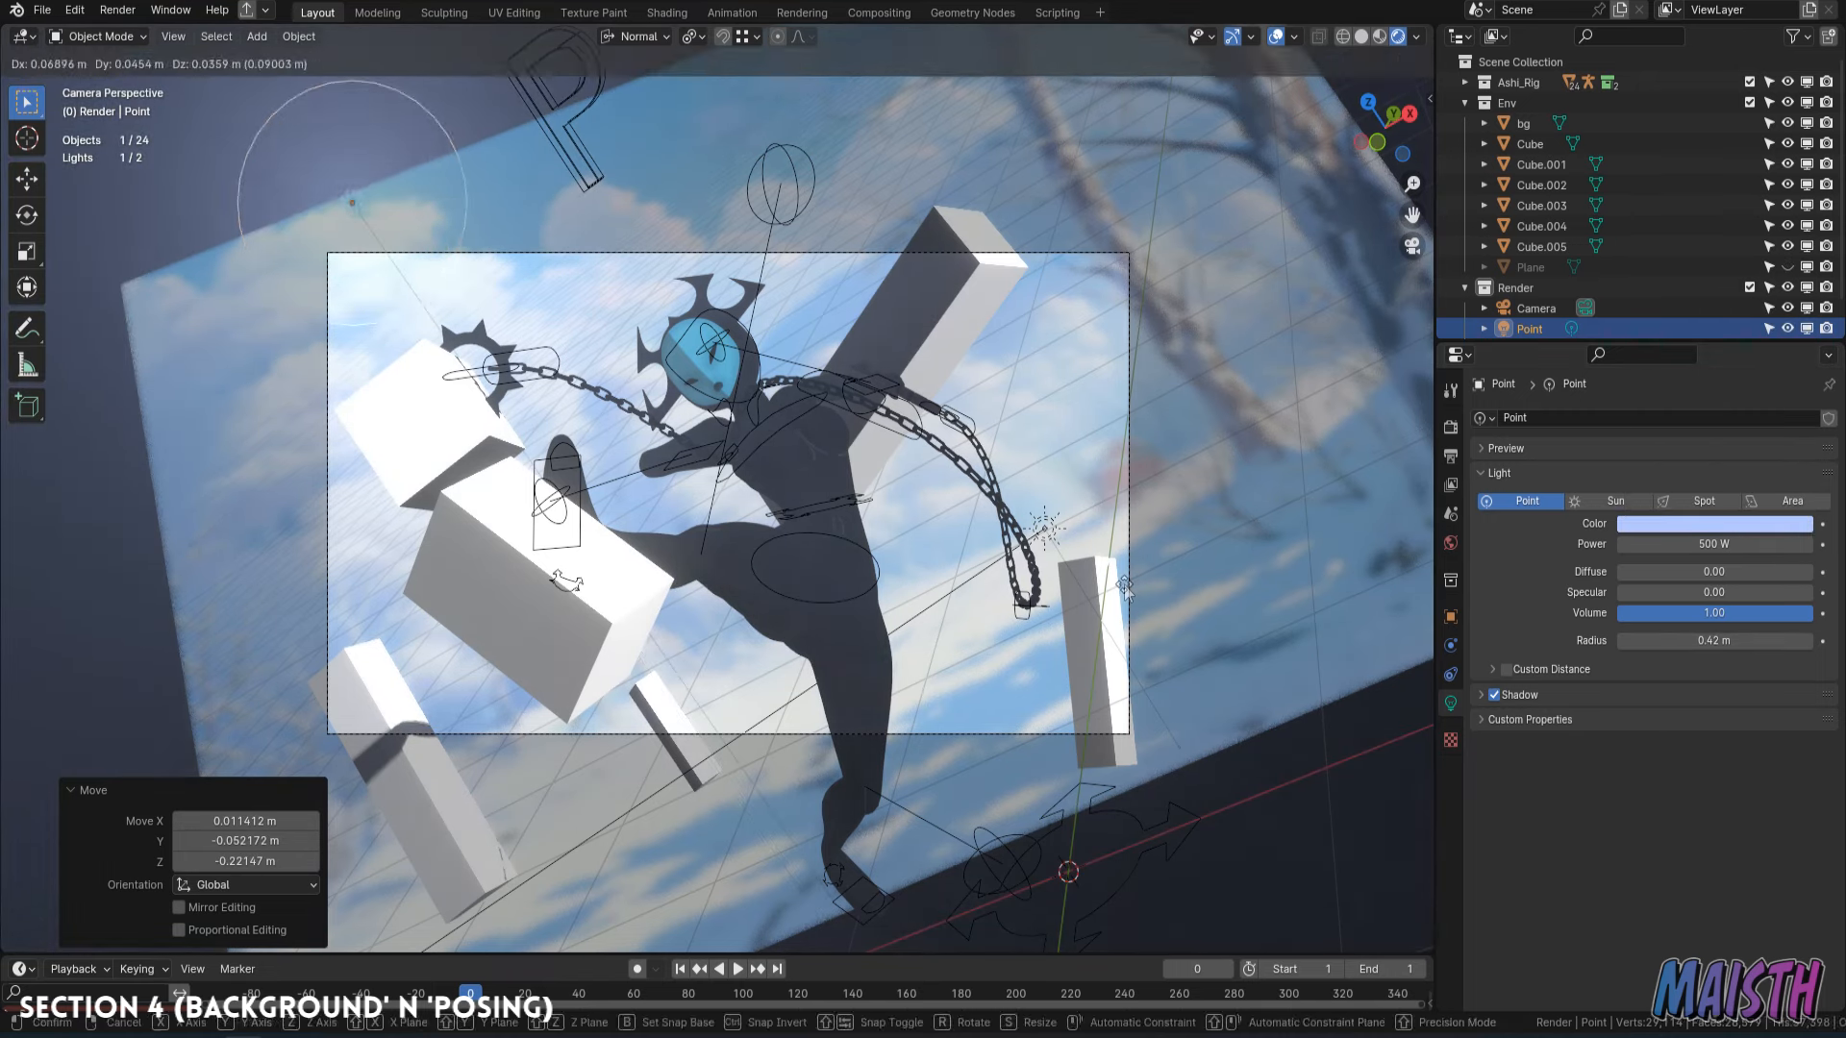
Set the point light's power to 1000 W and fine-tune its position outside the camera frame above the struck blocks.
{"action": "left_click", "coordinate": [1728, 545]}
{"action": "type", "text": "1000"}
{"action": "key", "text": "Return"}
{"action": "key", "text": "g"}
{"action": "left_click", "coordinate": [846, 648]}
{"action": "key", "text": "g"}
{"action": "mouse_move", "coordinate": [846, 648]}
{"action": "middle_mouse_down", "text": "shift"}
{"action": "mouse_move", "coordinate": [919, 664]}
{"action": "mouse_move", "coordinate": [832, 625]}
{"action": "middle_mouse_up", "text": "shift"}
{"action": "left_click", "coordinate": [897, 704]}
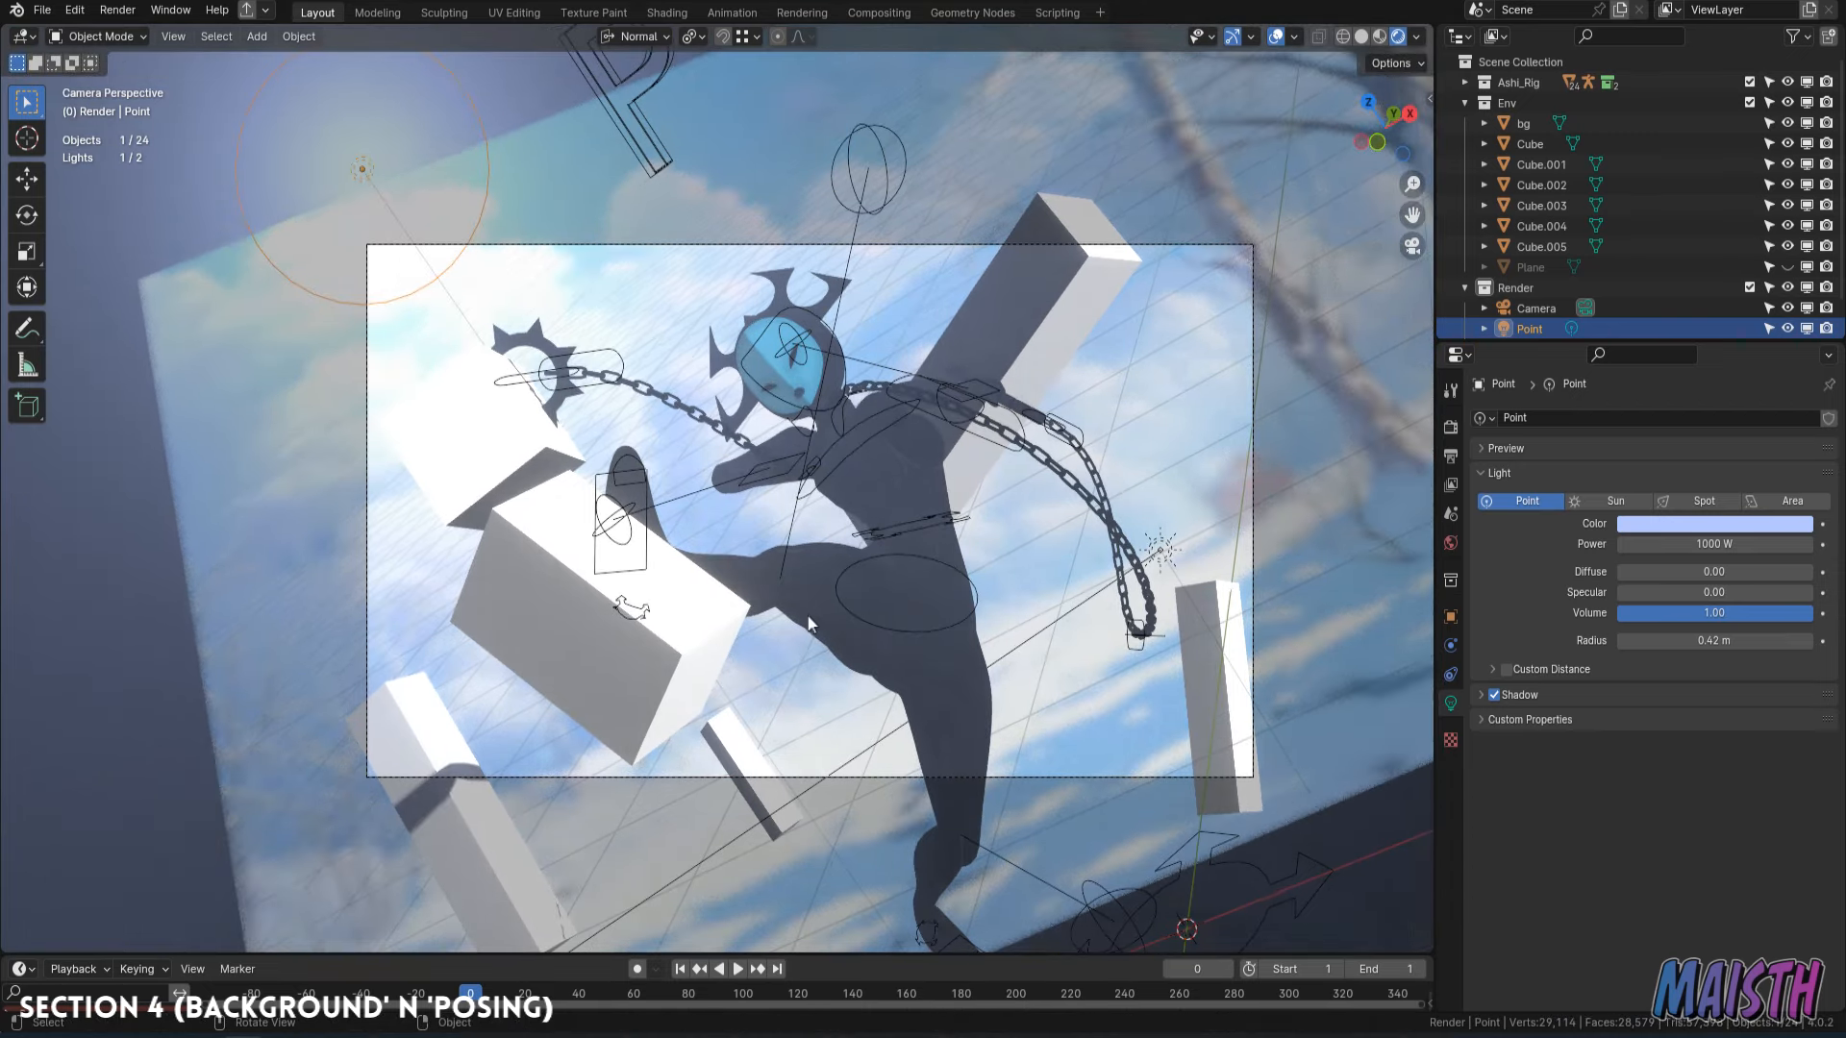
{"action": "middle_click_drag", "start_coordinate": [1162, 572], "coordinate": [1194, 616], "text": "shift"}
{"action": "key", "text": "g"}
{"action": "left_click", "coordinate": [1132, 609]}
Set the emission strength of the bg plane's material to 1.1.
{"action": "left_click", "coordinate": [1189, 558]}
{"action": "left_click", "coordinate": [1450, 789]}
{"action": "left_click", "coordinate": [1730, 670]}
{"action": "type", "text": "2"}
{"action": "key", "text": "Return"}
{"action": "key", "text": "ctrl+z"}
{"action": "left_click", "coordinate": [1754, 671]}
{"action": "key", "text": "Escape"}
{"action": "left_click", "coordinate": [1810, 671]}
{"action": "middle_click_drag", "start_coordinate": [1008, 769], "coordinate": [1008, 695], "text": "ctrl"}
{"action": "middle_click_drag", "start_coordinate": [1007, 695], "coordinate": [950, 692], "text": "shift"}
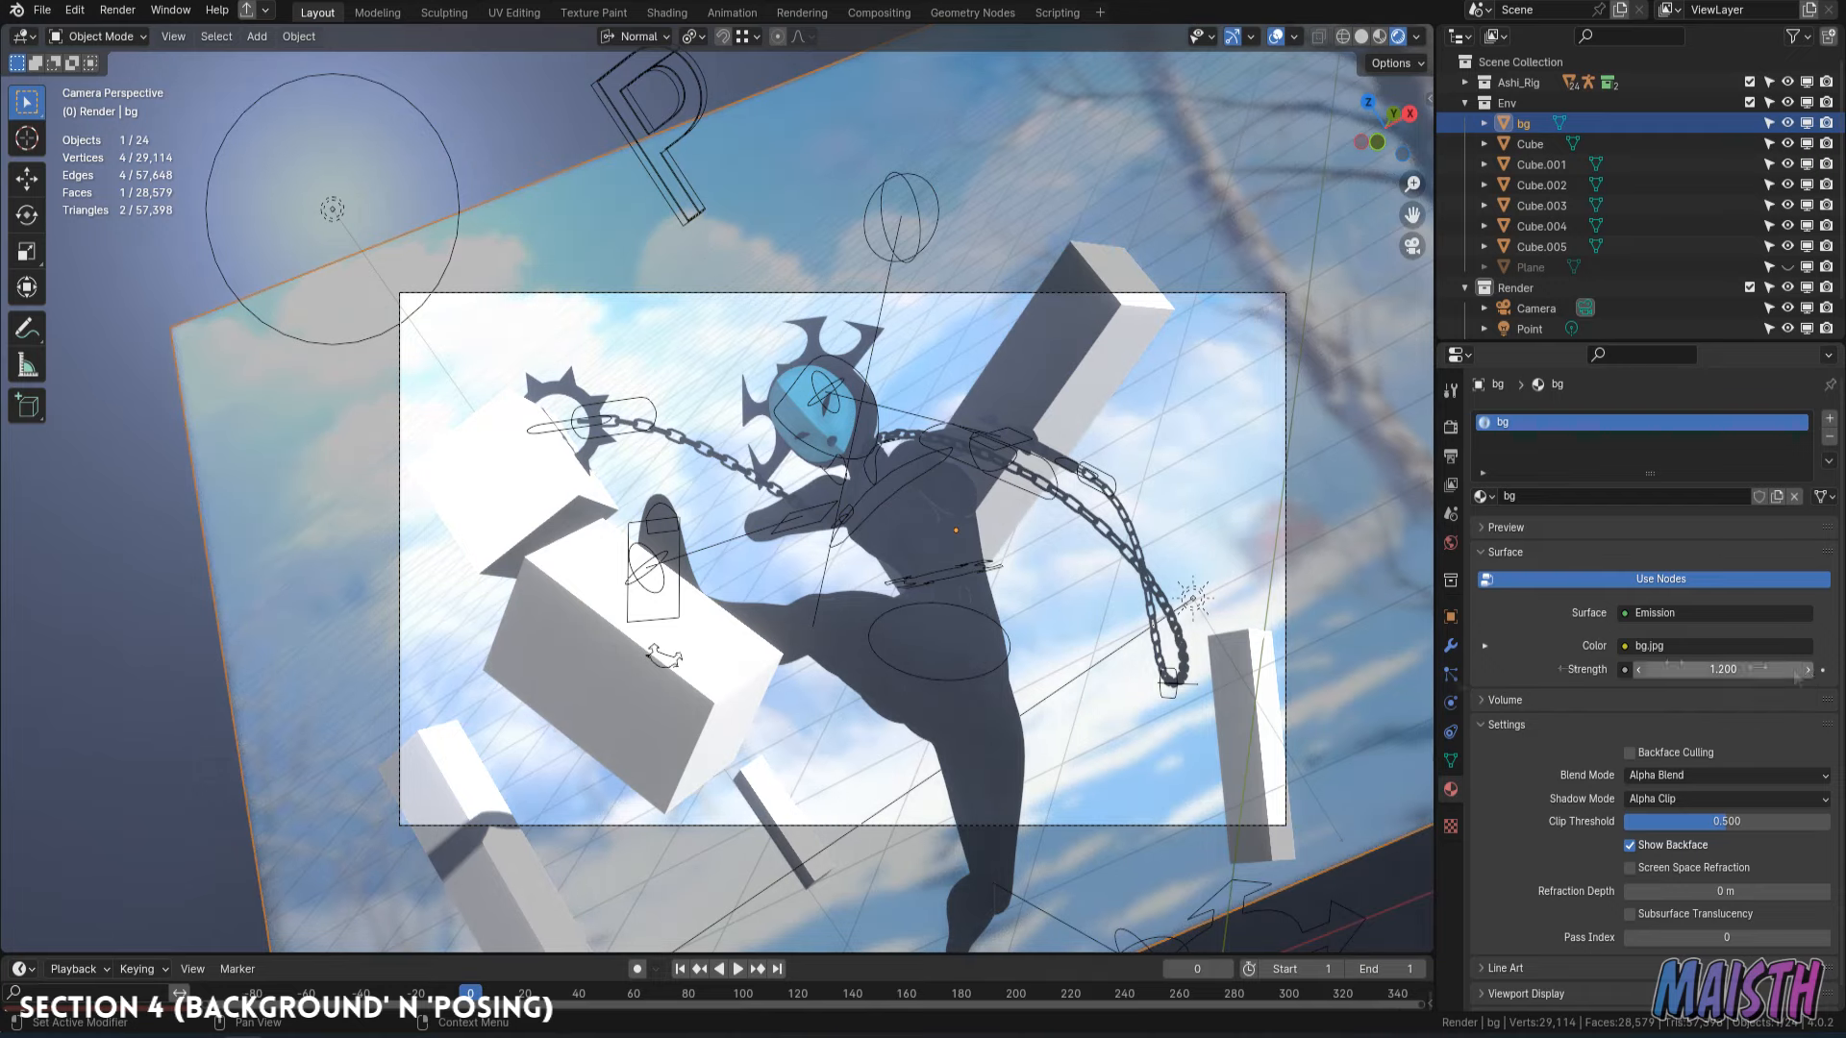
{"action": "middle_click_drag", "start_coordinate": [950, 692], "coordinate": [675, 625], "text": "shift"}
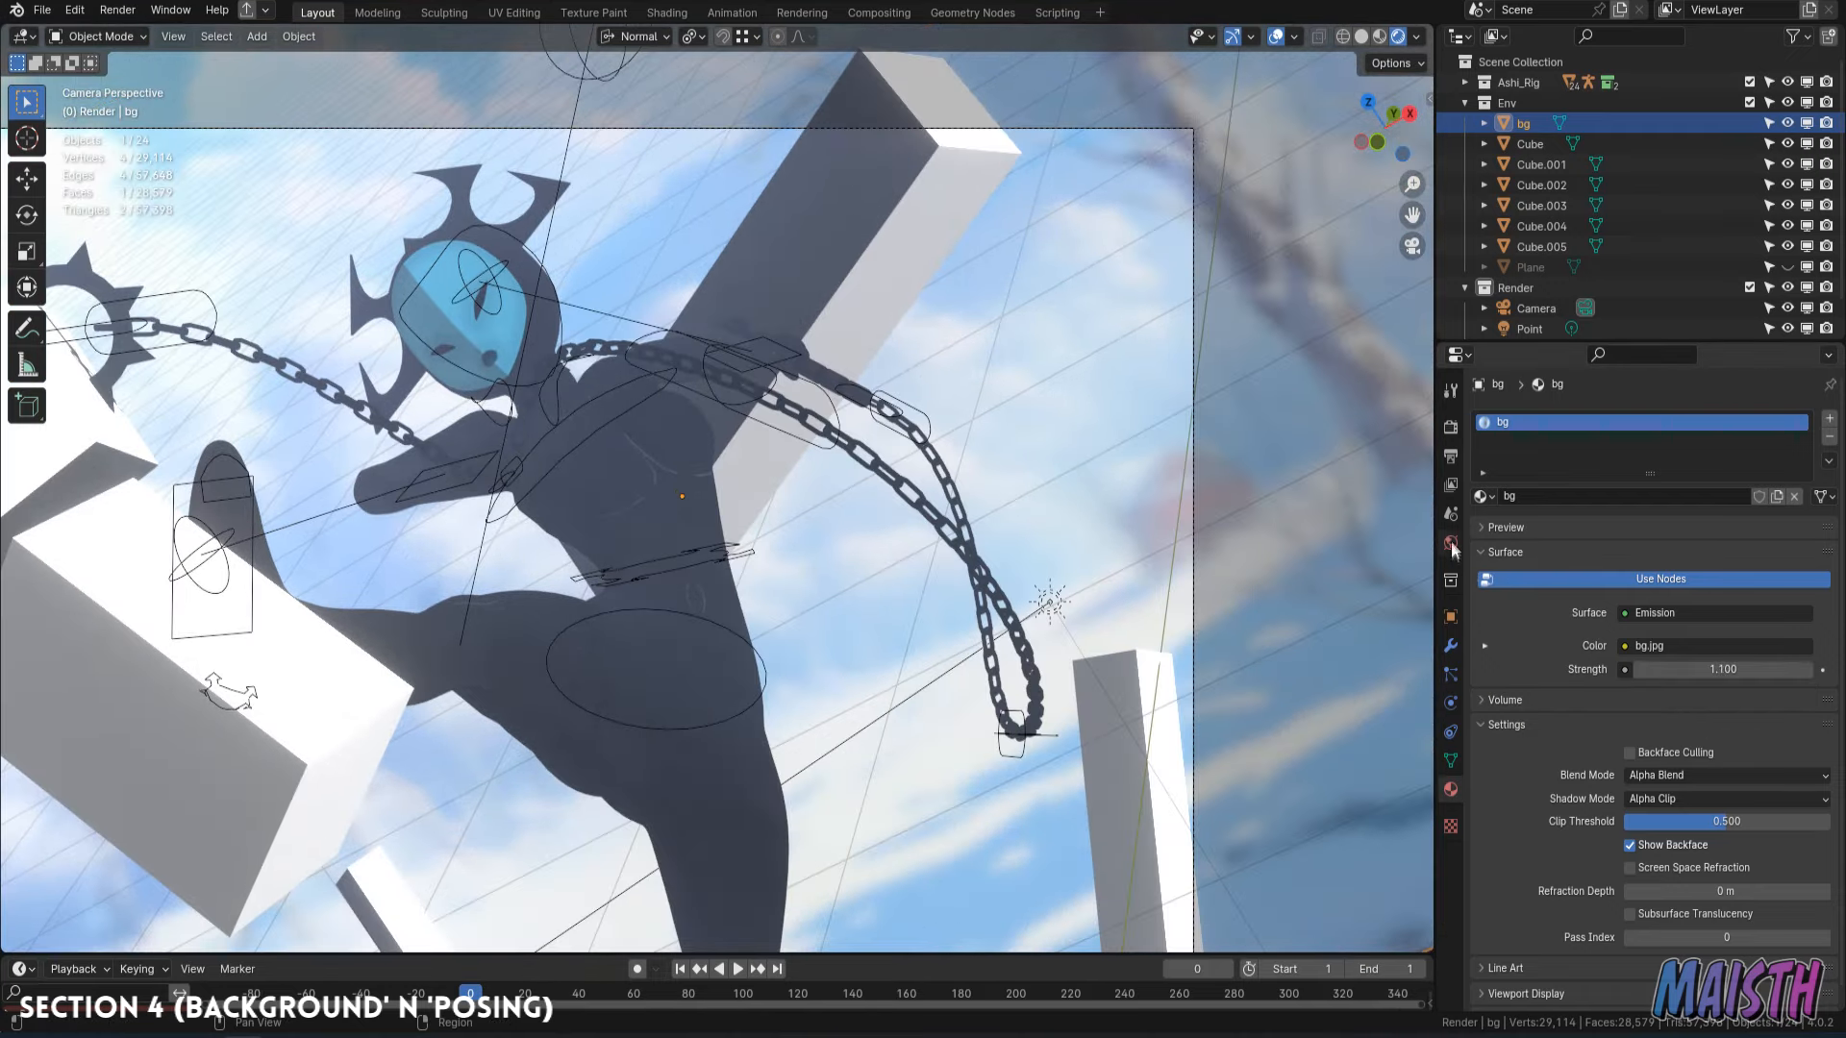
Change the World background color to light blue and save the file.
{"action": "left_click", "coordinate": [1450, 543]}
{"action": "left_click", "coordinate": [1758, 545]}
{"action": "key", "text": "ctrl+z"}
{"action": "middle_click_drag", "start_coordinate": [824, 697], "coordinate": [982, 694], "text": "shift"}
{"action": "middle_click_drag", "start_coordinate": [982, 694], "coordinate": [1028, 700], "text": "shift"}
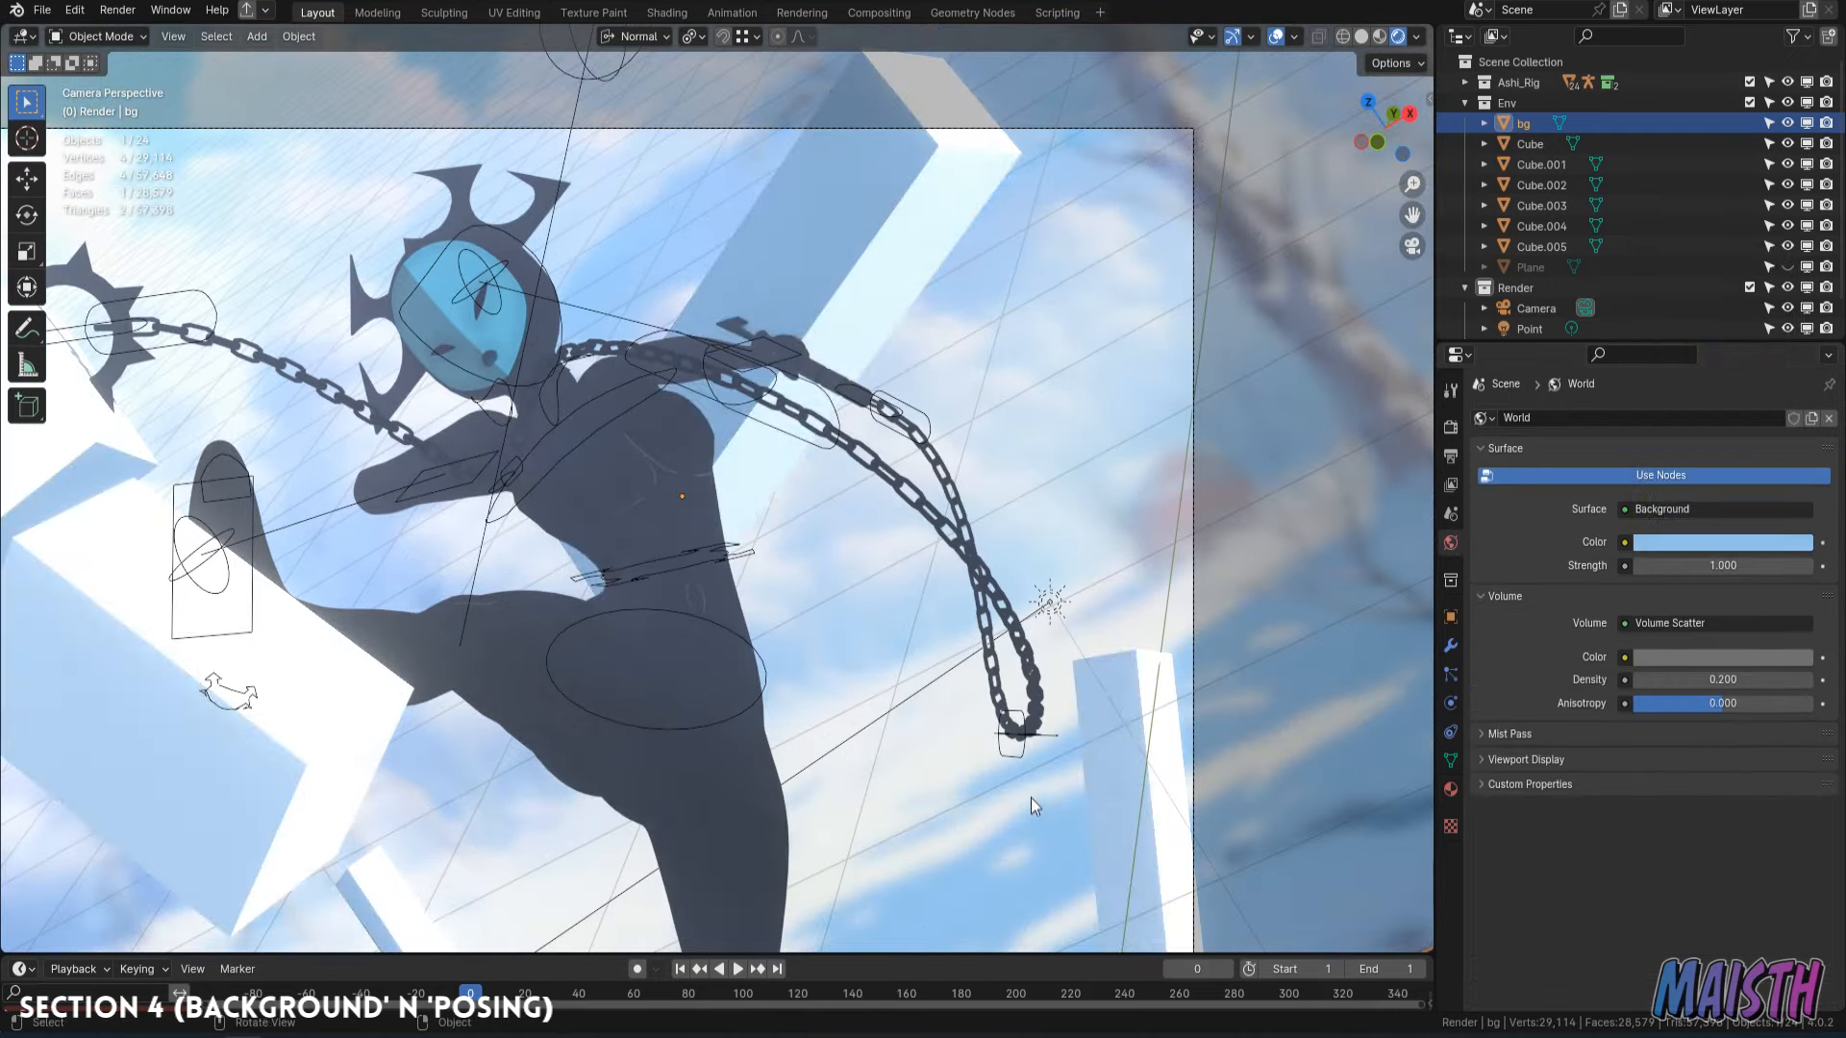
{"action": "middle_click_drag", "start_coordinate": [1134, 565], "coordinate": [1120, 562], "text": "shift"}
{"action": "key", "text": "ctrl+s"}
Darken the color of the World's Volume Scatter to a deeper gray.
{"action": "mouse_move", "coordinate": [952, 638]}
{"action": "middle_mouse_down", "text": "ctrl"}
{"action": "mouse_move", "coordinate": [949, 552]}
{"action": "mouse_move", "coordinate": [942, 664]}
{"action": "middle_mouse_up", "text": "ctrl"}
{"action": "middle_click_drag", "start_coordinate": [750, 552], "coordinate": [894, 660], "text": "shift"}
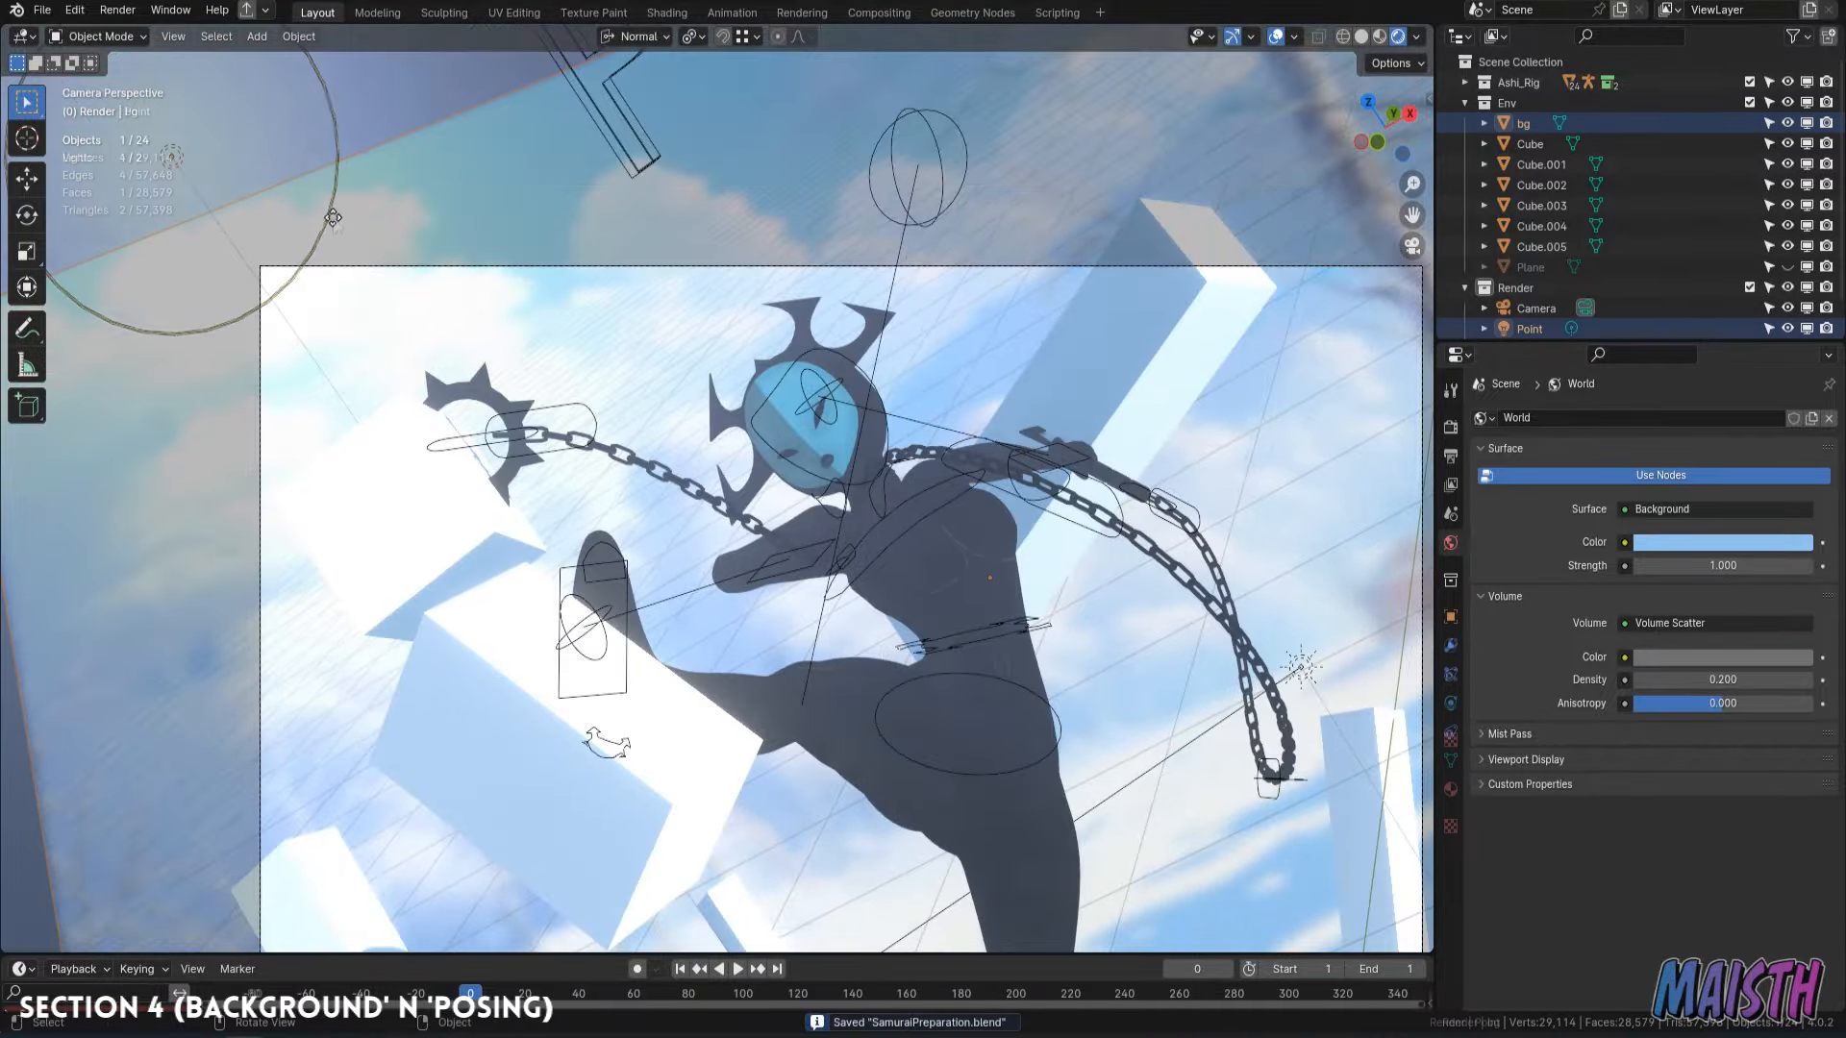
{"action": "middle_click_drag", "start_coordinate": [333, 217], "coordinate": [337, 332], "text": "ctrl"}
{"action": "key", "text": "g"}
{"action": "right_click", "coordinate": [707, 565]}
{"action": "middle_click_drag", "start_coordinate": [1202, 634], "coordinate": [1202, 548], "text": "ctrl"}
{"action": "left_click", "coordinate": [1725, 660]}
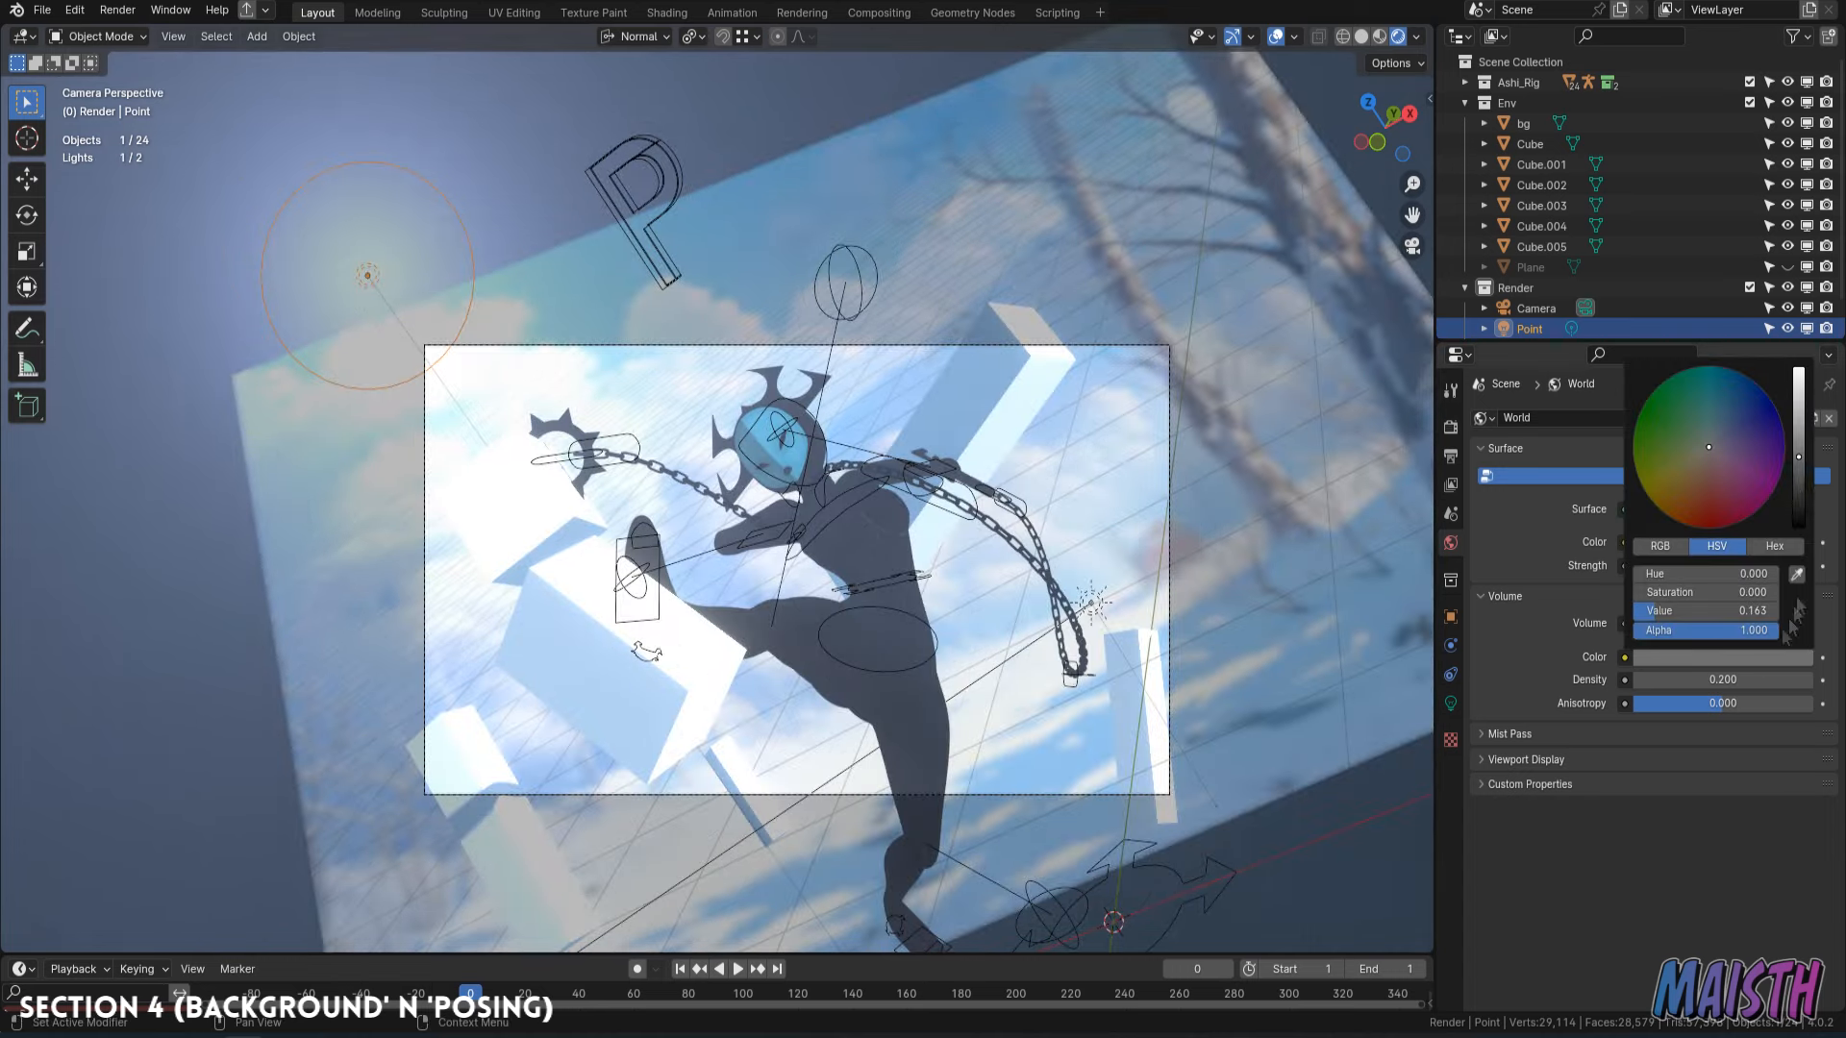
{"action": "left_click", "coordinate": [1798, 483]}
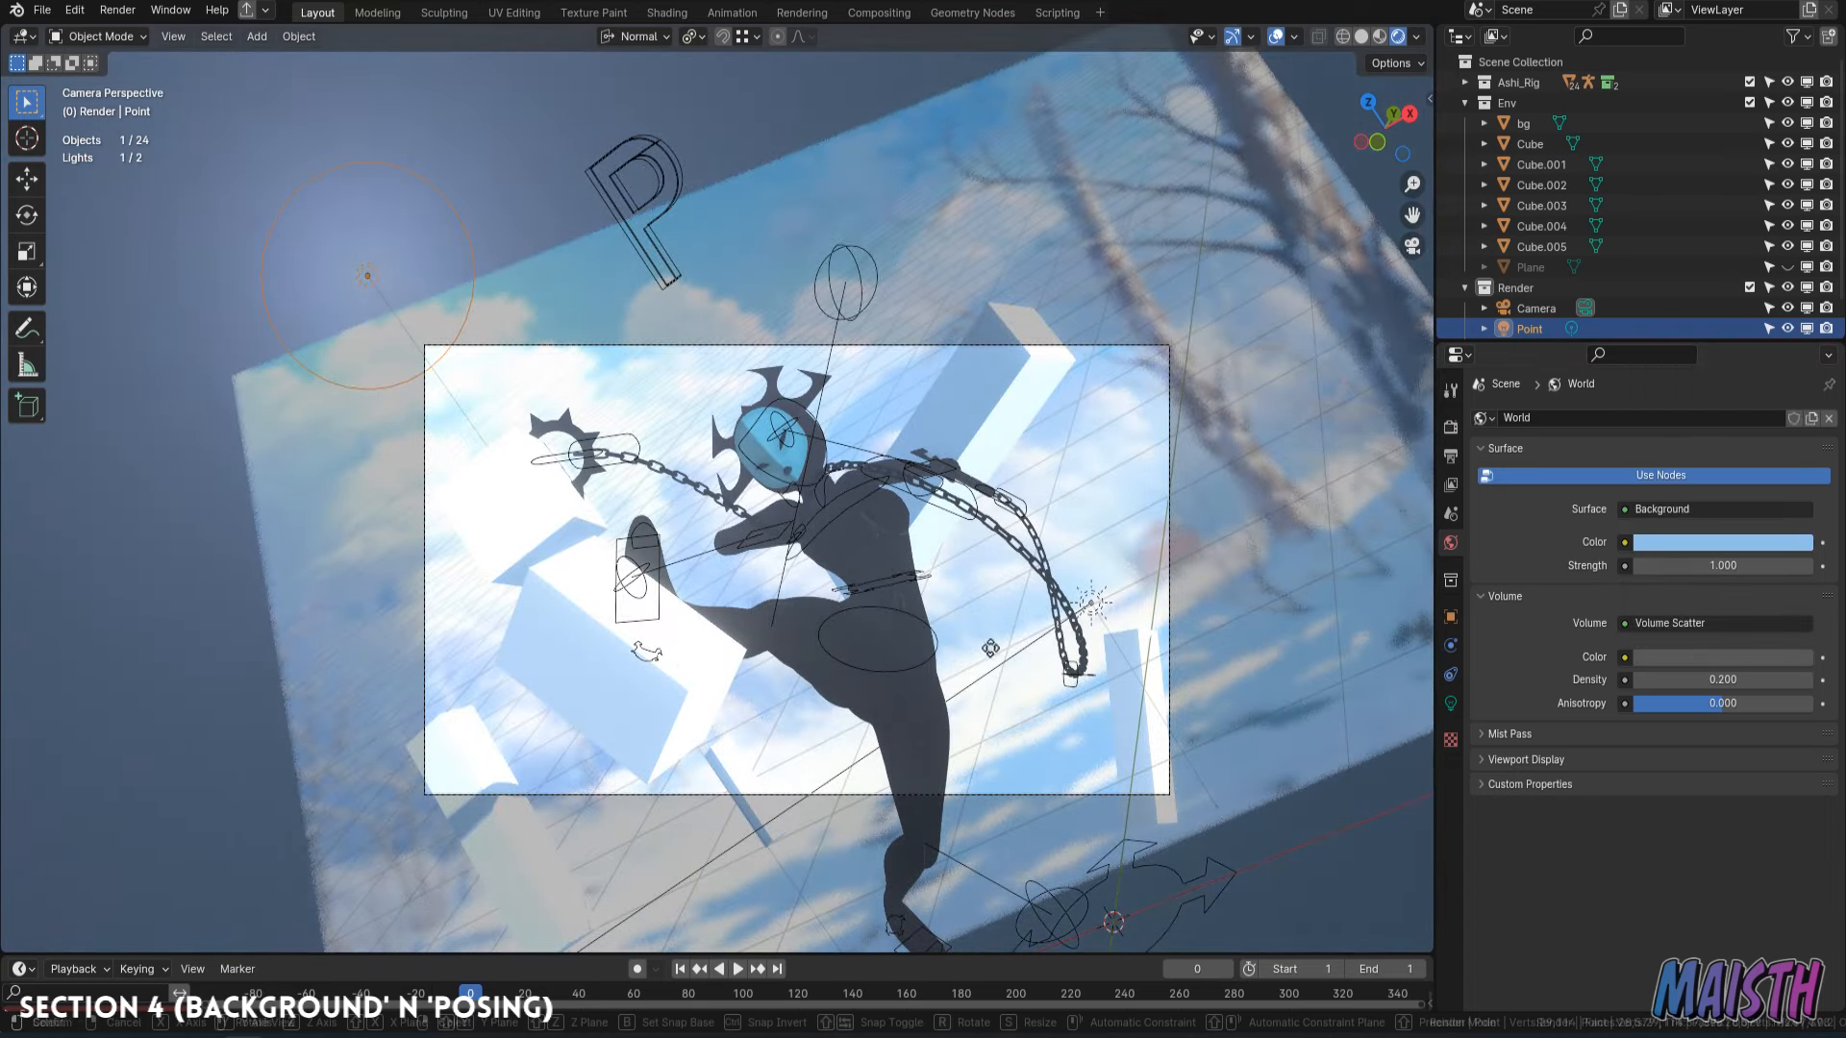
Nudge the blue point light and duplicate it toward the opposite side of the scene.
{"action": "key", "text": "g"}
{"action": "left_click", "coordinate": [1022, 667]}
{"action": "middle_click_drag", "start_coordinate": [909, 716], "coordinate": [819, 558], "text": "ctrl"}
{"action": "key", "text": "shift+d"}
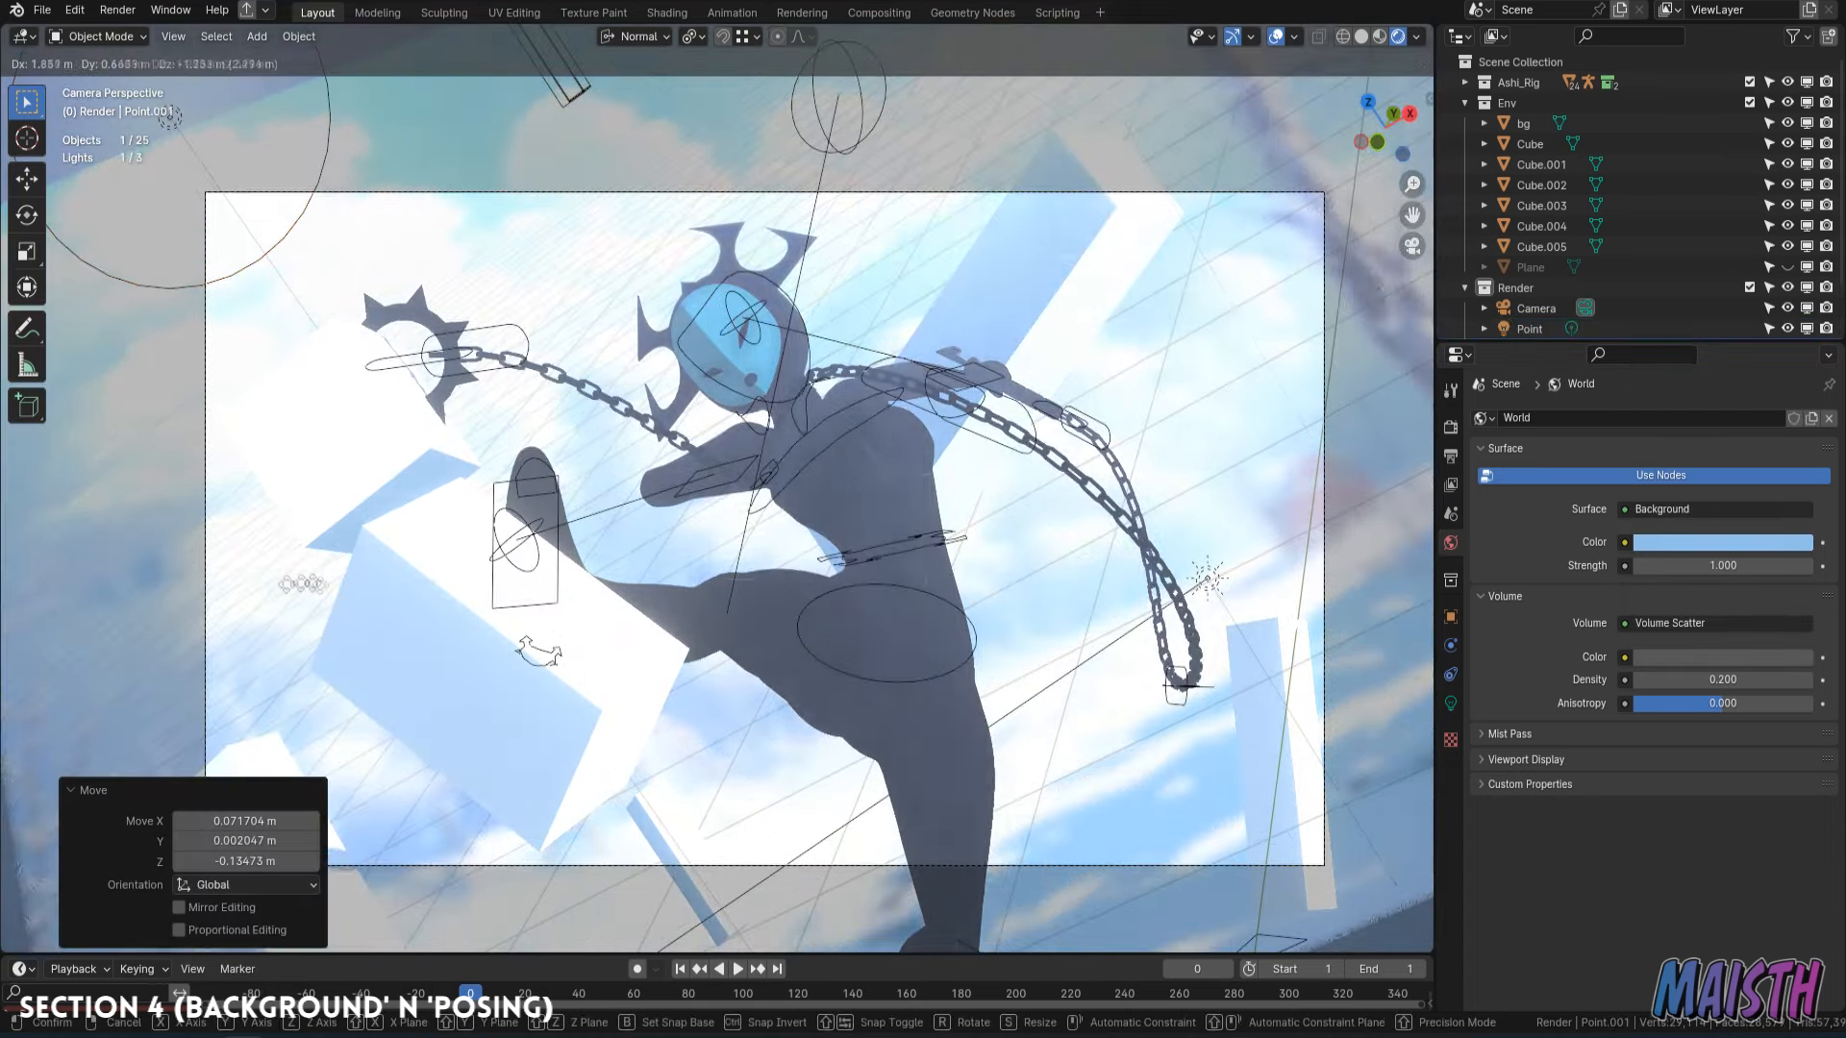
{"action": "left_click", "coordinate": [1289, 654]}
Move the duplicated point light outside the camera frame's lower-right corner, below the nearly upright block.
{"action": "middle_click_drag", "start_coordinate": [1293, 653], "coordinate": [1298, 726], "text": "ctrl"}
{"action": "middle_click_drag", "start_coordinate": [1298, 726], "coordinate": [1126, 723], "text": "shift"}
{"action": "key", "text": "g"}
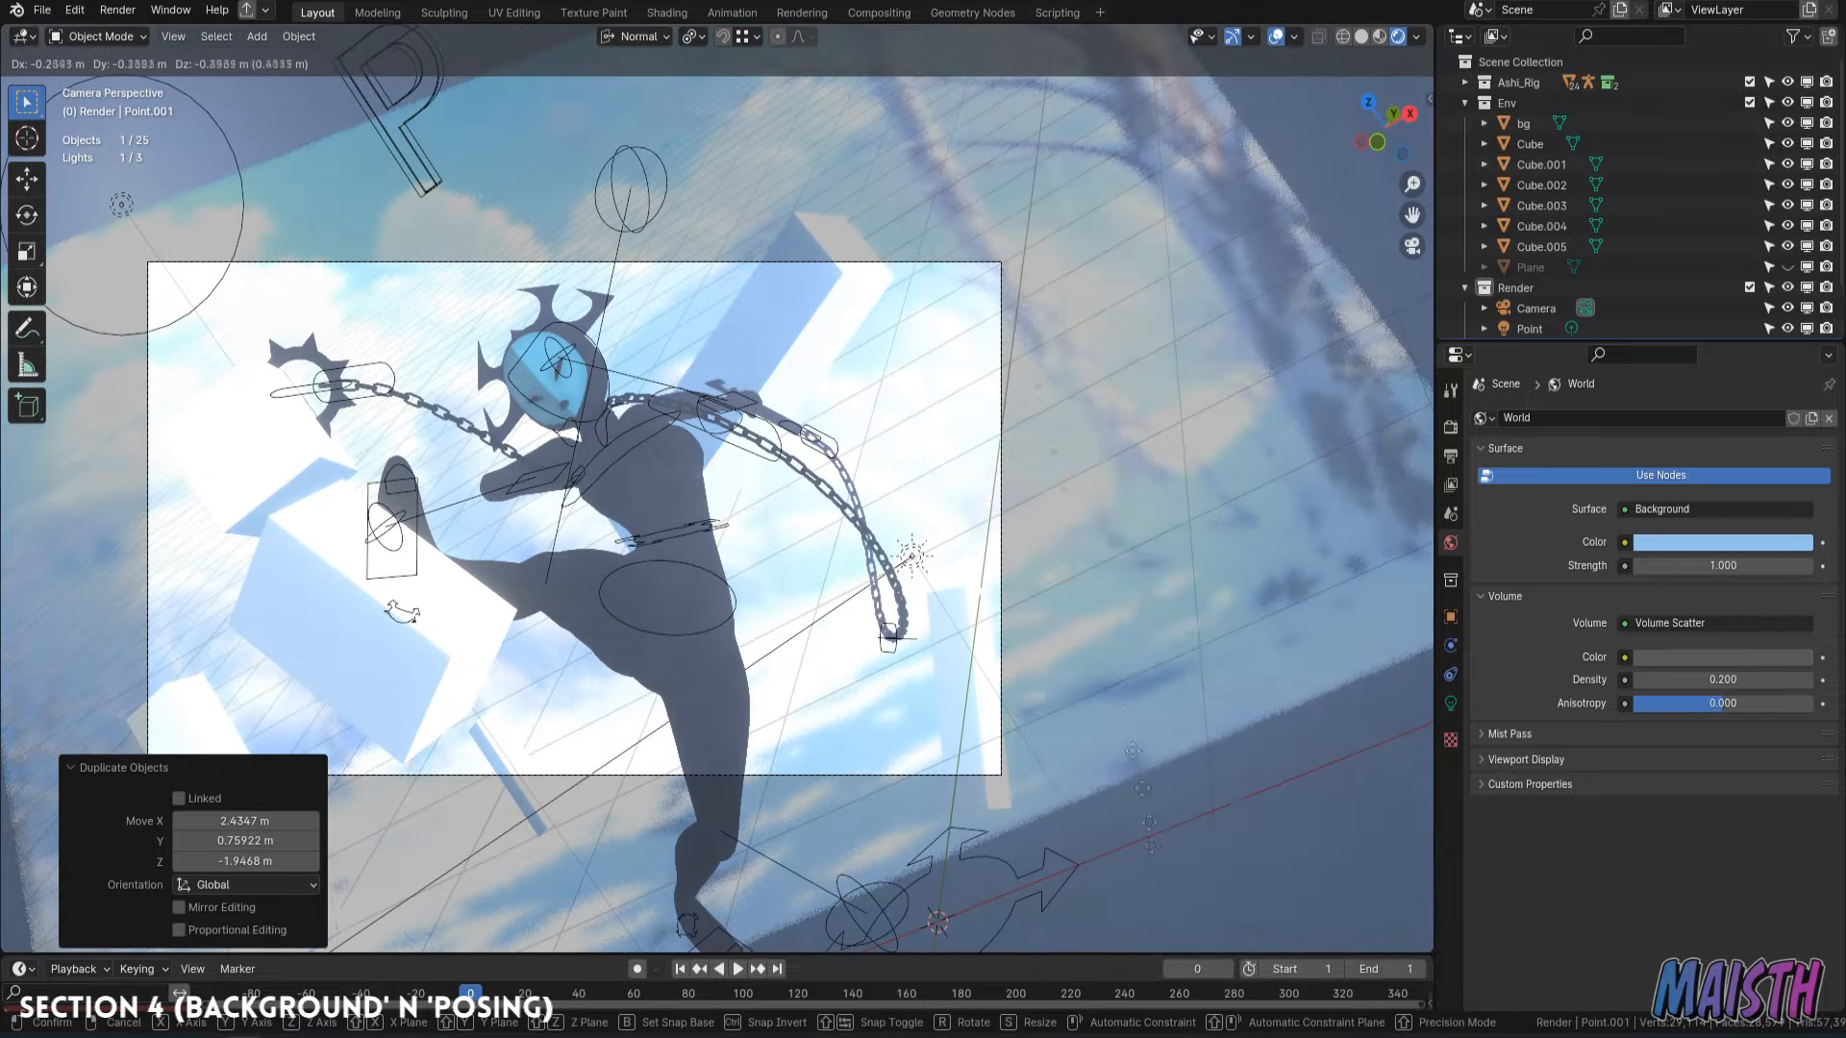
{"action": "left_click", "coordinate": [1149, 837]}
{"action": "key", "text": "g"}
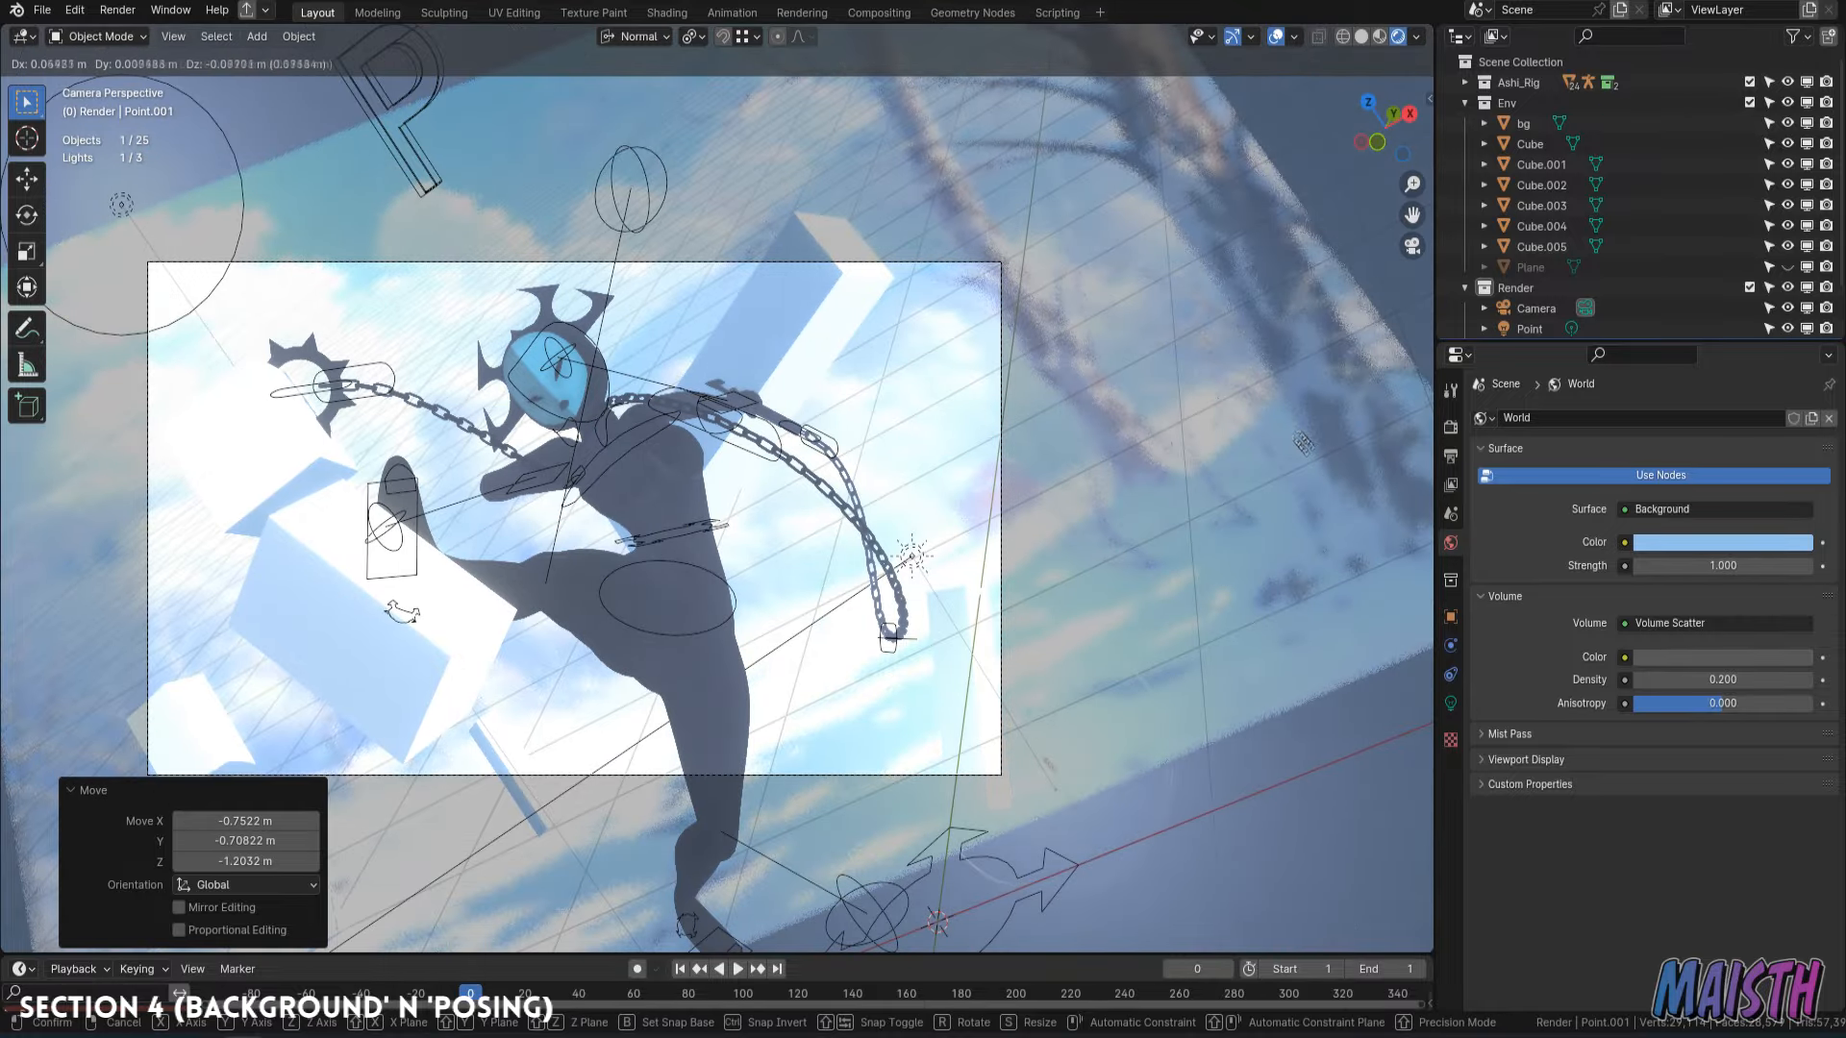
{"action": "left_click", "coordinate": [1158, 856]}
Set the power of the duplicated light Point.001 to 500 W.
{"action": "left_click", "coordinate": [1451, 704]}
{"action": "left_click", "coordinate": [1726, 549]}
{"action": "type", "text": "5000"}
{"action": "key", "text": "Return"}
{"action": "left_click", "coordinate": [1726, 549]}
{"action": "type", "text": "50"}
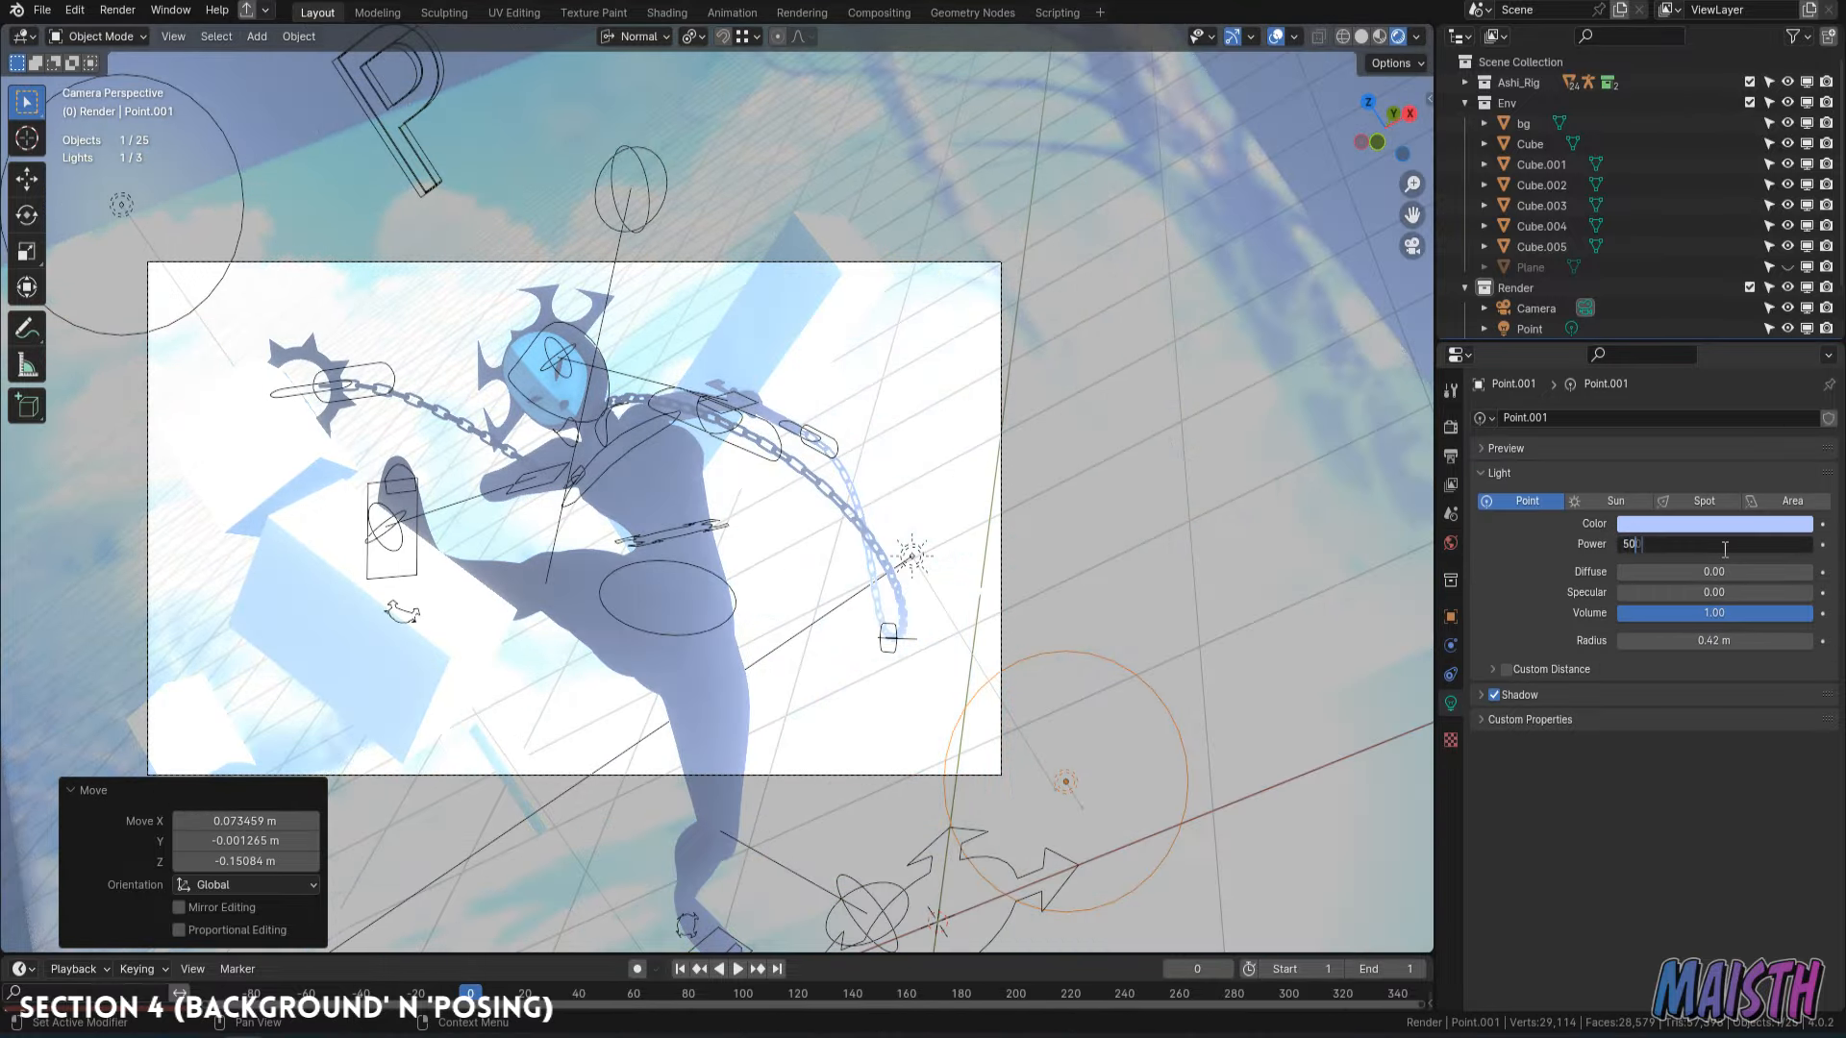
{"action": "type", "text": "0"}
{"action": "key", "text": "Return"}
Reposition the duplicated point light and shift its color toward violet.
{"action": "key", "text": "g"}
{"action": "left_click", "coordinate": [1307, 627]}
{"action": "left_click", "coordinate": [1711, 529]}
{"action": "left_click_drag", "start_coordinate": [1728, 369], "coordinate": [1729, 356]}
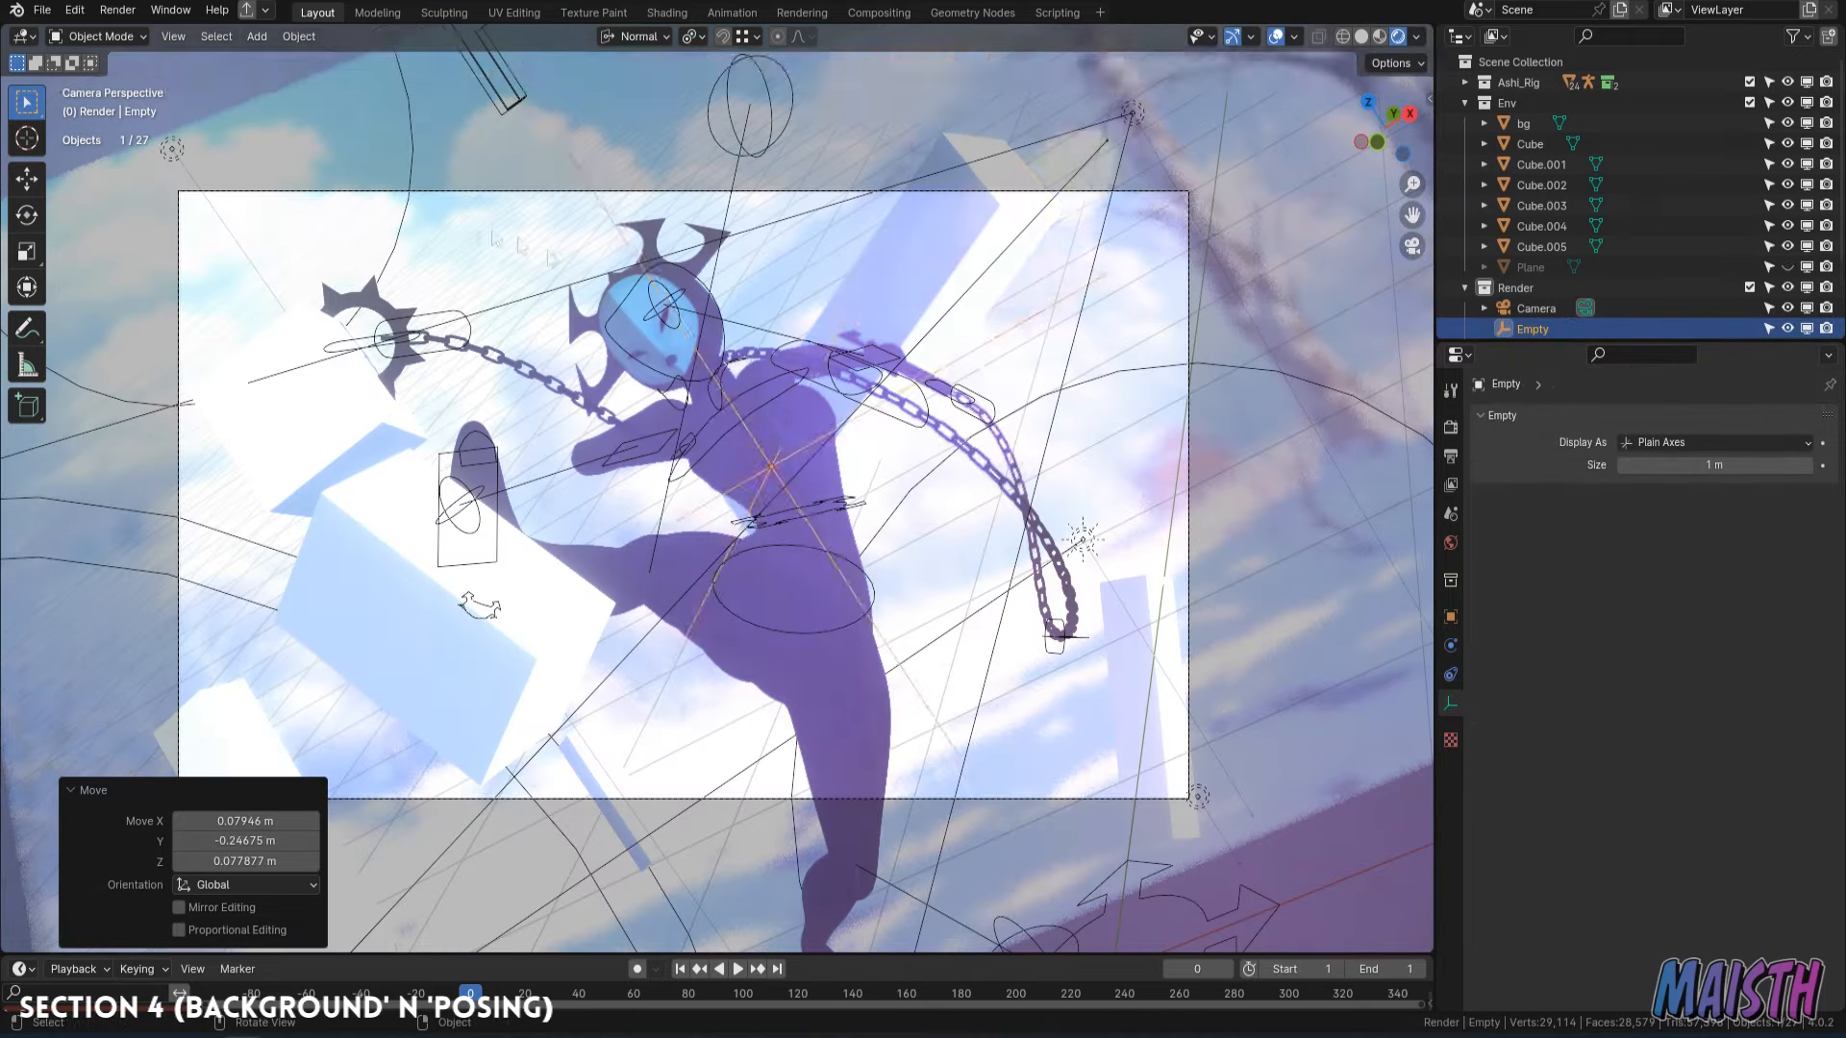
Reposition the empty and use it as the focus object for the camera's depth of field.
{"action": "key", "text": "g"}
{"action": "left_click", "coordinate": [1070, 219]}
{"action": "left_click", "coordinate": [1033, 194]}
{"action": "left_click", "coordinate": [1494, 653]}
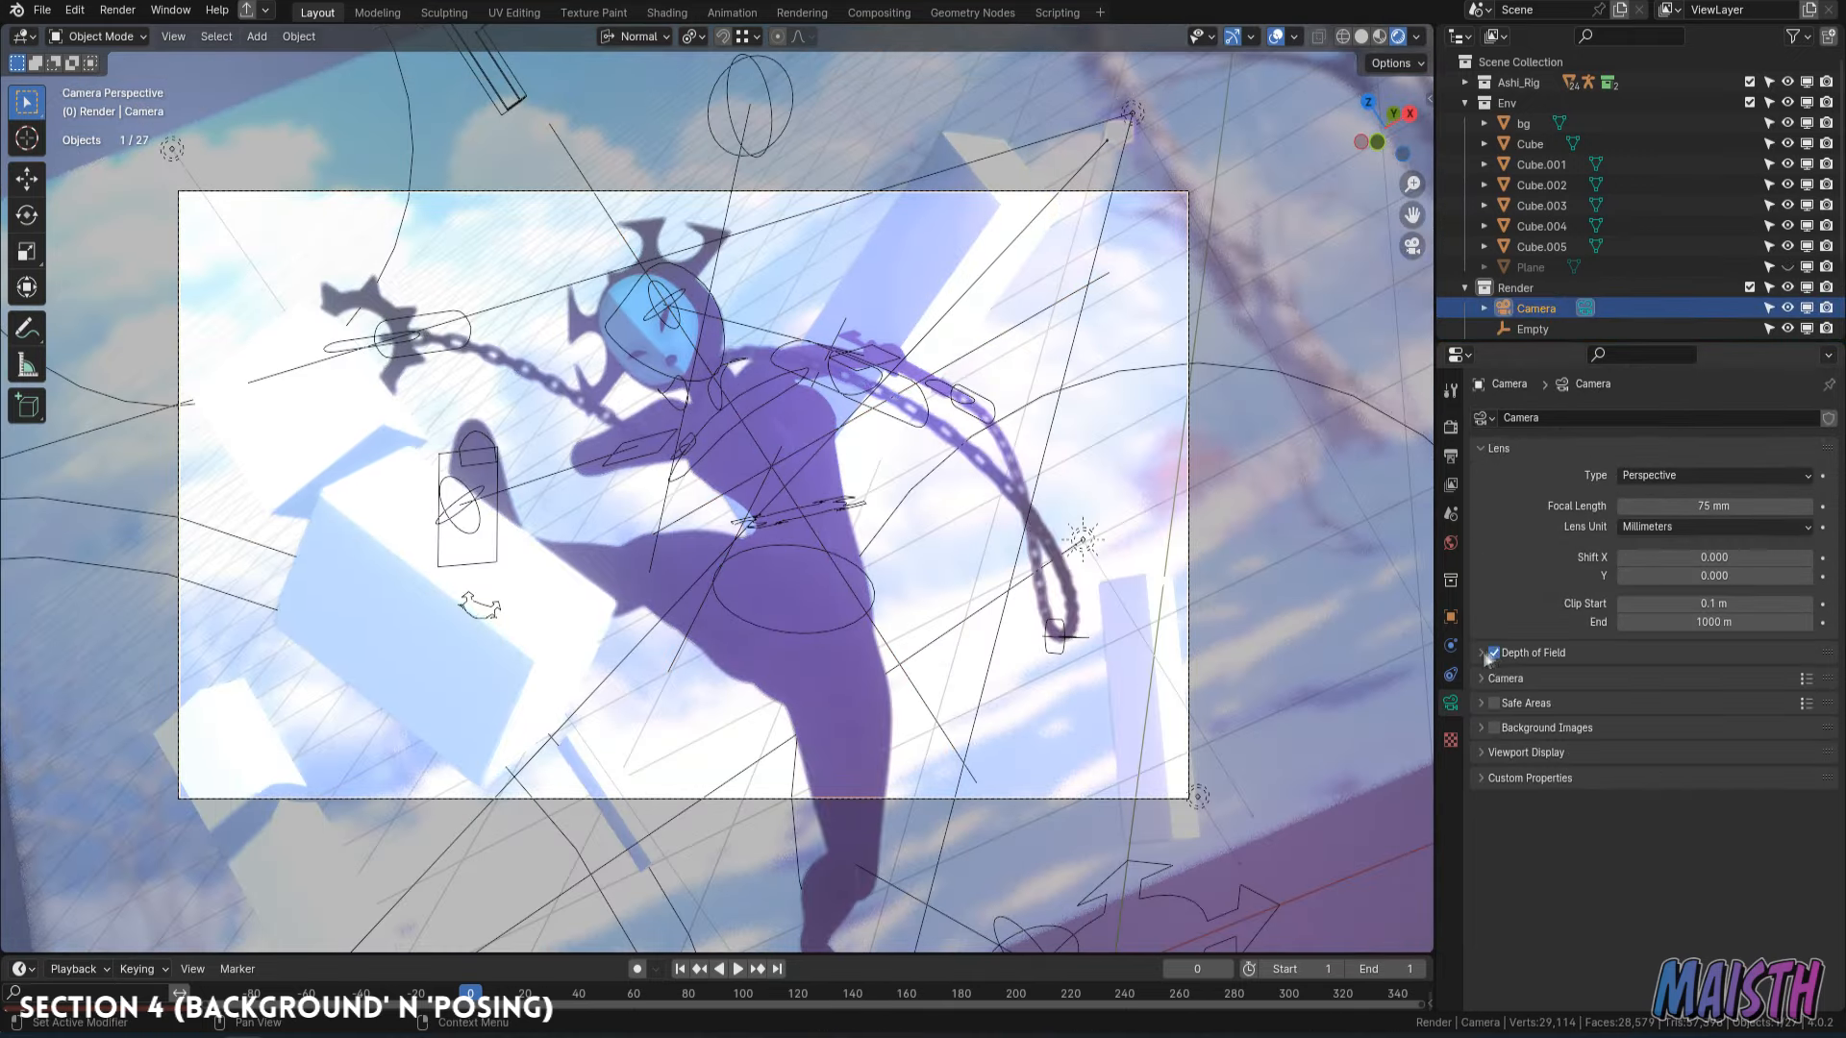
{"action": "left_click", "coordinate": [1533, 653]}
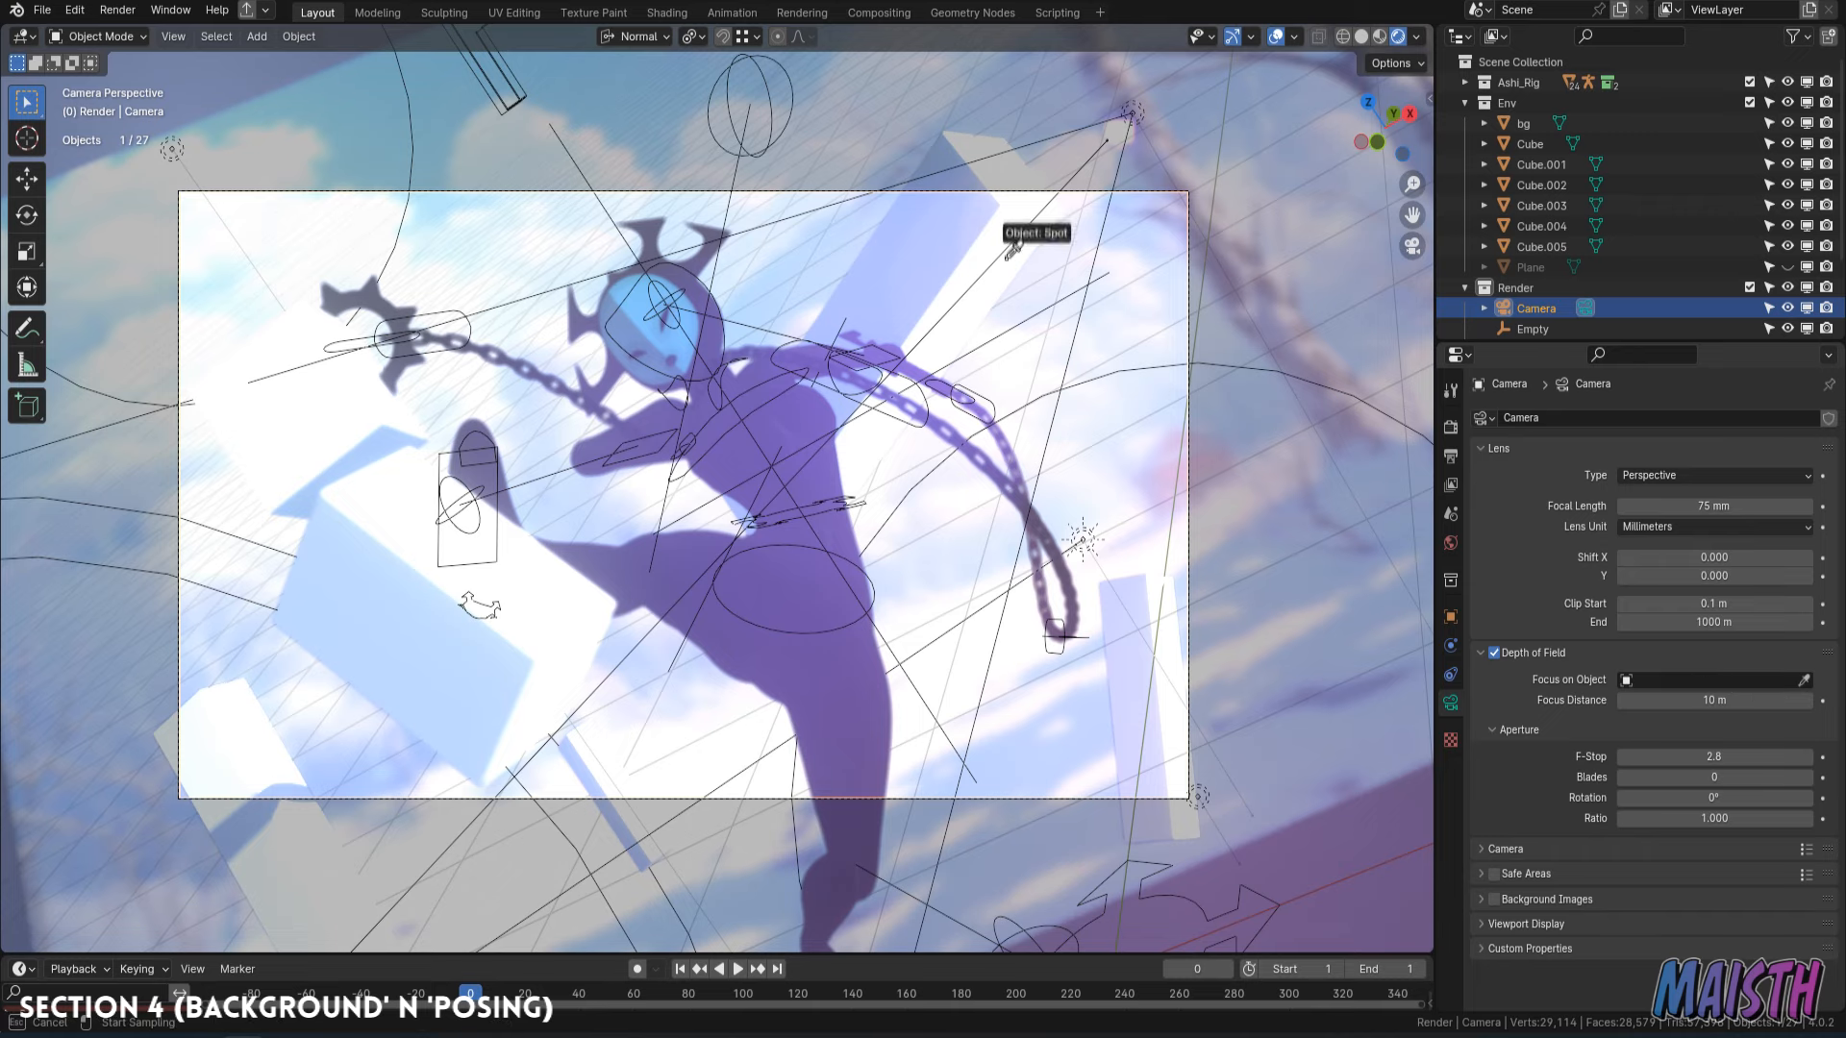
{"action": "left_click", "coordinate": [1035, 332]}
Hide the viewport overlays and try an F-stop of 1 for the camera's depth of field.
{"action": "scroll", "coordinate": [878, 355], "scroll_direction": "up", "scroll_amount": 3}
{"action": "left_click", "coordinate": [1274, 36]}
{"action": "middle_click_drag", "start_coordinate": [882, 198], "coordinate": [868, 283], "text": "shift"}
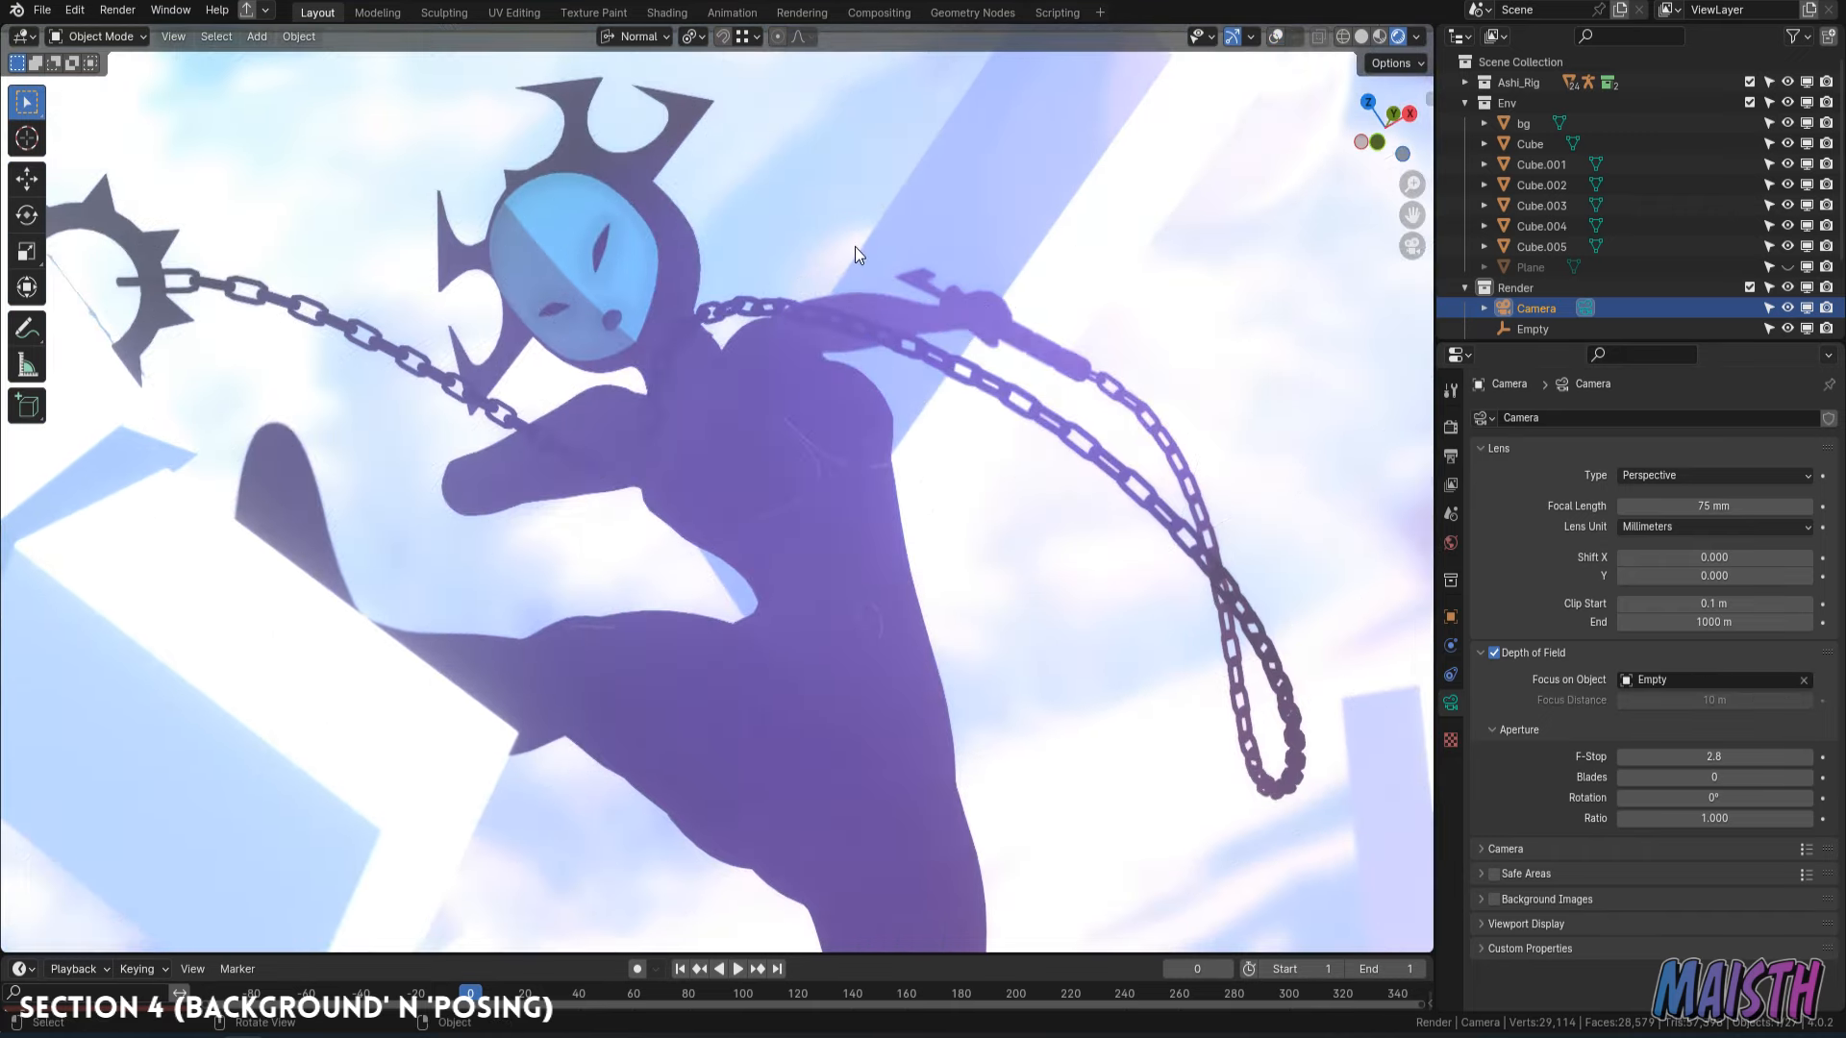
{"action": "double_click", "coordinate": [1738, 756]}
{"action": "type", "text": "1"}
{"action": "key", "text": "Return"}
{"action": "middle_click_drag", "start_coordinate": [990, 679], "coordinate": [995, 655], "text": "shift"}
Set the camera's F-stop to 2.0, save the file and render the scene.
{"action": "double_click", "coordinate": [1735, 752]}
{"action": "type", "text": "2"}
{"action": "key", "text": "Return"}
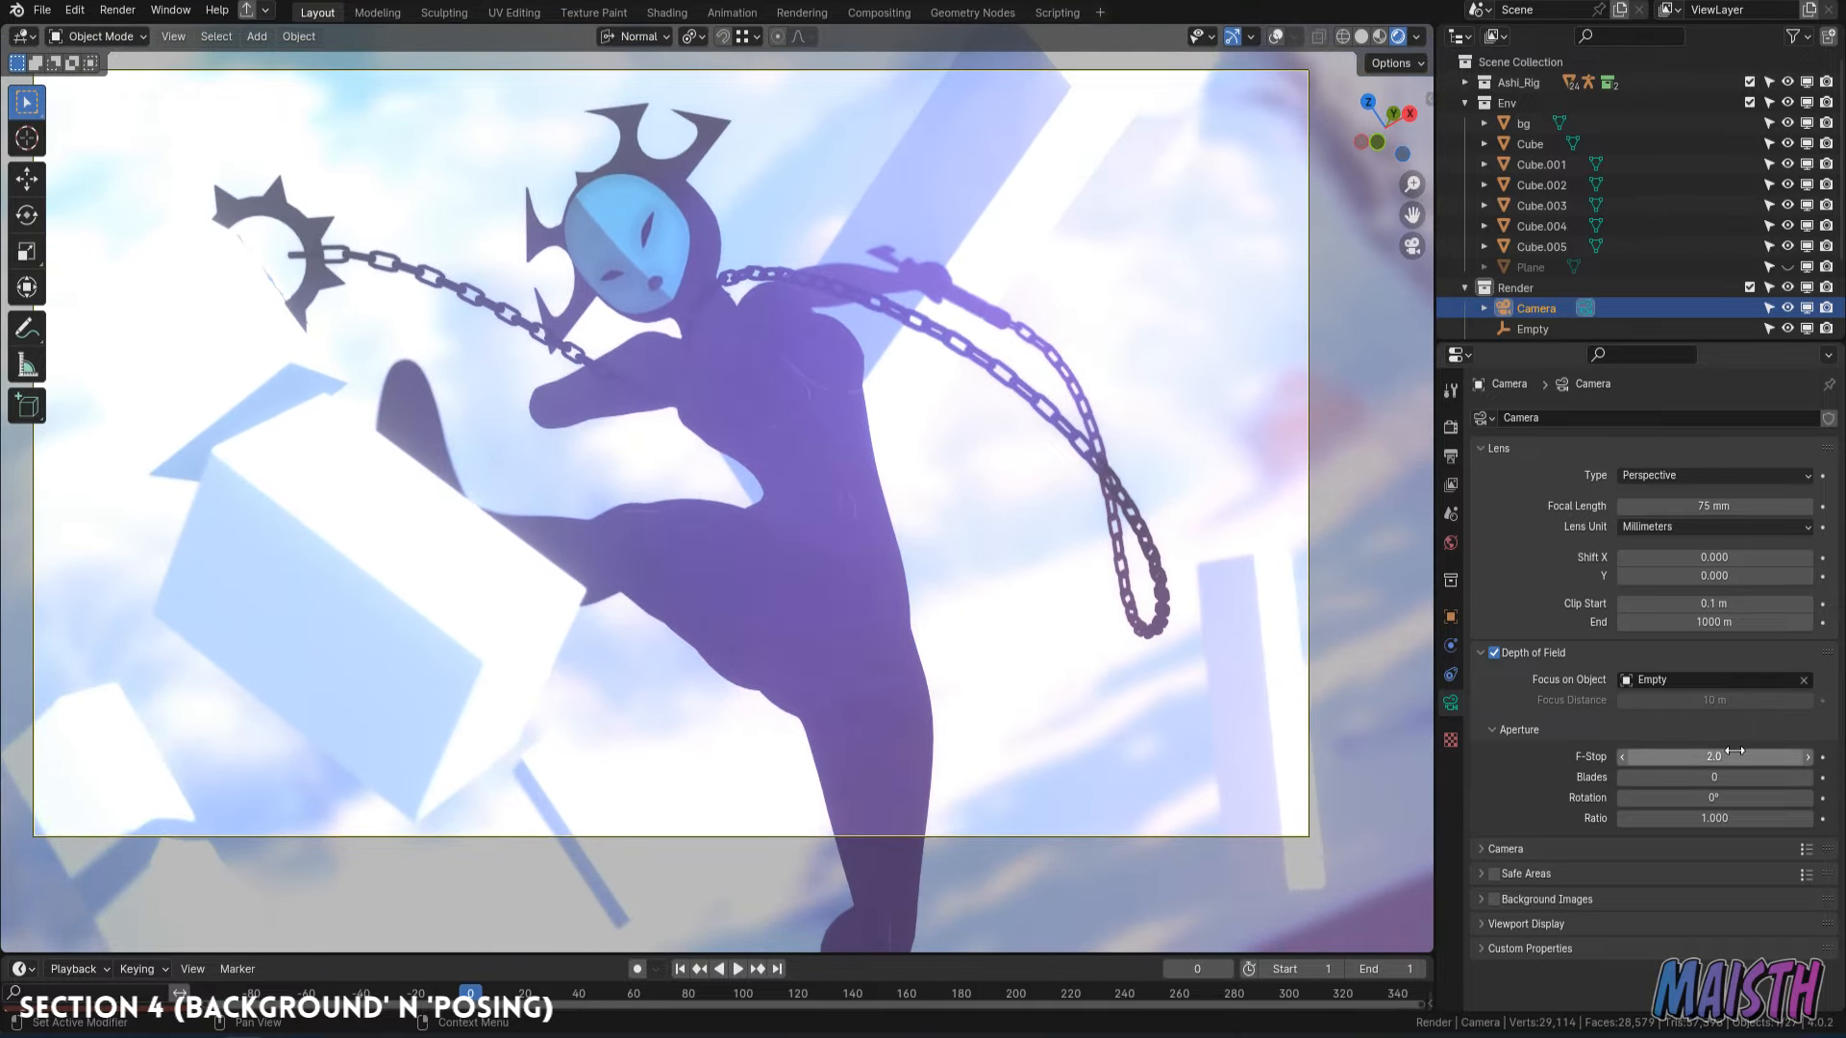
{"action": "scroll", "coordinate": [1085, 556], "scroll_direction": "down", "scroll_amount": 1}
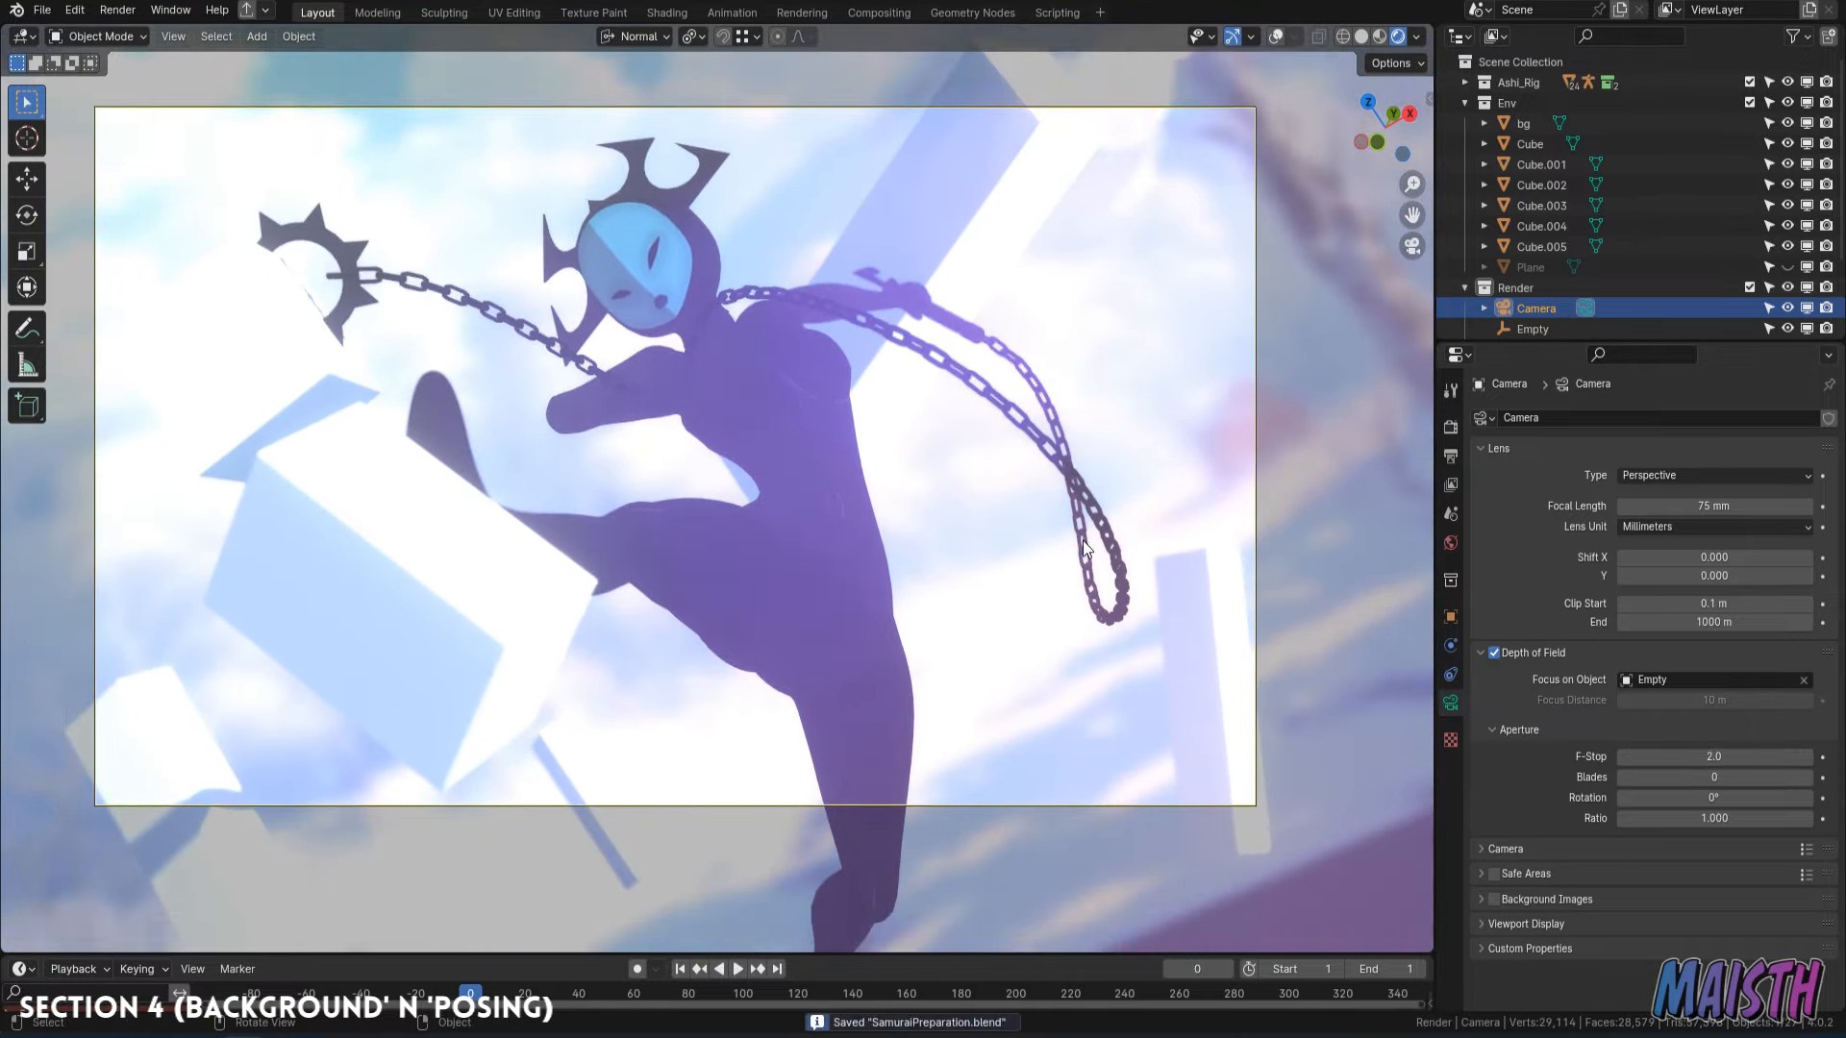
{"action": "key", "text": "F12"}
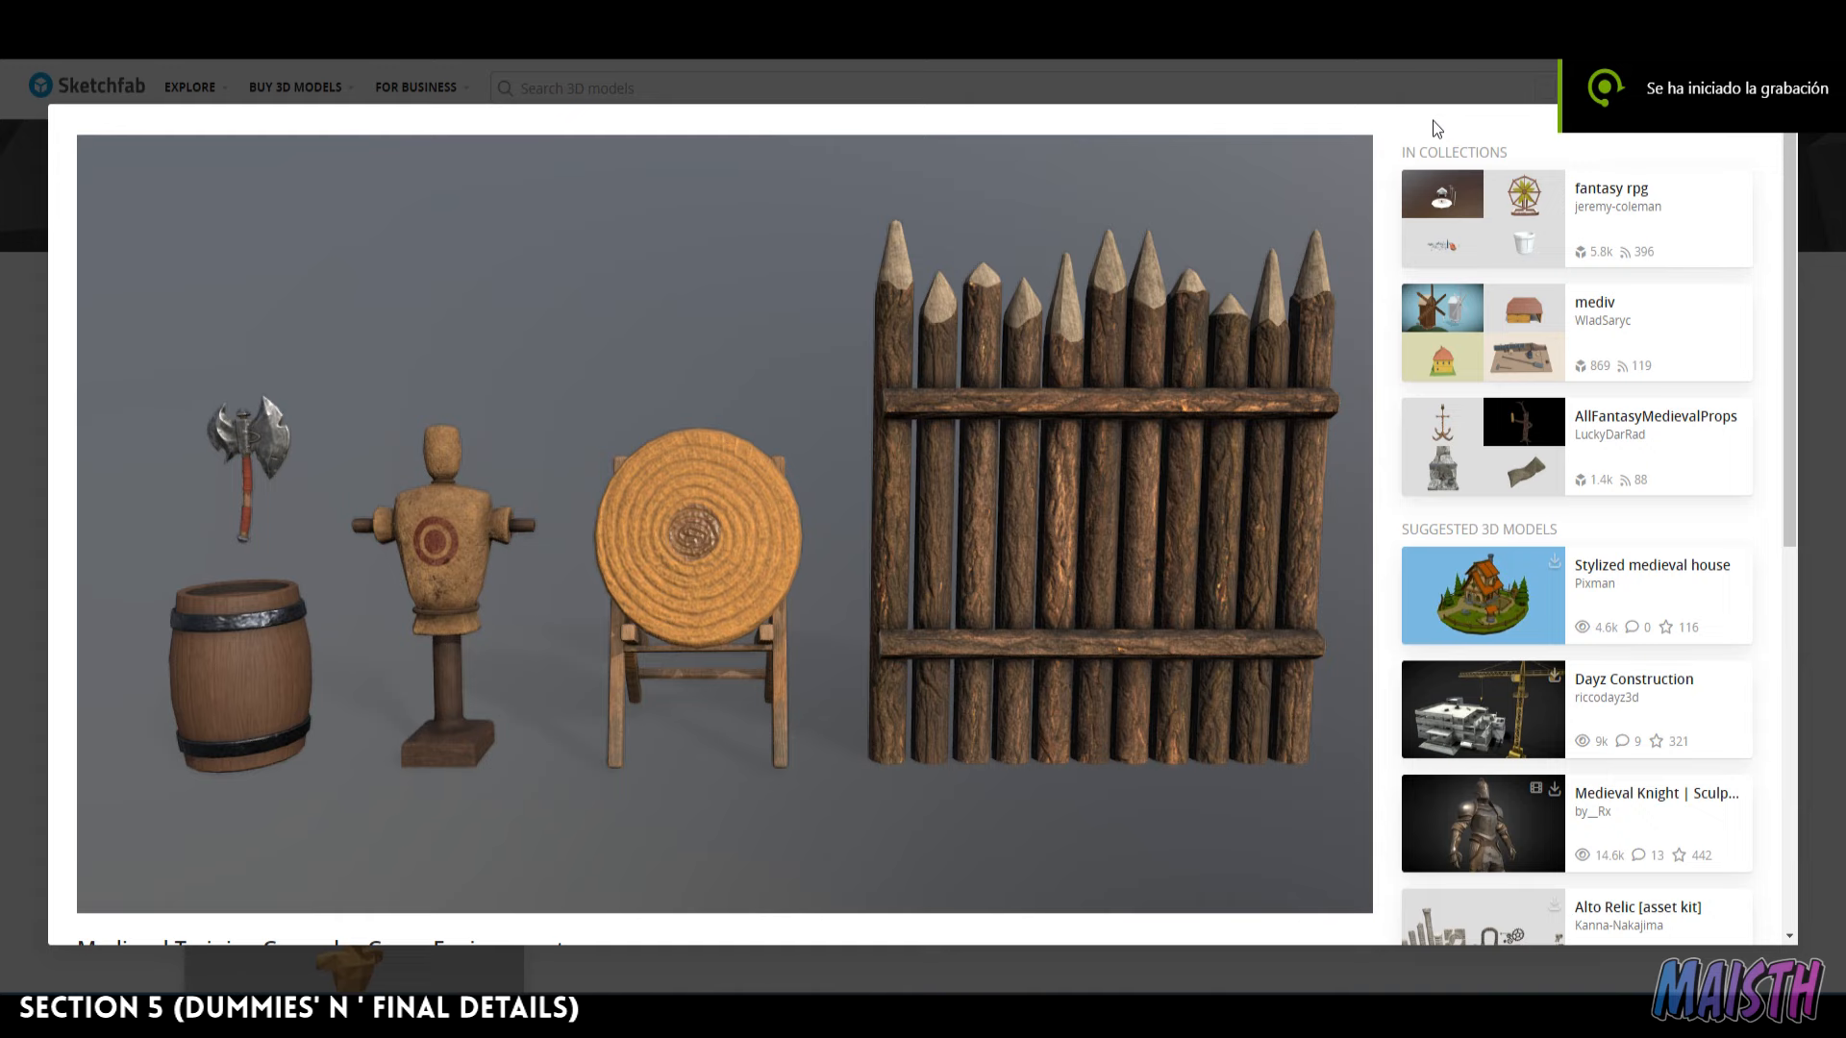
Switch to Sketchfab and examine the Medieval Training Grounds model page, its license details and the training dummy in the 3D preview.
{"action": "scroll", "coordinate": [1079, 426], "scroll_direction": "down", "scroll_amount": 8}
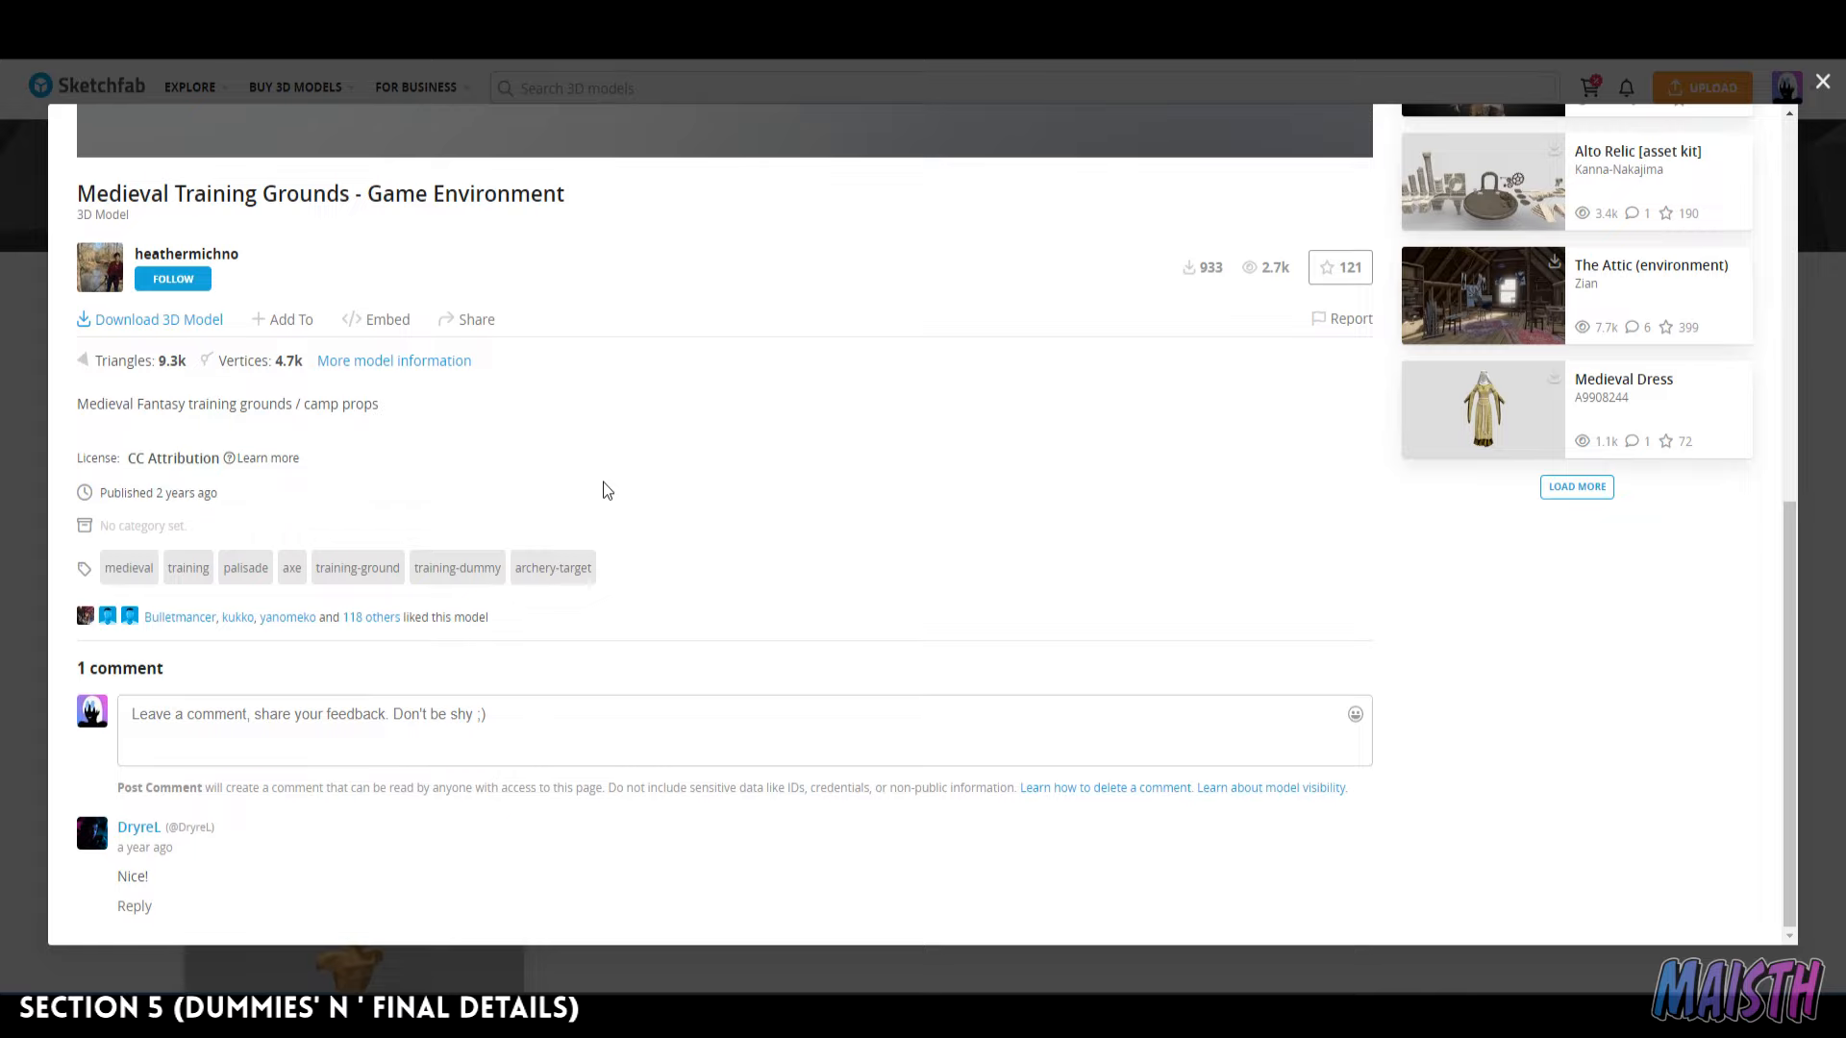
{"action": "scroll", "coordinate": [611, 377], "scroll_direction": "up", "scroll_amount": 8}
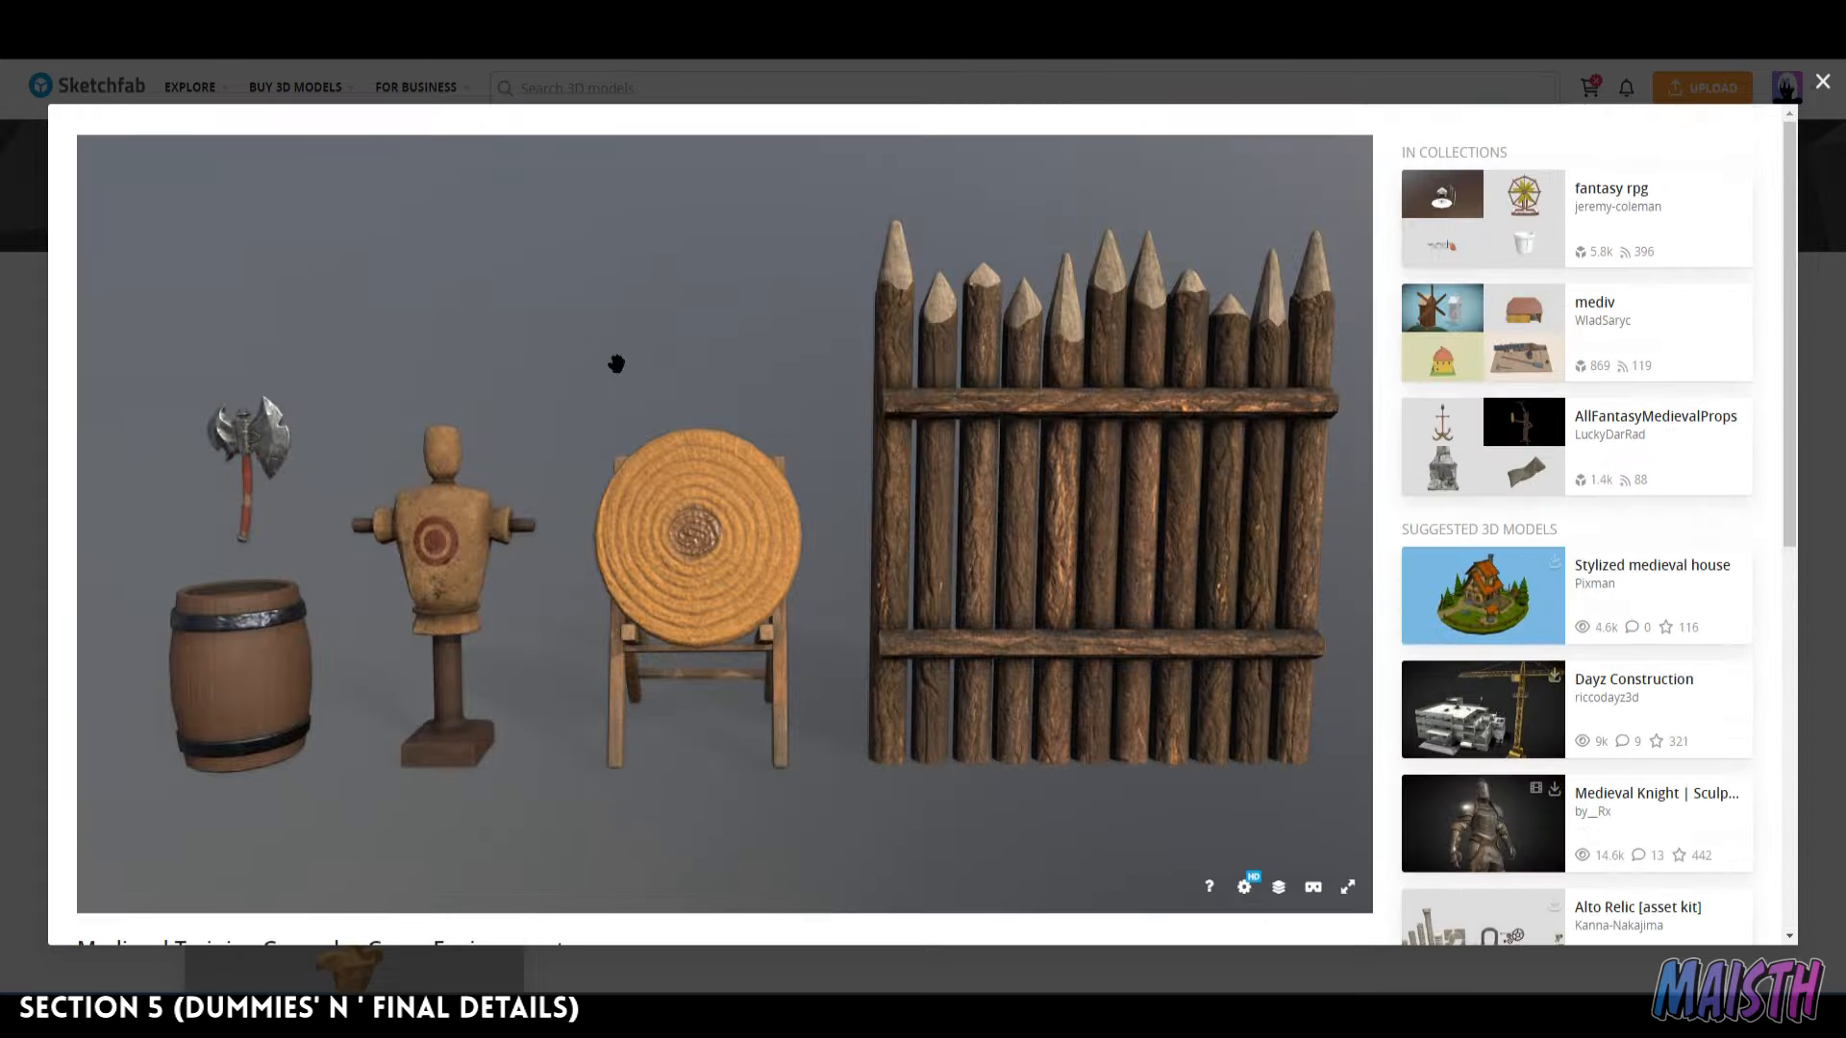
{"action": "mouse_move", "coordinate": [640, 390]}
{"action": "left_mouse_down"}
{"action": "mouse_move", "coordinate": [725, 391]}
{"action": "mouse_move", "coordinate": [589, 423]}
{"action": "mouse_move", "coordinate": [464, 559]}
{"action": "left_mouse_up"}
{"action": "double_click", "coordinate": [464, 560]}
{"action": "mouse_move", "coordinate": [647, 516]}
{"action": "left_mouse_down"}
{"action": "mouse_move", "coordinate": [943, 528]}
{"action": "mouse_move", "coordinate": [708, 527]}
{"action": "mouse_move", "coordinate": [680, 429]}
{"action": "left_mouse_up"}
{"action": "right_click_drag", "start_coordinate": [679, 429], "coordinate": [679, 404]}
{"action": "mouse_move", "coordinate": [680, 405]}
{"action": "left_mouse_down"}
{"action": "mouse_move", "coordinate": [693, 449]}
{"action": "mouse_move", "coordinate": [676, 423]}
{"action": "left_mouse_up"}
{"action": "scroll", "coordinate": [676, 423], "scroll_direction": "down", "scroll_amount": 5}
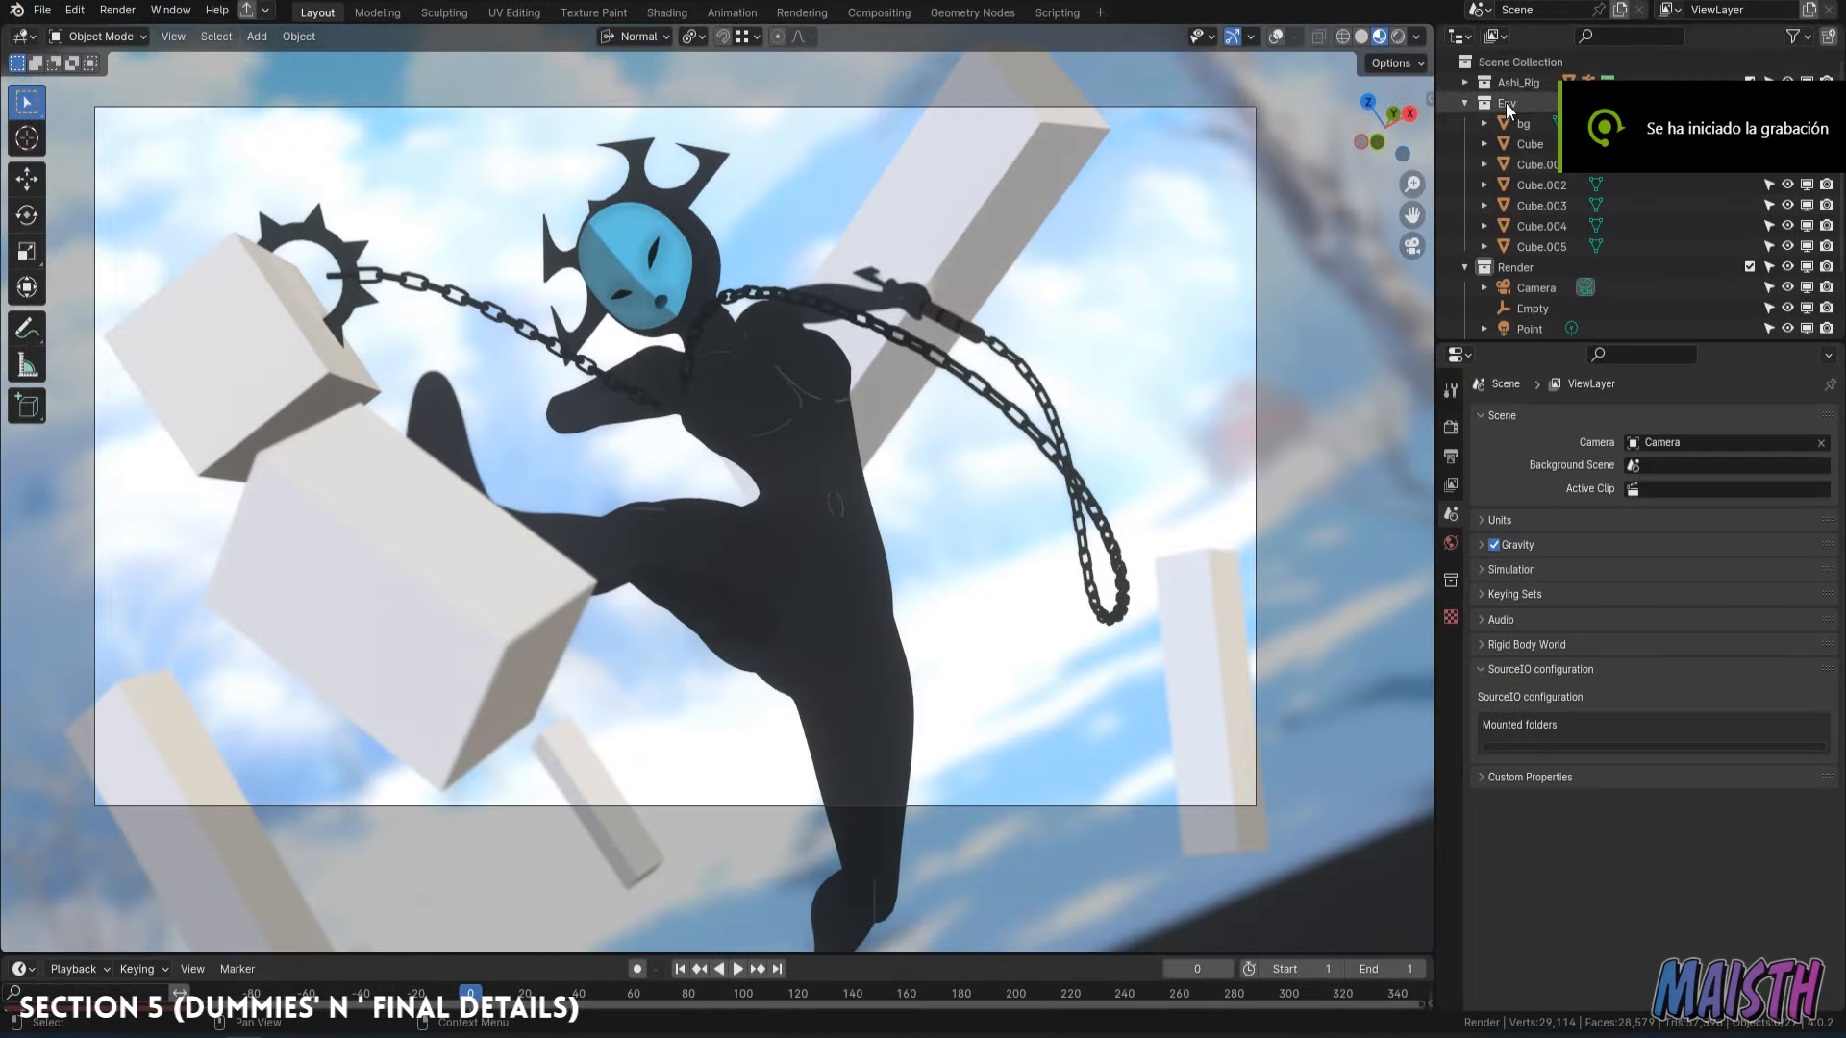
In Blender, import final.fbx from the medieval-training-grounds-game-environment source folder into the Env collection.
{"action": "left_click", "coordinate": [1505, 102]}
{"action": "left_click", "coordinate": [42, 10]}
{"action": "mouse_move", "coordinate": [122, 322]}
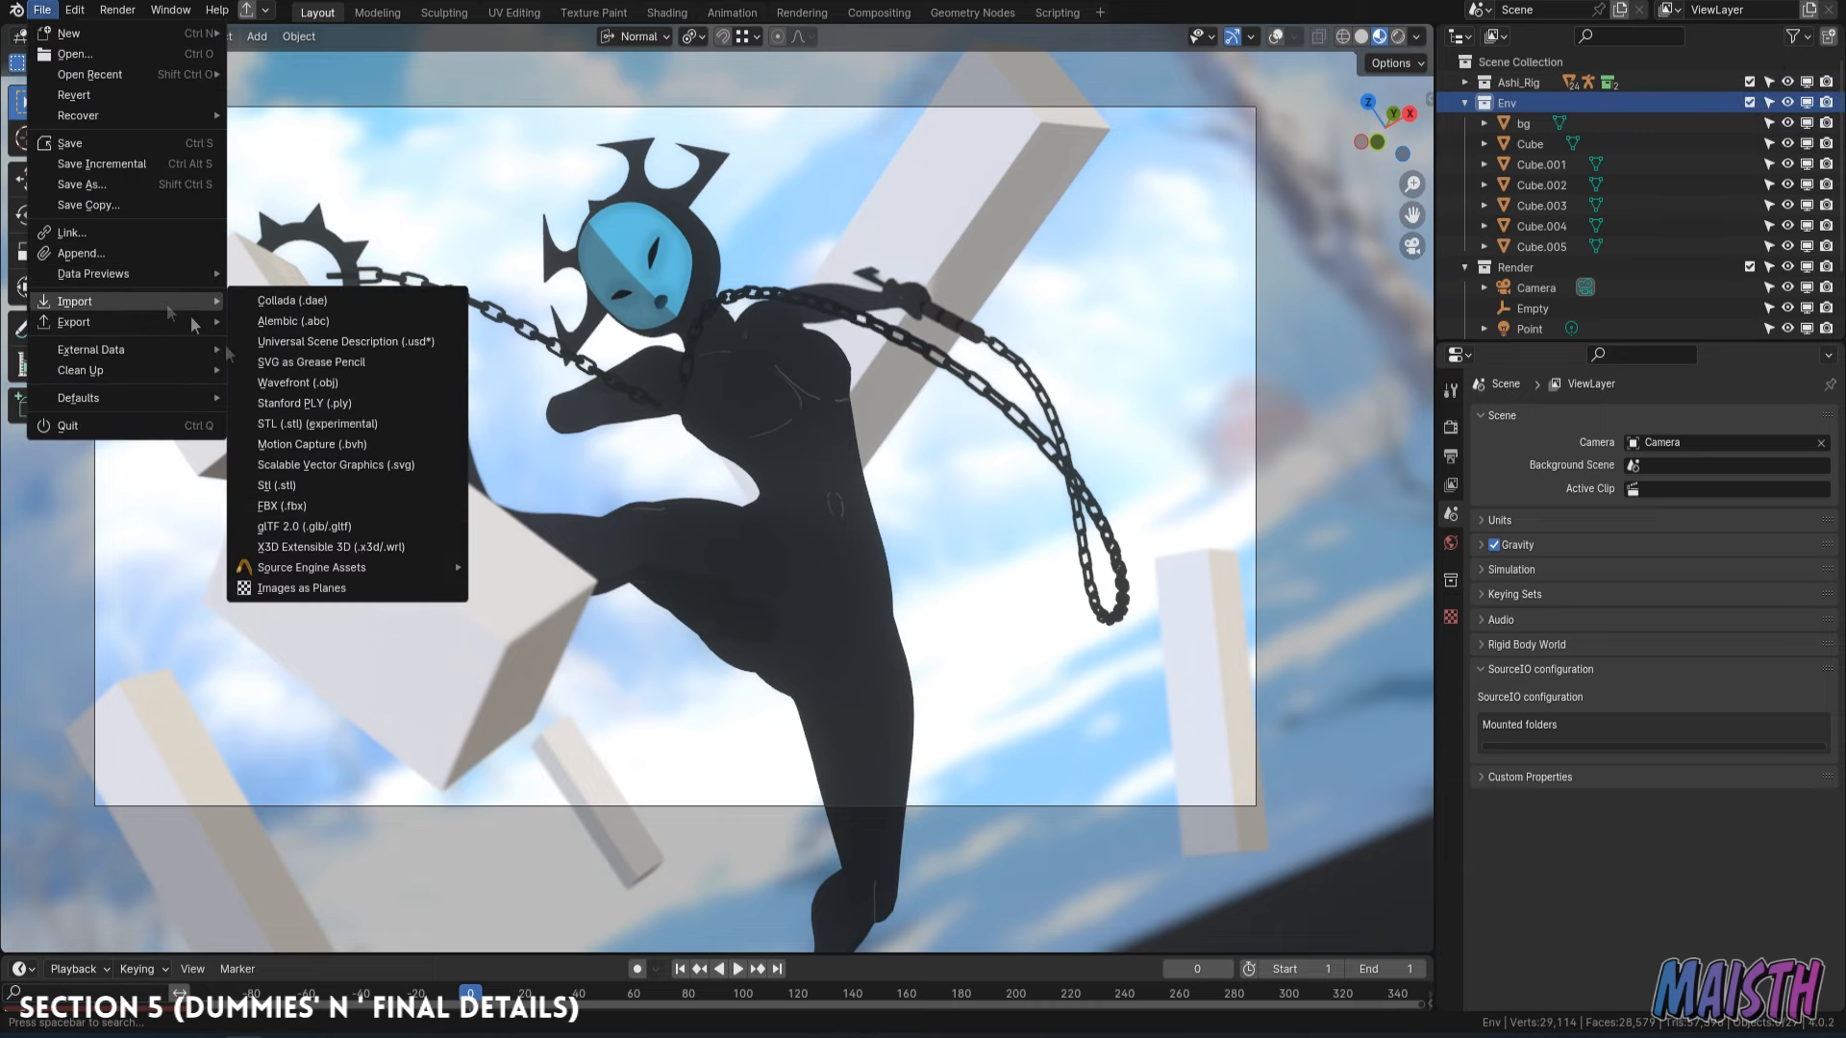
{"action": "left_click", "coordinate": [288, 505]}
{"action": "left_click", "coordinate": [319, 169]}
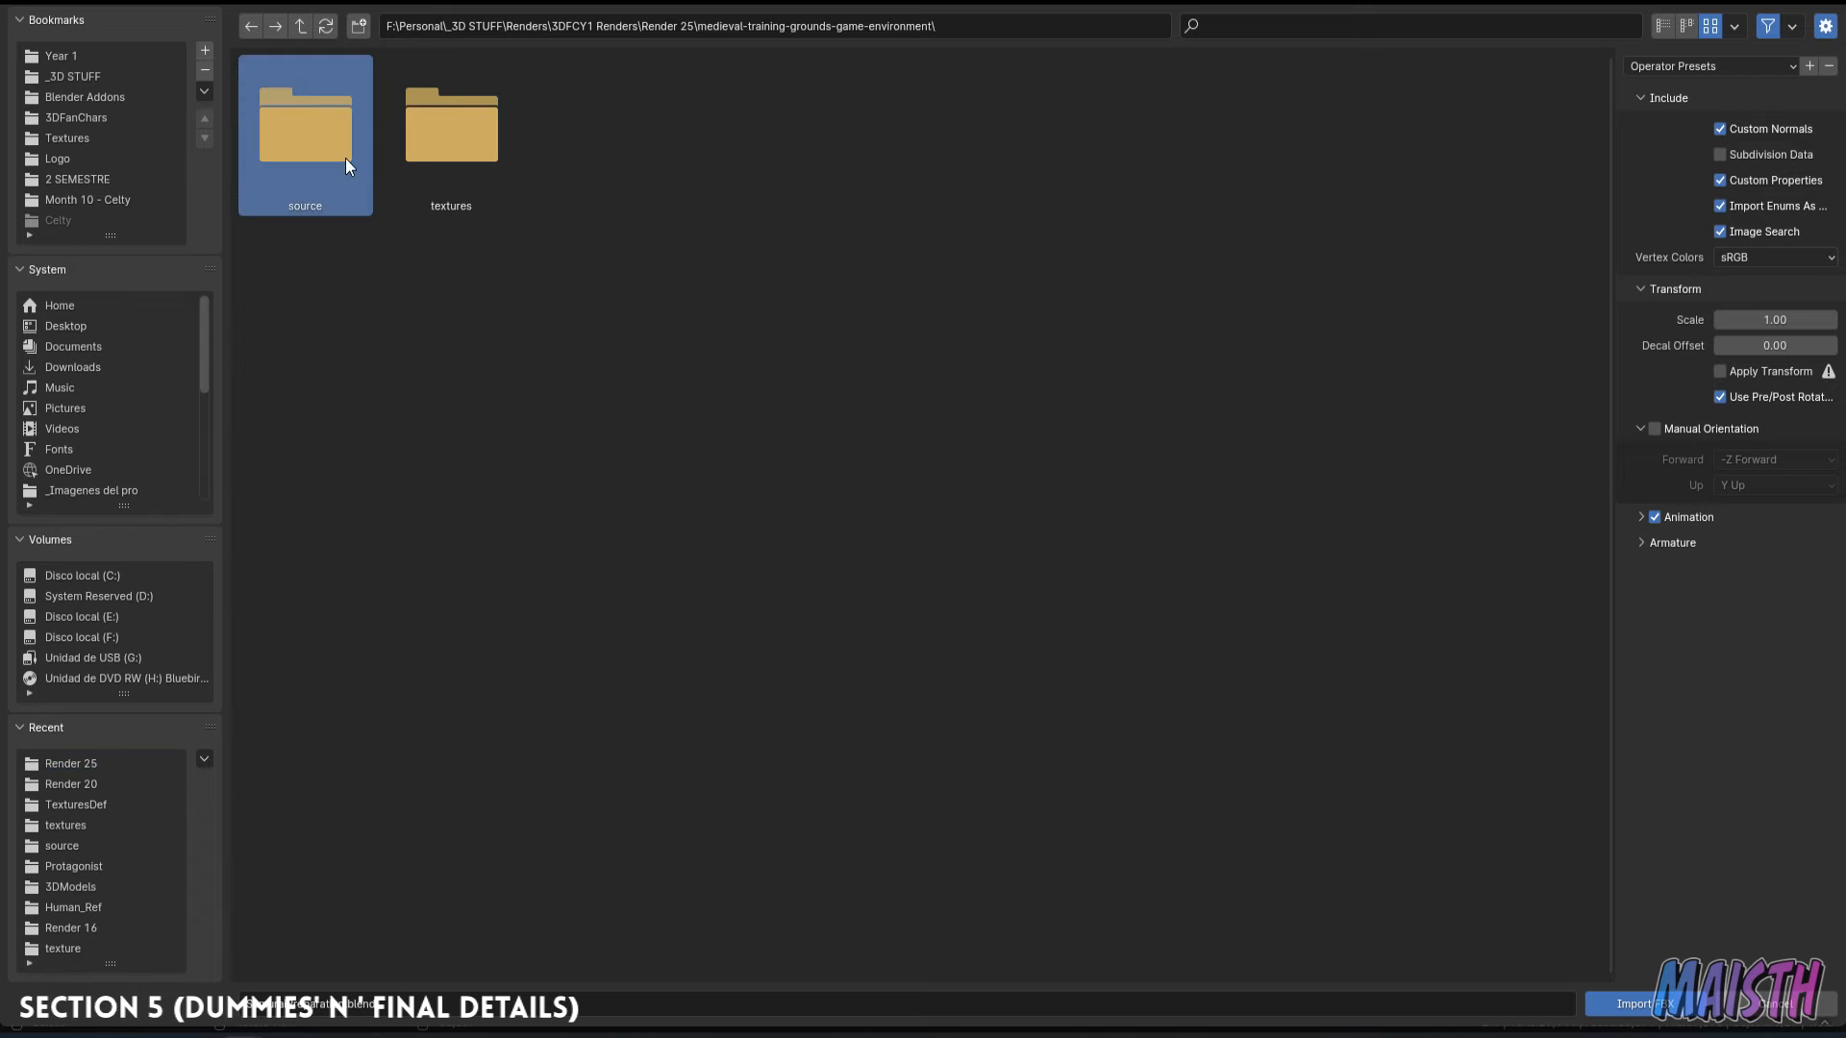
{"action": "double_click", "coordinate": [344, 158]}
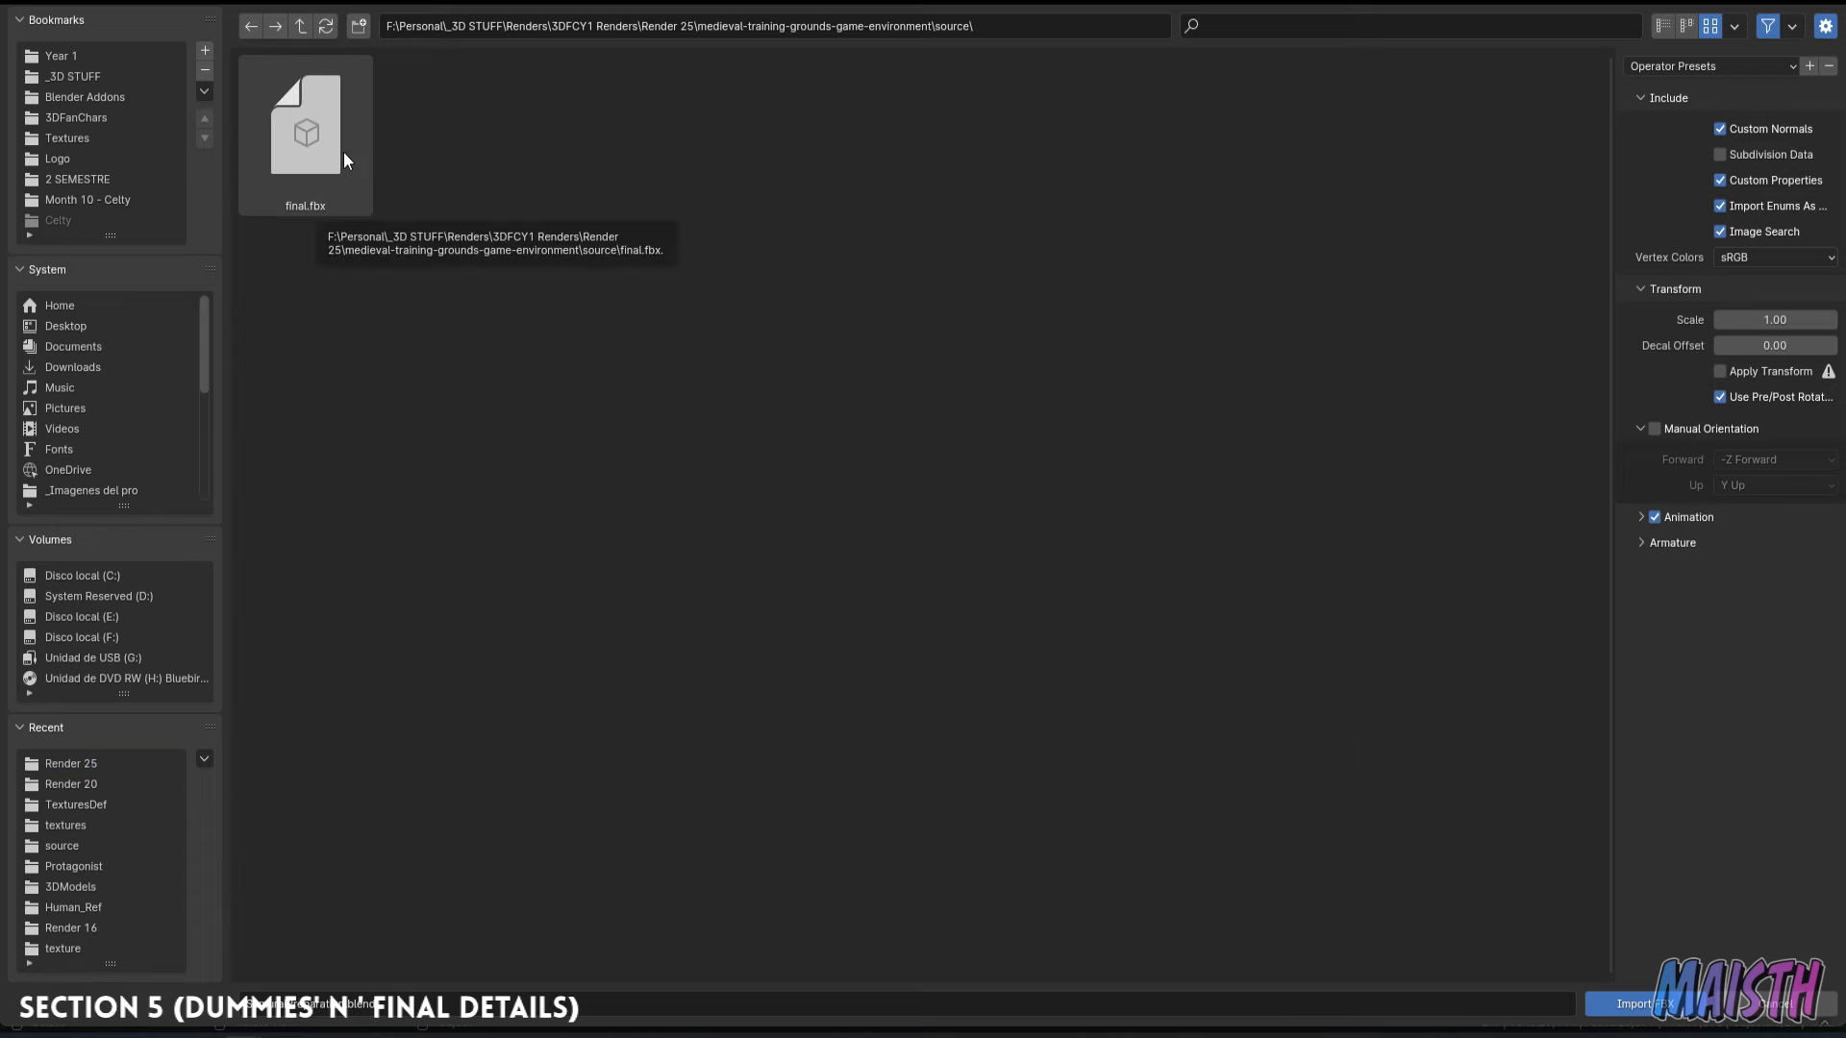
{"action": "double_click", "coordinate": [305, 130]}
Show the viewport overlays again and move the imported training-ground props aside, clear of the character and background plane.
{"action": "key", "text": "KP_0"}
{"action": "middle_click_drag", "start_coordinate": [1058, 461], "coordinate": [1143, 452]}
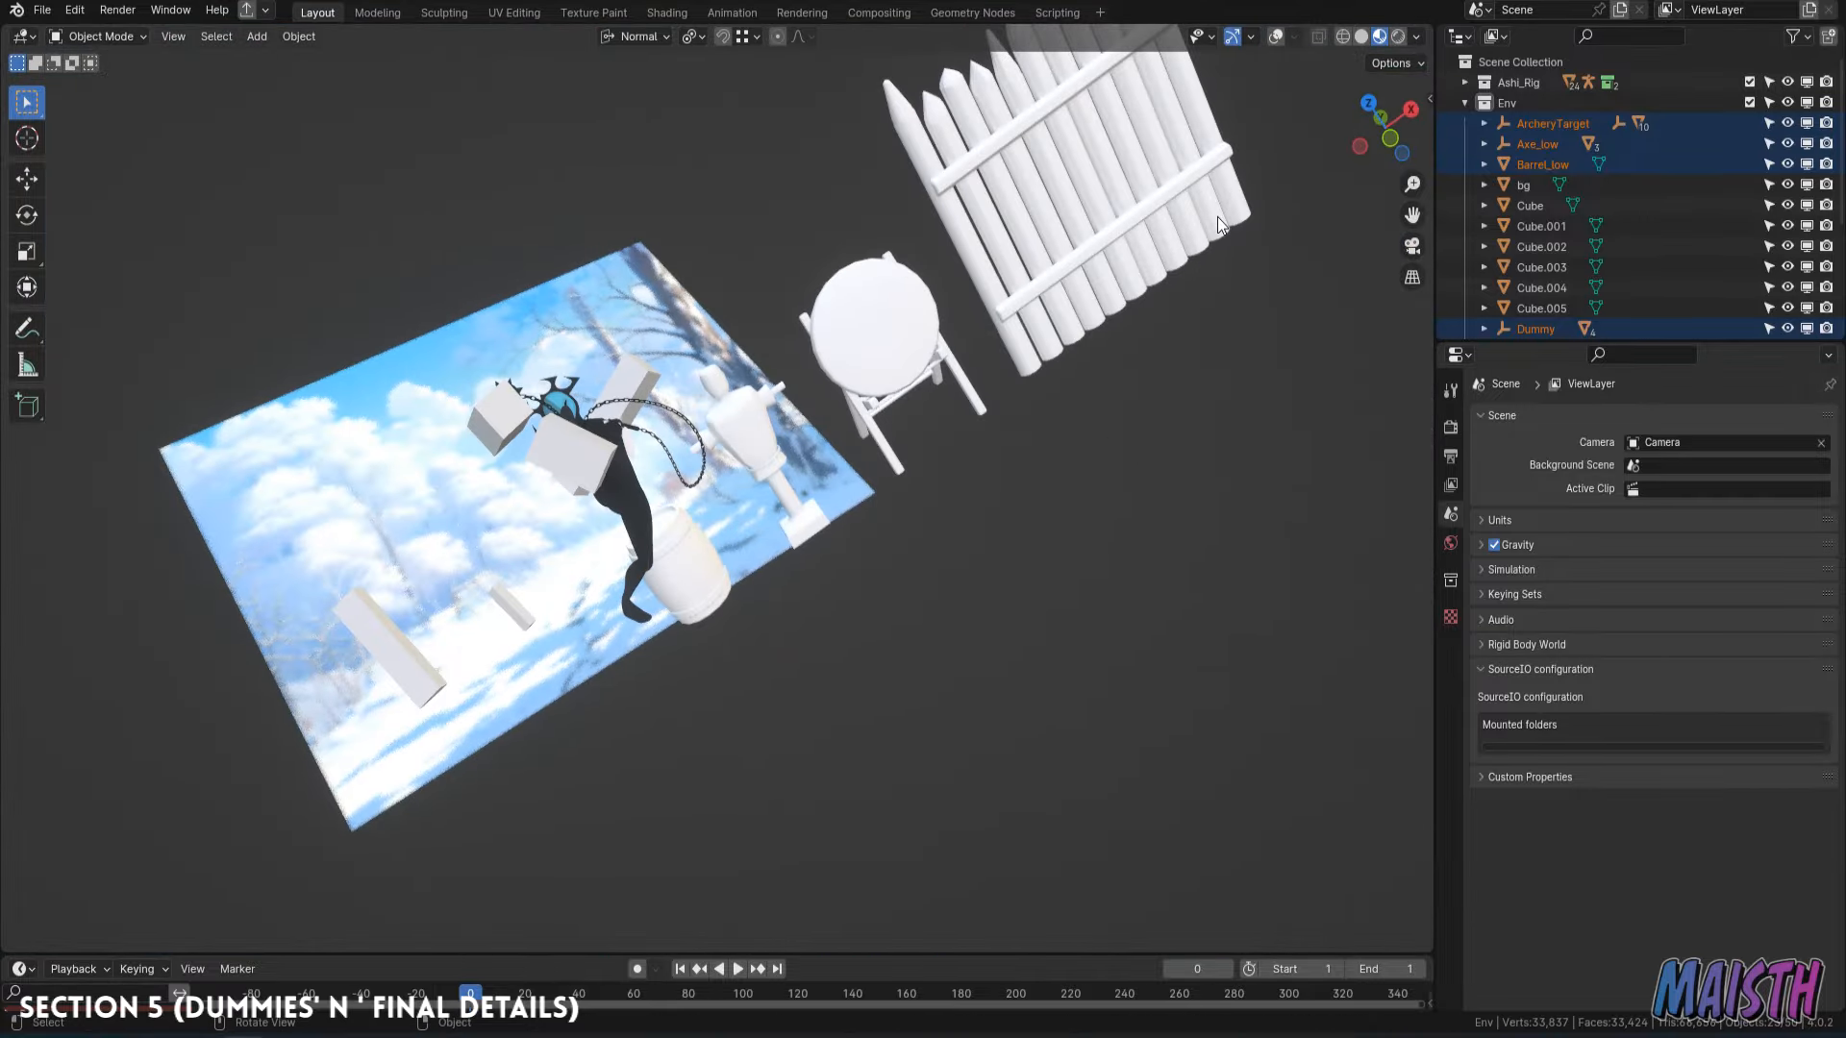
{"action": "key", "text": "KP_1"}
{"action": "left_click", "coordinate": [1276, 37]}
{"action": "middle_click_drag", "start_coordinate": [755, 383], "coordinate": [752, 457]}
{"action": "key", "text": "g"}
{"action": "left_click", "coordinate": [1203, 304]}
{"action": "middle_click_drag", "start_coordinate": [995, 478], "coordinate": [817, 483], "text": "shift"}
Delete the imported barrel, axe, palisade fence and archery target, keeping only the training dummy.
{"action": "left_click", "coordinate": [721, 502]}
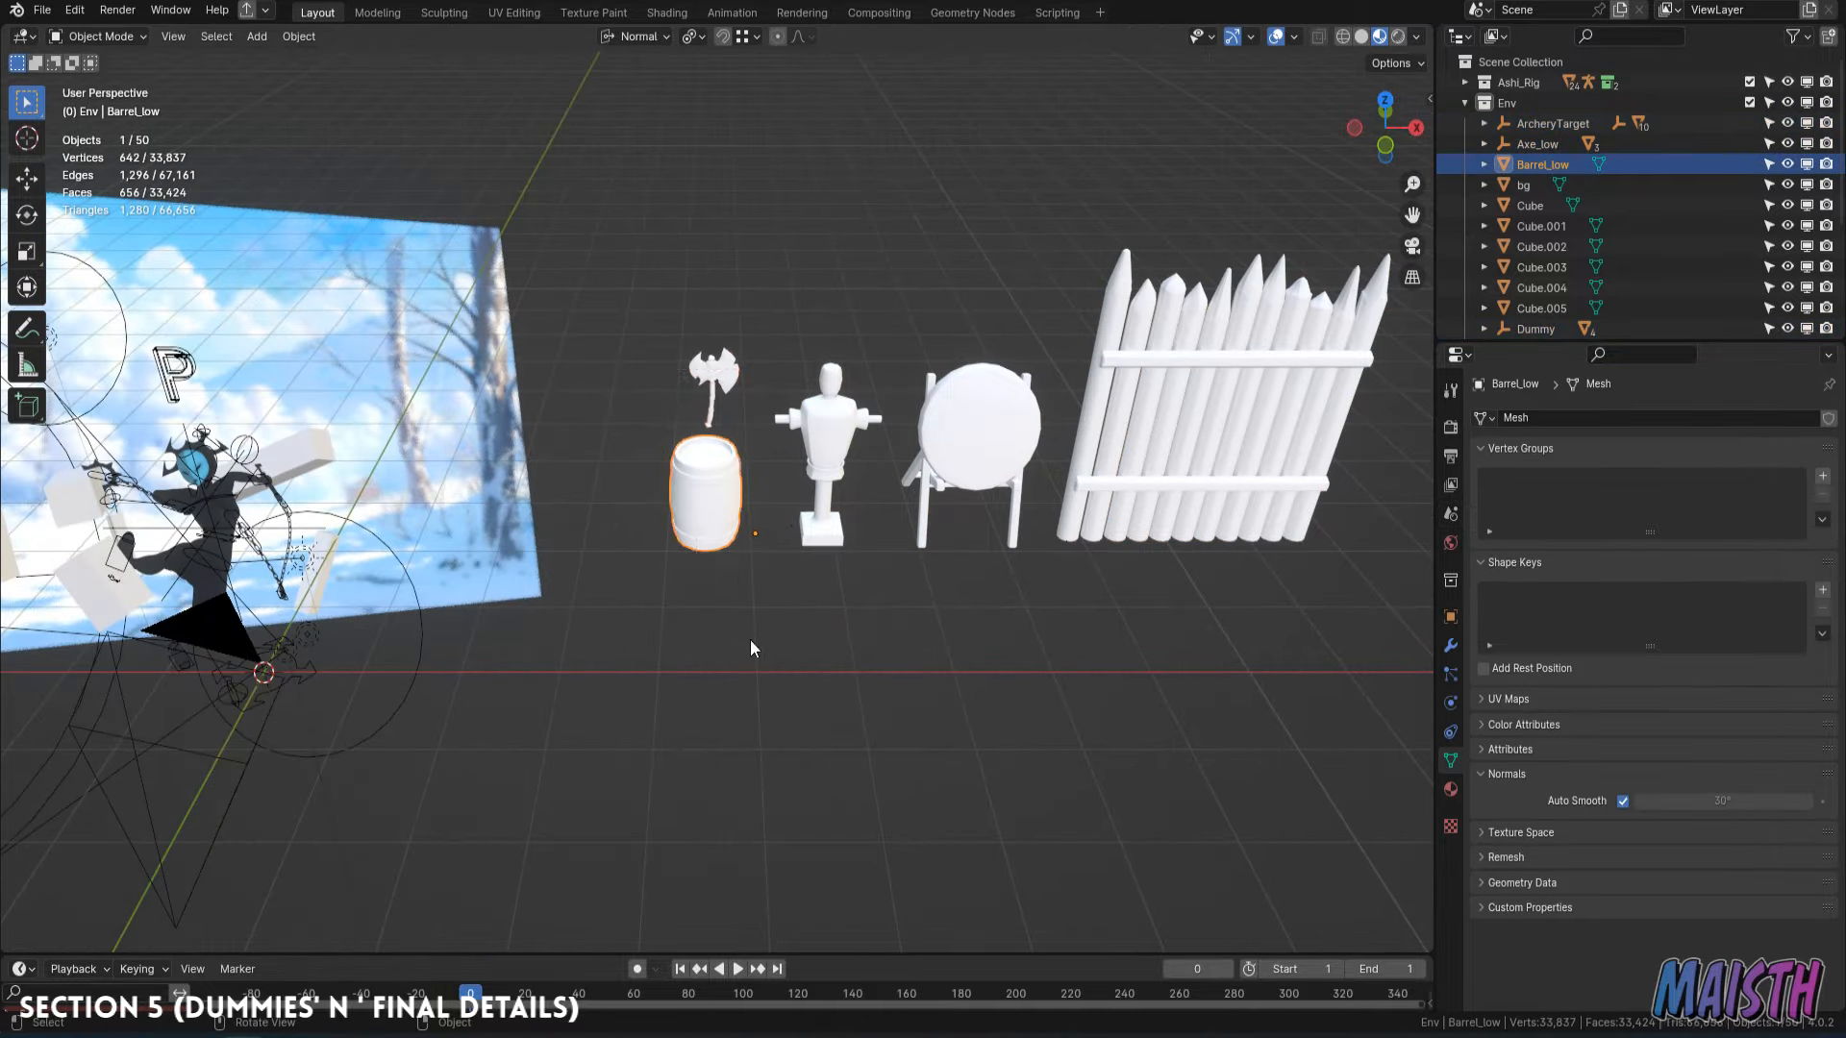
{"action": "key", "text": "Delete"}
{"action": "left_click_drag", "start_coordinate": [1262, 623], "coordinate": [1000, 315]}
{"action": "key", "text": "Delete"}
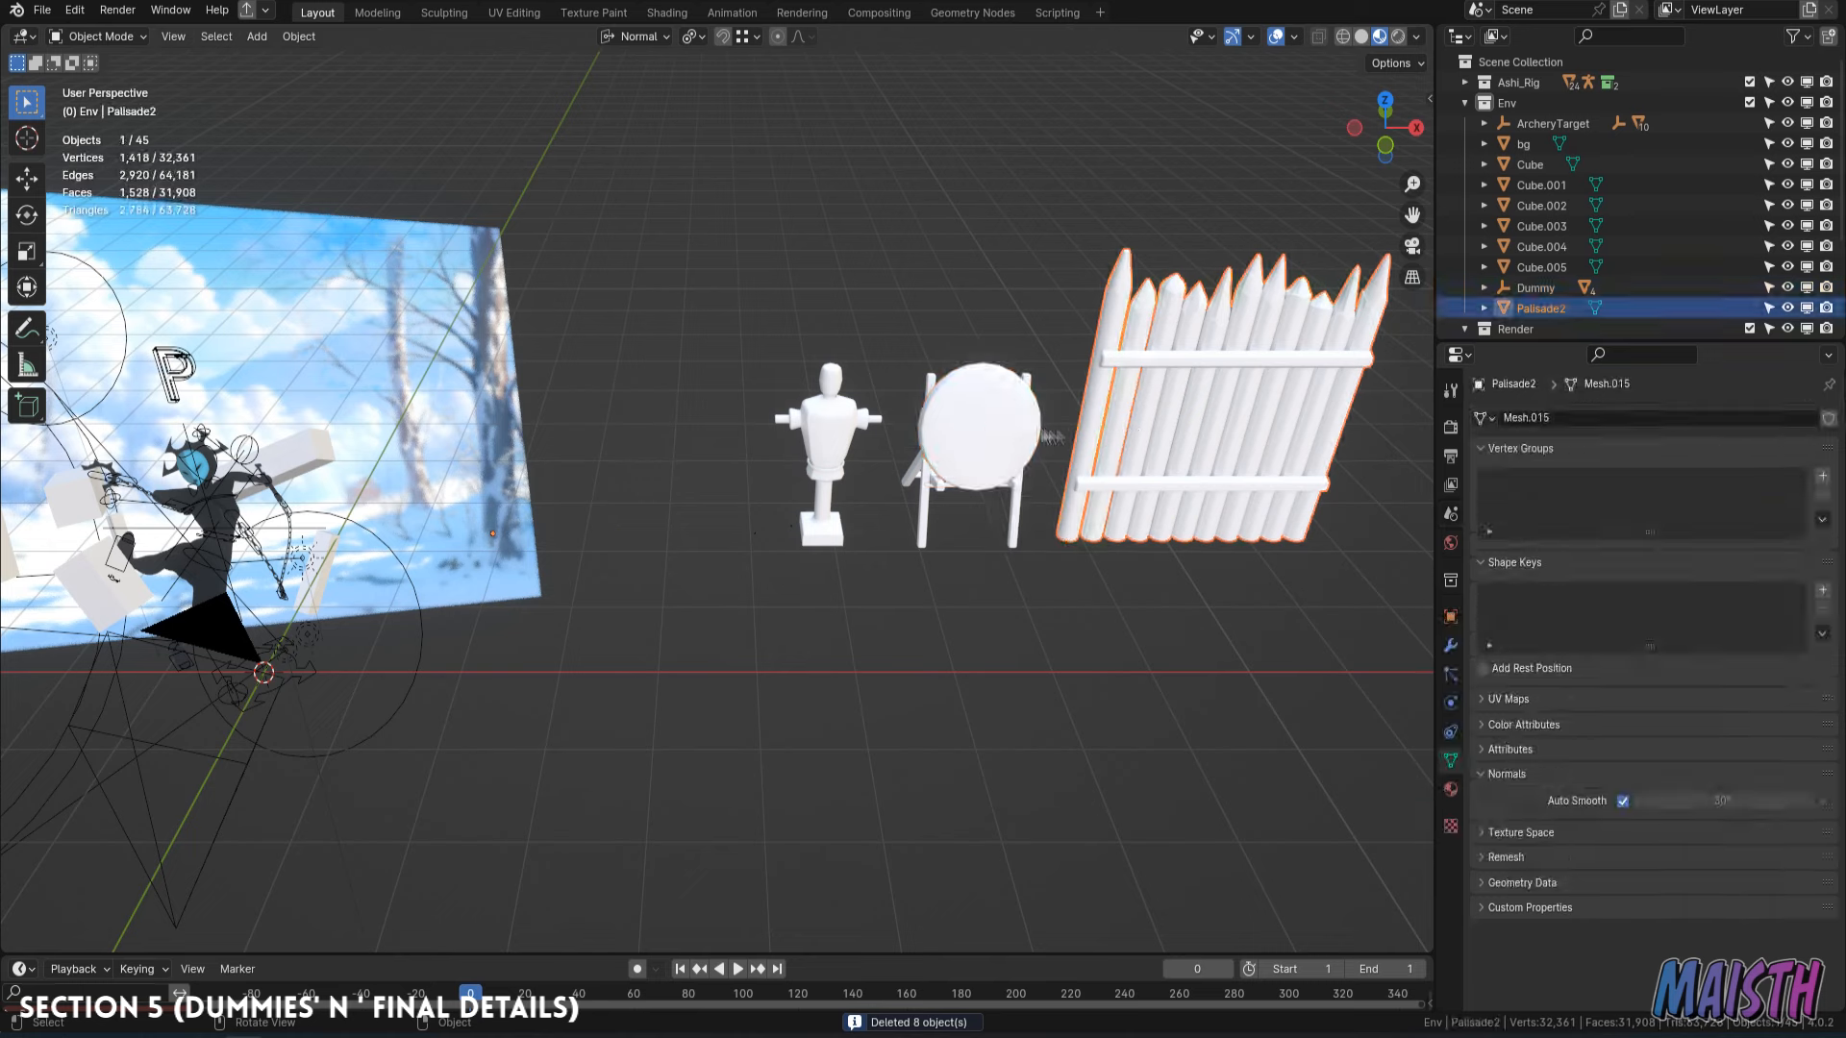
{"action": "key", "text": "Delete"}
{"action": "left_click", "coordinate": [1006, 469]}
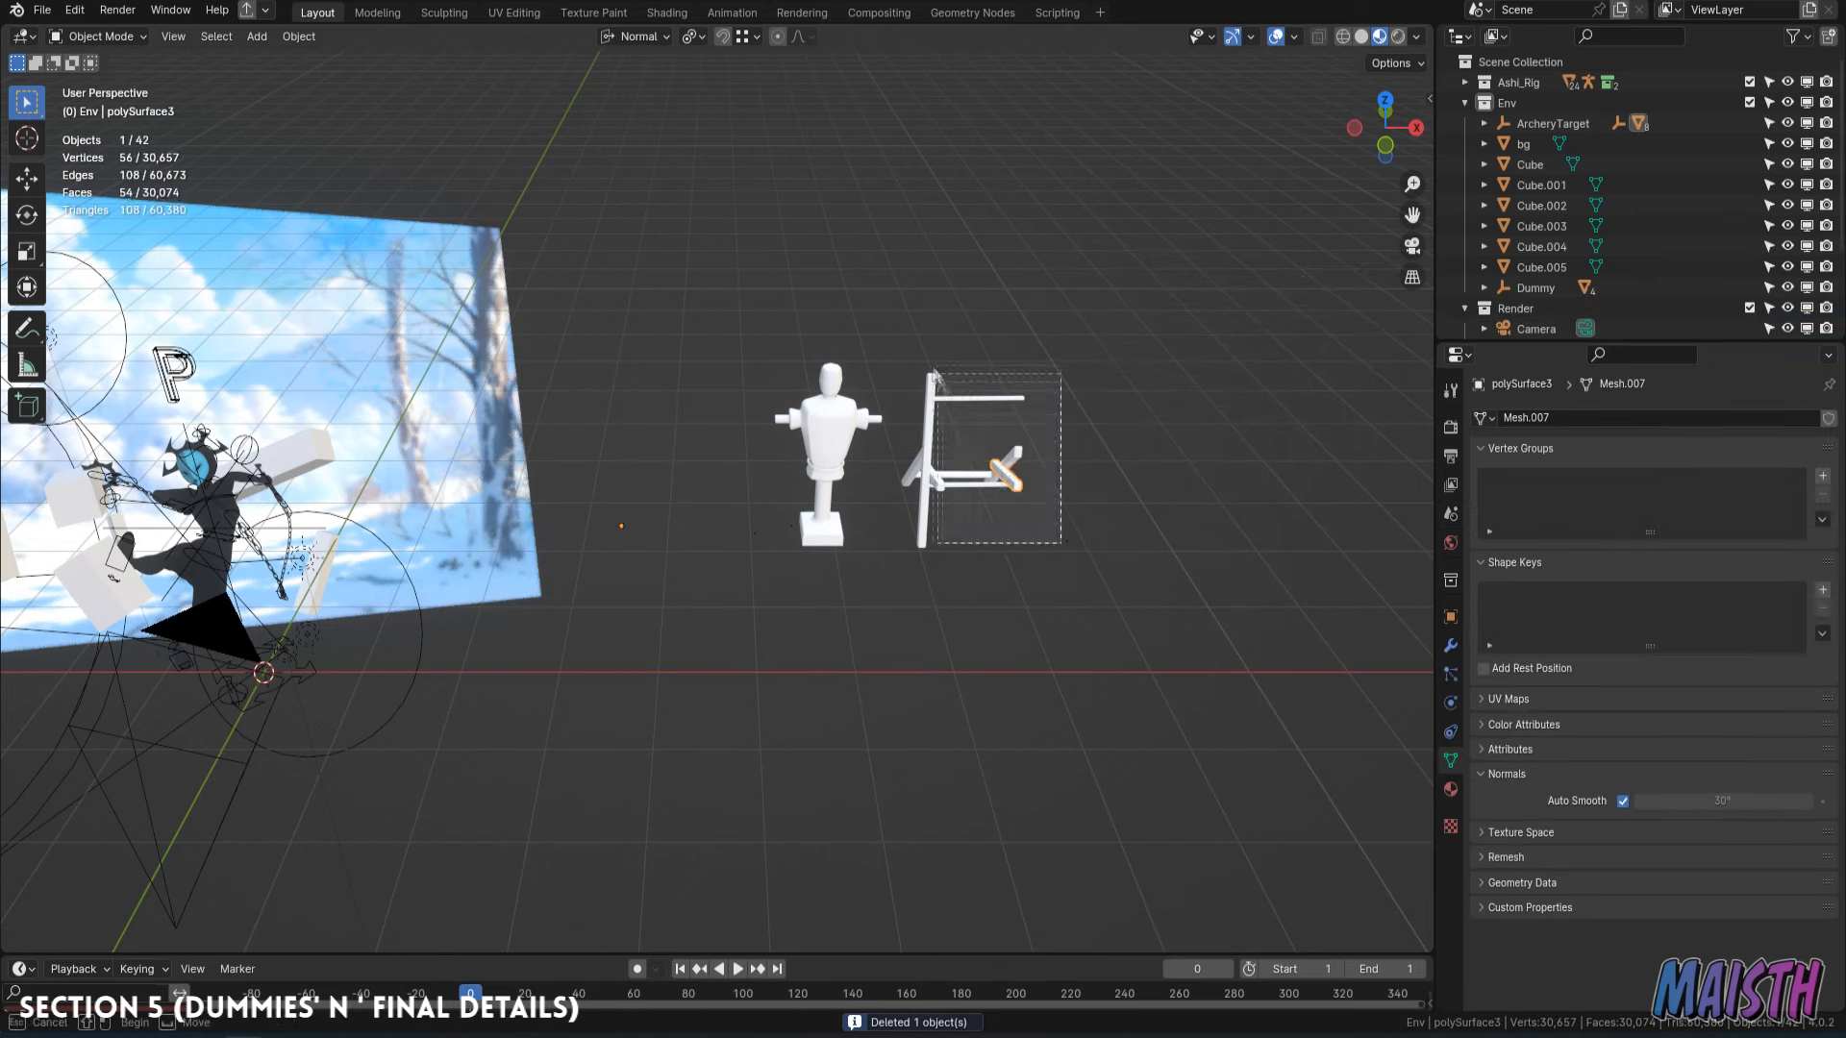
{"action": "key", "text": "Delete"}
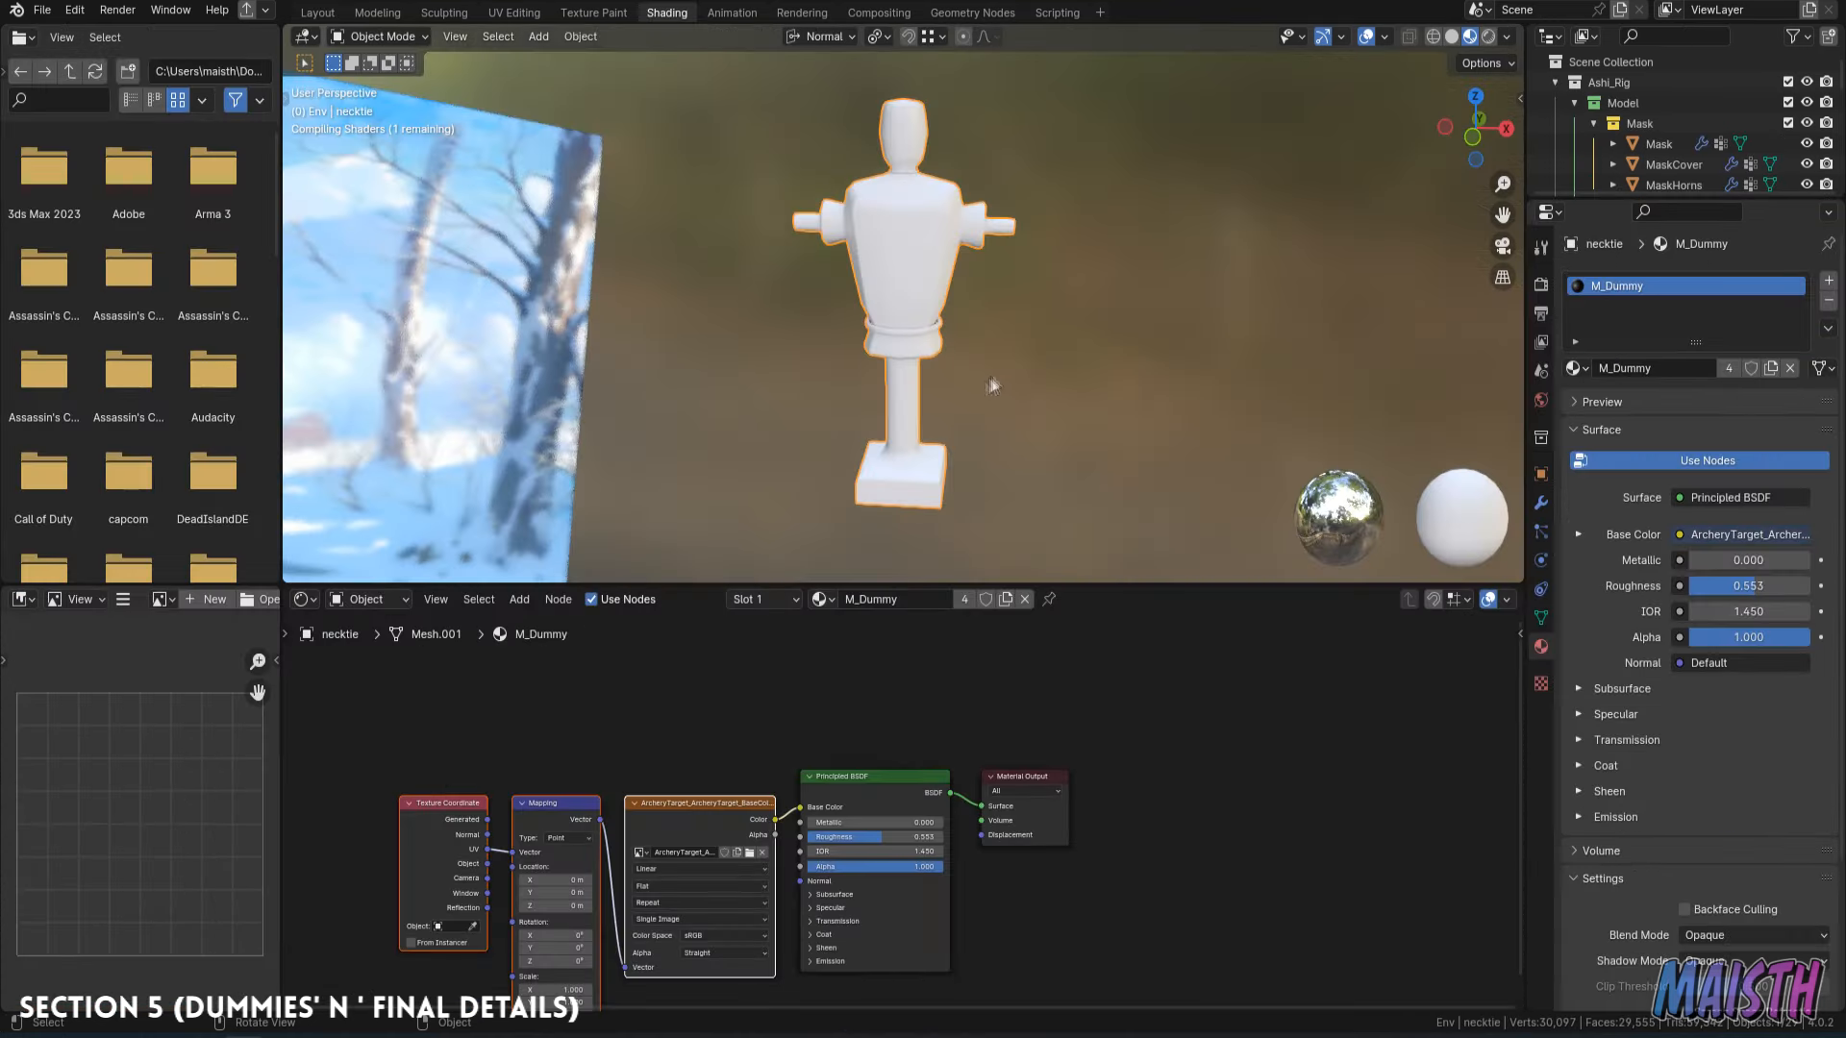
Load Dummy_Dummy_BaseColor.png from the medieval training grounds textures folder as the base color image of the M_Dummy material.
{"action": "scroll", "coordinate": [983, 416], "scroll_direction": "up", "scroll_amount": 4}
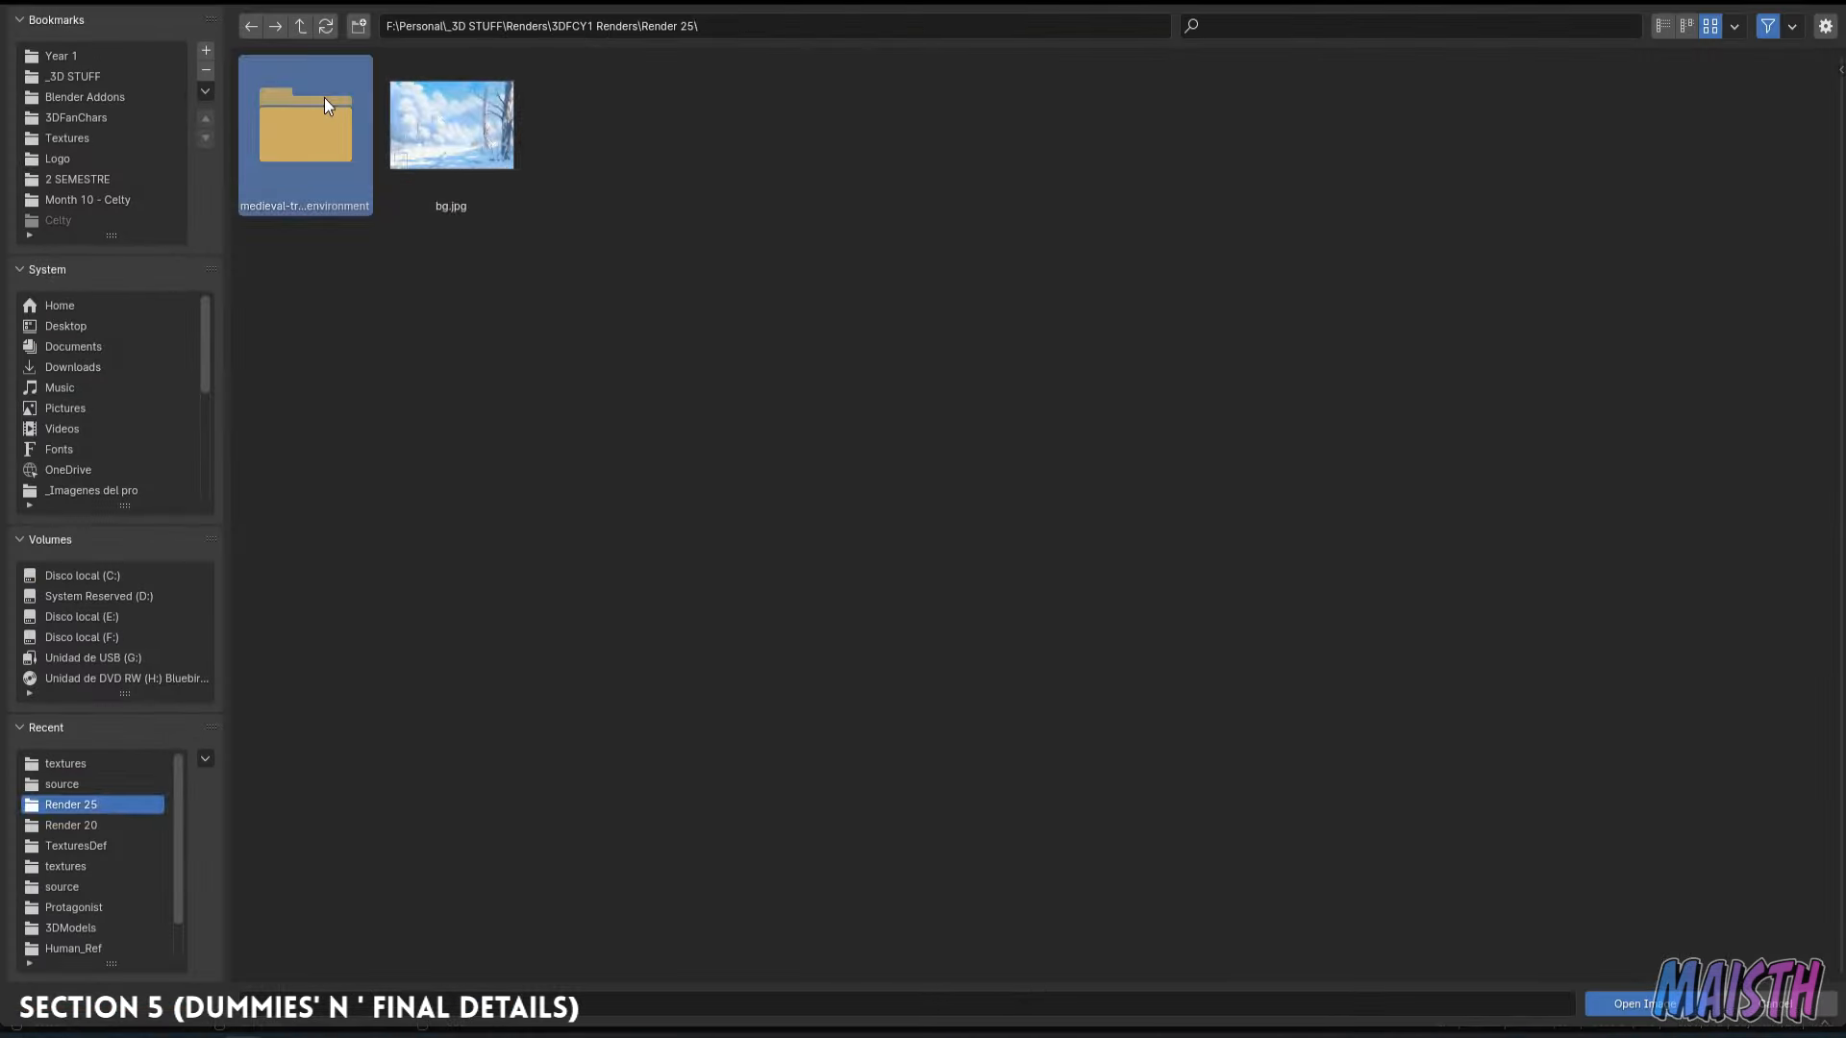
{"action": "double_click", "coordinate": [325, 101]}
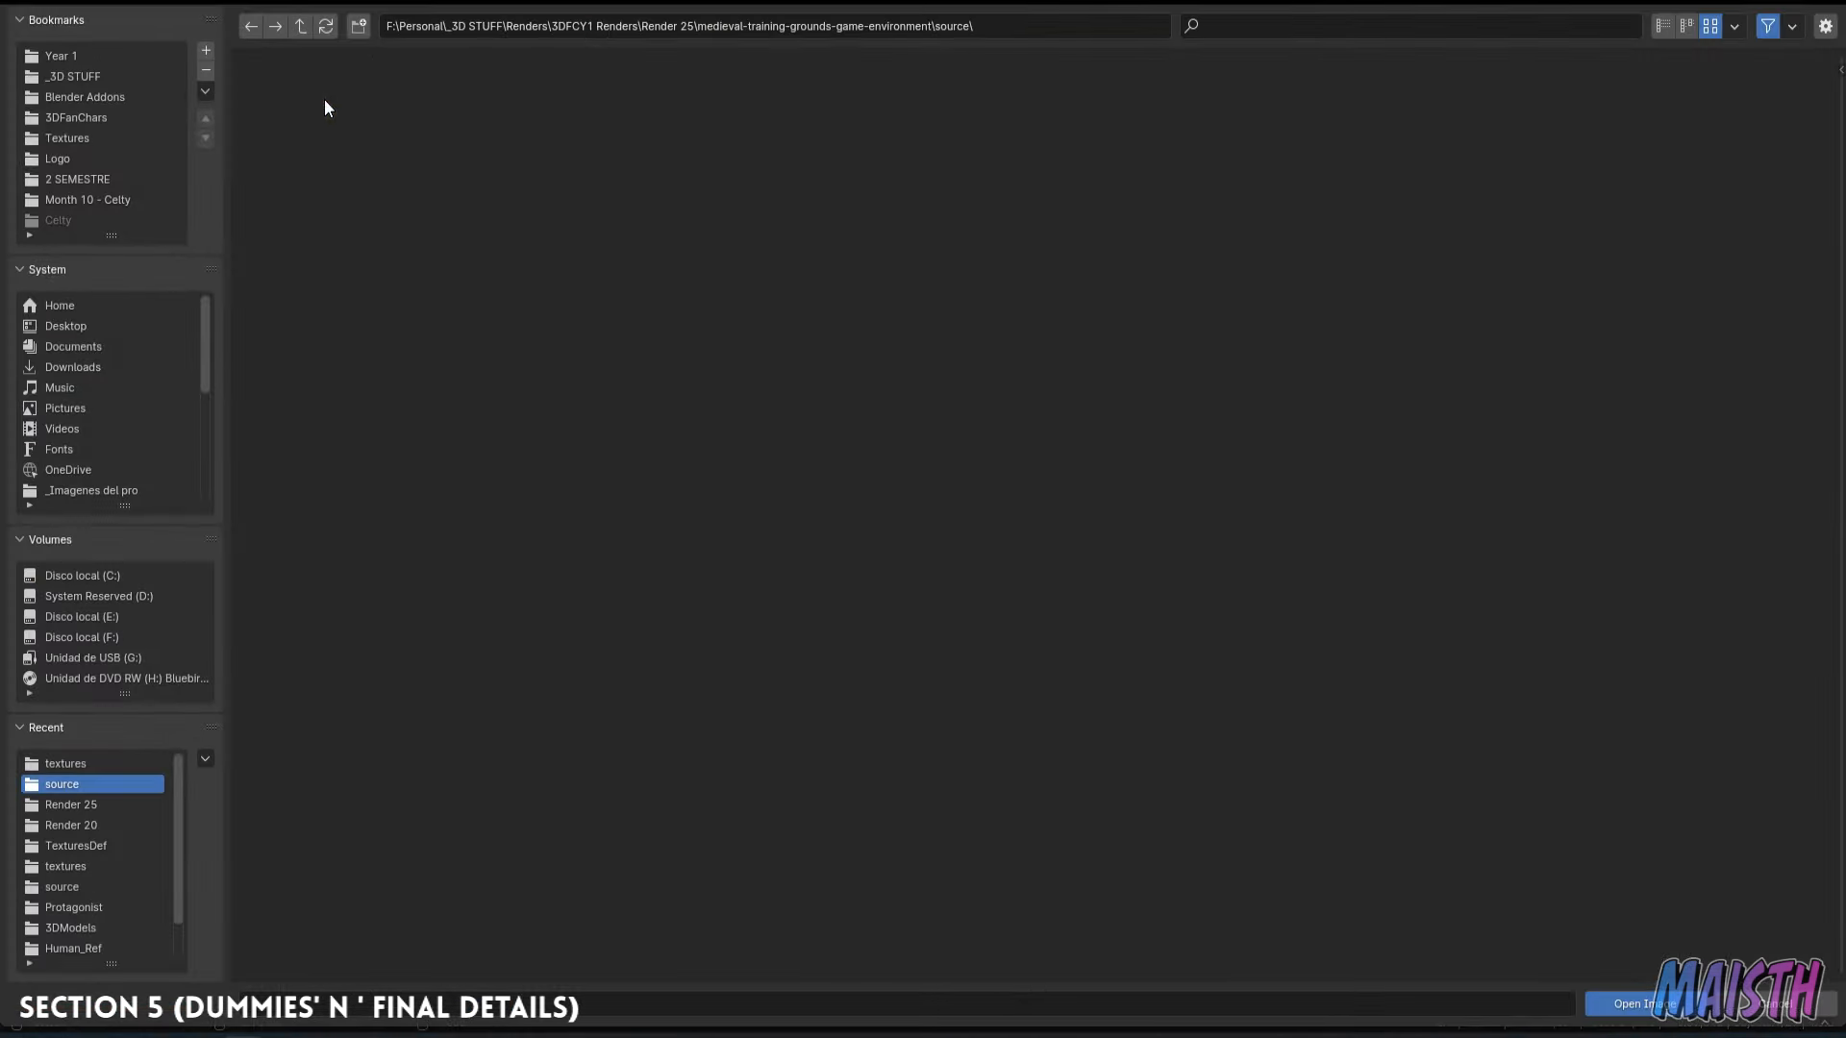
{"action": "left_click", "coordinate": [300, 26]}
{"action": "double_click", "coordinate": [423, 192]}
{"action": "double_click", "coordinate": [488, 279]}
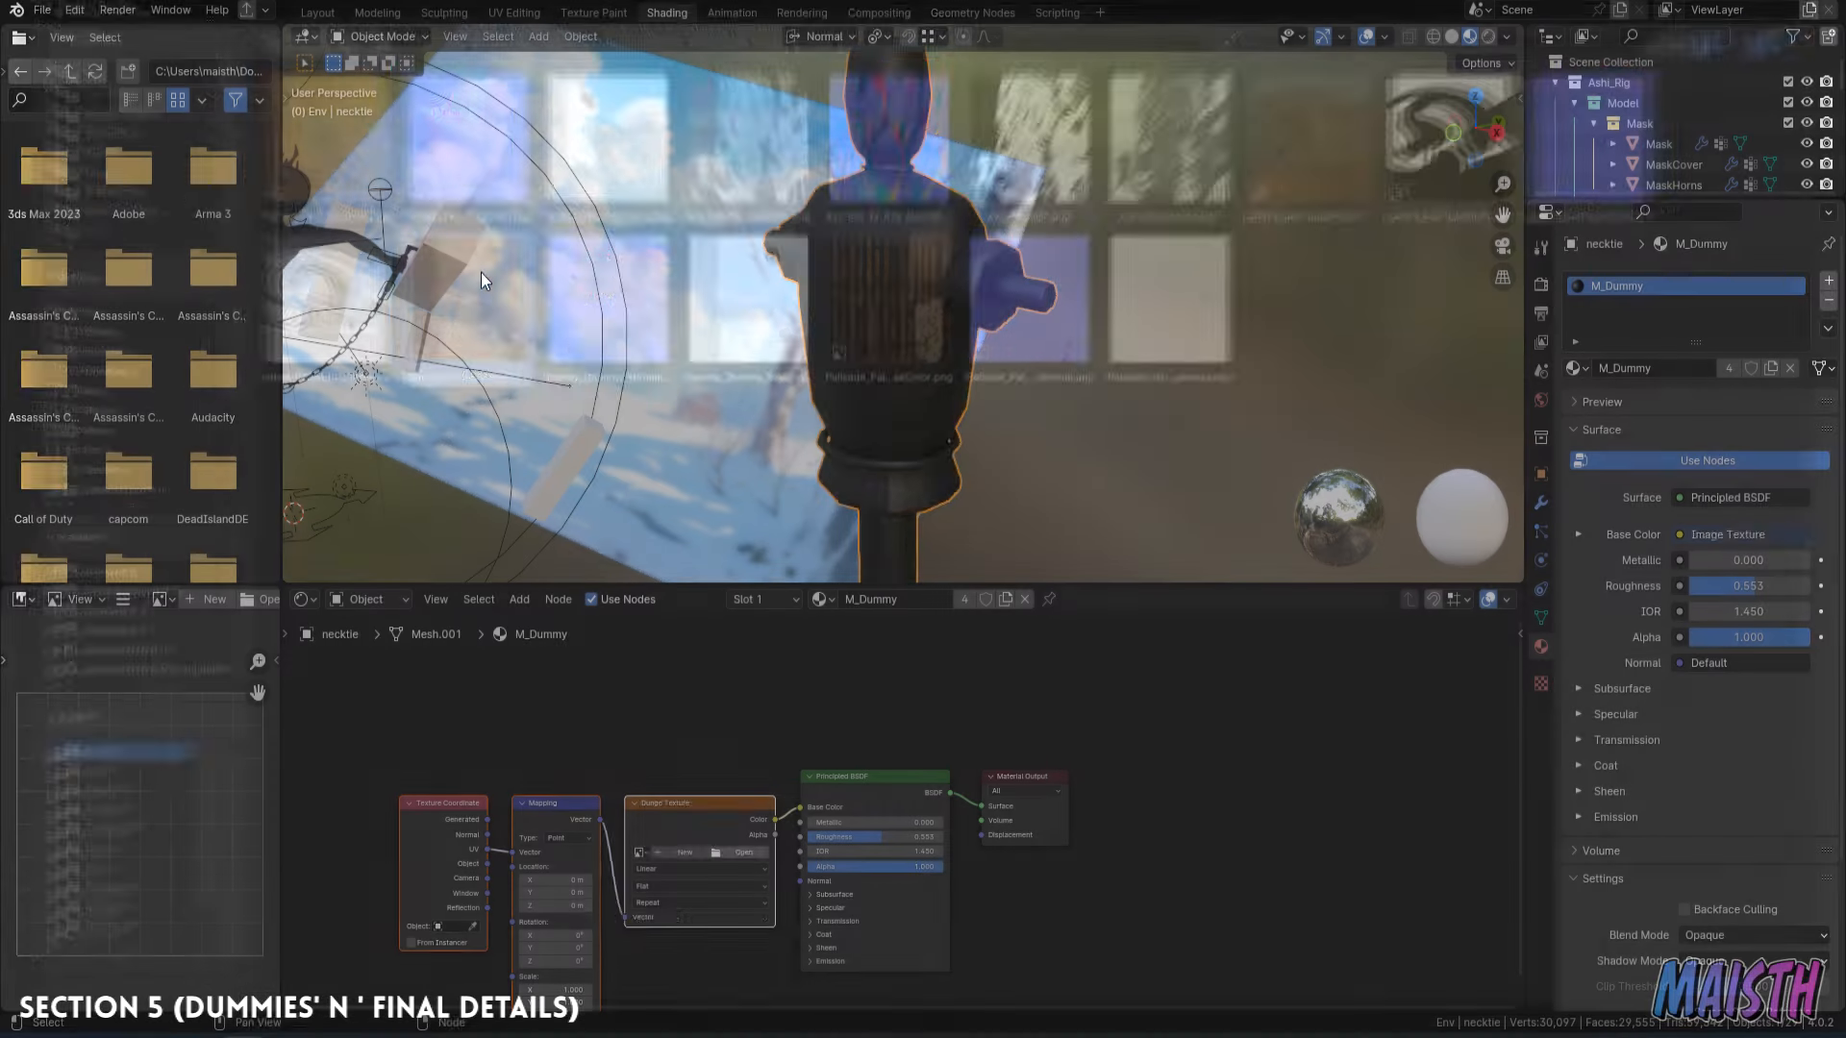
Insert a Hue/Saturation/Value node between the dummy's base color texture and the Principled BSDF.
{"action": "key", "text": "shift+a"}
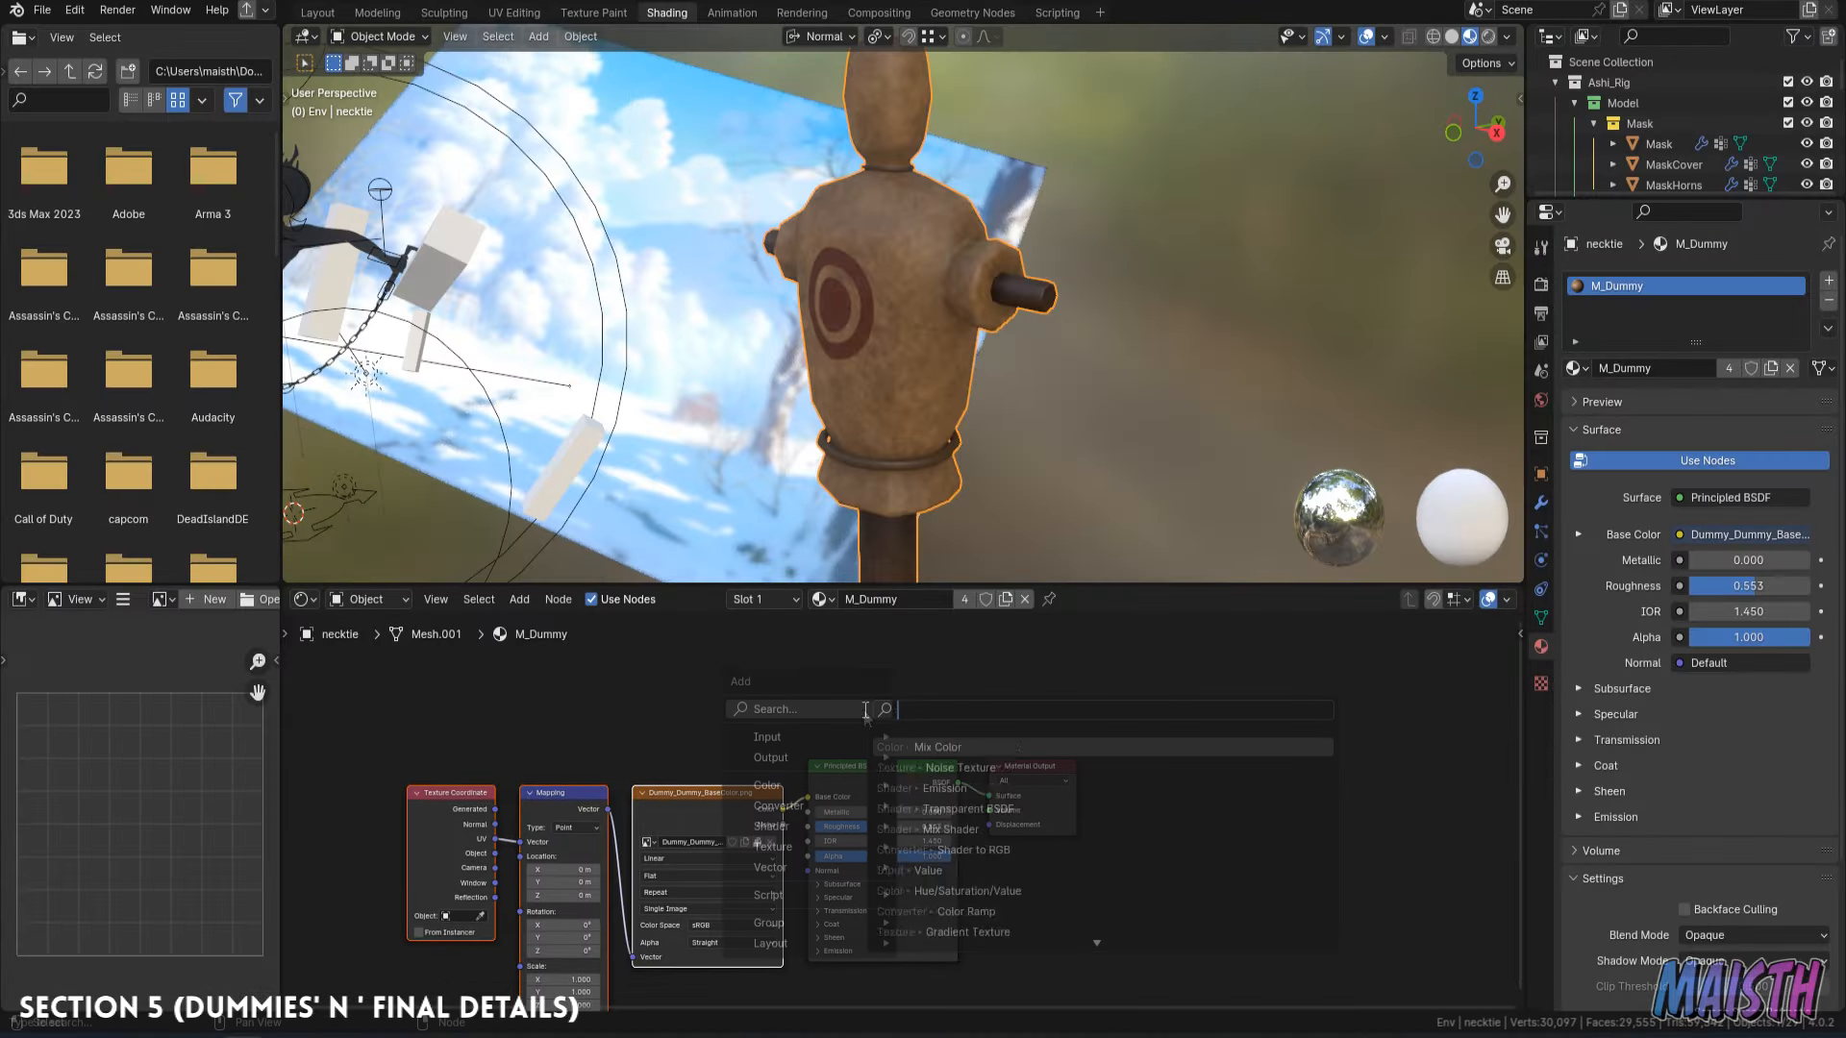
{"action": "left_click", "coordinate": [967, 891]}
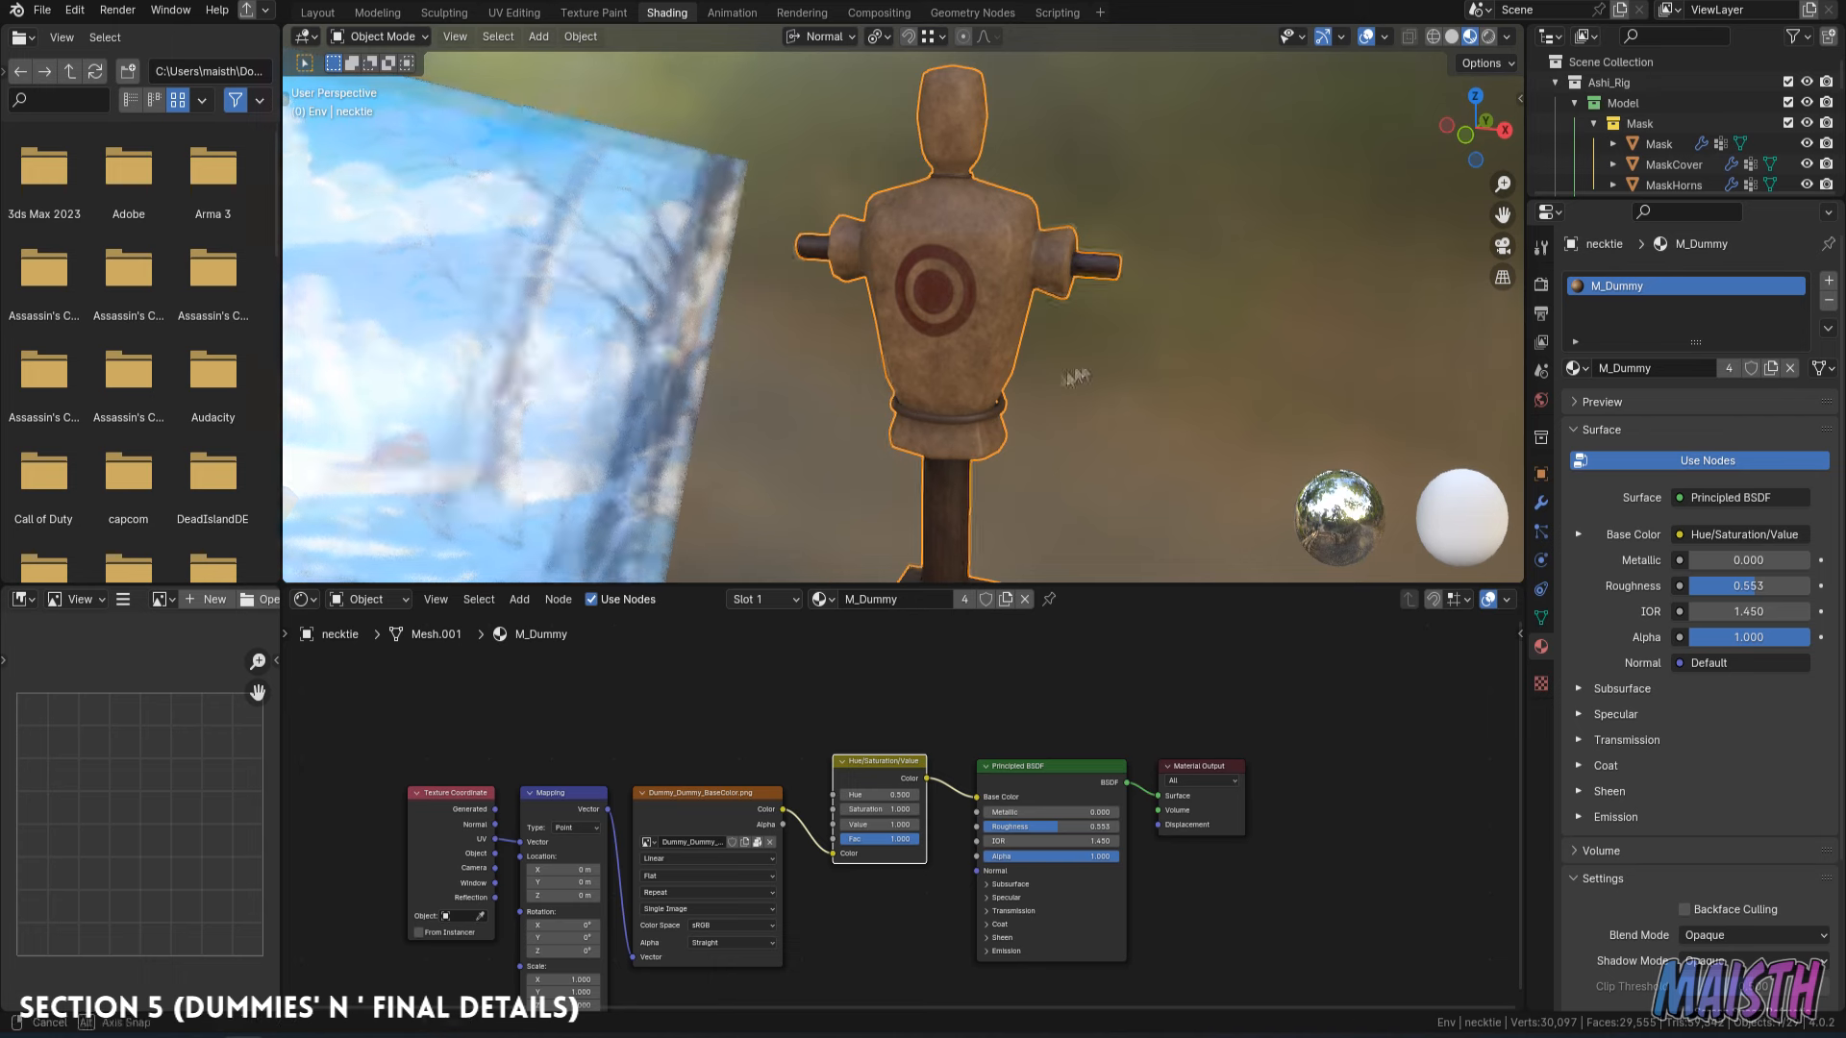
{"action": "middle_click_drag", "start_coordinate": [1074, 377], "coordinate": [1105, 373]}
{"action": "scroll", "coordinate": [1024, 423], "scroll_direction": "up", "scroll_amount": 2}
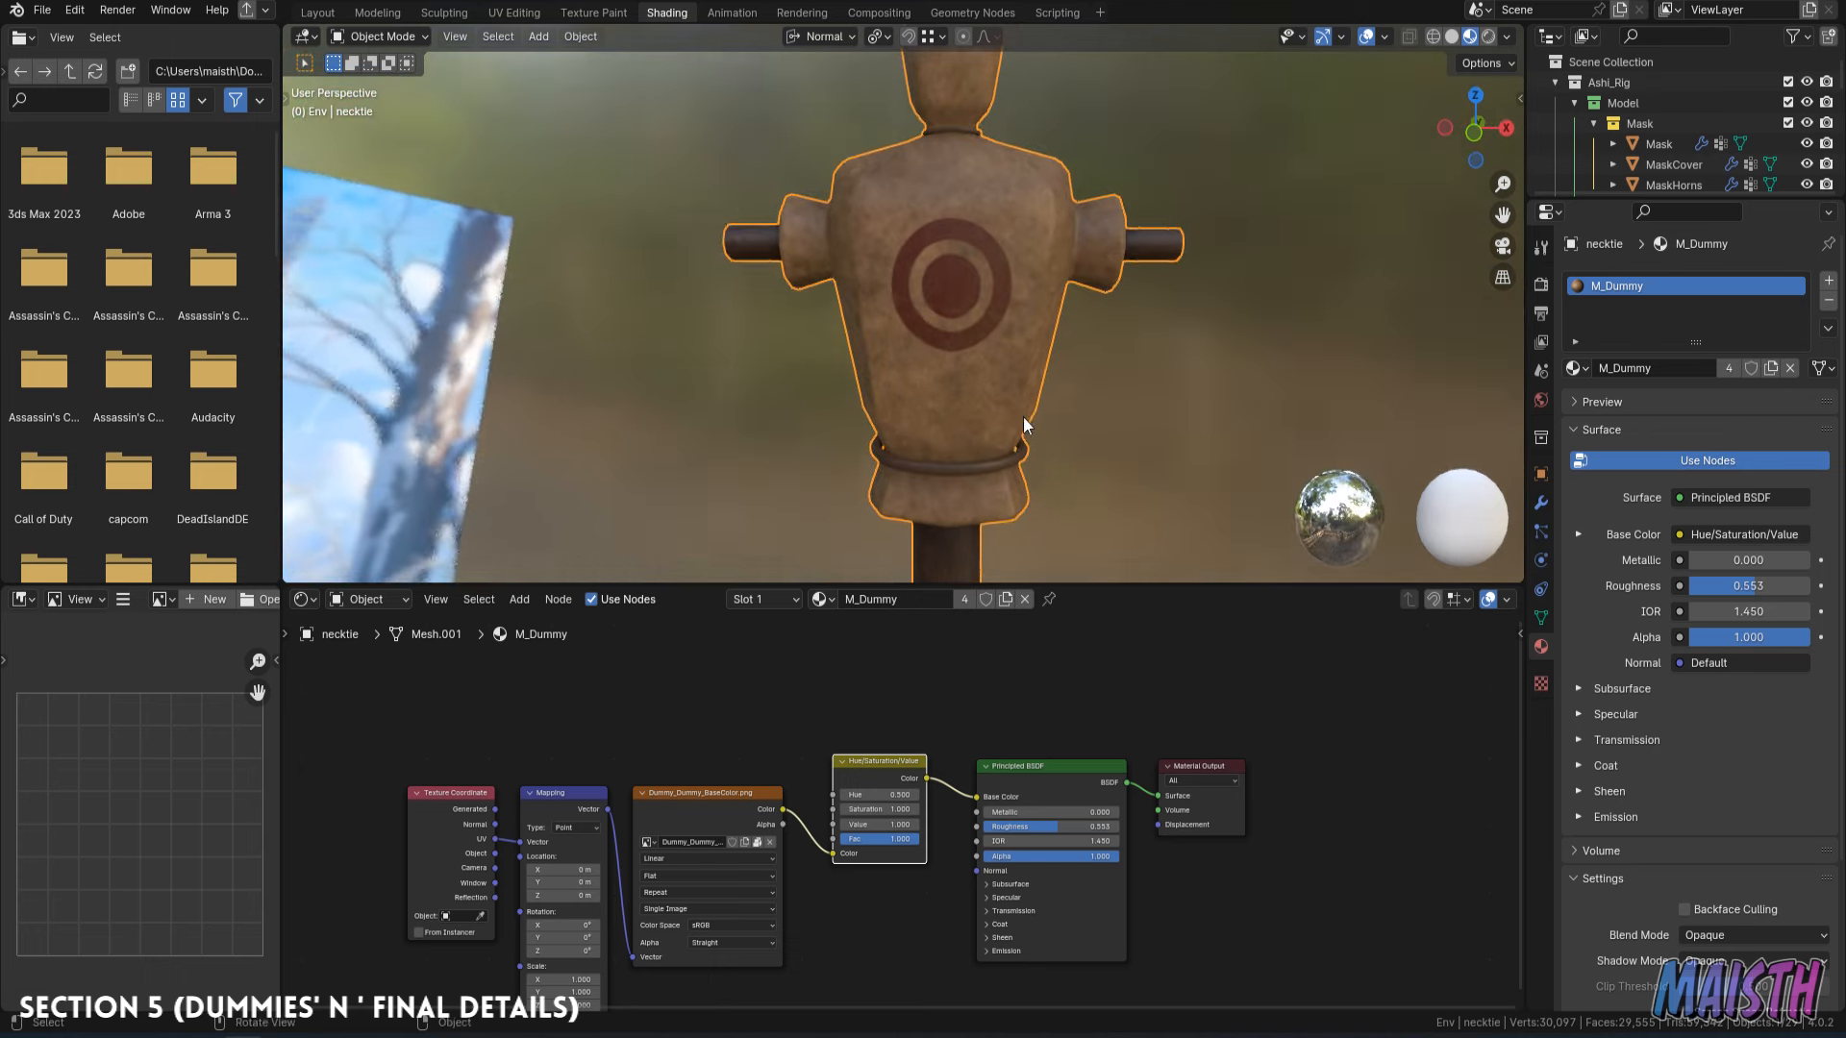
{"action": "scroll", "coordinate": [923, 663], "scroll_direction": "up", "scroll_amount": 9}
Try shifting the hue of the dummy's Hue/Saturation/Value node to 0.000.
{"action": "left_click", "coordinate": [931, 777]}
{"action": "left_click", "coordinate": [780, 778]}
{"action": "left_click", "coordinate": [779, 777]}
{"action": "left_click", "coordinate": [780, 778]}
{"action": "left_click", "coordinate": [779, 778]}
{"action": "left_click", "coordinate": [780, 778]}
{"action": "left_click", "coordinate": [780, 778]}
{"action": "left_click", "coordinate": [779, 778]}
{"action": "left_click", "coordinate": [780, 778]}
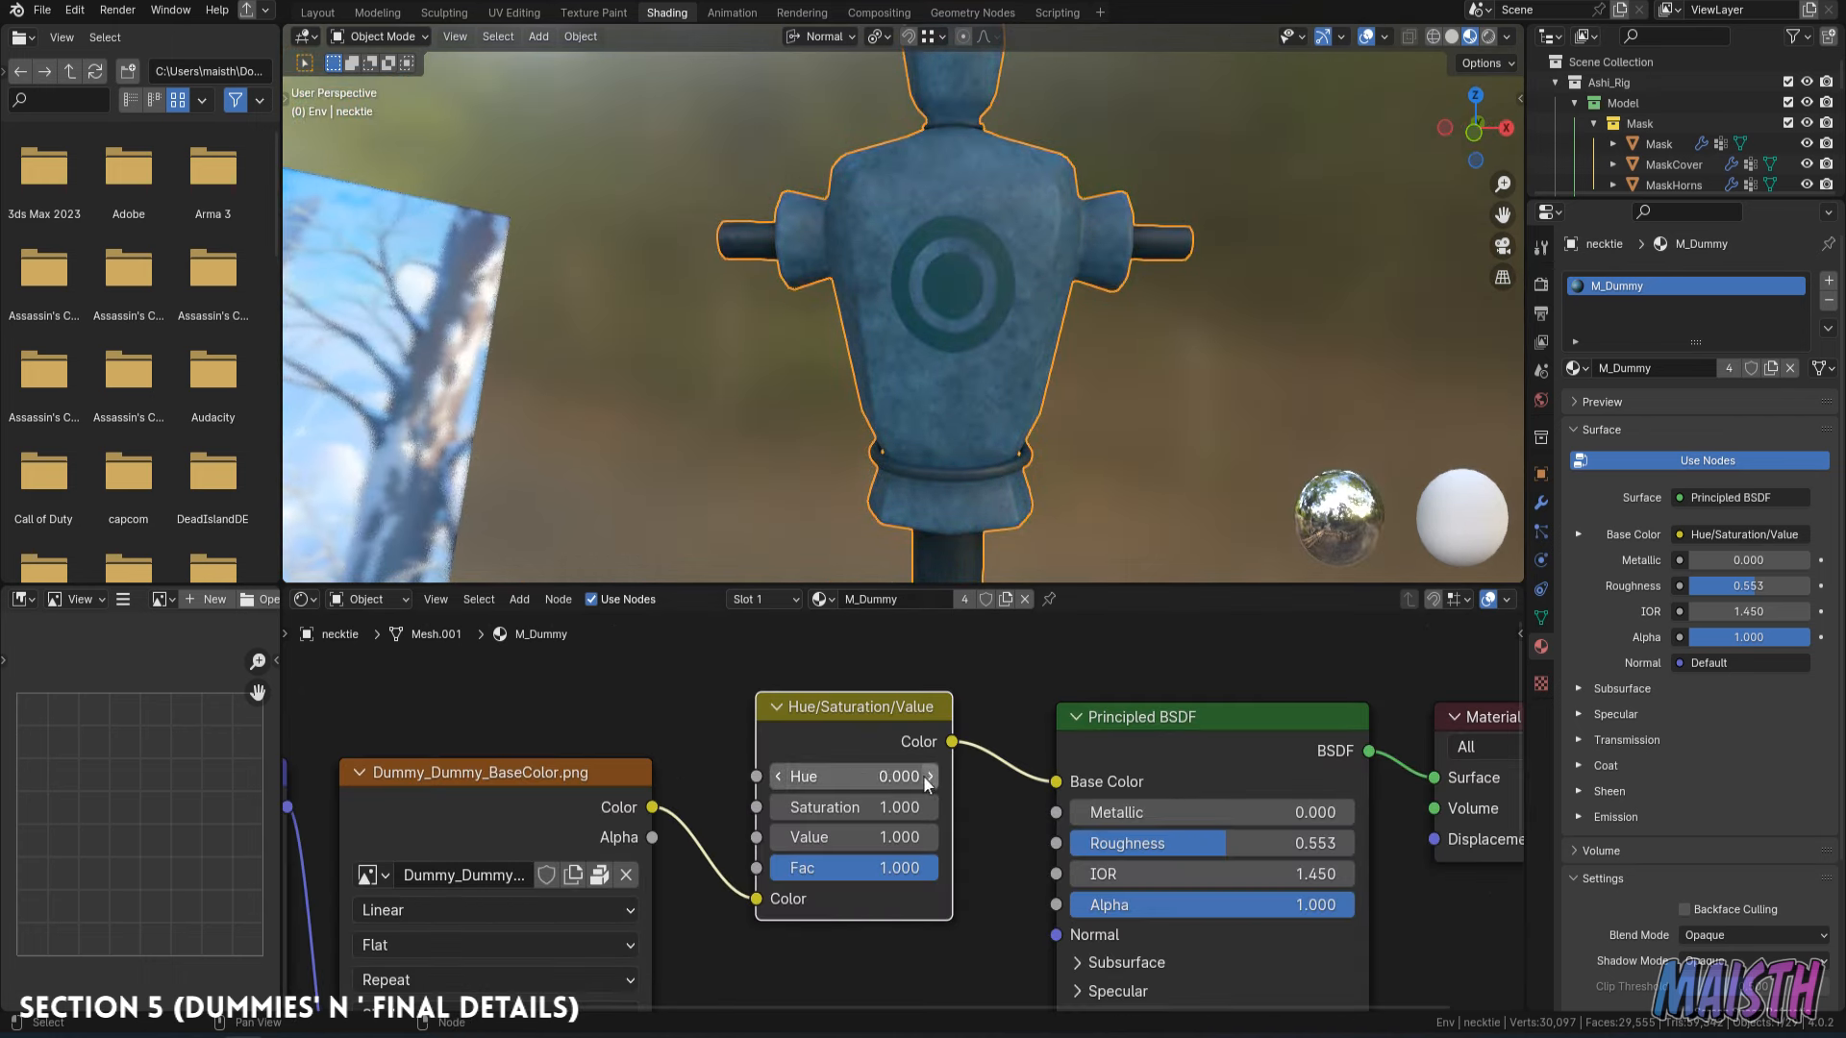
{"action": "left_click", "coordinate": [929, 778]}
{"action": "left_click", "coordinate": [780, 778]}
Try a higher saturation on the dummy's Hue/Saturation/Value node, and put it back to 1.
{"action": "left_click", "coordinate": [929, 808]}
{"action": "left_click", "coordinate": [929, 808]}
{"action": "left_click", "coordinate": [929, 807]}
{"action": "left_click", "coordinate": [928, 808]}
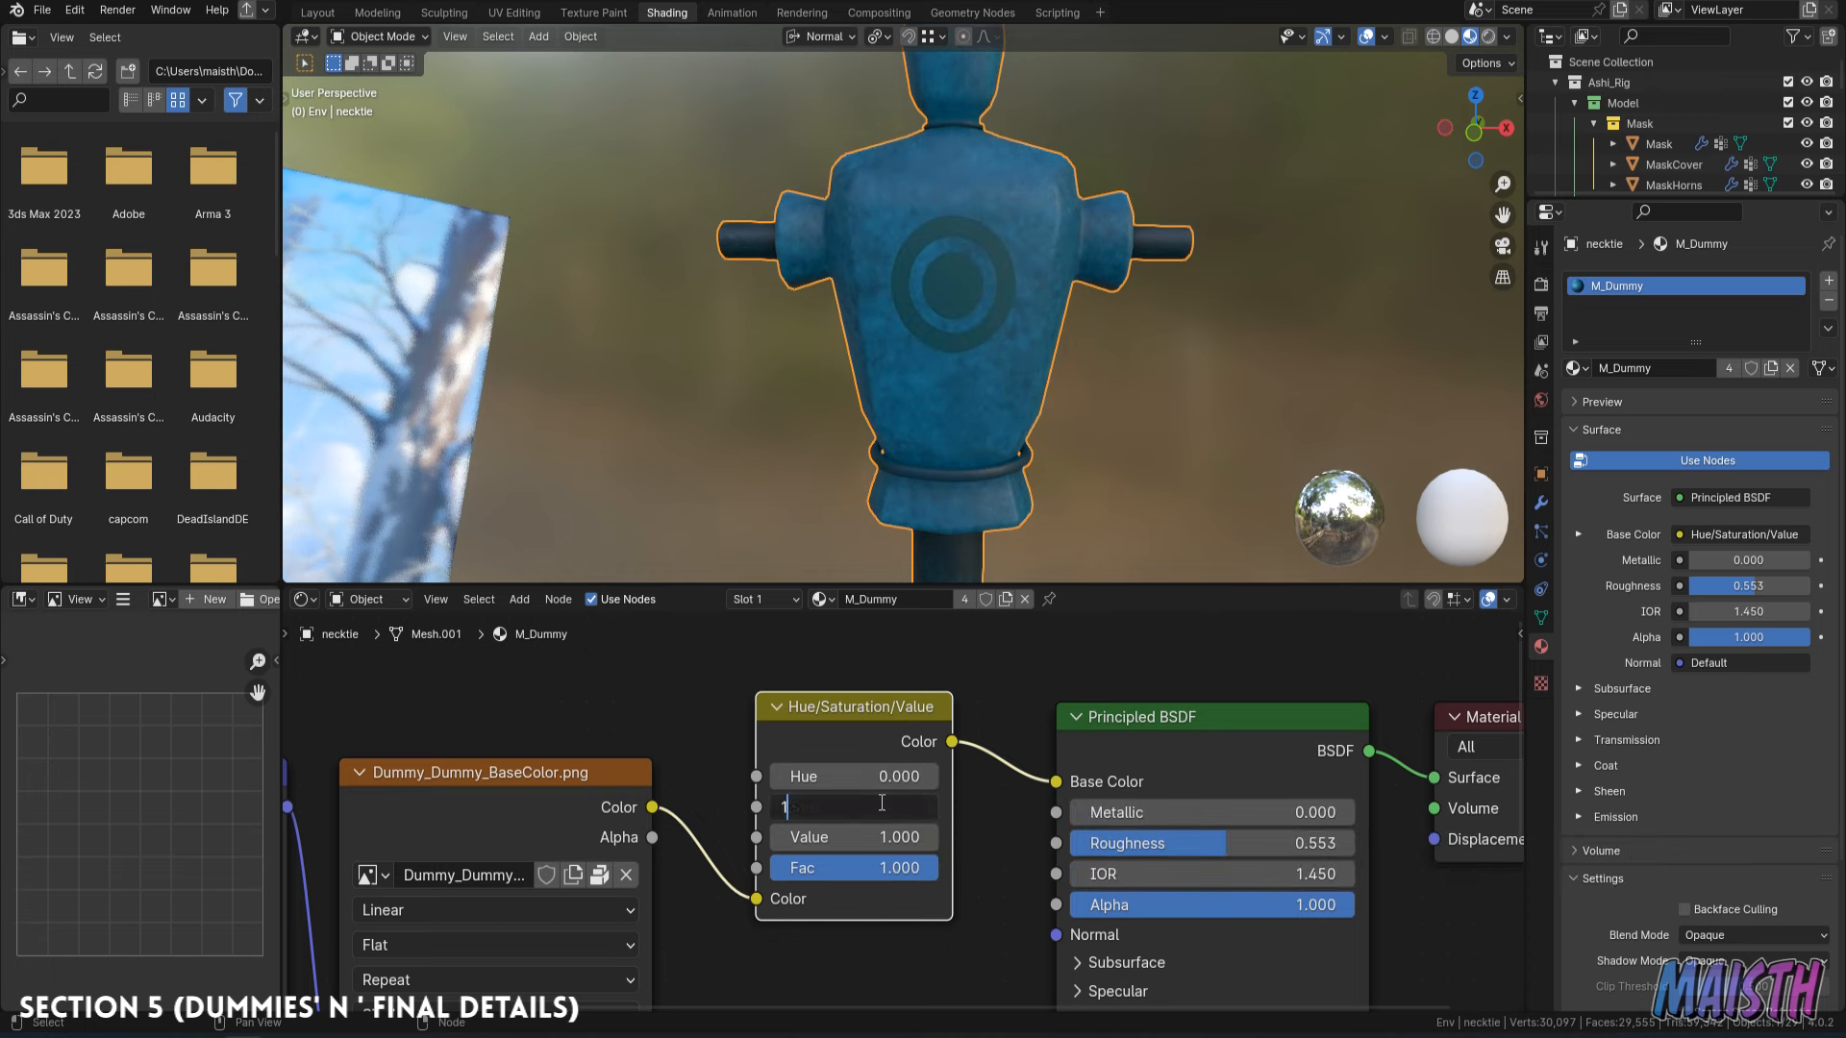
{"action": "key", "text": "Return"}
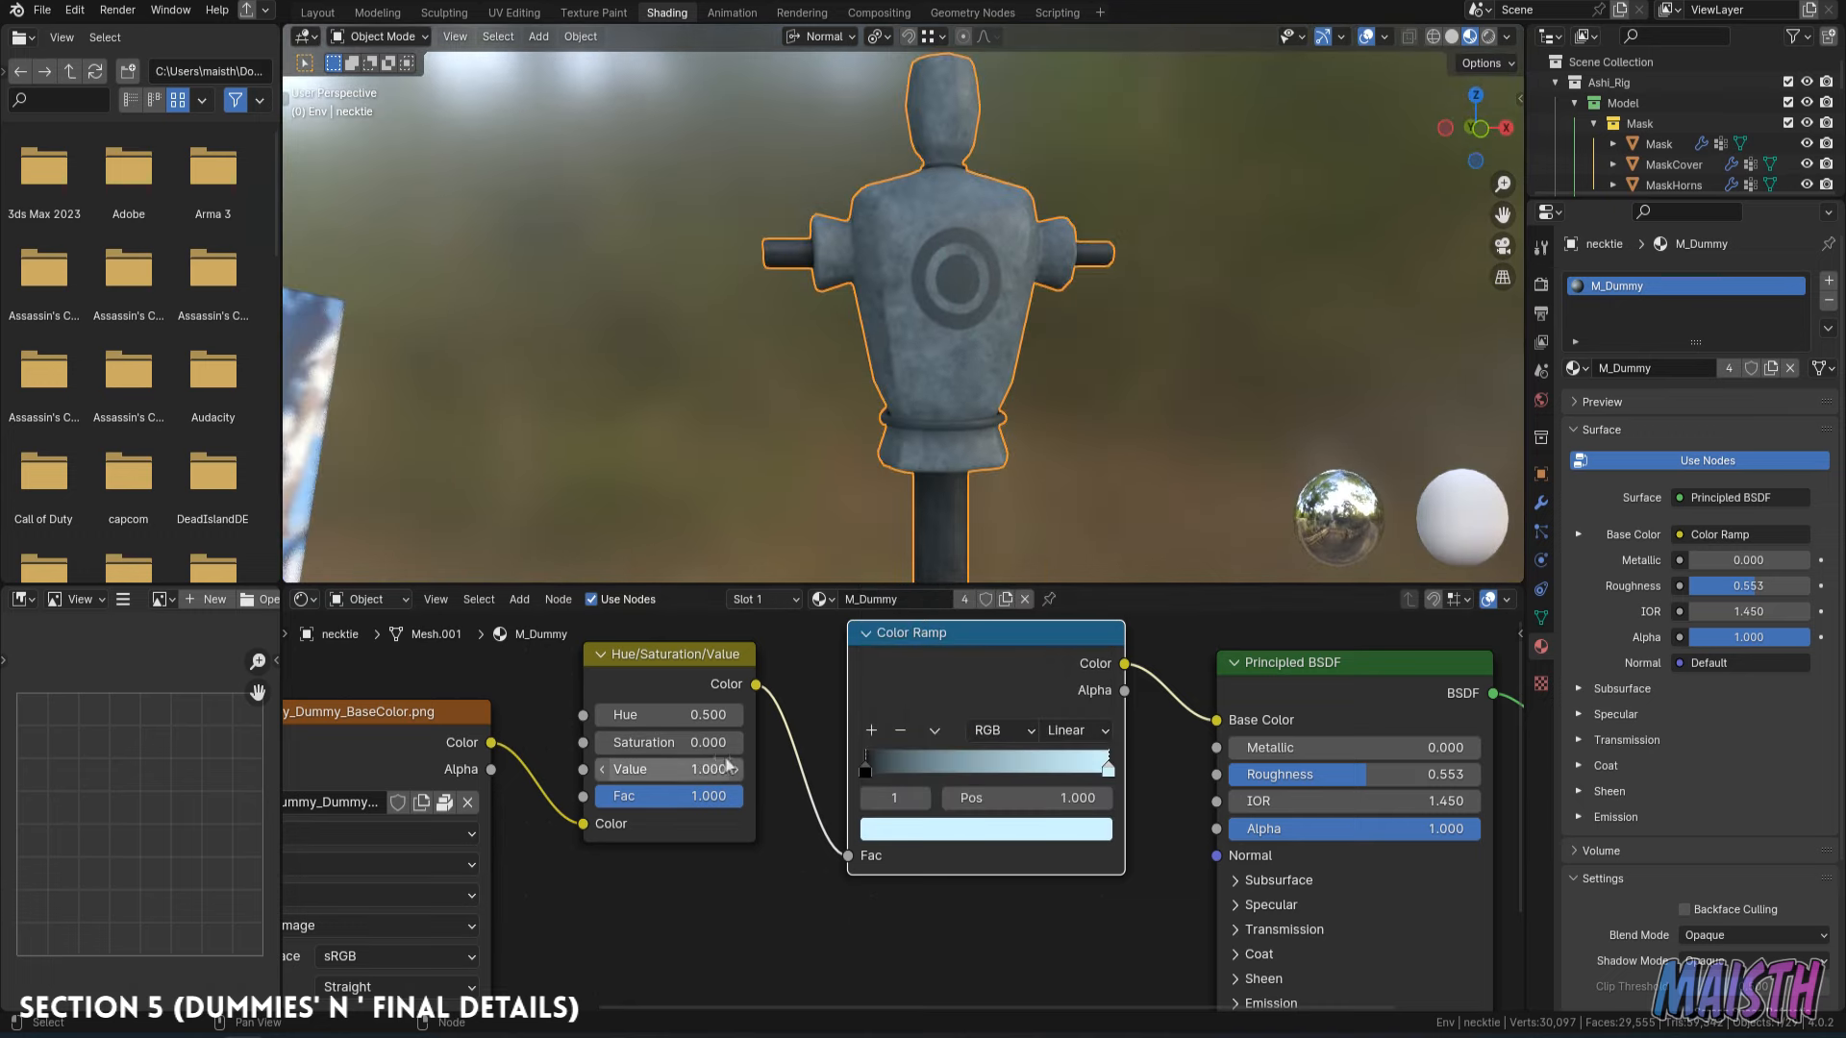
Set the Value of the dummy material's Hue/Saturation/Value node to 2.
{"action": "double_click", "coordinate": [673, 769]}
{"action": "type", "text": "2"}
{"action": "key", "text": "Return"}
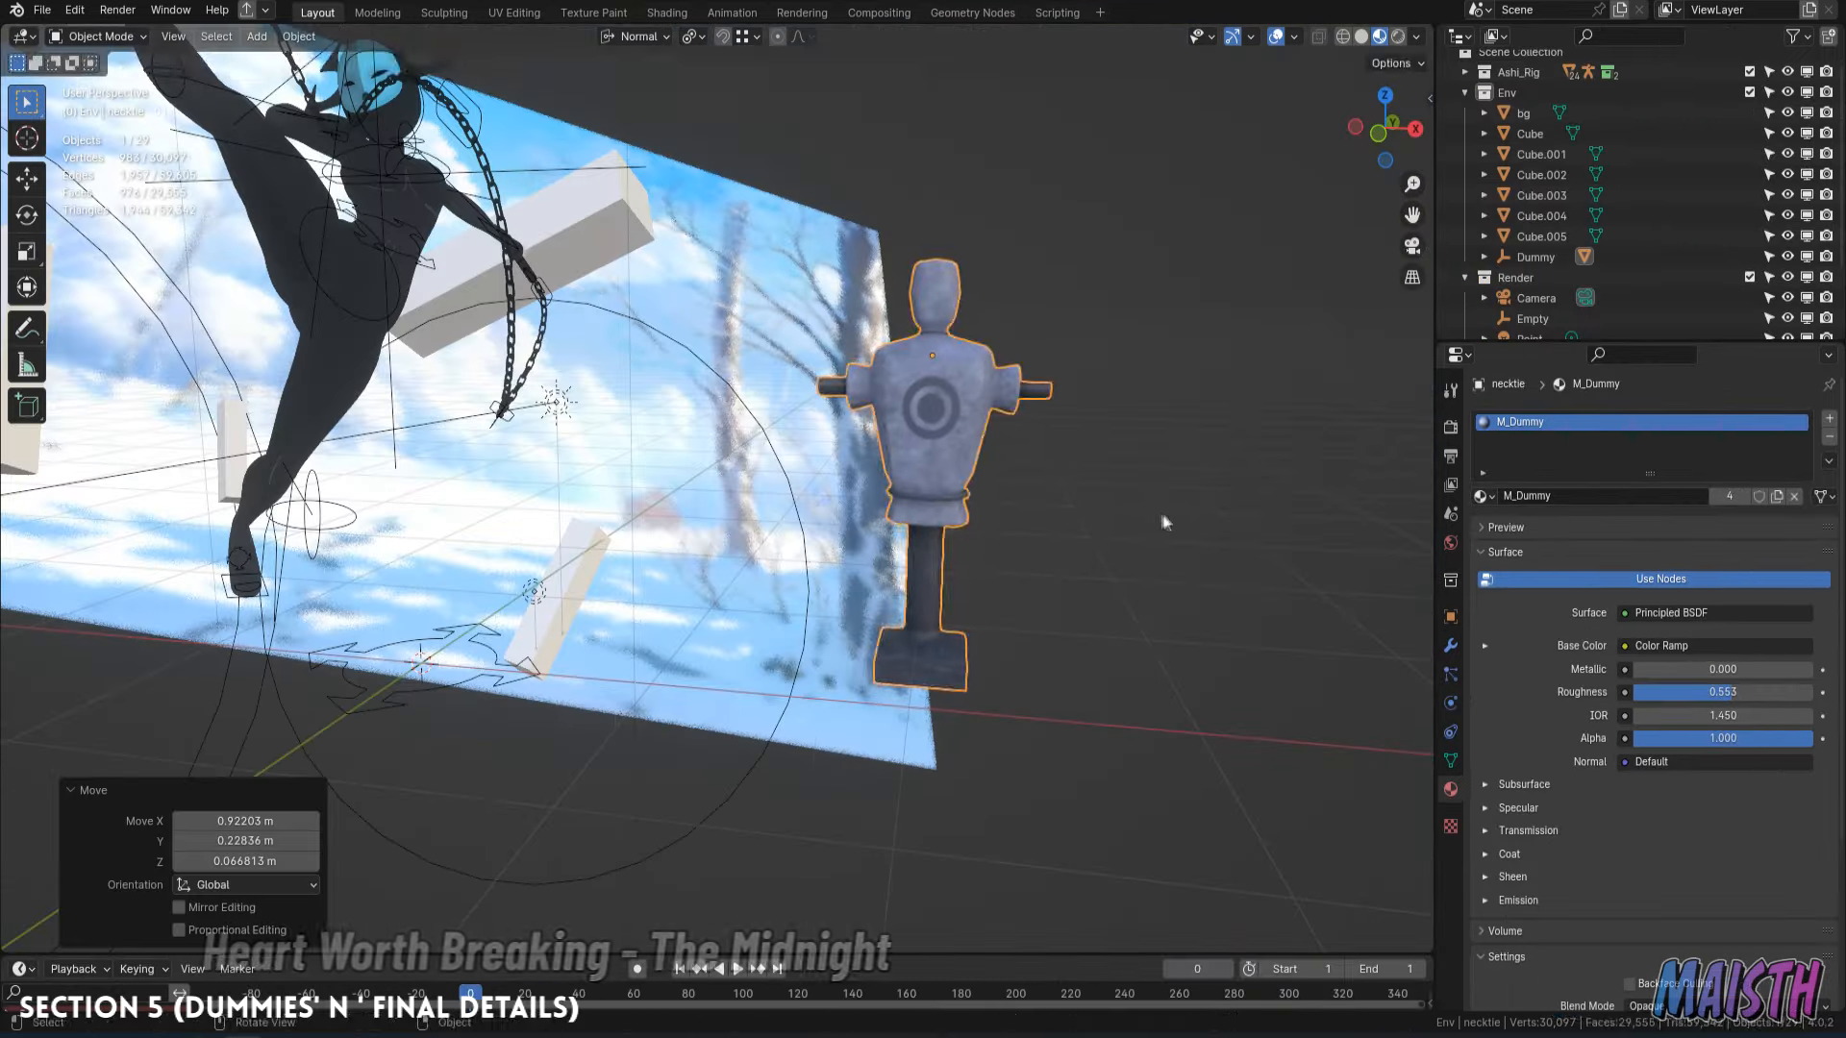
Duplicate the training dummy, rotate the copy behind the character and hide the placeholder cube at that spot.
{"action": "key", "text": "shift+d"}
{"action": "left_click", "coordinate": [688, 454]}
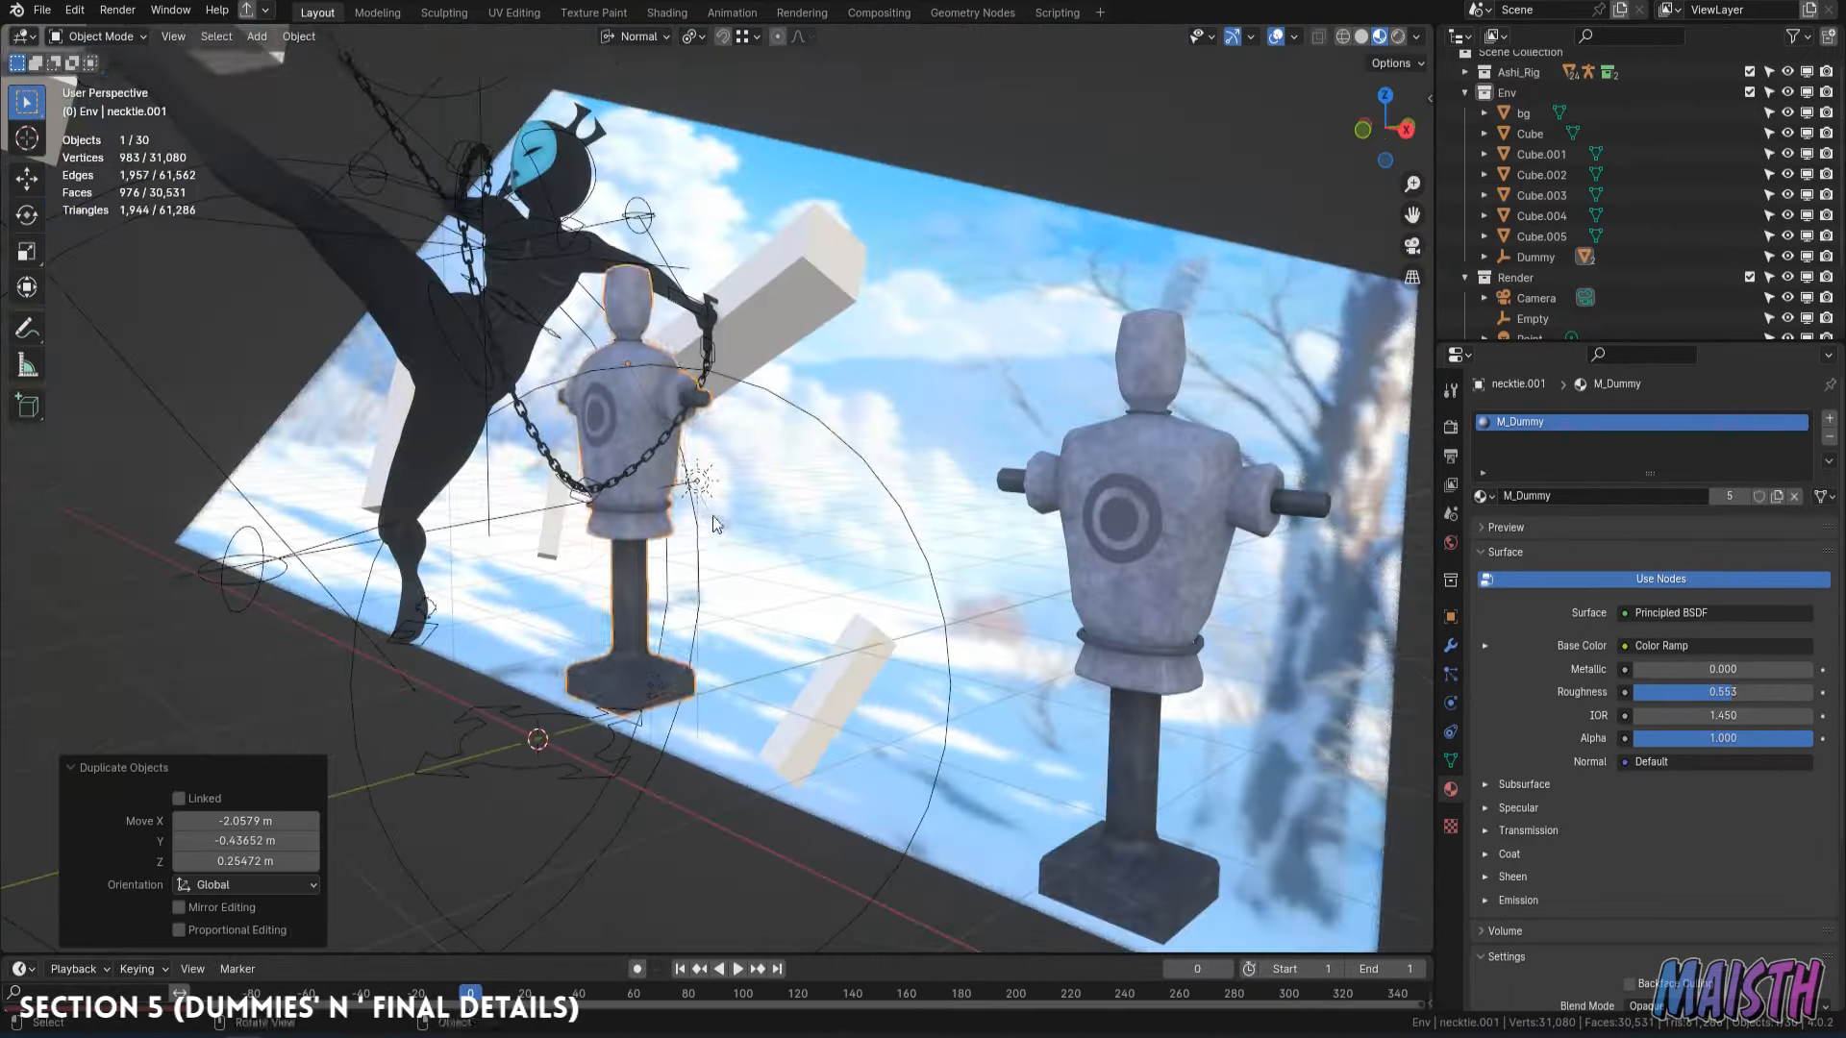
{"action": "key", "text": "r"}
{"action": "left_click", "coordinate": [769, 577]}
{"action": "middle_click_drag", "start_coordinate": [769, 577], "coordinate": [717, 504]}
{"action": "left_click", "coordinate": [762, 532]}
{"action": "key", "text": "h"}
Tilt the dummy copy behind the character with a trackball rotation and reposition it to suit the camera view.
{"action": "left_click", "coordinate": [763, 532]}
{"action": "key", "text": "r"}
{"action": "key", "text": "r"}
{"action": "left_click", "coordinate": [846, 596]}
{"action": "key", "text": "g"}
{"action": "left_click", "coordinate": [989, 592]}
{"action": "key", "text": "KP_0"}
{"action": "scroll", "coordinate": [740, 466], "scroll_direction": "up", "scroll_amount": 6}
{"action": "middle_click_drag", "start_coordinate": [846, 404], "coordinate": [813, 586], "text": "shift"}
{"action": "key", "text": "Tab"}
{"action": "middle_click_drag", "start_coordinate": [923, 634], "coordinate": [1113, 414], "text": "shift"}
{"action": "key", "text": "Tab"}
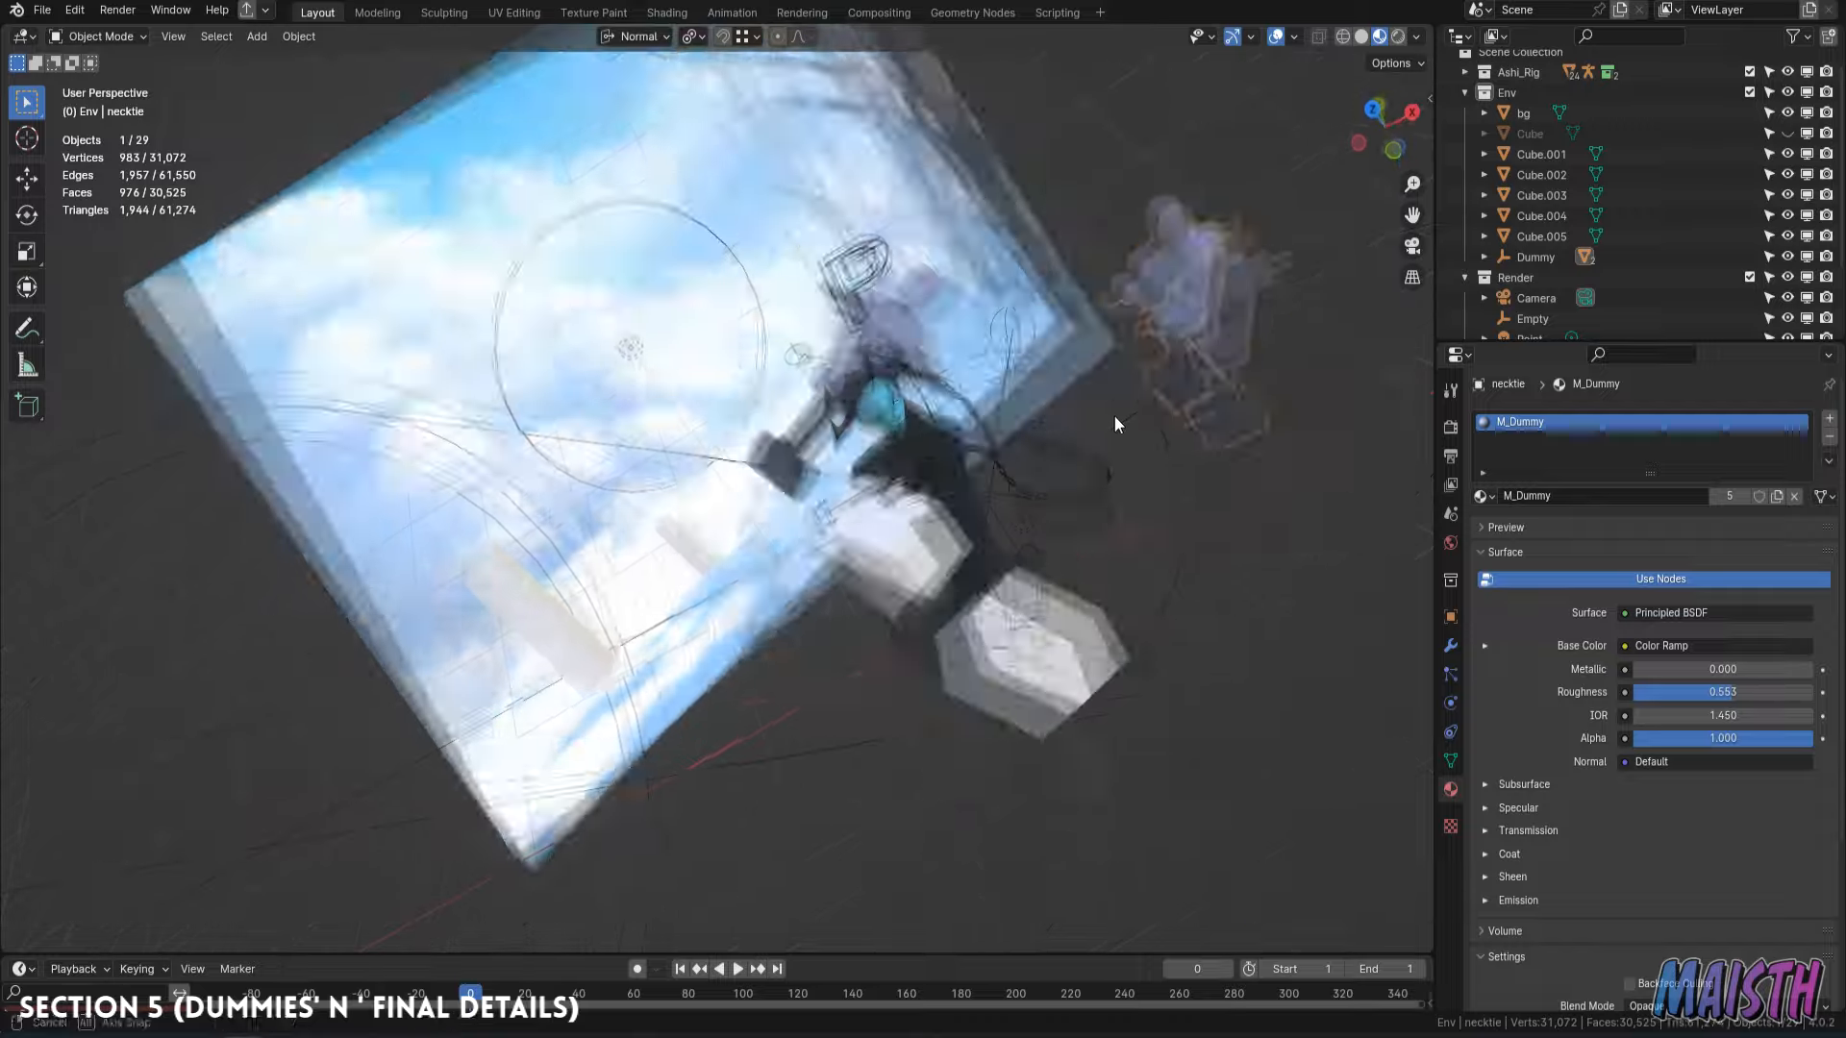
Duplicate the original dummy again, rotate and scale the copy, and move it near the background plane.
{"action": "key", "text": "shift+d"}
{"action": "left_click", "coordinate": [693, 413]}
{"action": "middle_click_drag", "start_coordinate": [692, 413], "coordinate": [712, 500]}
{"action": "key", "text": "r"}
{"action": "left_click", "coordinate": [712, 346]}
{"action": "key", "text": "g"}
{"action": "left_click", "coordinate": [697, 360]}
{"action": "middle_click_drag", "start_coordinate": [697, 361], "coordinate": [593, 419]}
{"action": "key", "text": "s"}
{"action": "left_click", "coordinate": [796, 522]}
{"action": "key", "text": "g"}
{"action": "left_click", "coordinate": [823, 562]}
Refine the rotation and position of the small background dummy and hide the placeholder block Cube.003.
{"action": "key", "text": "KP_Decimal"}
{"action": "middle_click_drag", "start_coordinate": [823, 563], "coordinate": [899, 586]}
{"action": "key", "text": "r"}
{"action": "left_click", "coordinate": [996, 569]}
{"action": "key", "text": "g"}
{"action": "left_click", "coordinate": [895, 589]}
{"action": "key", "text": "r"}
{"action": "left_click", "coordinate": [869, 604]}
{"action": "left_click", "coordinate": [844, 612]}
{"action": "key", "text": "h"}
{"action": "key", "text": "KP_0"}
{"action": "scroll", "coordinate": [846, 615], "scroll_direction": "up", "scroll_amount": 1}
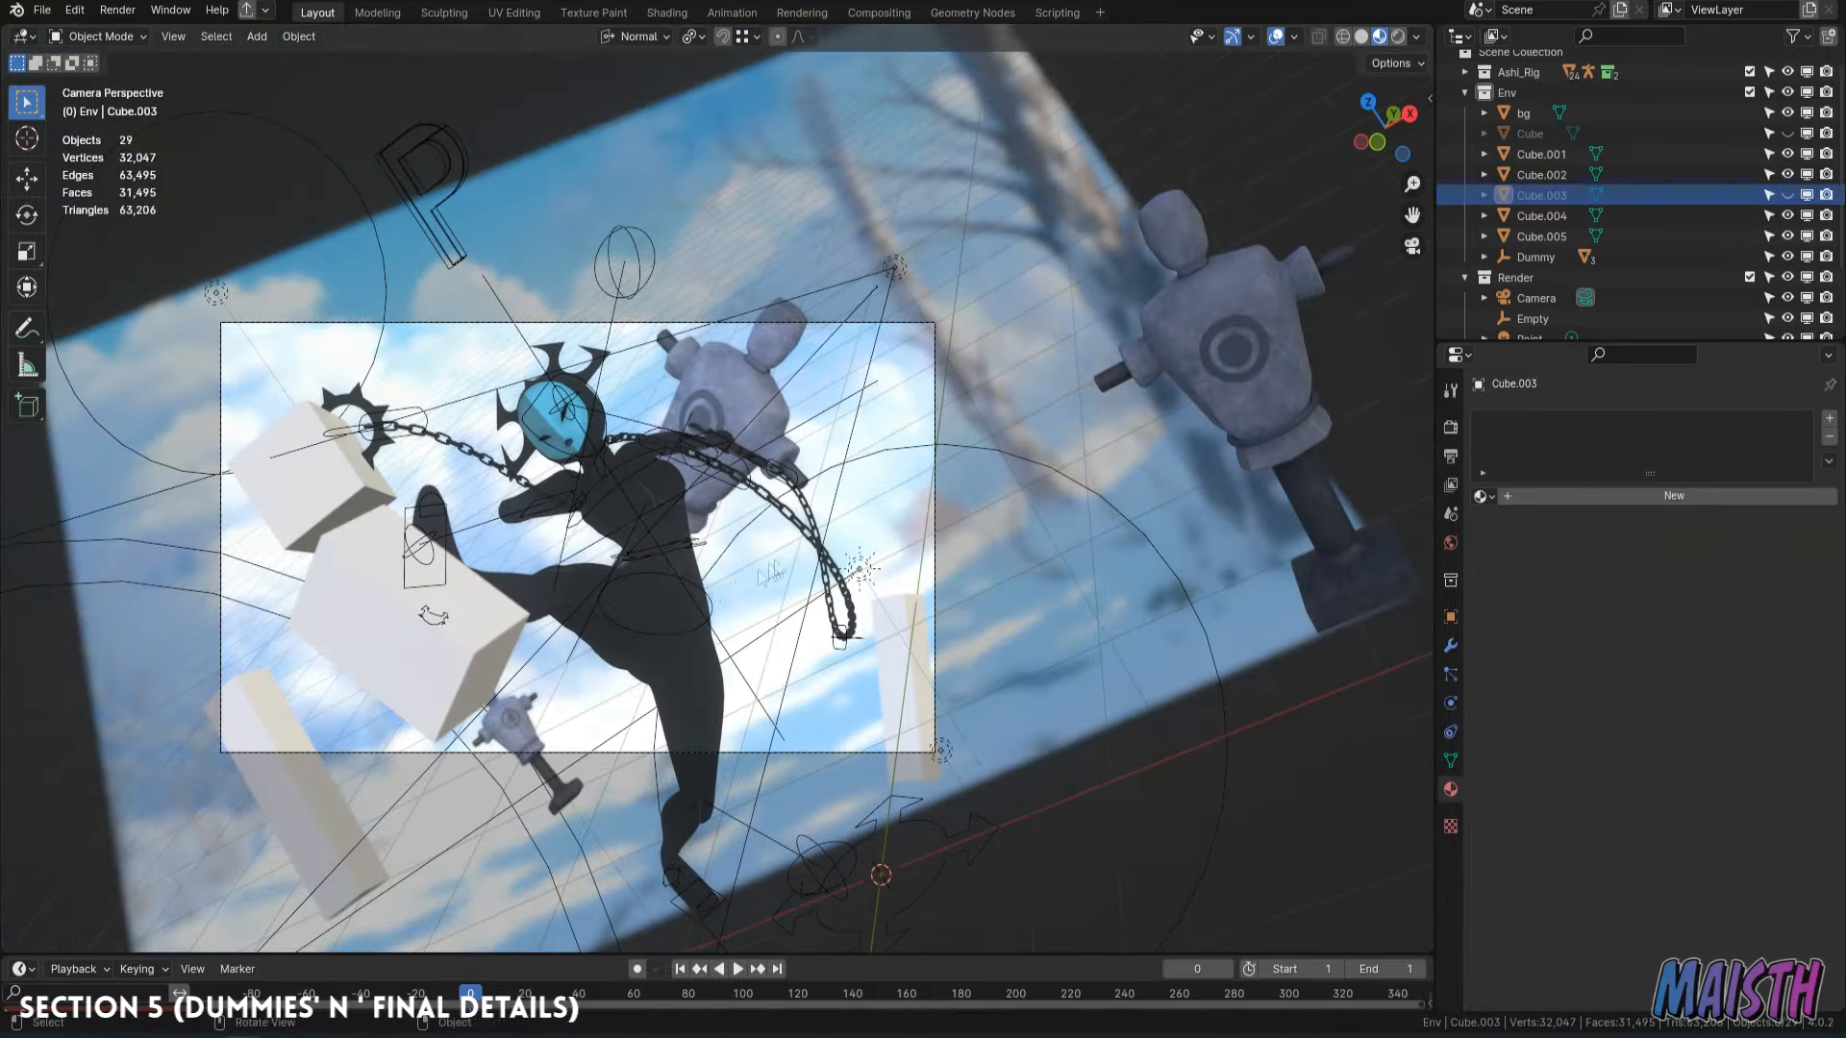
Nudge the small background dummy below the kicking leg in the camera view.
{"action": "scroll", "coordinate": [836, 586], "scroll_direction": "up", "scroll_amount": 2}
{"action": "middle_click_drag", "start_coordinate": [615, 807], "coordinate": [839, 606], "text": "shift"}
{"action": "left_click", "coordinate": [621, 664]}
{"action": "key", "text": "g"}
{"action": "left_click", "coordinate": [625, 653]}
Duplicate the small dummy, rotate and place the copy at the block on the character's far side, and hide Cube.004.
{"action": "middle_click_drag", "start_coordinate": [625, 654], "coordinate": [750, 769]}
{"action": "middle_click_drag", "start_coordinate": [749, 673], "coordinate": [452, 740]}
{"action": "key", "text": "shift+d"}
{"action": "left_click", "coordinate": [750, 697]}
{"action": "key", "text": "r"}
{"action": "key", "text": "r"}
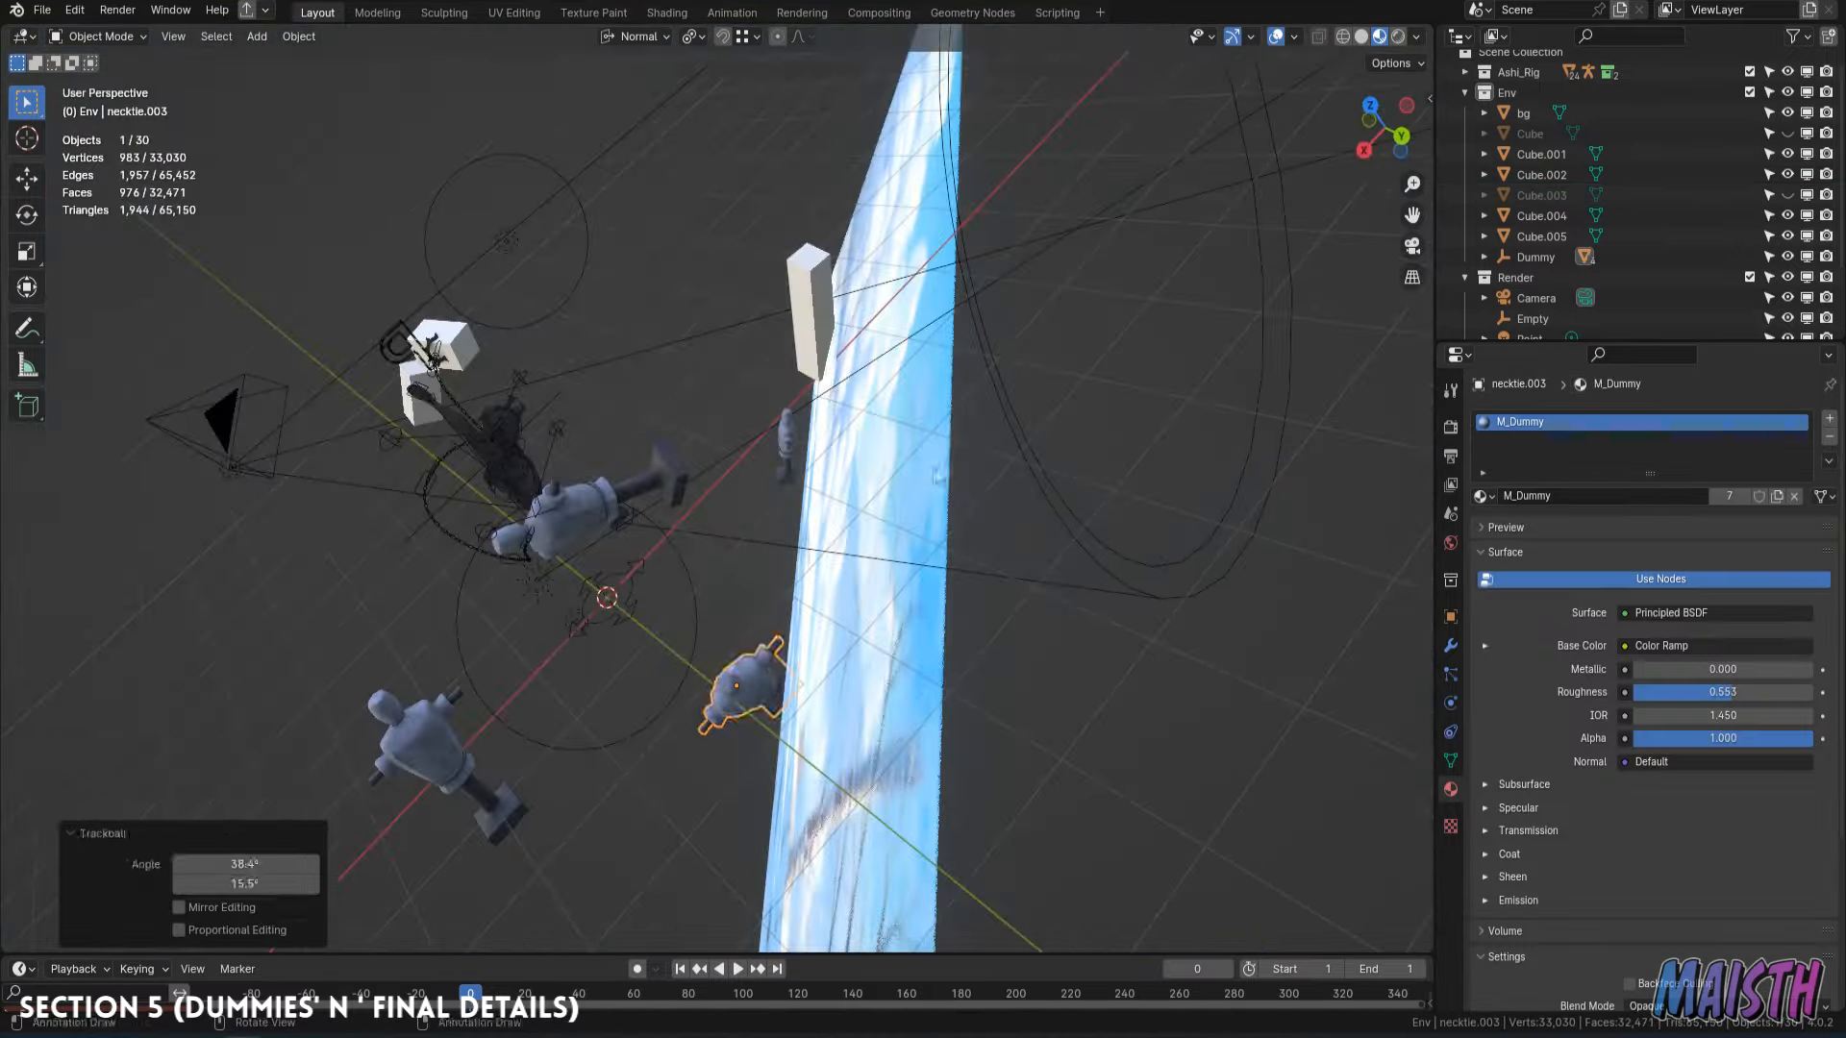
{"action": "middle_click_drag", "start_coordinate": [759, 683], "coordinate": [884, 635]}
{"action": "key", "text": "g"}
{"action": "left_click", "coordinate": [885, 625]}
{"action": "left_click", "coordinate": [877, 660]}
{"action": "key", "text": "h"}
{"action": "key", "text": "KP_0"}
Fine-tune the position of the newly placed dummy in the camera view.
{"action": "left_click", "coordinate": [1215, 423]}
{"action": "key", "text": "g"}
{"action": "left_click", "coordinate": [1204, 437]}
{"action": "scroll", "coordinate": [1250, 385], "scroll_direction": "down", "scroll_amount": 2}
Rotate and move another dummy copy to take the place of the remaining background placeholder block.
{"action": "left_click", "coordinate": [1346, 257]}
{"action": "left_click", "coordinate": [712, 538]}
{"action": "key", "text": "r"}
{"action": "key", "text": "r"}
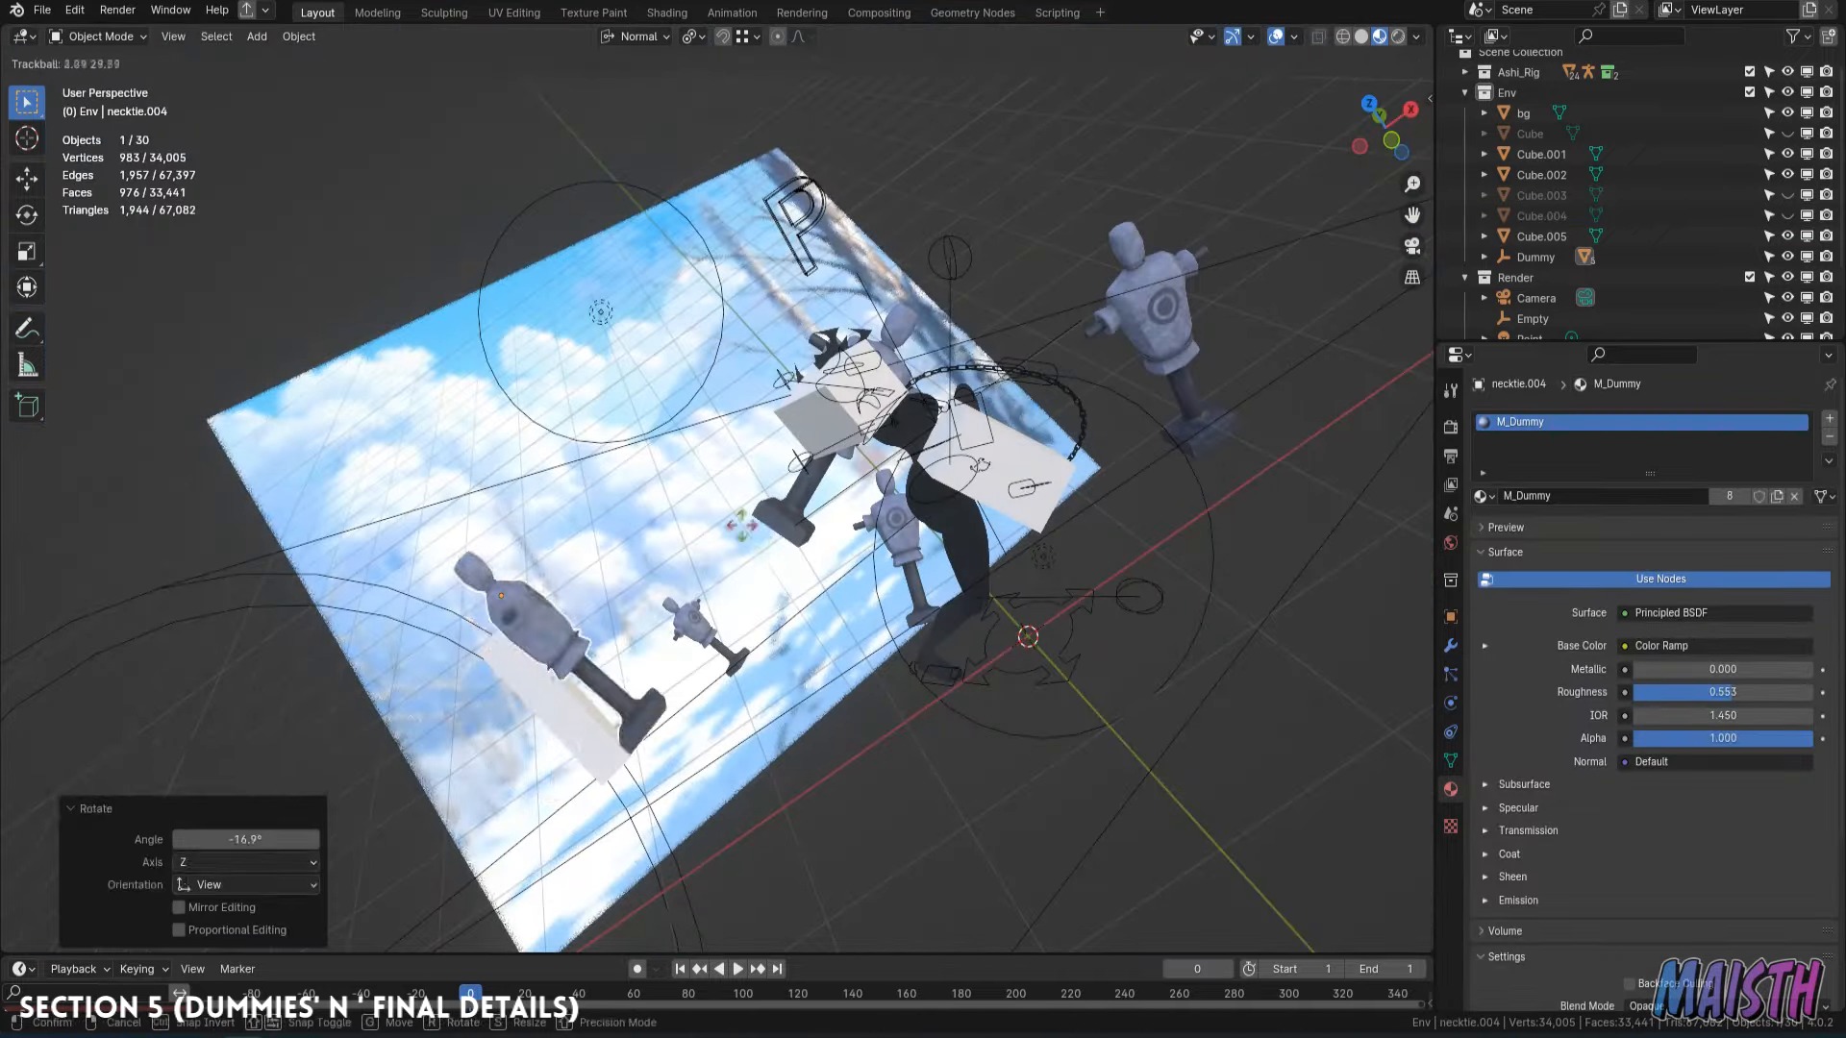
{"action": "left_click", "coordinate": [741, 523]}
{"action": "key", "text": "g"}
{"action": "middle_click_drag", "start_coordinate": [742, 523], "coordinate": [826, 404]}
{"action": "key", "text": "r"}
{"action": "left_click", "coordinate": [308, 391]}
{"action": "key", "text": "g"}
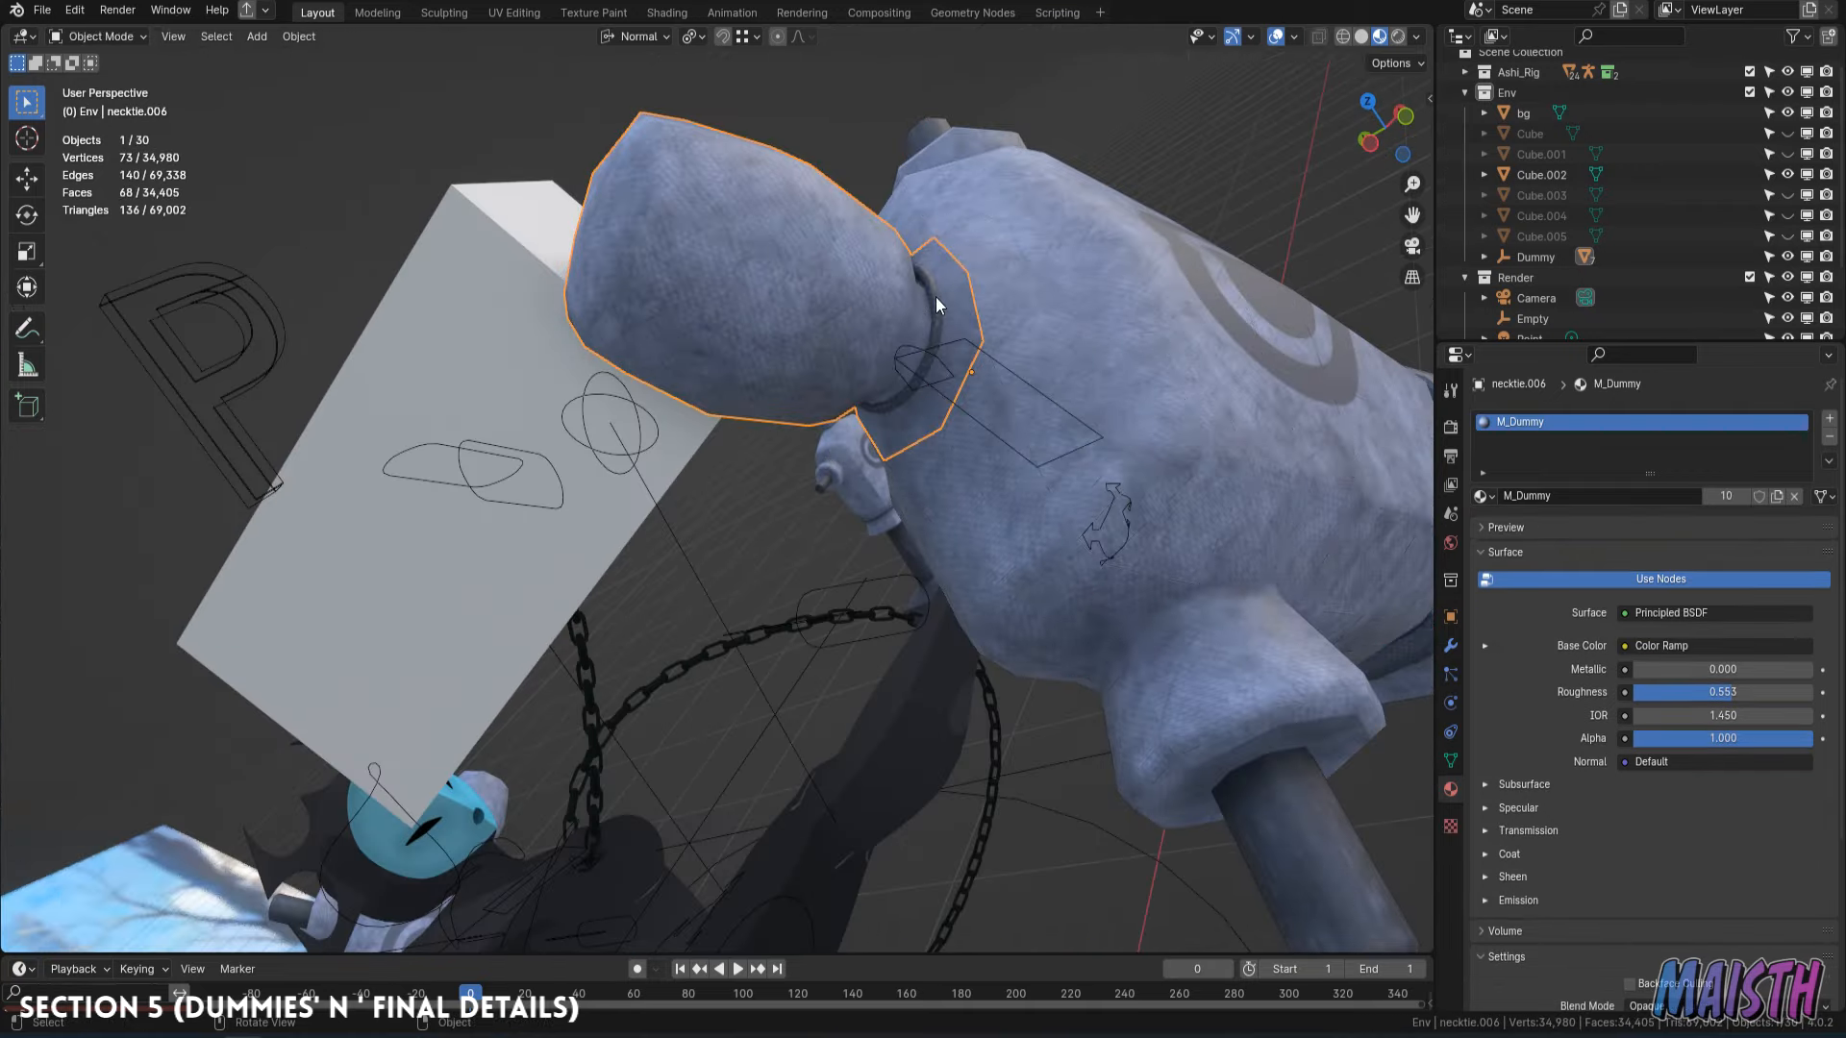
Edit the struck dummy's body mesh and select the linked neck ring geometry.
{"action": "left_click", "coordinate": [937, 297]}
{"action": "key", "text": "Tab"}
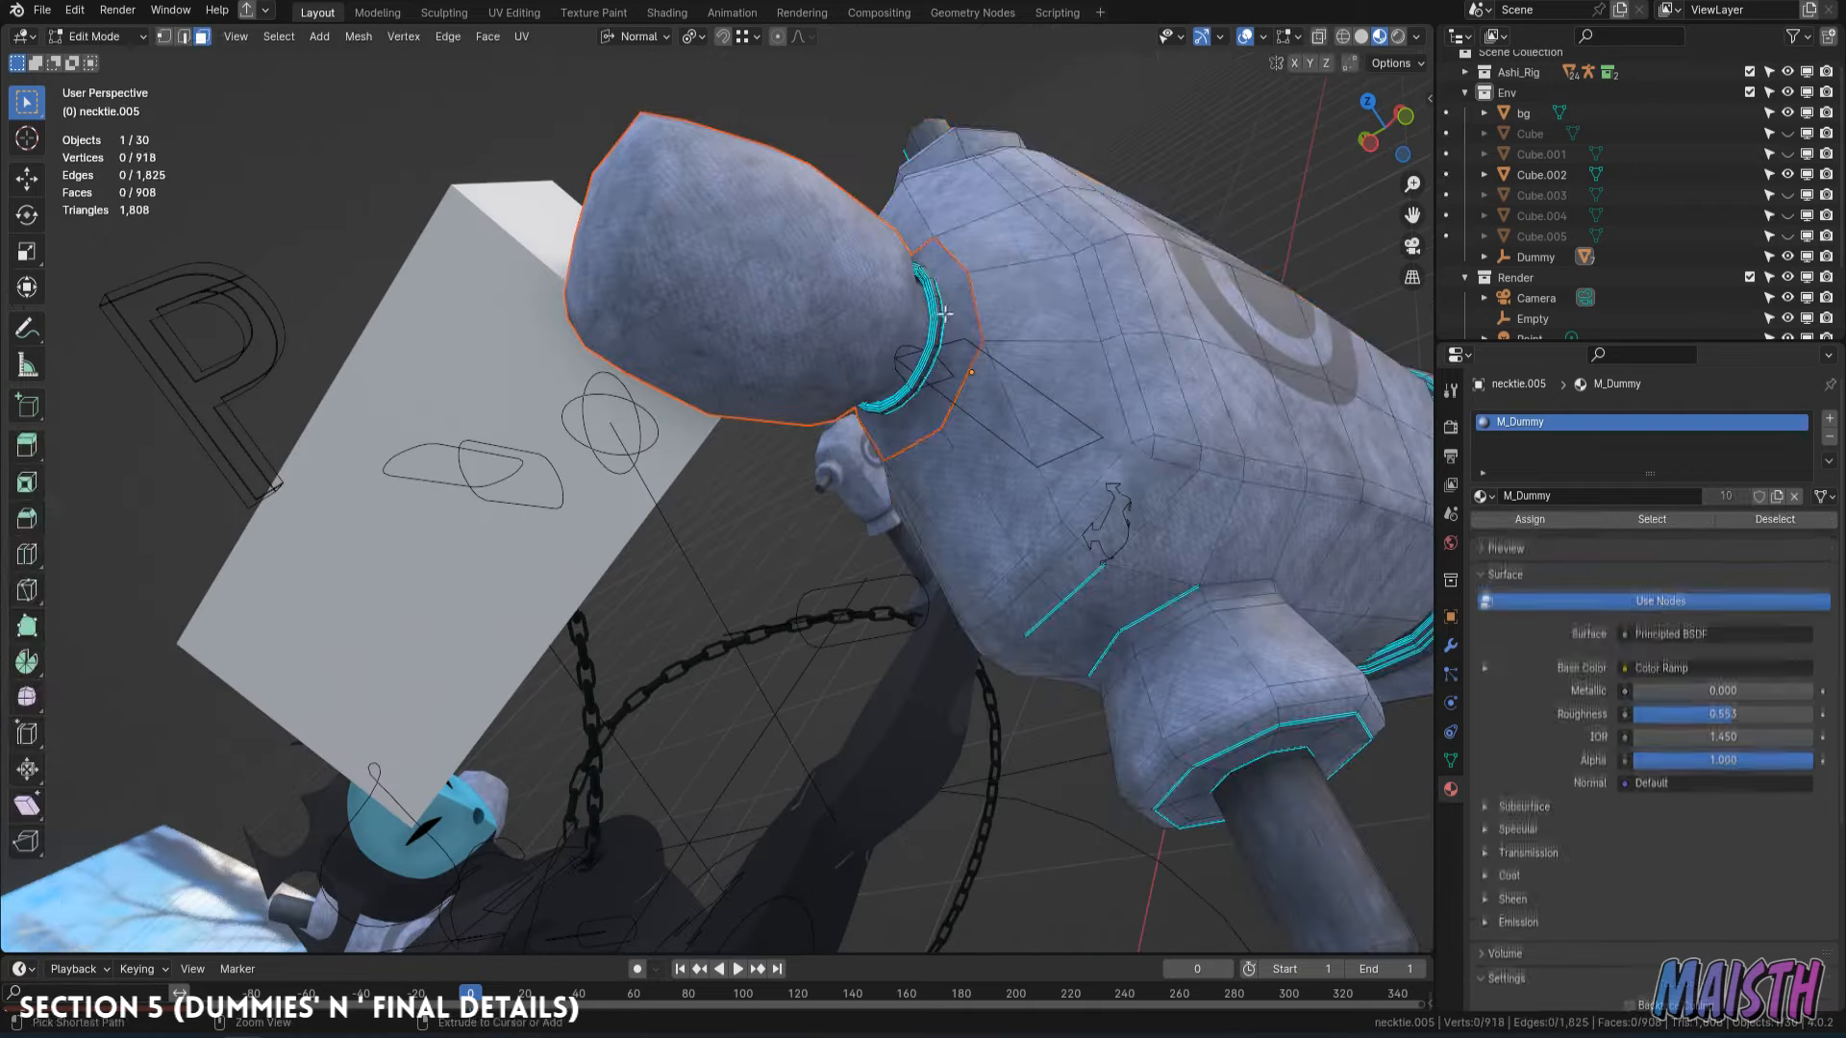
{"action": "key", "text": "l"}
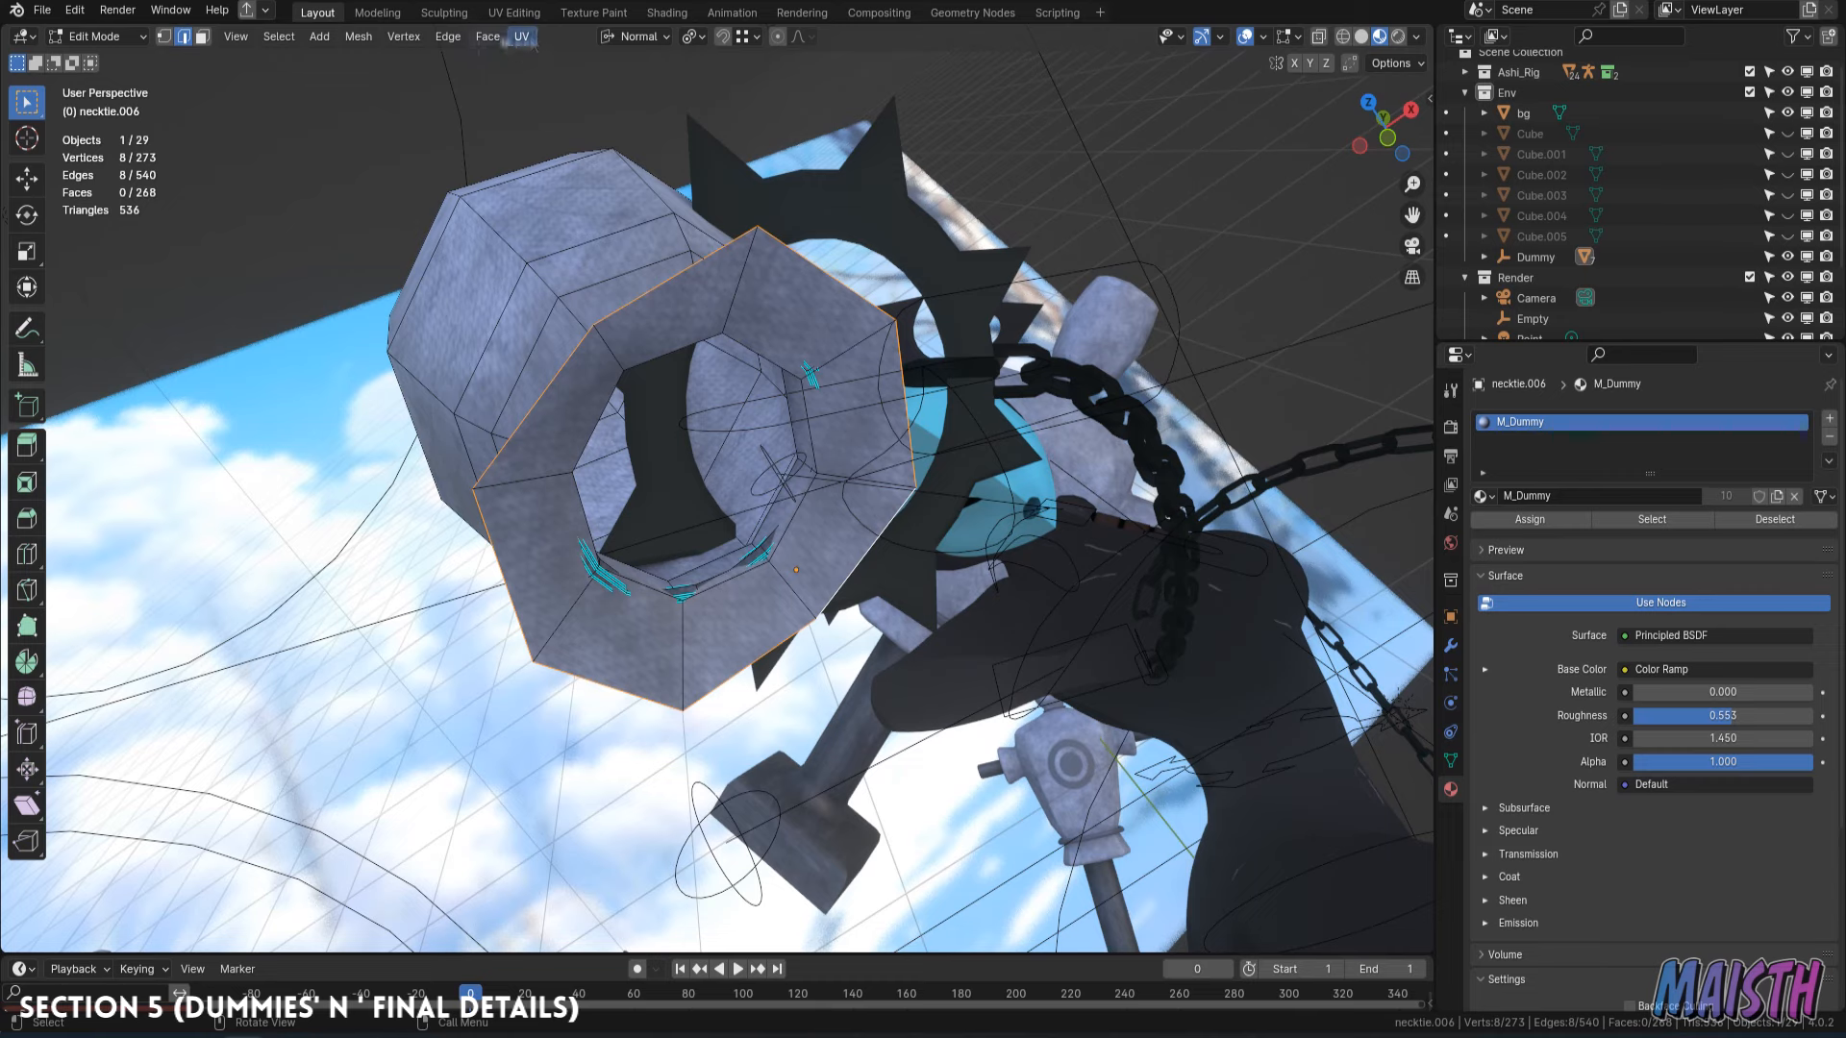
Close the open bottom edge loop of the dummy's detached head with Grid Fill.
{"action": "left_click", "coordinate": [487, 35]}
{"action": "left_click", "coordinate": [519, 280]}
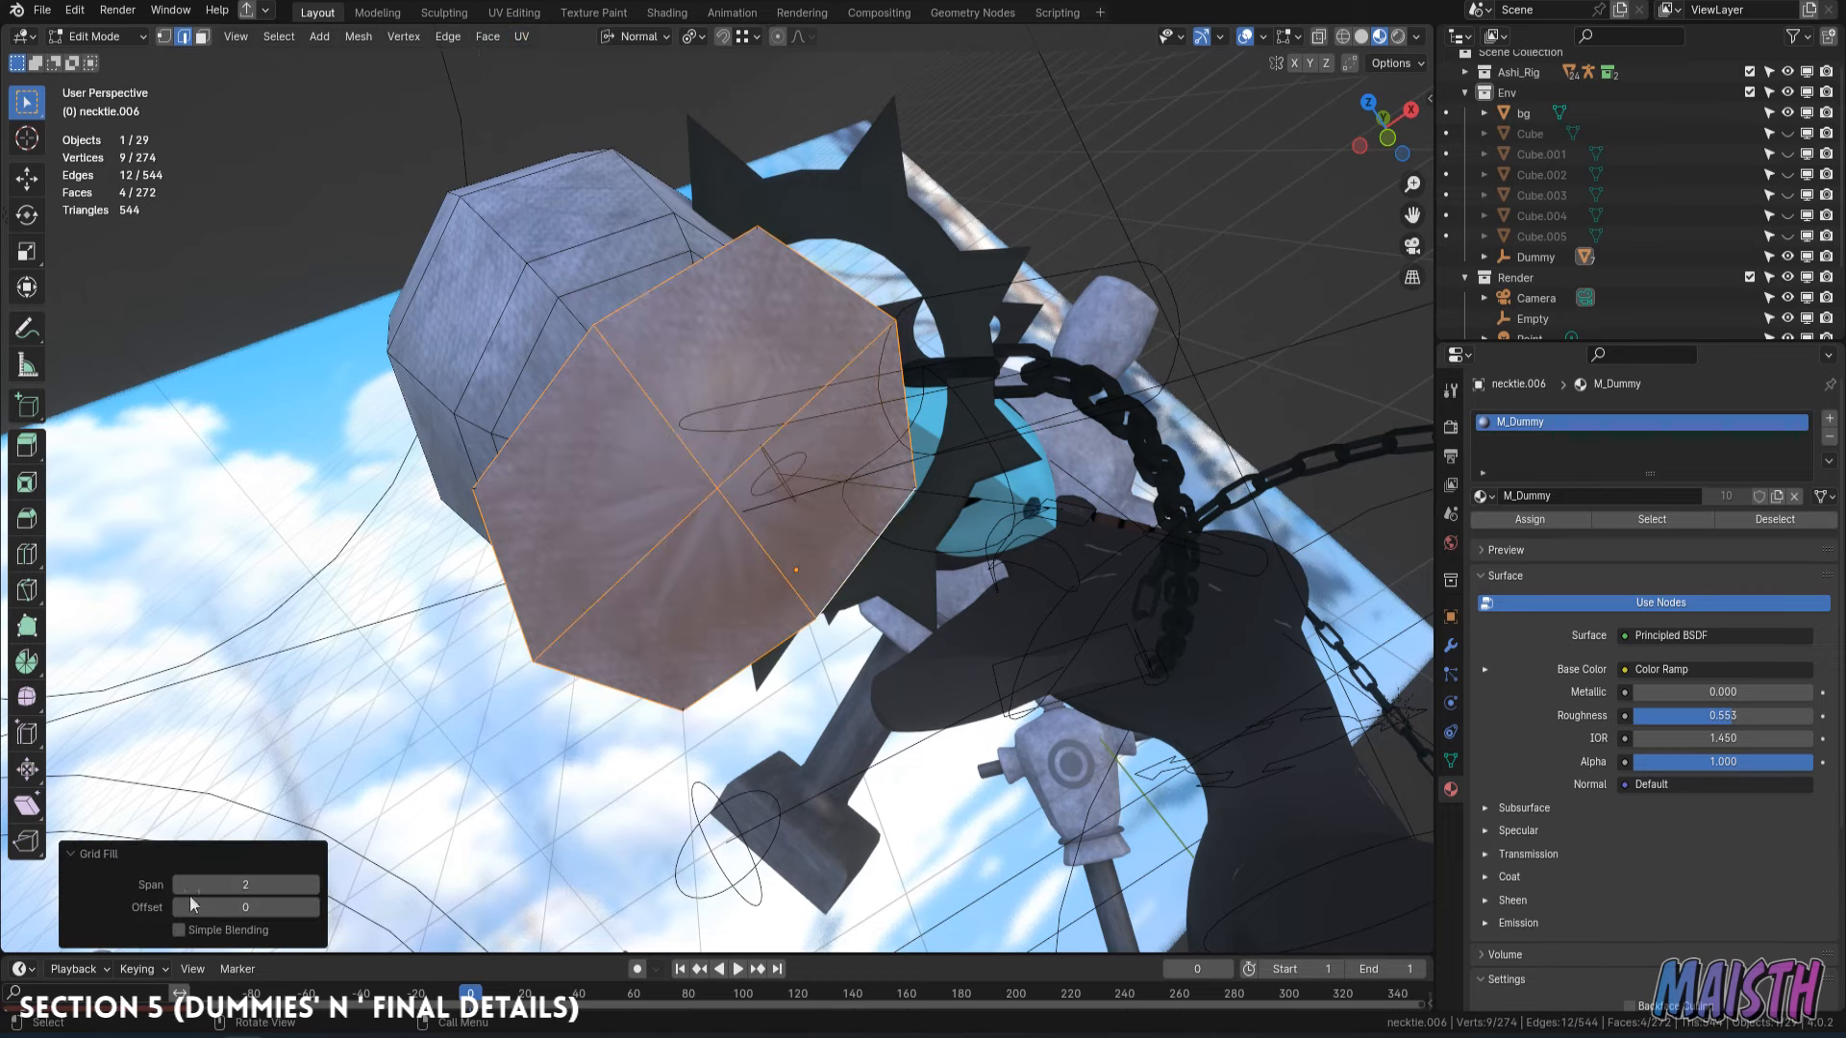
{"action": "key", "text": "KP_0"}
Add a second material slot to the detached head and give it a separate copy of M_Dummy.
{"action": "left_click", "coordinate": [1829, 418]}
{"action": "left_click", "coordinate": [1485, 534]}
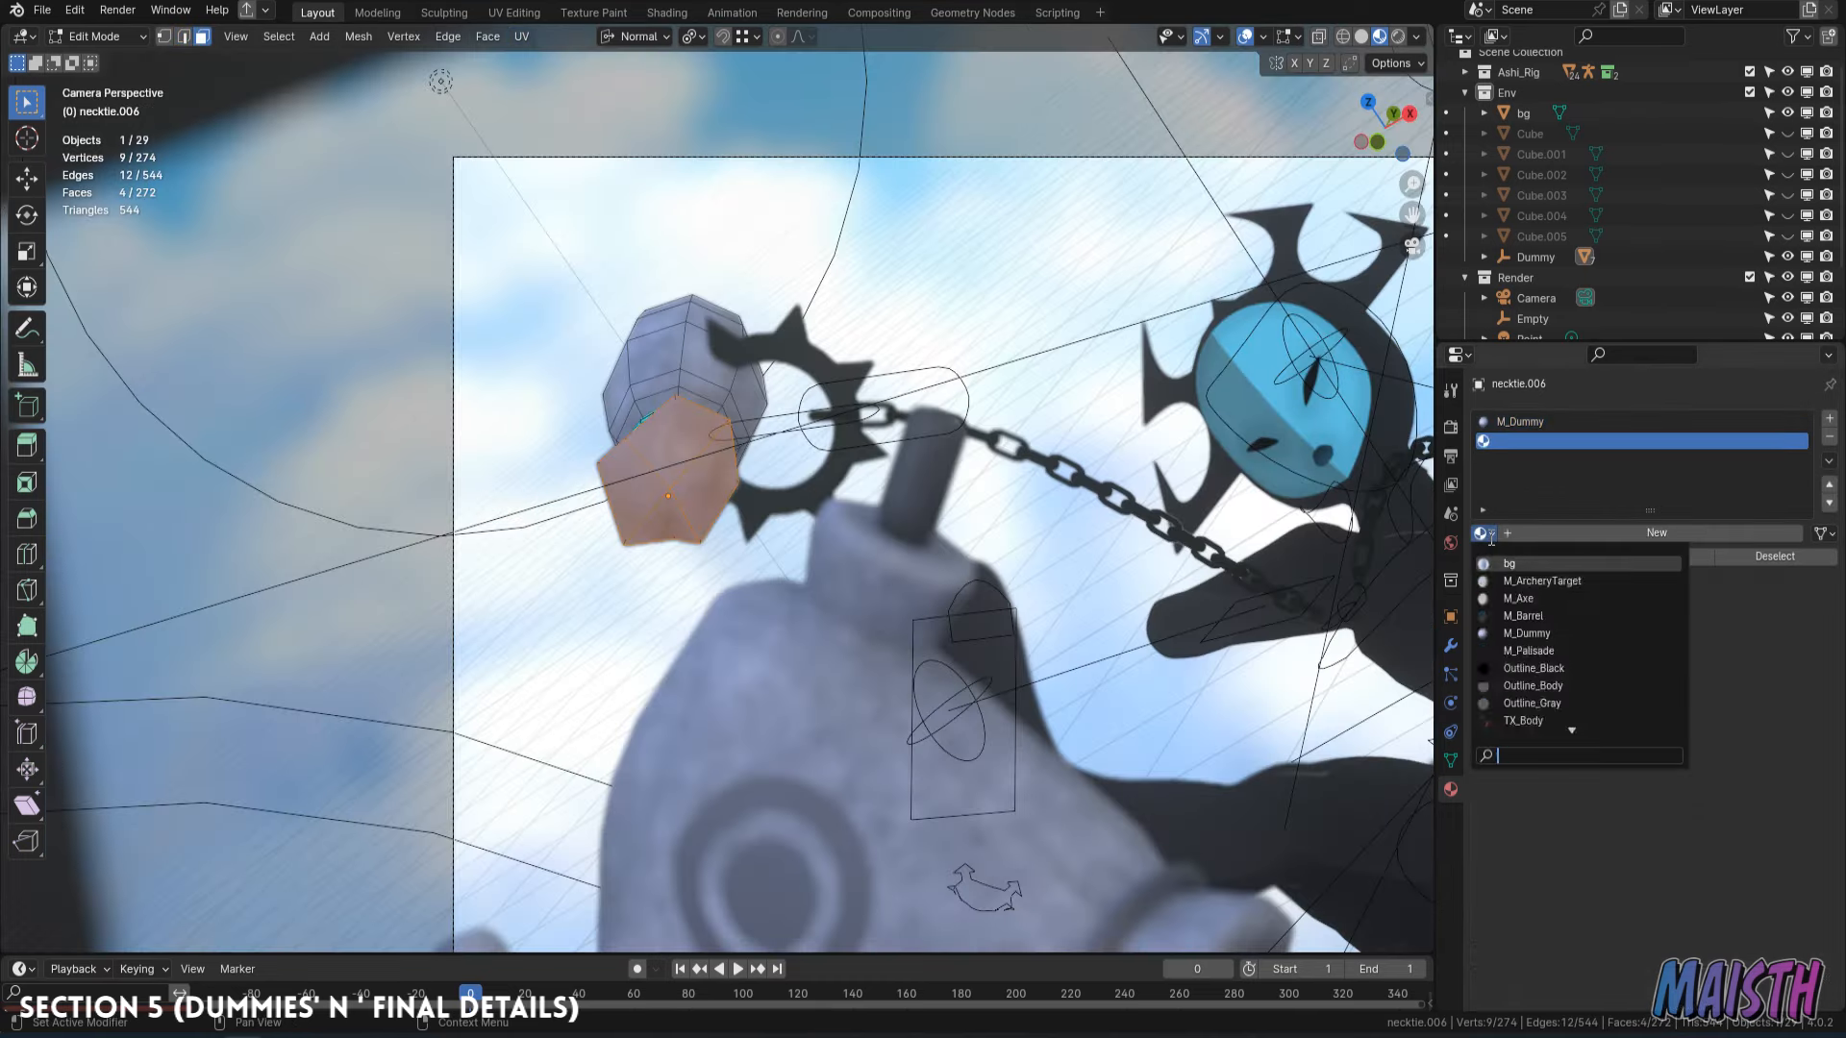
{"action": "left_click", "coordinate": [1536, 631]}
{"action": "left_click", "coordinate": [1777, 534]}
{"action": "double_click", "coordinate": [1621, 538]}
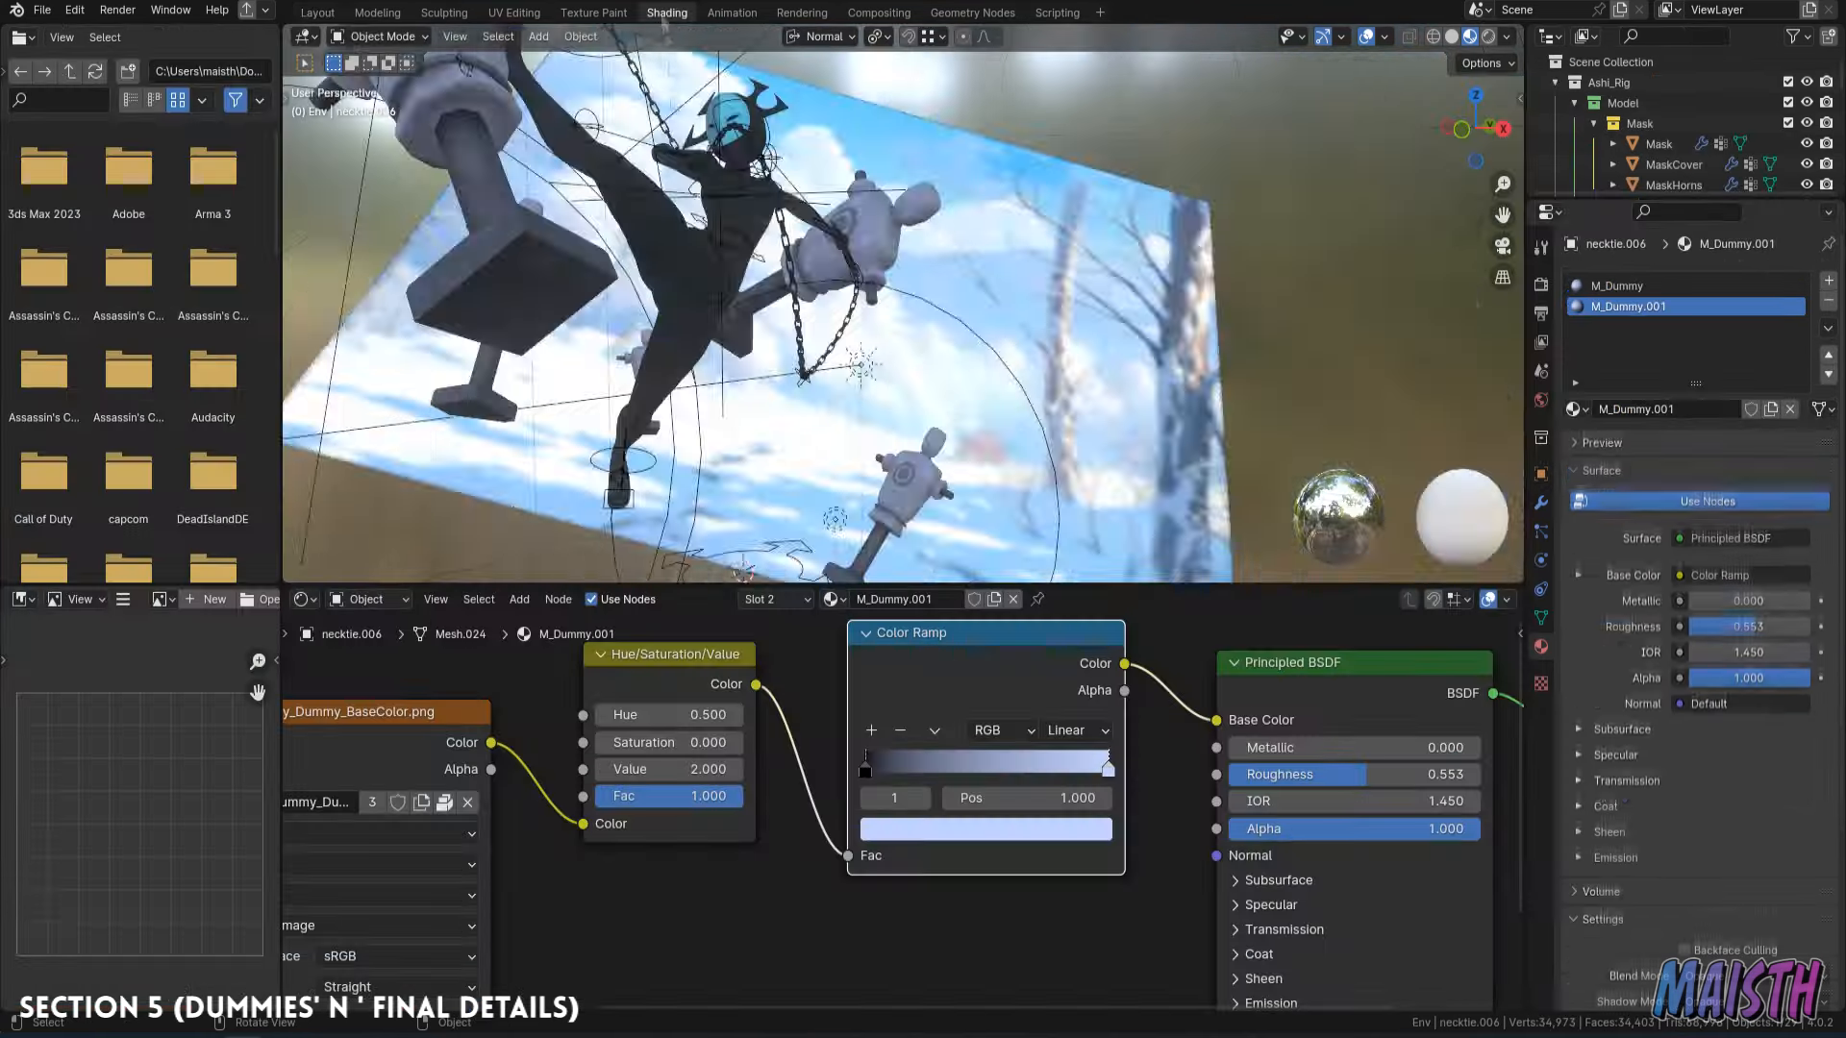
Tint the head cap's color ramp pale yellow with hue 0.135 and saturation 0.341, and adjust the material's roughness and Hue/Saturation/Value settings.
{"action": "left_click", "coordinate": [986, 828]}
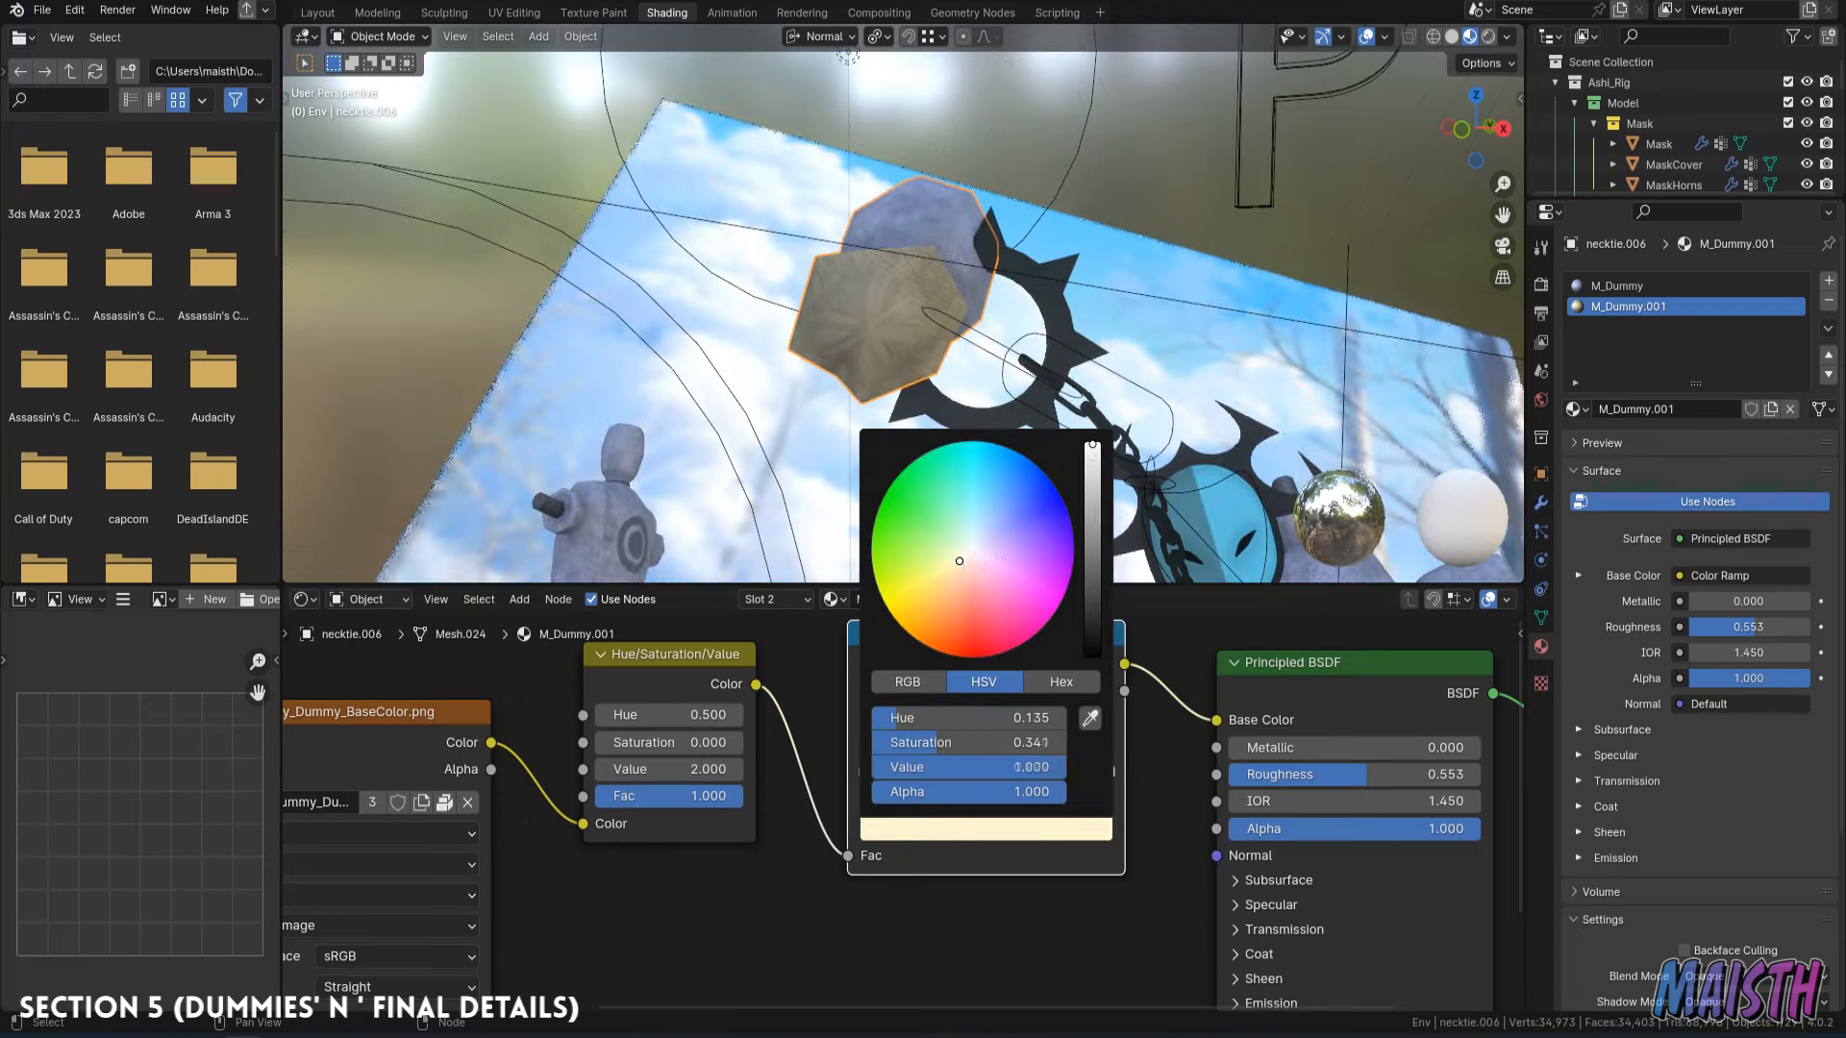
{"action": "left_click_drag", "start_coordinate": [1332, 779], "coordinate": [1480, 779]}
{"action": "mouse_move", "coordinate": [670, 770]}
{"action": "left_mouse_down"}
{"action": "mouse_move", "coordinate": [586, 769]}
{"action": "mouse_move", "coordinate": [673, 769]}
{"action": "left_mouse_up"}
{"action": "left_click_drag", "start_coordinate": [670, 743], "coordinate": [678, 743]}
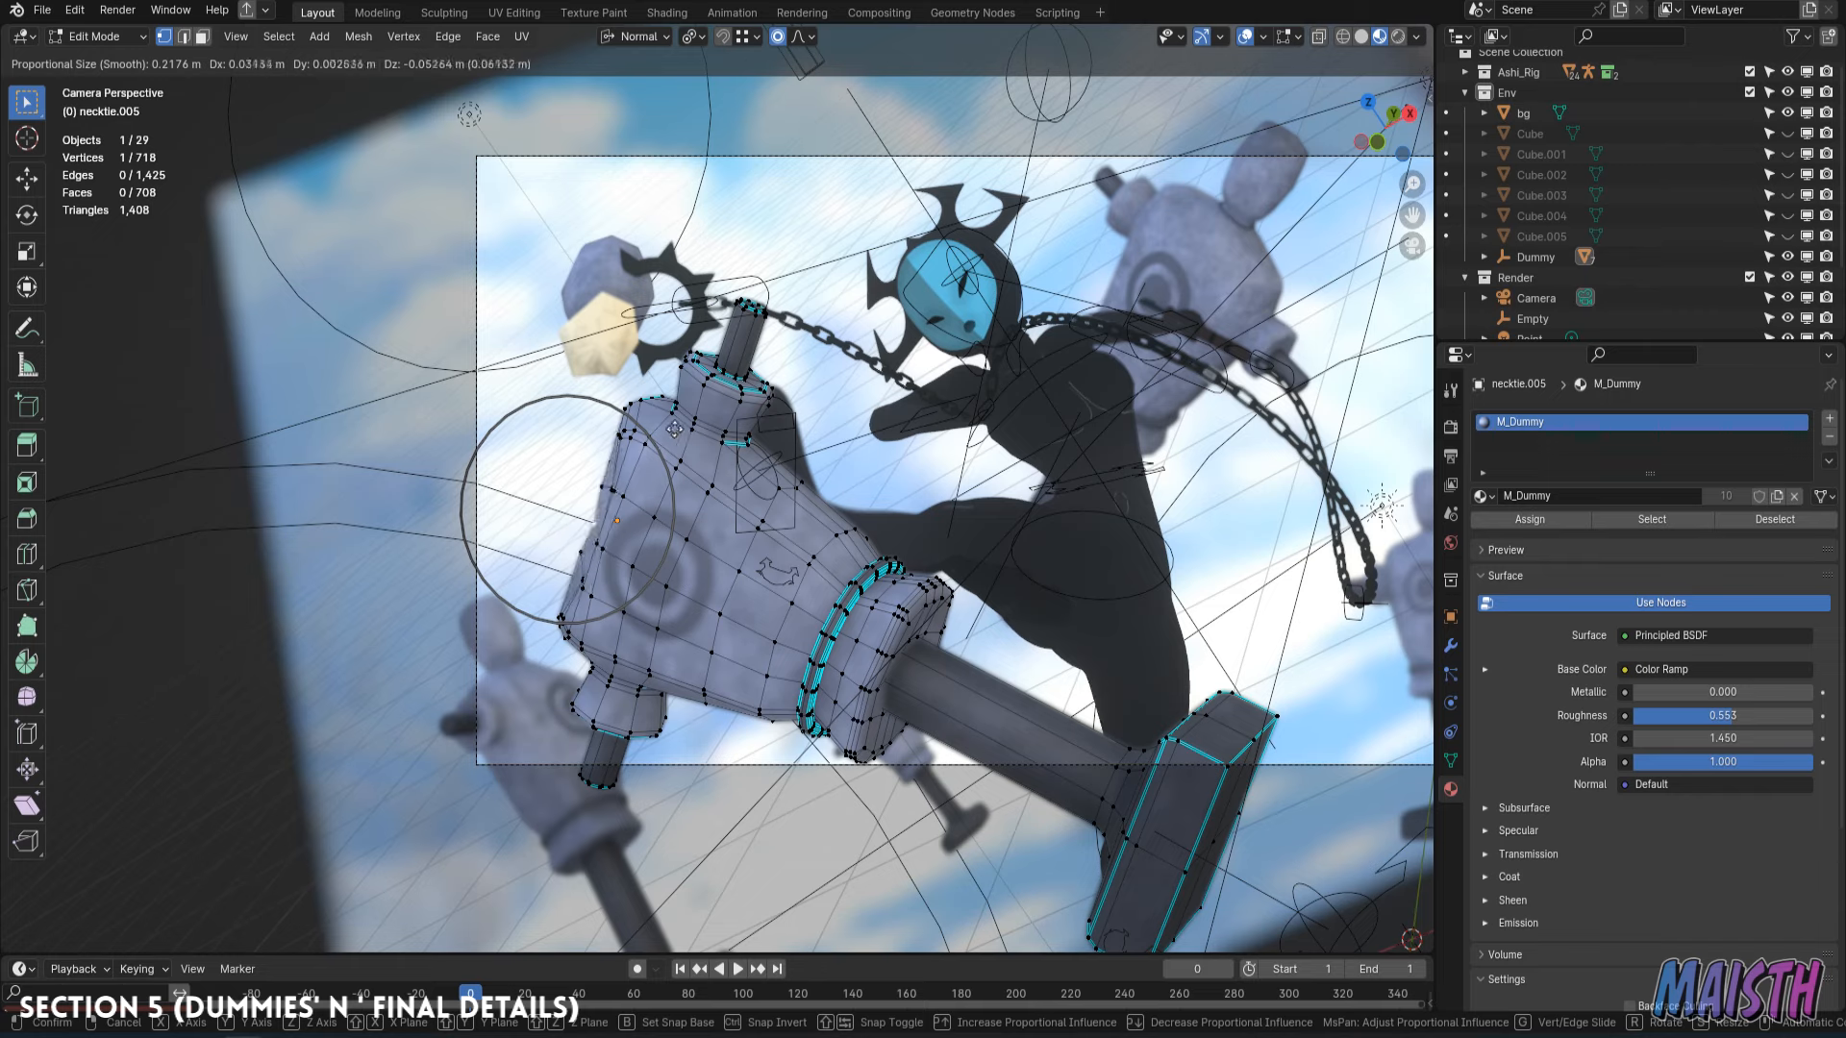
Reshape the neck end of the struck dummy's torso by moving vertices with smooth proportional editing.
{"action": "left_click", "coordinate": [674, 429]}
{"action": "left_click", "coordinate": [639, 401]}
{"action": "key", "text": "g"}
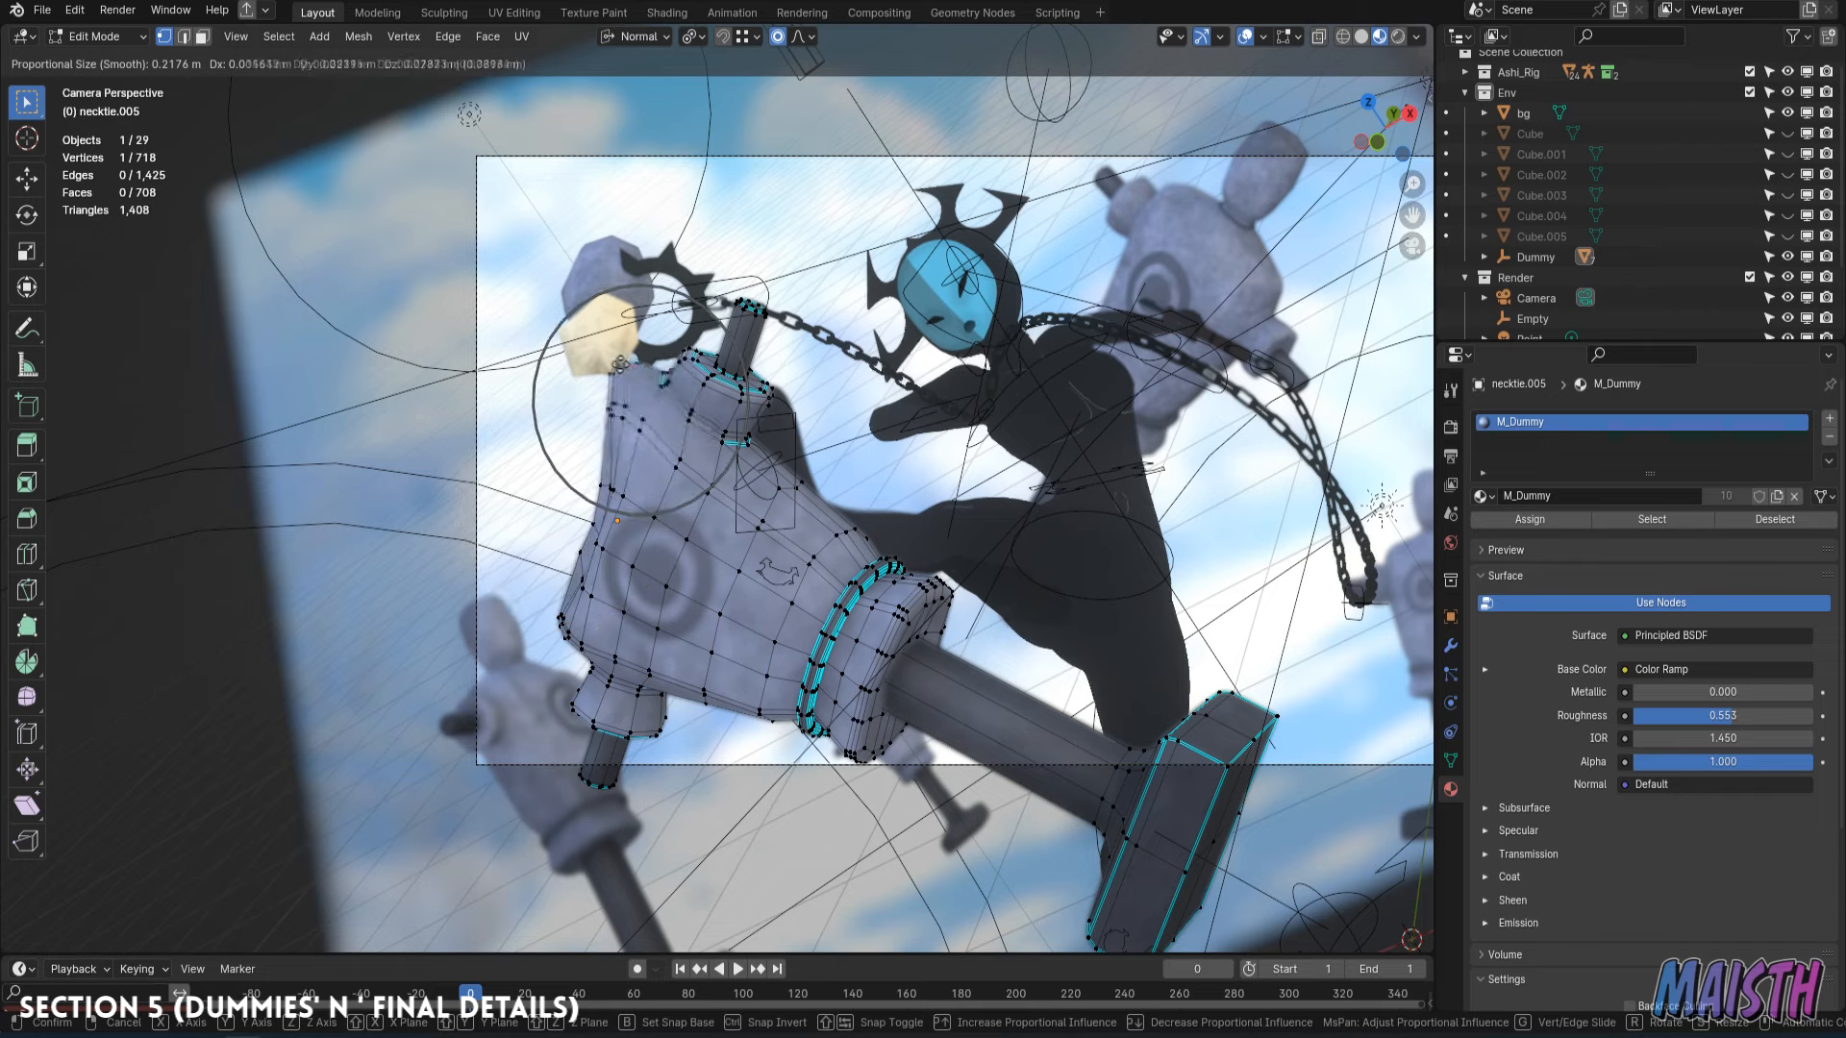
{"action": "left_click", "coordinate": [620, 377]}
{"action": "left_click", "coordinate": [593, 722]}
{"action": "key", "text": "g"}
{"action": "right_click", "coordinate": [594, 741]}
{"action": "left_click_drag", "start_coordinate": [546, 776], "coordinate": [676, 835]}
{"action": "key", "text": "g"}
{"action": "right_click", "coordinate": [676, 836]}
Change the proportional editing options and move vertices around the struck dummy's waist.
{"action": "left_click", "coordinate": [805, 36]}
{"action": "left_click", "coordinate": [760, 98]}
{"action": "key", "text": "g"}
{"action": "left_click", "coordinate": [949, 621]}
{"action": "key", "text": "g"}
{"action": "key", "text": "Return"}
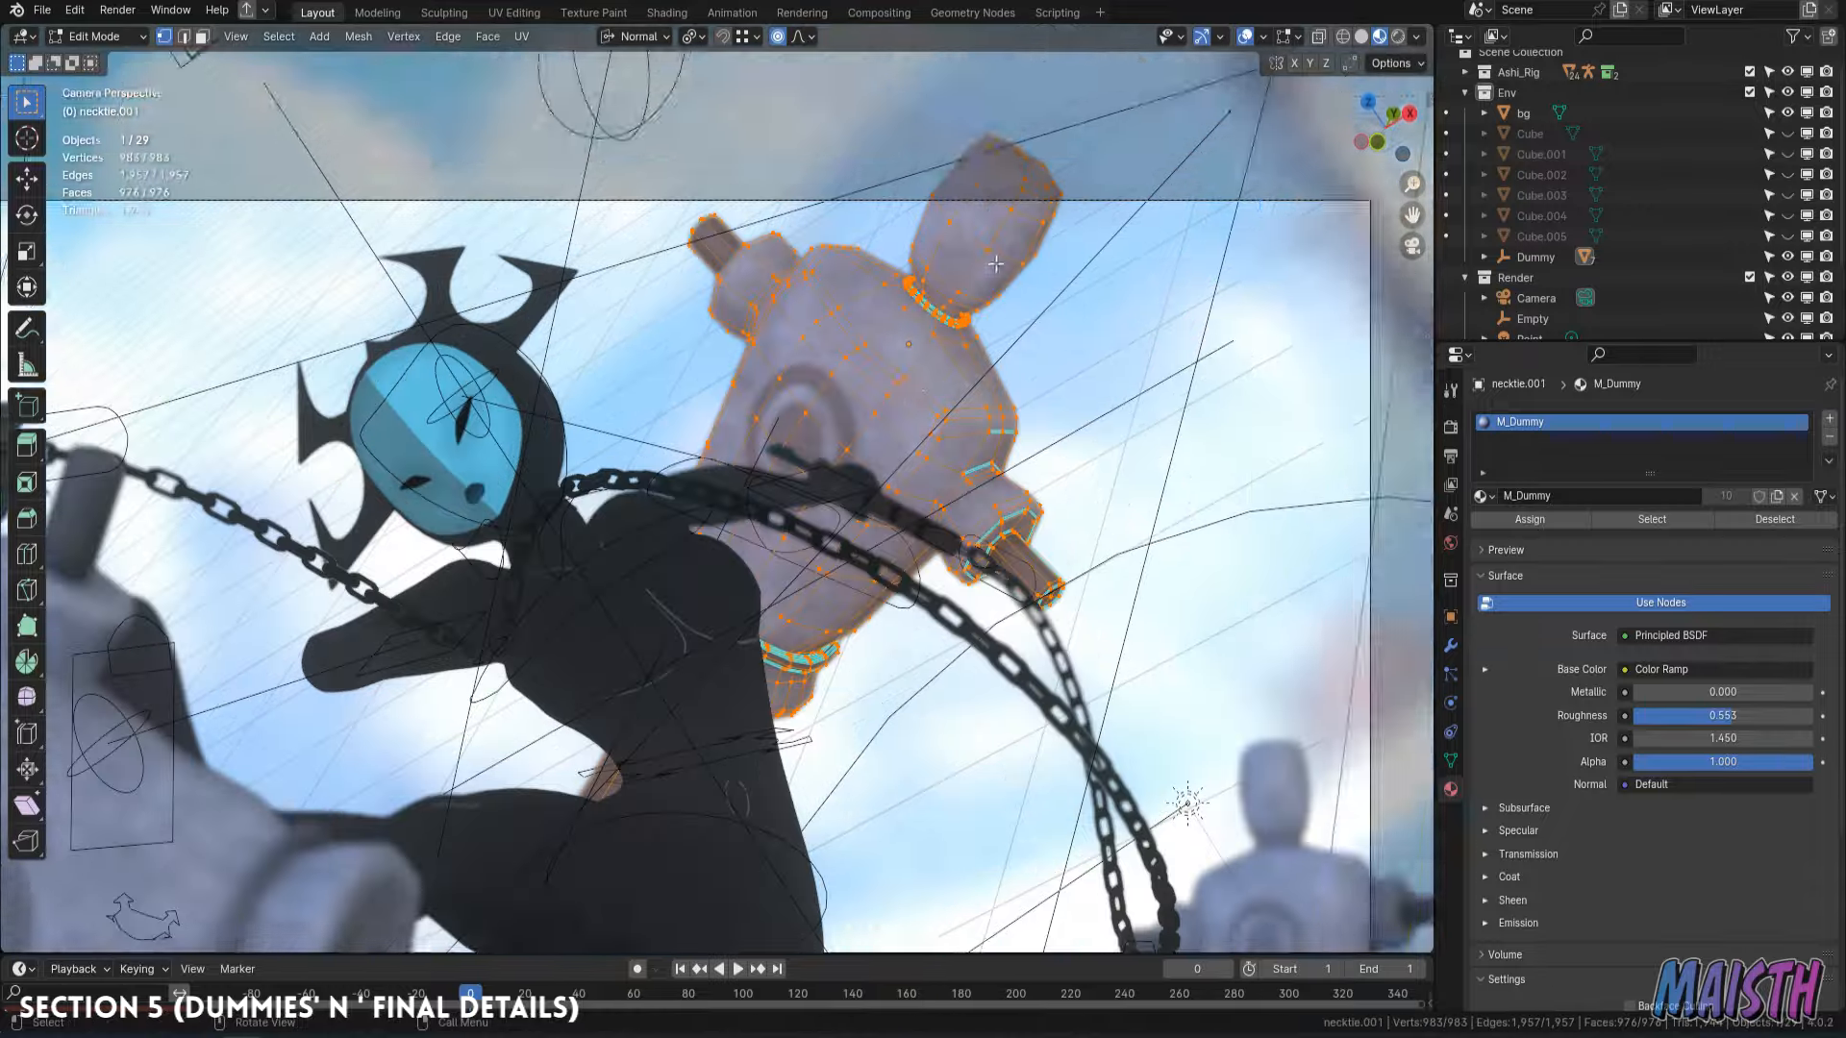
Deform the head of the dummy behind the character by moving one of its vertices with proportional editing.
{"action": "left_click", "coordinate": [996, 263]}
{"action": "key", "text": "KP_Decimal"}
{"action": "scroll", "coordinate": [730, 423], "scroll_direction": "down", "scroll_amount": 5}
{"action": "middle_click_drag", "start_coordinate": [731, 423], "coordinate": [789, 269]}
{"action": "left_click", "coordinate": [781, 257]}
{"action": "key", "text": "g"}
{"action": "left_click", "coordinate": [927, 262]}
{"action": "middle_click_drag", "start_coordinate": [926, 261], "coordinate": [1009, 288]}
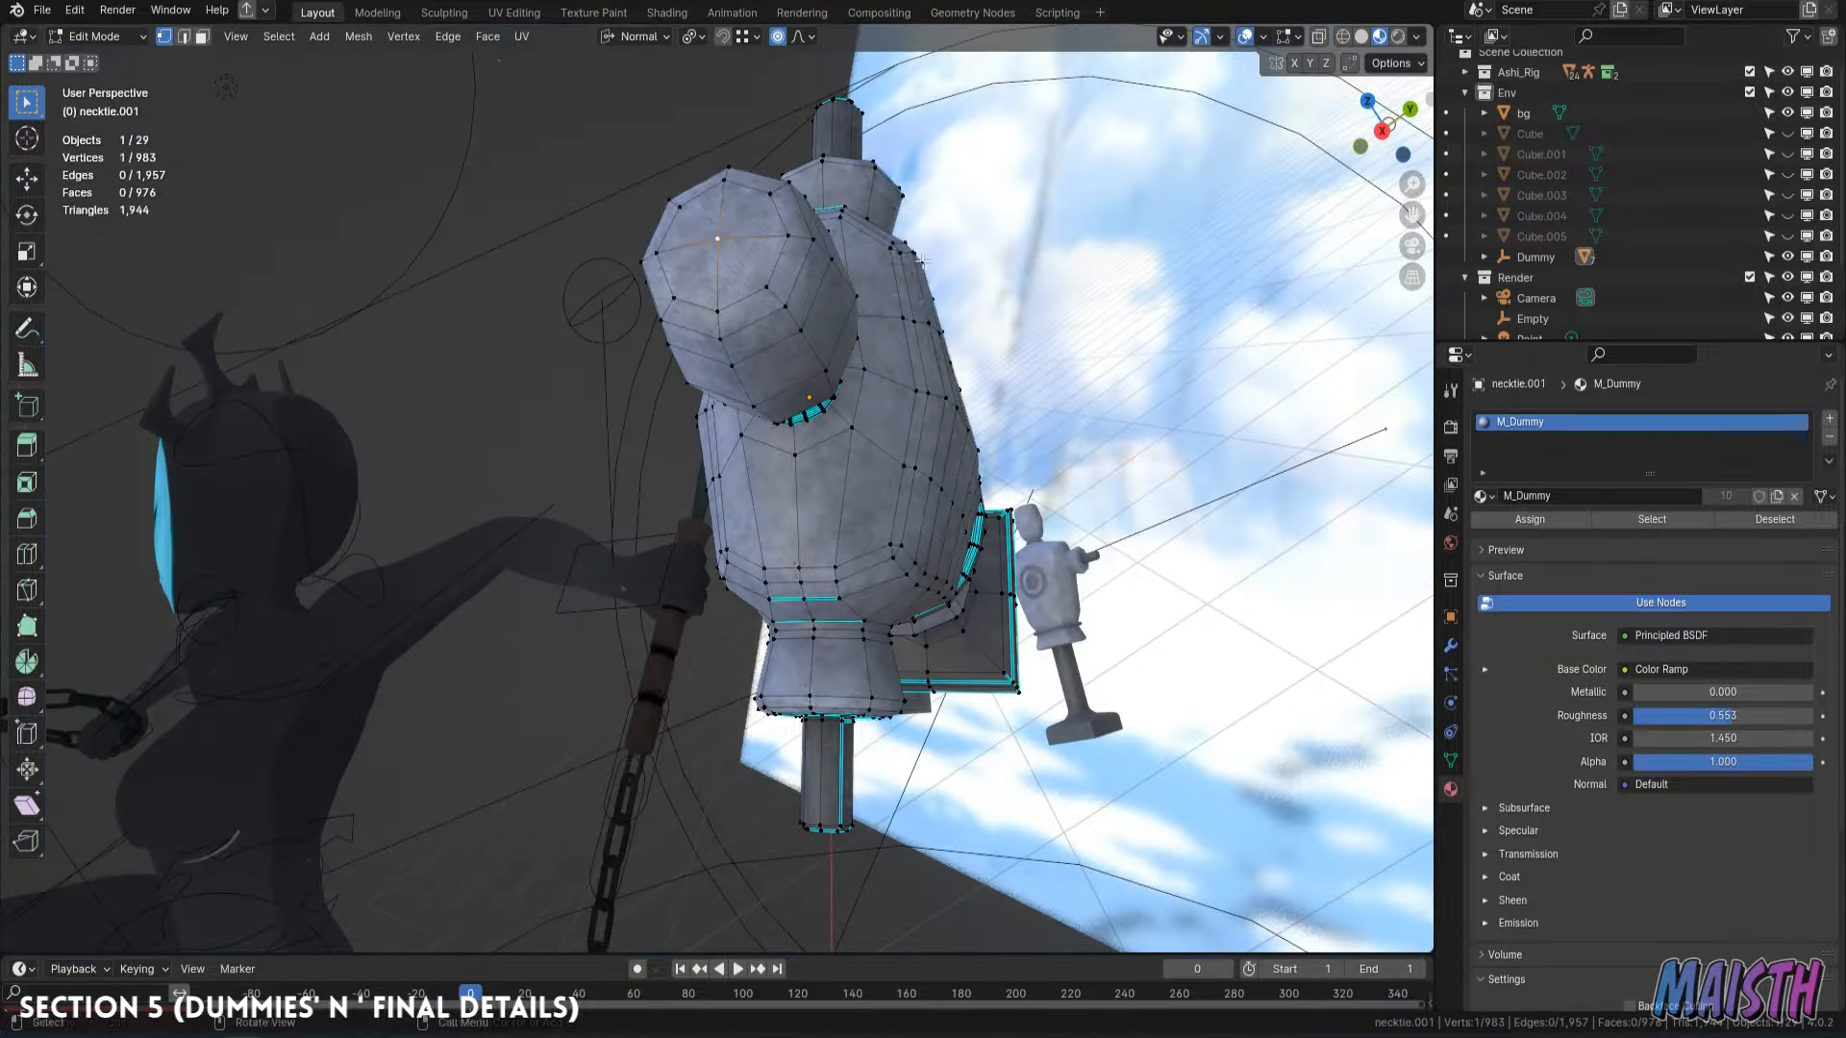
Move the selected head vertex of the dummy behind the character again and switch to the camera view for editing.
{"action": "scroll", "coordinate": [962, 327], "scroll_direction": "down", "scroll_amount": 4}
{"action": "key", "text": "g"}
{"action": "left_click", "coordinate": [1009, 342]}
{"action": "key", "text": "g"}
{"action": "key", "text": "Tab"}
{"action": "key", "text": "KP_0"}
{"action": "key", "text": "Tab"}
Reshape the torso and upper arm stub of the dummy behind the character with smooth proportional vertex moves, using a proportional size of 0.683 m.
{"action": "middle_click_drag", "start_coordinate": [920, 415], "coordinate": [766, 204], "text": "shift"}
{"action": "left_click", "coordinate": [650, 484]}
{"action": "key", "text": "g"}
{"action": "left_click", "coordinate": [683, 562]}
{"action": "middle_click_drag", "start_coordinate": [683, 562], "coordinate": [726, 803], "text": "shift"}
{"action": "left_click", "coordinate": [581, 277]}
{"action": "key", "text": "g"}
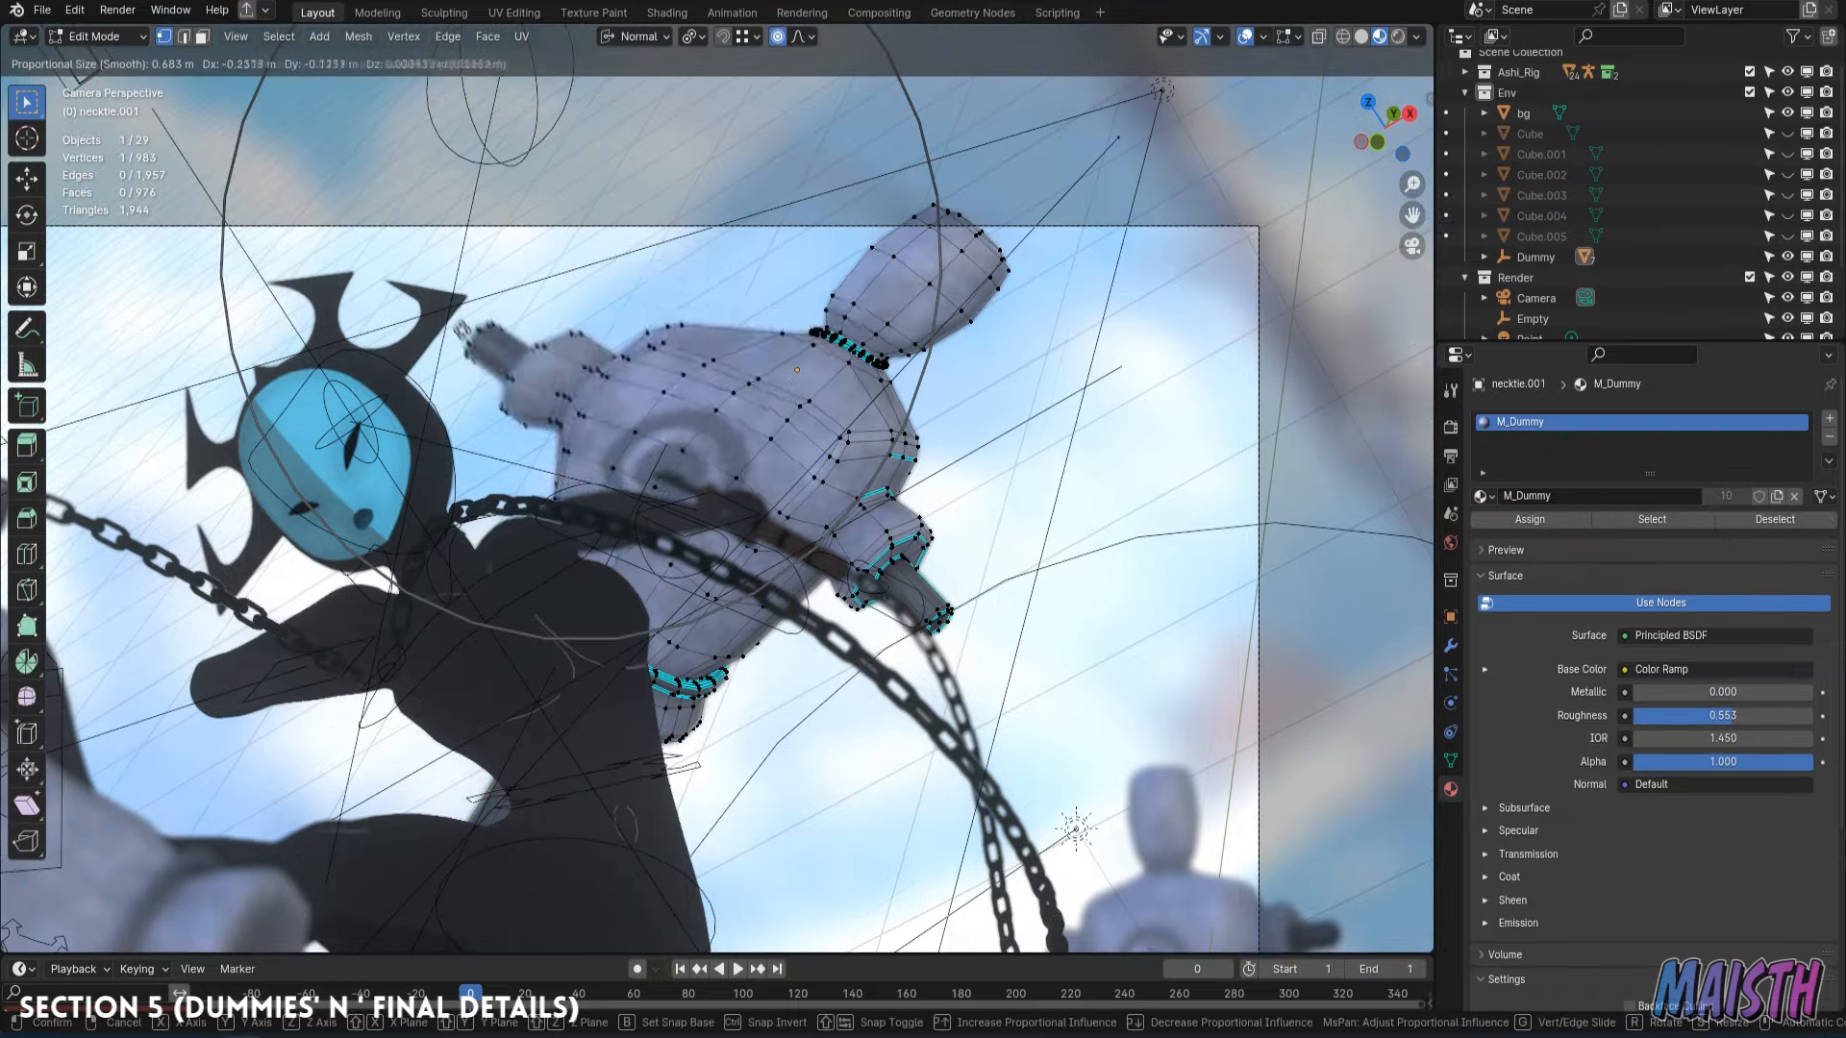
{"action": "left_click", "coordinate": [462, 330]}
Rotate the dummy's upper arm stub 18.3° in the view with proportional editing, reposition it and finish editing the mesh.
{"action": "key", "text": "r"}
{"action": "left_click", "coordinate": [1080, 395]}
{"action": "key", "text": "g"}
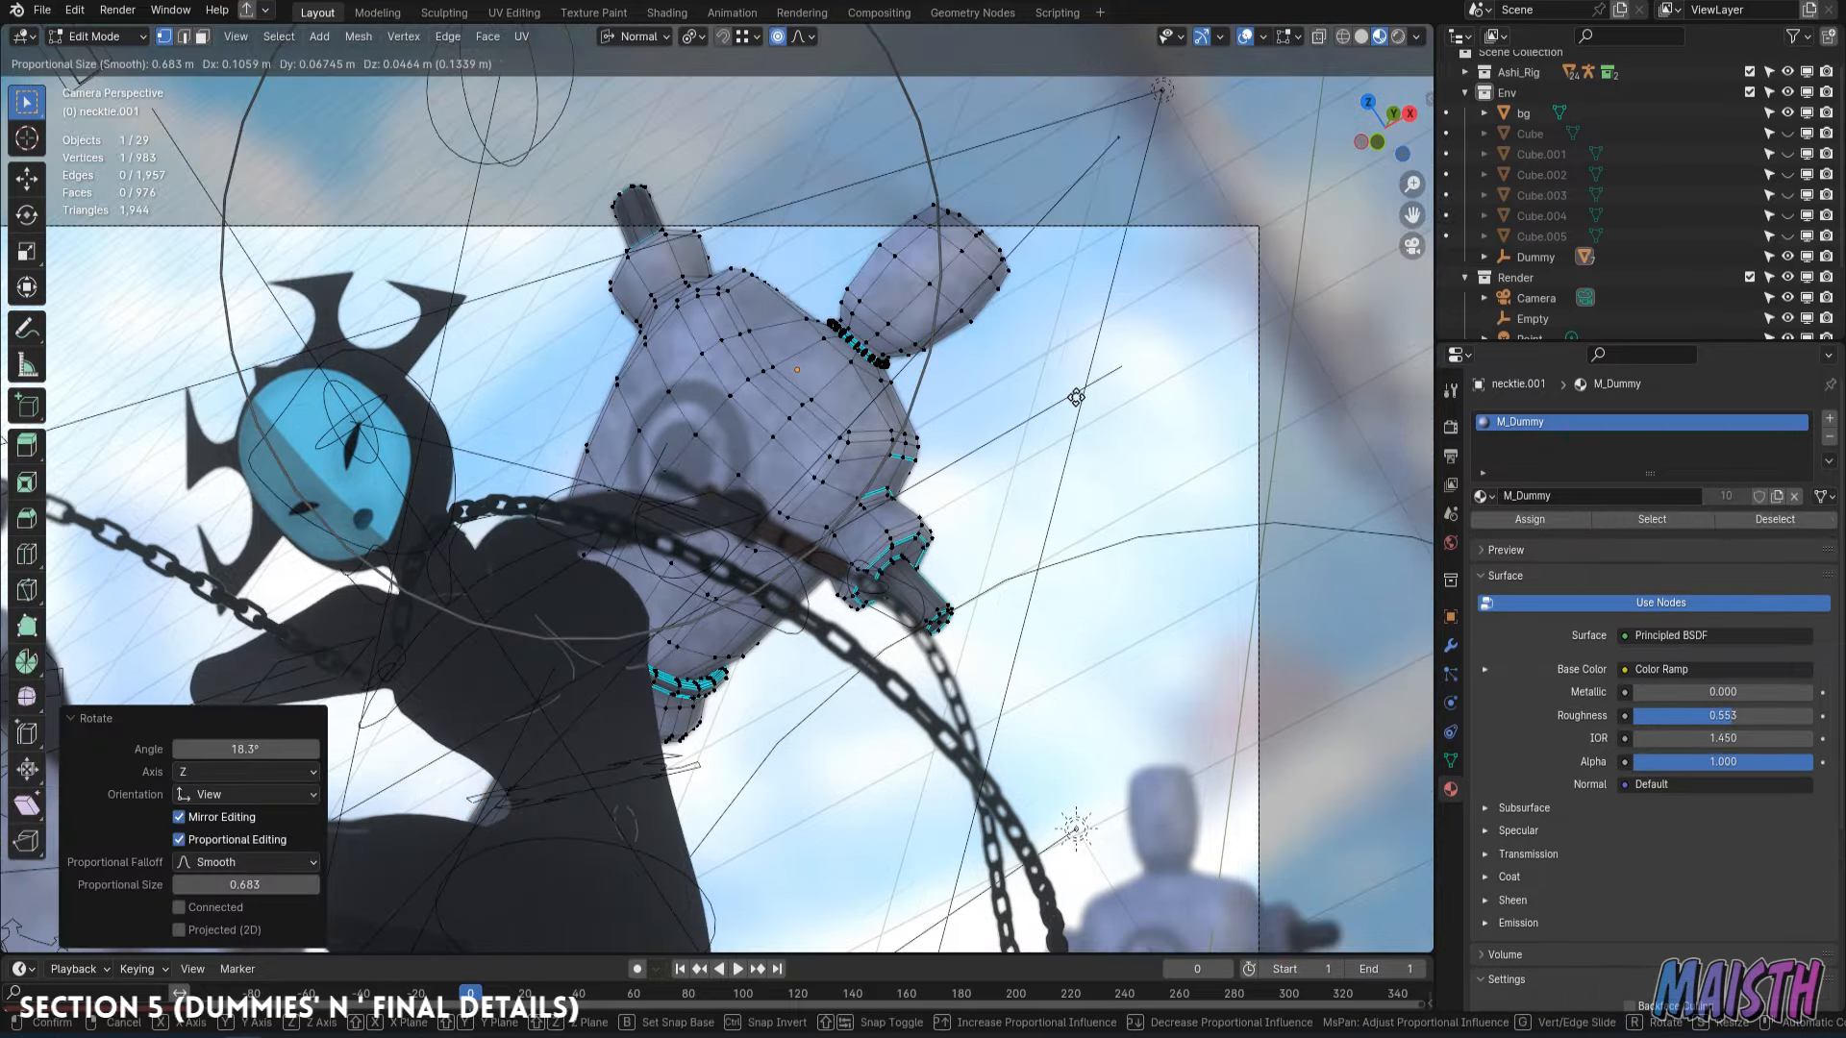
{"action": "left_click", "coordinate": [1074, 399]}
{"action": "key", "text": "Tab"}
{"action": "scroll", "coordinate": [961, 500], "scroll_direction": "down", "scroll_amount": 4}
{"action": "middle_click_drag", "start_coordinate": [939, 523], "coordinate": [834, 334], "text": "shift"}
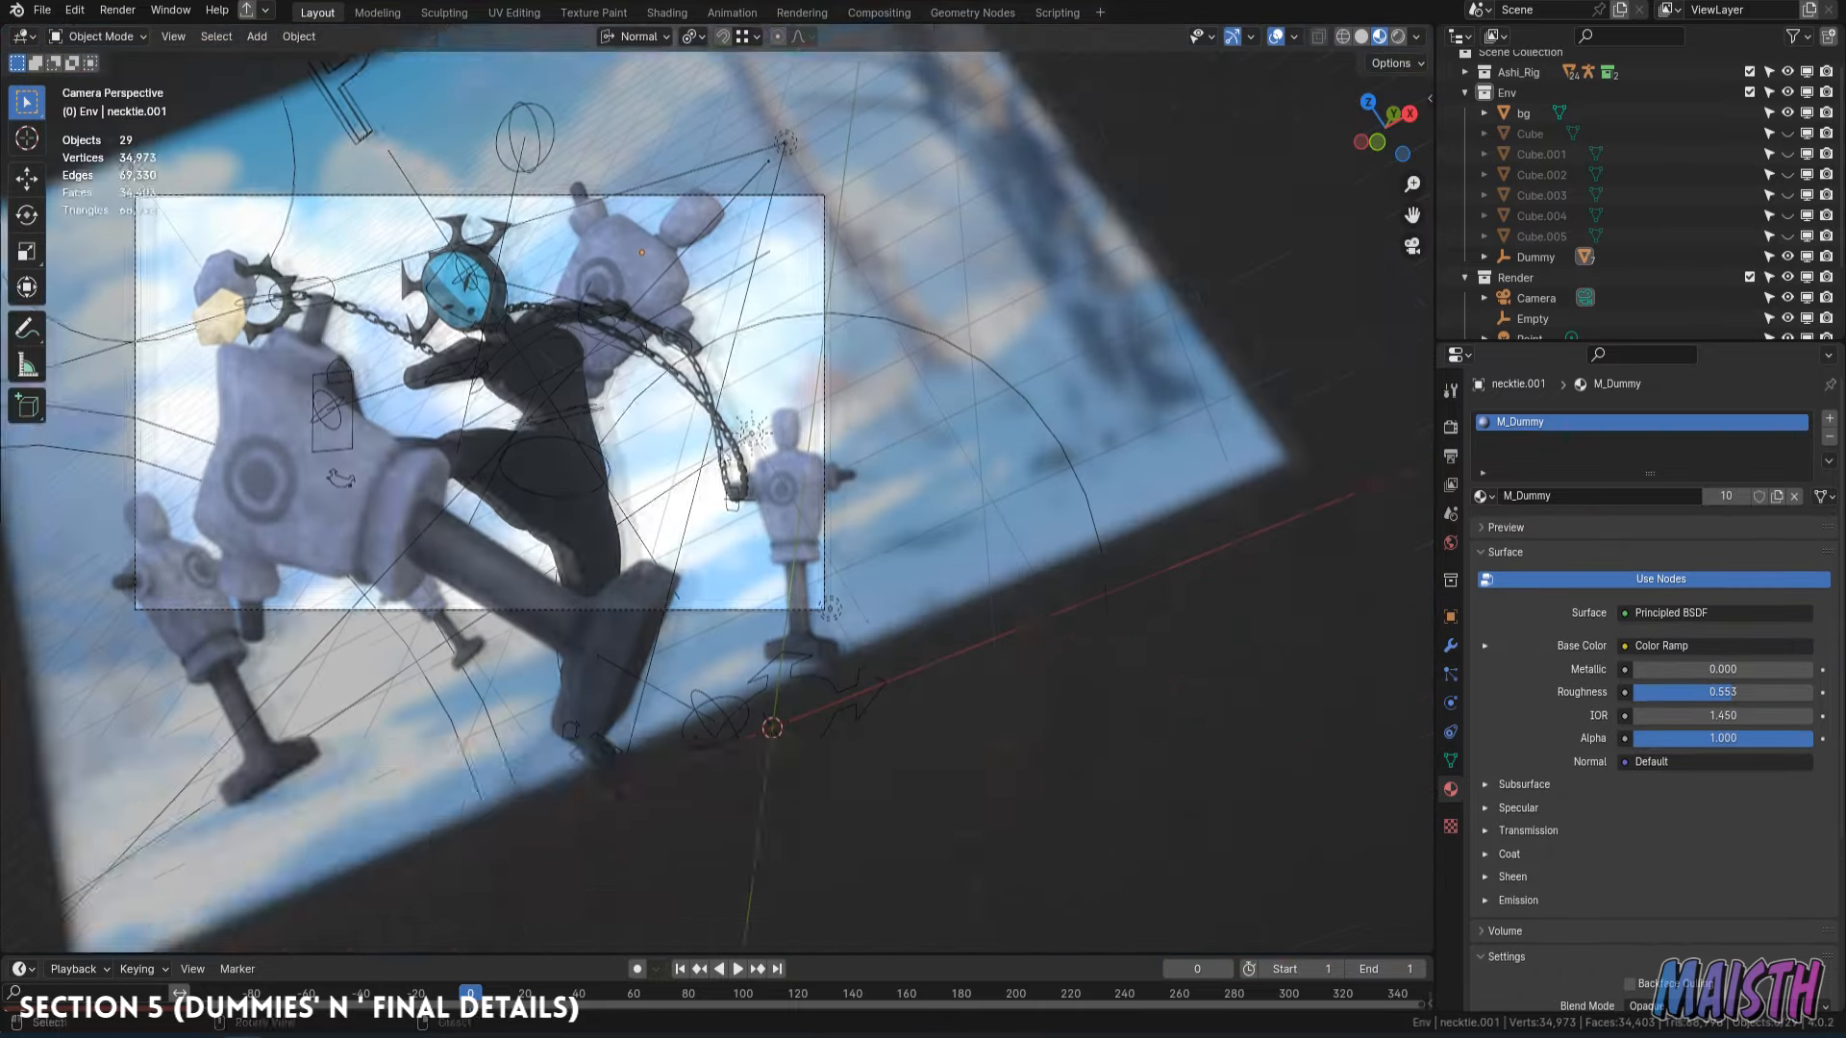
Delete the head and adjoining upper-torso vertices of the background dummy below the hanging chain, growing the selection from one head face.
{"action": "scroll", "coordinate": [810, 490], "scroll_direction": "up", "scroll_amount": 6}
{"action": "left_click", "coordinate": [783, 375]}
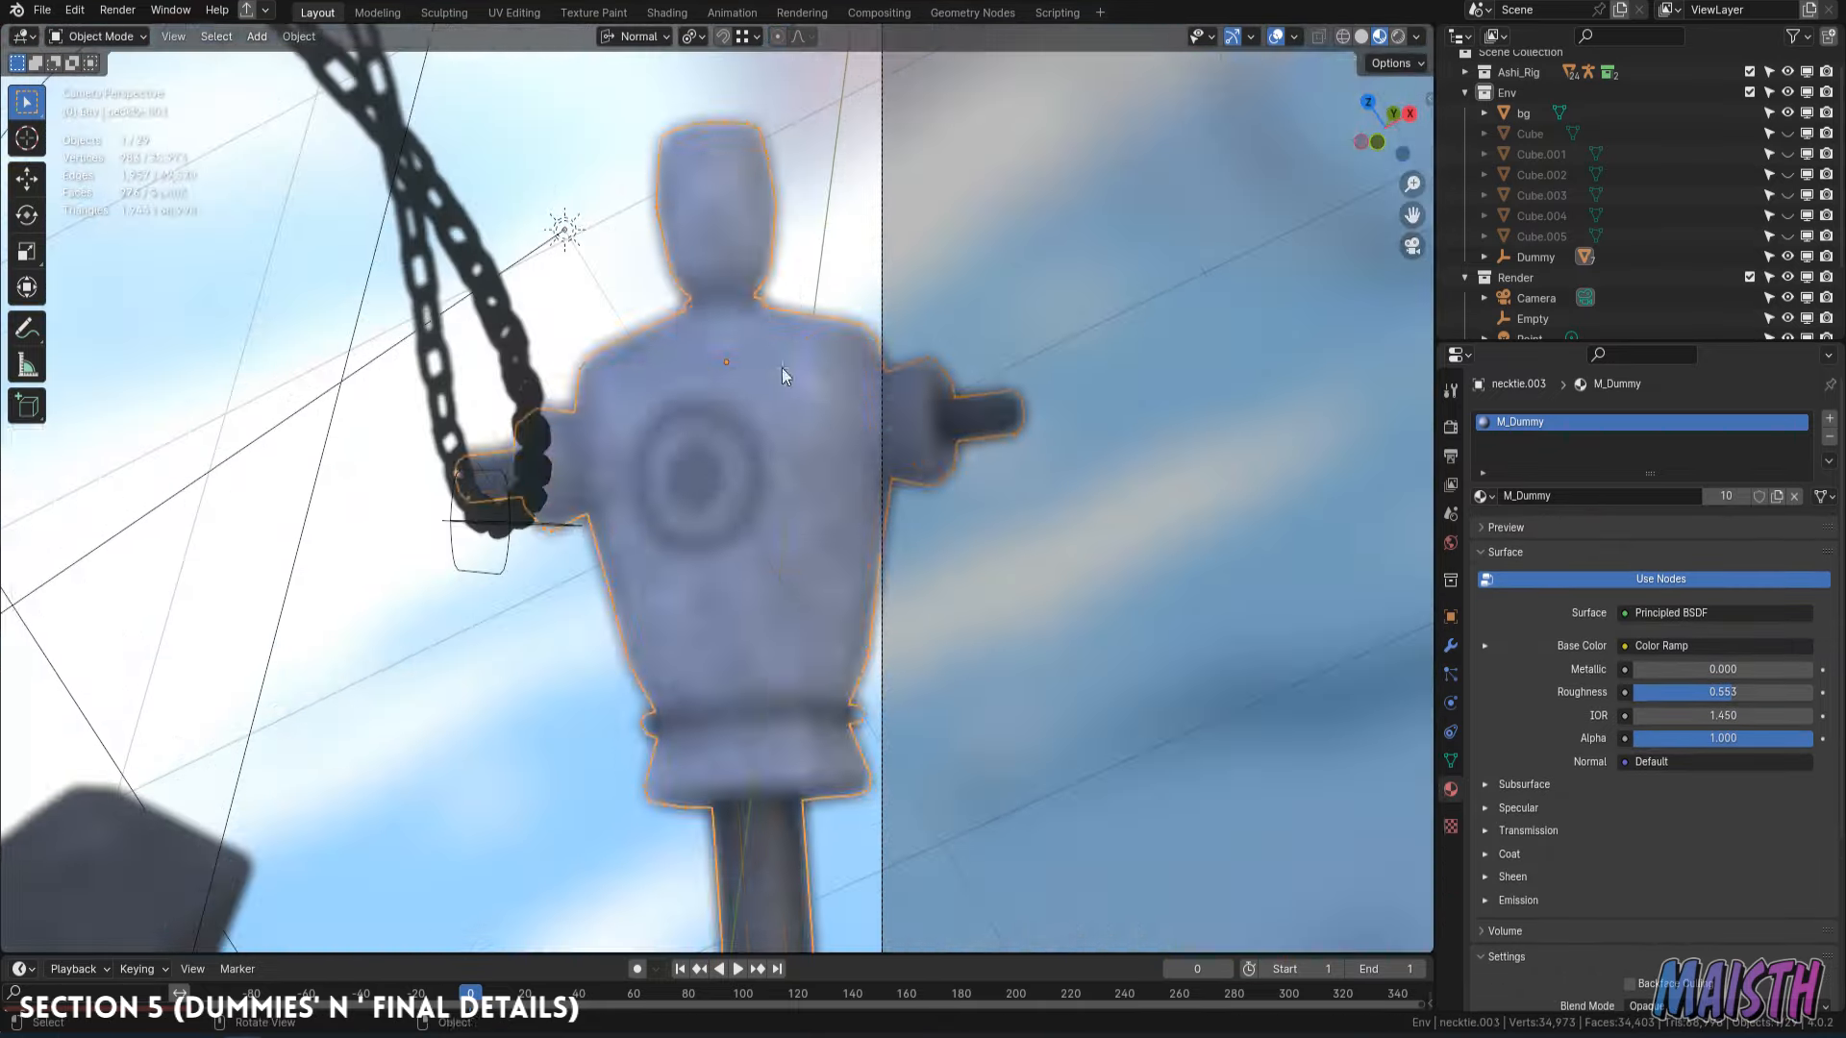
{"action": "key", "text": "Tab"}
{"action": "left_click", "coordinate": [719, 229]}
{"action": "middle_click_drag", "start_coordinate": [719, 228], "coordinate": [673, 461]}
{"action": "left_click", "coordinate": [780, 331]}
{"action": "key", "text": "ctrl+KP_Add"}
{"action": "key", "text": "ctrl+KP_Add"}
{"action": "key", "text": "ctrl+KP_Add"}
{"action": "key", "text": "ctrl+KP_Add"}
{"action": "key", "text": "ctrl+KP_Add"}
{"action": "key", "text": "x"}
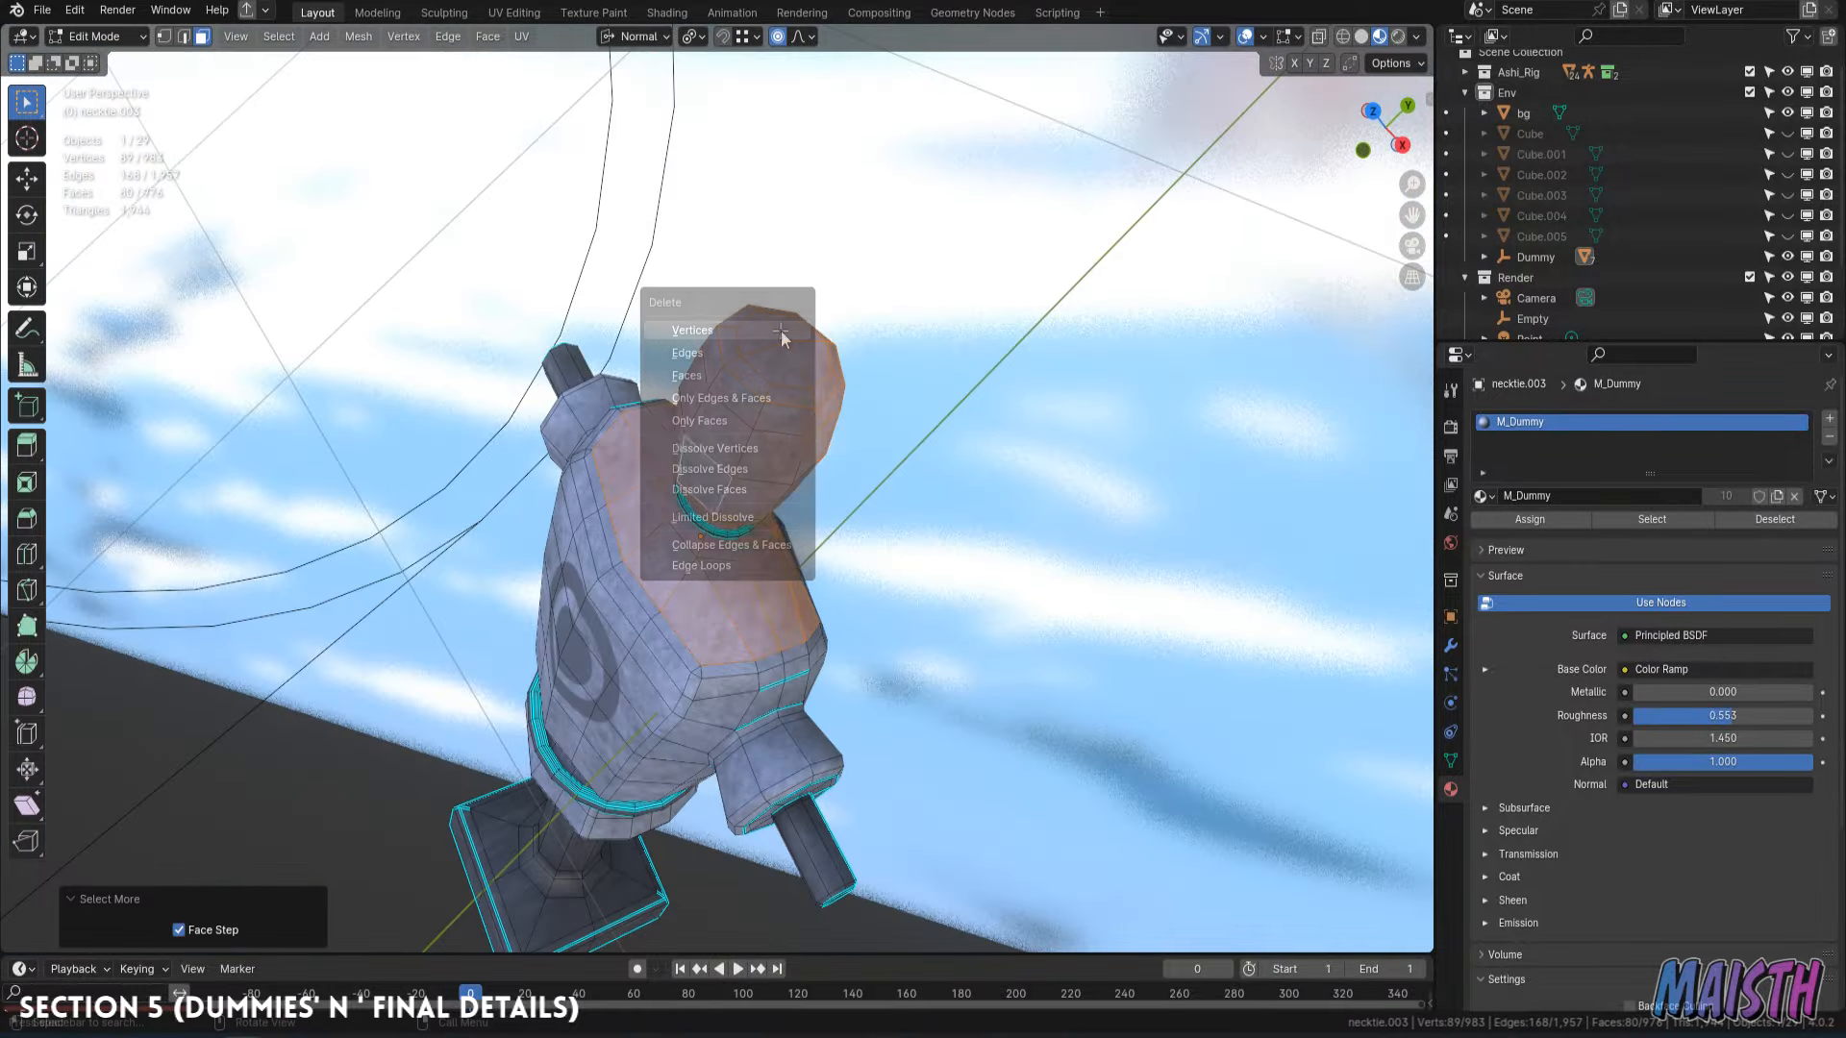
{"action": "left_click", "coordinate": [780, 331]}
Select the leftover linked piece of the background dummy in the camera view and delete it.
{"action": "key", "text": "KP_0"}
{"action": "key", "text": "l"}
{"action": "key", "text": "1"}
{"action": "key", "text": "x"}
{"action": "left_click", "coordinate": [877, 337]}
Deform the headless dummy's broken upper torso by moving vertices with smooth proportional editing at size 0.263.
{"action": "left_click", "coordinate": [808, 334]}
{"action": "key", "text": "g"}
{"action": "scroll", "coordinate": [679, 194], "scroll_direction": "up", "scroll_amount": 10}
{"action": "left_click", "coordinate": [702, 221]}
{"action": "left_click", "coordinate": [600, 357]}
{"action": "key", "text": "g"}
{"action": "left_click", "coordinate": [654, 370]}
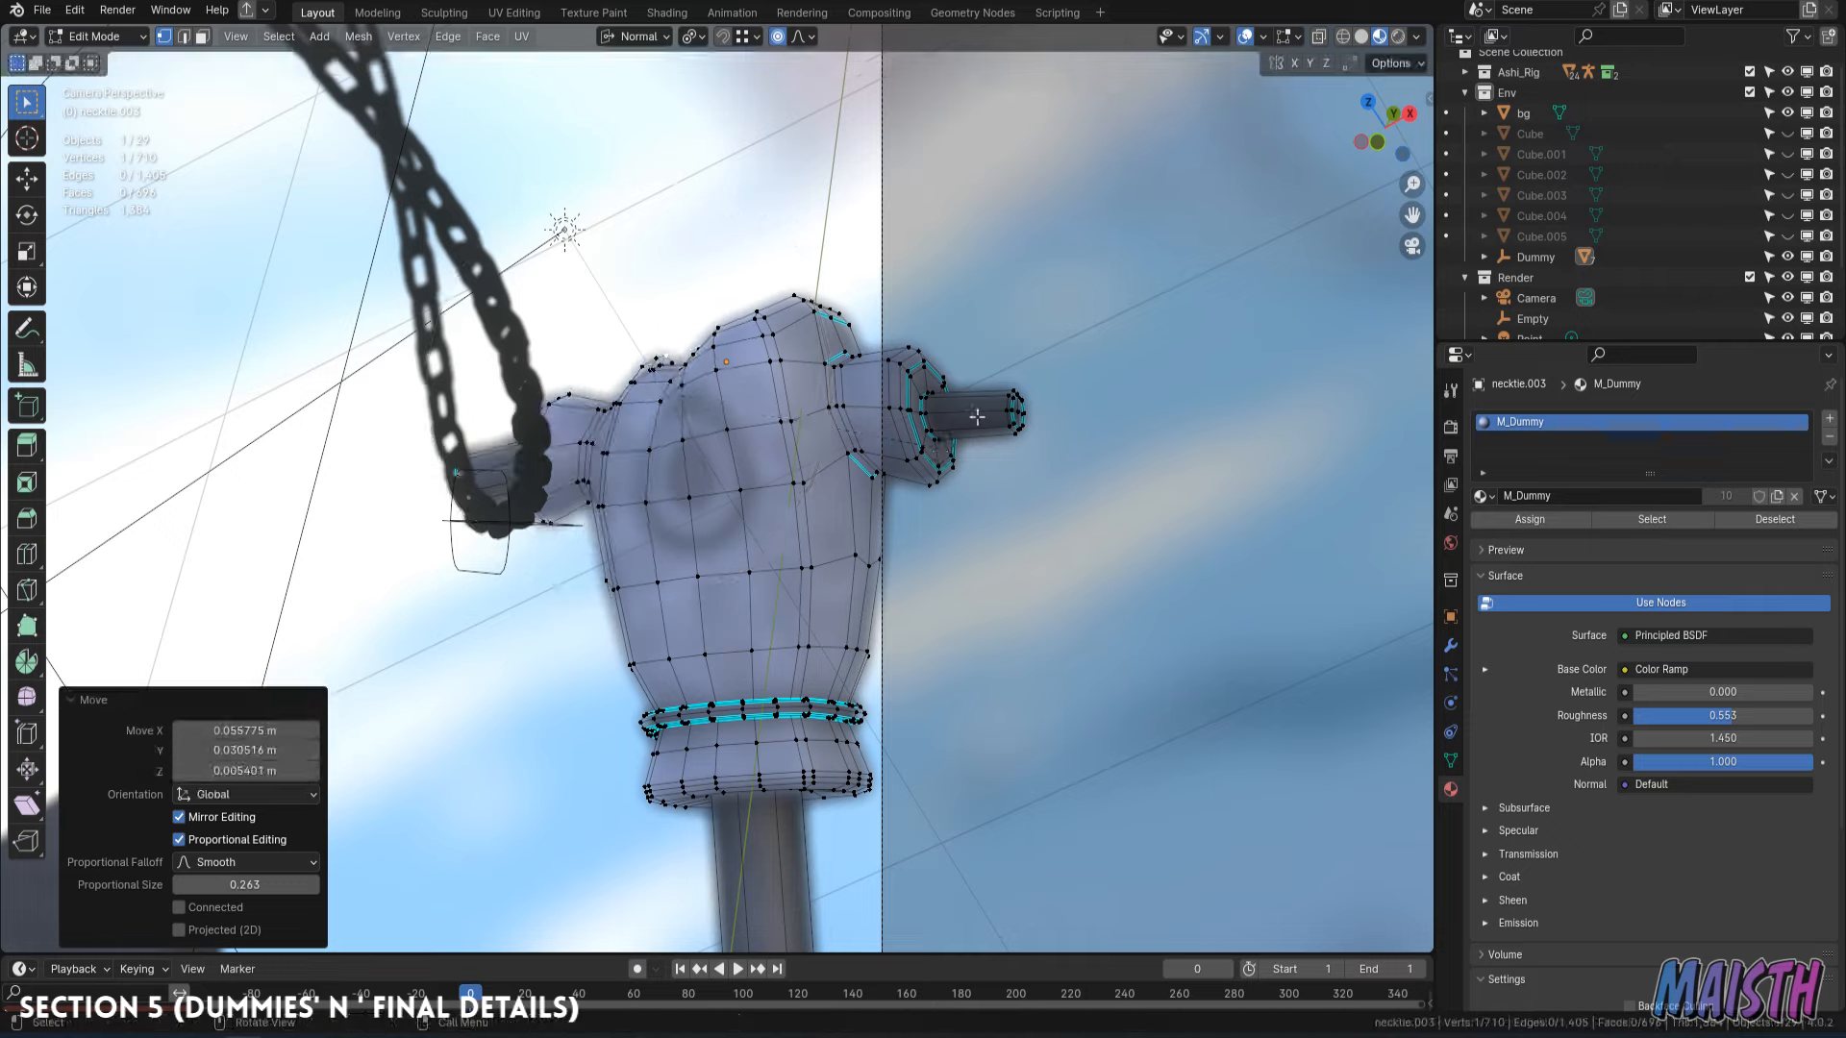
Select the end of the headless dummy's arm stub opposite the chain and move it with proportional editing.
{"action": "left_click_drag", "start_coordinate": [1043, 450], "coordinate": [996, 374]}
{"action": "key", "text": "g"}
{"action": "left_click", "coordinate": [956, 519]}
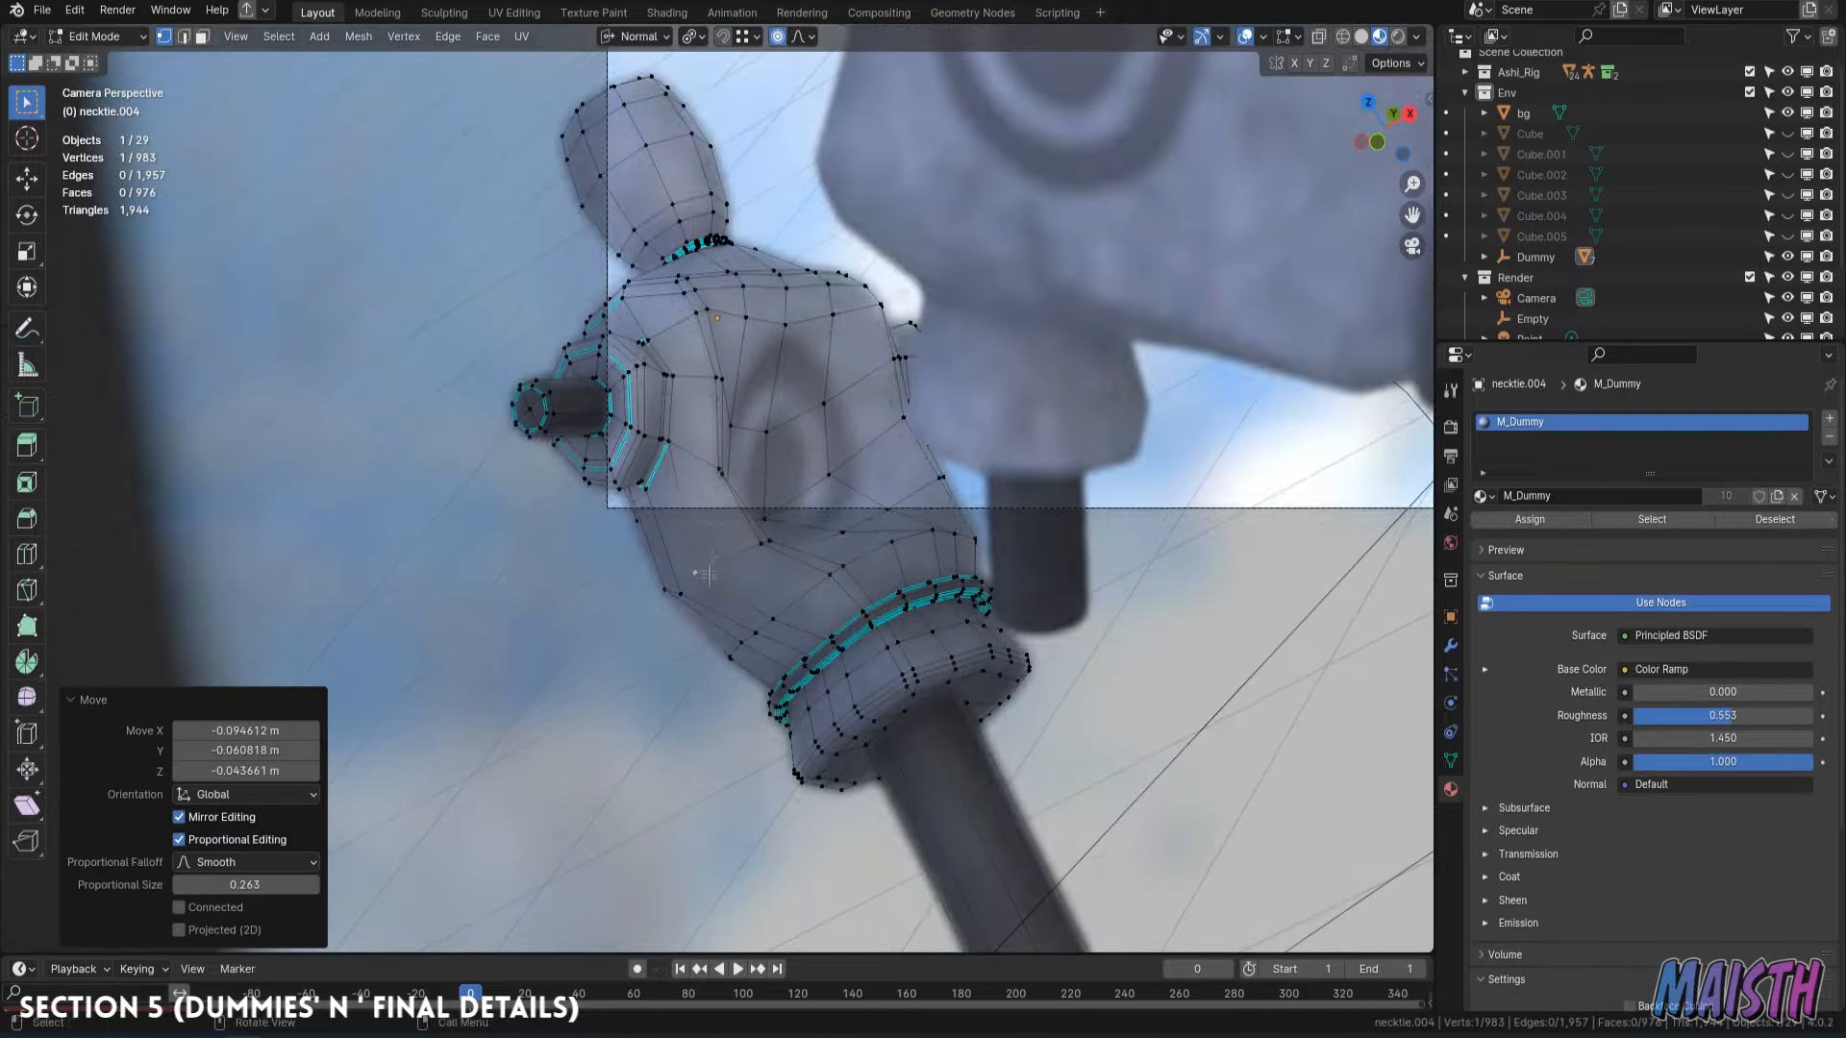
Deform the background dummy beside the struck dummy by moving a torso vertex with proportional editing, and save the file.
{"action": "key", "text": "g"}
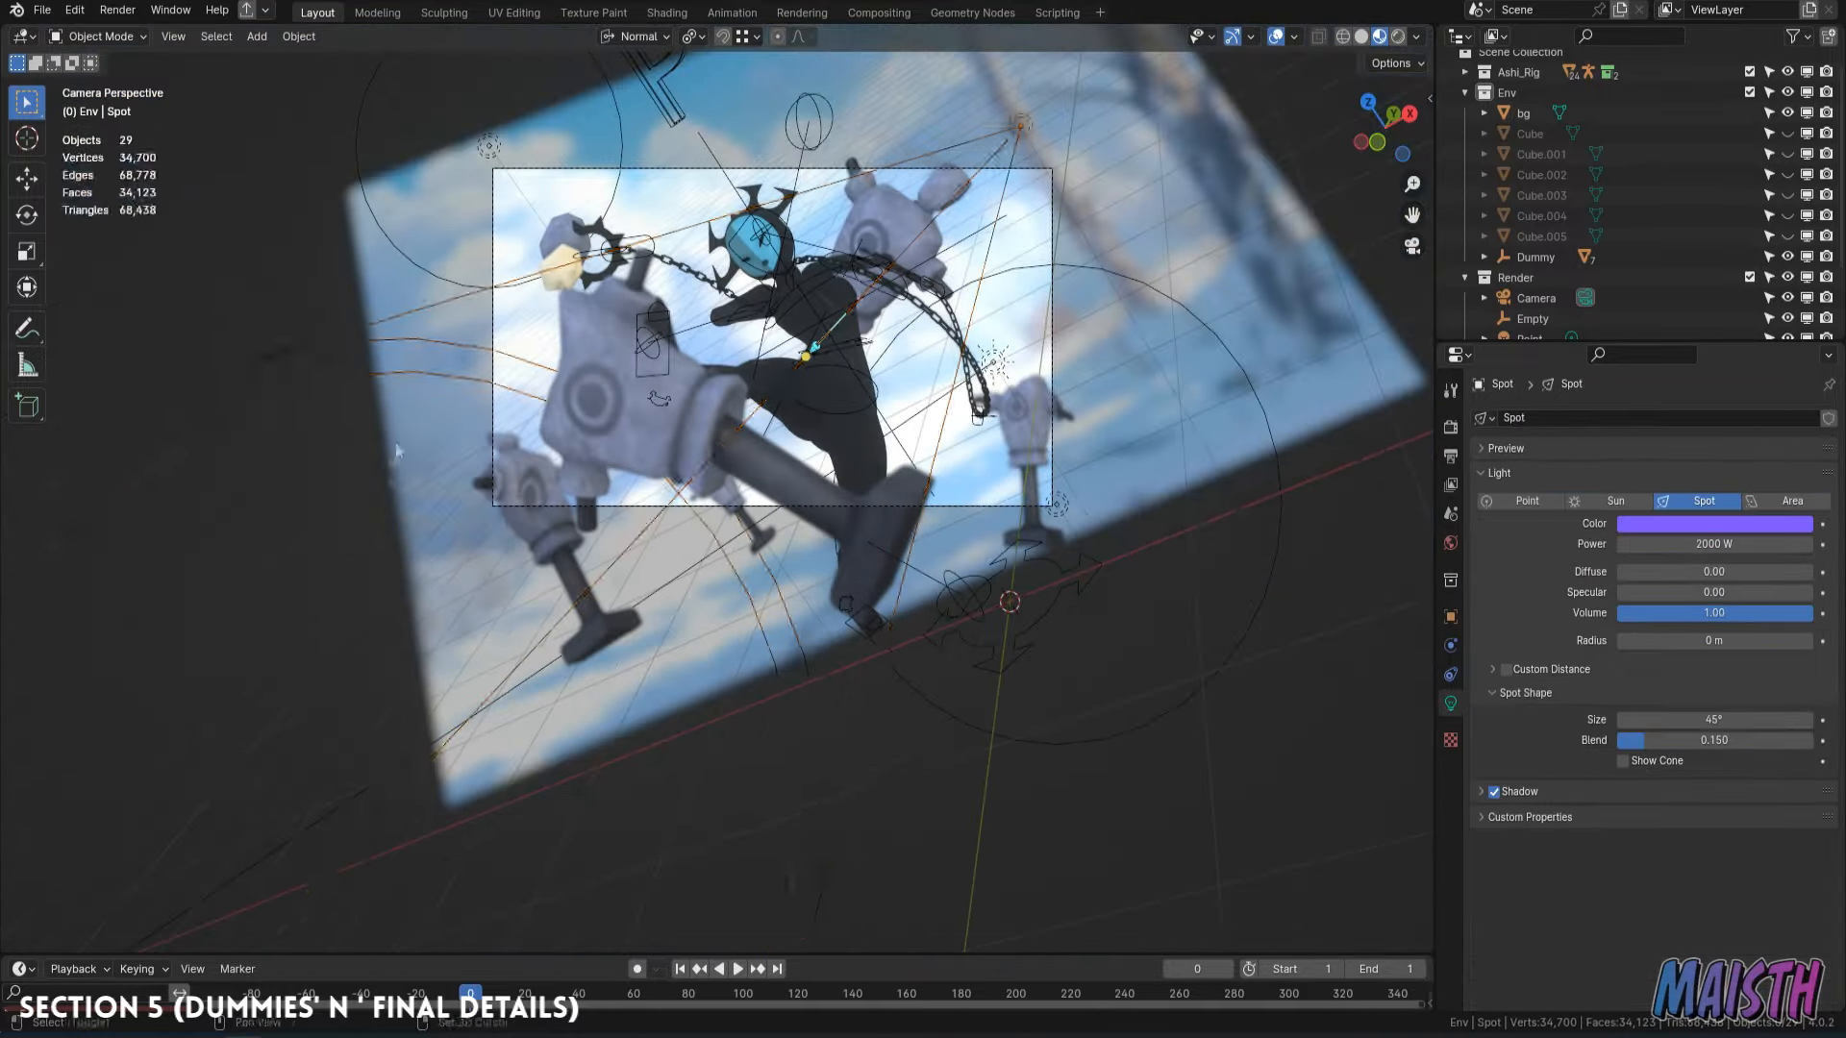
{"action": "key", "text": "ctrl+s"}
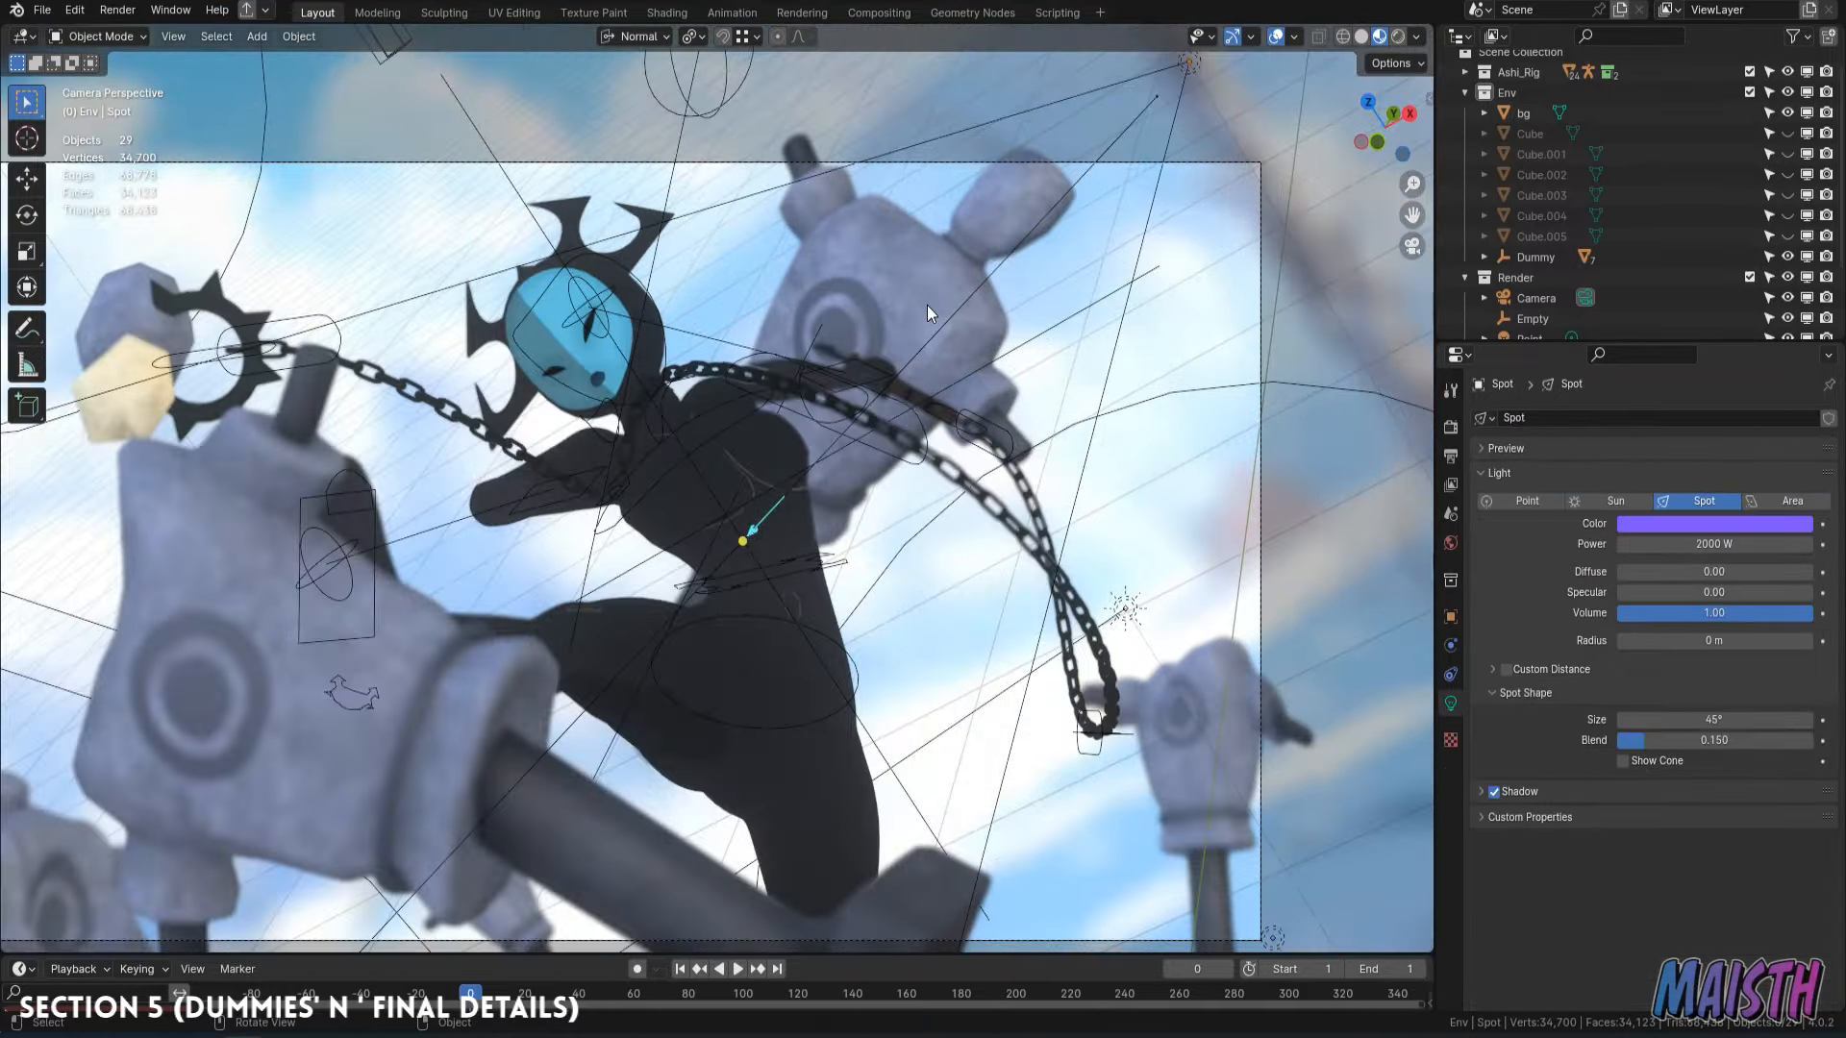
Save the scene with the dummy behind the character selected, and adjust the roughness of its M_Dummy material.
{"action": "left_click", "coordinate": [927, 304]}
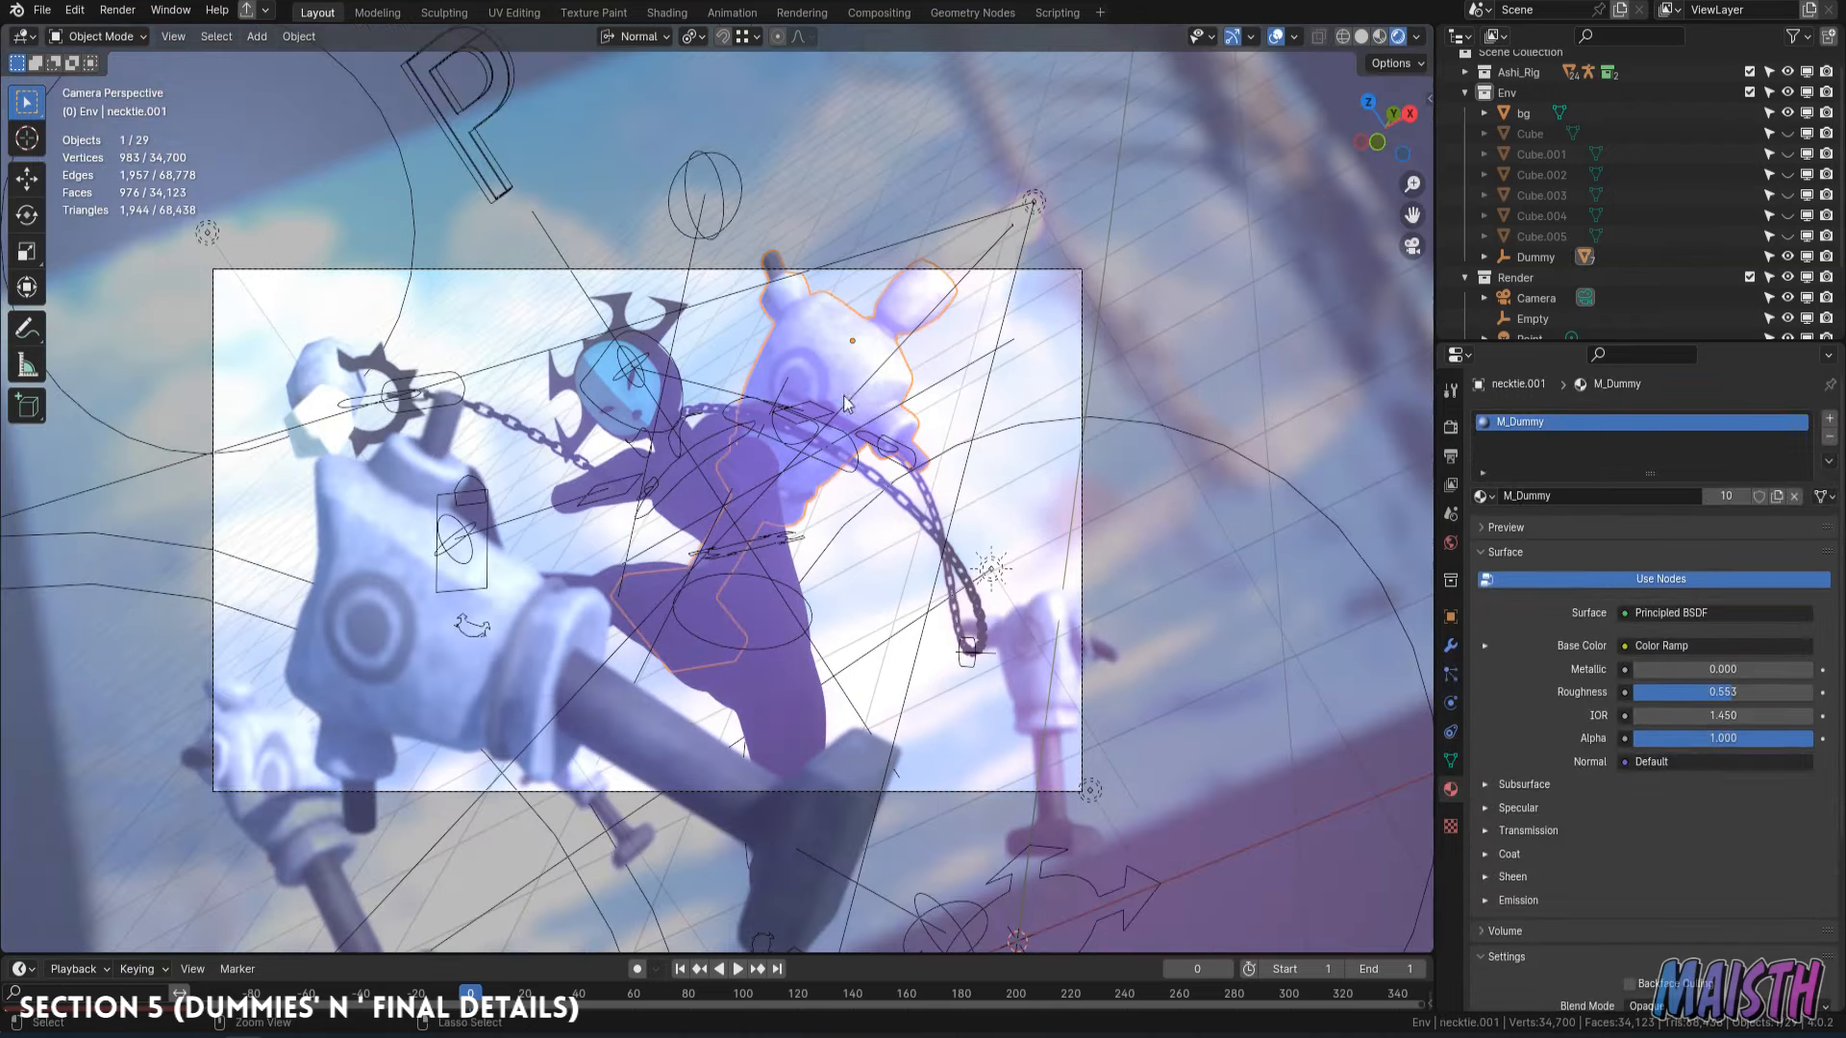
{"action": "key", "text": "ctrl+s"}
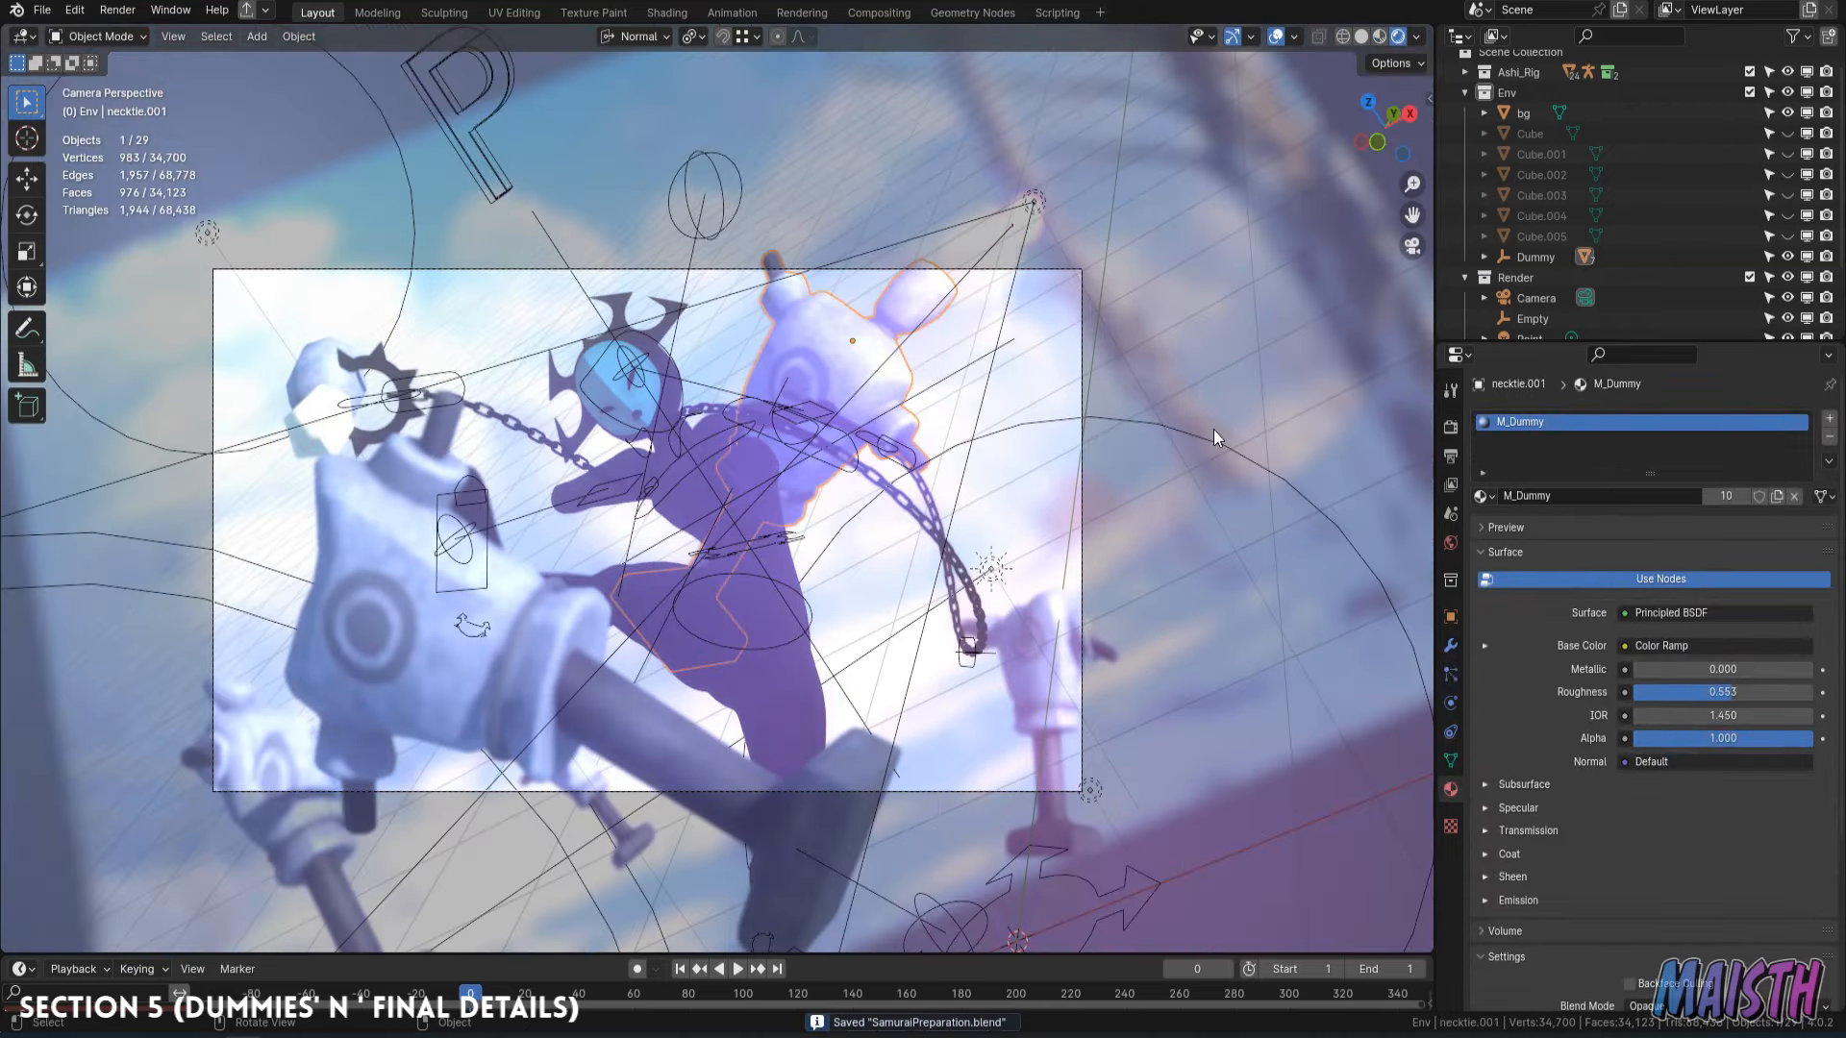
{"action": "mouse_move", "coordinate": [1724, 693]}
{"action": "left_mouse_down"}
{"action": "mouse_move", "coordinate": [1663, 692]}
{"action": "mouse_move", "coordinate": [1699, 679]}
{"action": "left_mouse_up"}
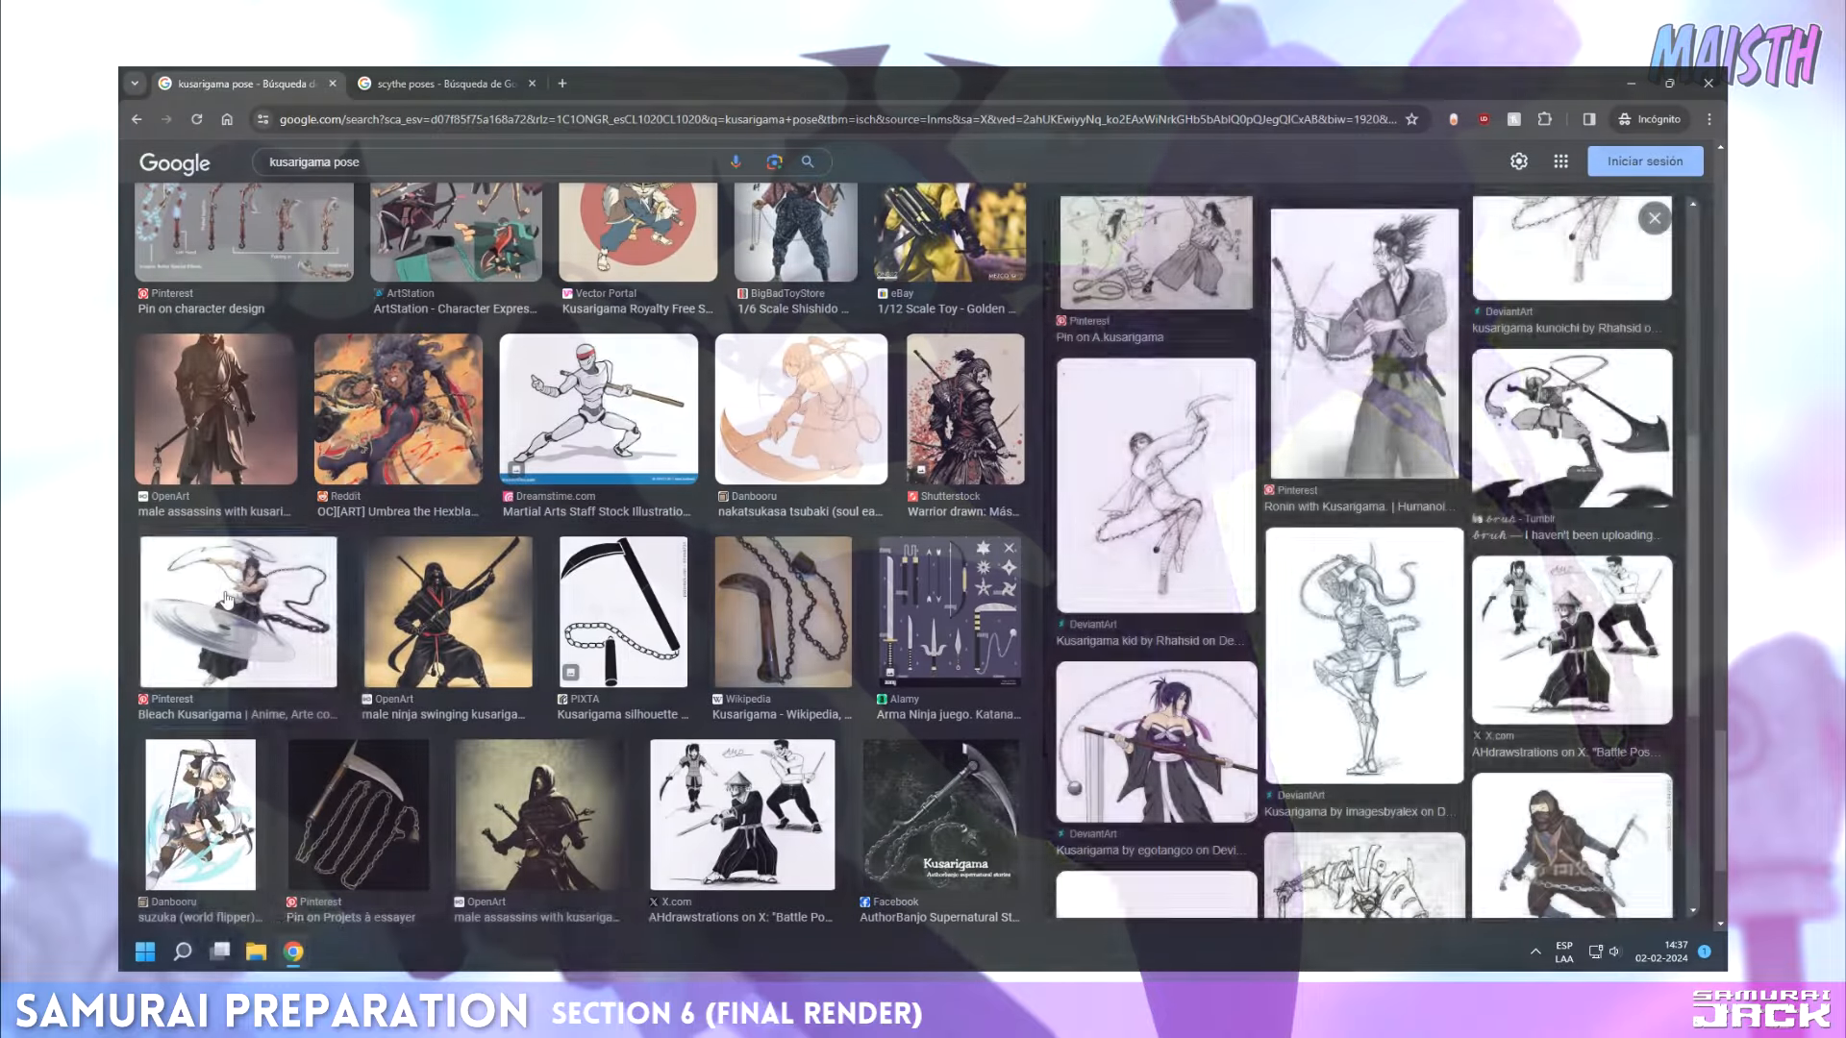
In the Chrome browser, examine the Bleach and suzuka kusarigama pose references and their related images in Google Images.
{"action": "left_click", "coordinate": [238, 612]}
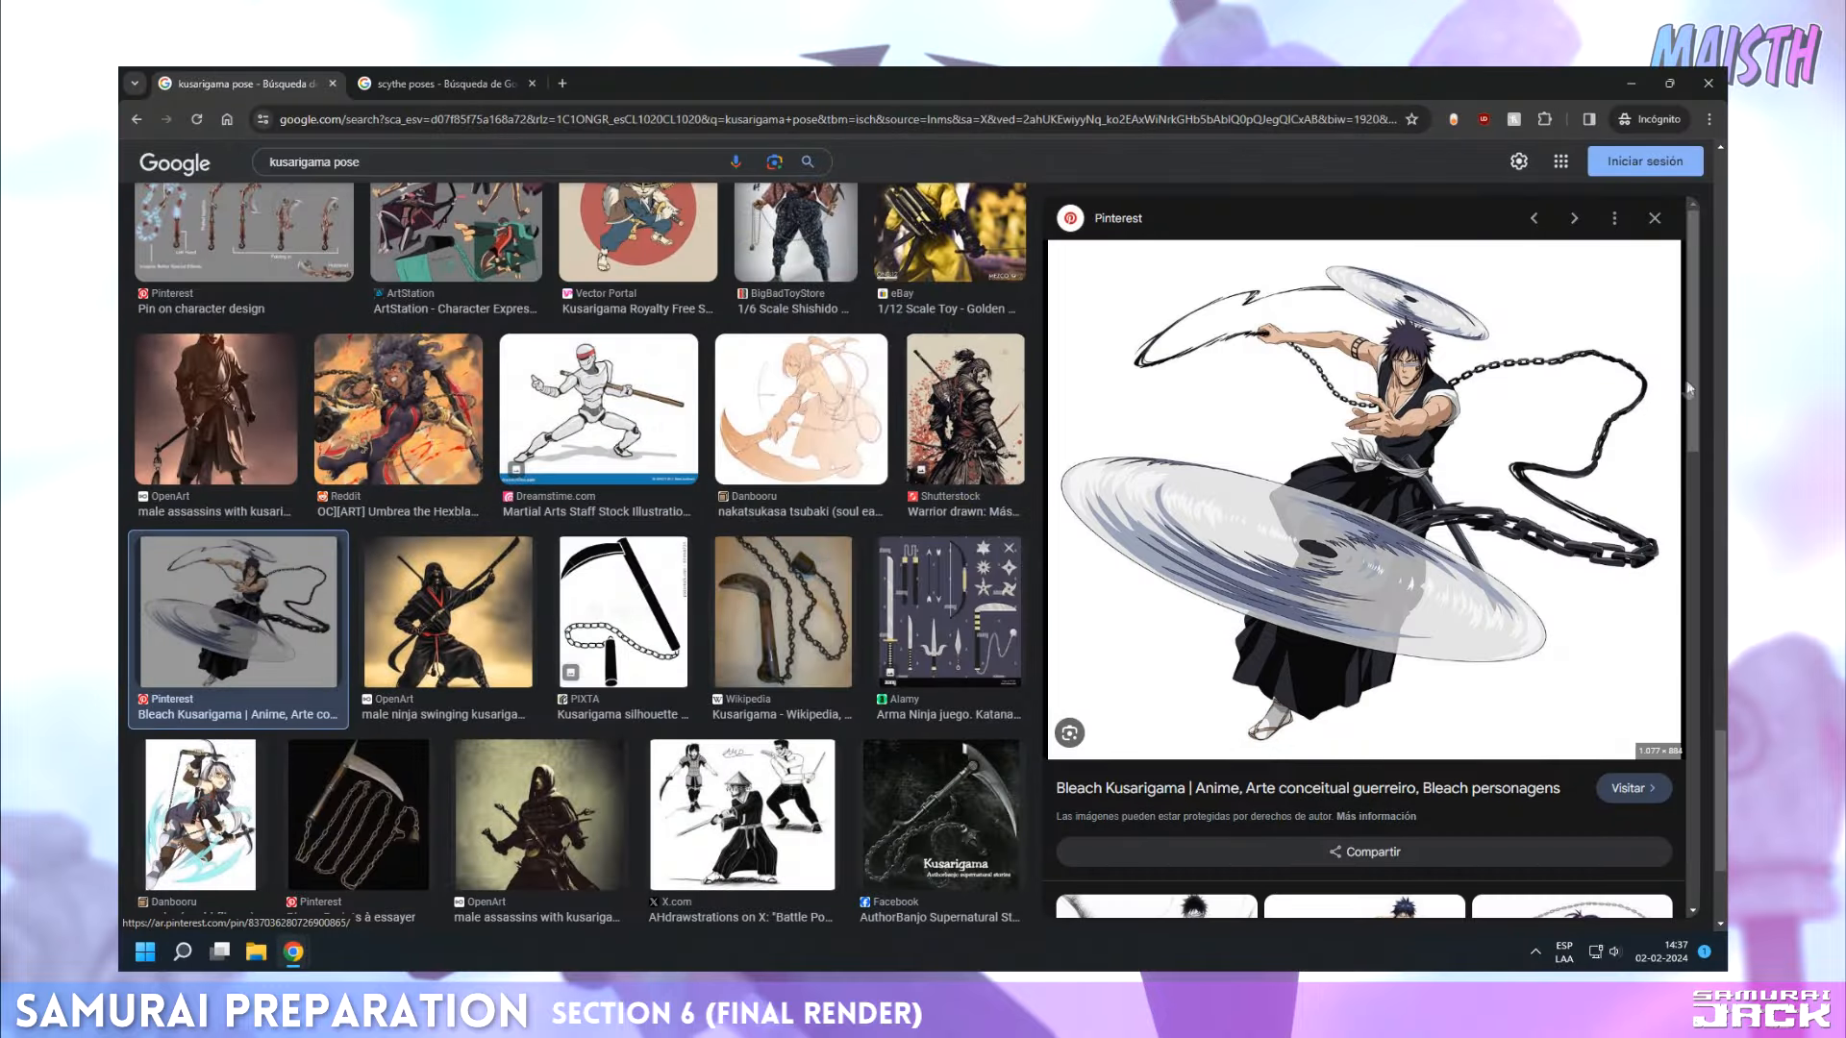
{"action": "left_click_drag", "start_coordinate": [1695, 384], "coordinate": [1685, 762]}
{"action": "scroll", "coordinate": [129, 549], "scroll_direction": "down", "scroll_amount": 4}
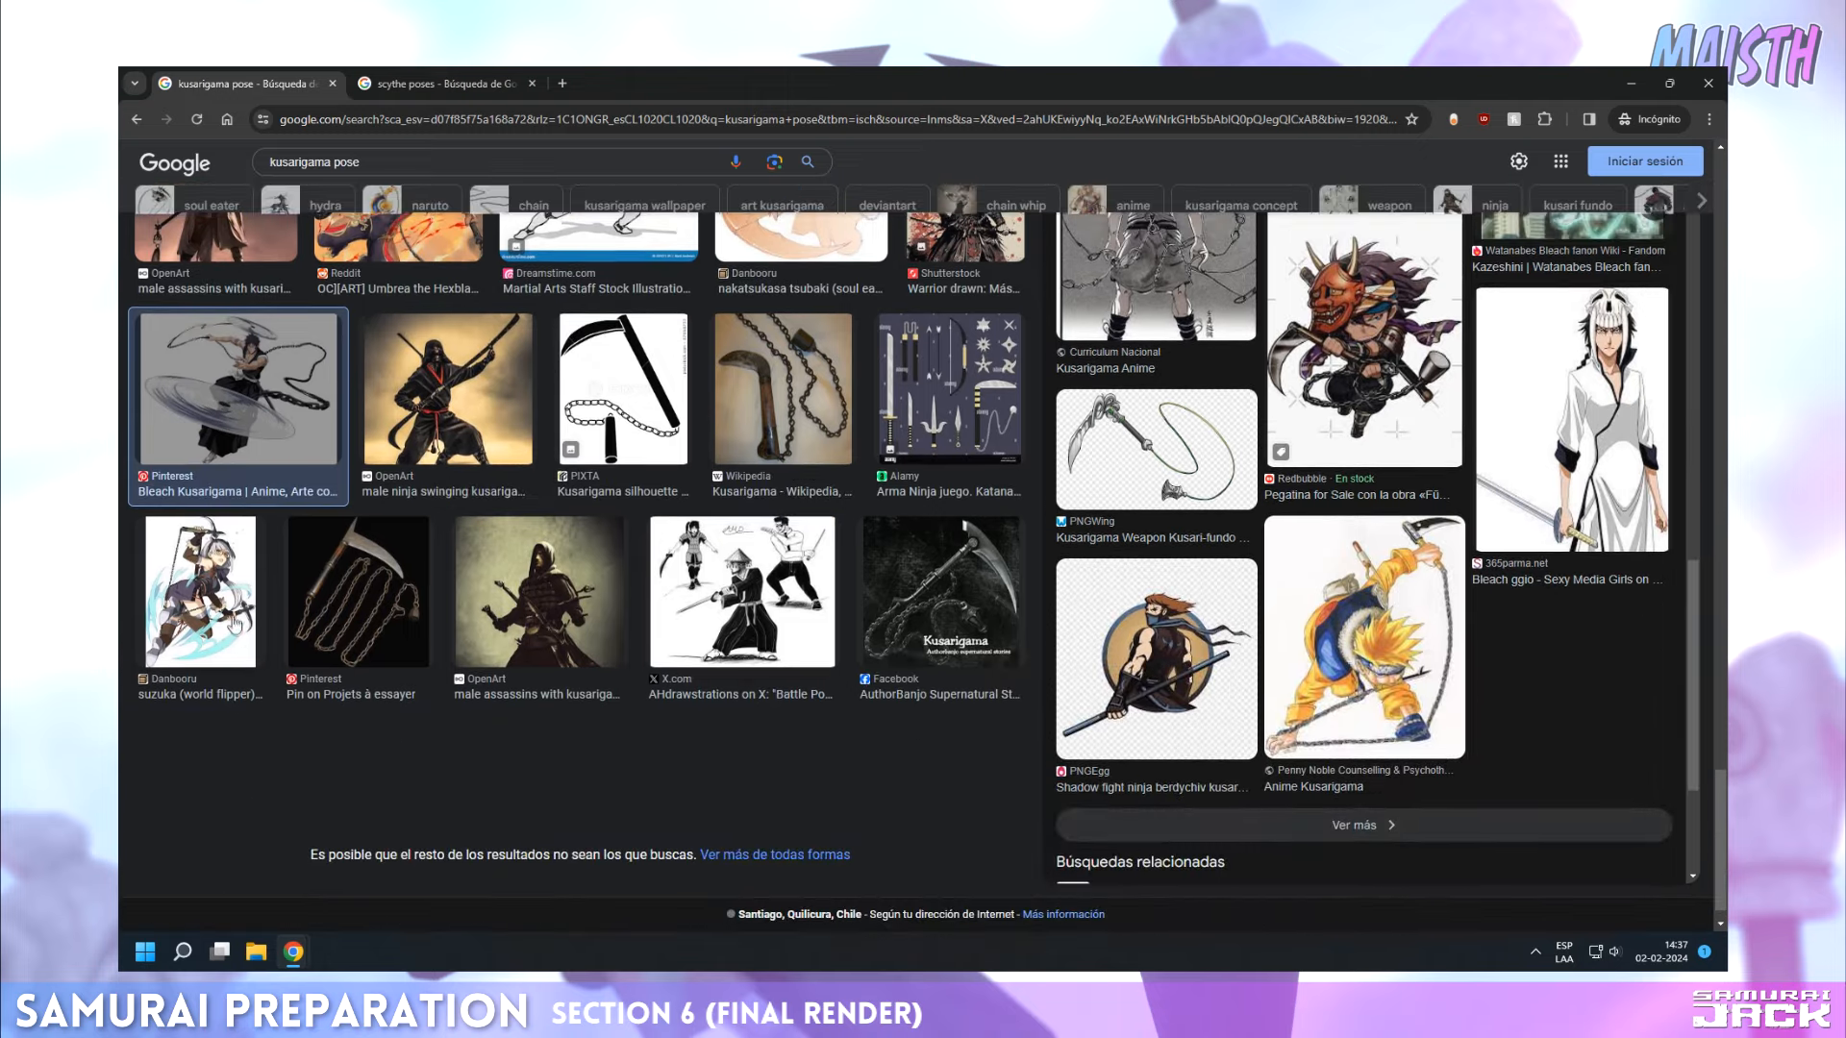
{"action": "left_click", "coordinate": [235, 623]}
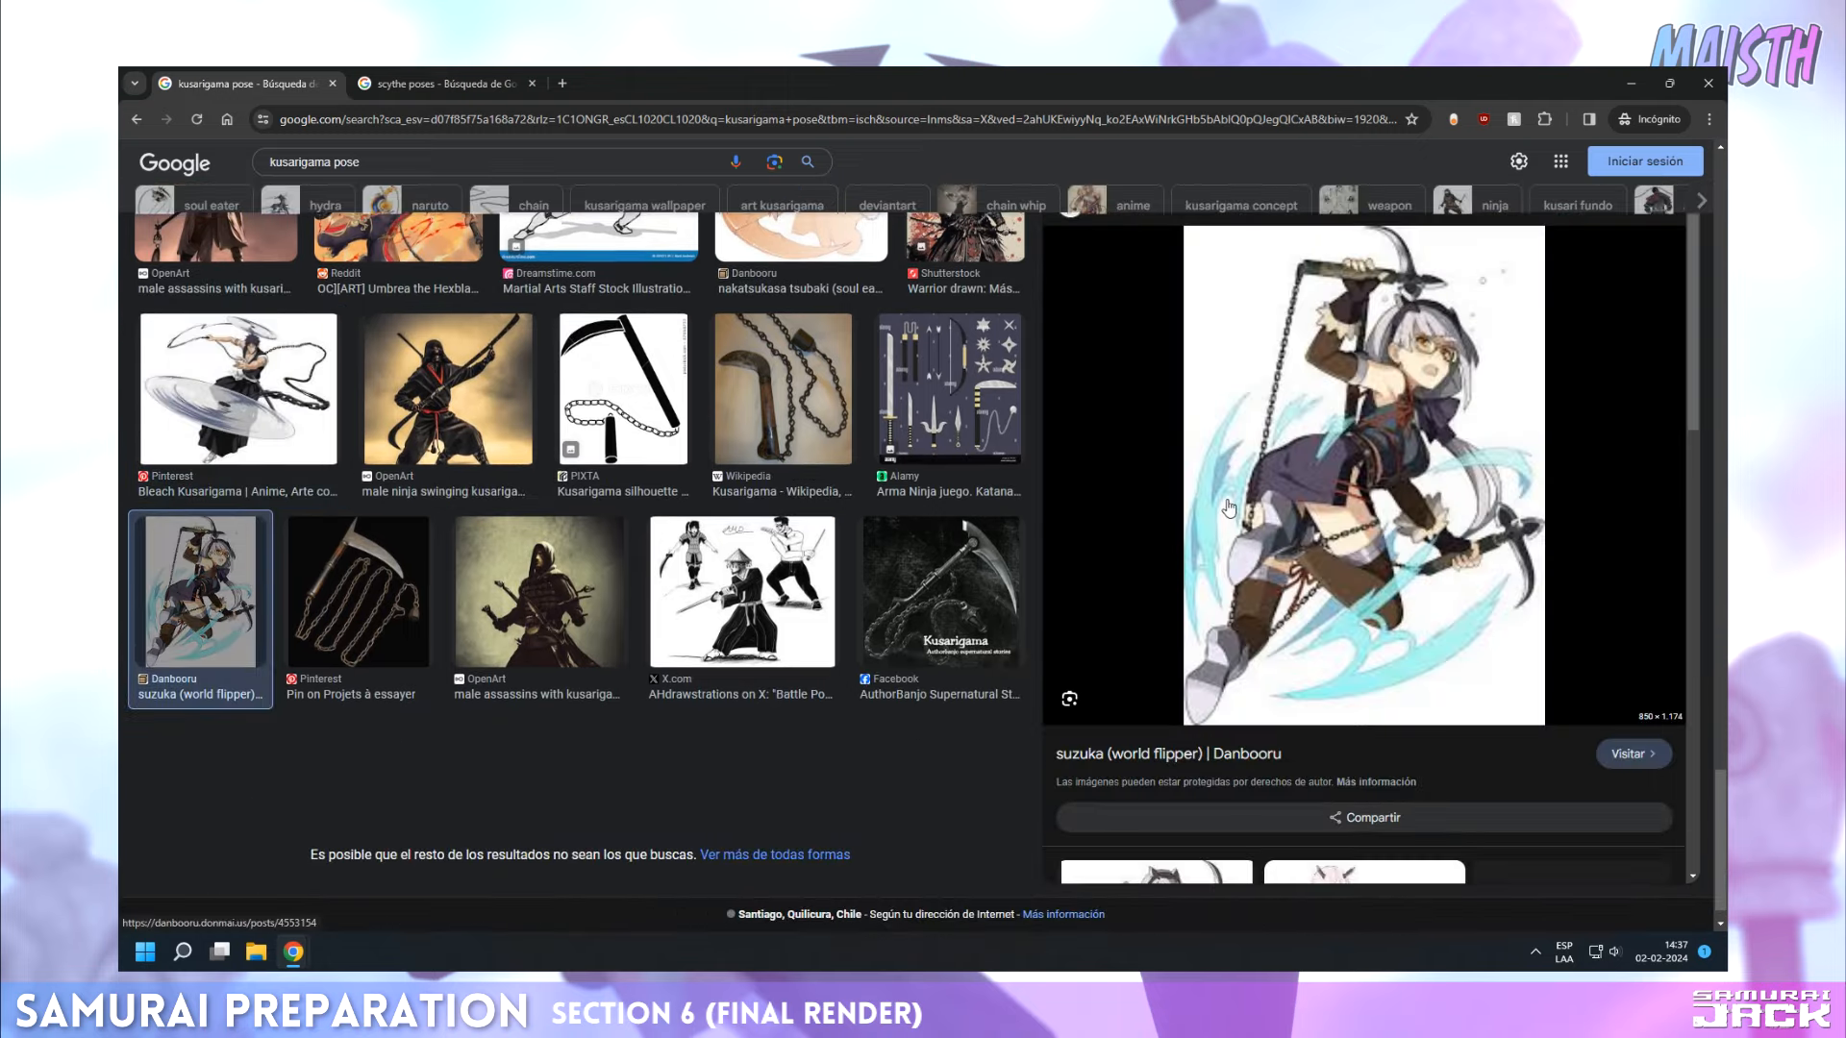
{"action": "left_click_drag", "start_coordinate": [1695, 331], "coordinate": [1668, 664]}
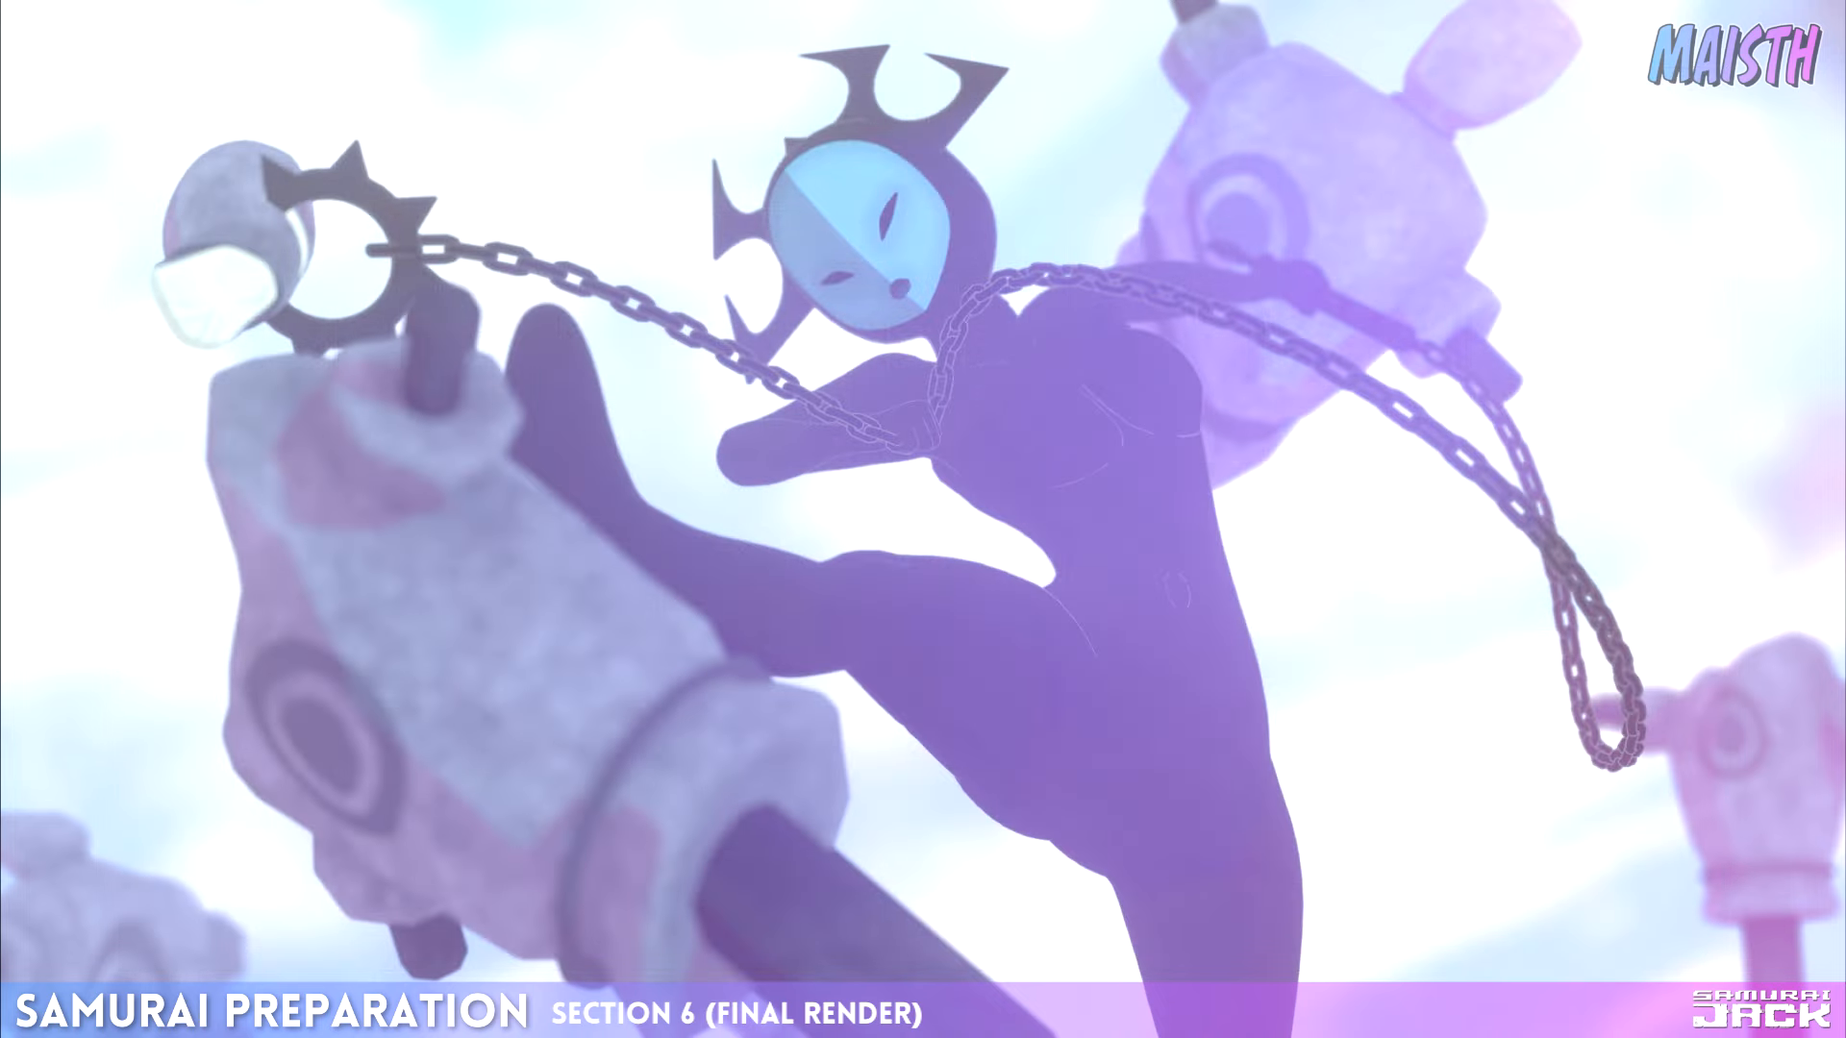